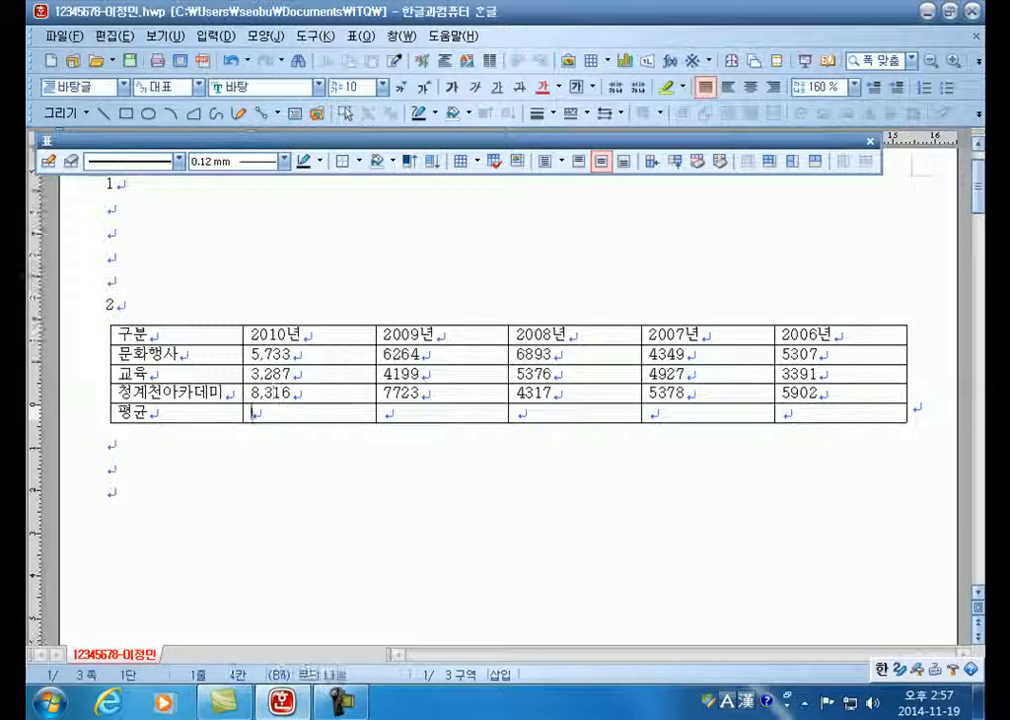
Add thousands separators to the three numbers in the 2009년 column, making them 6,264, 4,199 and 7,723.
{"action": "left_click", "coordinate": [392, 393]}
{"action": "type", "text": ","}
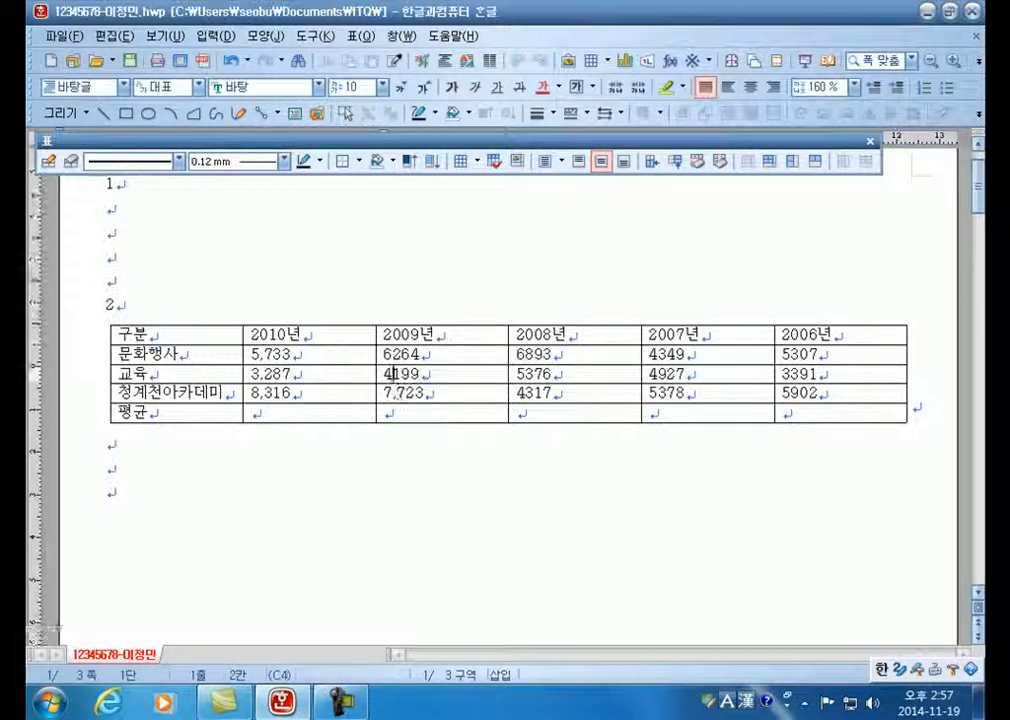
{"action": "left_click", "coordinate": [392, 373]}
{"action": "type", "text": ","}
{"action": "left_click", "coordinate": [392, 354]}
{"action": "type", "text": ","}
Add thousands separators to the 2008년 column so the numbers read 6,893, 5,376 and 4,317.
{"action": "left_click", "coordinate": [518, 354]}
{"action": "type", "text": ","}
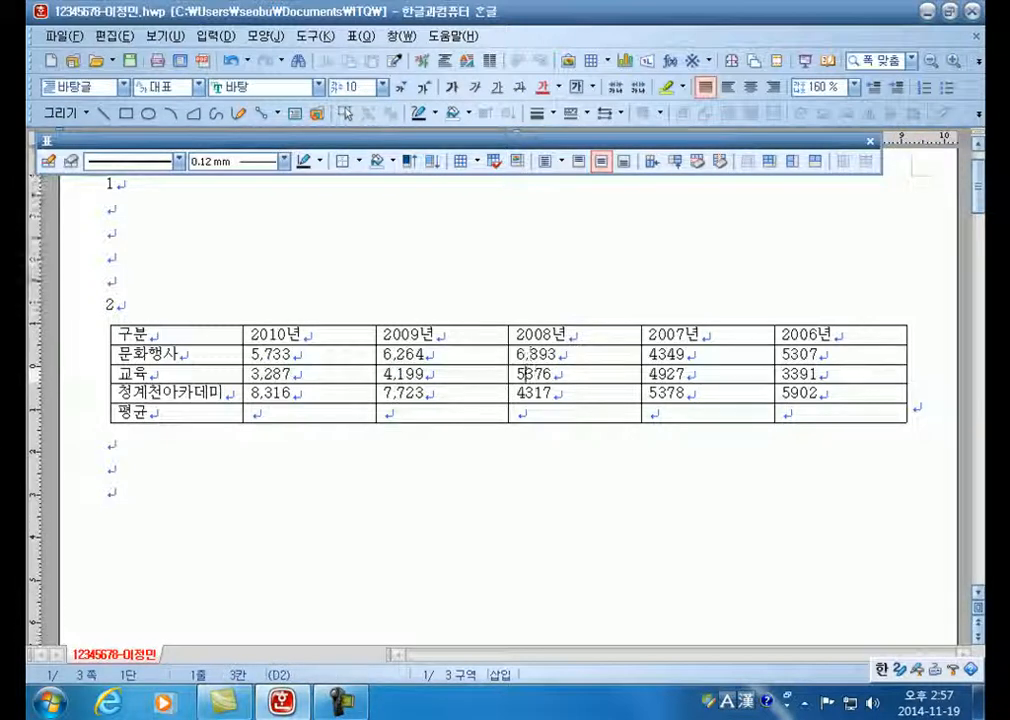
{"action": "left_click", "coordinate": [518, 373]}
{"action": "type", "text": ","}
{"action": "left_click", "coordinate": [518, 393]}
{"action": "type", "text": ","}
Add thousands separators to the 2007년 column so the numbers read 4,349, 4,927 and 5,378.
{"action": "left_click", "coordinate": [652, 413]}
{"action": "left_click", "coordinate": [652, 393]}
{"action": "type", "text": ","}
{"action": "left_click", "coordinate": [652, 373]}
{"action": "type", "text": ","}
{"action": "left_click", "coordinate": [652, 354]}
{"action": "type", "text": ","}
Add thousands separators to the 2006년 column so the numbers read 5,307, 3,391 and 5,902.
{"action": "left_click", "coordinate": [784, 354]}
{"action": "type", "text": ","}
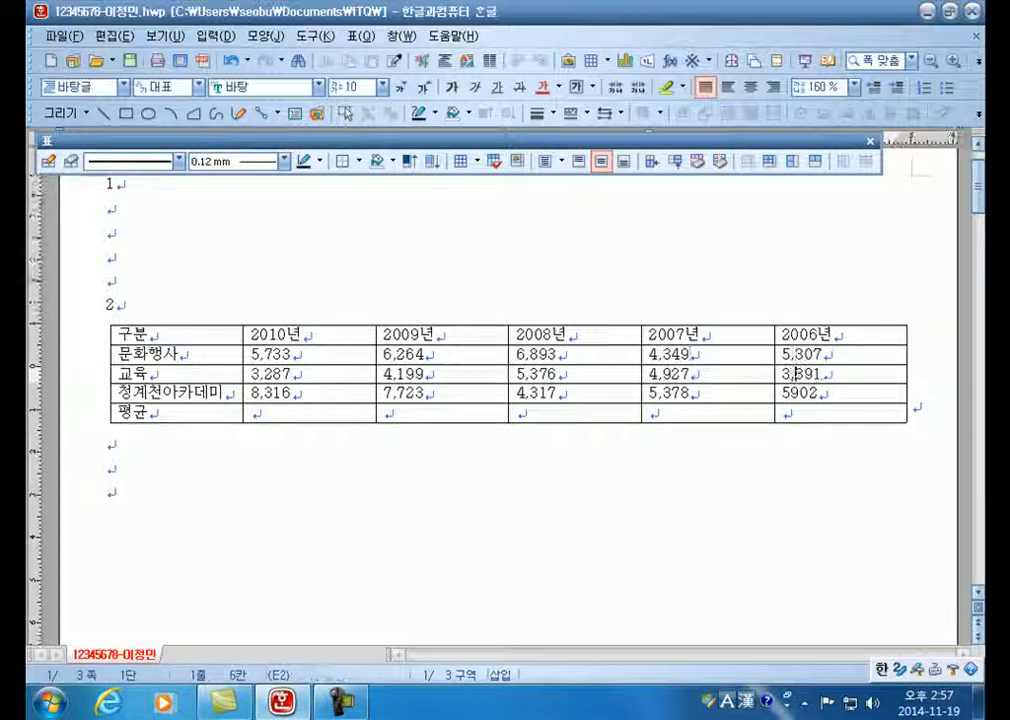
{"action": "left_click", "coordinate": [784, 373]}
{"action": "type", "text": ","}
{"action": "left_click", "coordinate": [784, 393]}
{"action": "type", "text": ","}
{"action": "left_click", "coordinate": [784, 413]}
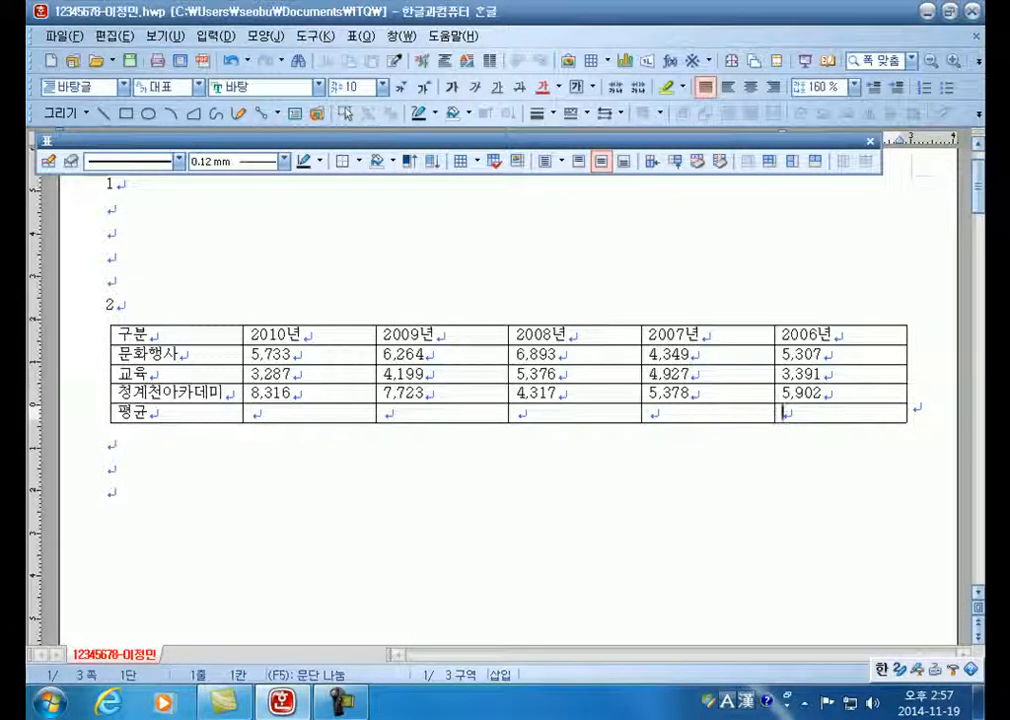
Set the font of all the table's cells to 돋움.
{"action": "scroll", "coordinate": [618, 325], "scroll_direction": "down", "scroll_amount": 2}
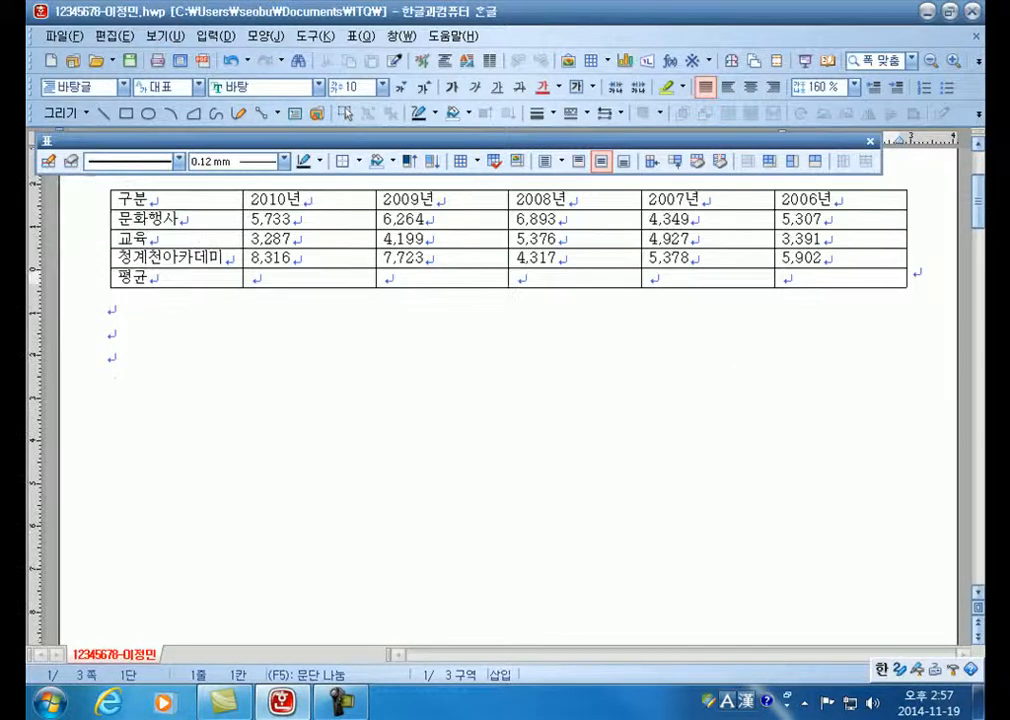
{"action": "left_click_drag", "start_coordinate": [120, 199], "coordinate": [840, 345]}
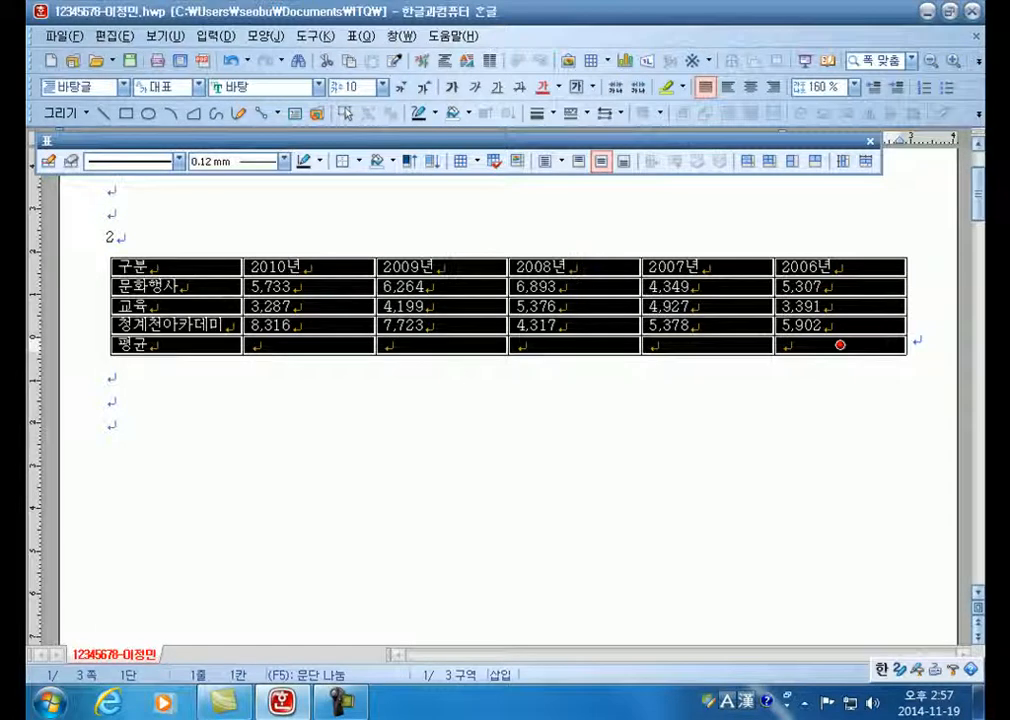
{"action": "left_click", "coordinate": [252, 87]}
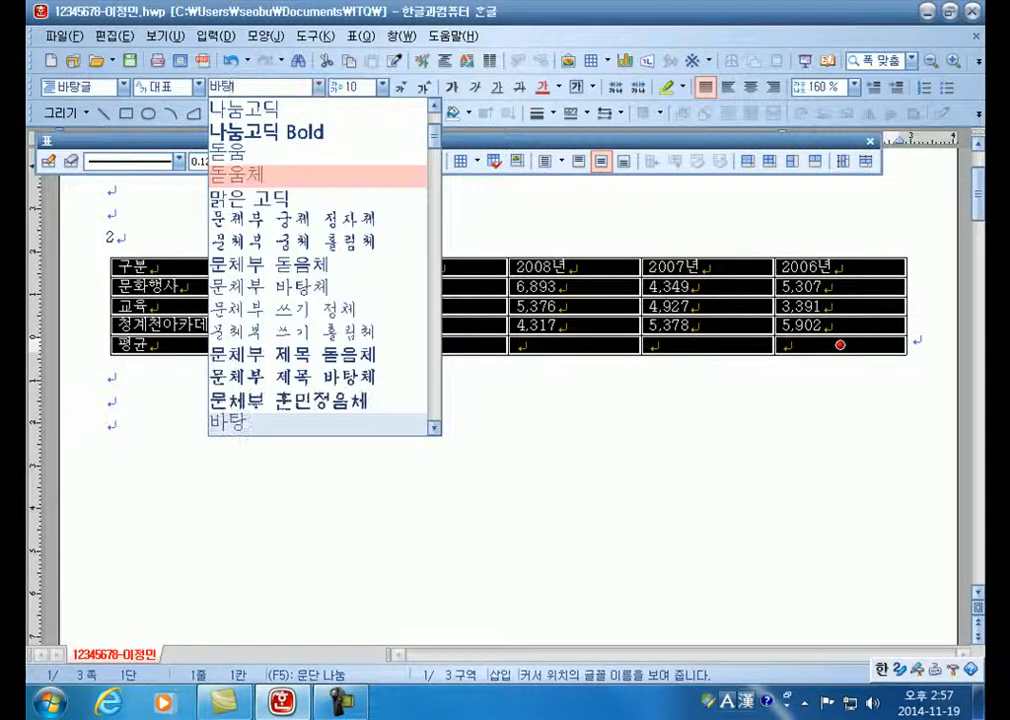
{"action": "left_click", "coordinate": [240, 153]}
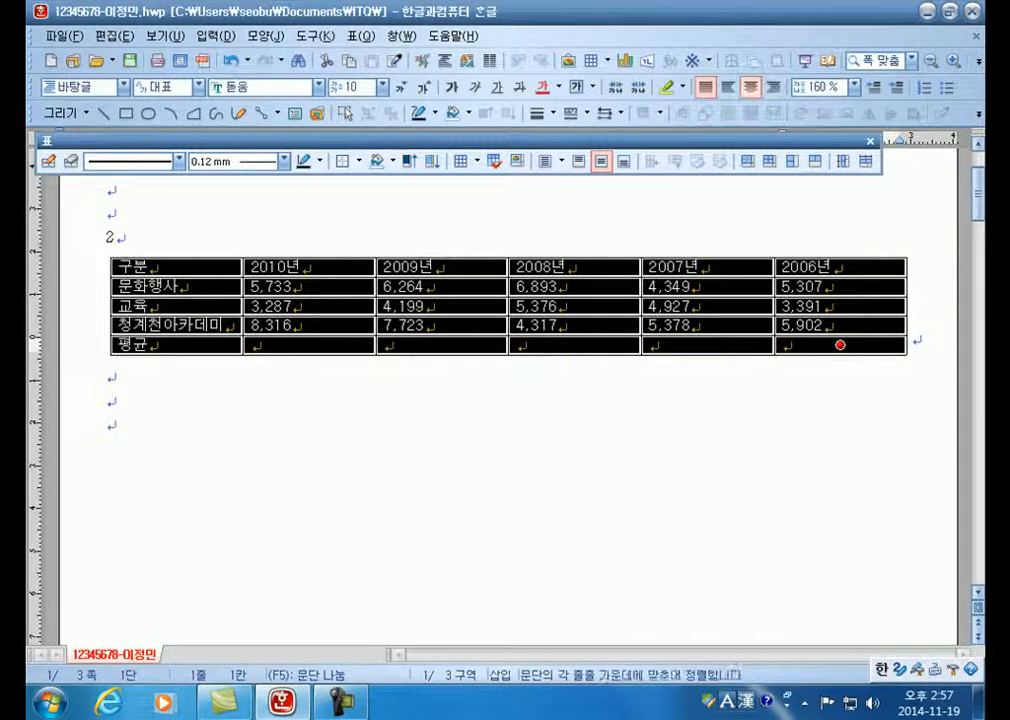
Centre-align the whole table, and right-align the number cells and the 평균 cells under the year headings.
{"action": "left_click", "coordinate": [750, 87]}
{"action": "left_click_drag", "start_coordinate": [310, 286], "coordinate": [840, 345]}
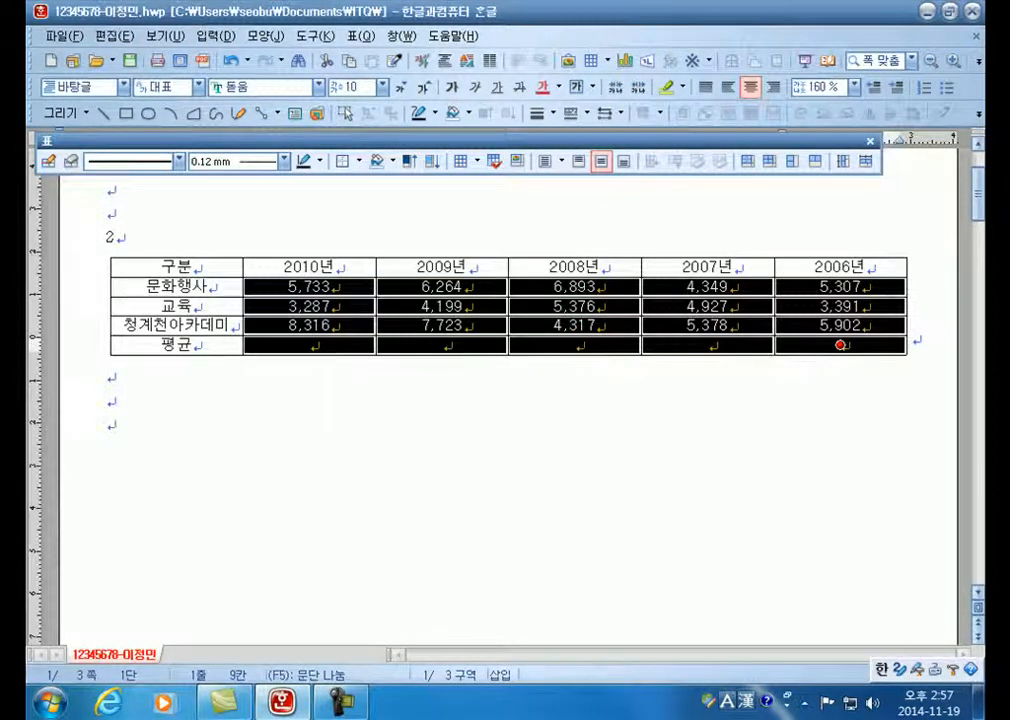
{"action": "key", "text": "ctrl+shift+r"}
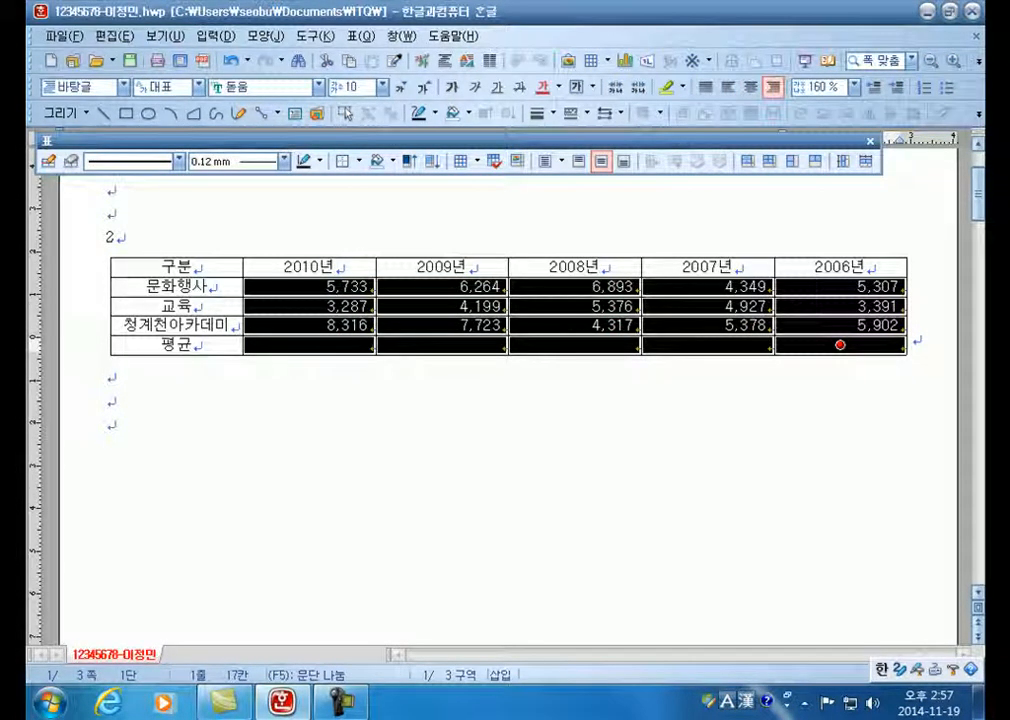
Fill the cells from 구분 to the 2008년 column, down to the 청계천아카데미 row, with solid yellow.
{"action": "left_click_drag", "start_coordinate": [172, 266], "coordinate": [575, 325]}
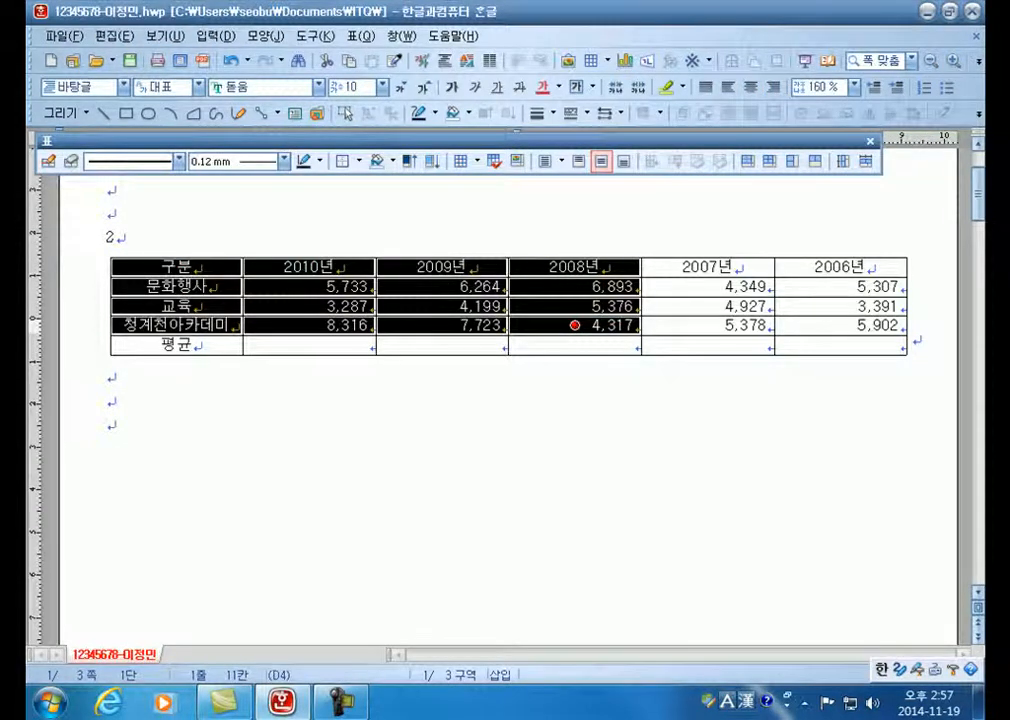
{"action": "key", "text": "l"}
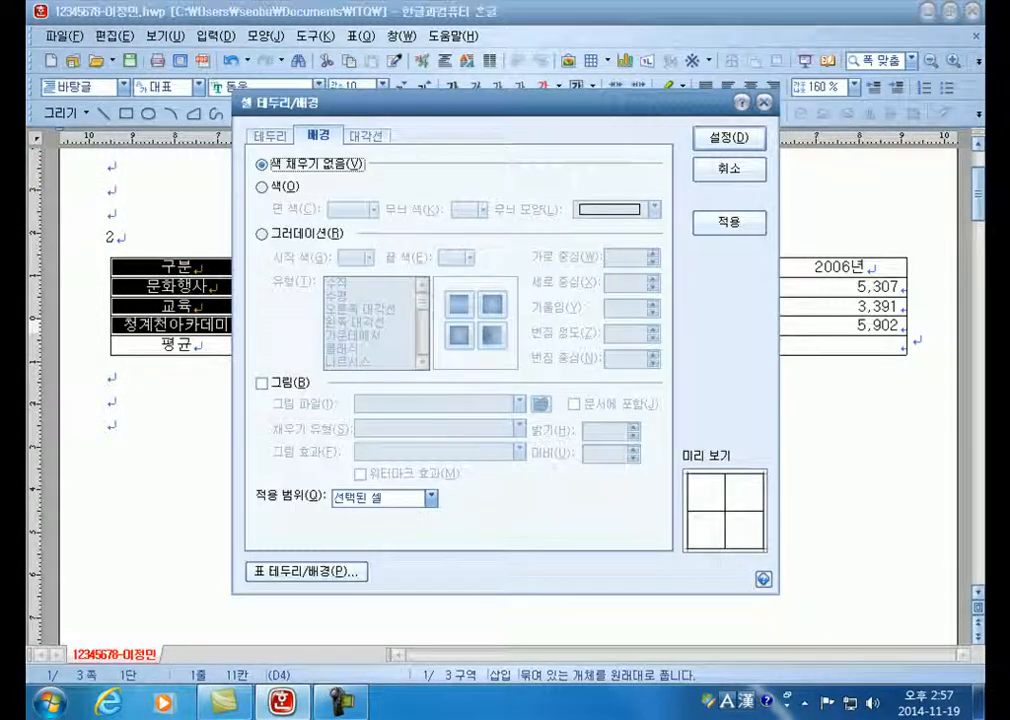
{"action": "key", "text": "alt+o"}
{"action": "left_click", "coordinate": [373, 209]}
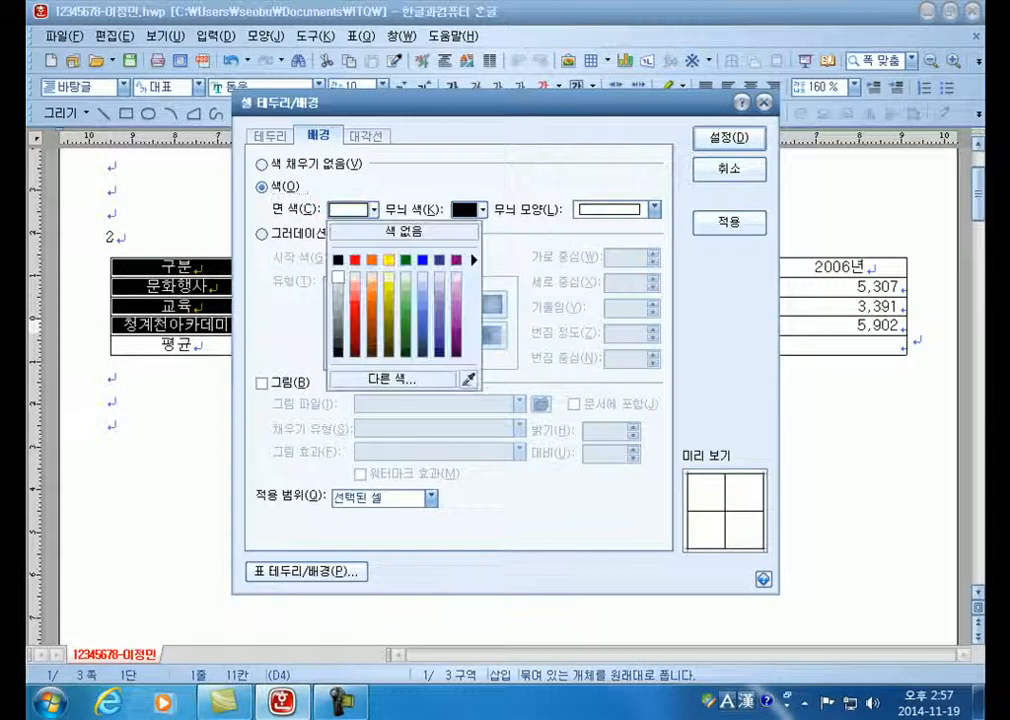
{"action": "left_click", "coordinate": [387, 260]}
{"action": "key", "text": "Return"}
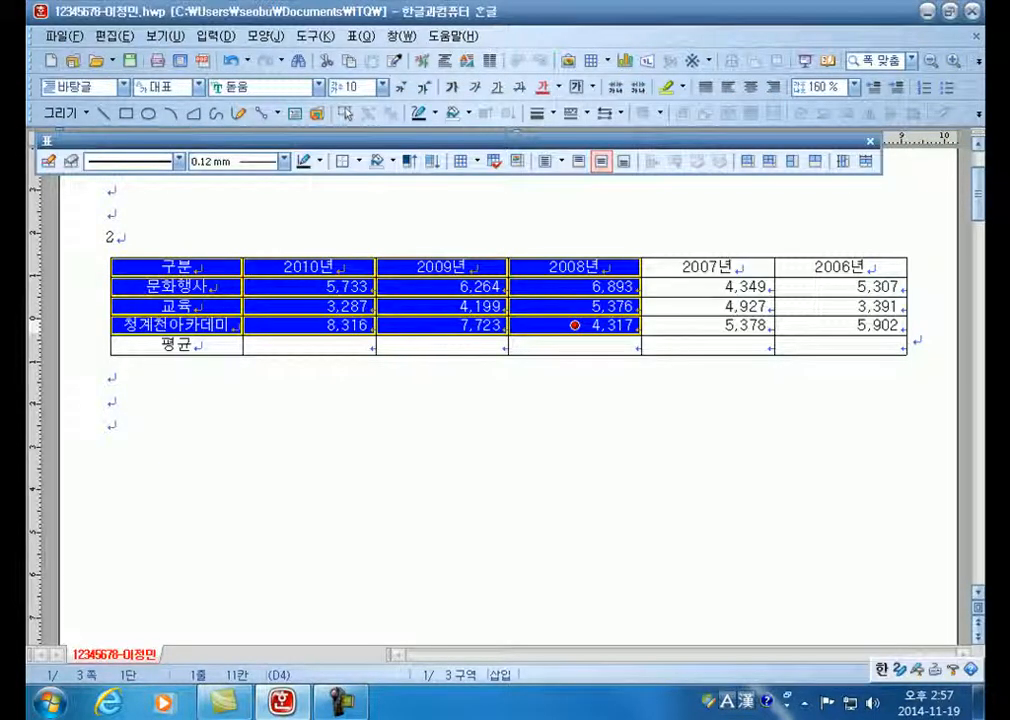
Apply a double-line border around the outside of the whole table.
{"action": "left_click_drag", "start_coordinate": [574, 325], "coordinate": [840, 345]}
{"action": "key", "text": "l"}
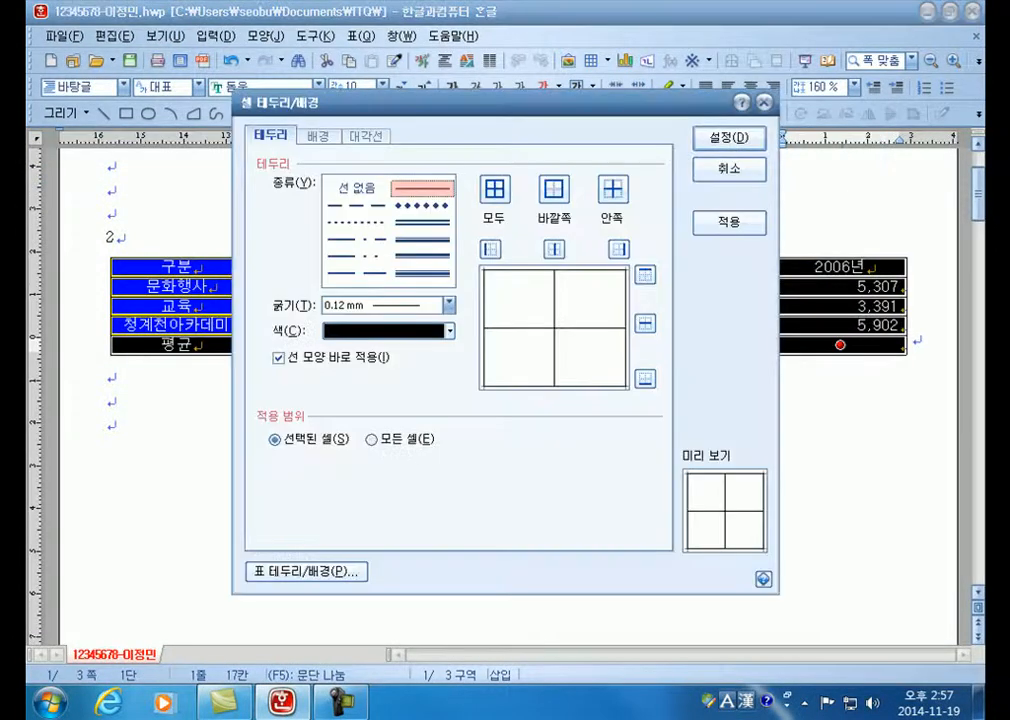
{"action": "left_click", "coordinate": [422, 223]}
{"action": "left_click", "coordinate": [554, 189]}
{"action": "left_click", "coordinate": [729, 138]}
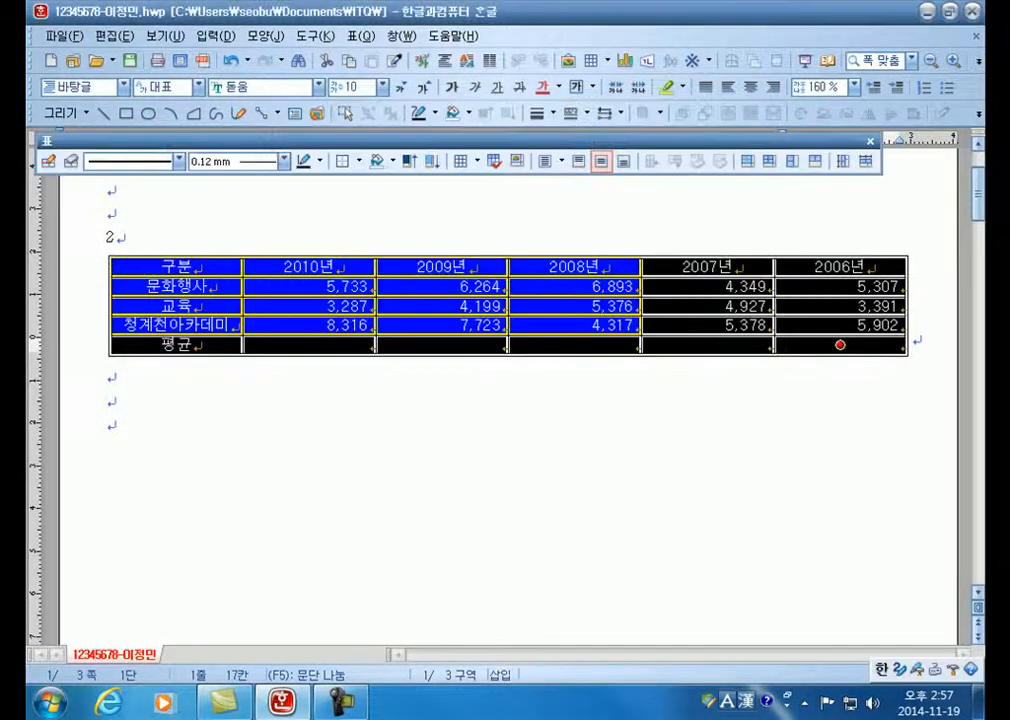
Apply a 0.5 mm double-line outside border around the 구분 column, from the header down to 평균.
{"action": "left_click_drag", "start_coordinate": [176, 266], "coordinate": [176, 345]}
{"action": "key", "text": "l"}
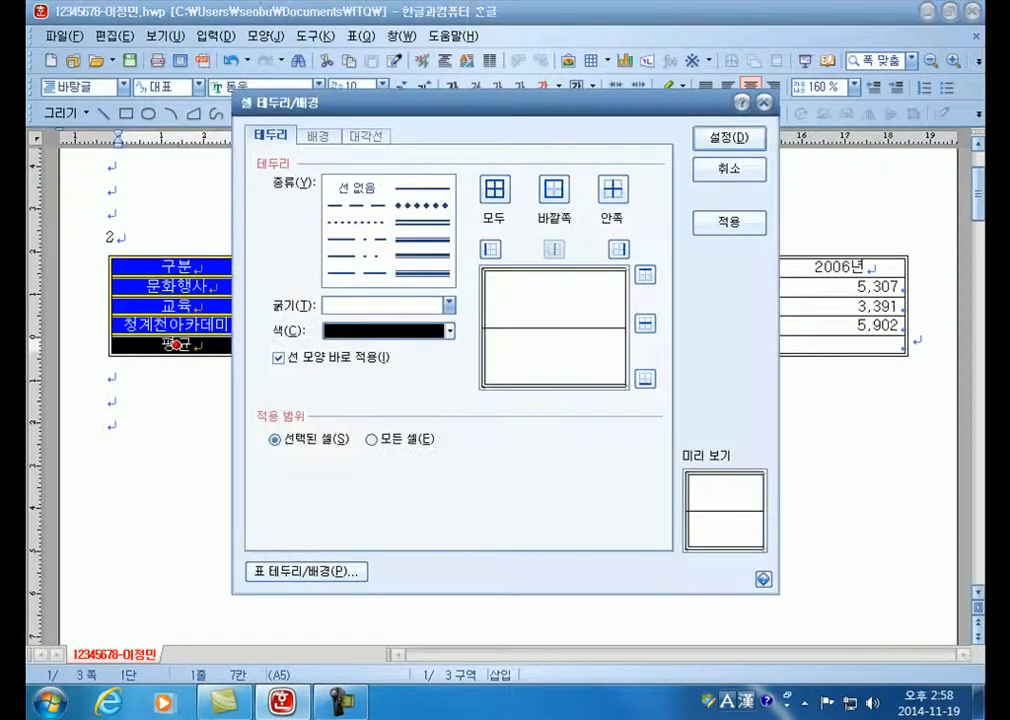
{"action": "left_click", "coordinate": [422, 223]}
{"action": "left_click", "coordinate": [554, 189]}
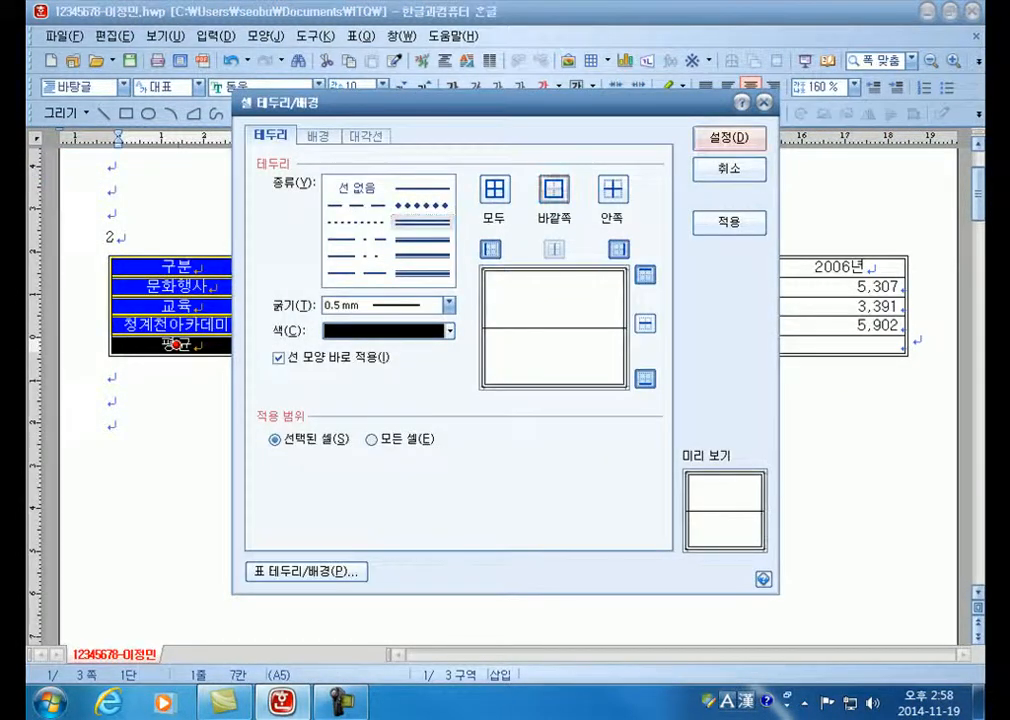
{"action": "key", "text": "Return"}
Apply a 0.5 mm double-line outside border around the header row, from 구분 to 2006년.
{"action": "left_click_drag", "start_coordinate": [176, 266], "coordinate": [840, 266]}
{"action": "key", "text": "l"}
{"action": "left_click", "coordinate": [422, 223]}
{"action": "left_click", "coordinate": [554, 189]}
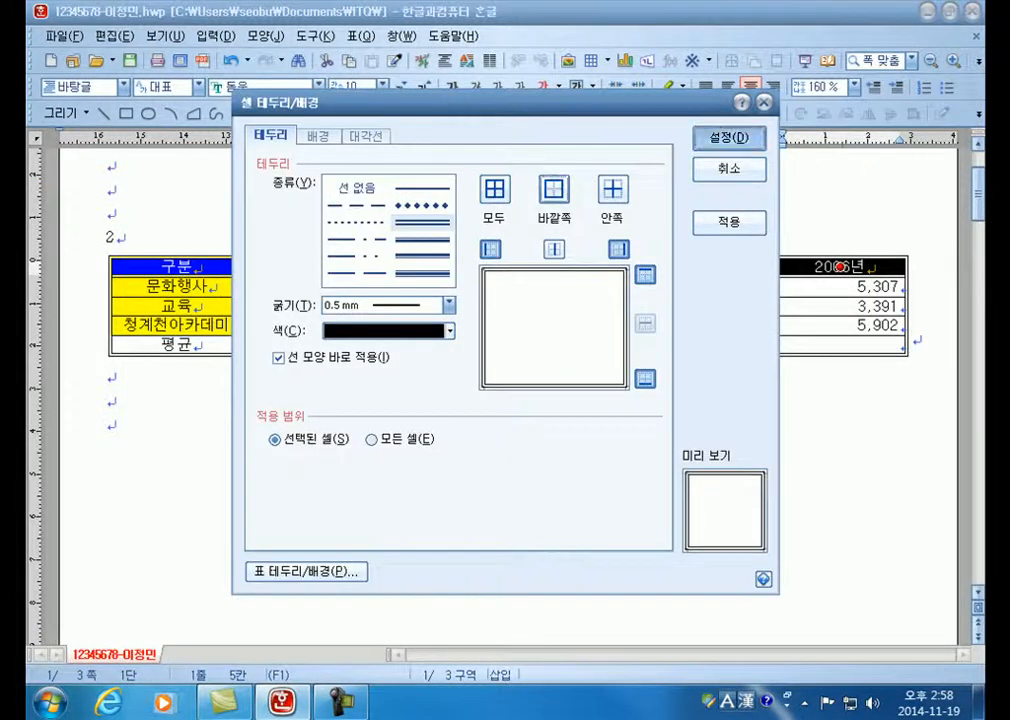
{"action": "left_click", "coordinate": [729, 138]}
{"action": "left_click", "coordinate": [108, 425]}
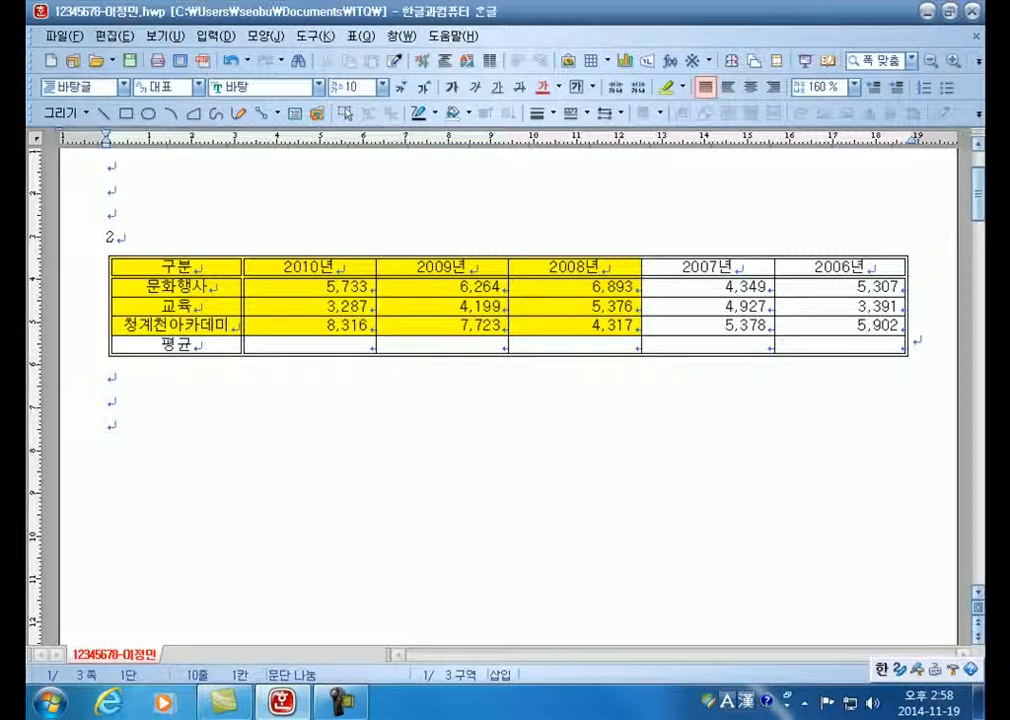
Calculate the block averages of the 2010년, 2009년 and 2008년 columns into the 평균 row.
{"action": "left_click_drag", "start_coordinate": [328, 287], "coordinate": [575, 345]}
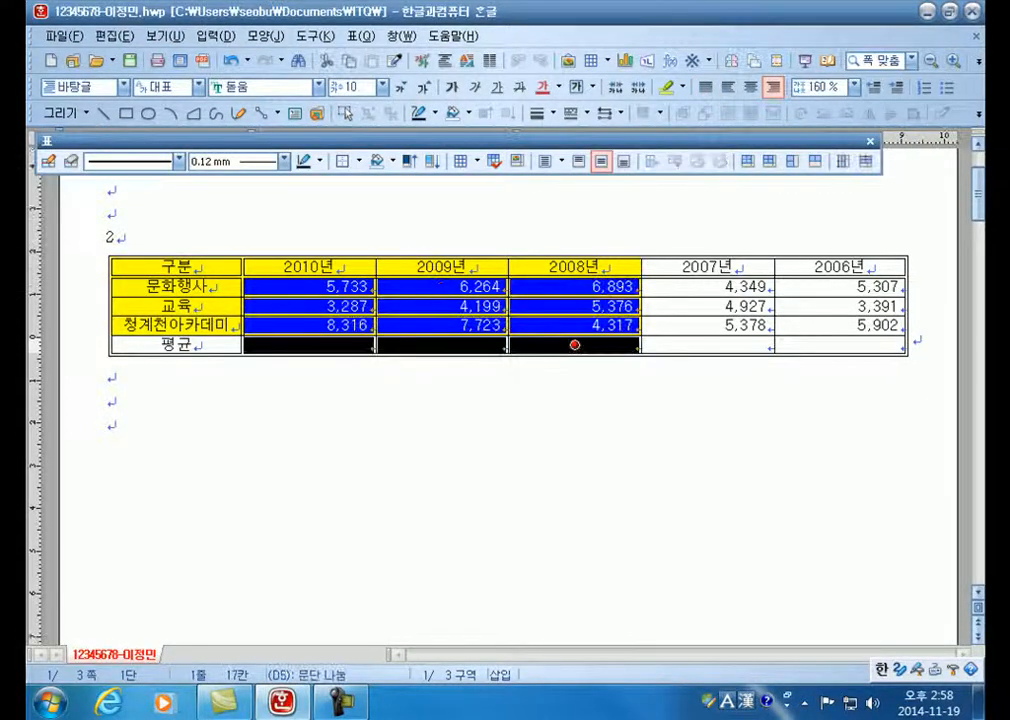
{"action": "left_click", "coordinate": [360, 36]}
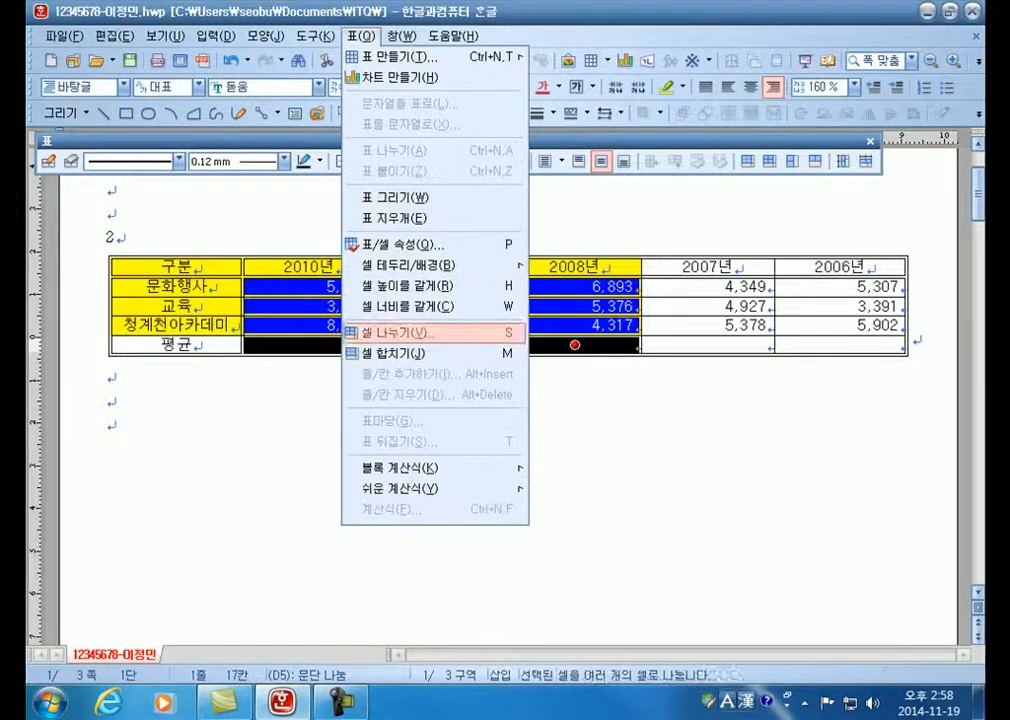
{"action": "mouse_move", "coordinate": [440, 467]}
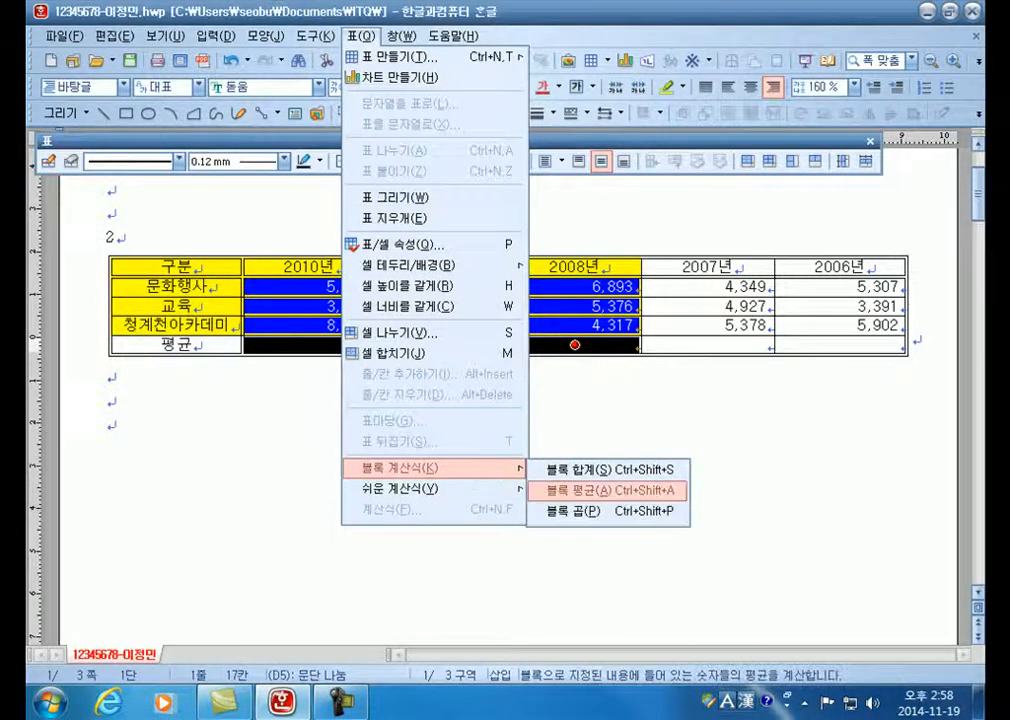
{"action": "left_click", "coordinate": [605, 490]}
{"action": "left_click", "coordinate": [107, 424]}
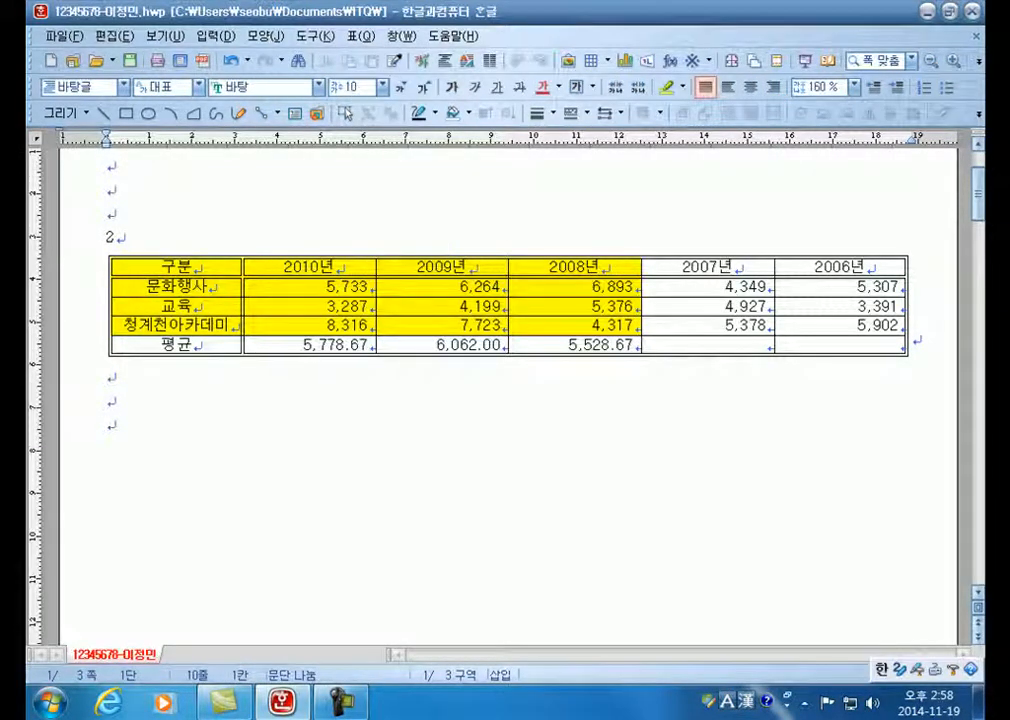
Increase the height of all the table's rows by two increments.
{"action": "left_click_drag", "start_coordinate": [165, 266], "coordinate": [840, 344]}
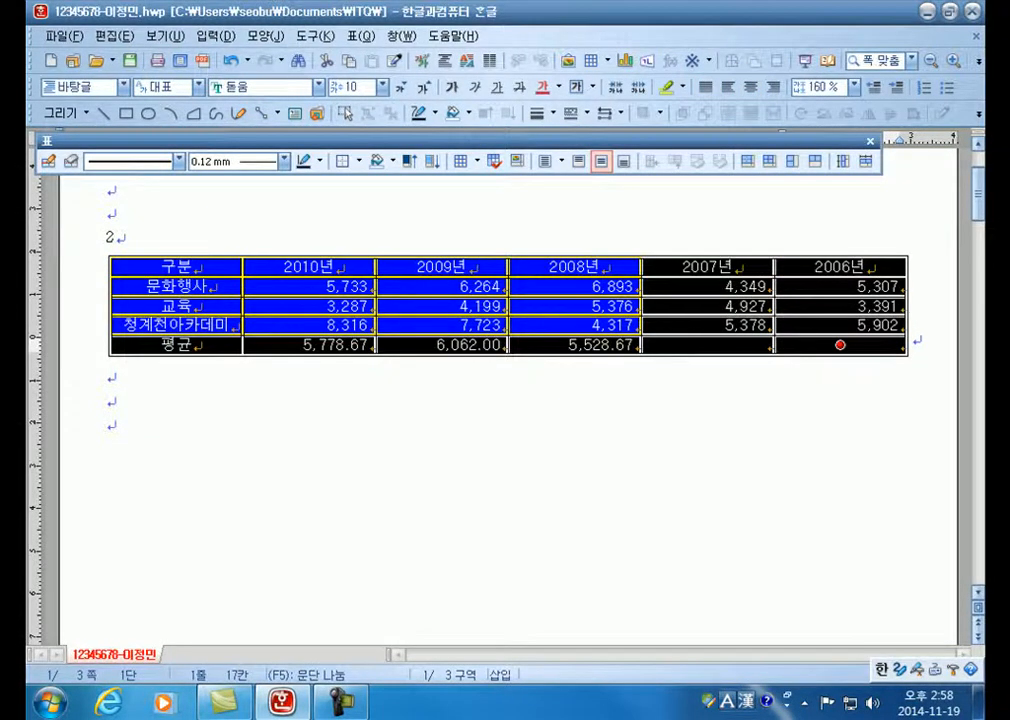
{"action": "key", "text": "ctrl+Down"}
{"action": "key", "text": "ctrl+Down"}
{"action": "left_click", "coordinate": [110, 468]}
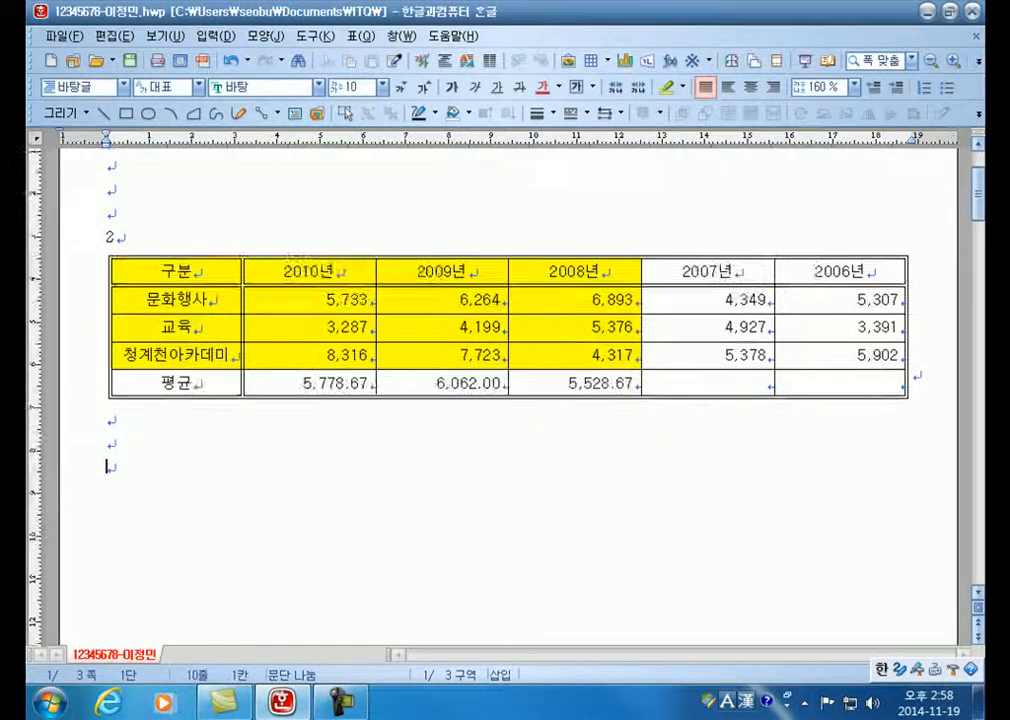
{"action": "scroll", "coordinate": [508, 400], "scroll_direction": "down", "scroll_amount": 1}
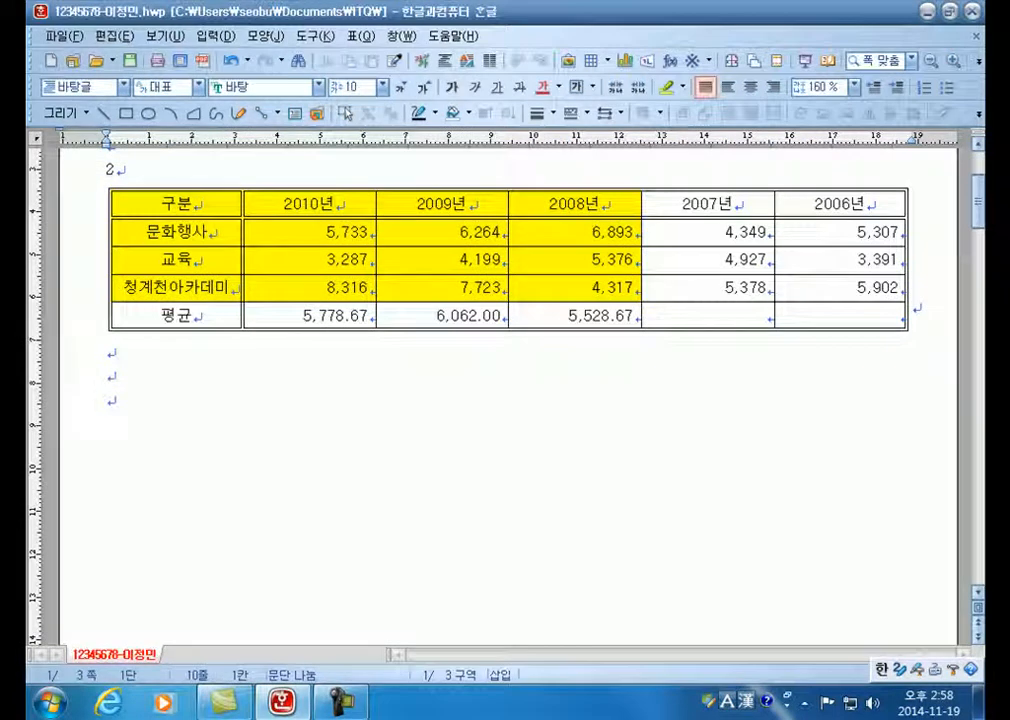
Reduce the height of all the table's rows back to the original size.
{"action": "left_click_drag", "start_coordinate": [178, 204], "coordinate": [840, 316]}
{"action": "key", "text": "ctrl+Up"}
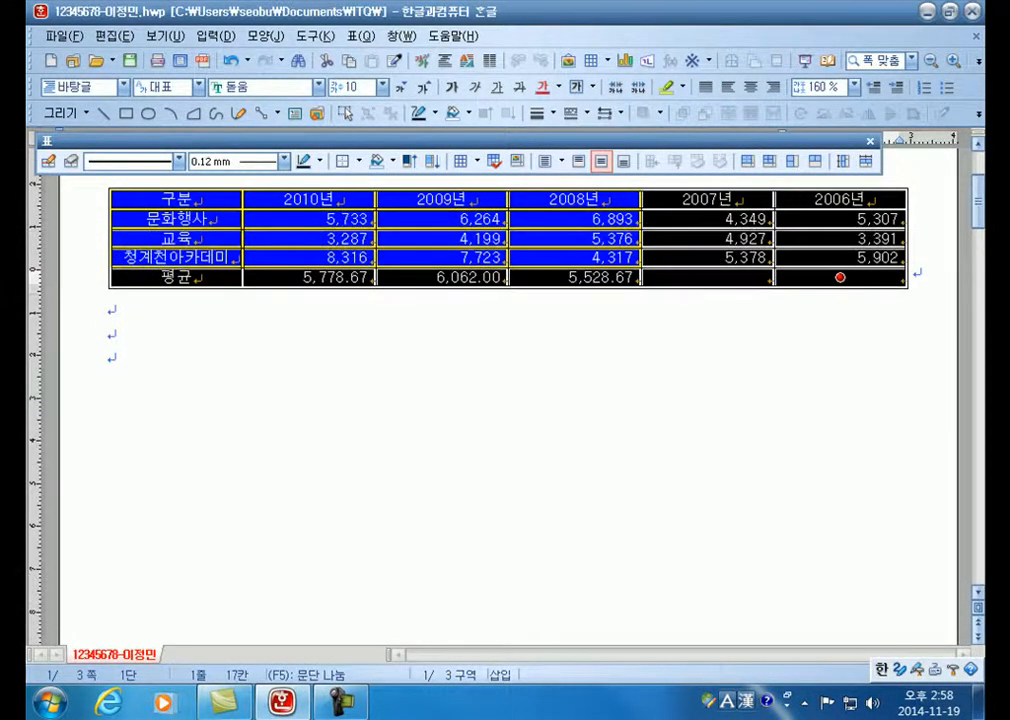
{"action": "left_click", "coordinate": [840, 277]}
Draw a solid 0.1 mm forward-slash diagonal in each of the empty 2007년 and 2006년 cells of the 평균 row.
{"action": "left_click_drag", "start_coordinate": [708, 278], "coordinate": [840, 278]}
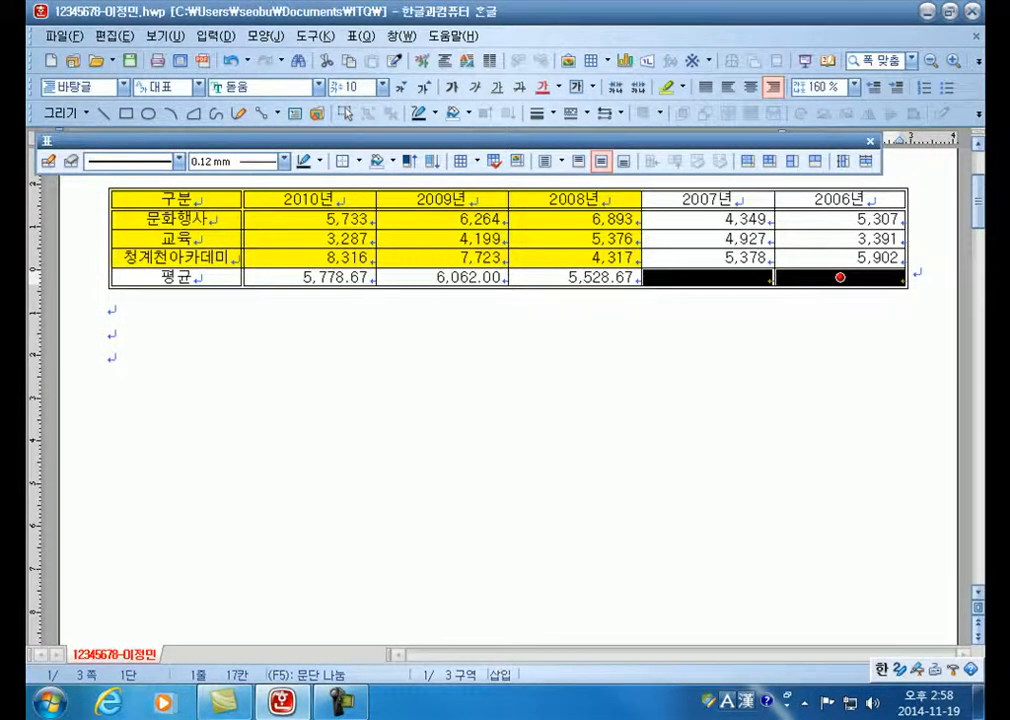
{"action": "key", "text": "c"}
{"action": "left_click", "coordinate": [366, 136]}
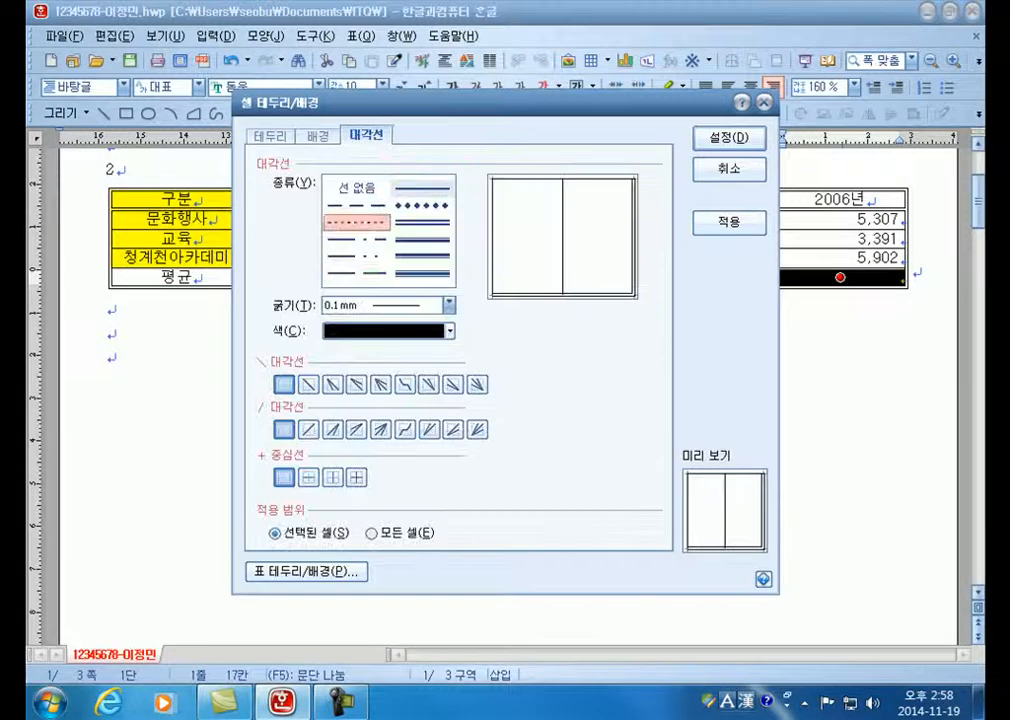
{"action": "left_click", "coordinate": [308, 430]}
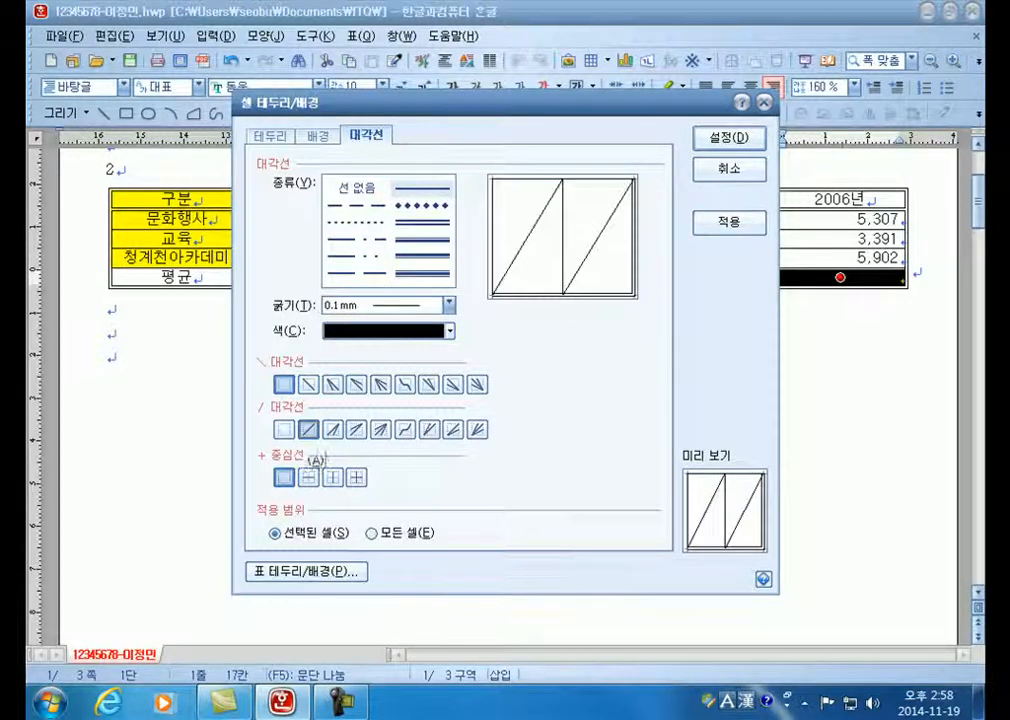
{"action": "left_click", "coordinate": [729, 137]}
{"action": "left_click", "coordinate": [109, 309]}
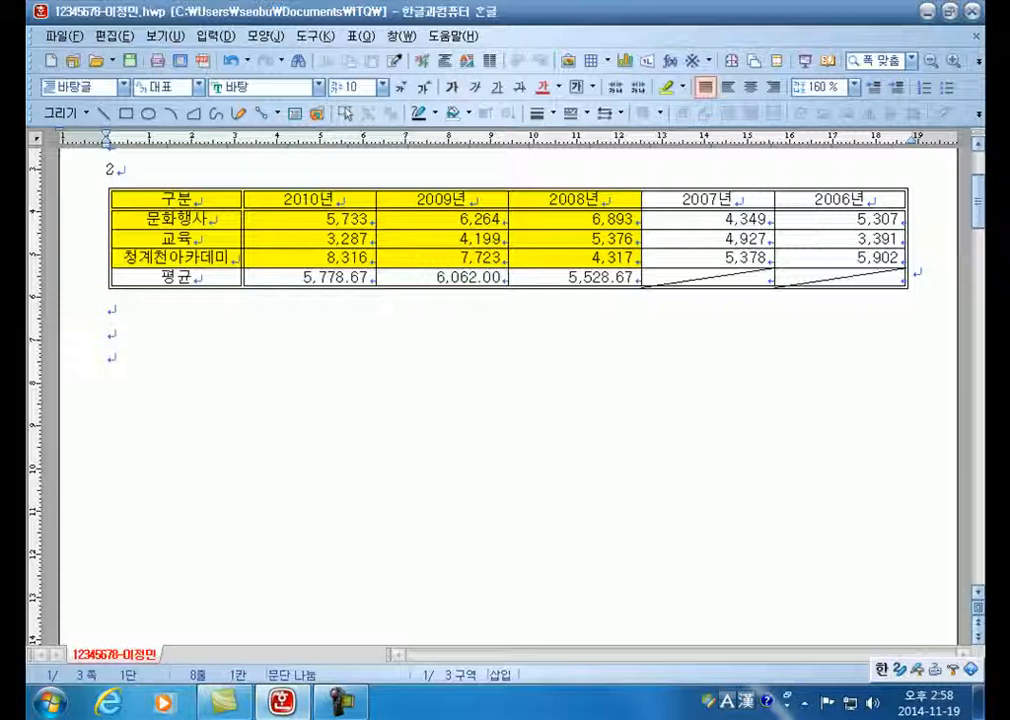
Add a caption to the table reading "청계천 문화체험 현황(단위 : 천 명)" in place of the default caption text.
{"action": "left_click", "coordinate": [347, 200]}
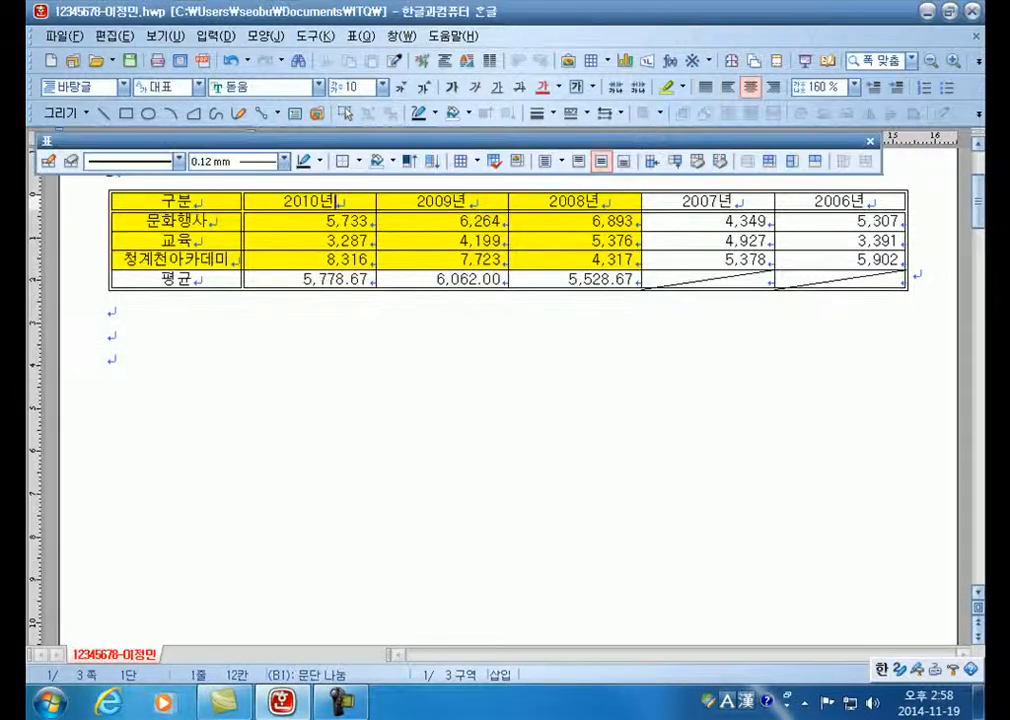
{"action": "left_click", "coordinate": [215, 36]}
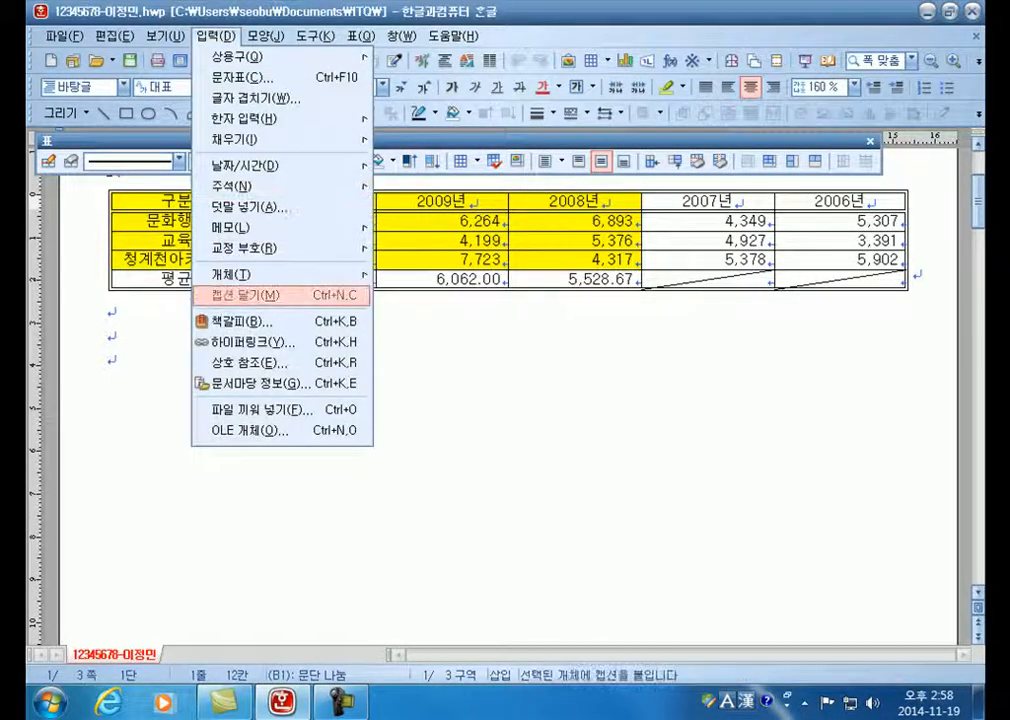
{"action": "left_click", "coordinate": [246, 295]}
{"action": "key", "text": "shift+Home"}
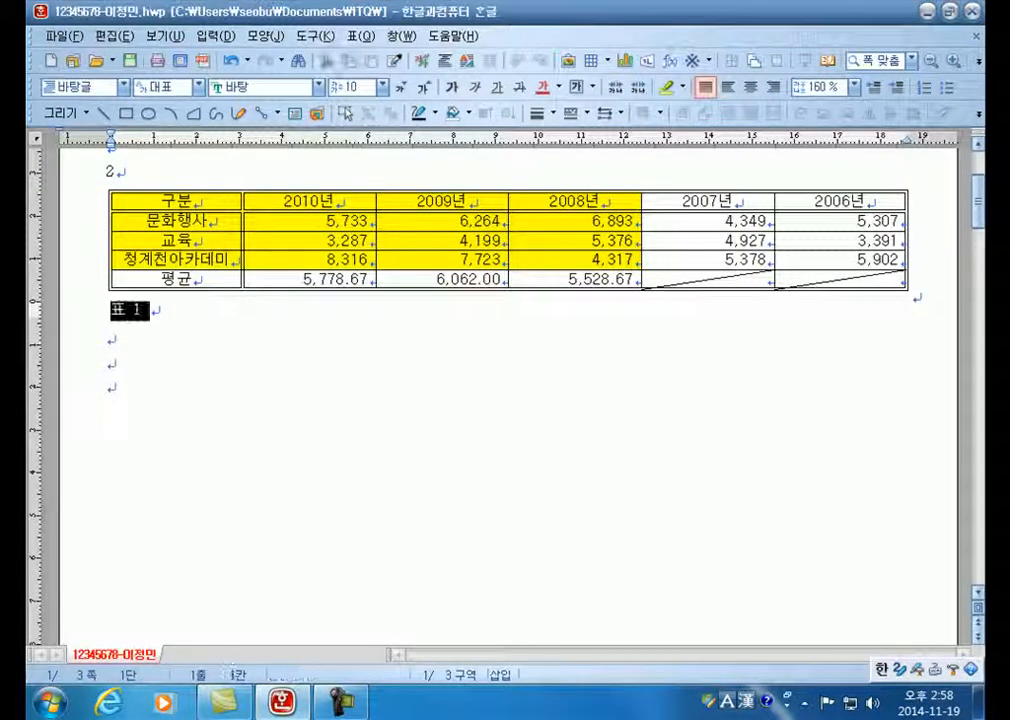
{"action": "type", "text": "청ㄱ계천"}
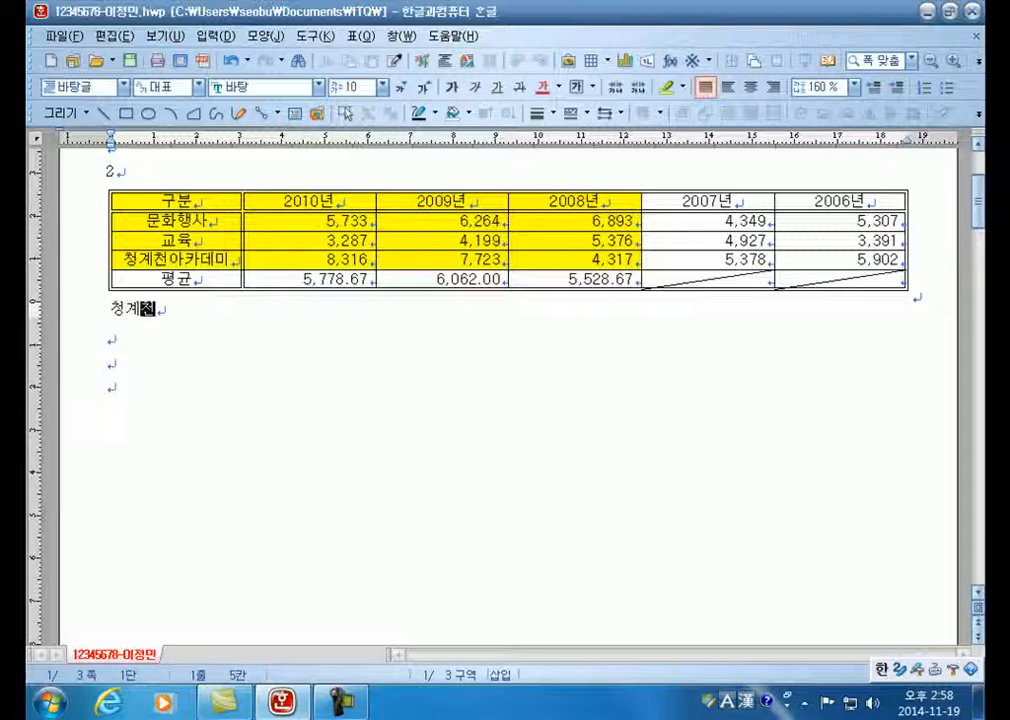
{"action": "type", "text": " 문호화체험 "}
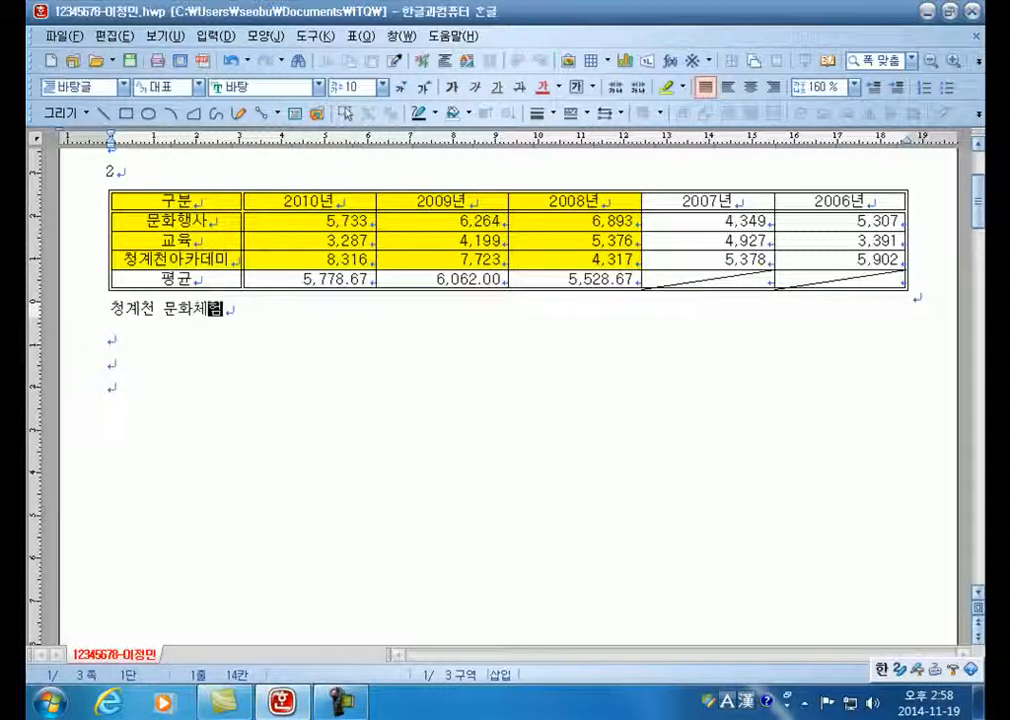
{"action": "type", "text": "현황("}
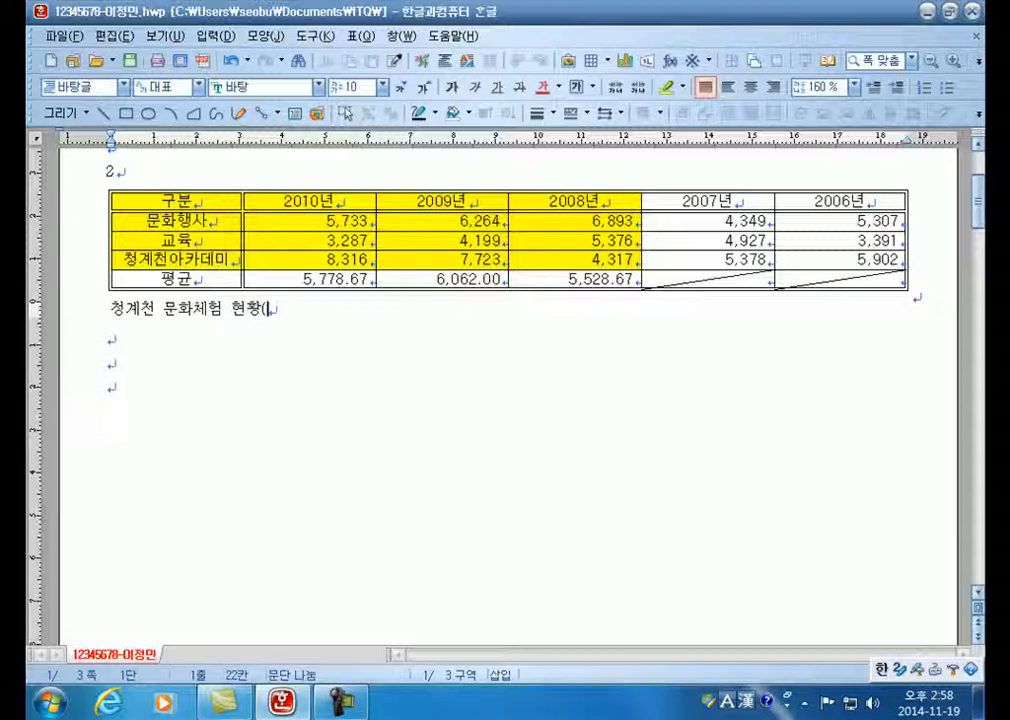
{"action": "type", "text": "단ㅇ위"}
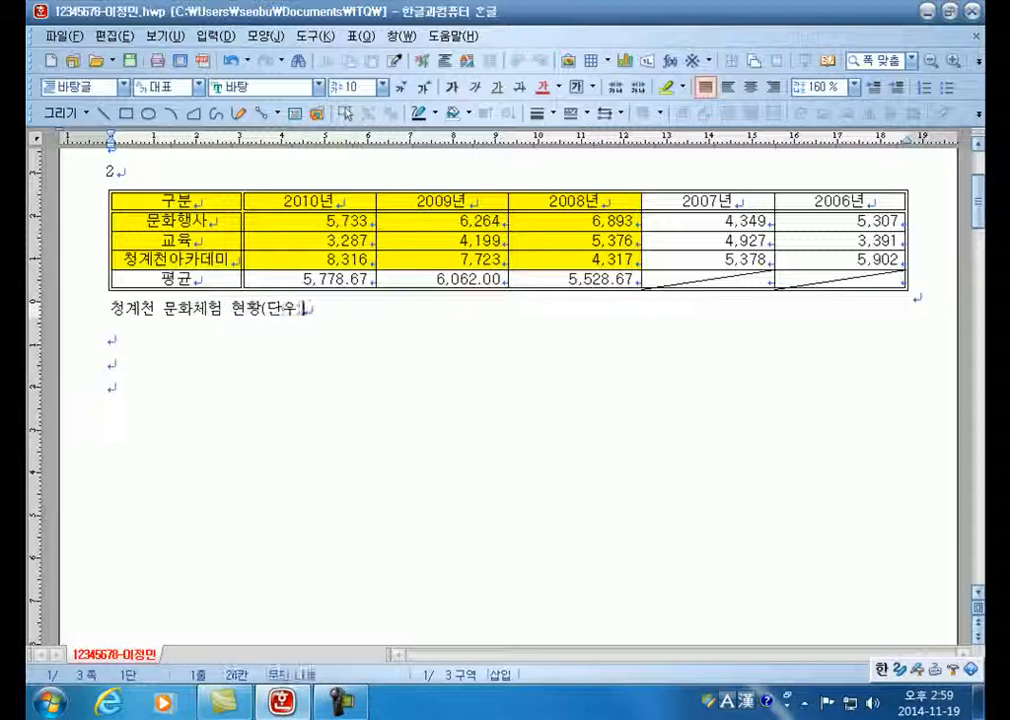
{"action": "type", "text": " : 천 명)"}
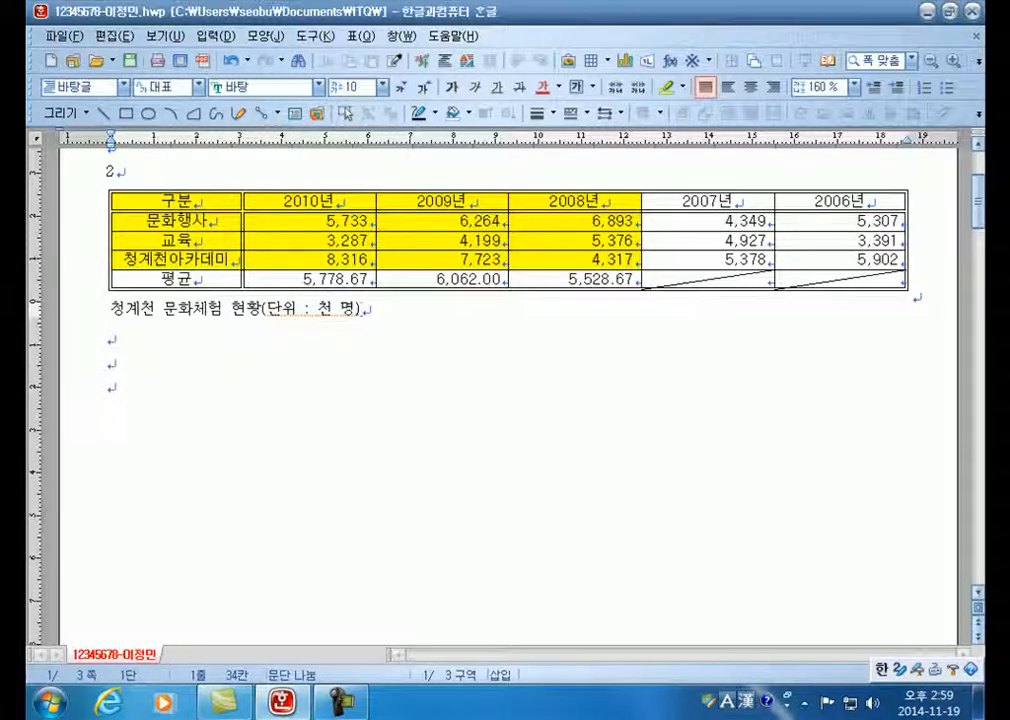
Format the whole table caption in the 돋움 font and align it right.
{"action": "key", "text": "shift+Home"}
{"action": "left_click", "coordinate": [272, 86]}
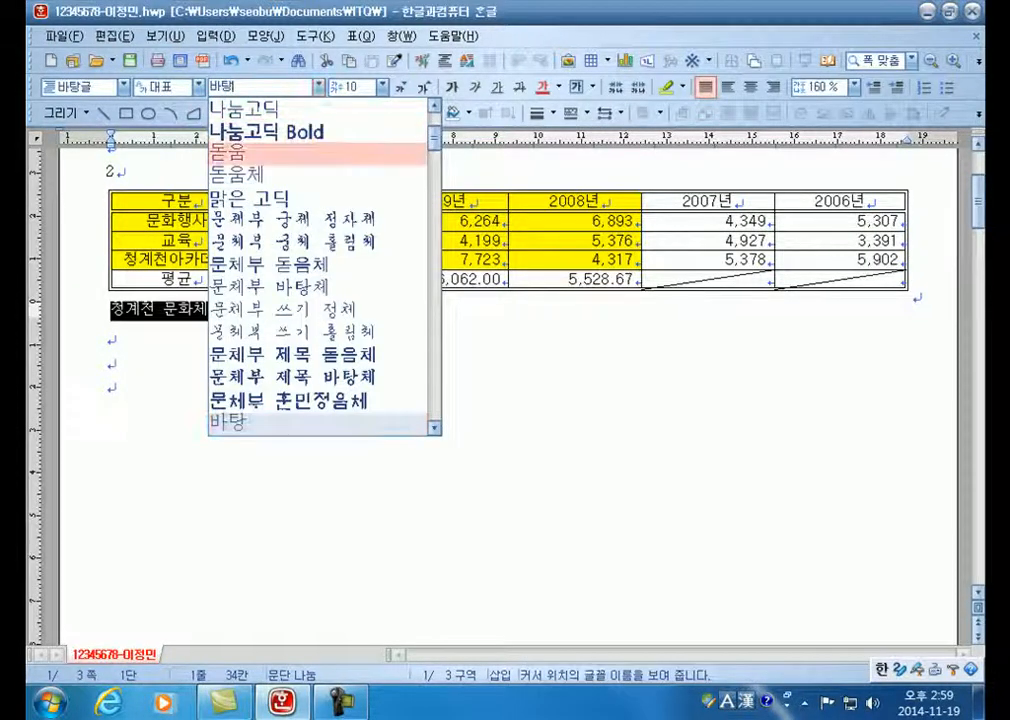
{"action": "left_click", "coordinate": [230, 152]}
{"action": "left_click", "coordinate": [773, 87]}
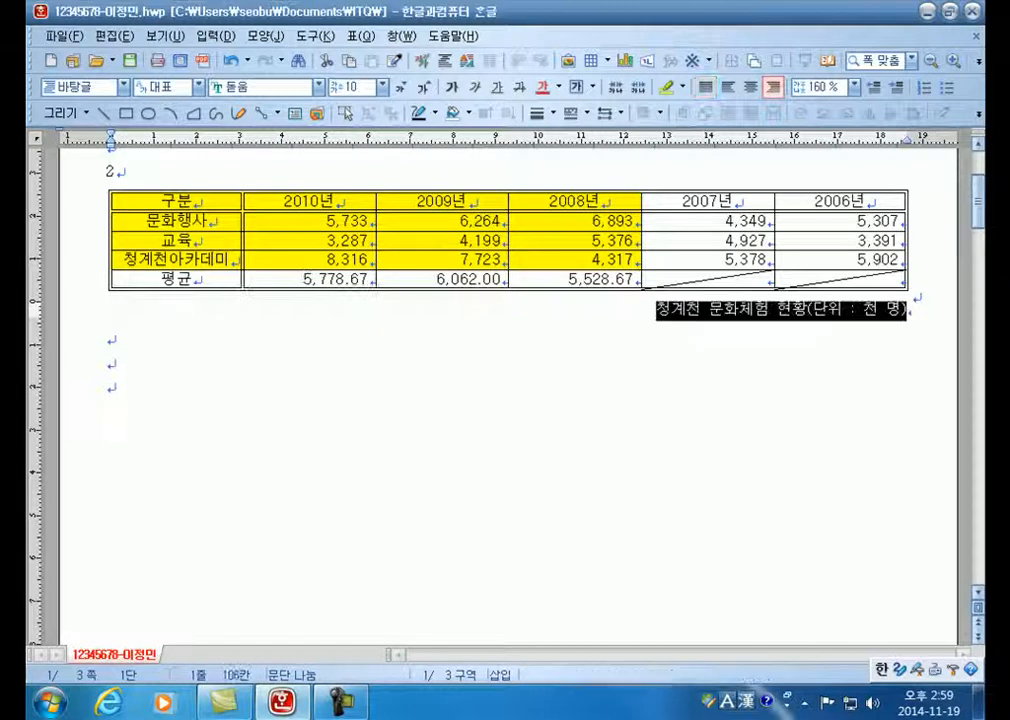
Set the table's caption position to 위 (above the table) and save the document.
{"action": "left_click", "coordinate": [416, 202]}
{"action": "left_click", "coordinate": [360, 36]}
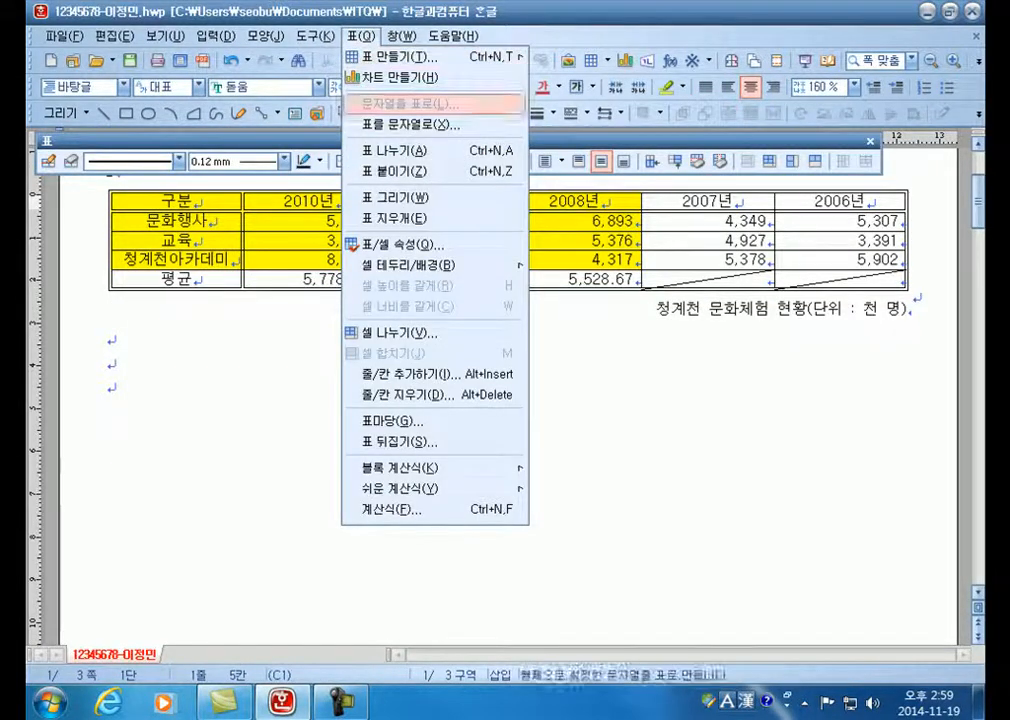
{"action": "left_click", "coordinate": [400, 244]}
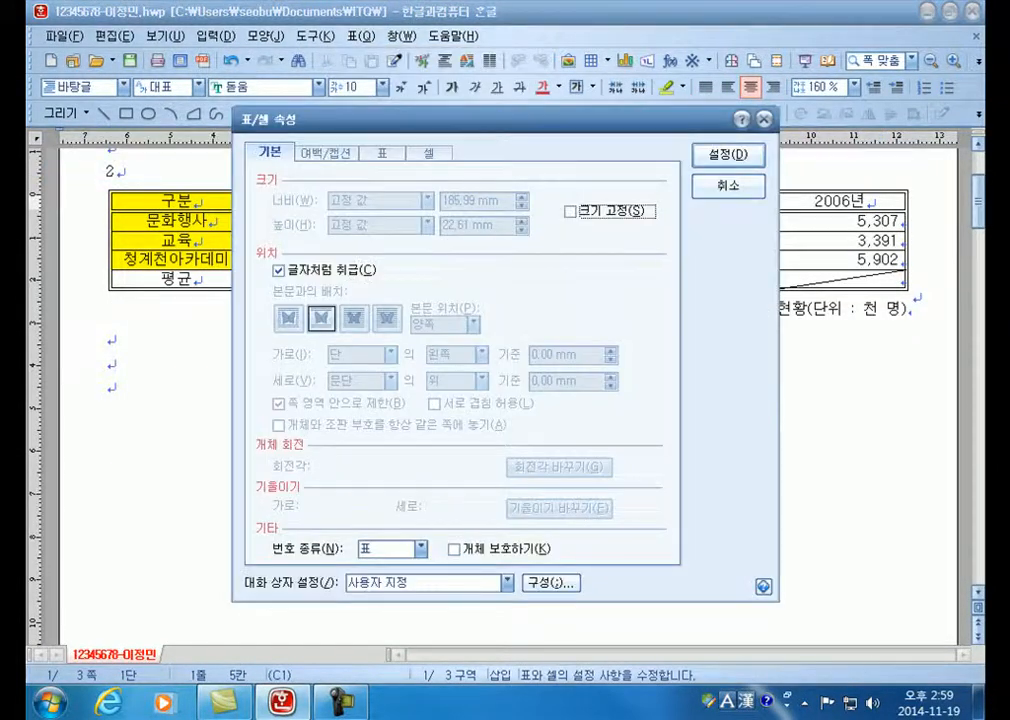
{"action": "left_click", "coordinate": [326, 153]}
{"action": "left_click", "coordinate": [422, 282]}
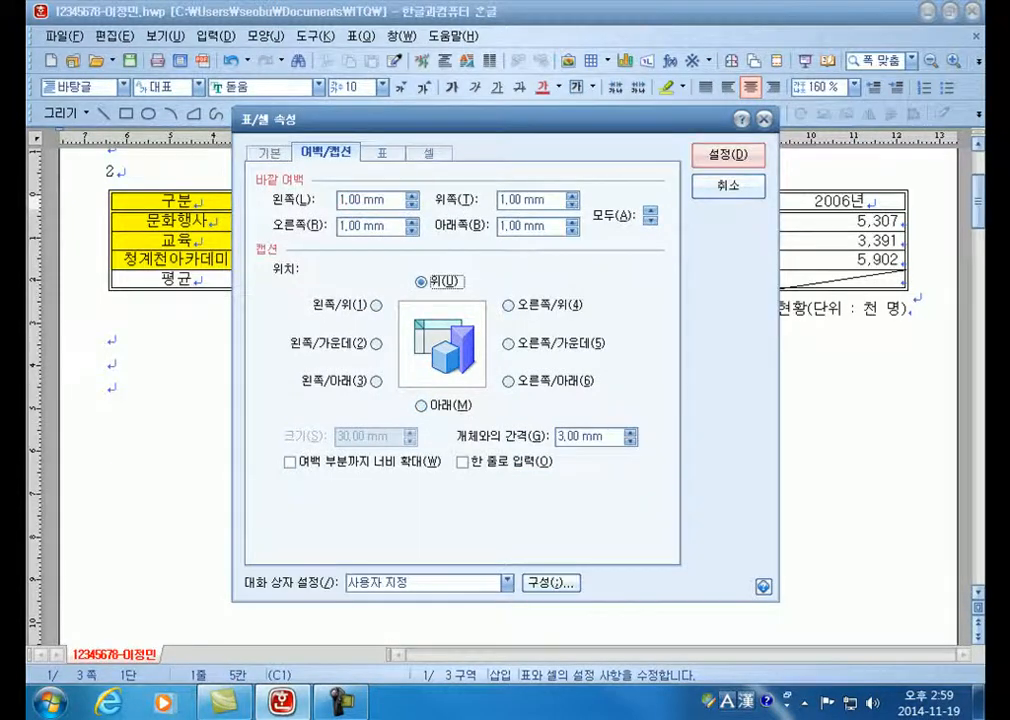
{"action": "left_click", "coordinate": [728, 154]}
{"action": "left_click", "coordinate": [107, 338]}
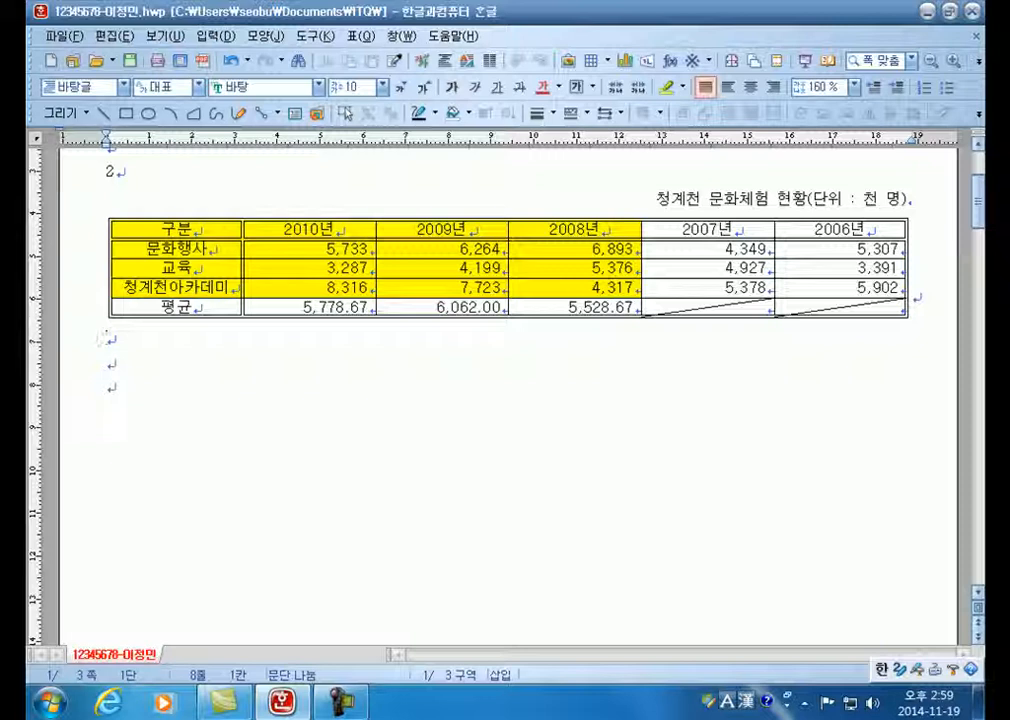
{"action": "key", "text": "alt+s"}
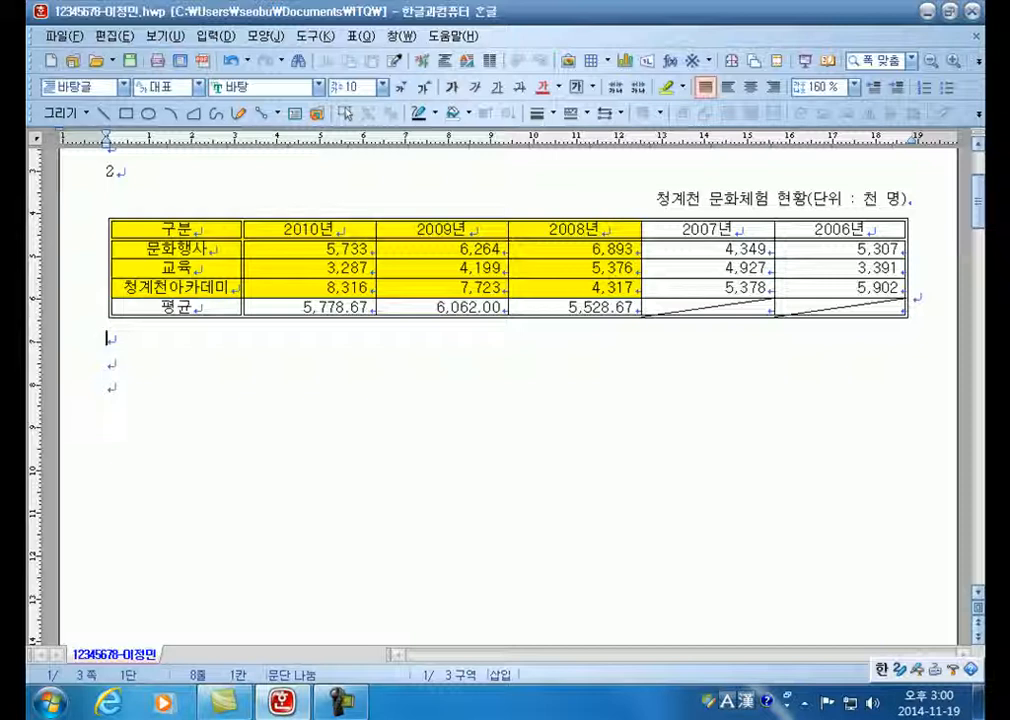
Create a chart from the yellow cells, covering 구분 through 2008년 and the rows down to 청계천아카데미.
{"action": "left_click_drag", "start_coordinate": [175, 229], "coordinate": [575, 287]}
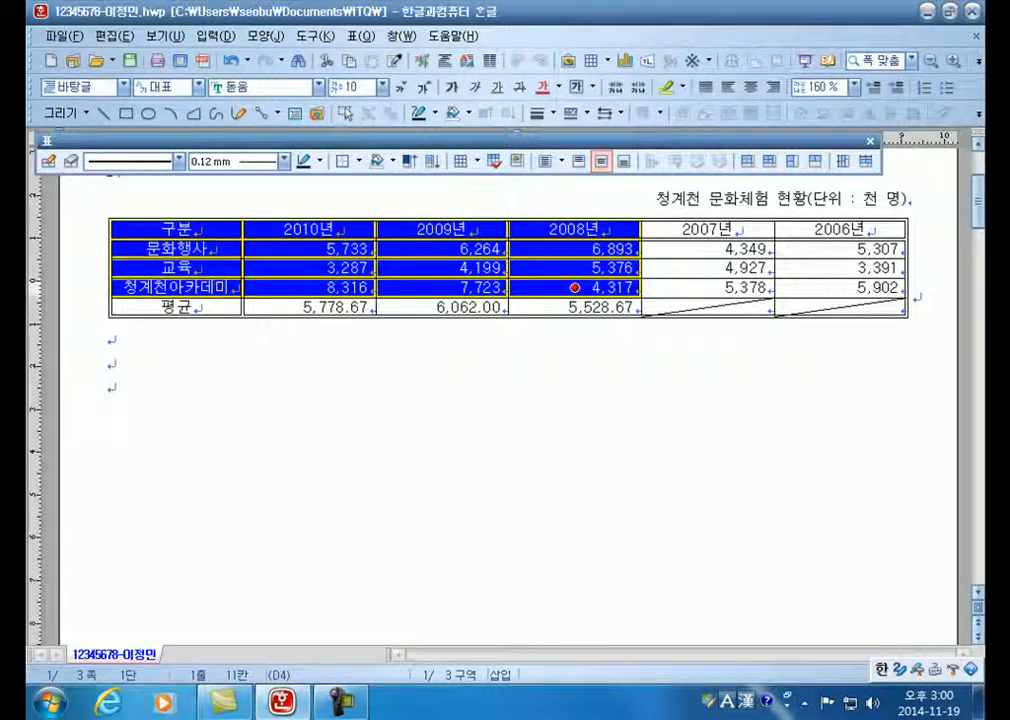
{"action": "left_click", "coordinate": [110, 387]}
{"action": "left_click_drag", "start_coordinate": [170, 229], "coordinate": [575, 287]}
{"action": "key", "text": "alt+q"}
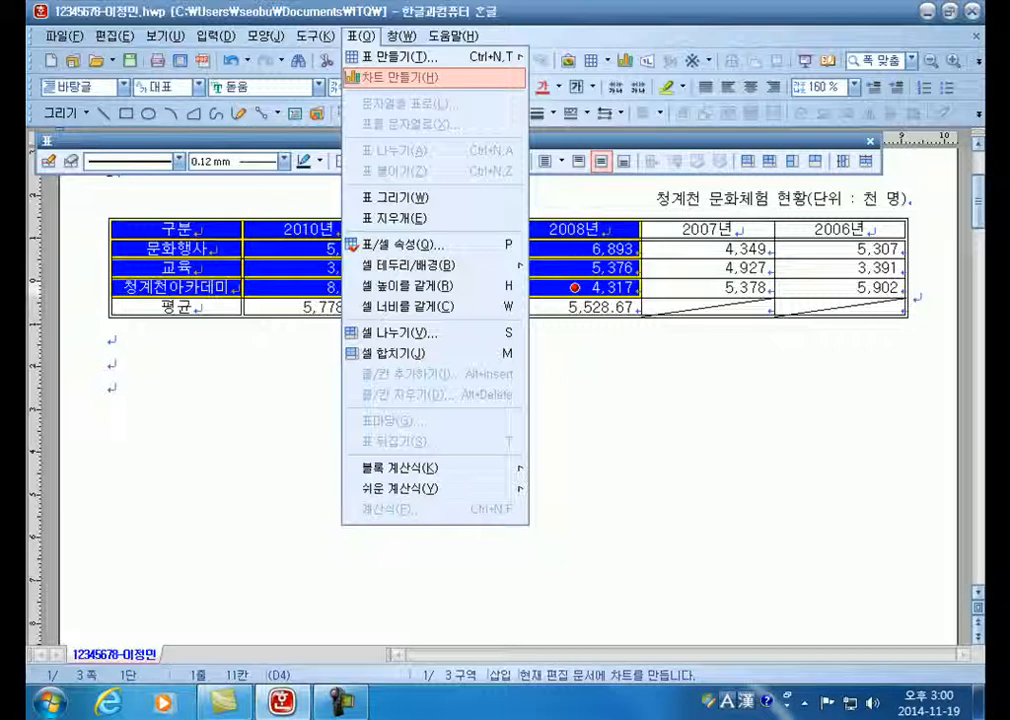
{"action": "key", "text": "Return"}
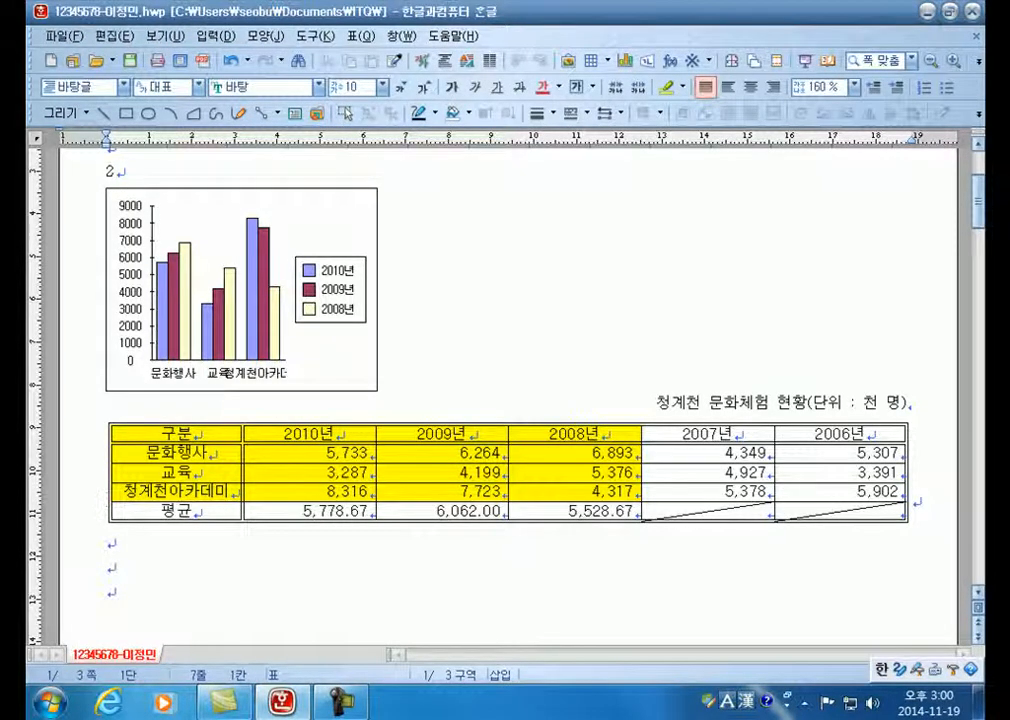
{"action": "key", "text": "Left"}
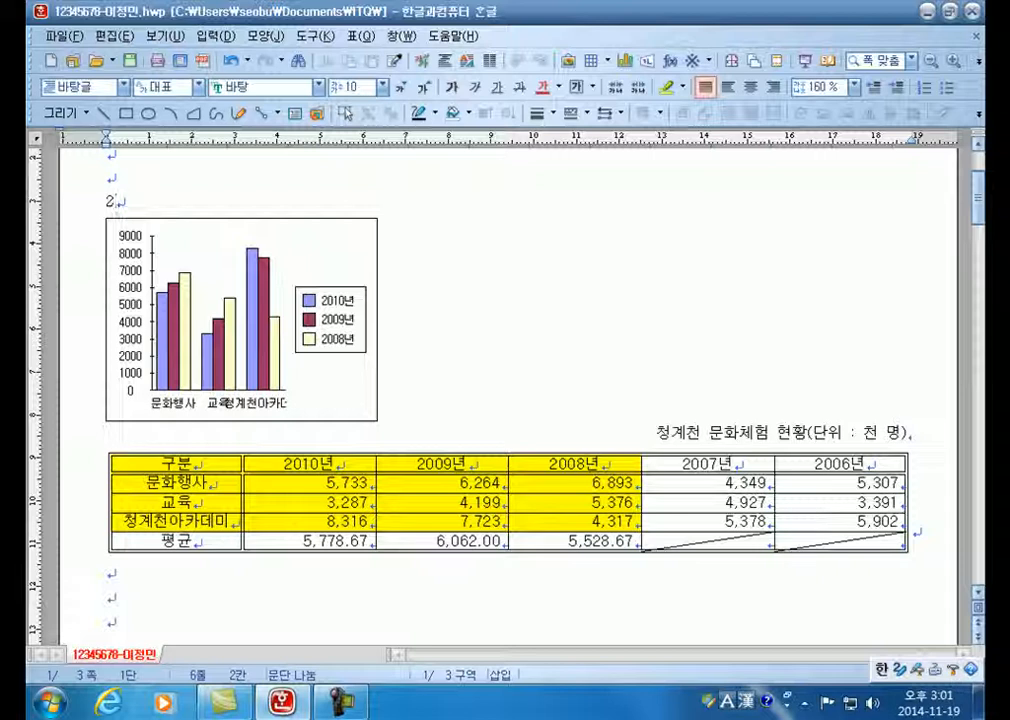
{"action": "left_click", "coordinate": [242, 320]}
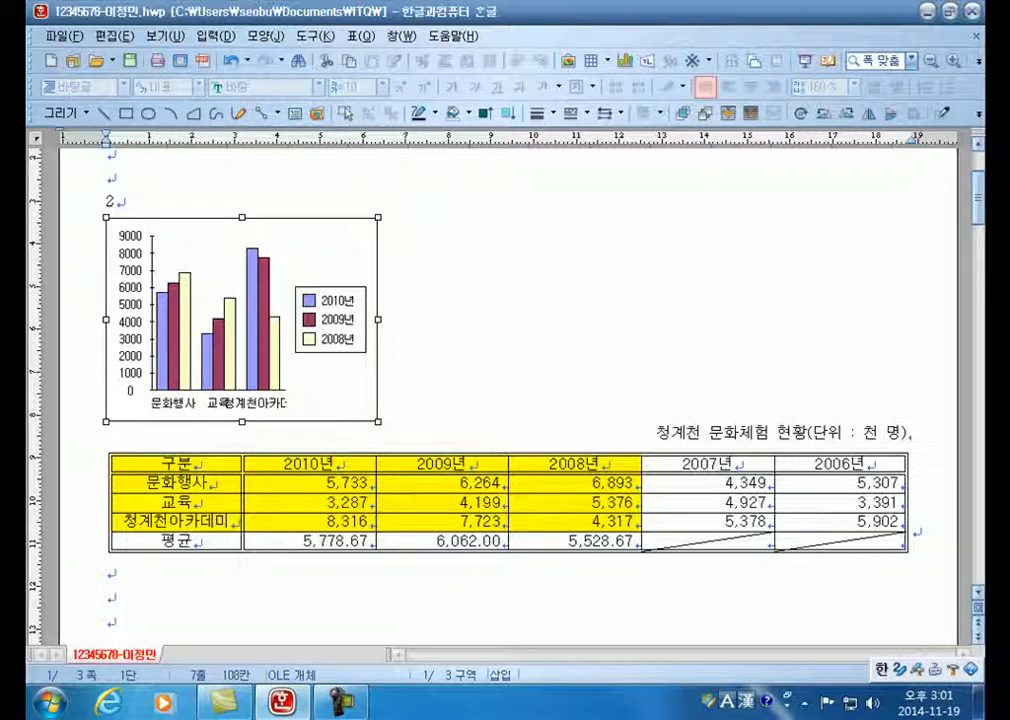
{"action": "key", "text": "Escape"}
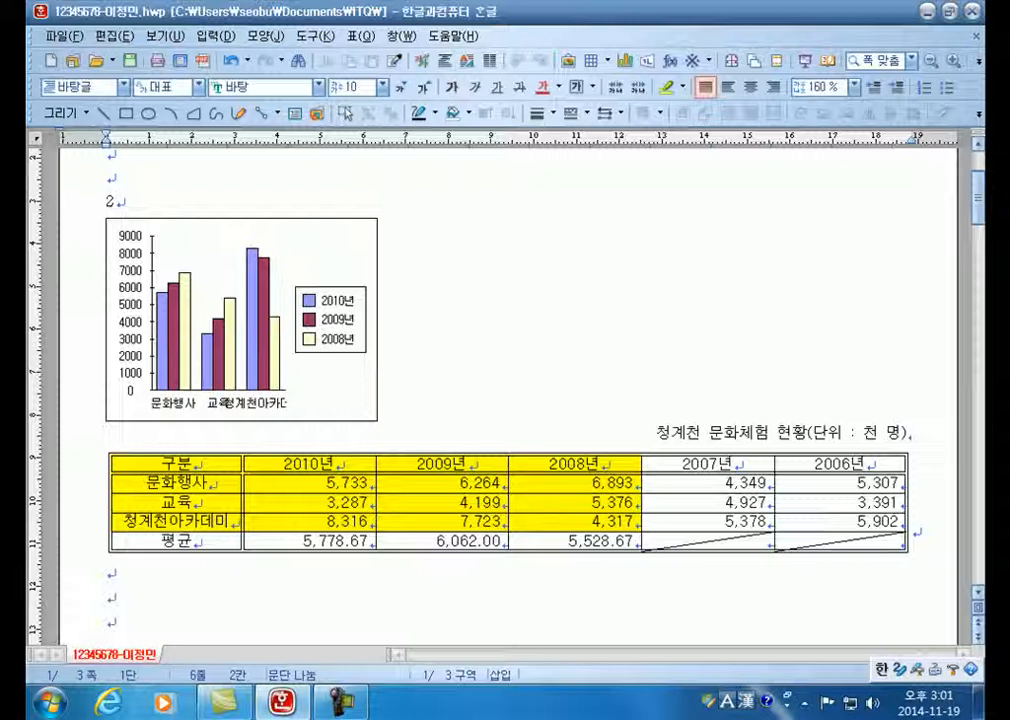
{"action": "double_click", "coordinate": [242, 320]}
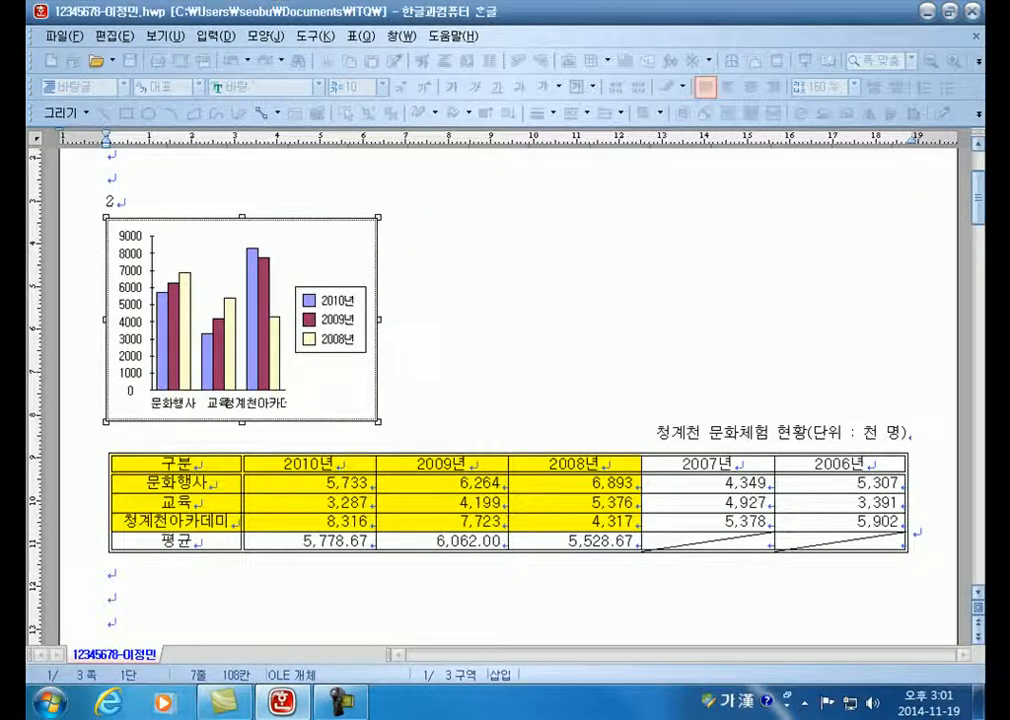
{"action": "left_click", "coordinate": [510, 262]}
{"action": "left_click", "coordinate": [510, 262]}
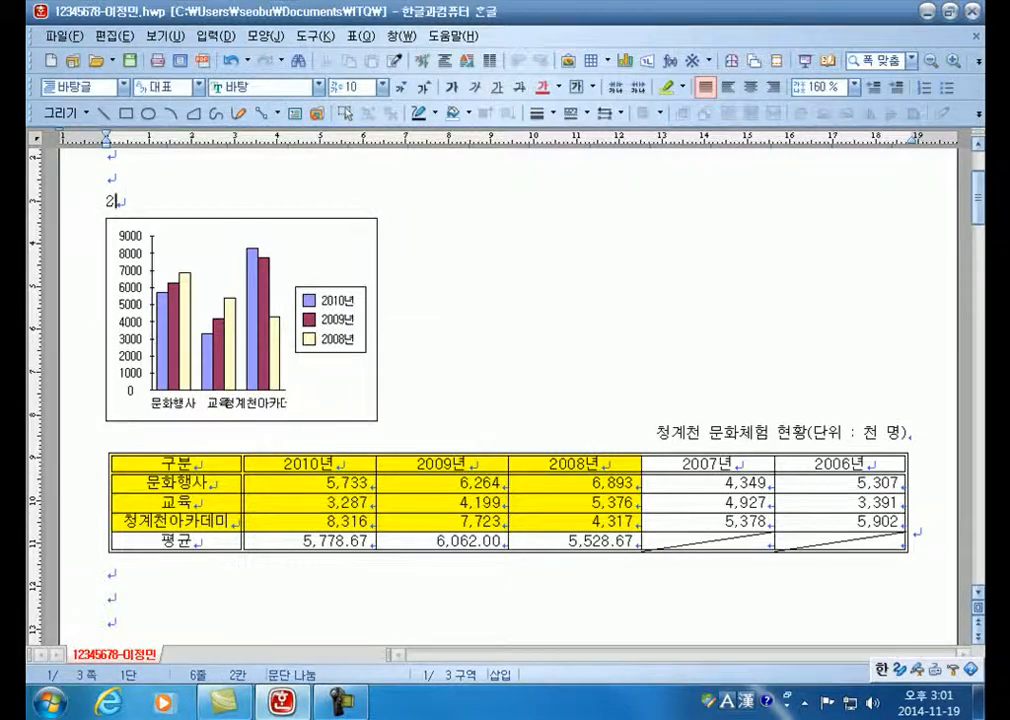
{"action": "double_click", "coordinate": [258, 312]}
{"action": "key", "text": "Escape"}
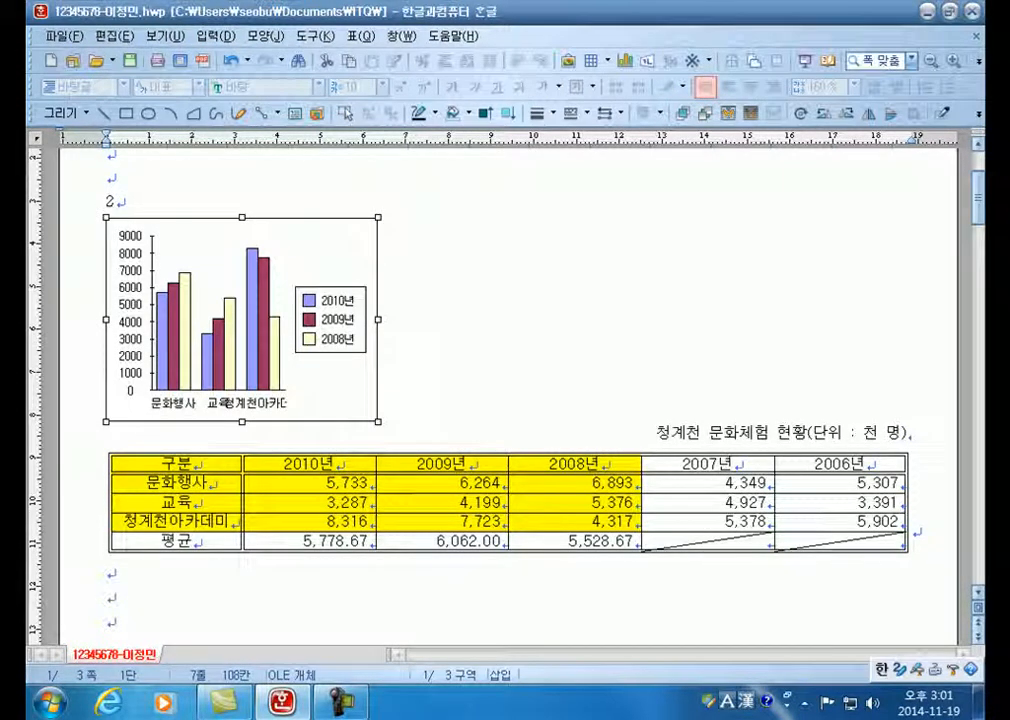
{"action": "left_click", "coordinate": [118, 202]}
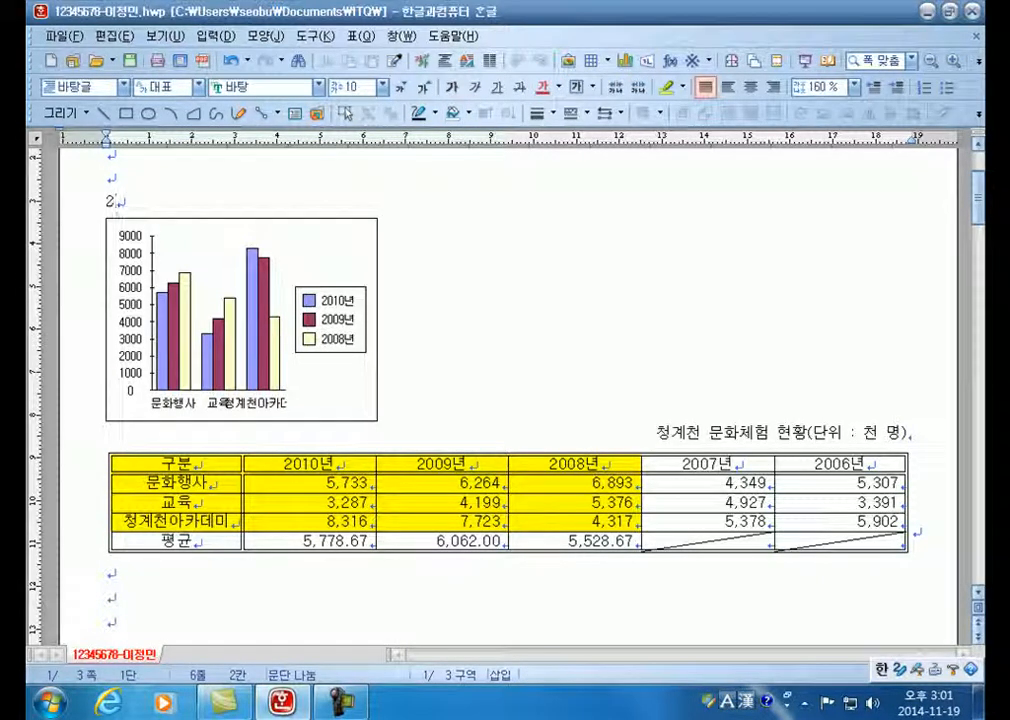
{"action": "right_click", "coordinate": [321, 243]}
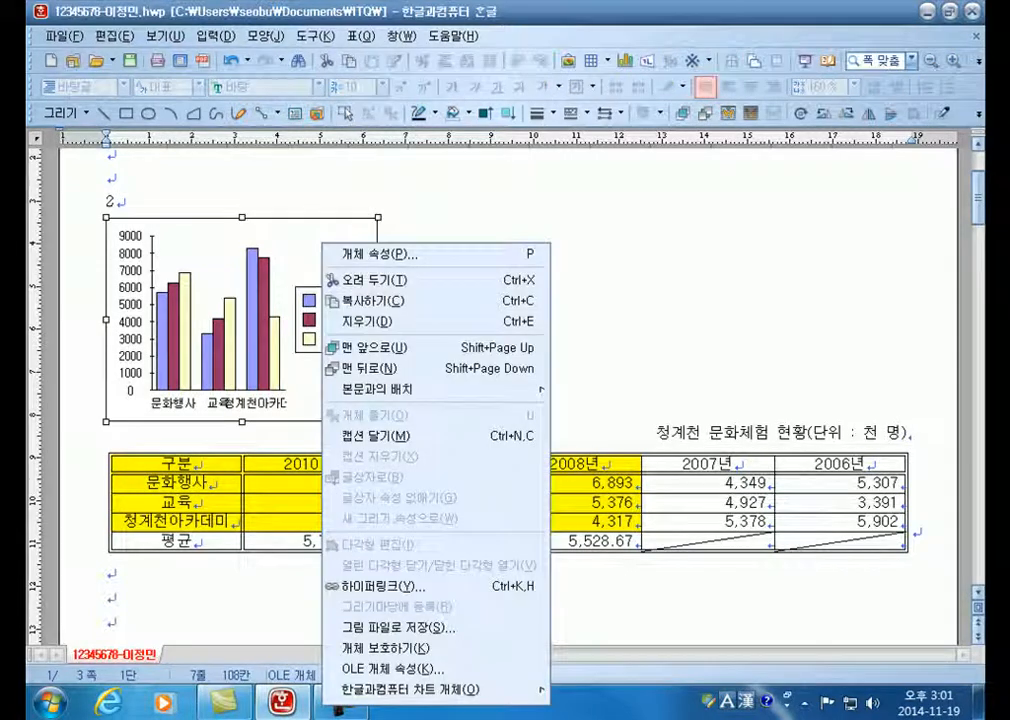
{"action": "key", "text": "Escape"}
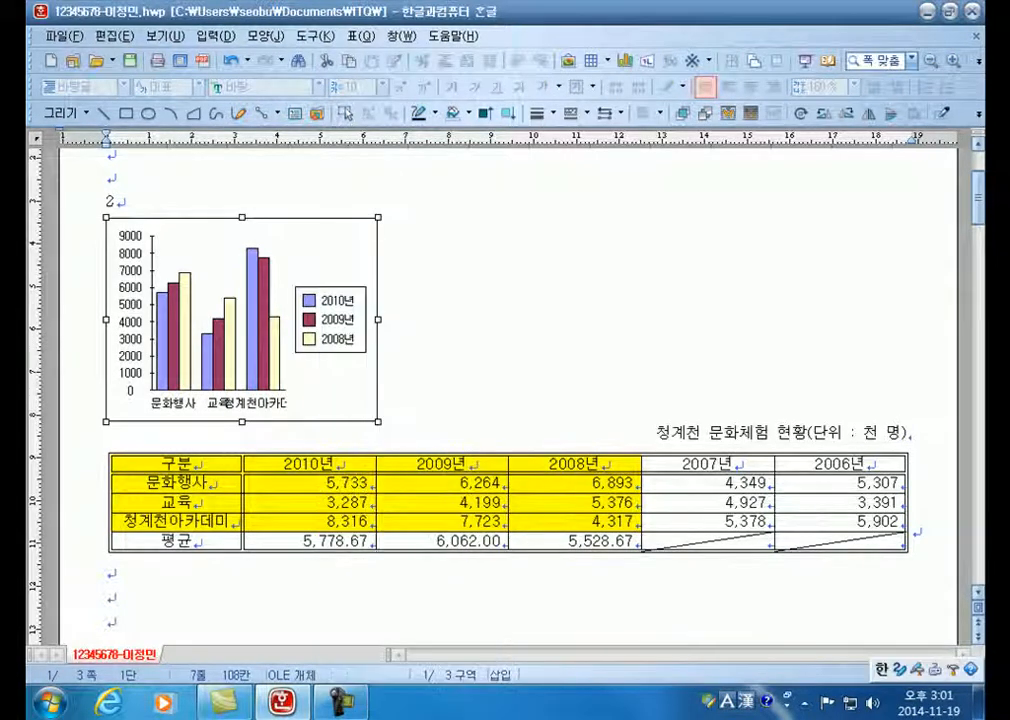
{"action": "right_click", "coordinate": [331, 244]}
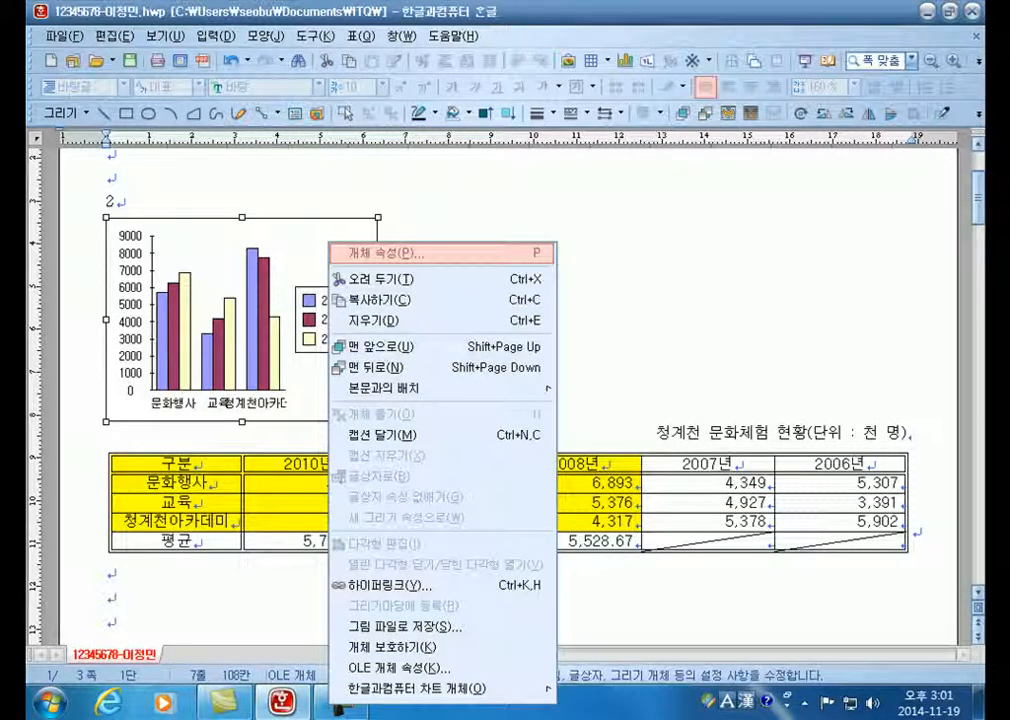
{"action": "left_click", "coordinate": [118, 201]}
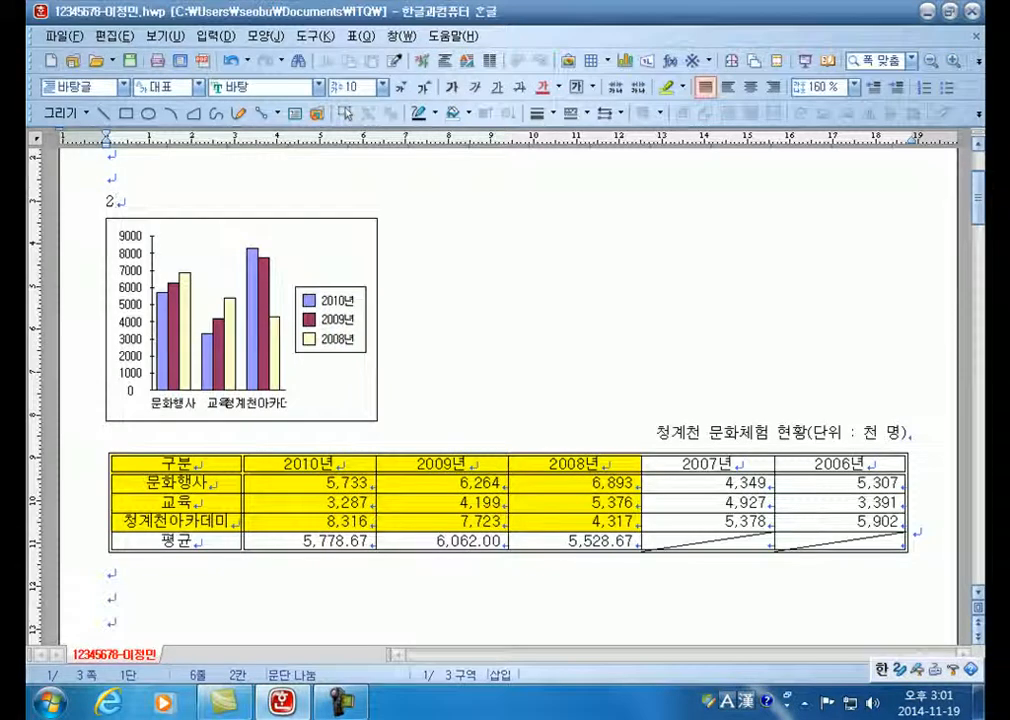
Set the chart's position to 글자처럼 취급 (treat as character) in its object properties.
{"action": "right_click", "coordinate": [358, 247]}
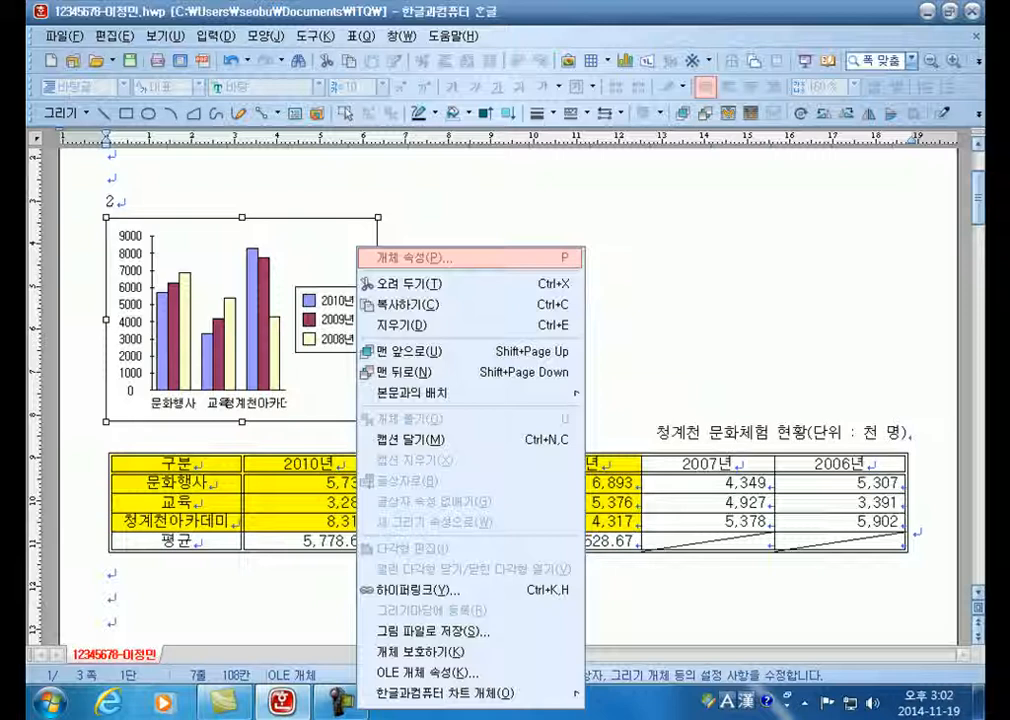
{"action": "left_click", "coordinate": [414, 258]}
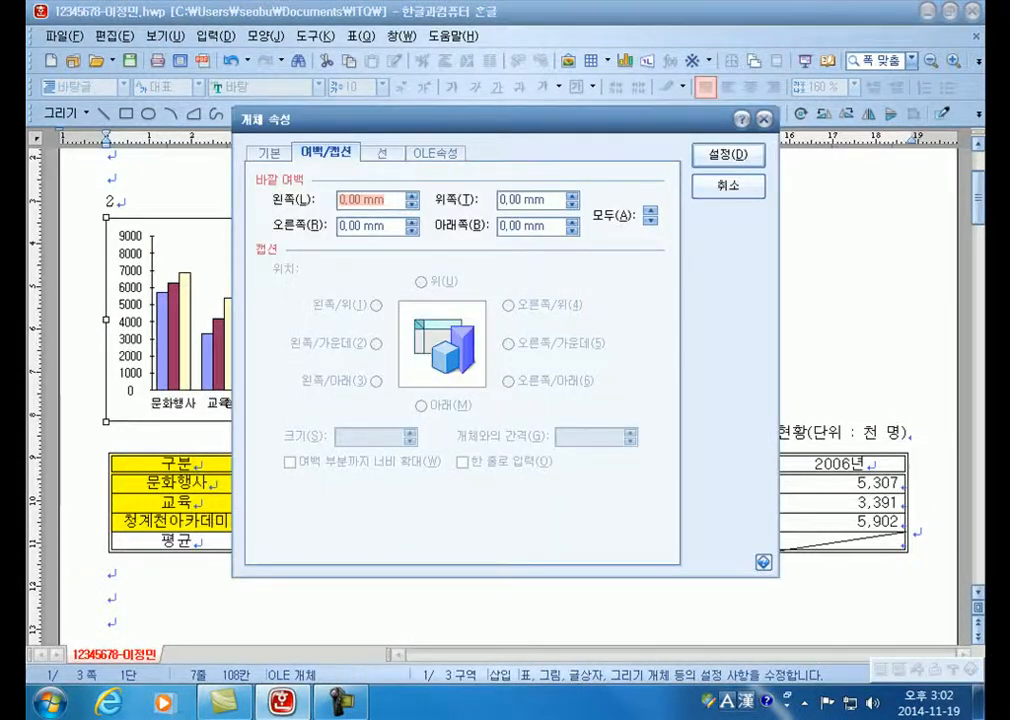
{"action": "left_click", "coordinate": [270, 153]}
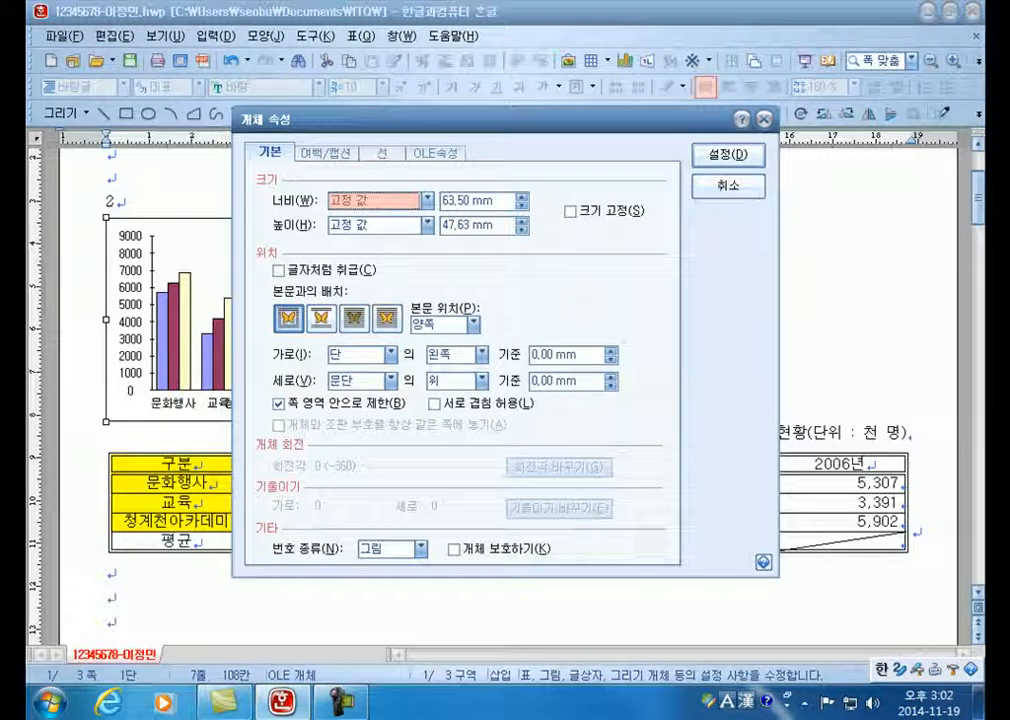
{"action": "key", "text": "alt+c"}
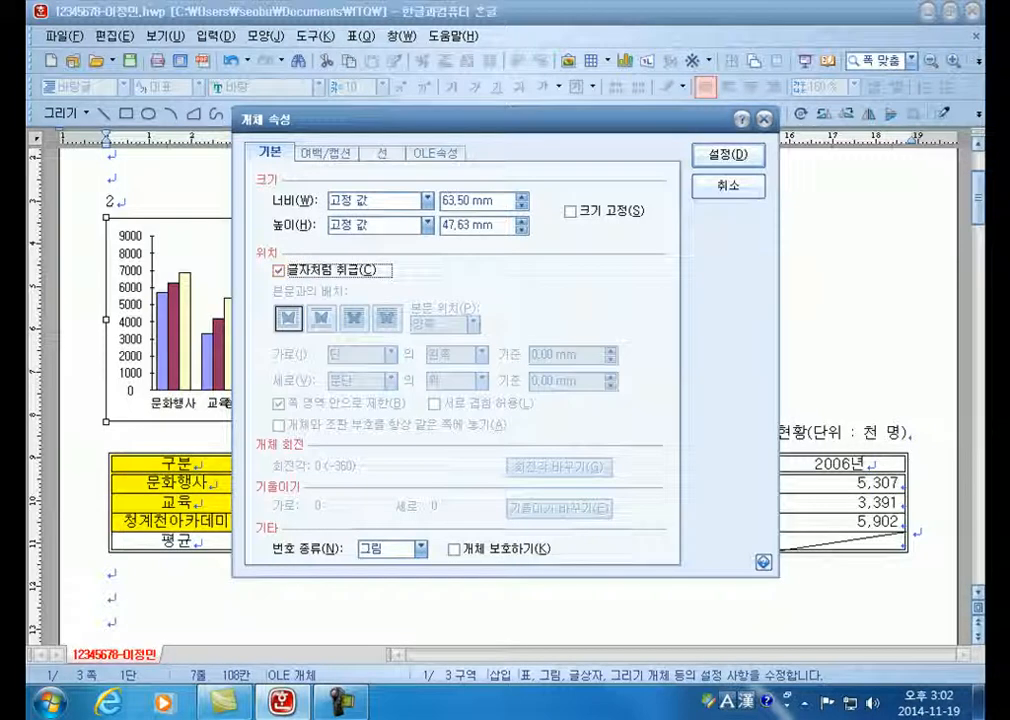
{"action": "key", "text": "ctrl+Tab"}
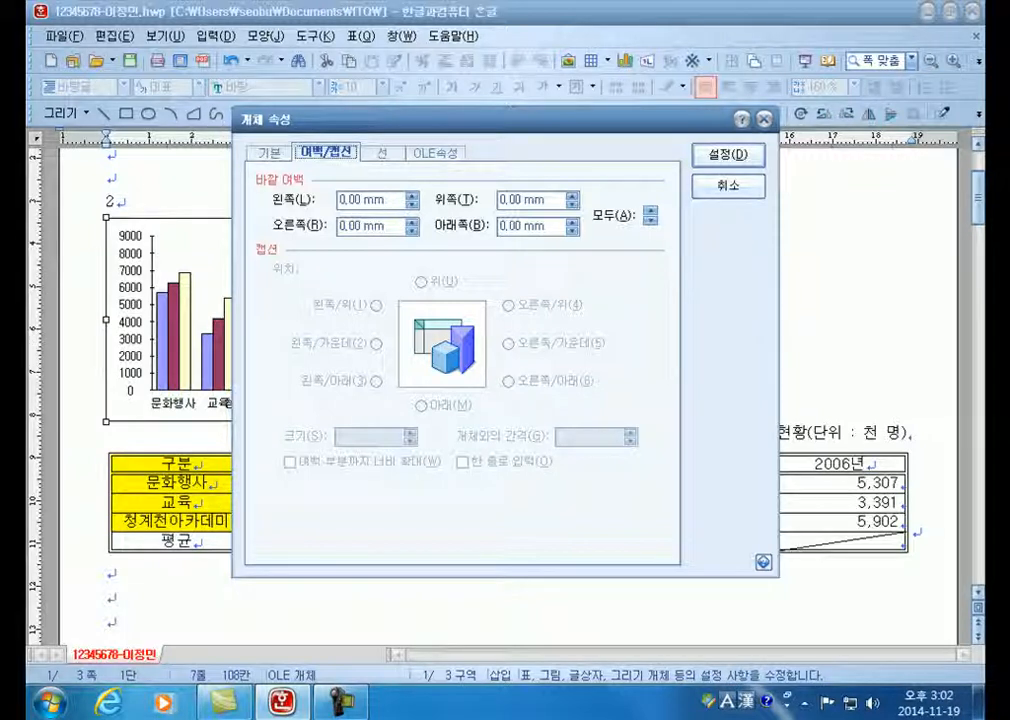
{"action": "left_click", "coordinate": [269, 153]}
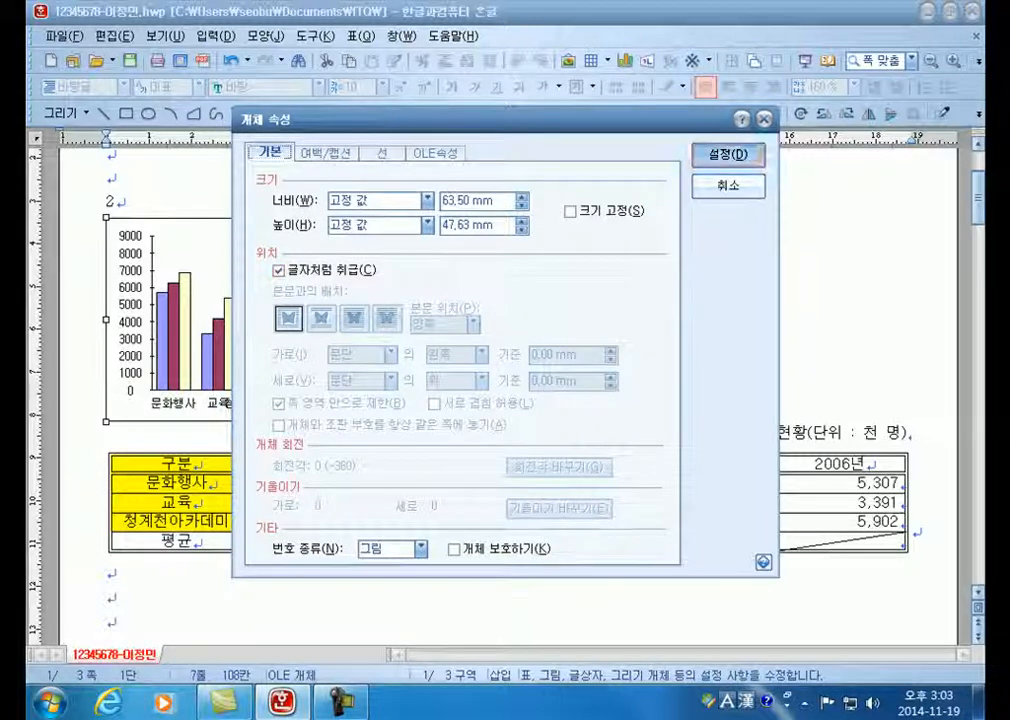
{"action": "left_click", "coordinate": [728, 154]}
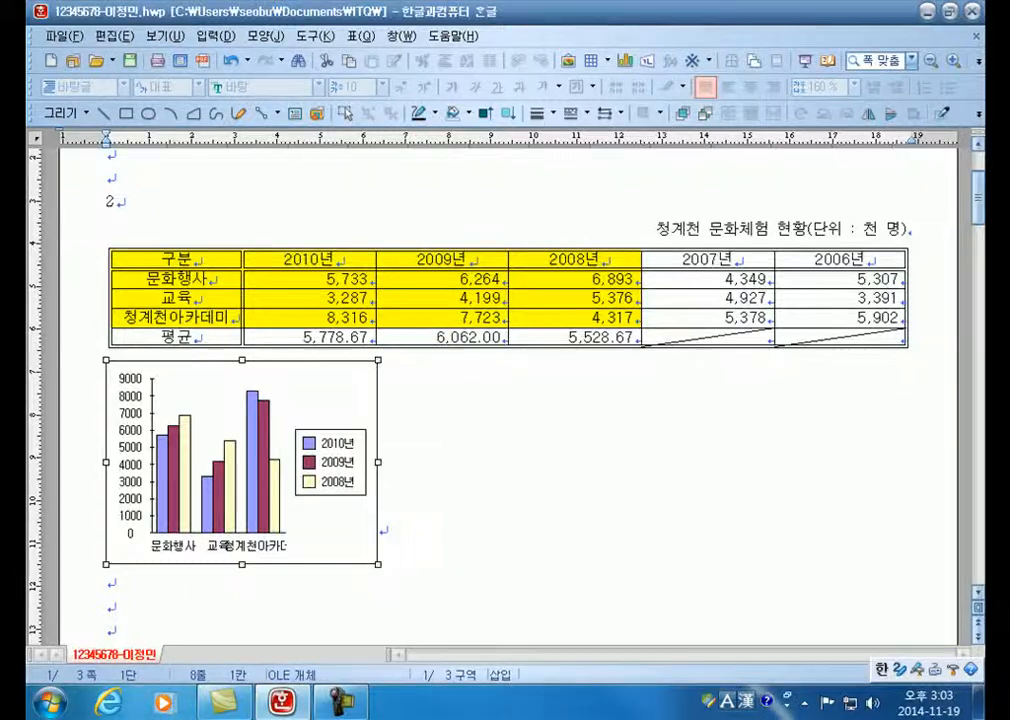
{"action": "scroll", "coordinate": [381, 395], "scroll_direction": "down", "scroll_amount": 3}
{"action": "left_click", "coordinate": [381, 395]}
{"action": "left_click", "coordinate": [376, 395]}
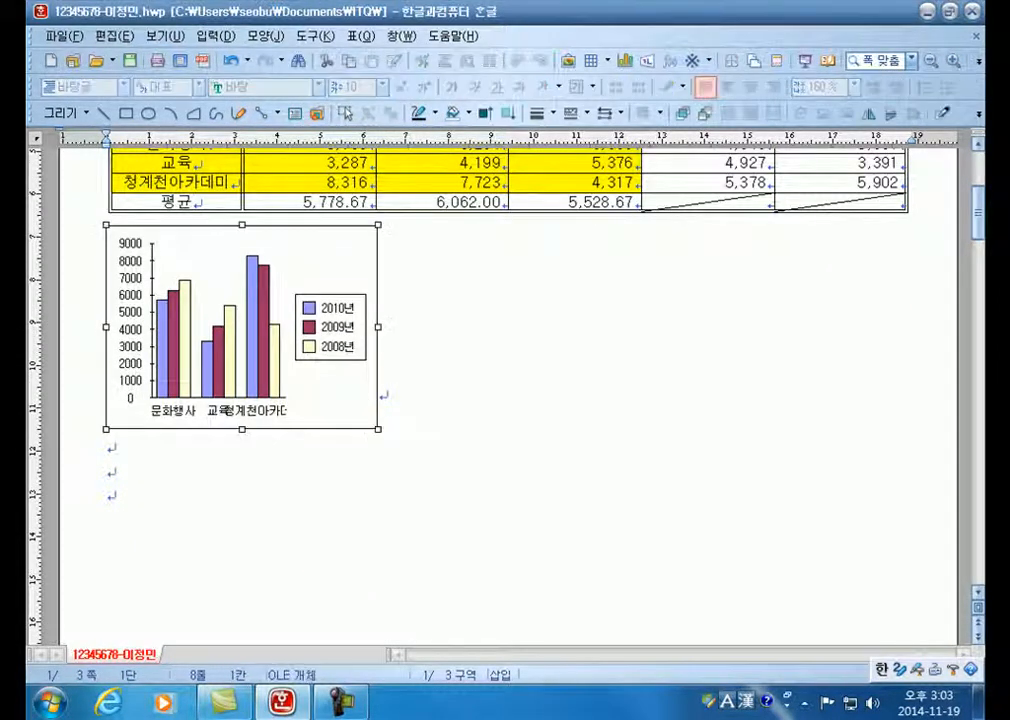
{"action": "scroll", "coordinate": [381, 395], "scroll_direction": "up", "scroll_amount": 2}
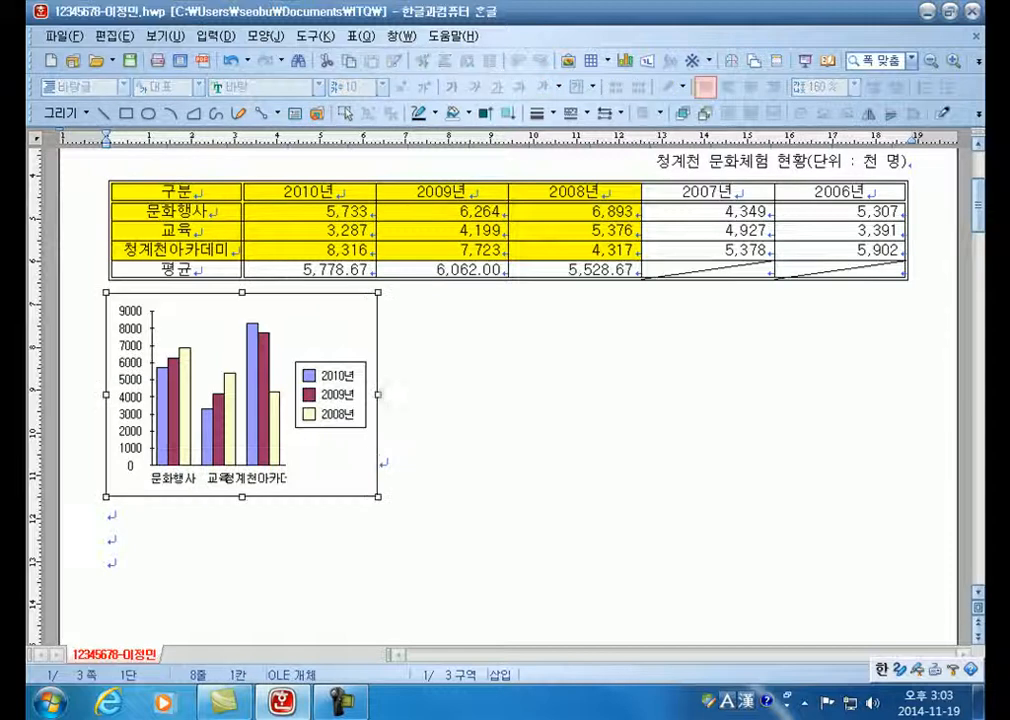
{"action": "left_click", "coordinate": [381, 462]}
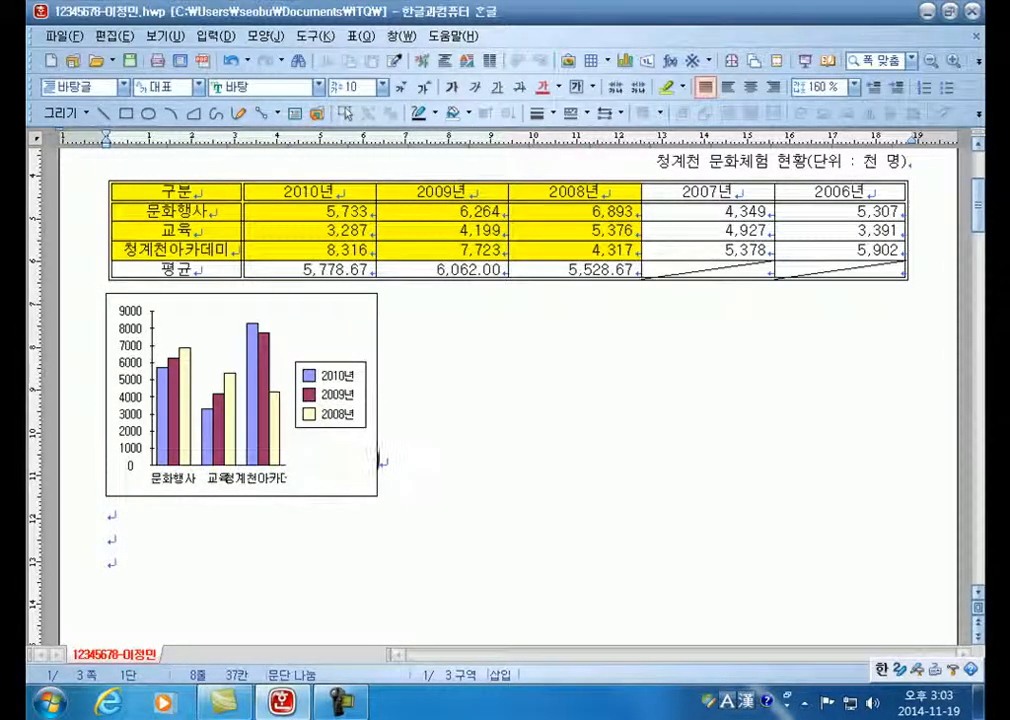
{"action": "left_click", "coordinate": [322, 450]}
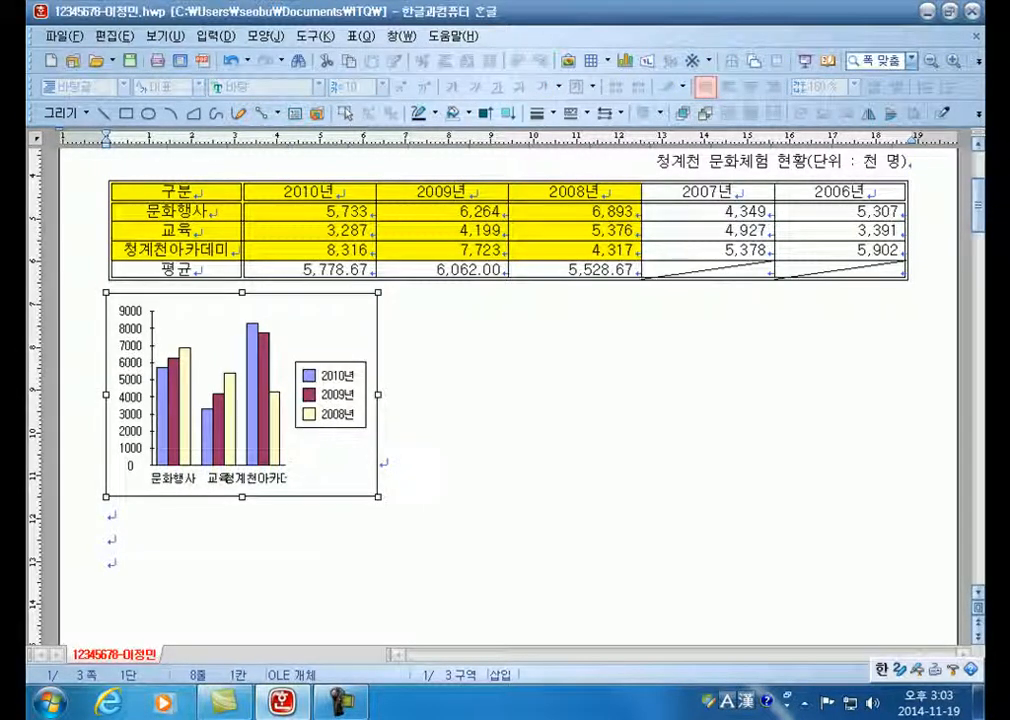
{"action": "left_click", "coordinate": [402, 464]}
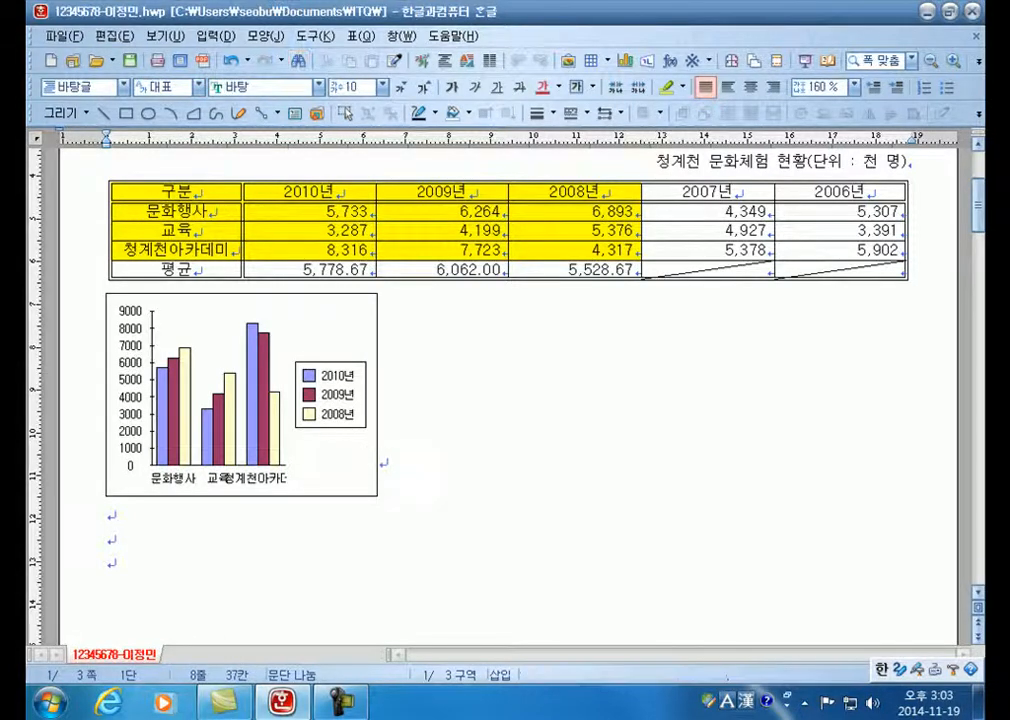
{"action": "left_click", "coordinate": [376, 460]}
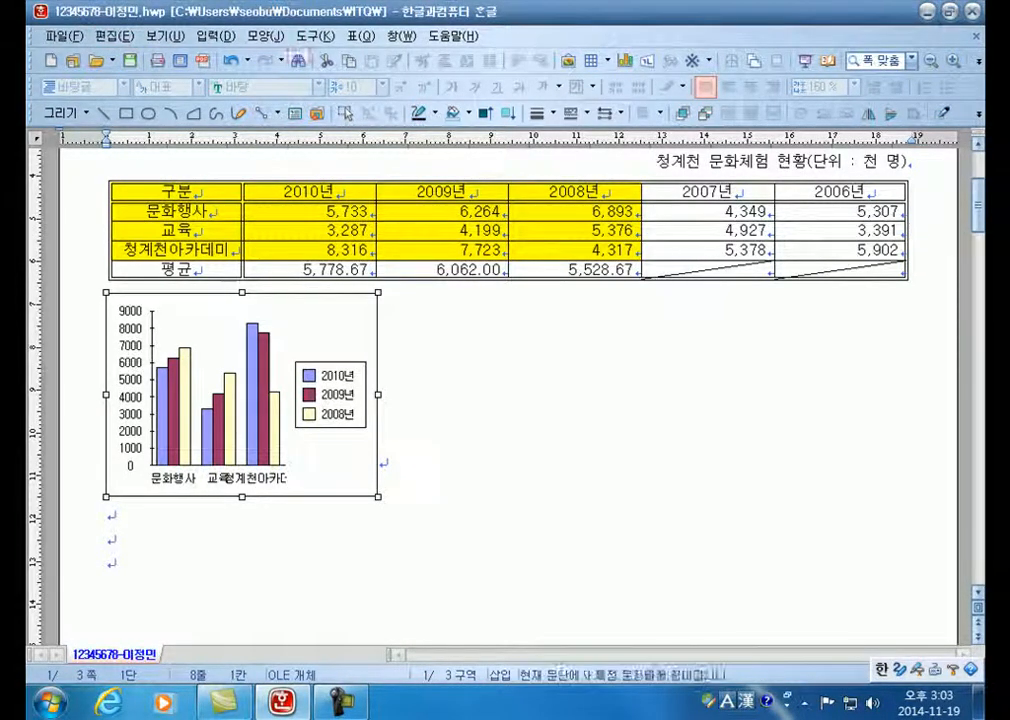
{"action": "left_click", "coordinate": [380, 460]}
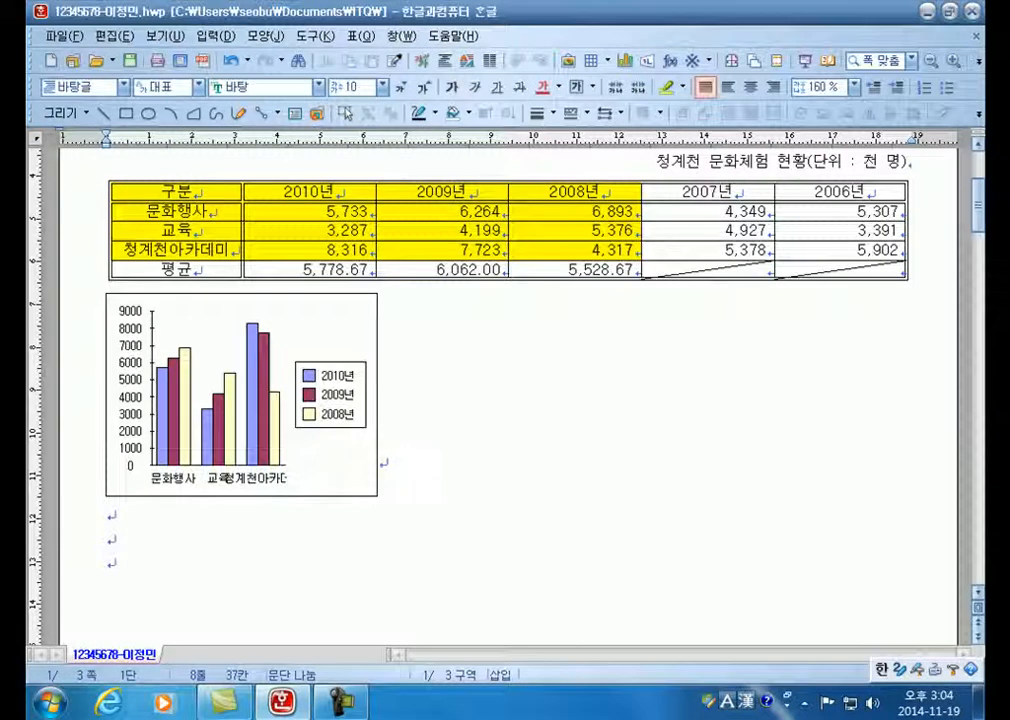
{"action": "left_click", "coordinate": [242, 394]}
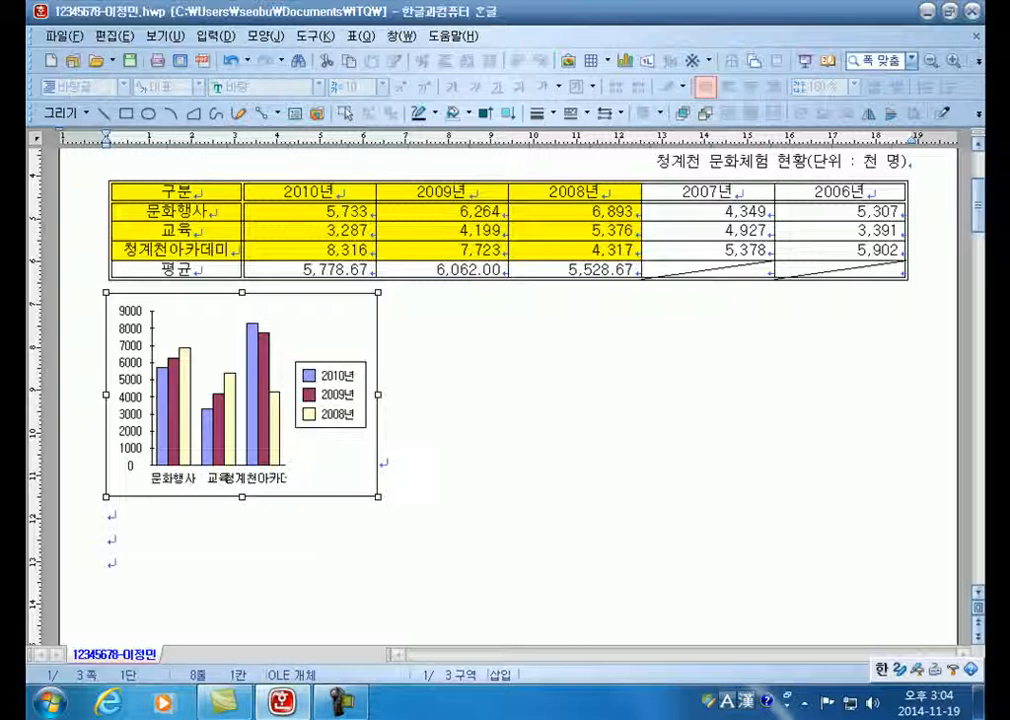
{"action": "left_click_drag", "start_coordinate": [378, 394], "coordinate": [907, 394]}
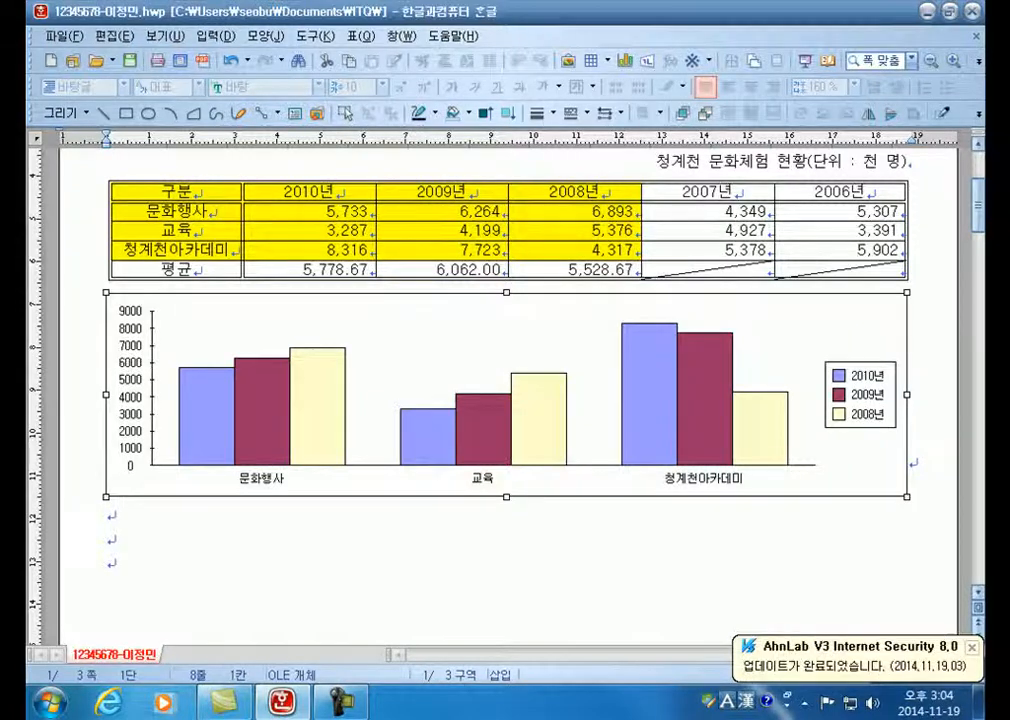
{"action": "scroll", "coordinate": [505, 400], "scroll_direction": "down", "scroll_amount": 1}
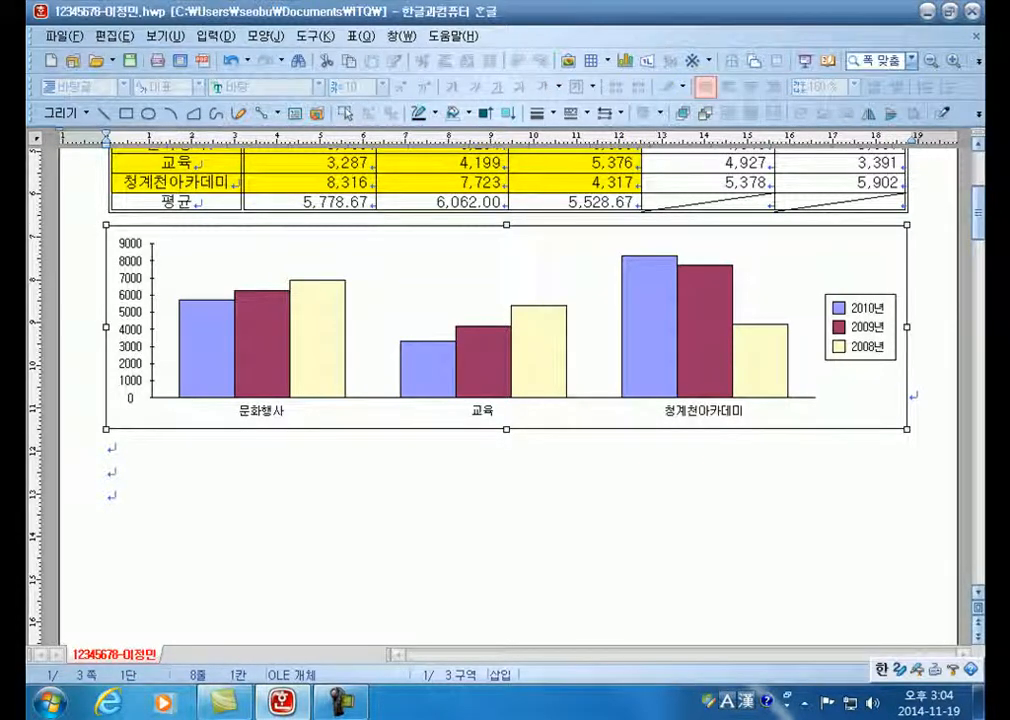
{"action": "key", "text": "ctrl+z"}
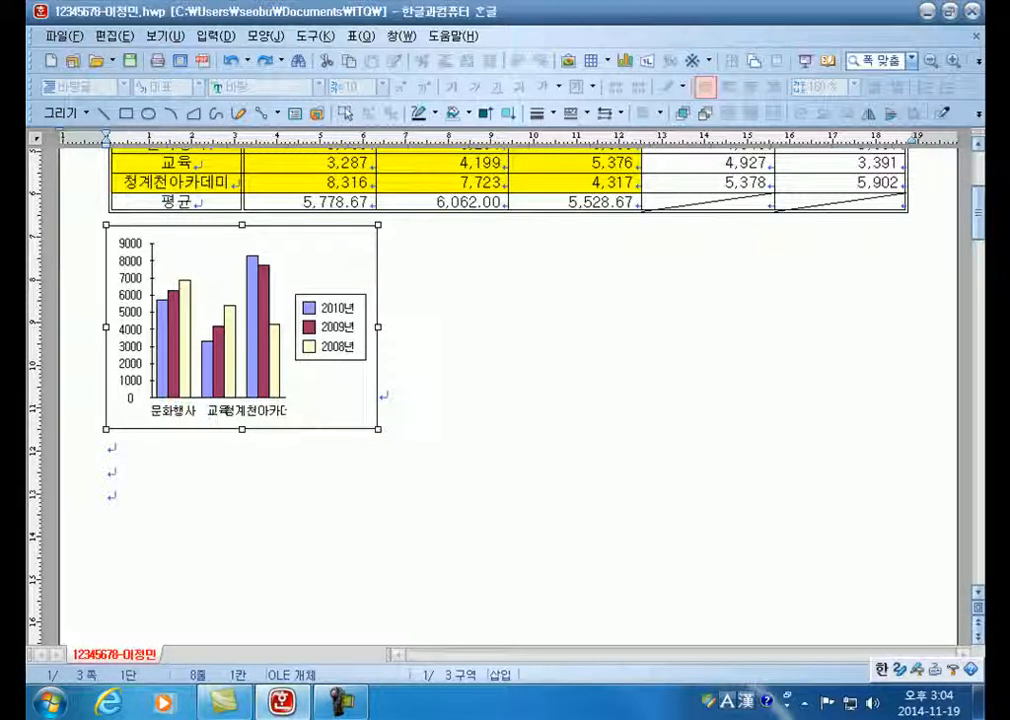
Widen the chart so that it spans about the full width of the table above, and deselect it.
{"action": "left_click_drag", "start_coordinate": [378, 327], "coordinate": [906, 327]}
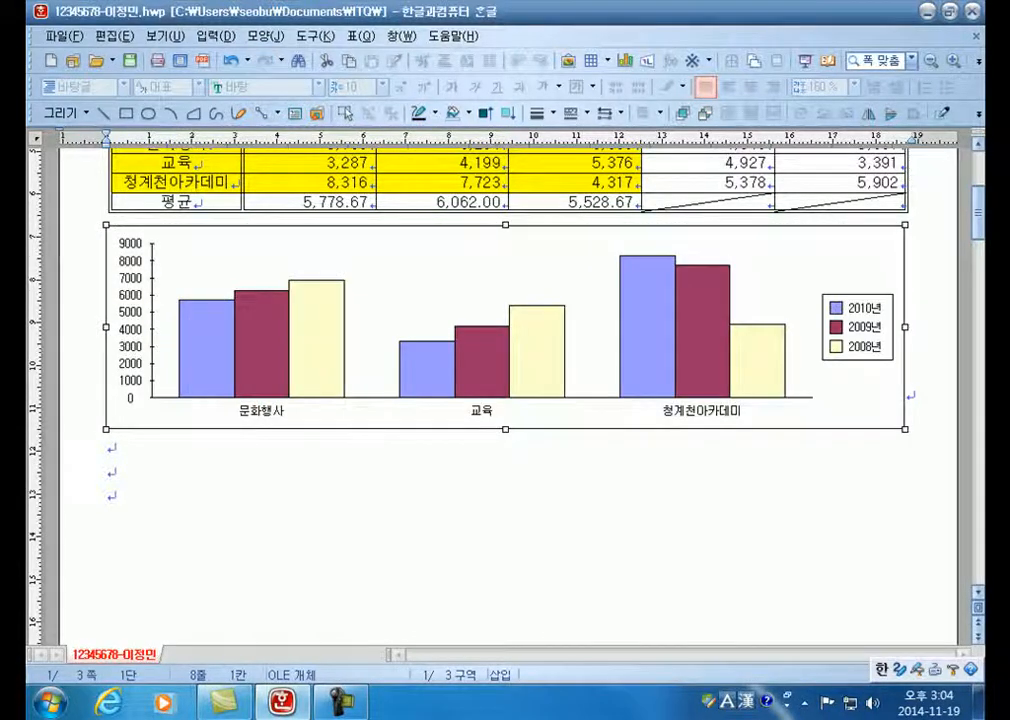
{"action": "left_click", "coordinate": [110, 496]}
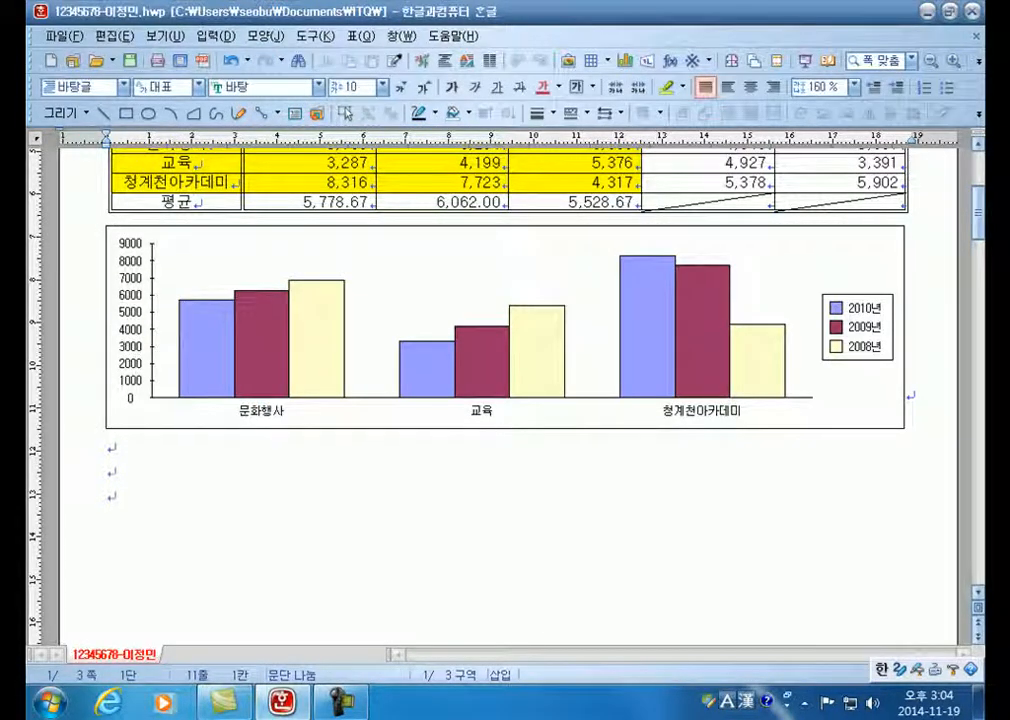
{"action": "left_click", "coordinate": [909, 396]}
{"action": "left_click", "coordinate": [108, 470]}
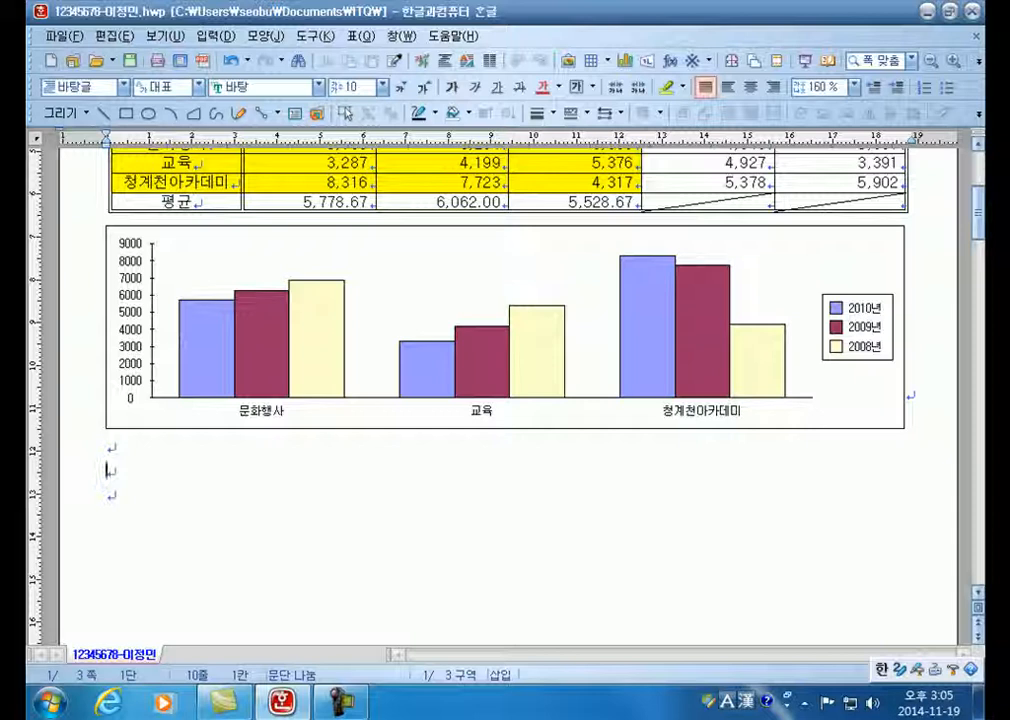
{"action": "left_click", "coordinate": [506, 328]}
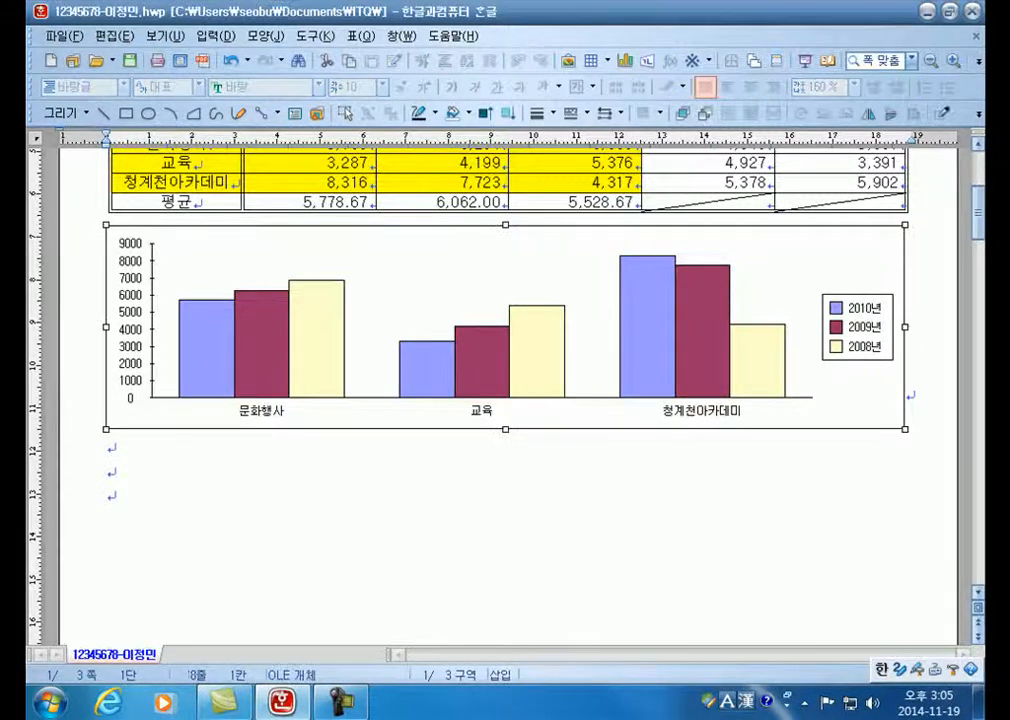
{"action": "double_click", "coordinate": [506, 328]}
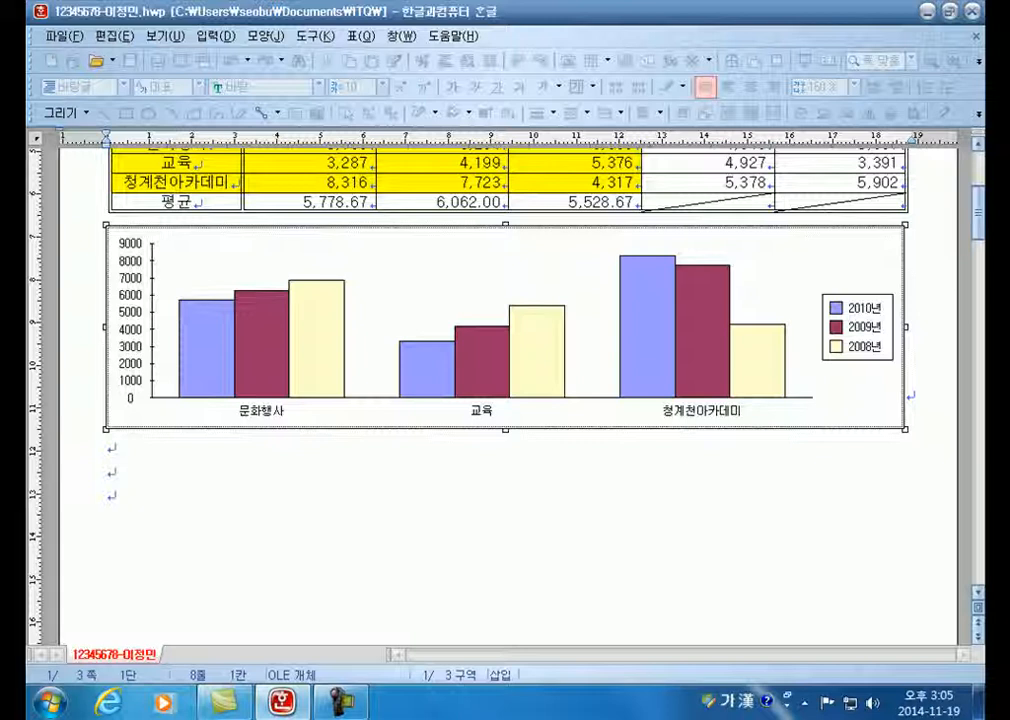
{"action": "right_click", "coordinate": [417, 258]}
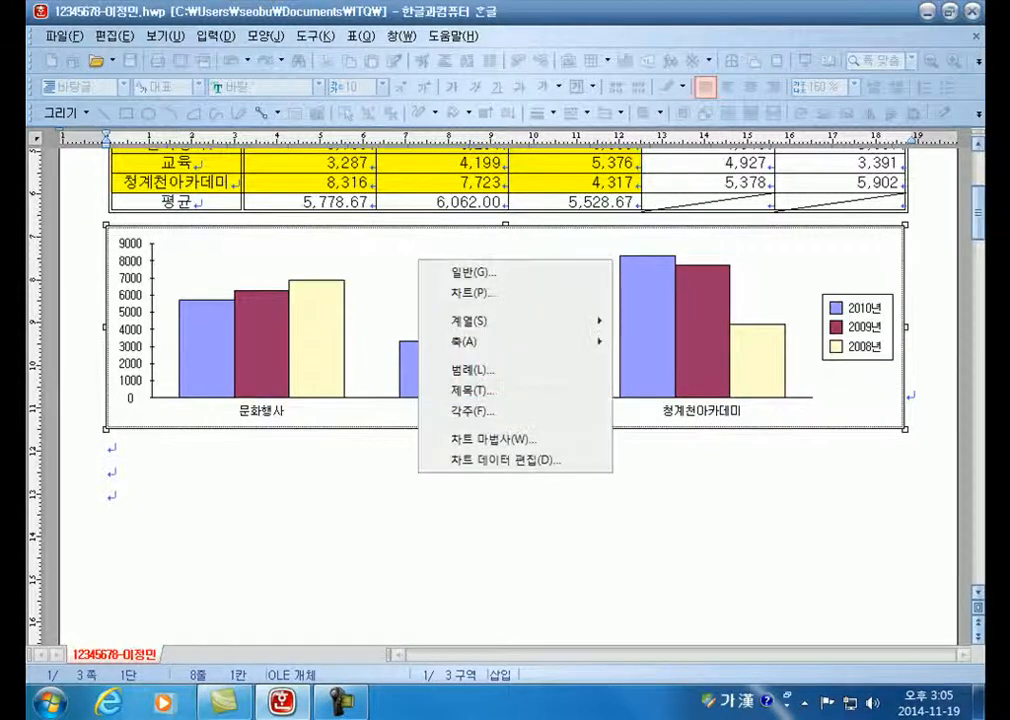
{"action": "left_click", "coordinate": [490, 438]}
{"action": "right_click", "coordinate": [390, 254]}
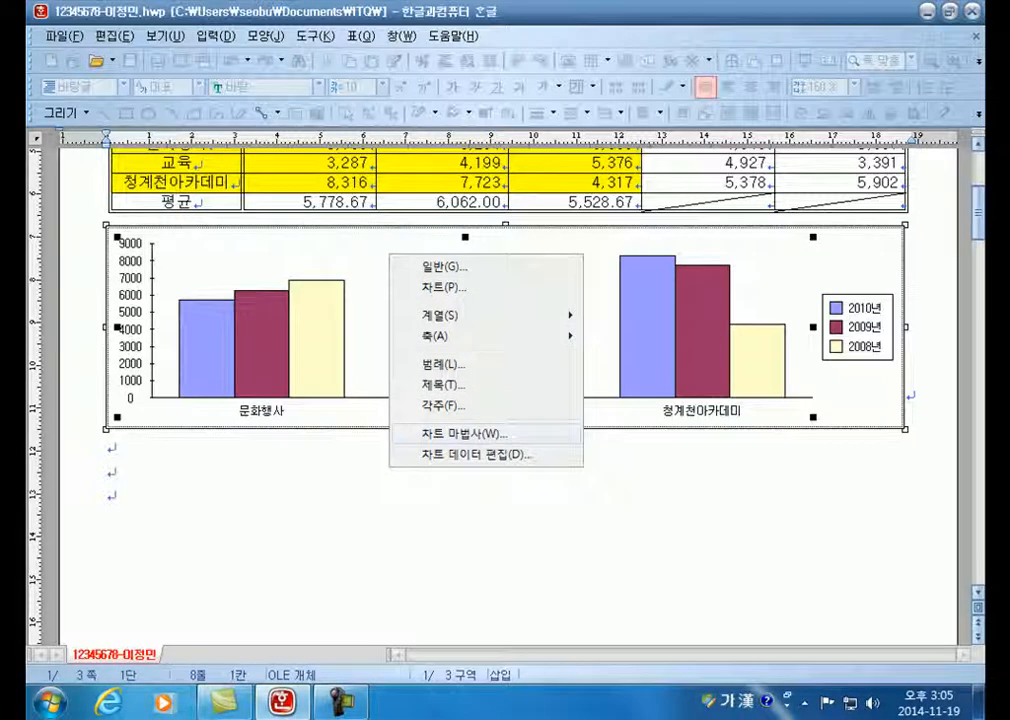
{"action": "left_click", "coordinate": [462, 434]}
{"action": "left_click_drag", "start_coordinate": [480, 90], "coordinate": [572, 57]}
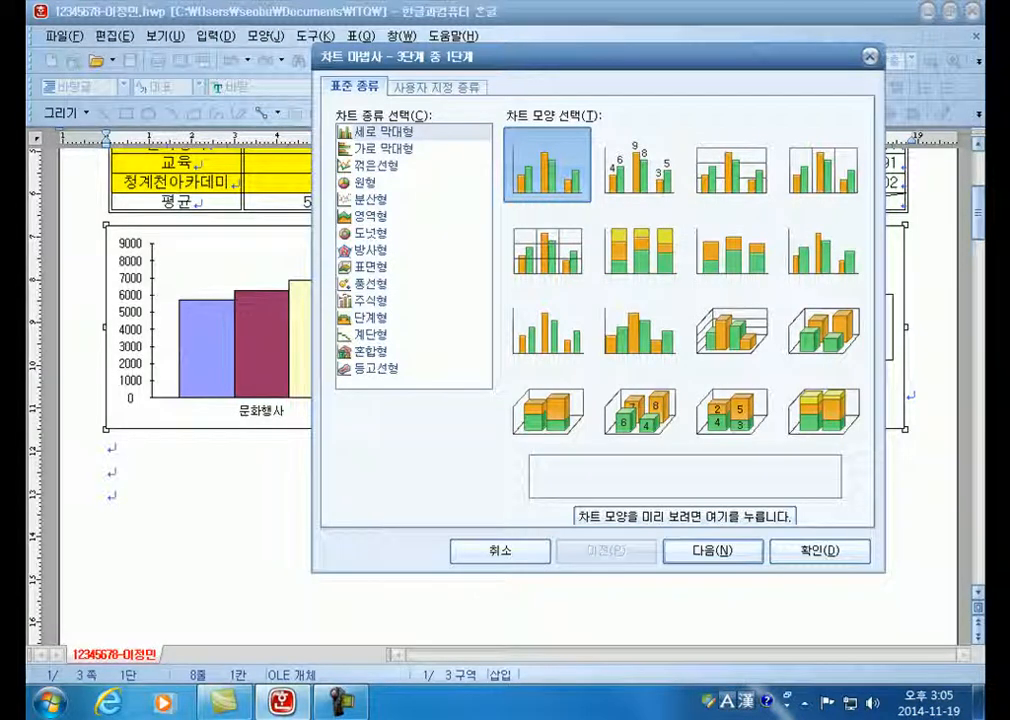
{"action": "key", "text": "Escape"}
{"action": "key", "text": "Escape"}
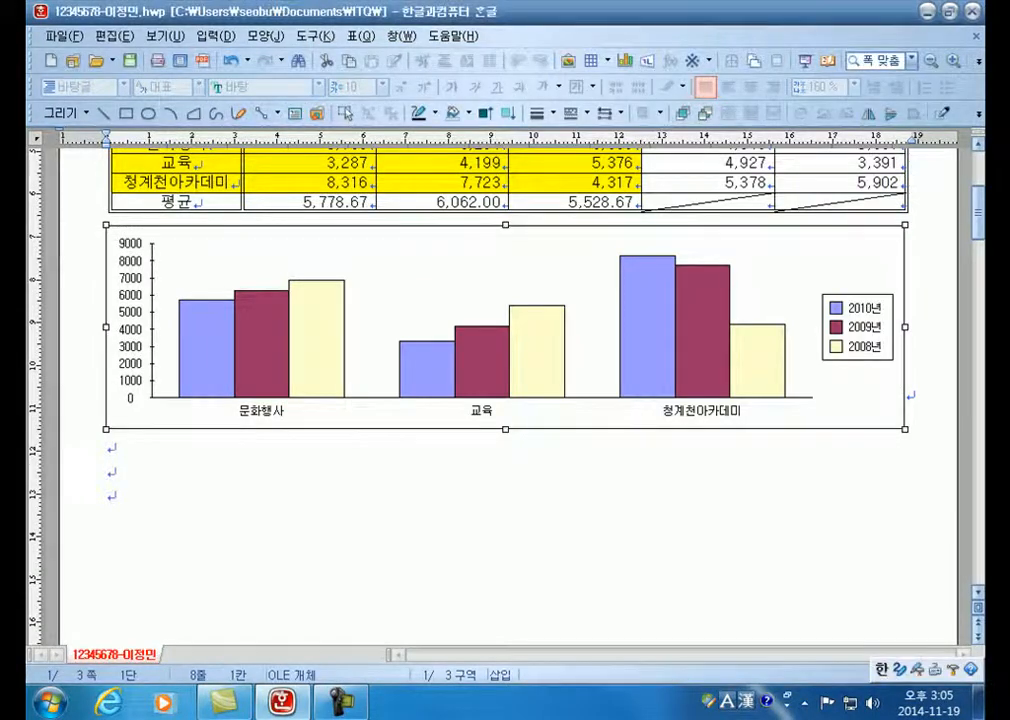
{"action": "left_click", "coordinate": [112, 496]}
Start the chart wizard for the chart and accept the 세로 막대형 type with the 묶은 세로 막대형 shape.
{"action": "double_click", "coordinate": [505, 327]}
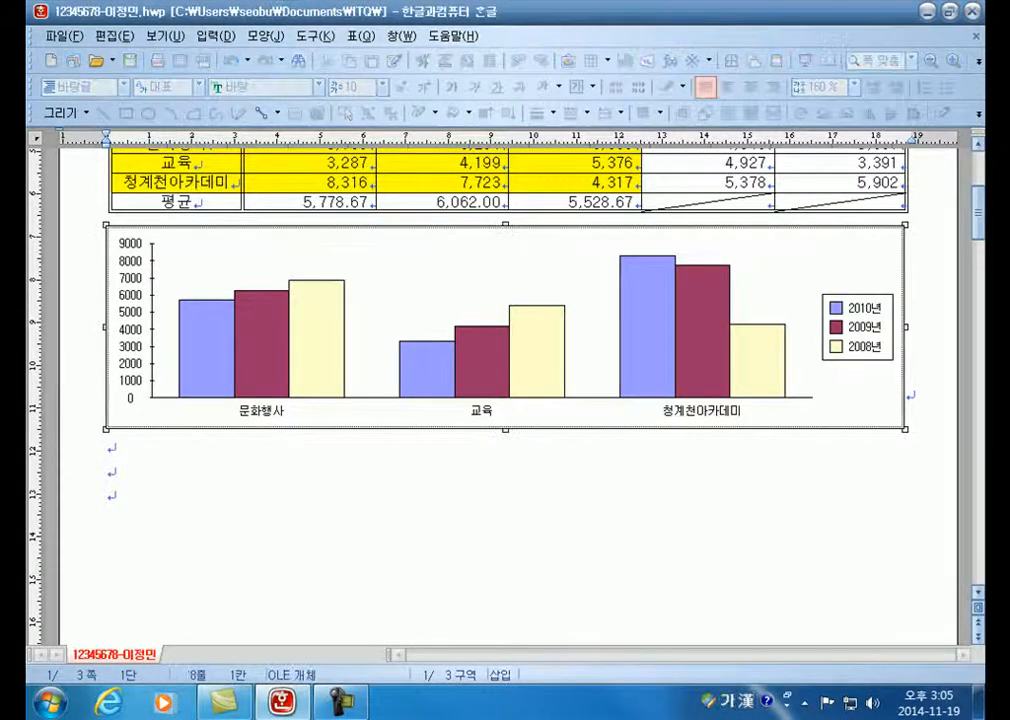
{"action": "right_click", "coordinate": [379, 238]}
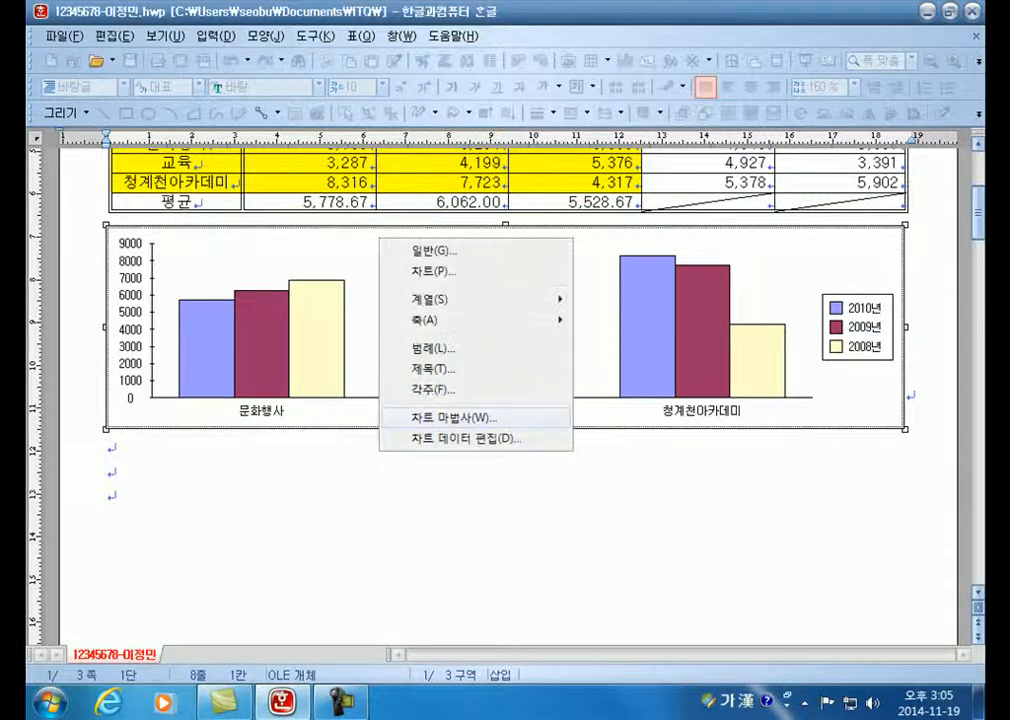
{"action": "left_click", "coordinate": [455, 417]}
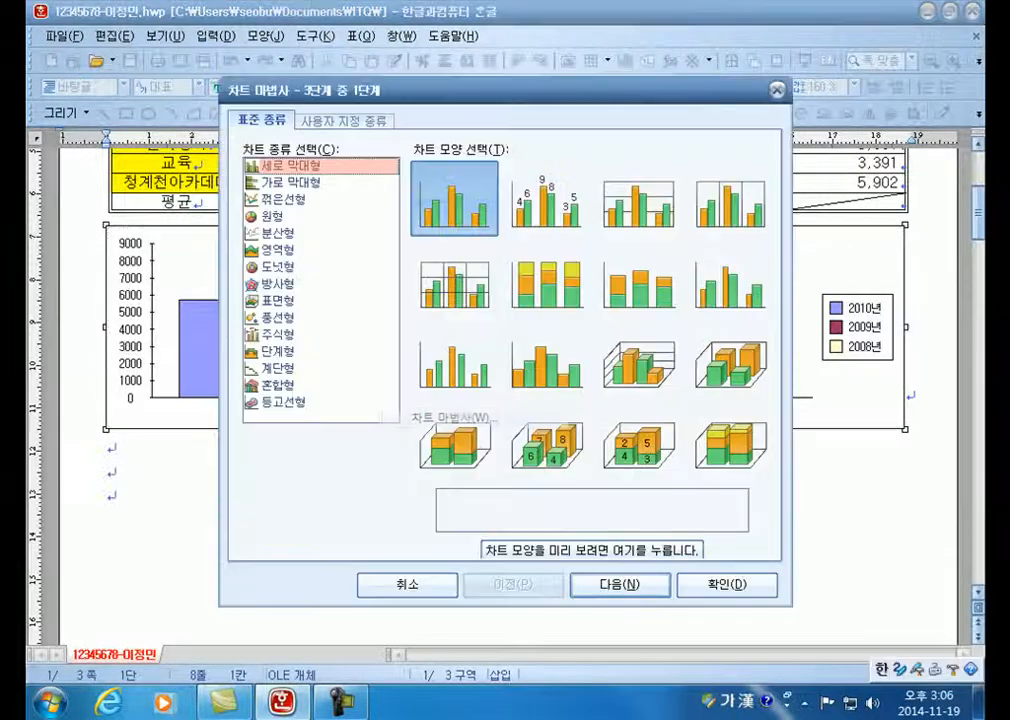
{"action": "left_click_drag", "start_coordinate": [470, 90], "coordinate": [478, 31]}
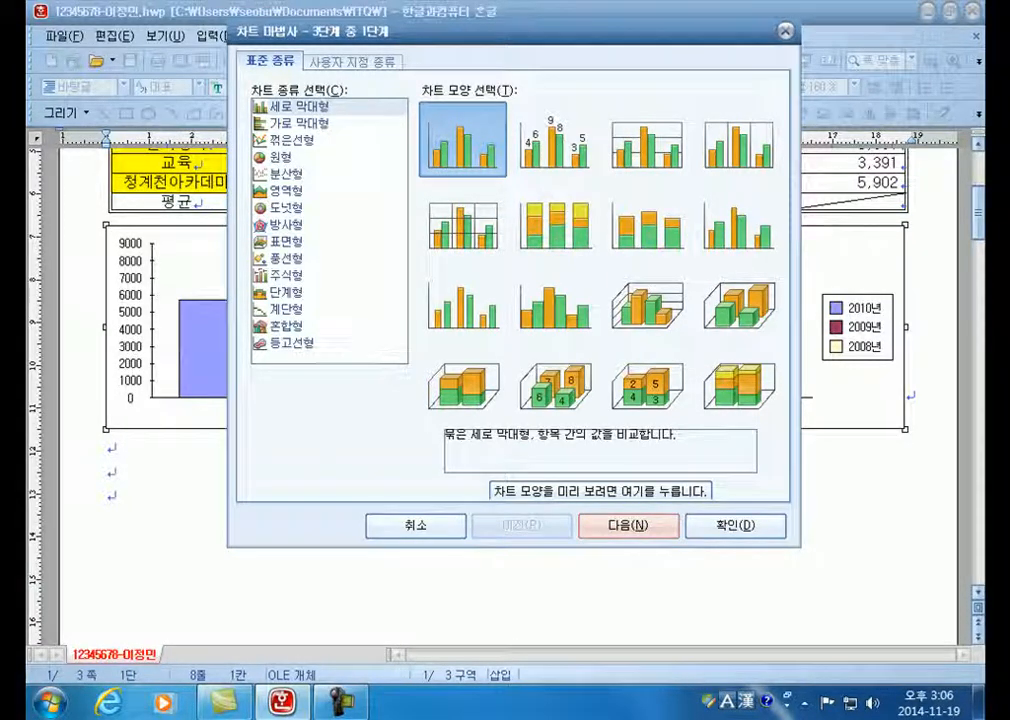
{"action": "left_click", "coordinate": [628, 524]}
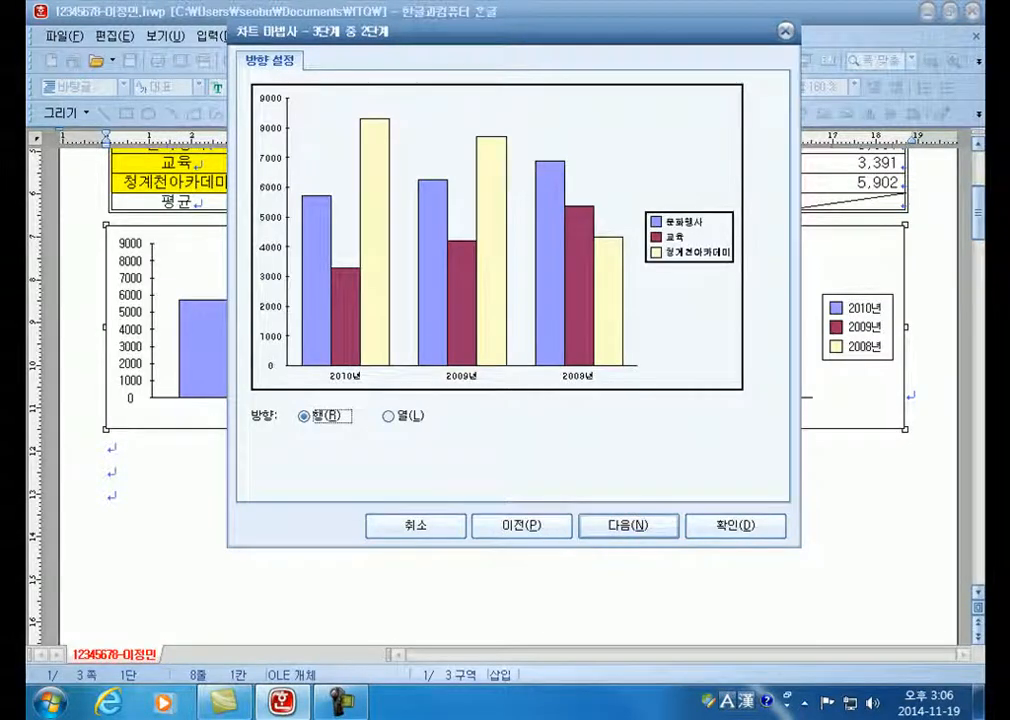
Compare the 행 and 열 data directions for the chart and choose 열.
{"action": "left_click_drag", "start_coordinate": [514, 31], "coordinate": [534, 17]}
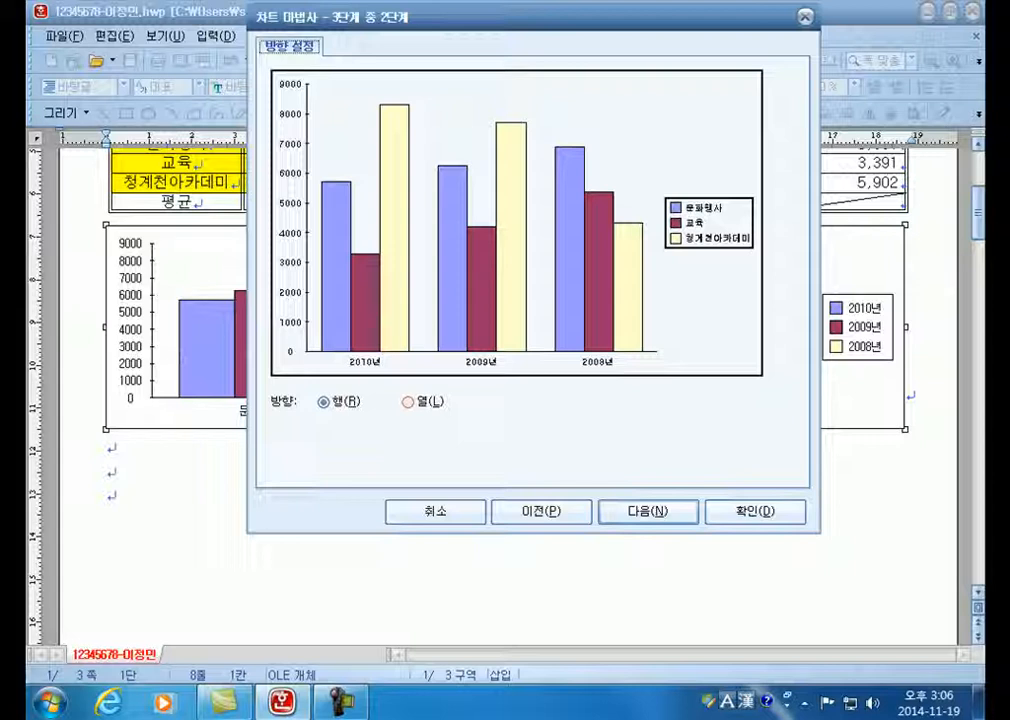
{"action": "left_click", "coordinate": [407, 401]}
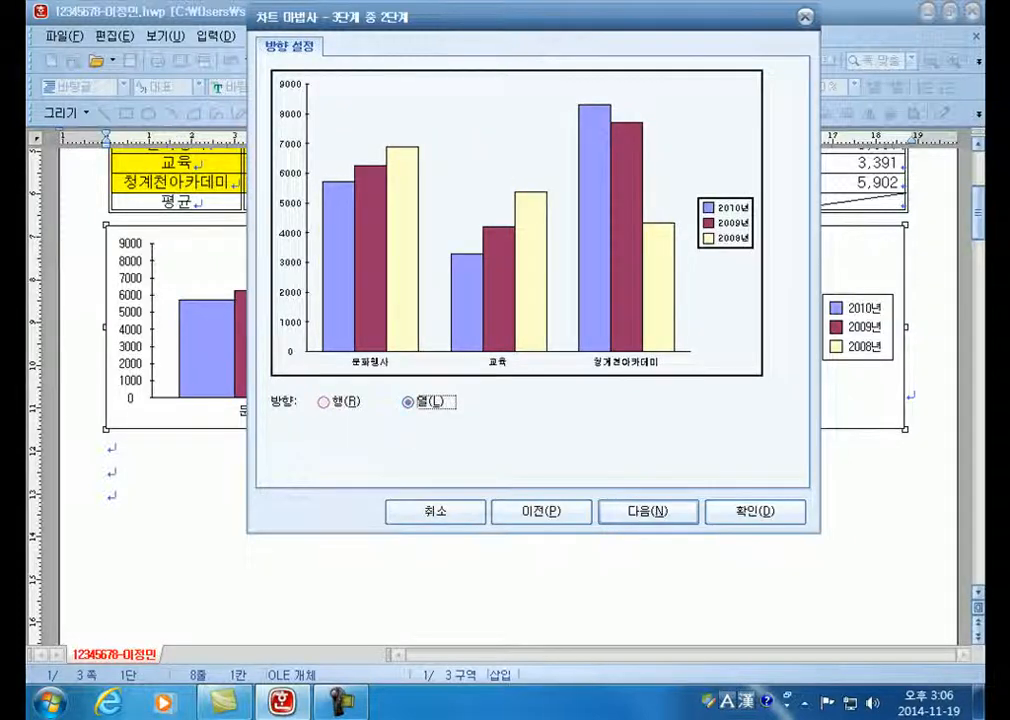
{"action": "left_click", "coordinate": [323, 401]}
{"action": "left_click", "coordinate": [407, 401]}
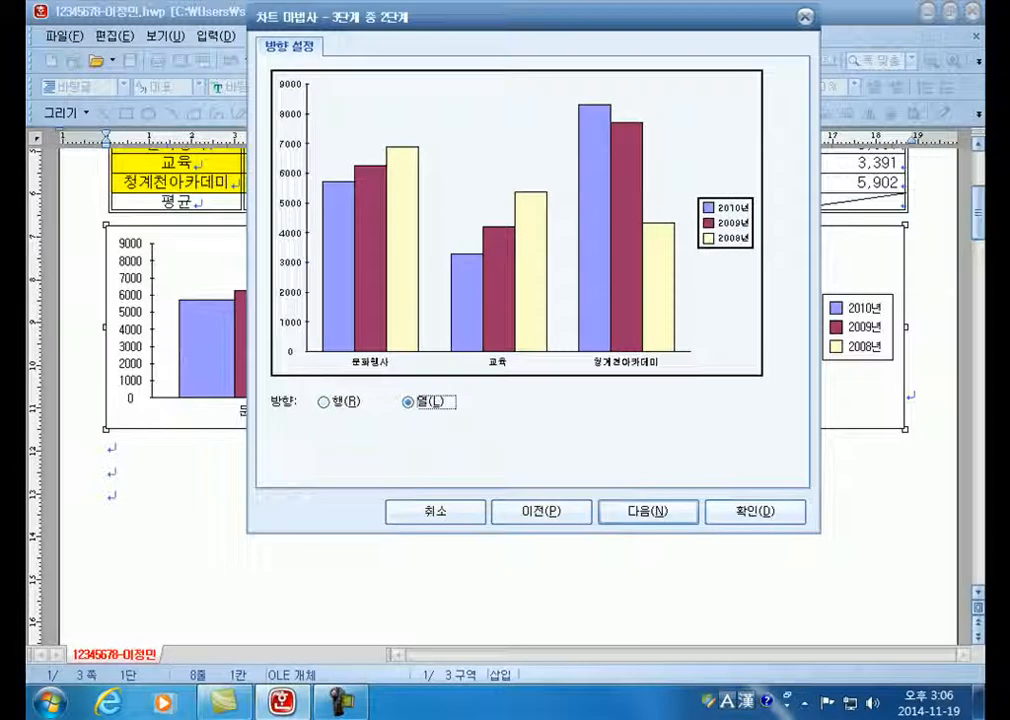
Recheck how the chart's categories and series change between the 행 and 열 directions, ending on 열.
{"action": "left_click", "coordinate": [323, 401]}
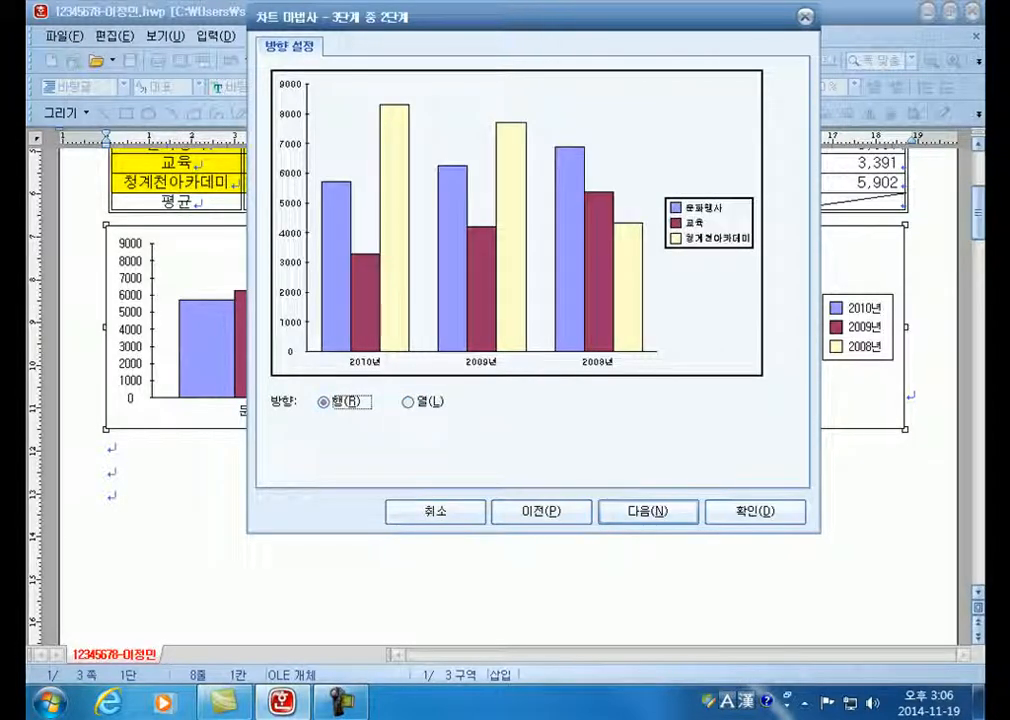
{"action": "left_click", "coordinate": [408, 402]}
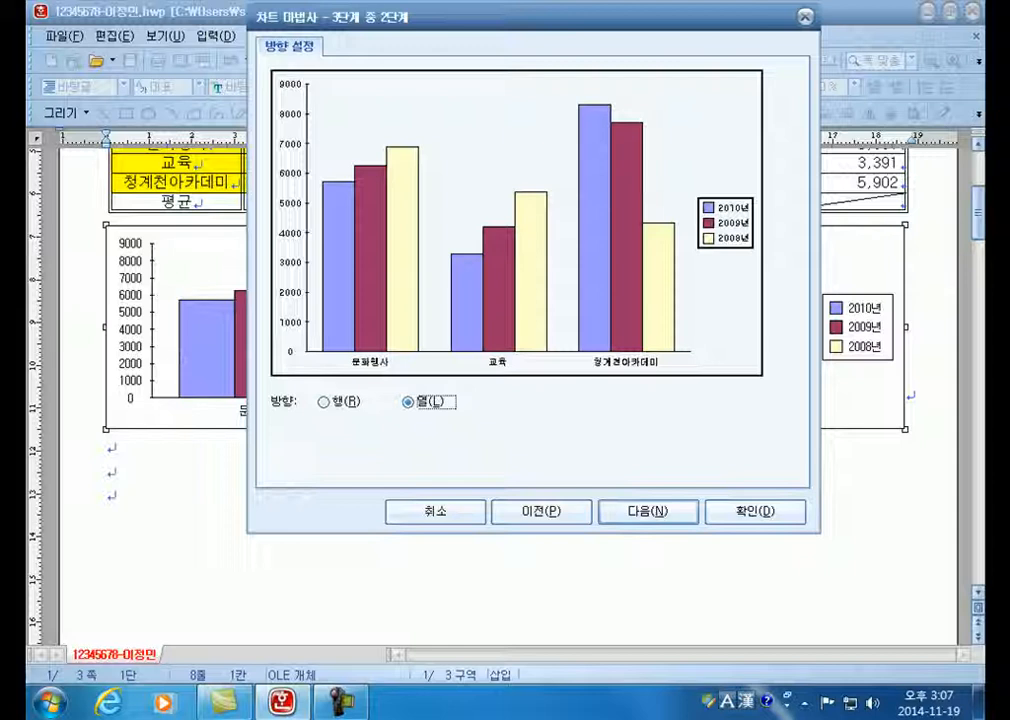
{"action": "left_click", "coordinate": [328, 402]}
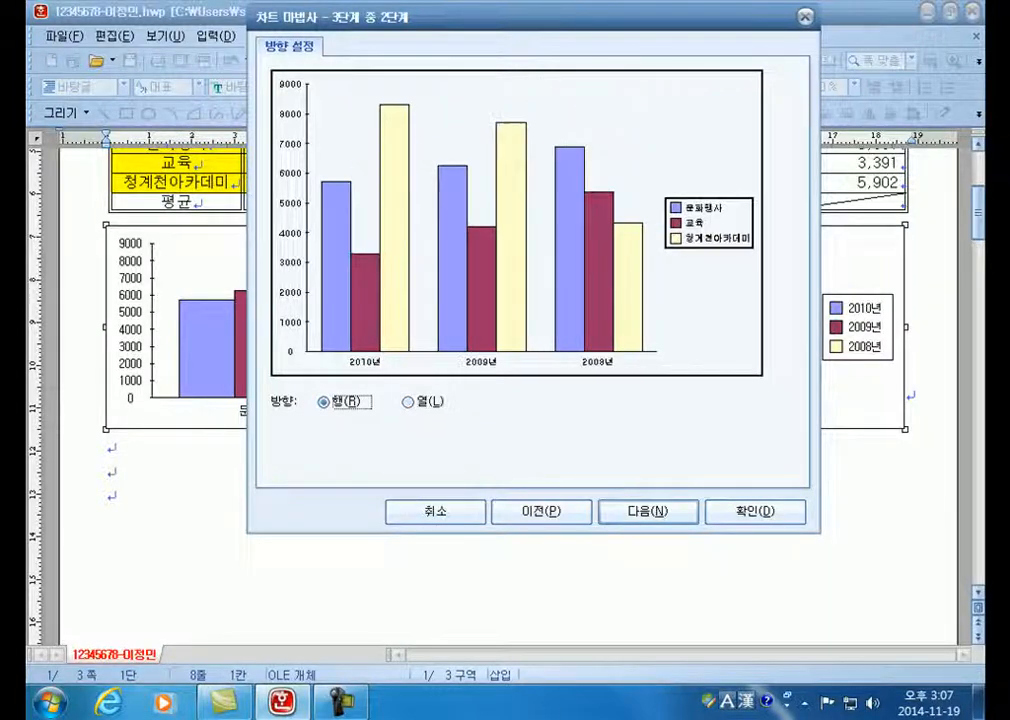
{"action": "left_click", "coordinate": [412, 402]}
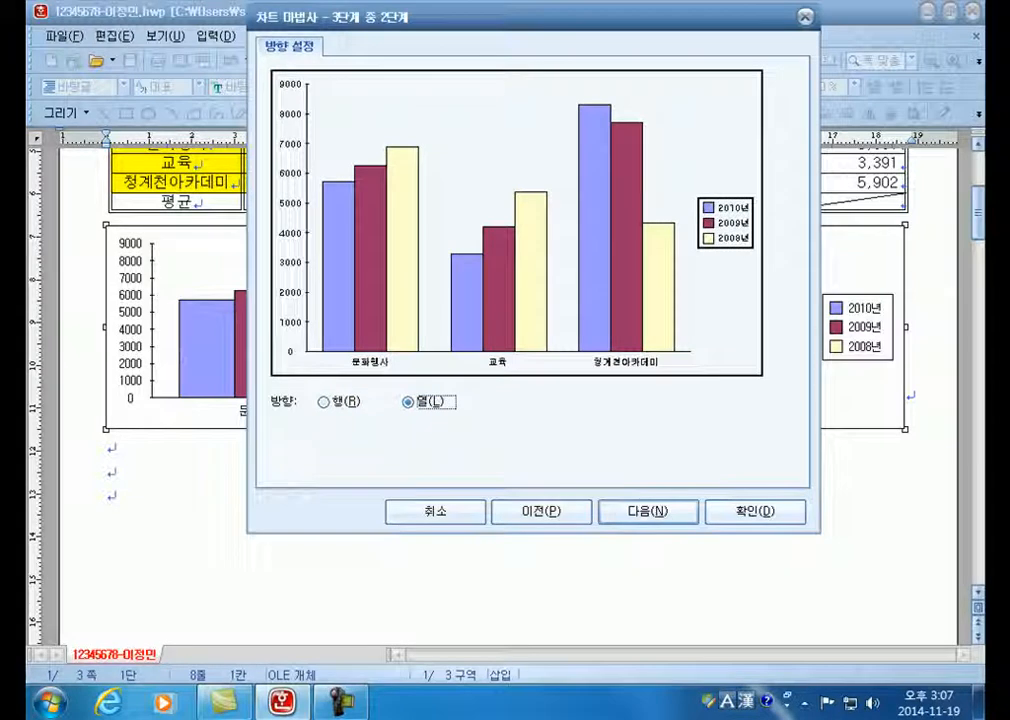
{"action": "left_click", "coordinate": [328, 402]}
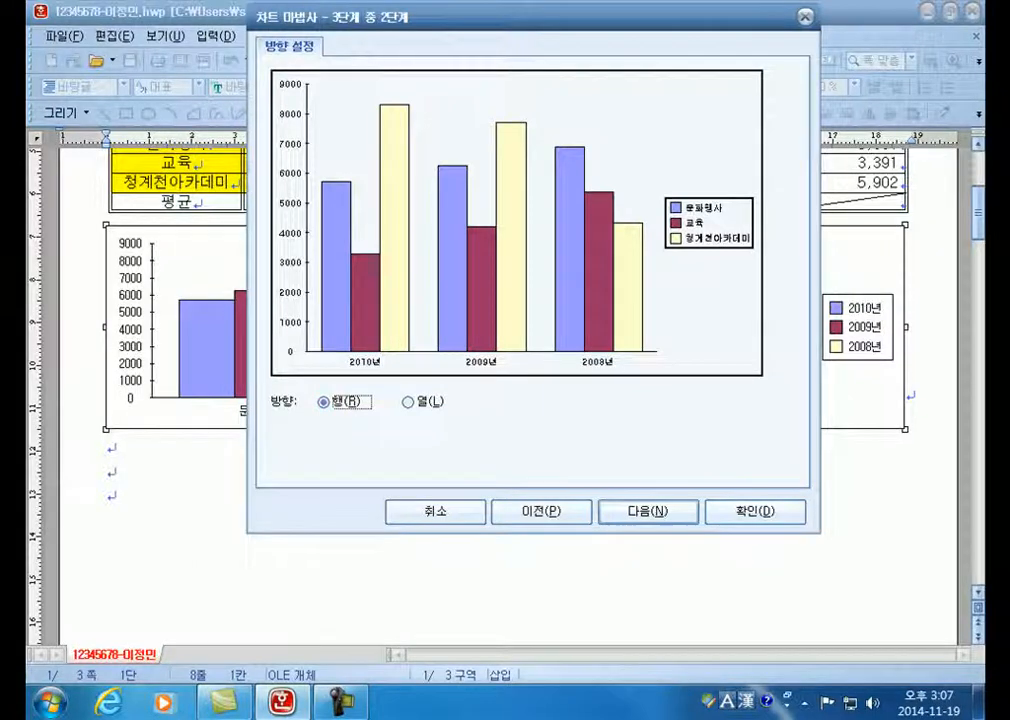
{"action": "left_click", "coordinate": [410, 402]}
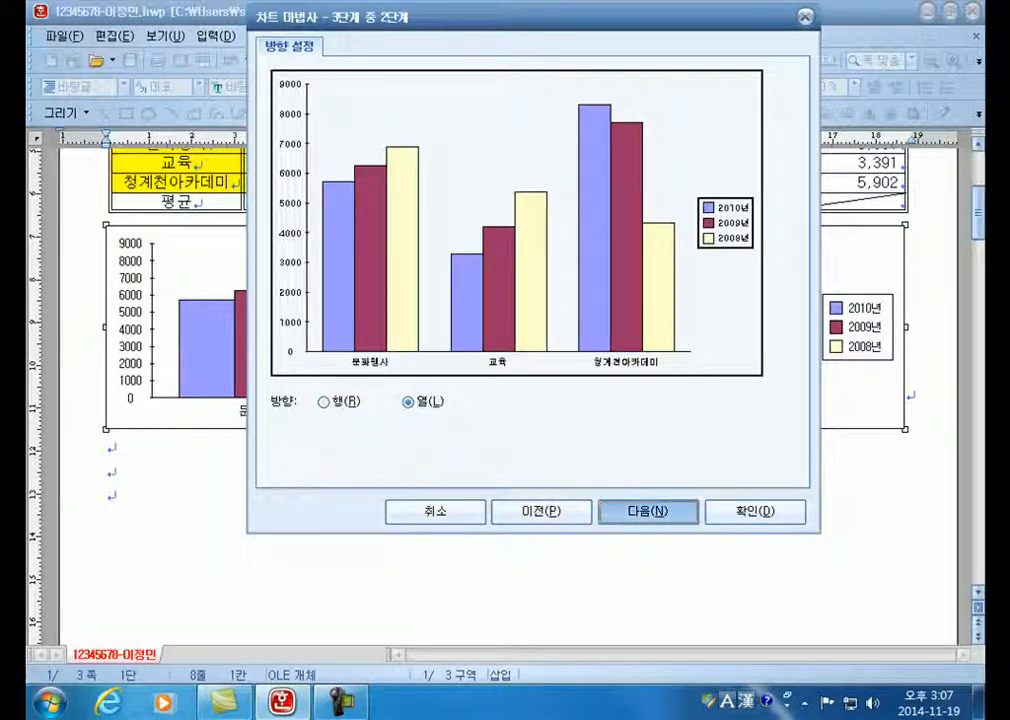
Continue to the last wizard stage and enter the chart title 청계천 문화체험 현황.
{"action": "left_click", "coordinate": [648, 511]}
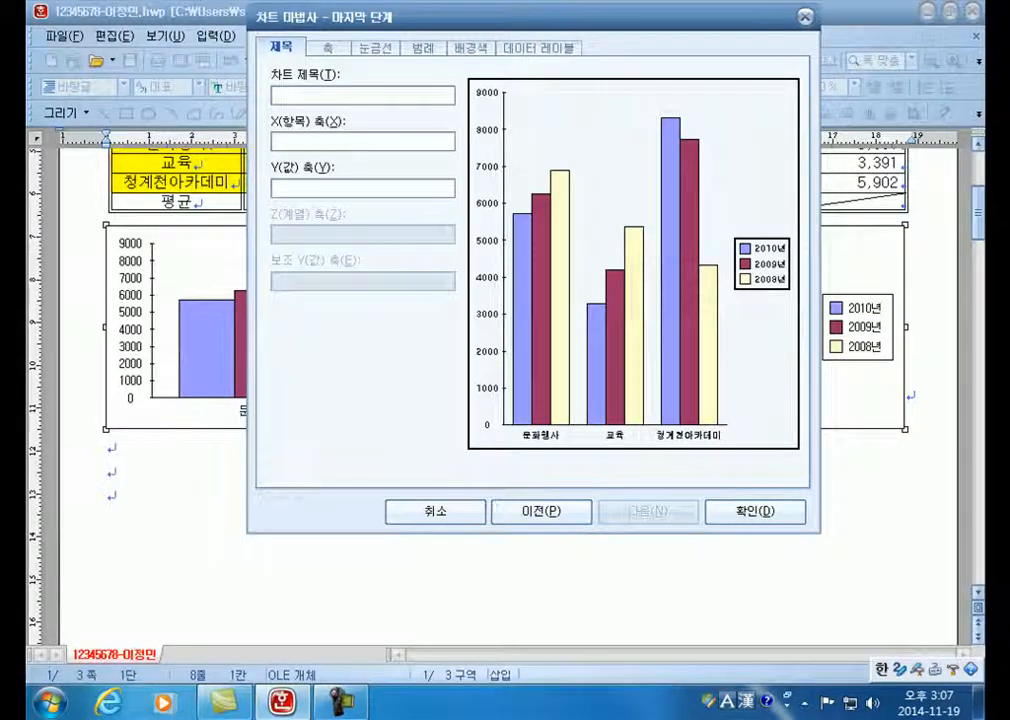
{"action": "type", "text": "청계천 프"}
{"action": "type", "text": "화체험 "}
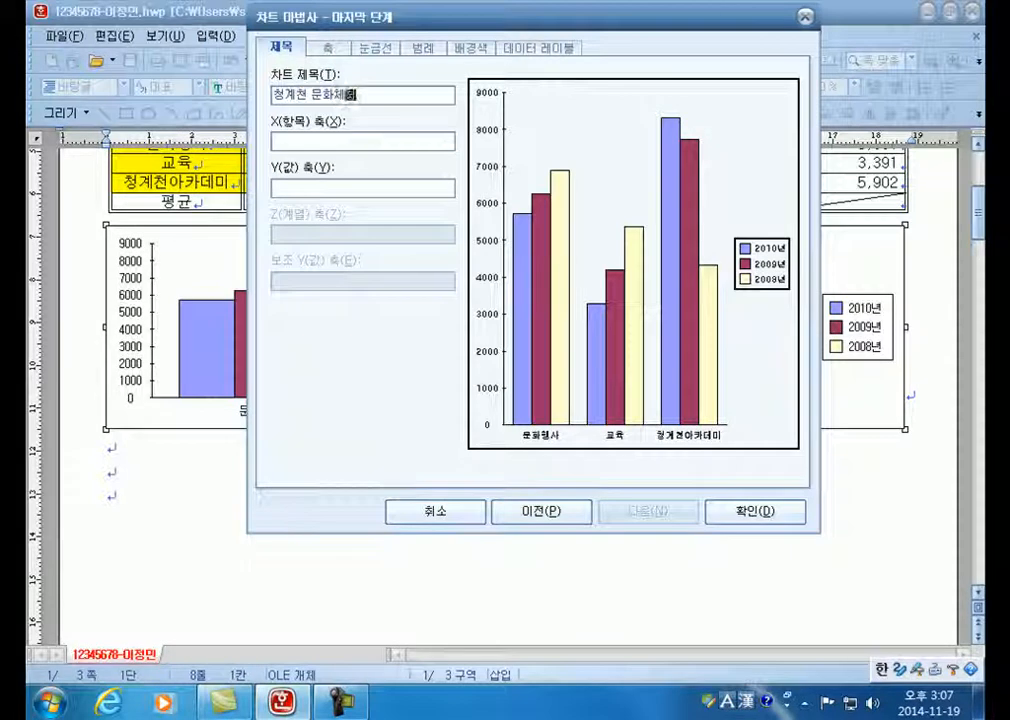
{"action": "type", "text": "현황"}
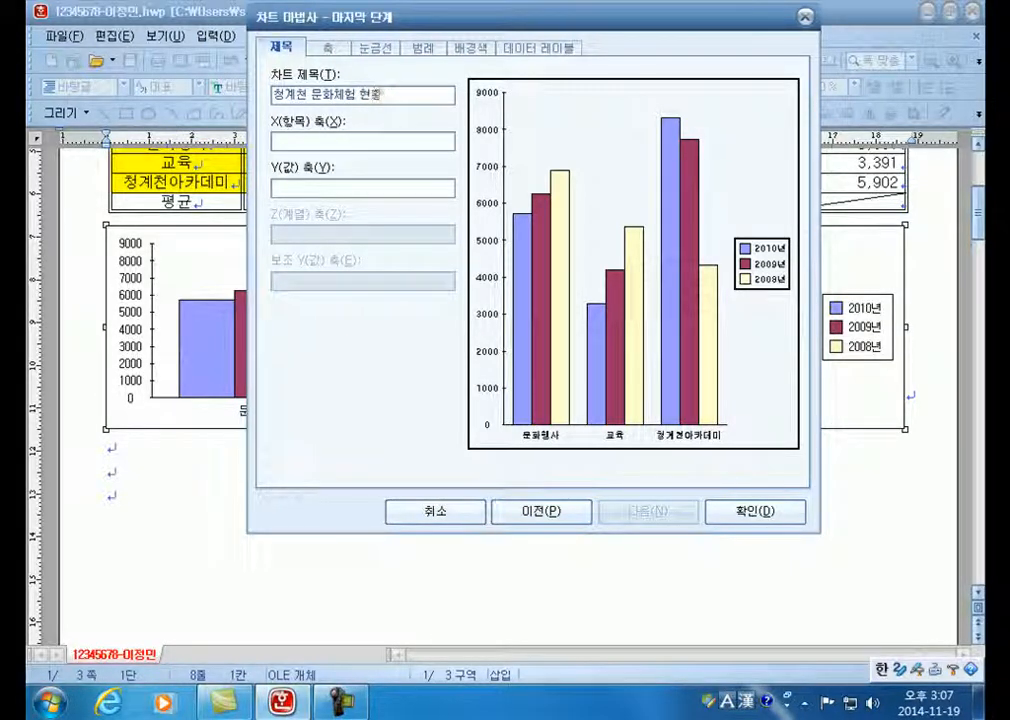
{"action": "key", "text": "Return"}
{"action": "left_click_drag", "start_coordinate": [540, 14], "coordinate": [578, 16]}
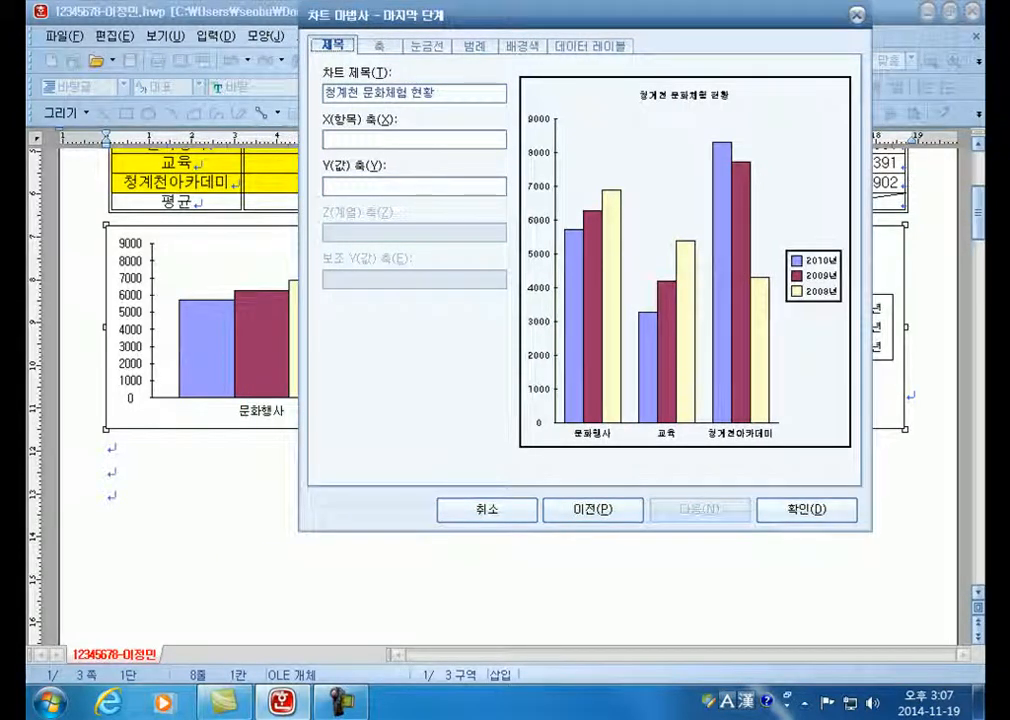
Enter (단위 : 천 명) as the chart's Y(값) axis title.
{"action": "left_click", "coordinate": [414, 140]}
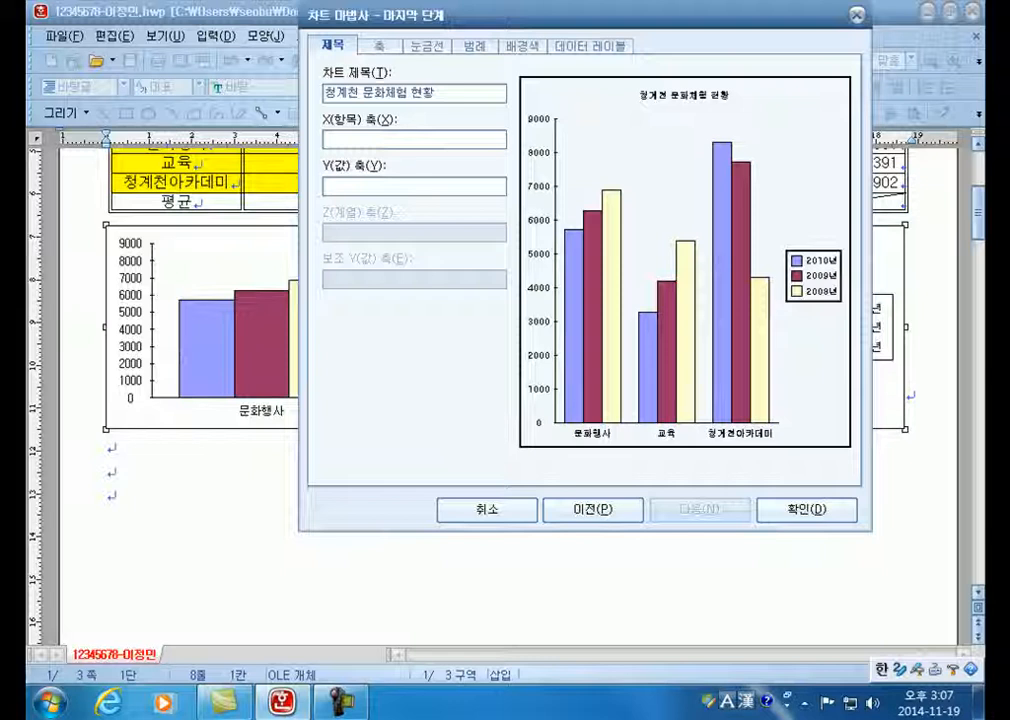
{"action": "type", "text": "(단위"}
{"action": "key", "text": "BackSpace"}
{"action": "key", "text": "BackSpace"}
{"action": "key", "text": "BackSpace"}
{"action": "key", "text": "BackSpace"}
{"action": "key", "text": "BackSpace"}
{"action": "key", "text": "BackSpace"}
{"action": "type", "text": "단위"}
{"action": "key", "text": "BackSpace"}
{"action": "key", "text": "BackSpace"}
{"action": "key", "text": "BackSpace"}
{"action": "key", "text": "BackSpace"}
{"action": "key", "text": "BackSpace"}
{"action": "key", "text": "BackSpace"}
{"action": "type", "text": "다ㄴ위 : 천 명)"}
Review the axis, gridline, legend, background and data label options, and complete the chart wizard.
{"action": "left_click", "coordinate": [379, 46]}
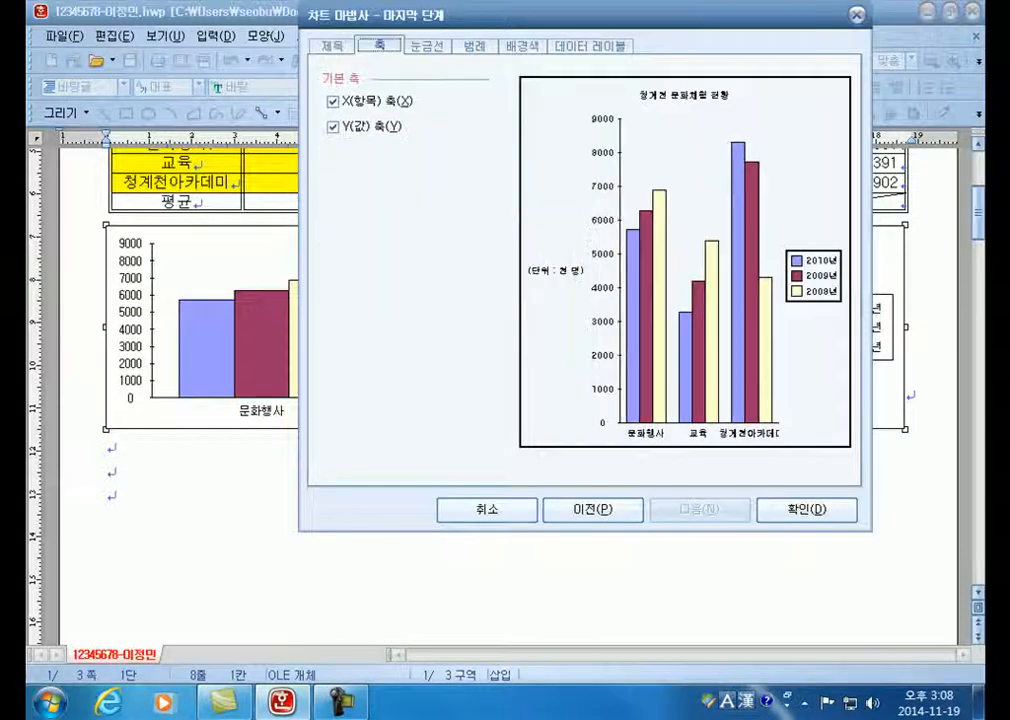
{"action": "left_click", "coordinate": [427, 46]}
{"action": "left_click", "coordinate": [475, 46]}
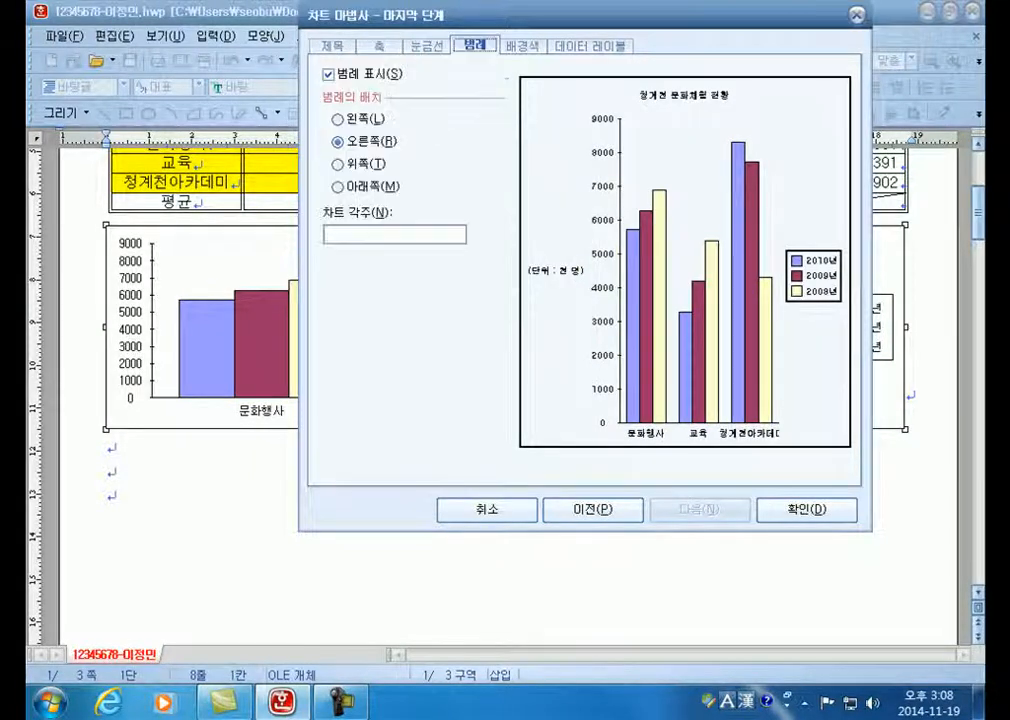
{"action": "left_click", "coordinate": [522, 46]}
{"action": "key", "text": "ctrl+Tab"}
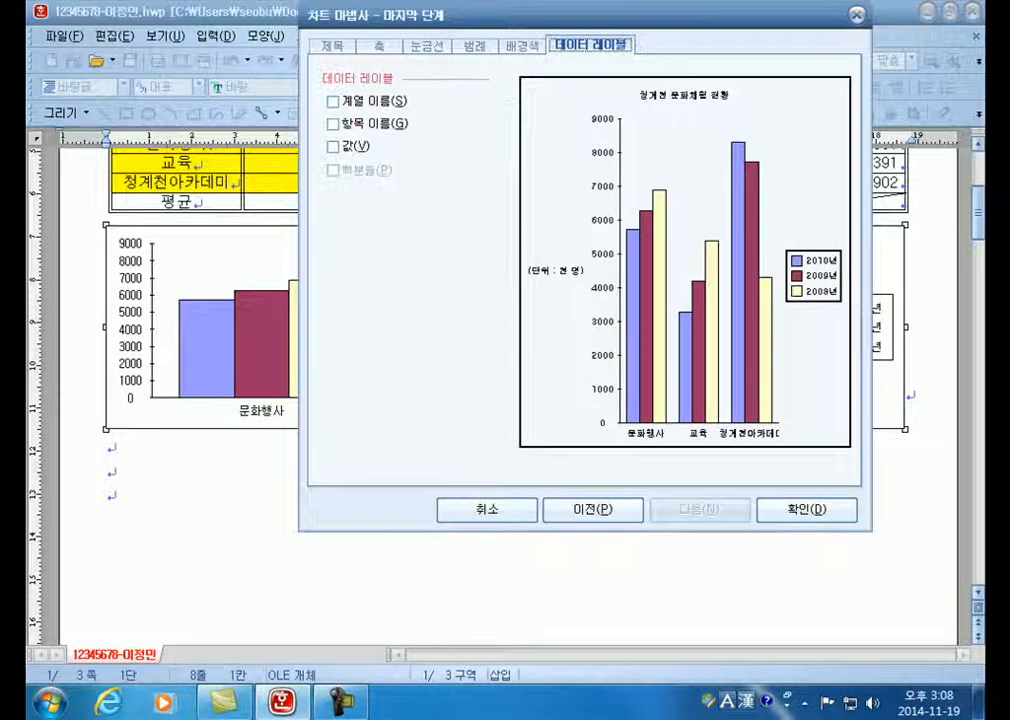
{"action": "key", "text": "ctrl+Tab"}
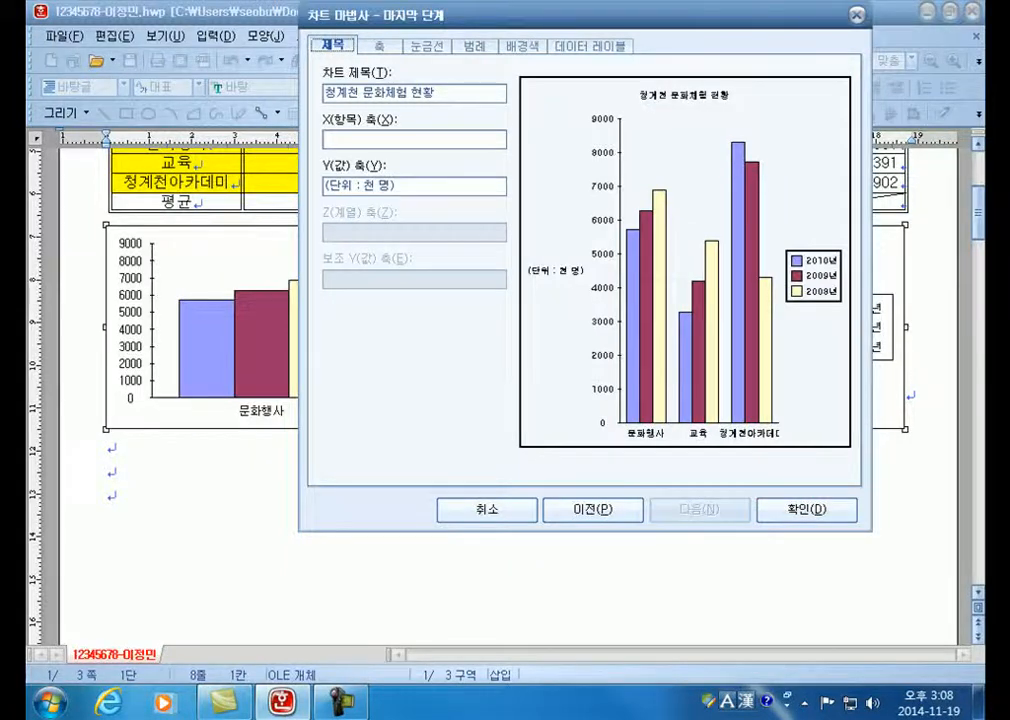
{"action": "left_click", "coordinate": [806, 509]}
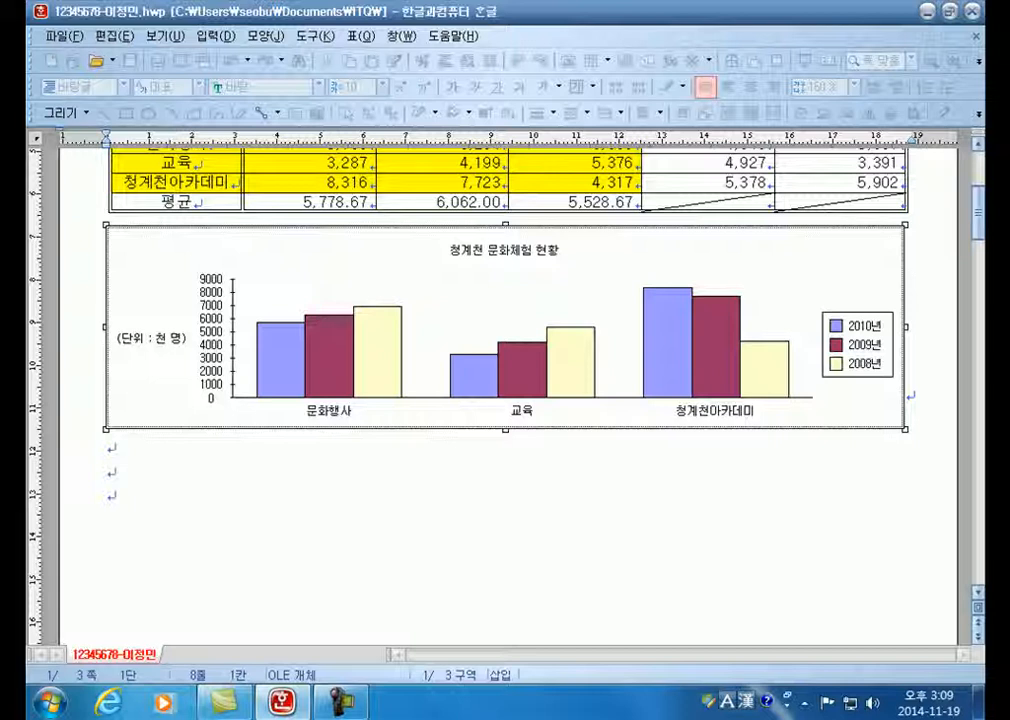
{"action": "left_click", "coordinate": [505, 250]}
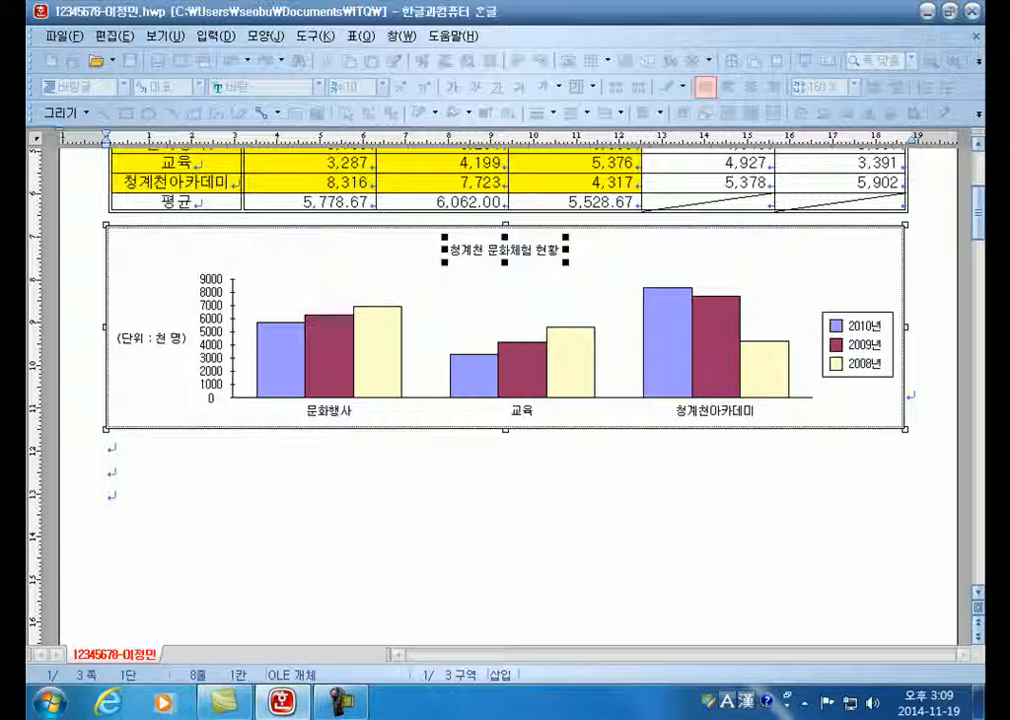
{"action": "double_click", "coordinate": [505, 250]}
{"action": "double_click", "coordinate": [505, 250]}
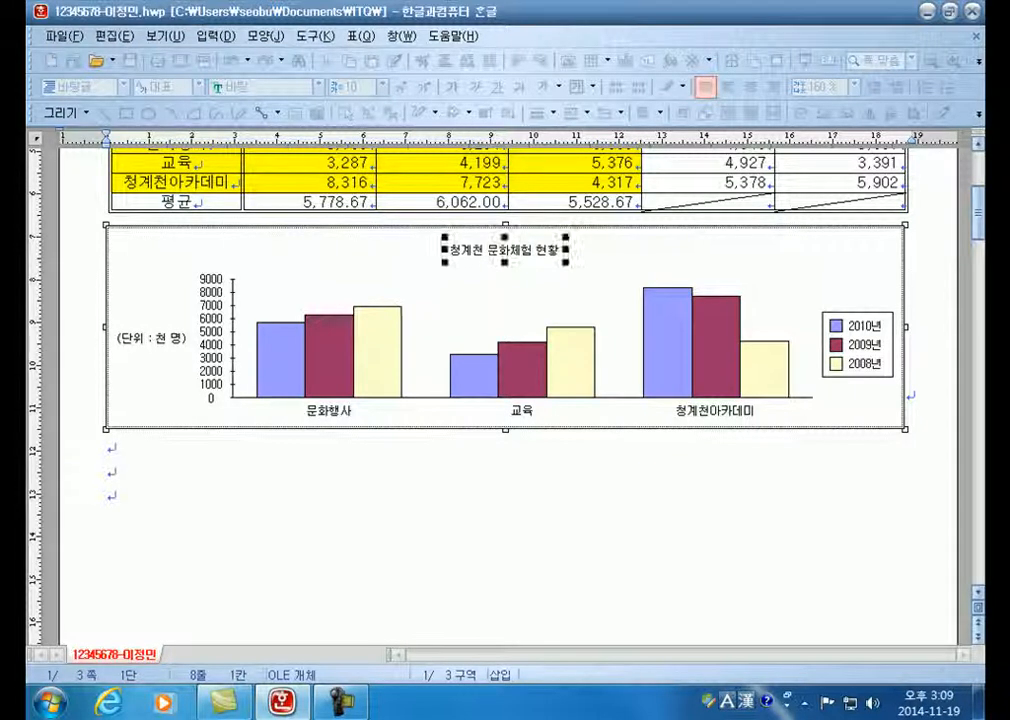
{"action": "double_click", "coordinate": [505, 250]}
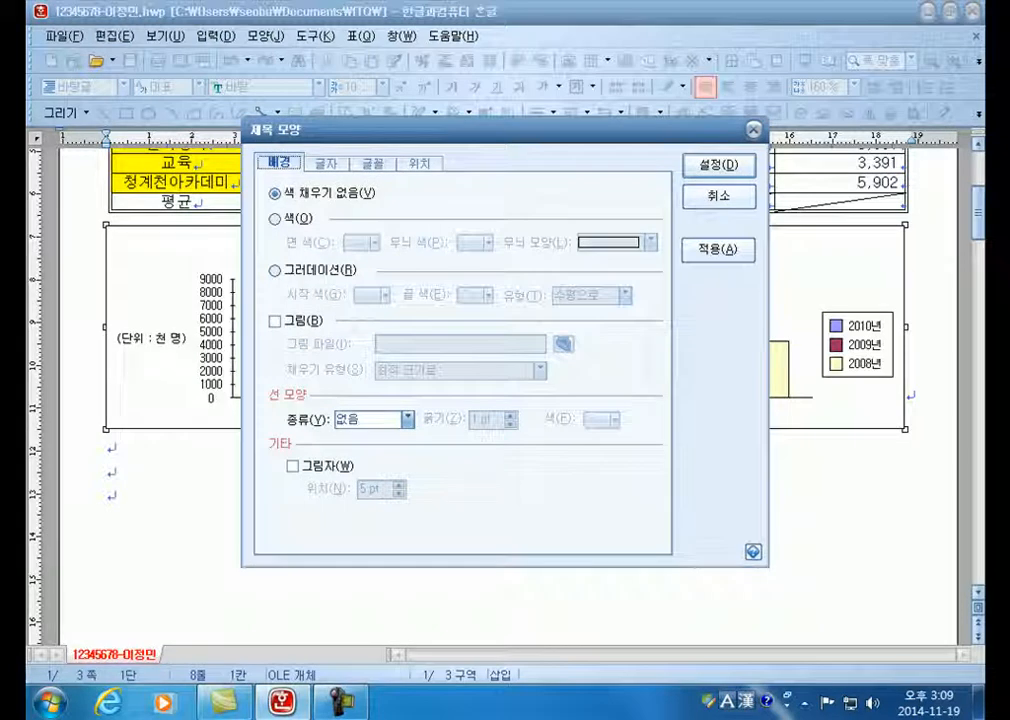
{"action": "left_click", "coordinate": [372, 162]}
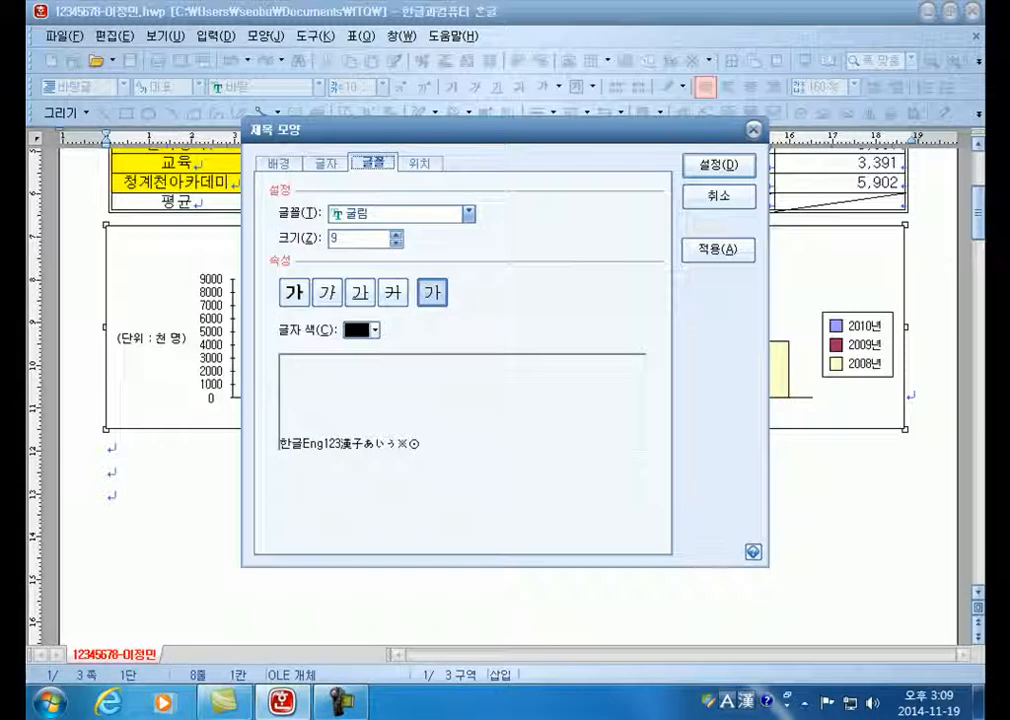
{"action": "left_click", "coordinate": [294, 292]}
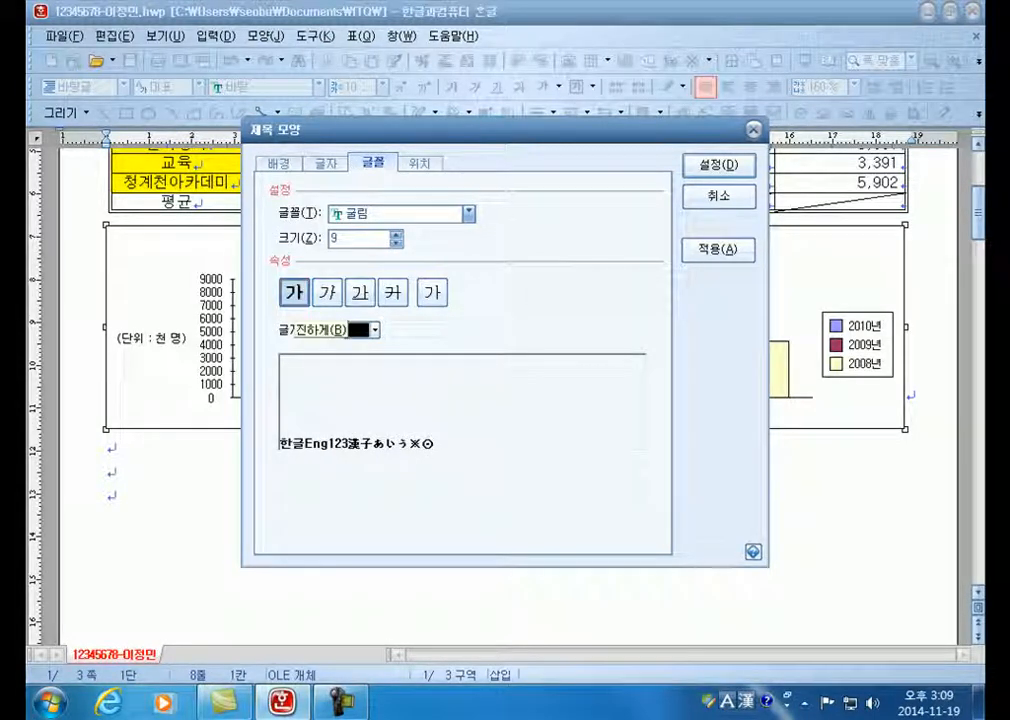
{"action": "left_click", "coordinate": [397, 234]}
{"action": "left_click", "coordinate": [397, 234]}
{"action": "left_click", "coordinate": [397, 234]}
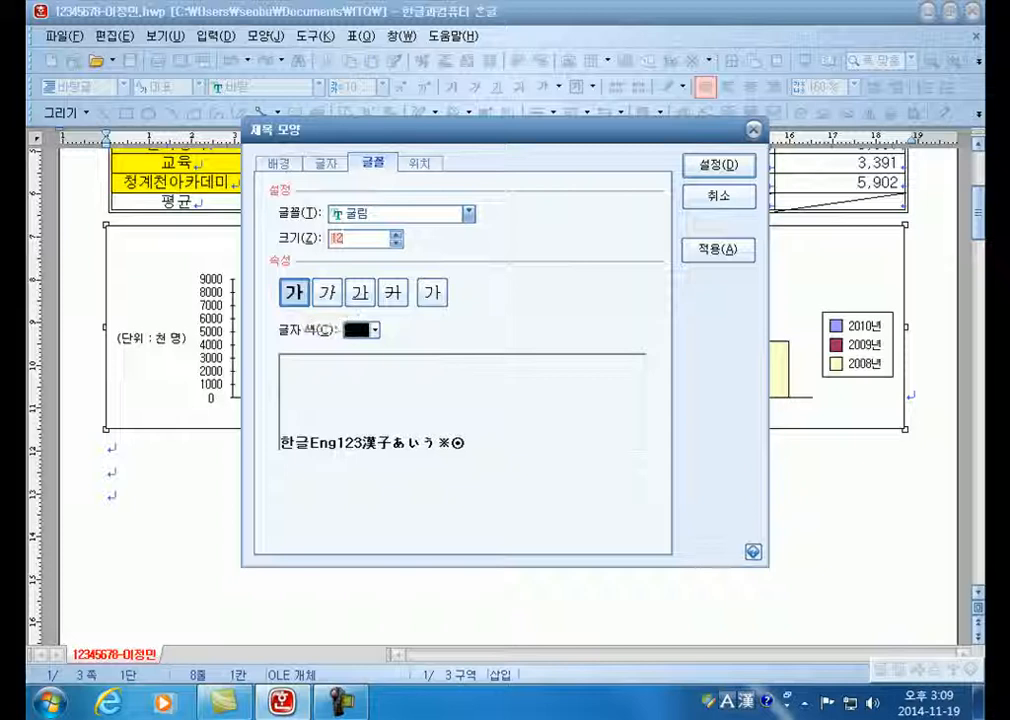
{"action": "left_click", "coordinate": [279, 163]}
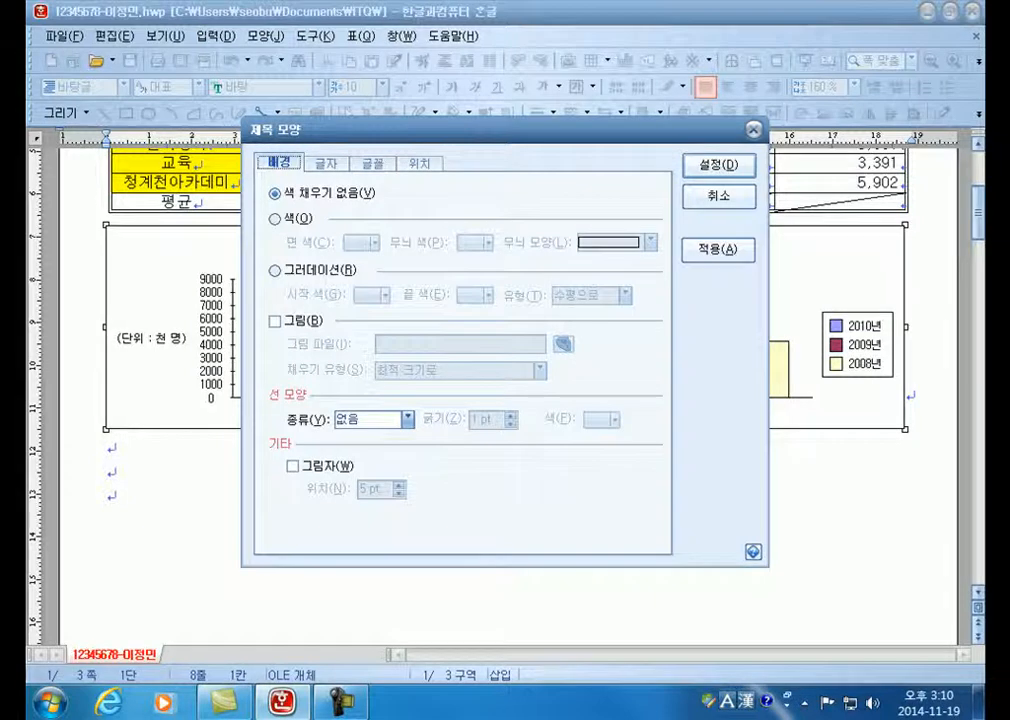
{"action": "left_click", "coordinate": [373, 163]}
{"action": "left_click", "coordinate": [279, 163]}
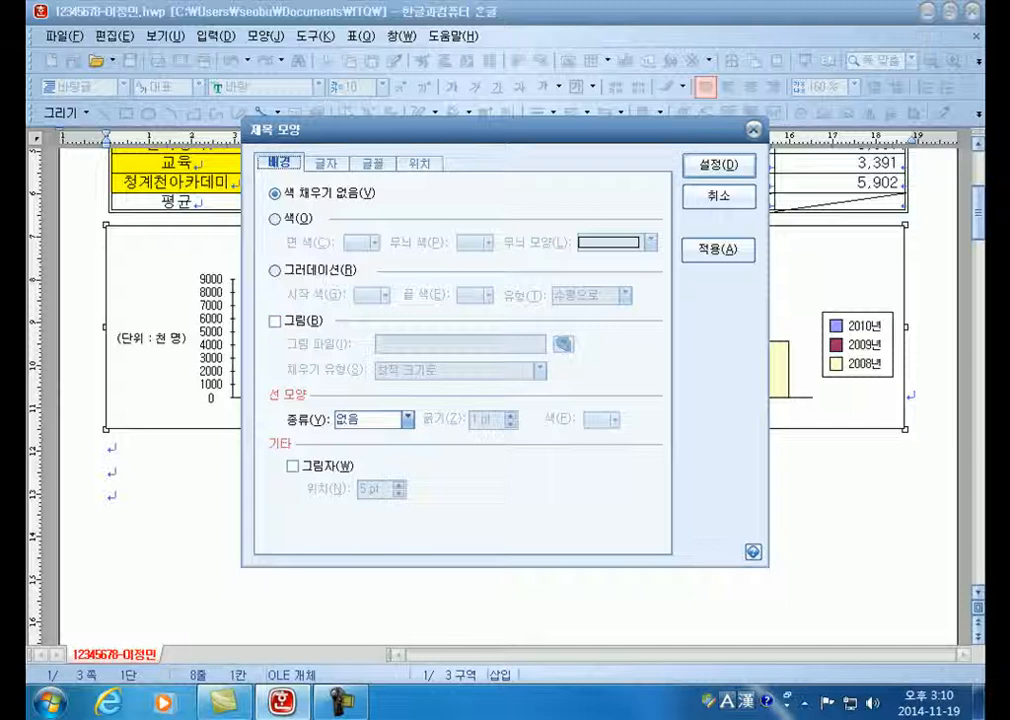
{"action": "left_click", "coordinate": [407, 420]}
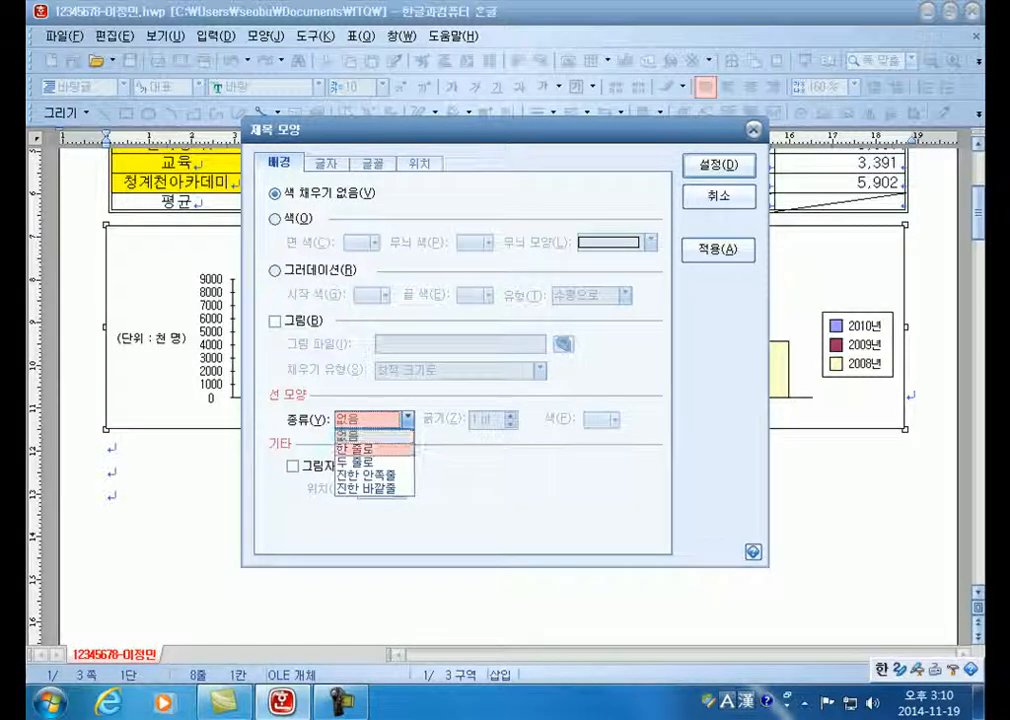
{"action": "left_click", "coordinate": [360, 449]}
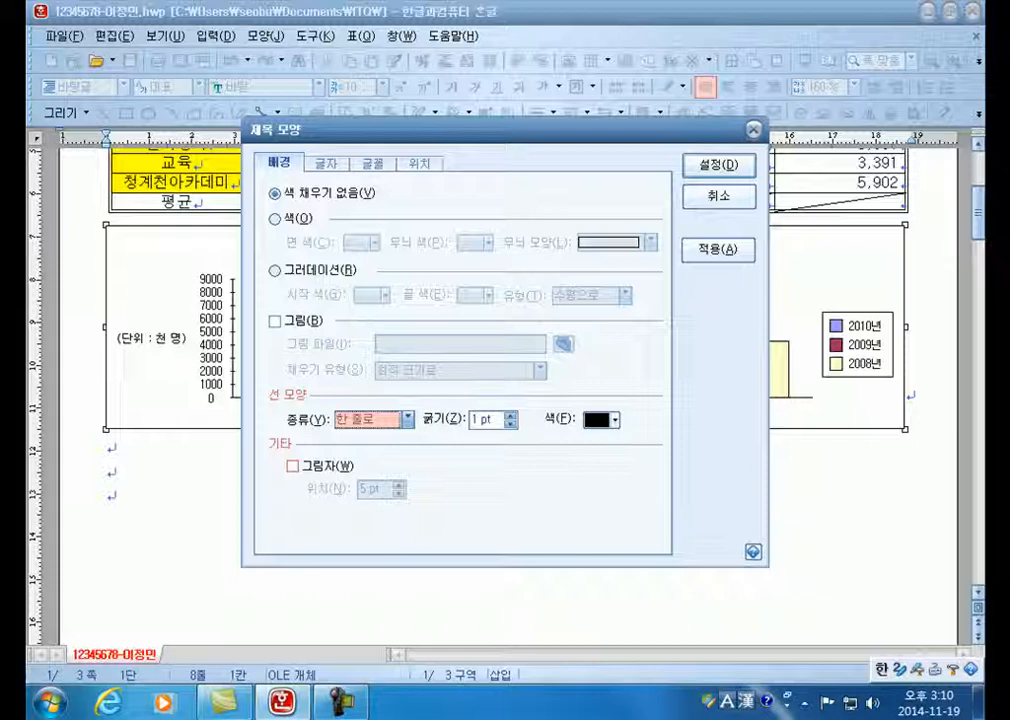
{"action": "key", "text": "alt+w"}
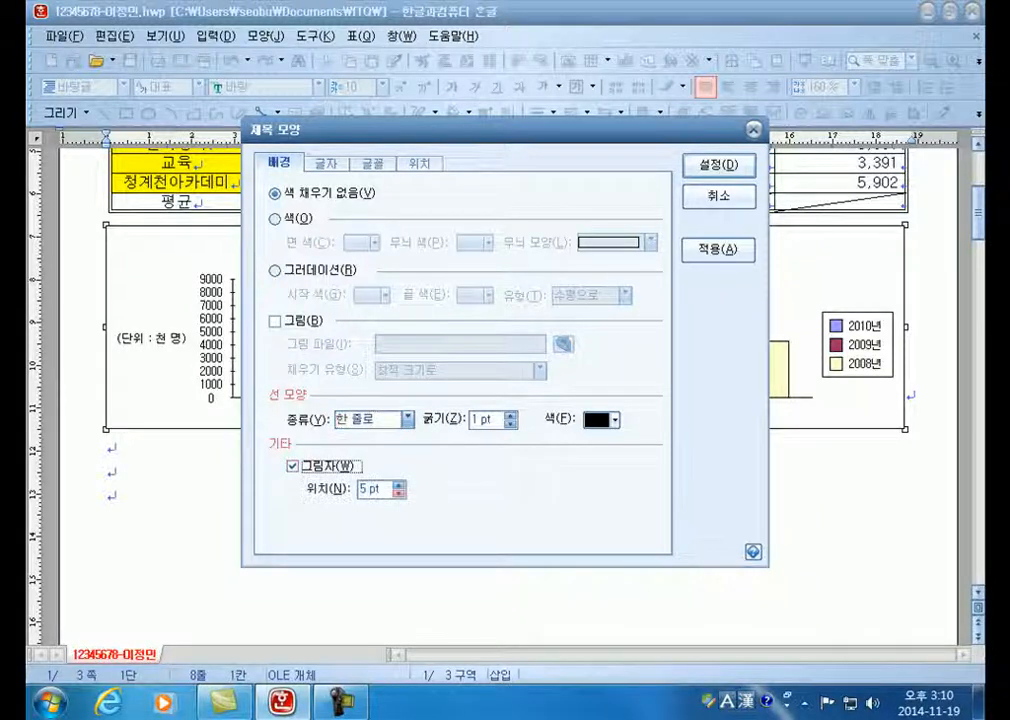
{"action": "left_click", "coordinate": [399, 493]}
{"action": "left_click", "coordinate": [399, 493]}
{"action": "left_click", "coordinate": [399, 493]}
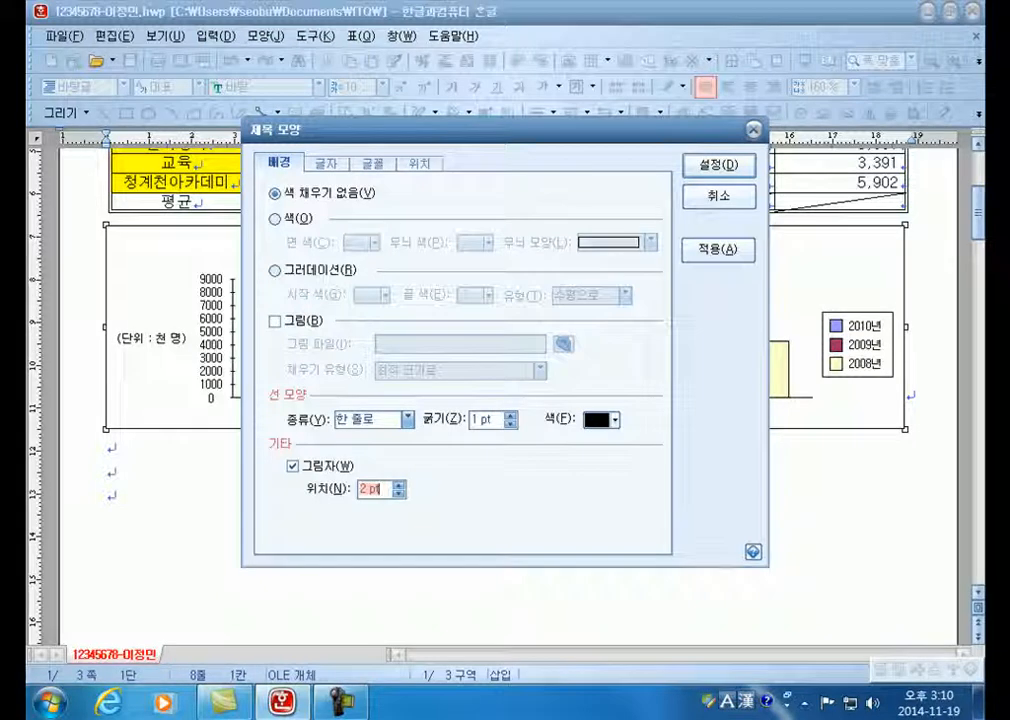
{"action": "left_click", "coordinate": [719, 197]}
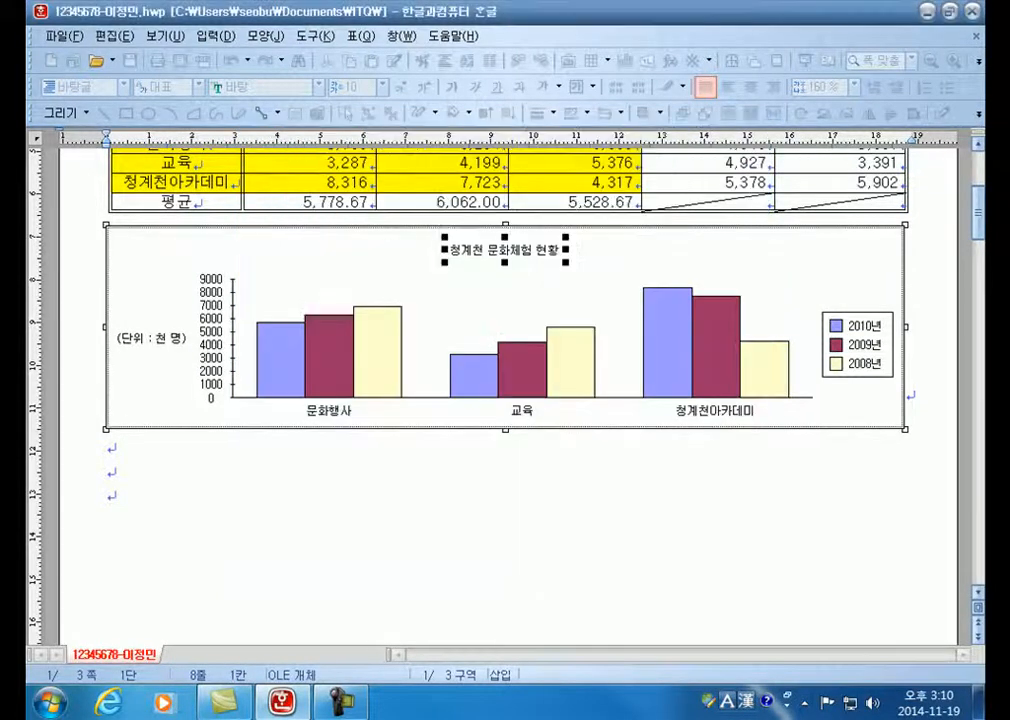
{"action": "left_click", "coordinate": [612, 302]}
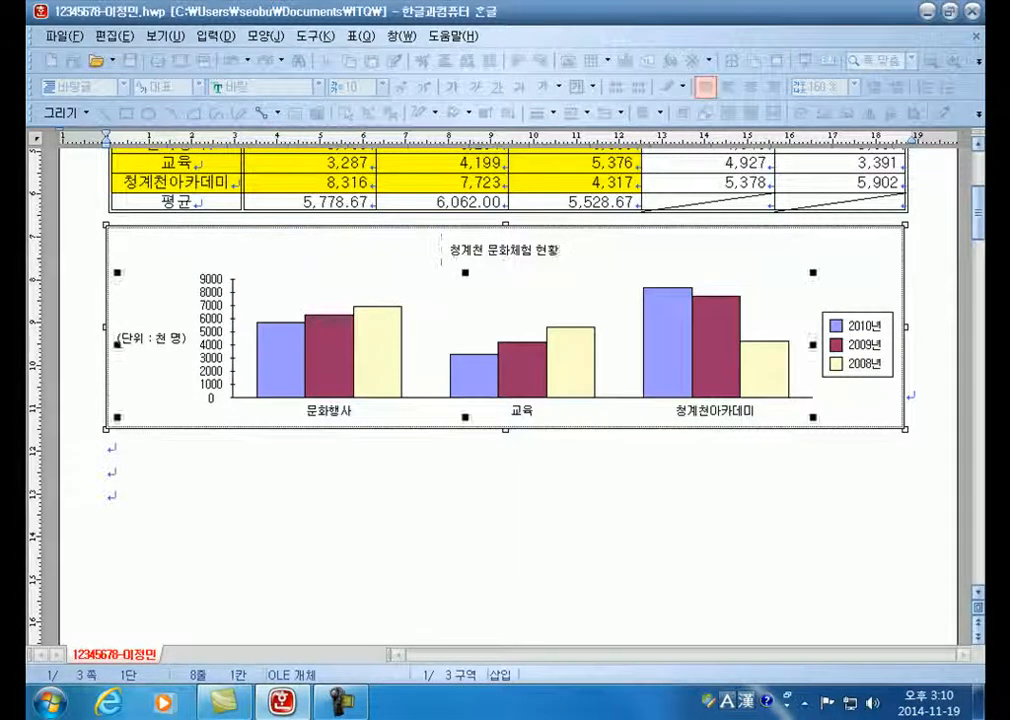
Open the chart title's formatting and set its font to size 12 in bold.
{"action": "double_click", "coordinate": [445, 250]}
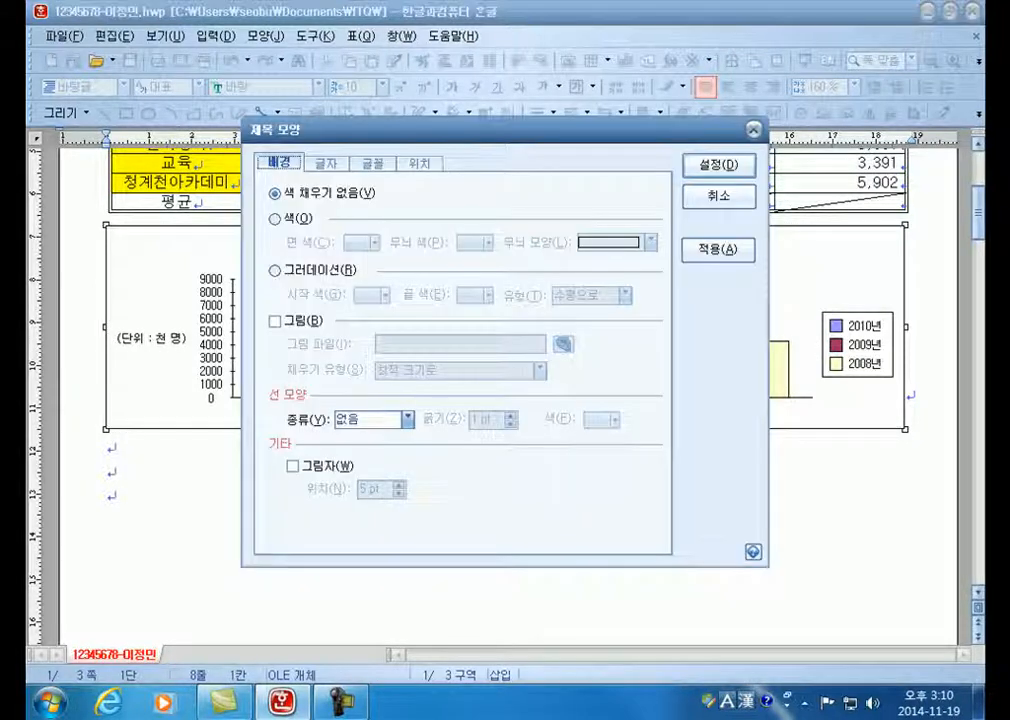
{"action": "left_click", "coordinate": [373, 163]}
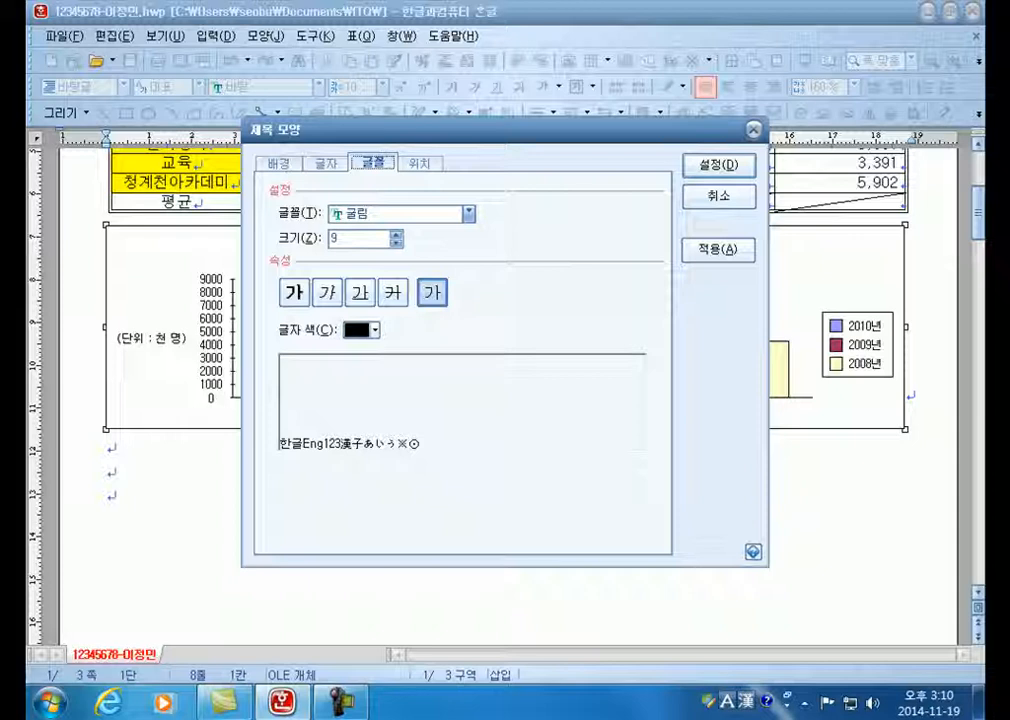
{"action": "left_click", "coordinate": [397, 234]}
{"action": "left_click", "coordinate": [397, 234]}
{"action": "left_click", "coordinate": [397, 234]}
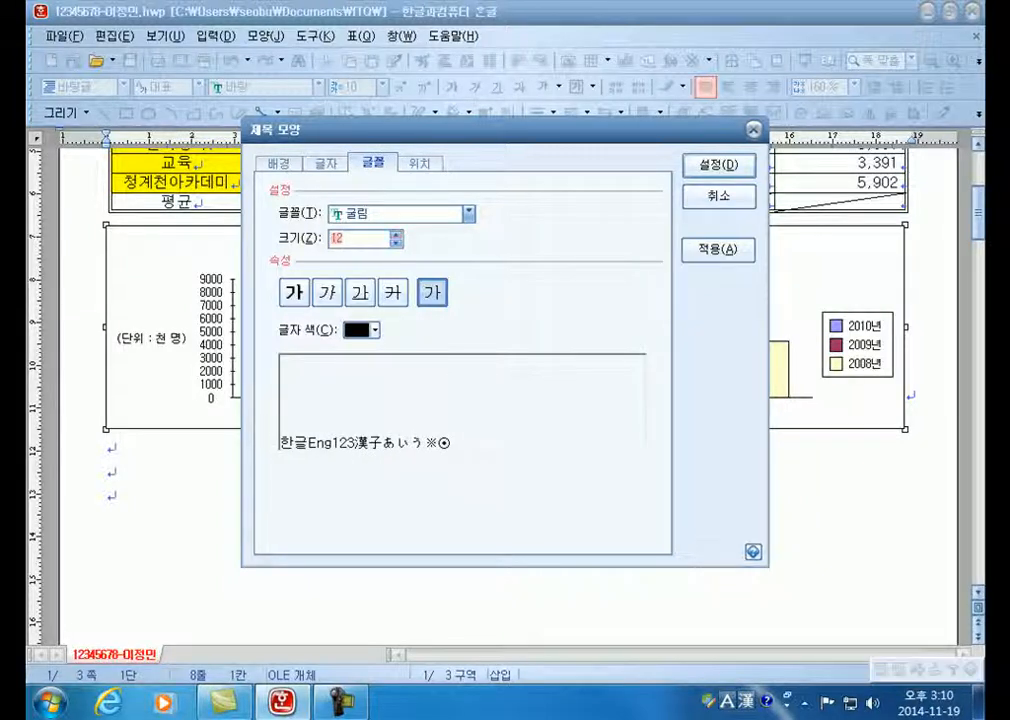
{"action": "left_click", "coordinate": [294, 294]}
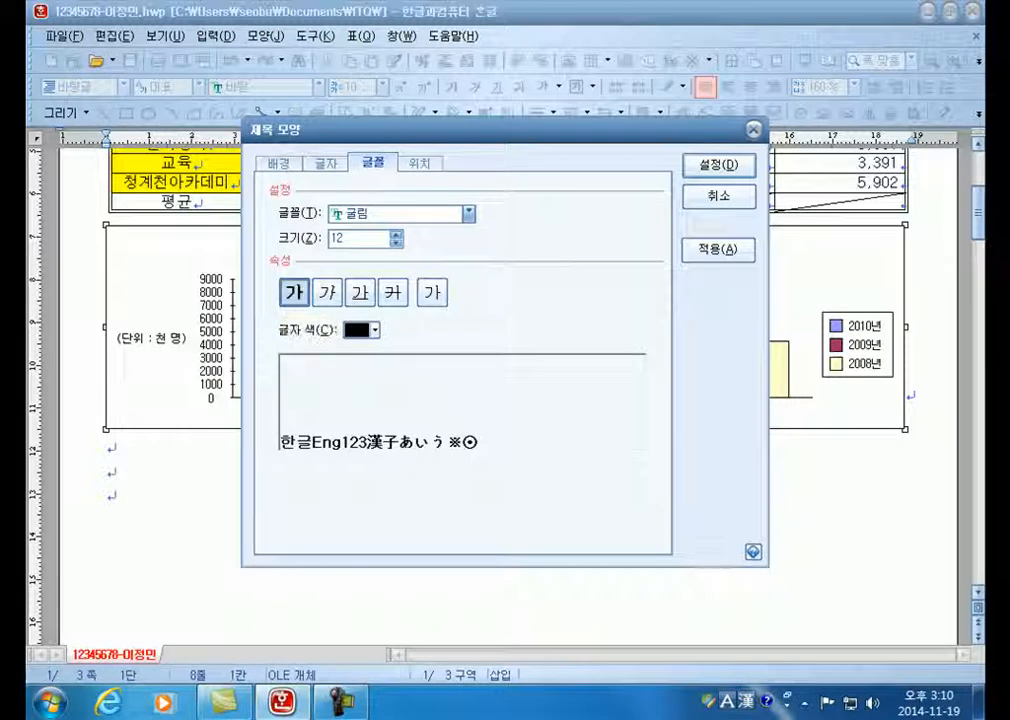
Give the chart title a 한 줄로 border and a shadow with a 2 pt offset, and apply the formatting.
{"action": "left_click", "coordinate": [279, 163]}
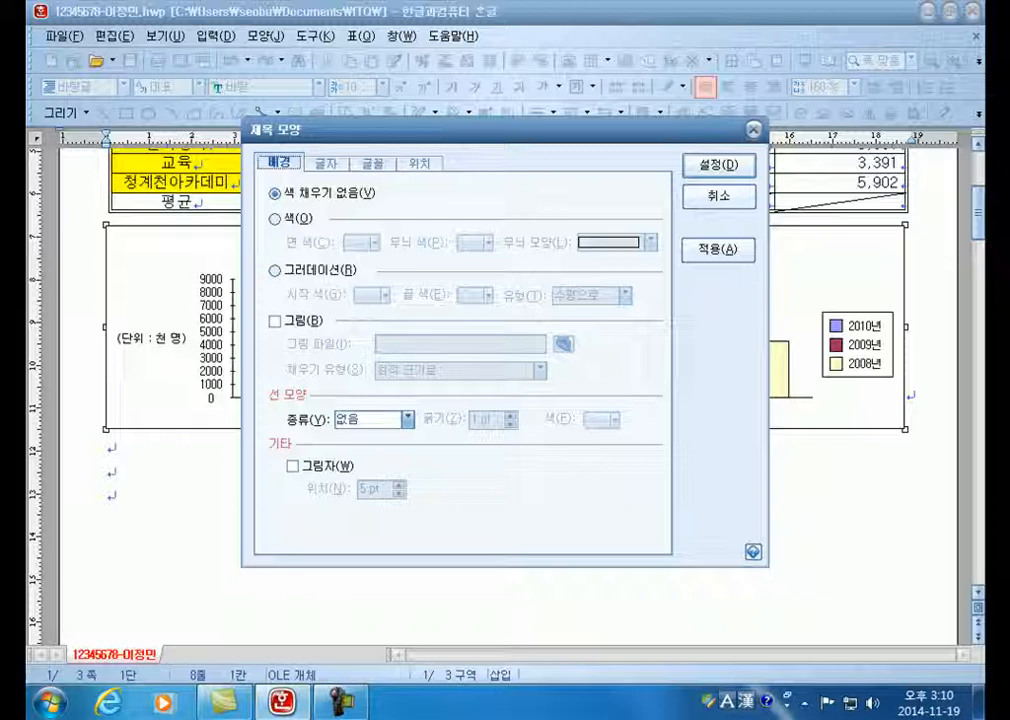
{"action": "left_click", "coordinate": [407, 420]}
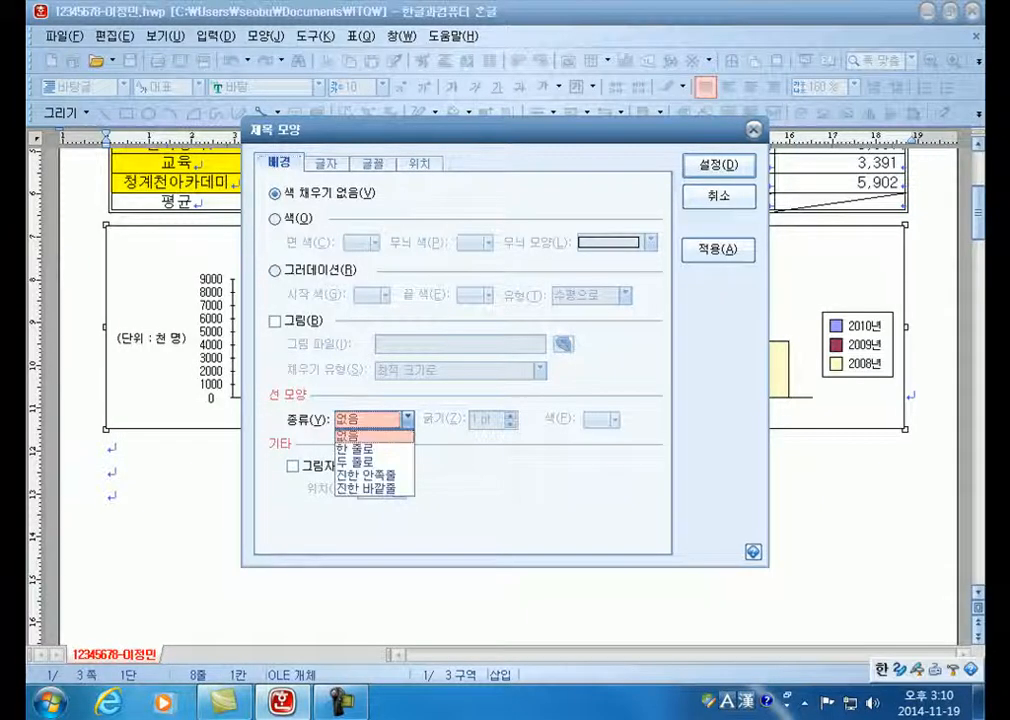
{"action": "left_click", "coordinate": [360, 449]}
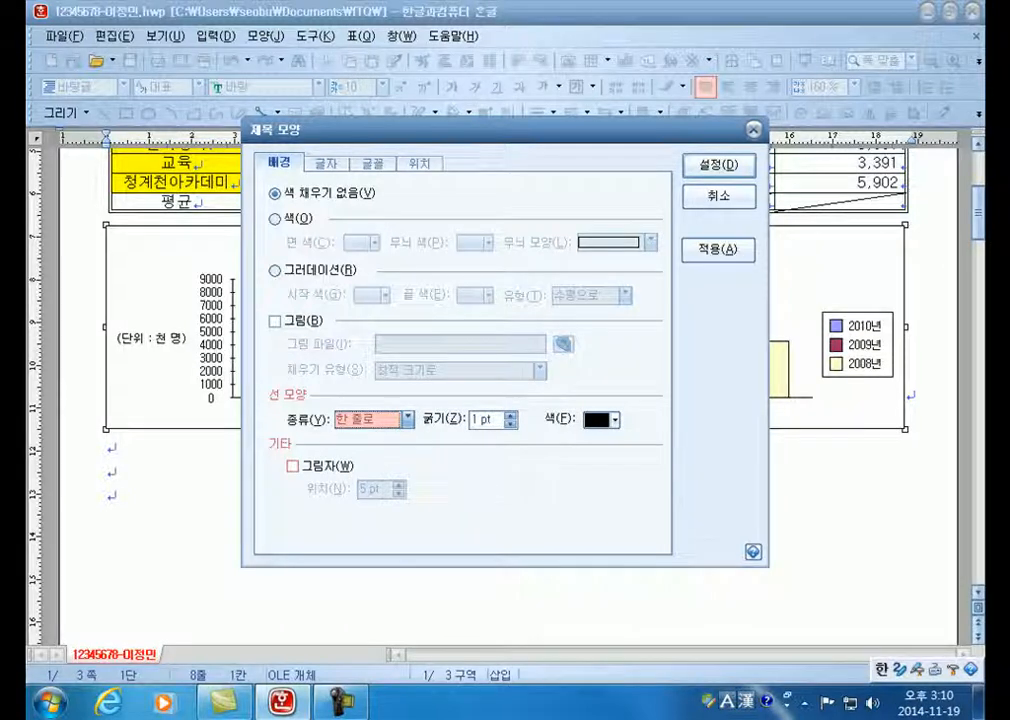
{"action": "left_click", "coordinate": [292, 466]}
{"action": "left_click_drag", "start_coordinate": [500, 130], "coordinate": [500, 23]}
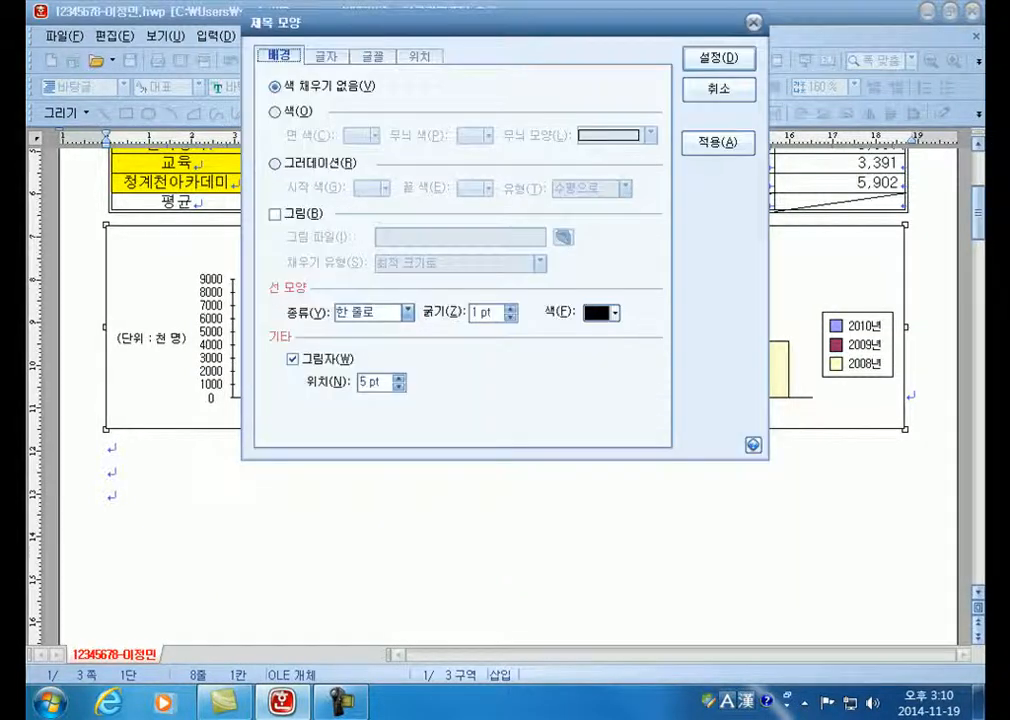
{"action": "left_click", "coordinate": [399, 387]}
{"action": "left_click", "coordinate": [399, 387]}
{"action": "left_click", "coordinate": [399, 387]}
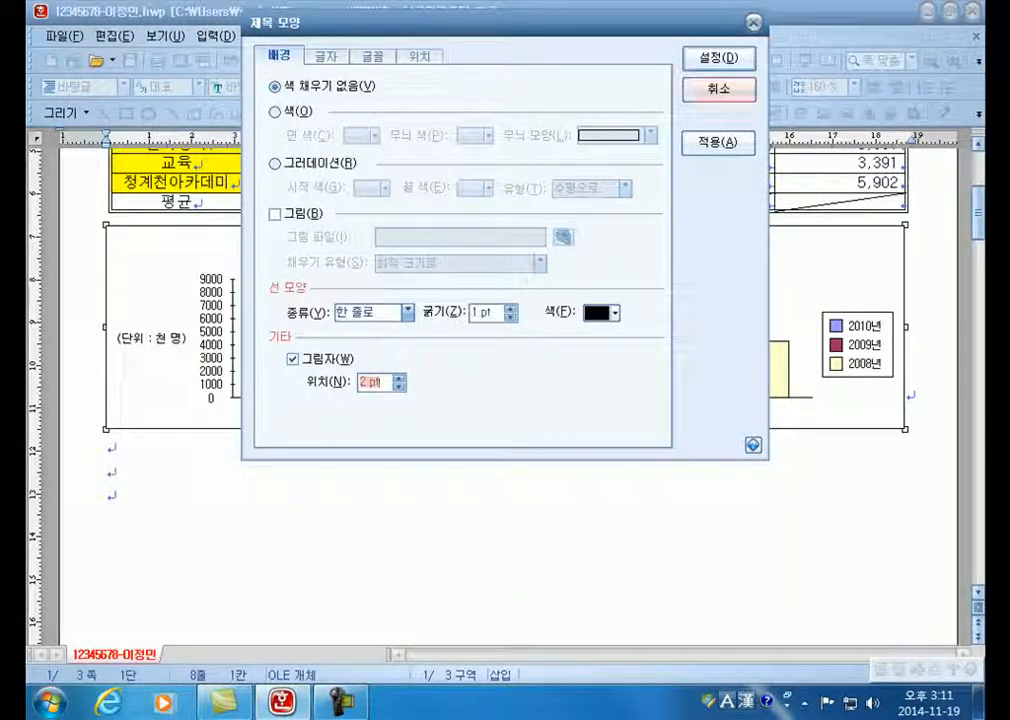
{"action": "left_click", "coordinate": [718, 58]}
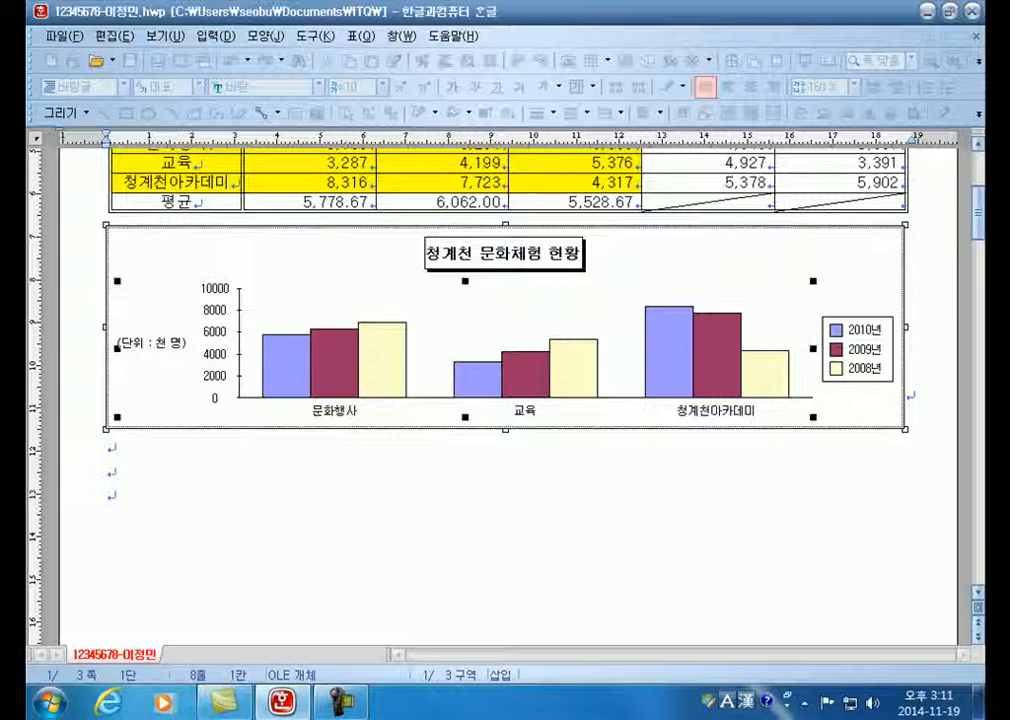
{"action": "key", "text": "Escape"}
Set the font size of the (단위 : 천 명) axis title to 10.
{"action": "left_click", "coordinate": [151, 343]}
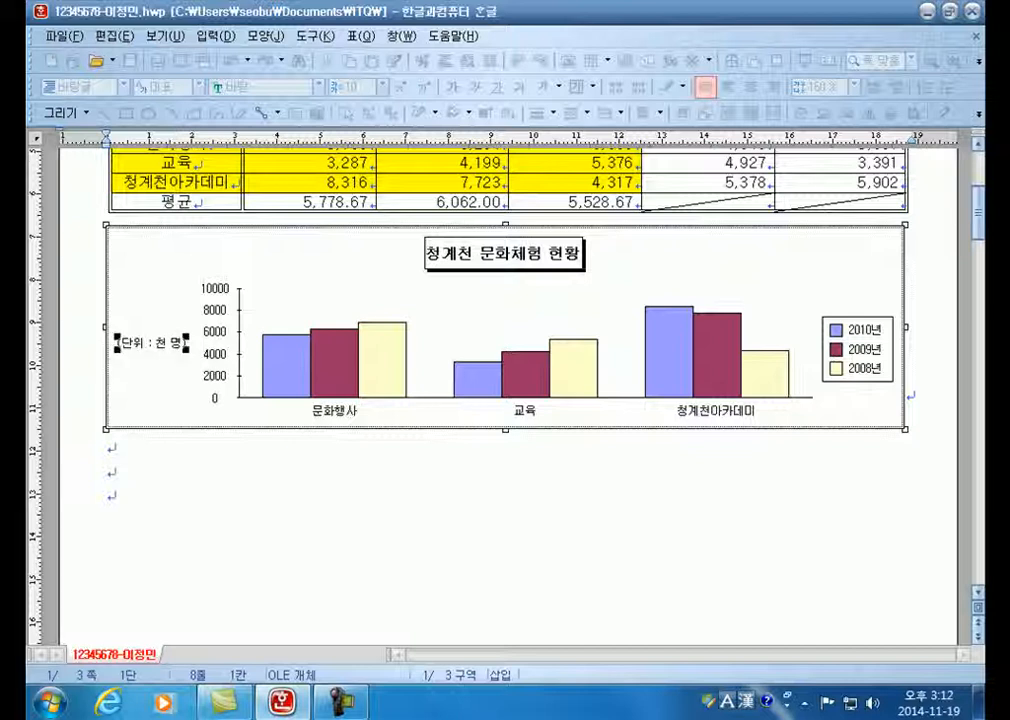
{"action": "double_click", "coordinate": [151, 343]}
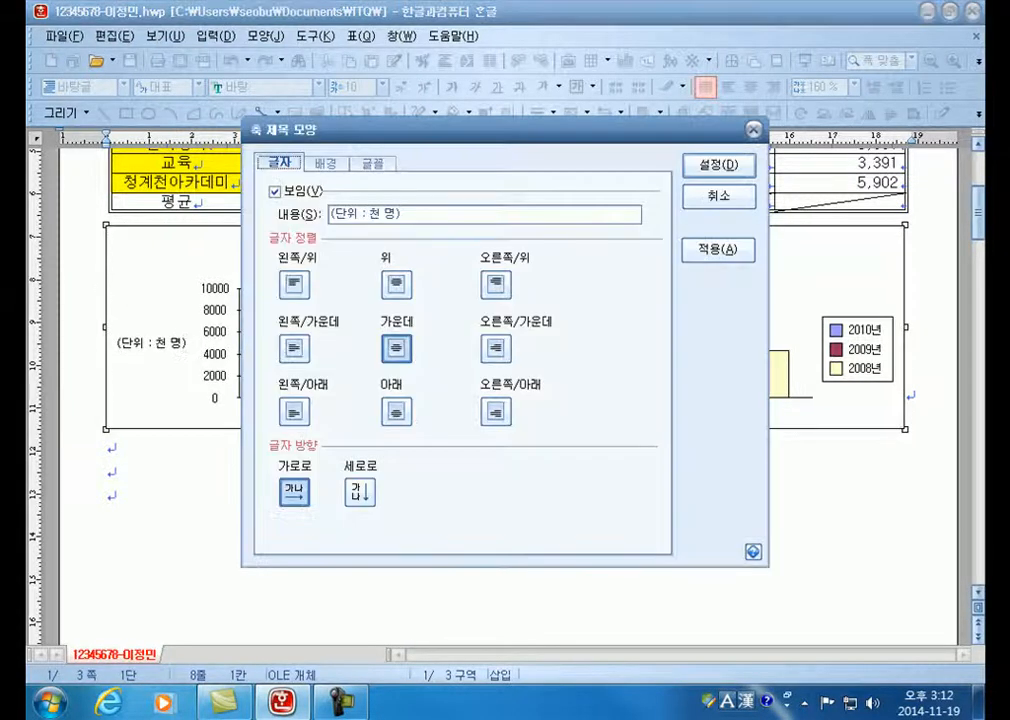
{"action": "left_click", "coordinate": [373, 162]}
{"action": "left_click", "coordinate": [397, 234]}
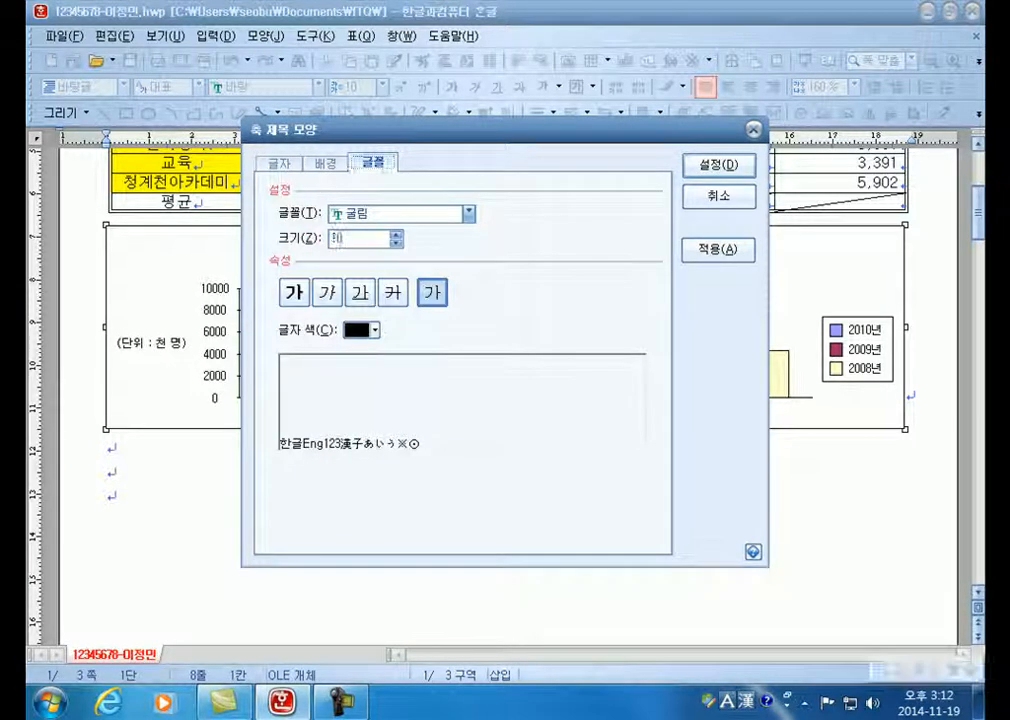
{"action": "left_click", "coordinate": [717, 164]}
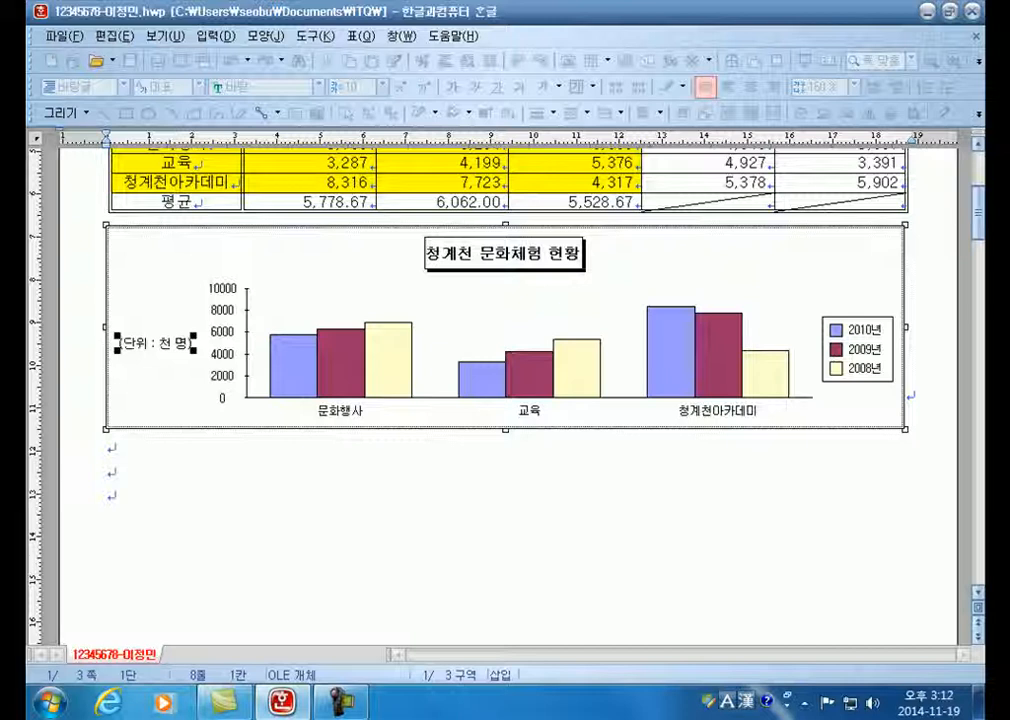
Set the font size of the chart's value axis labels to 10.
{"action": "double_click", "coordinate": [222, 353]}
{"action": "left_click", "coordinate": [373, 162]}
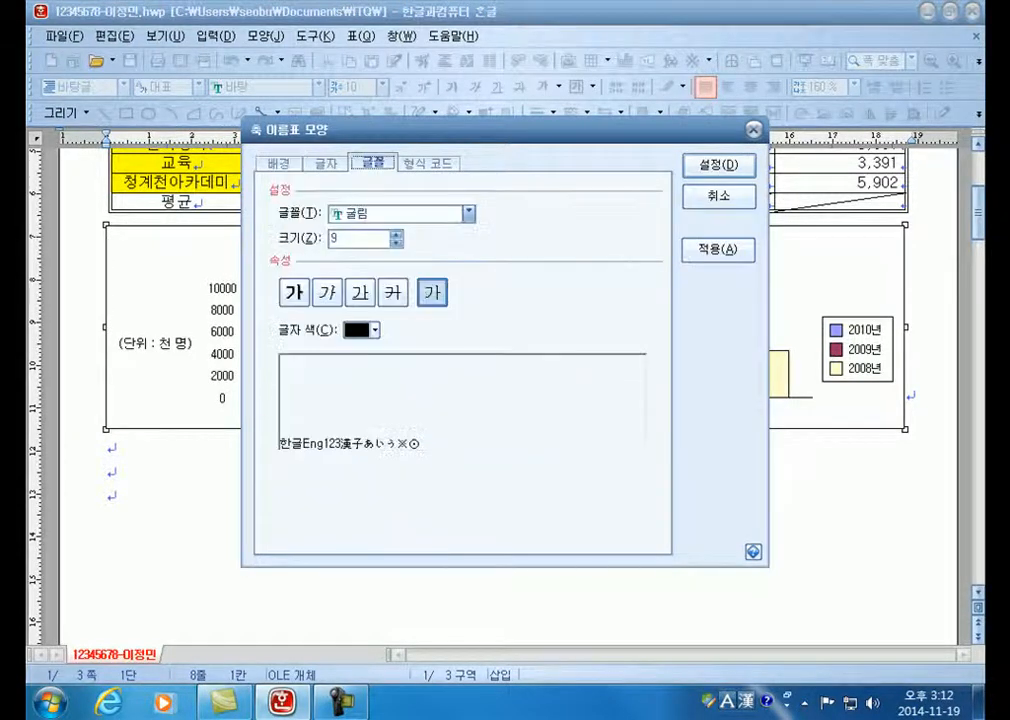
{"action": "left_click", "coordinate": [397, 234]}
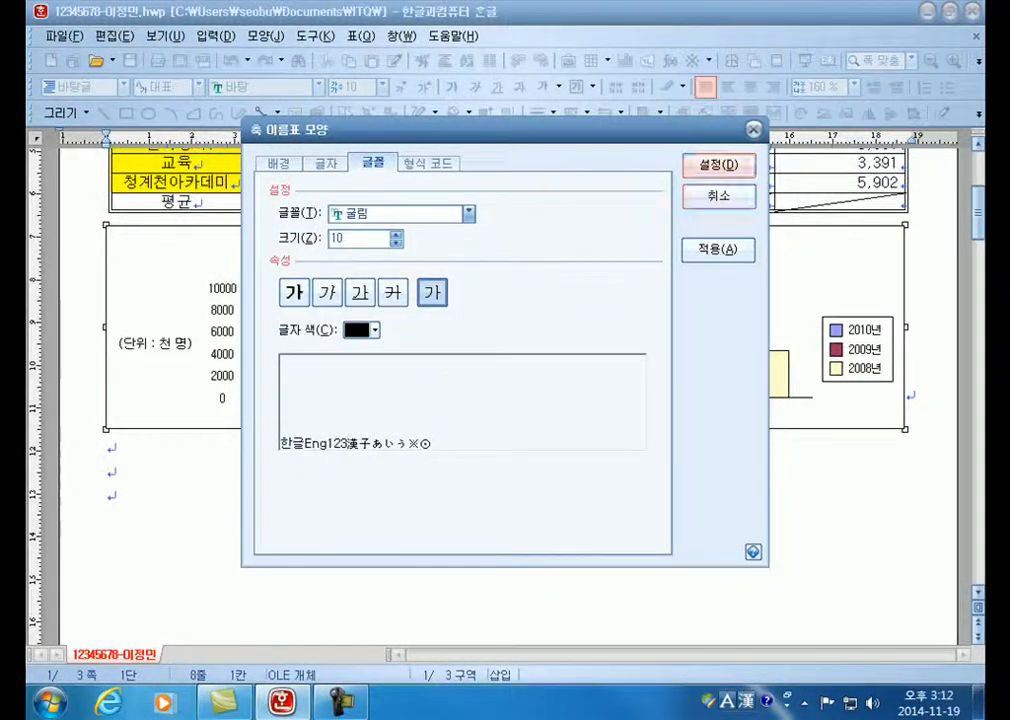
{"action": "left_click", "coordinate": [718, 165]}
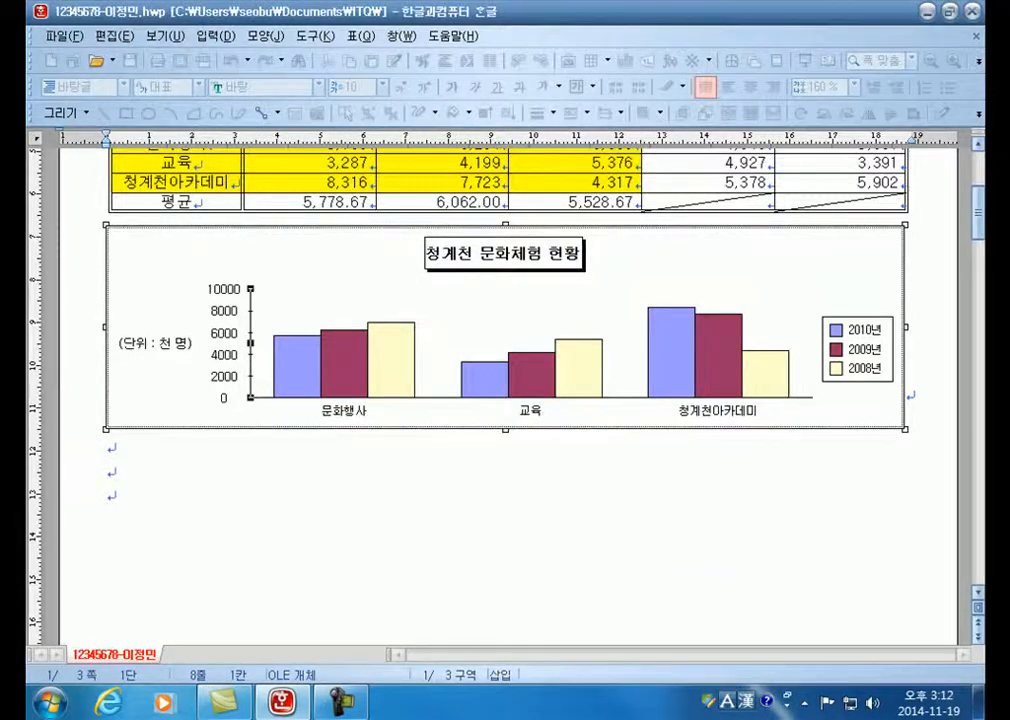
Set the font size of the chart's category axis labels to 10.
{"action": "double_click", "coordinate": [531, 411]}
{"action": "left_click", "coordinate": [373, 163]}
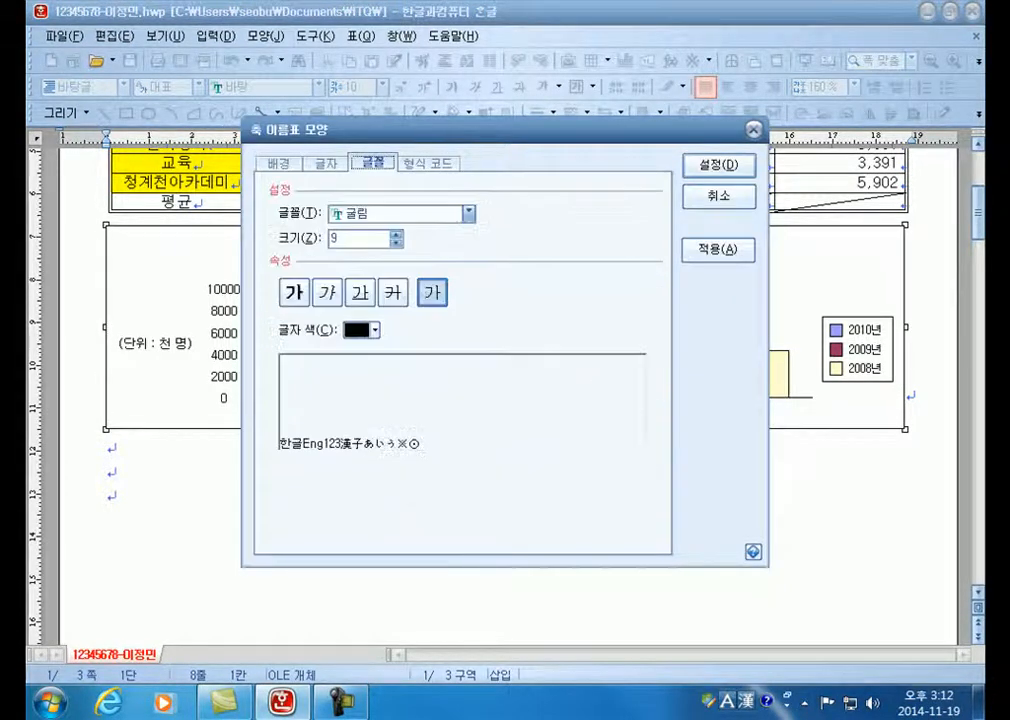
{"action": "left_click", "coordinate": [397, 234]}
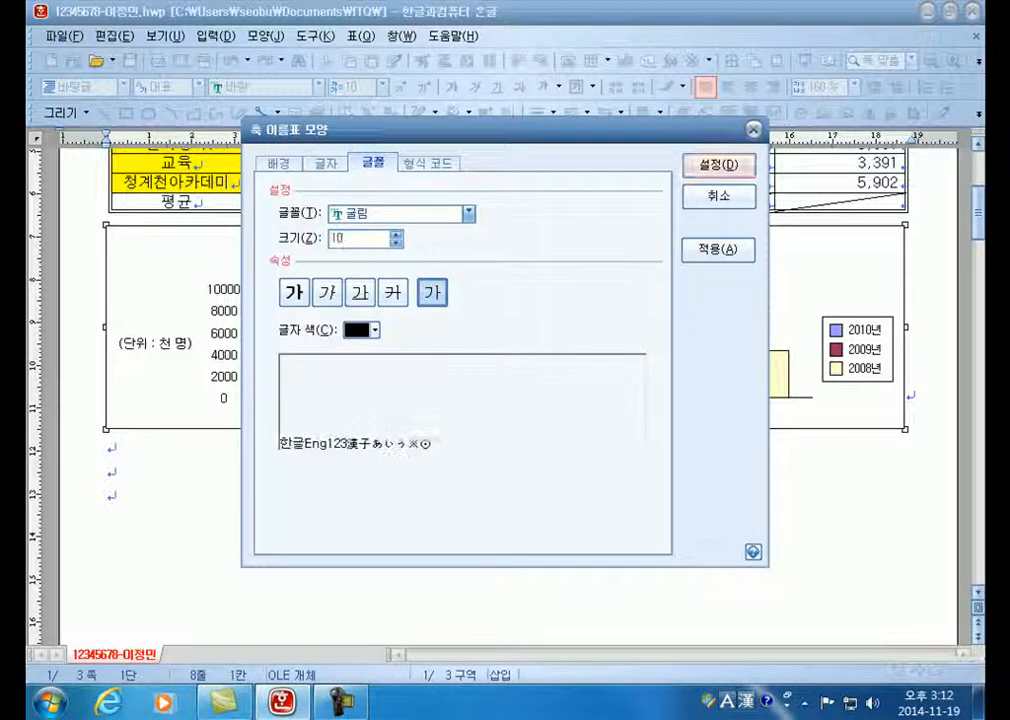
{"action": "key", "text": "Return"}
Set the font size of the chart legend to 10.
{"action": "double_click", "coordinate": [858, 349]}
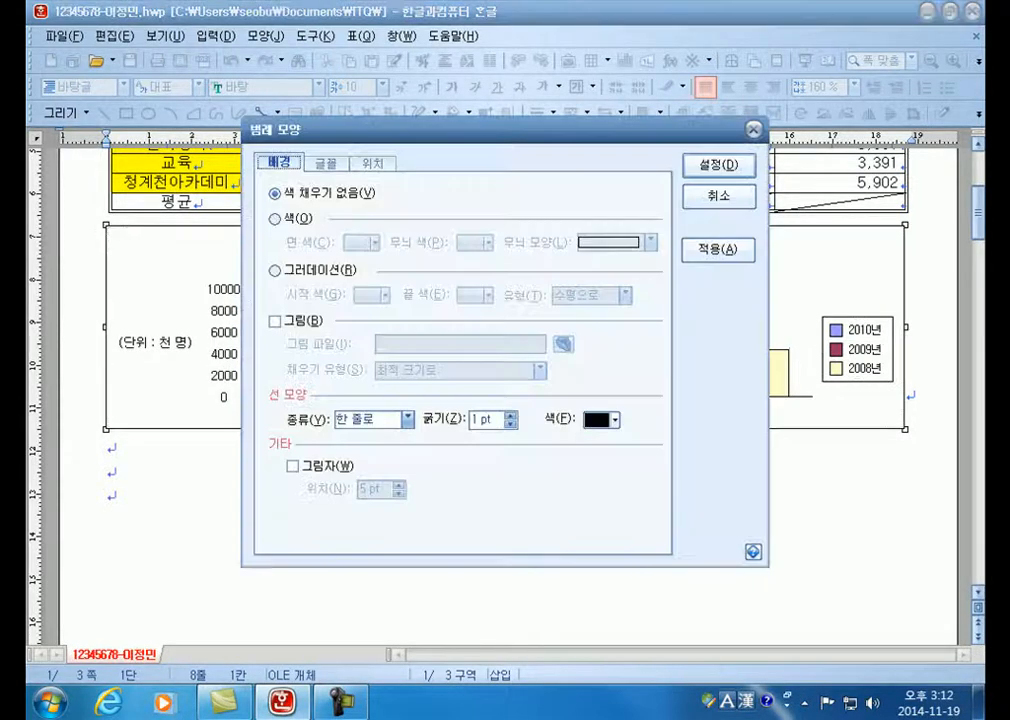
{"action": "left_click", "coordinate": [327, 163]}
{"action": "left_click", "coordinate": [397, 234]}
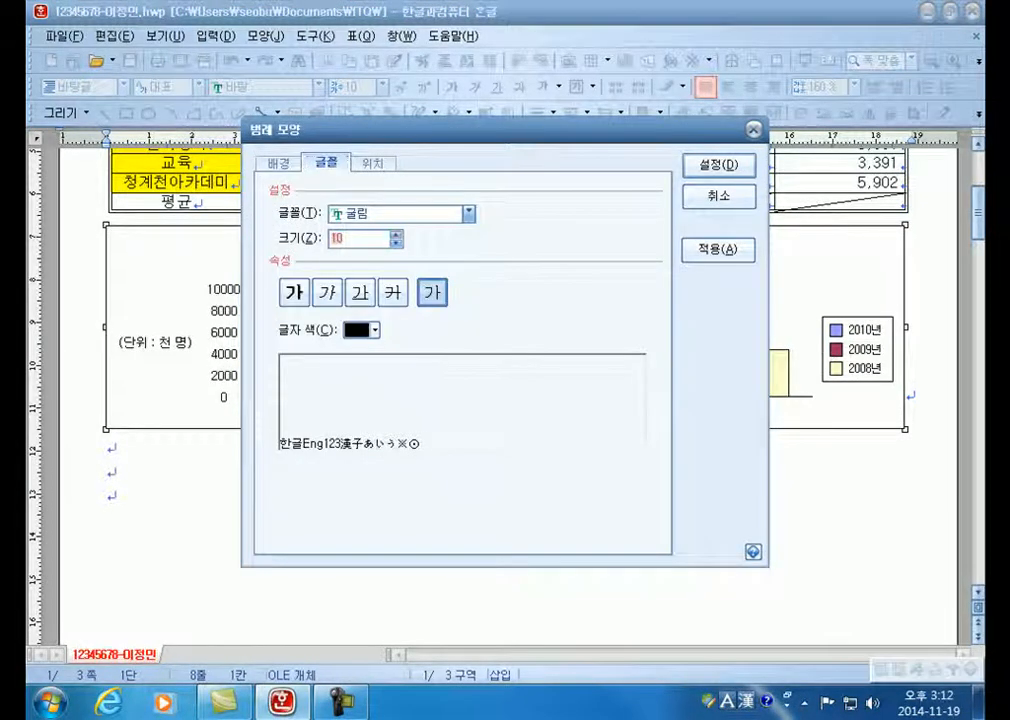
{"action": "left_click", "coordinate": [718, 165]}
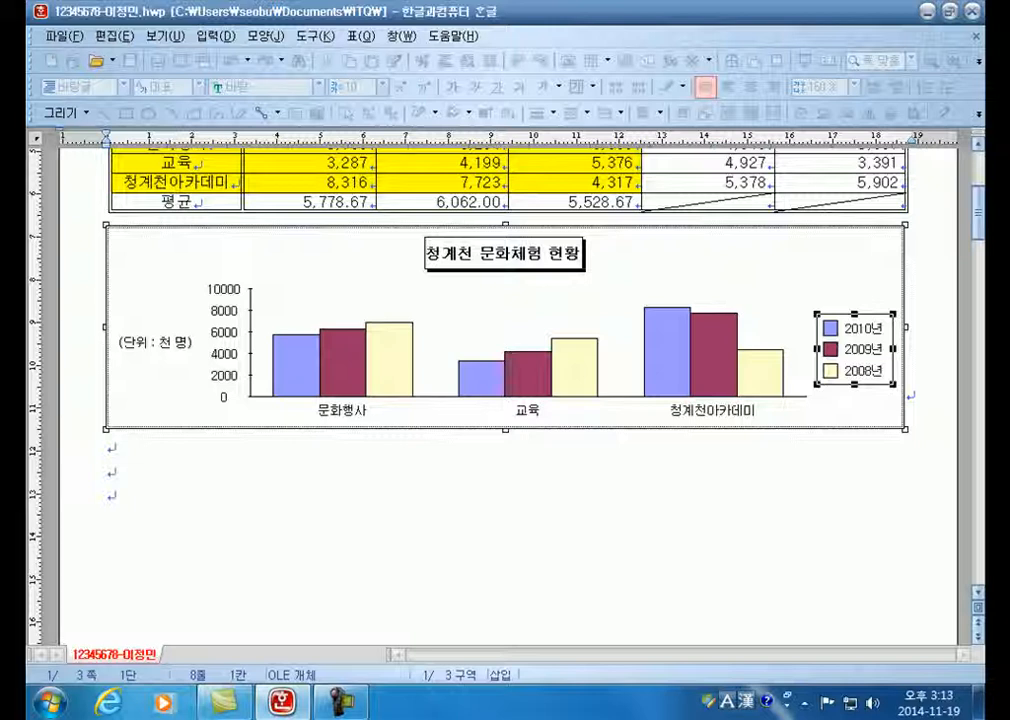
Remove the border around the chart legend by setting its line type to 없음.
{"action": "left_click", "coordinate": [622, 308]}
{"action": "double_click", "coordinate": [855, 349]}
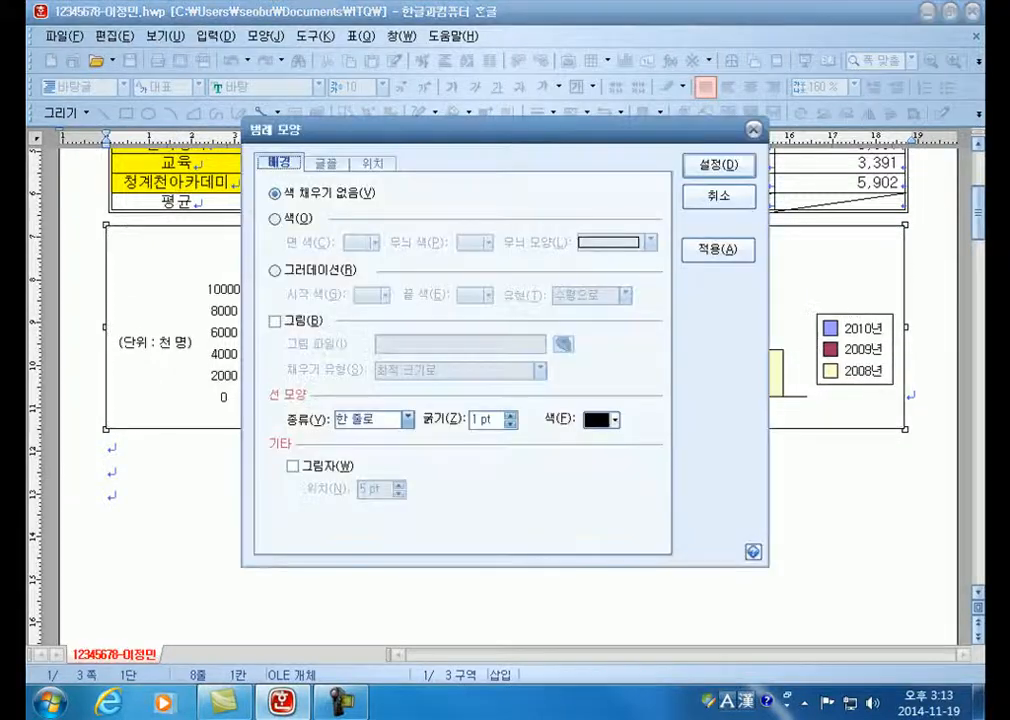
{"action": "left_click_drag", "start_coordinate": [506, 128], "coordinate": [398, 76]}
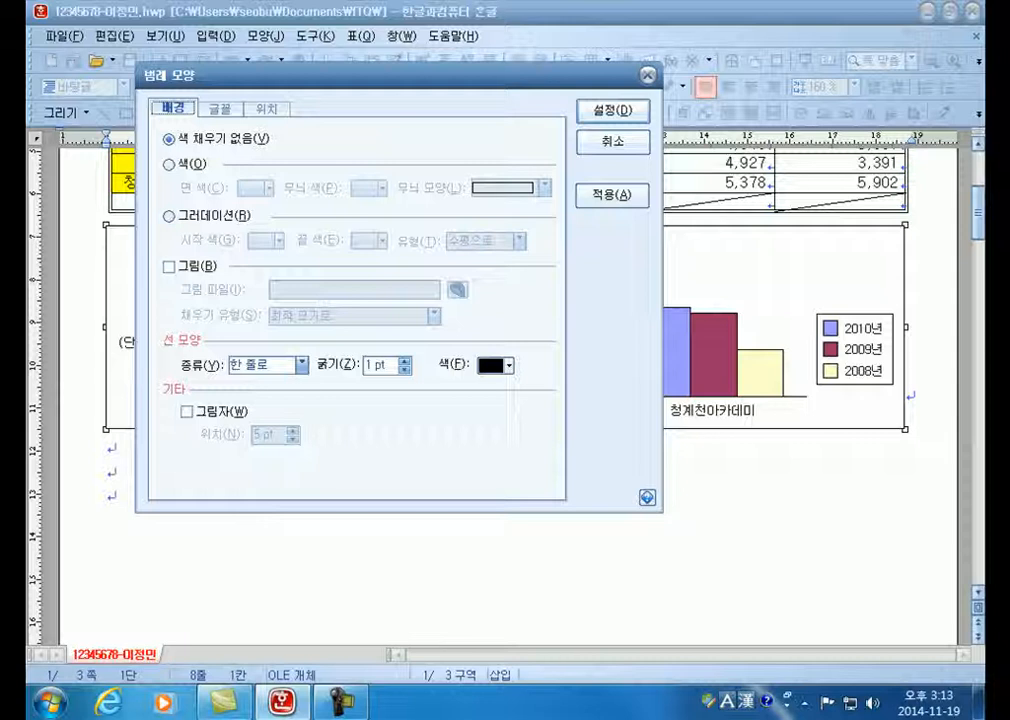
{"action": "left_click", "coordinate": [302, 365]}
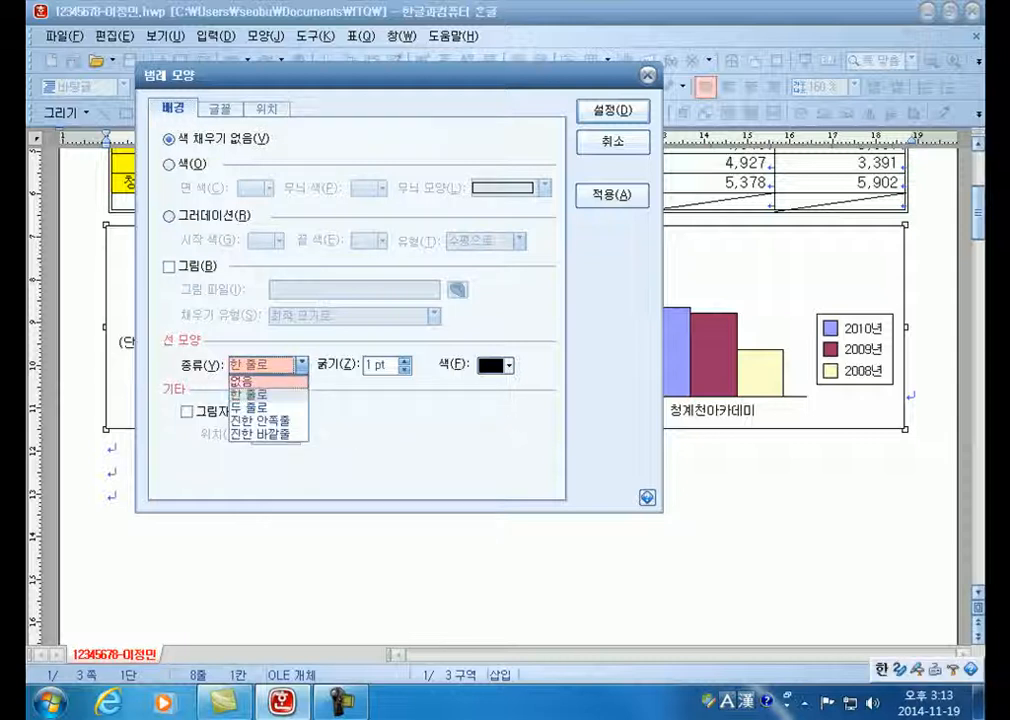
{"action": "left_click", "coordinate": [262, 381]}
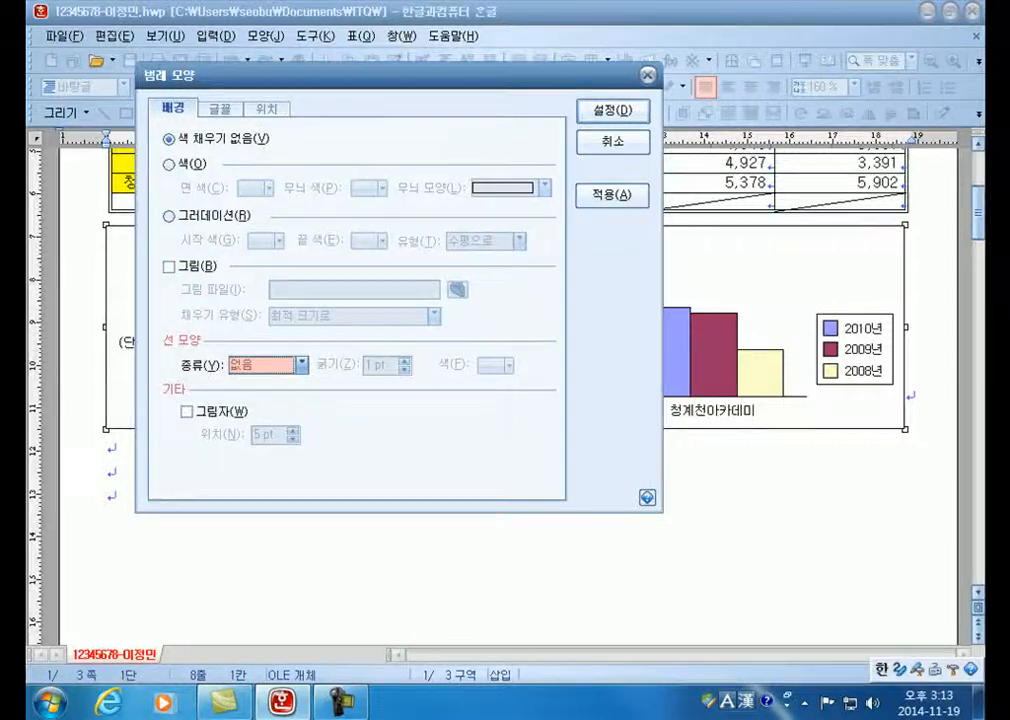
{"action": "left_click", "coordinate": [612, 111]}
{"action": "left_click", "coordinate": [720, 265]}
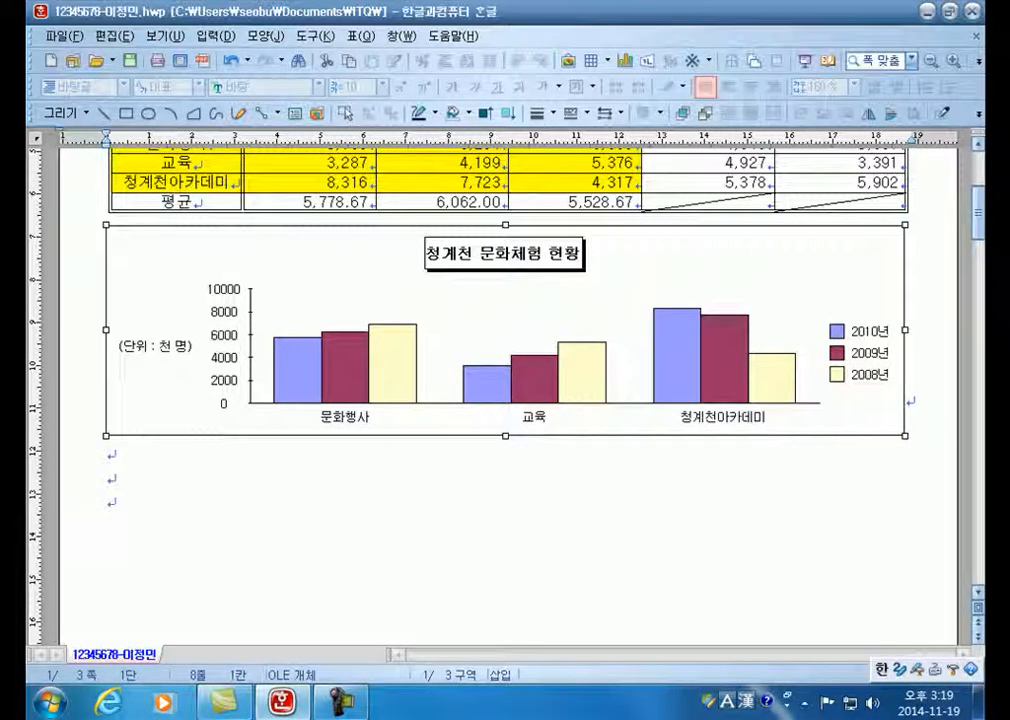
Stretch the chart downward to make it taller and open the axis formatting for its 값 (Y) 축.
{"action": "left_click_drag", "start_coordinate": [505, 436], "coordinate": [505, 475]}
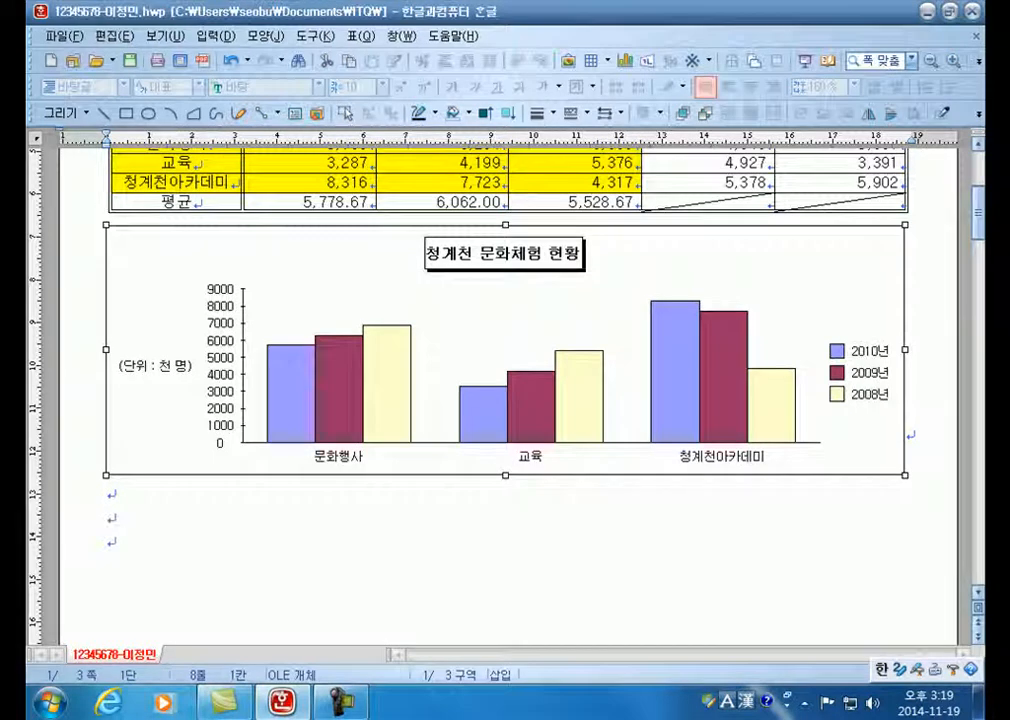
{"action": "double_click", "coordinate": [505, 349]}
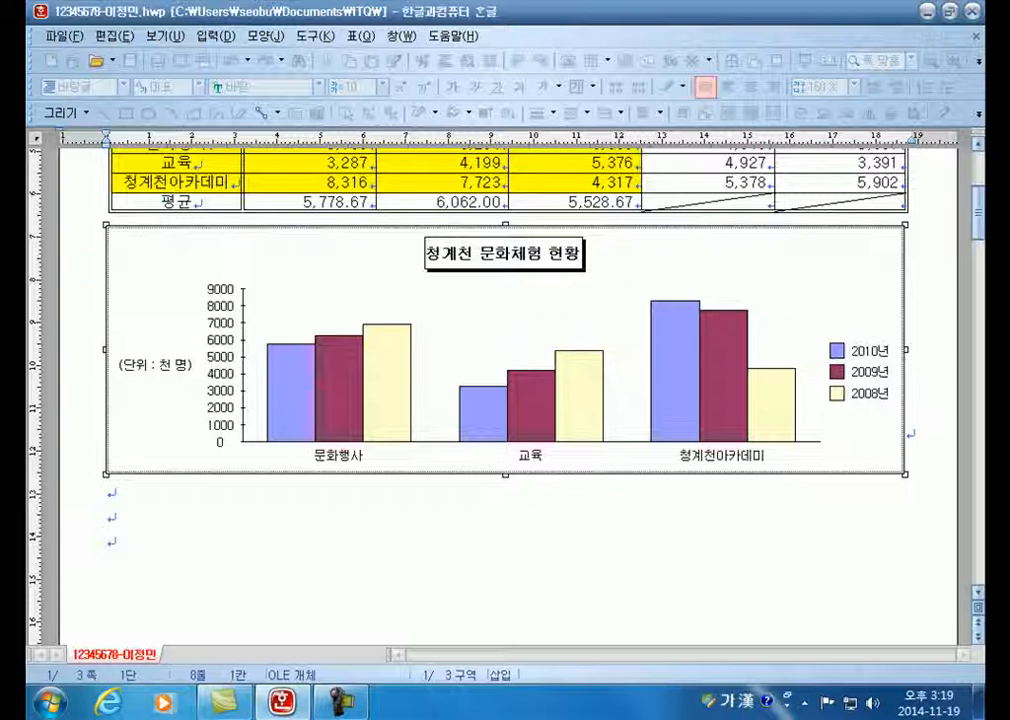
{"action": "right_click", "coordinate": [242, 297]}
{"action": "key", "text": "a"}
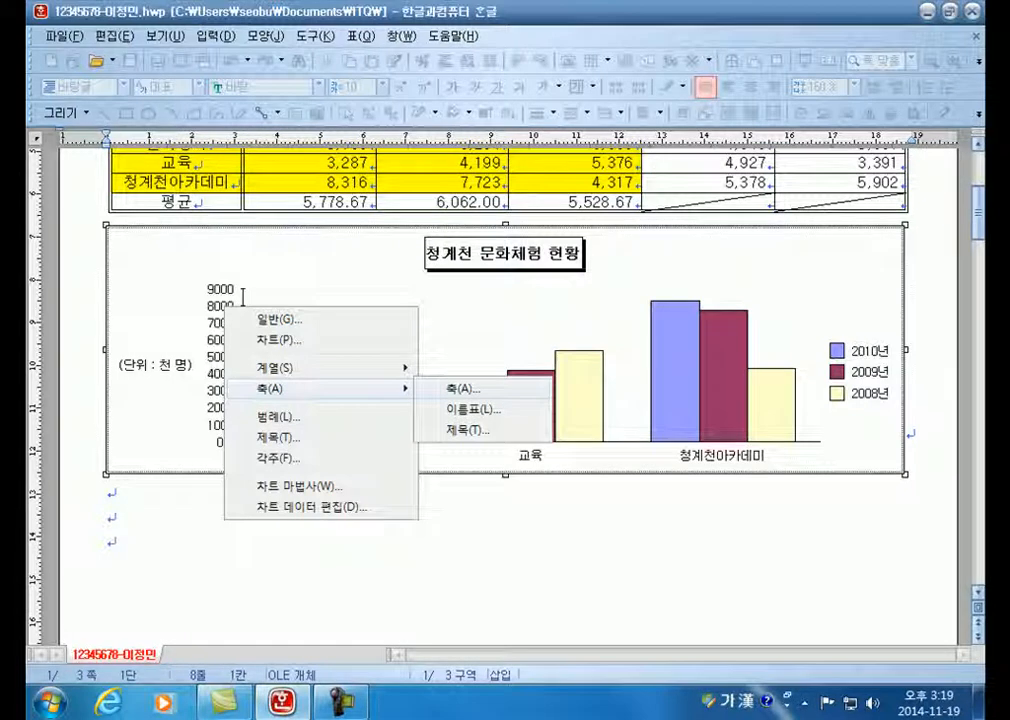
{"action": "key", "text": "a"}
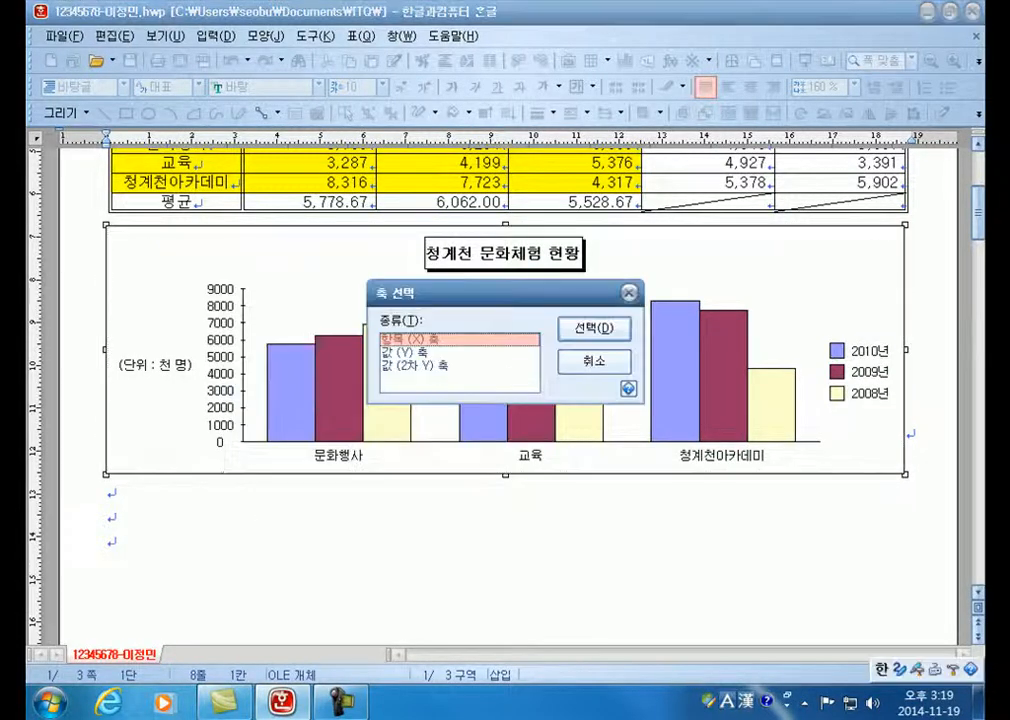
{"action": "key", "text": "Down"}
{"action": "left_click_drag", "start_coordinate": [500, 293], "coordinate": [492, 243]}
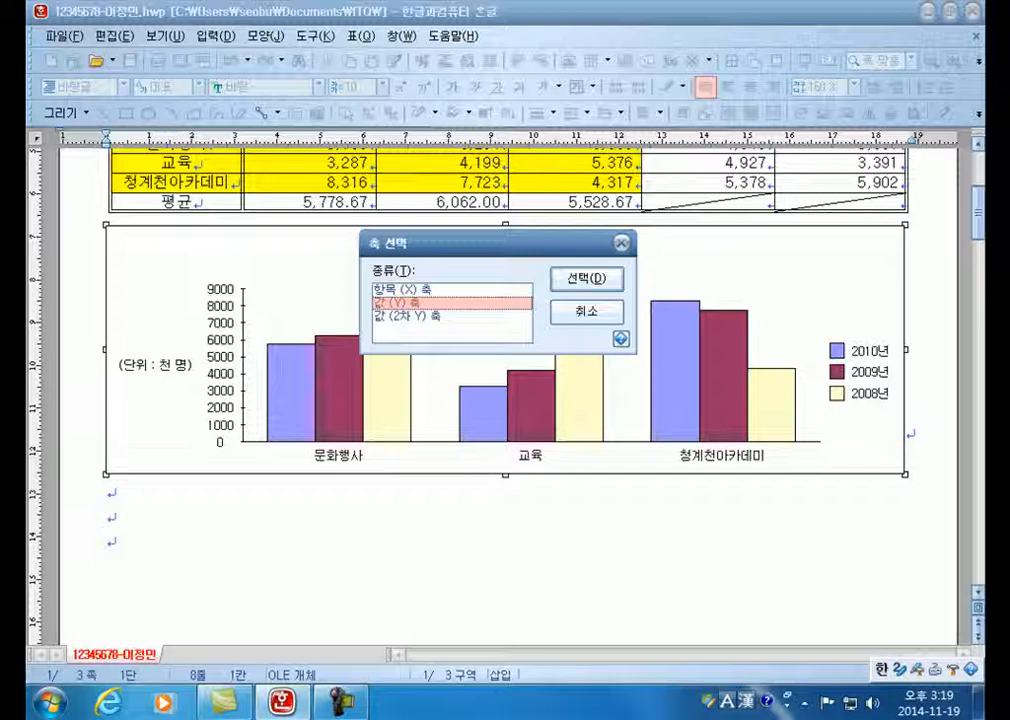
{"action": "left_click", "coordinate": [587, 279]}
Turn off automatic scaling for the Y axis and set its maximum to 10000 with 5 major gridlines.
{"action": "left_click_drag", "start_coordinate": [500, 178], "coordinate": [582, 212]}
{"action": "left_click", "coordinate": [424, 246]}
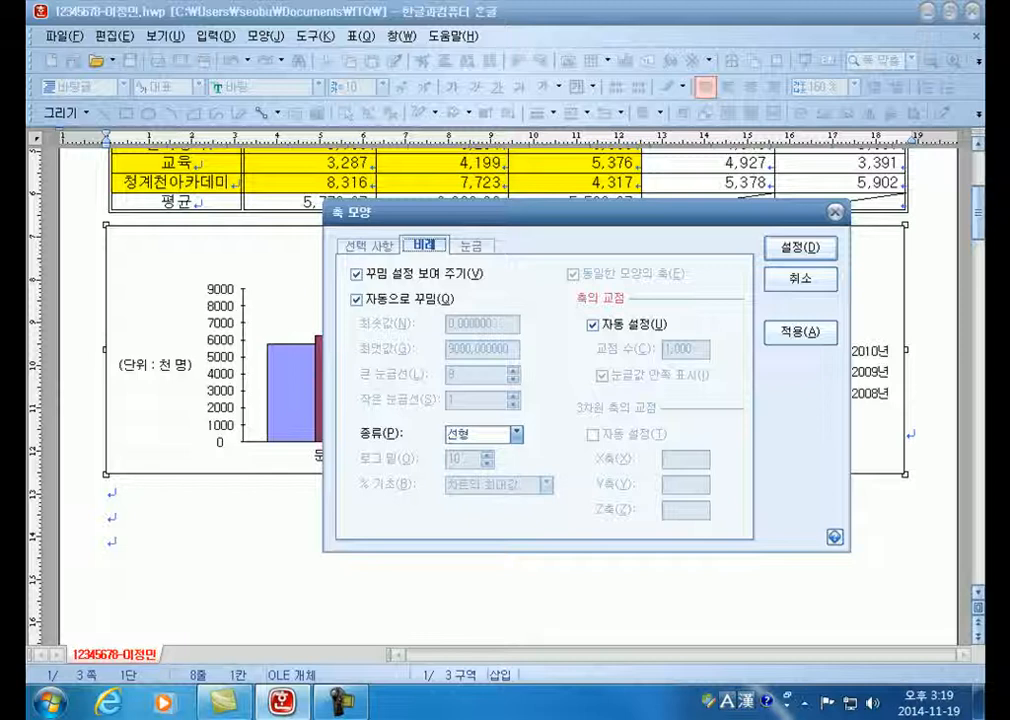
{"action": "left_click", "coordinate": [357, 298]}
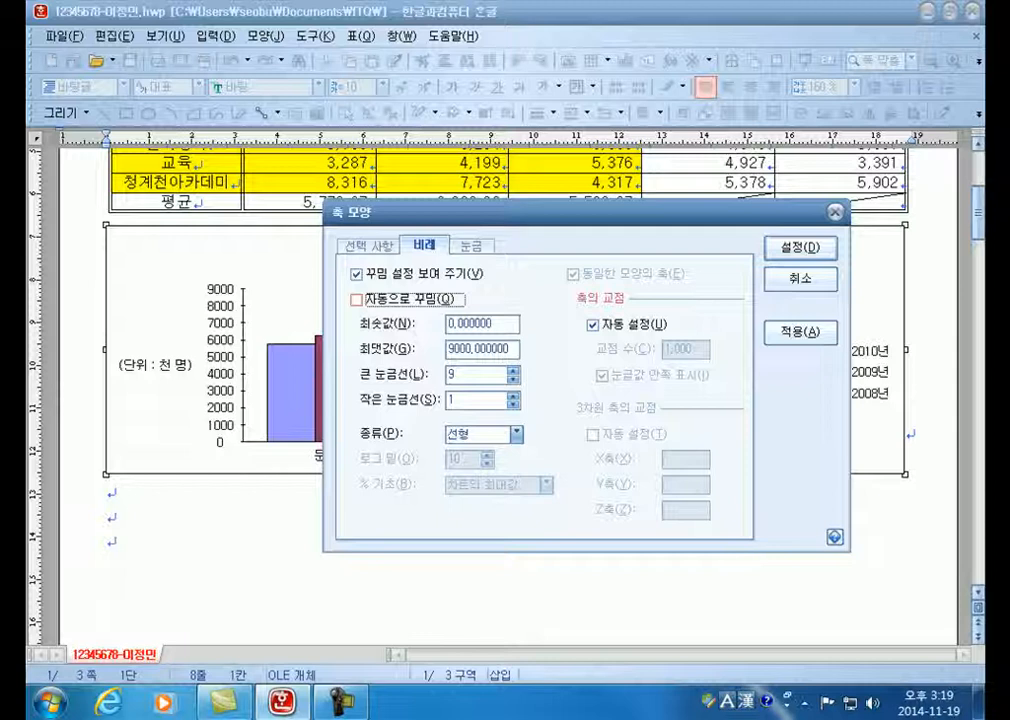
{"action": "left_click", "coordinate": [484, 324]}
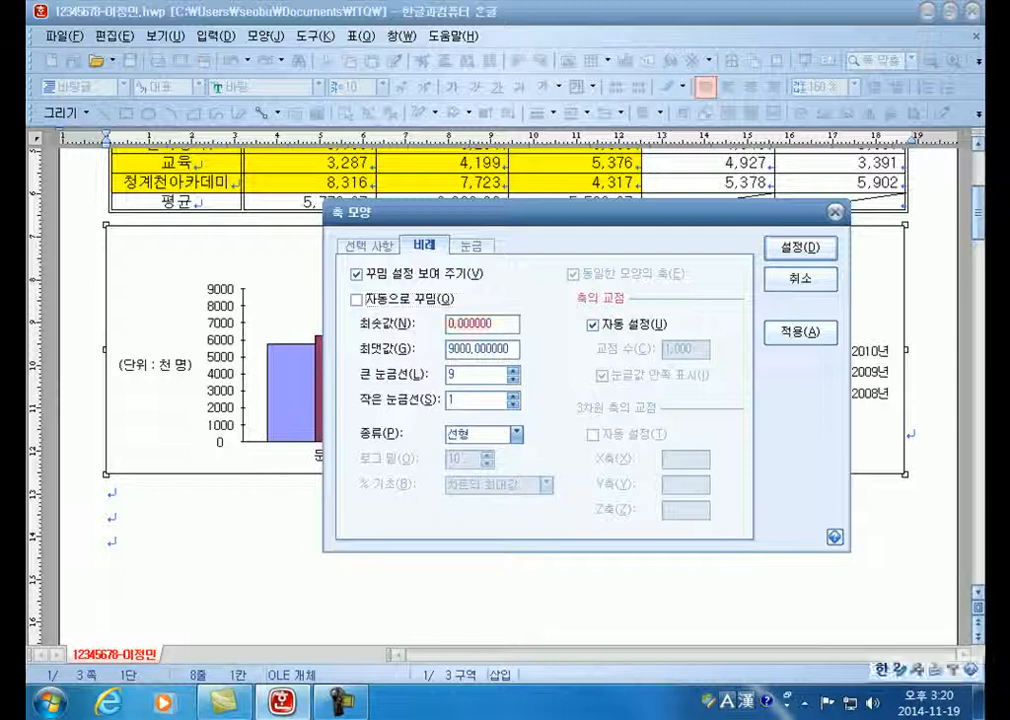
{"action": "key", "text": "Tab"}
{"action": "type", "text": "10000"}
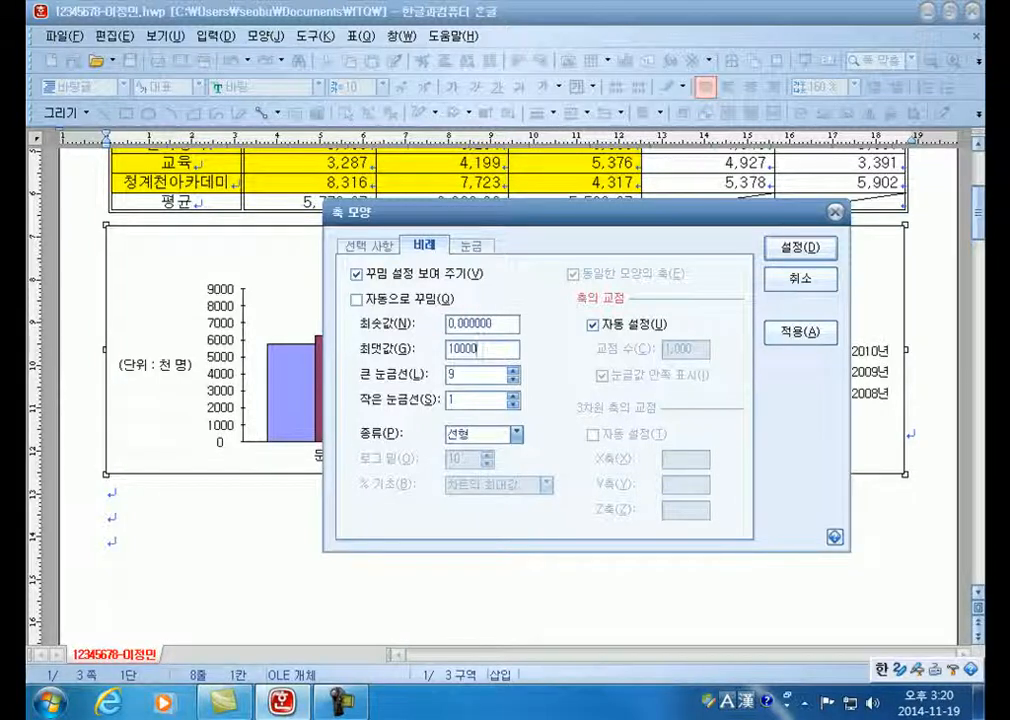
{"action": "key", "text": "Tab"}
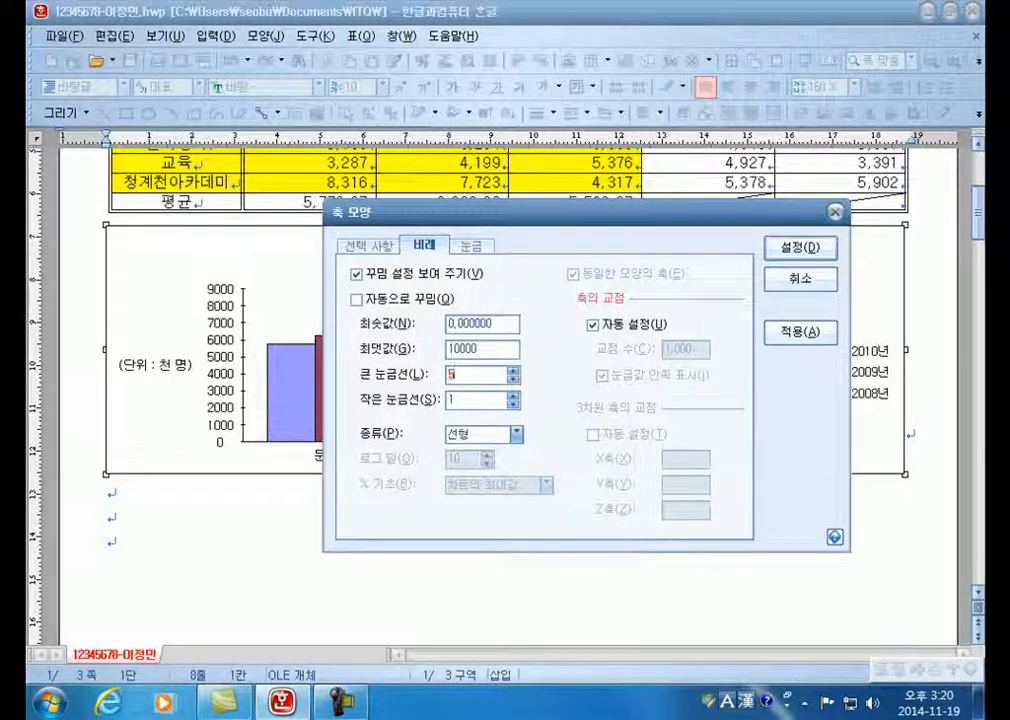
{"action": "key", "text": "Return"}
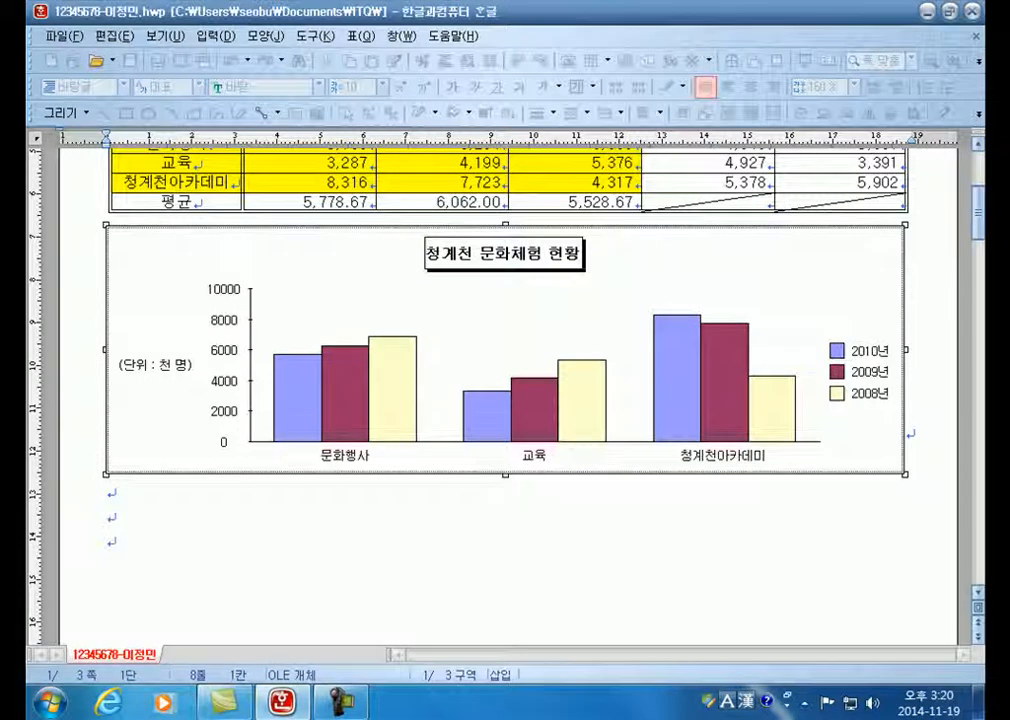
Turn automatic scaling back on for the chart's 값 (Y) 축.
{"action": "right_click", "coordinate": [232, 291]}
{"action": "left_click", "coordinate": [223, 289]}
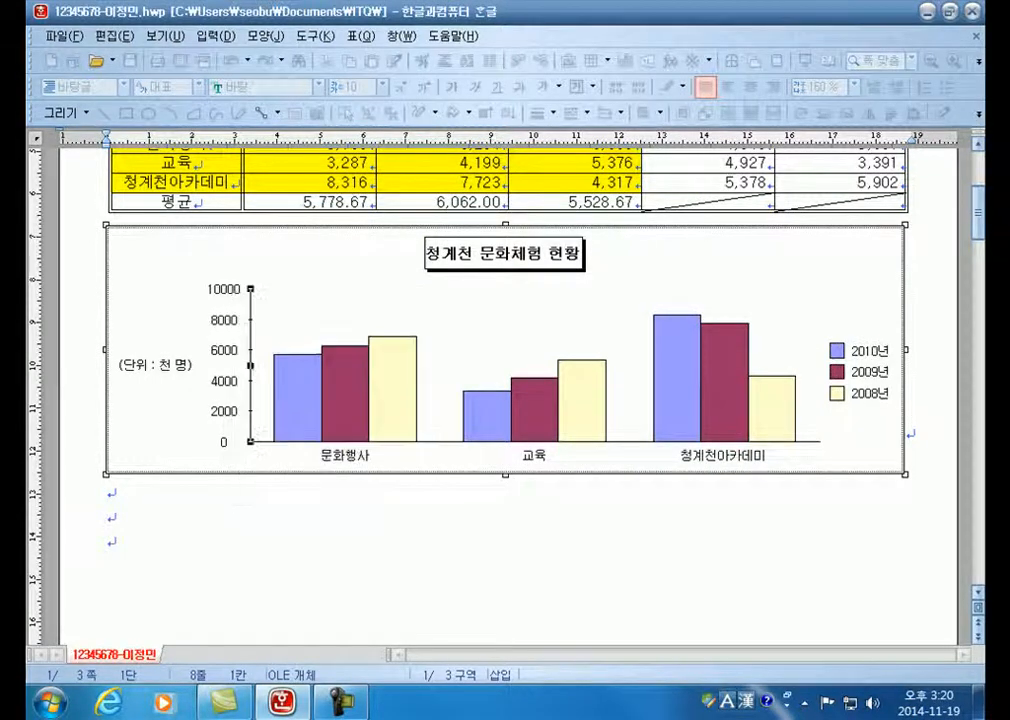
{"action": "right_click", "coordinate": [223, 289]}
{"action": "mouse_move", "coordinate": [270, 371]}
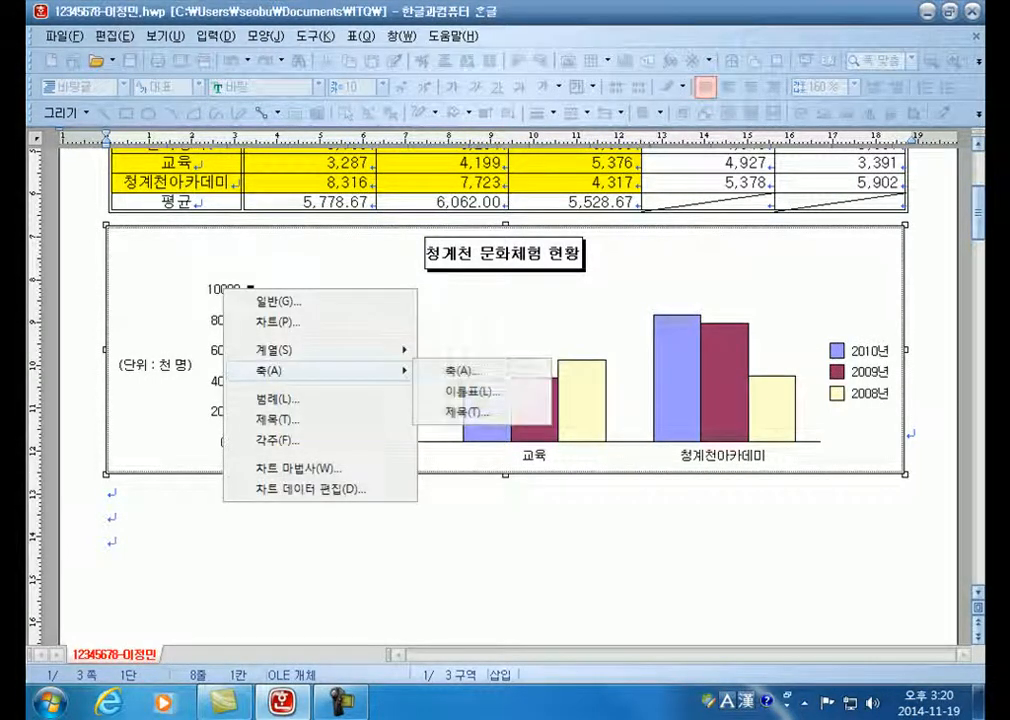
{"action": "left_click", "coordinate": [464, 371]}
{"action": "left_click", "coordinate": [408, 353]}
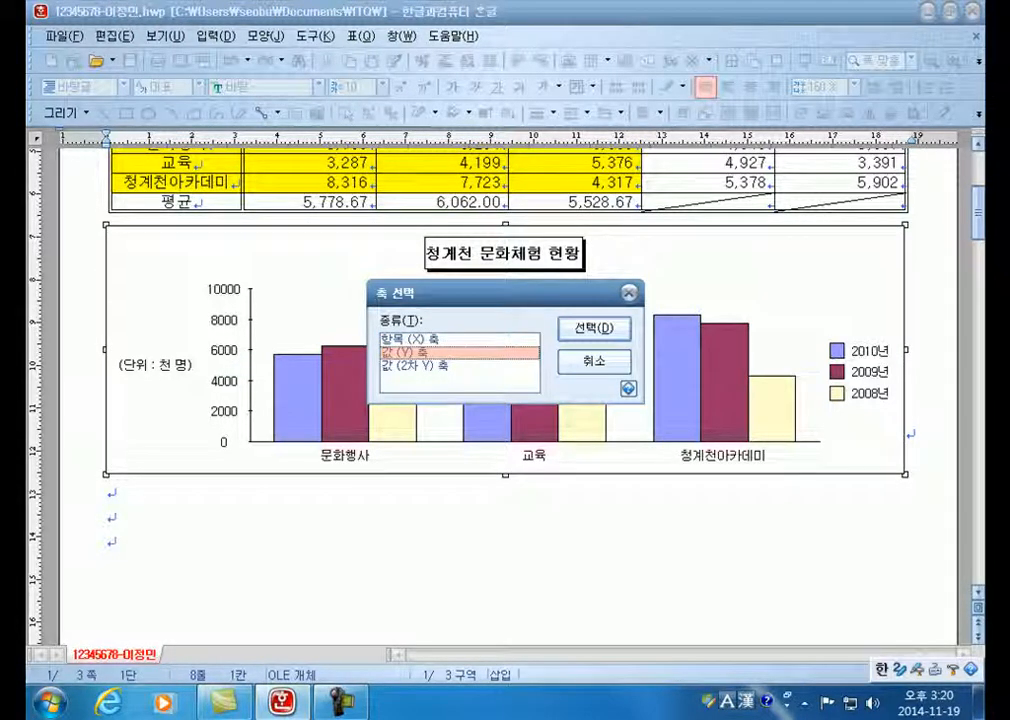
{"action": "left_click", "coordinate": [594, 328]}
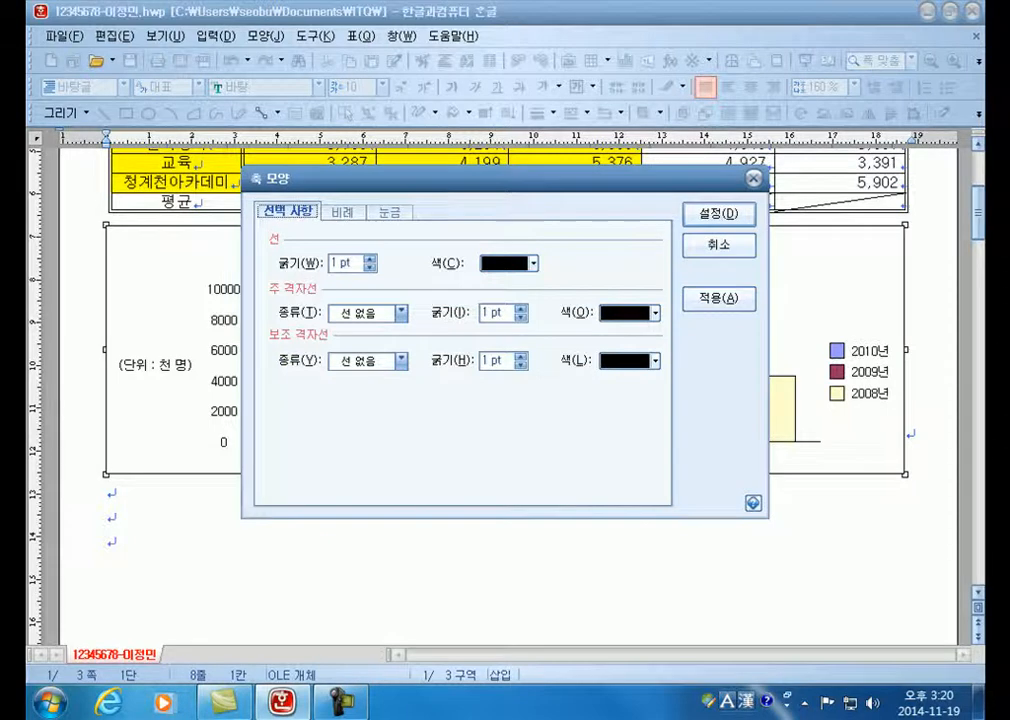
{"action": "left_click", "coordinate": [342, 212]}
{"action": "left_click_drag", "start_coordinate": [390, 178], "coordinate": [416, 157]}
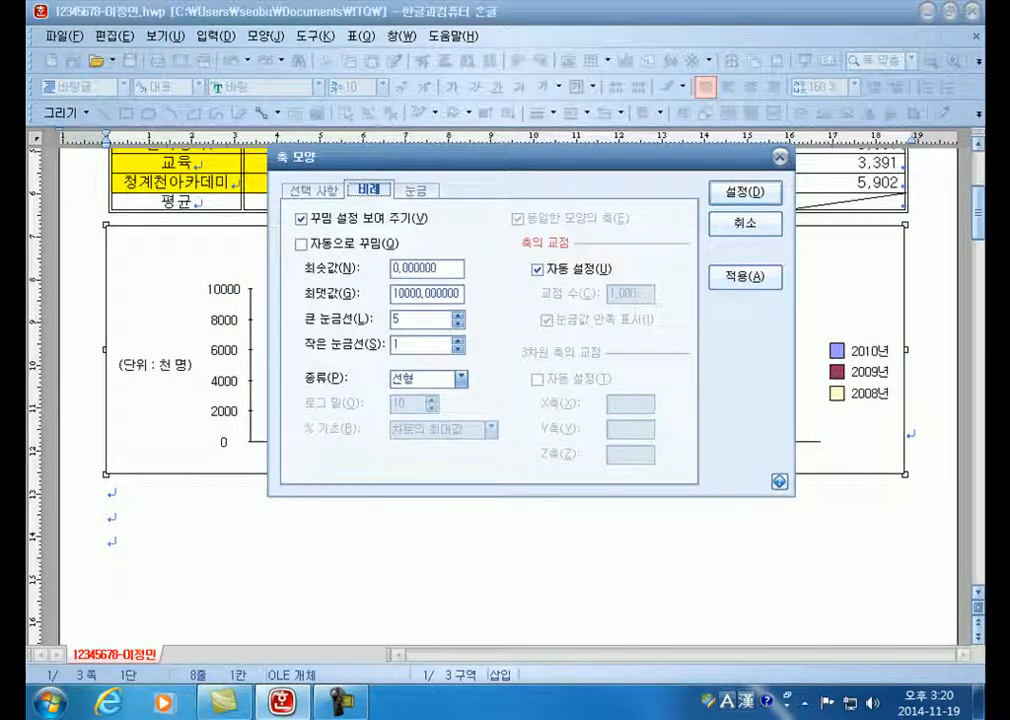
{"action": "left_click", "coordinate": [302, 244]}
{"action": "left_click", "coordinate": [745, 192]}
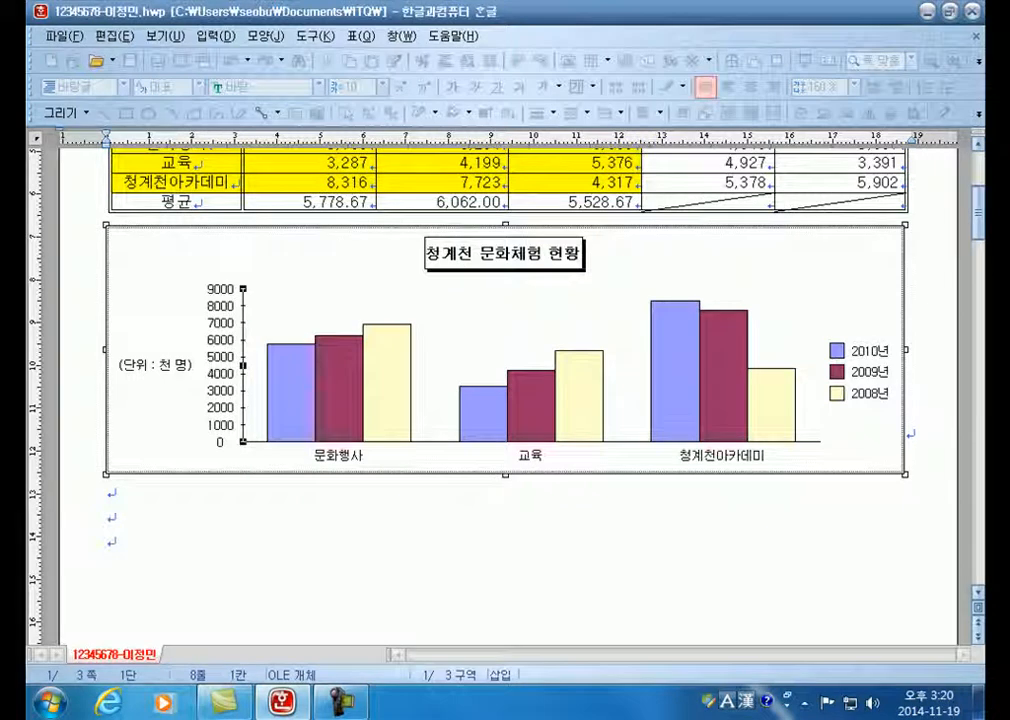
Reopen the scale settings of the chart's 값 (Y) 축 and turn off automatic scaling.
{"action": "right_click", "coordinate": [225, 342]}
{"action": "mouse_move", "coordinate": [300, 423]}
{"action": "left_click", "coordinate": [463, 423]}
{"action": "left_click", "coordinate": [405, 352]}
{"action": "left_click", "coordinate": [594, 328]}
{"action": "left_click", "coordinate": [343, 211]}
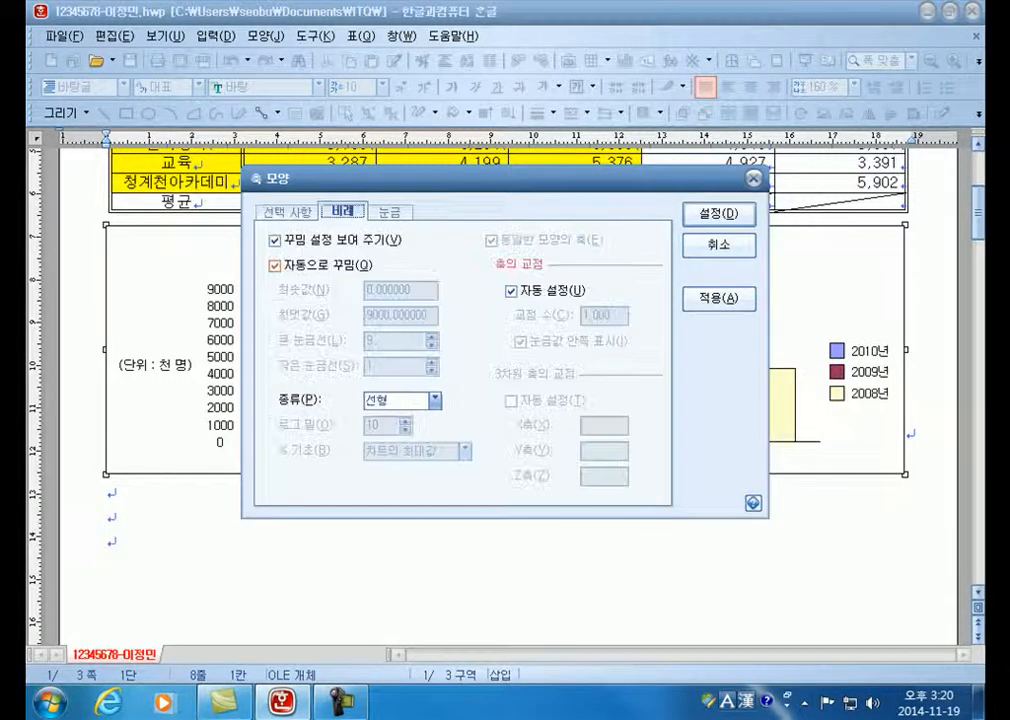
{"action": "left_click", "coordinate": [275, 265]}
{"action": "left_click_drag", "start_coordinate": [430, 179], "coordinate": [466, 132]}
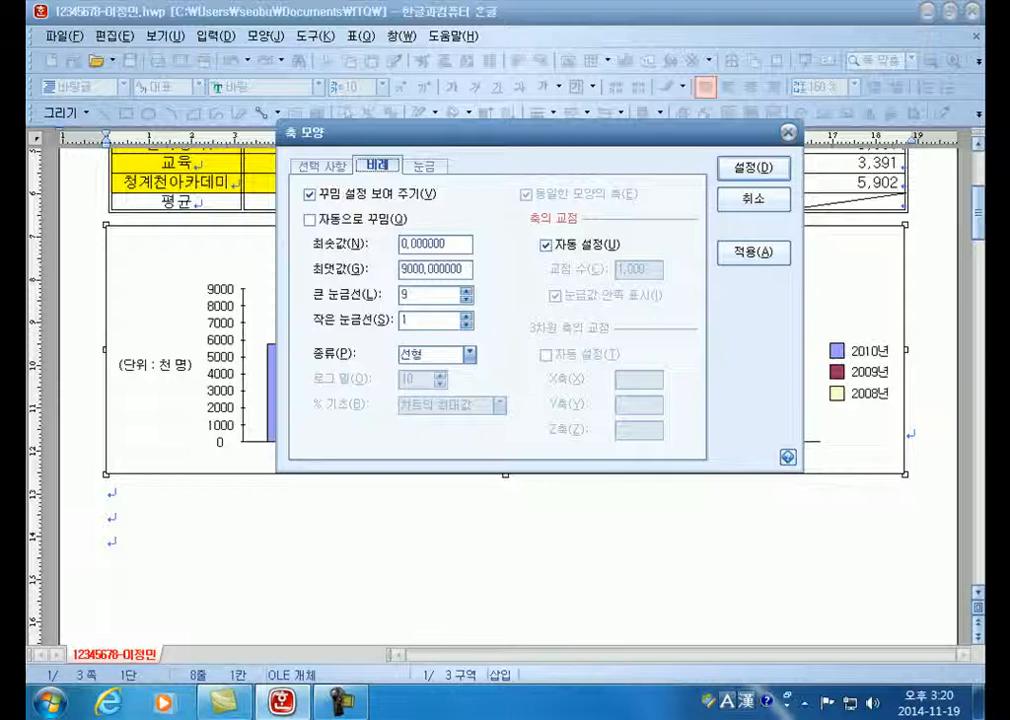
{"action": "left_click", "coordinate": [310, 219]}
{"action": "left_click", "coordinate": [310, 219]}
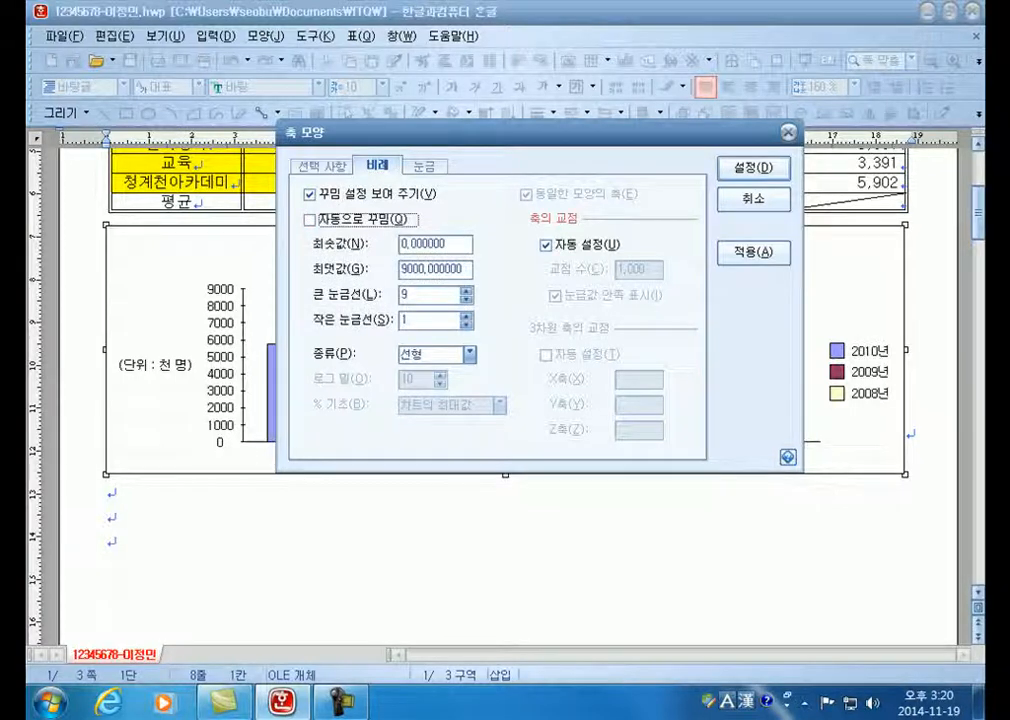
Set the Y axis minimum to 0, maximum to 10000 and major gridlines to 5, and leave chart editing.
{"action": "key", "text": "Tab"}
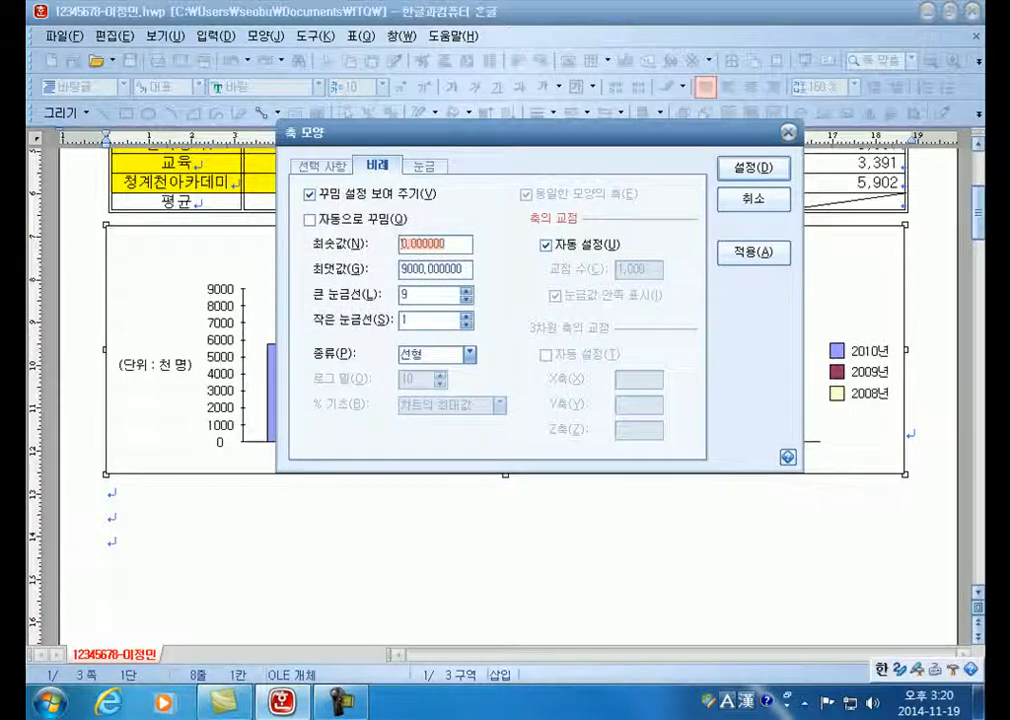
{"action": "type", "text": "0"}
{"action": "key", "text": "Tab"}
{"action": "type", "text": "1"}
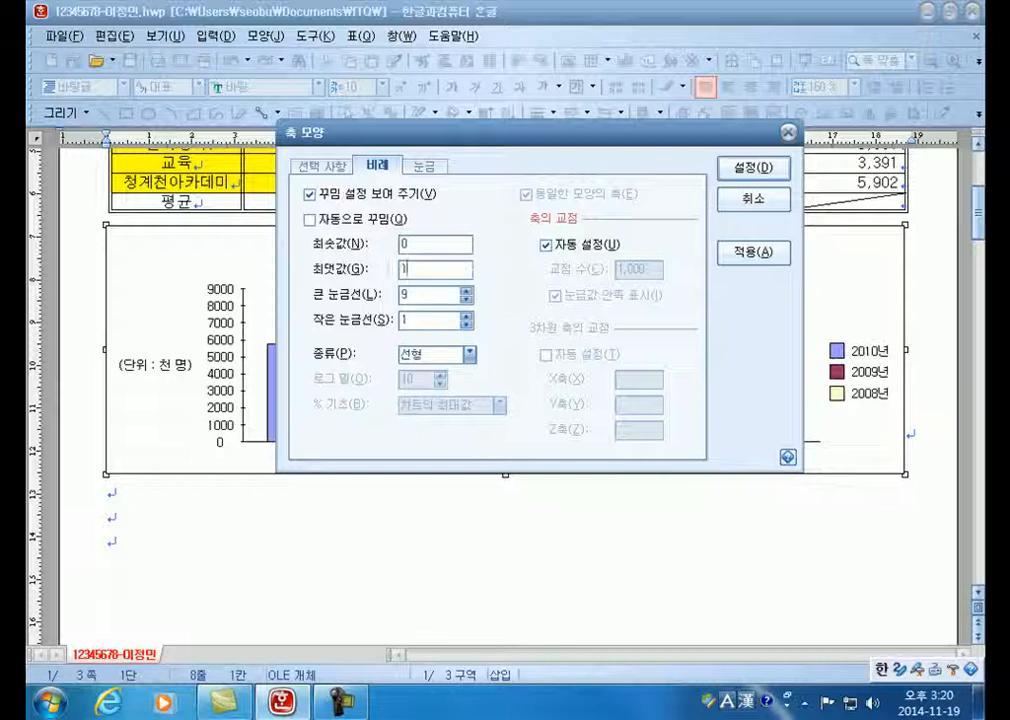
{"action": "type", "text": "0000"}
{"action": "key", "text": "Tab"}
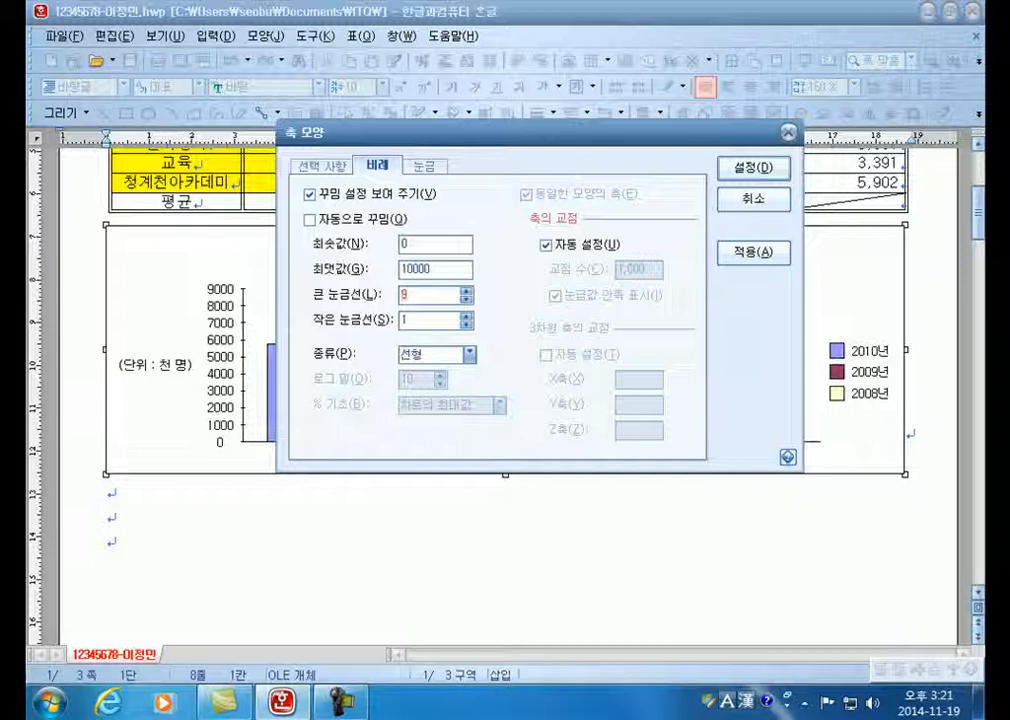
{"action": "type", "text": "5"}
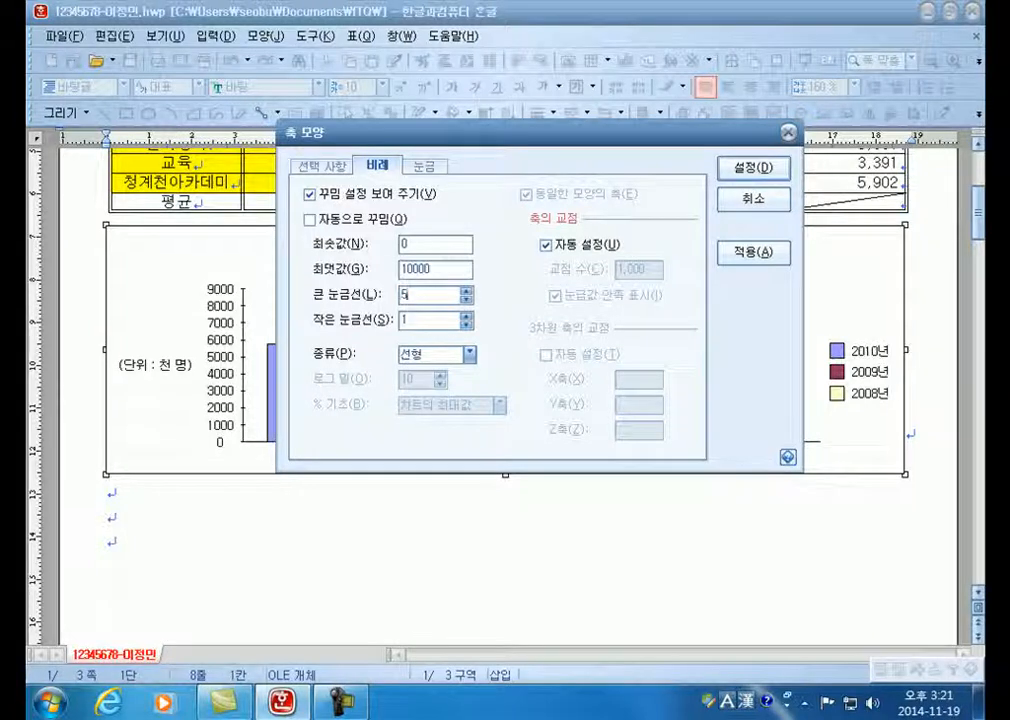
{"action": "key", "text": "Return"}
{"action": "key", "text": "Escape"}
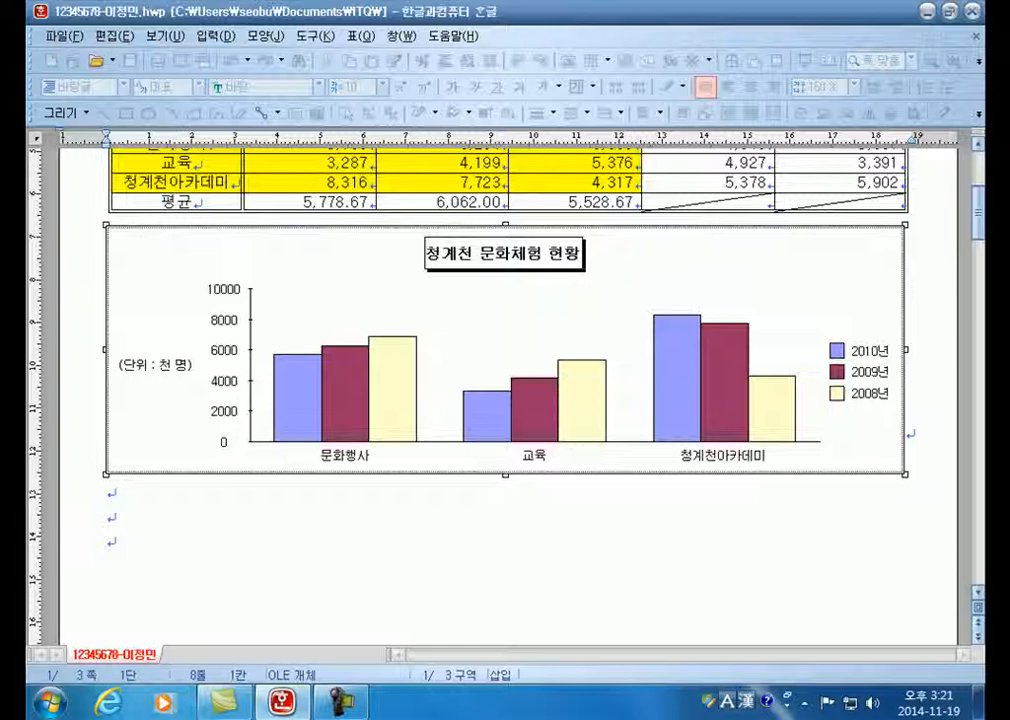
{"action": "key", "text": "Escape"}
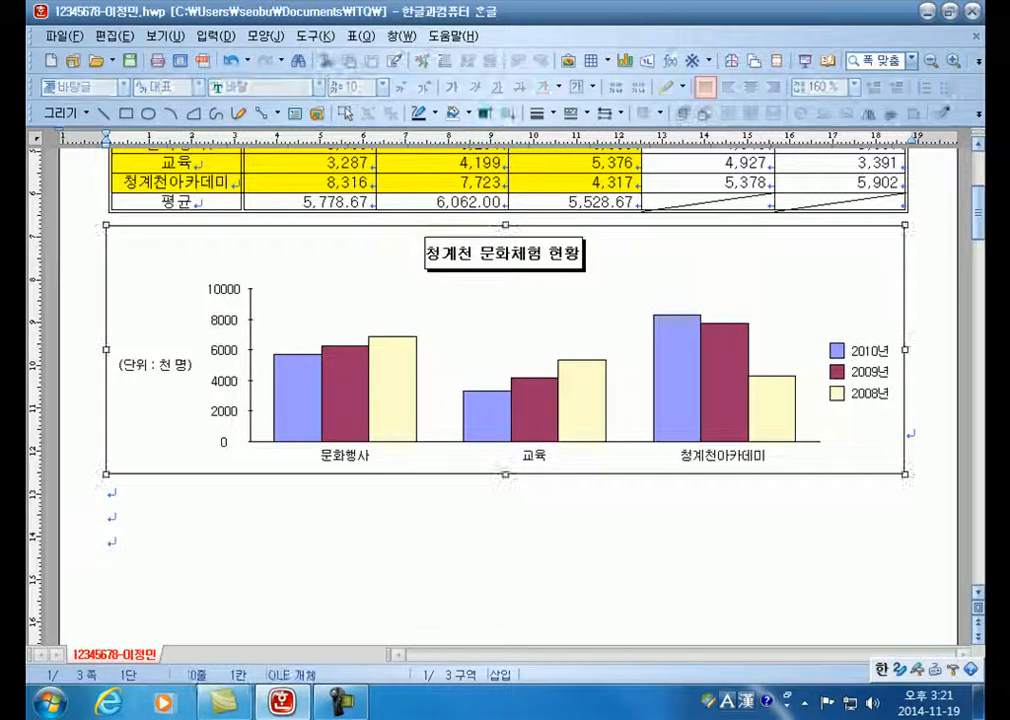
Adjust the chart's lower edge so that the chart is about 5 cm tall.
{"action": "left_click_drag", "start_coordinate": [505, 474], "coordinate": [505, 410]}
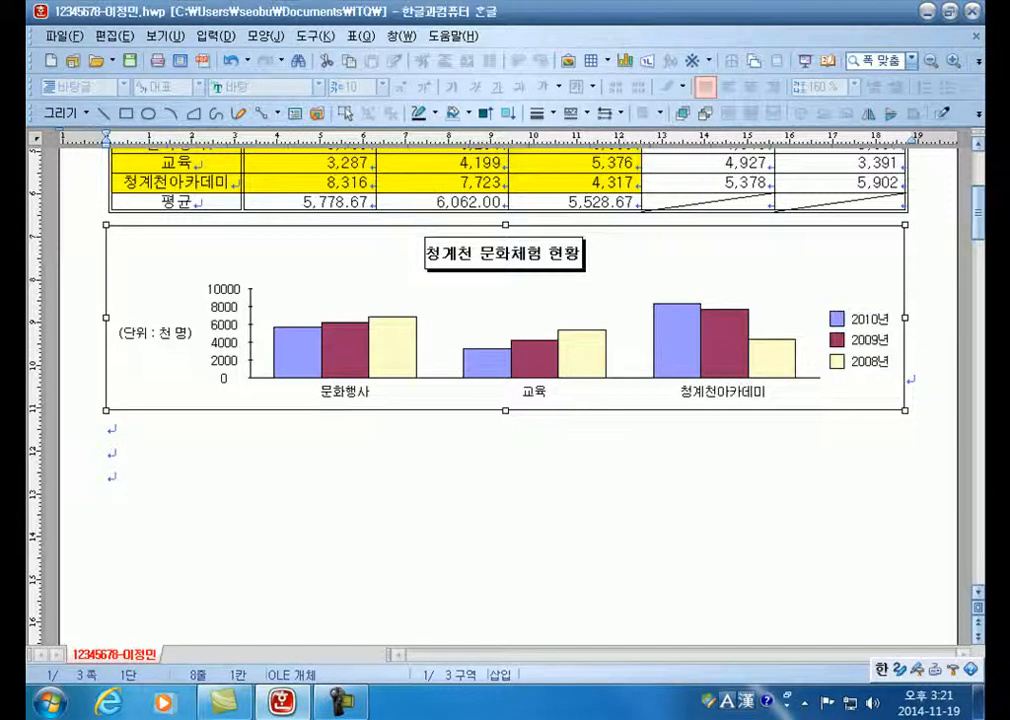
{"action": "left_click_drag", "start_coordinate": [505, 410], "coordinate": [505, 370]}
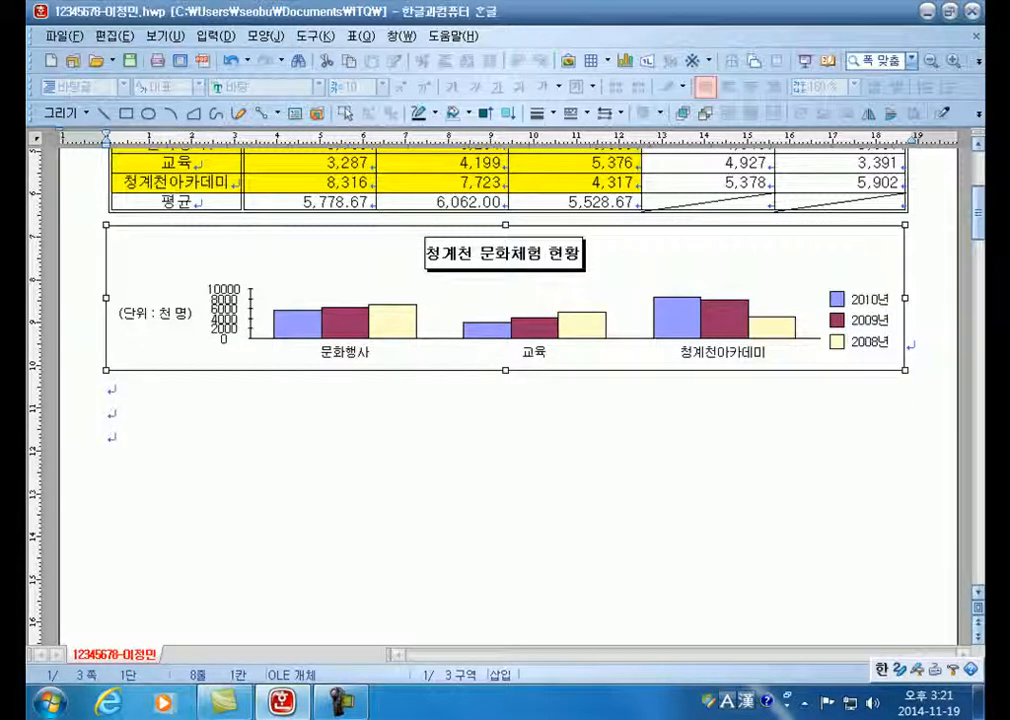
{"action": "left_click_drag", "start_coordinate": [505, 370], "coordinate": [505, 453]}
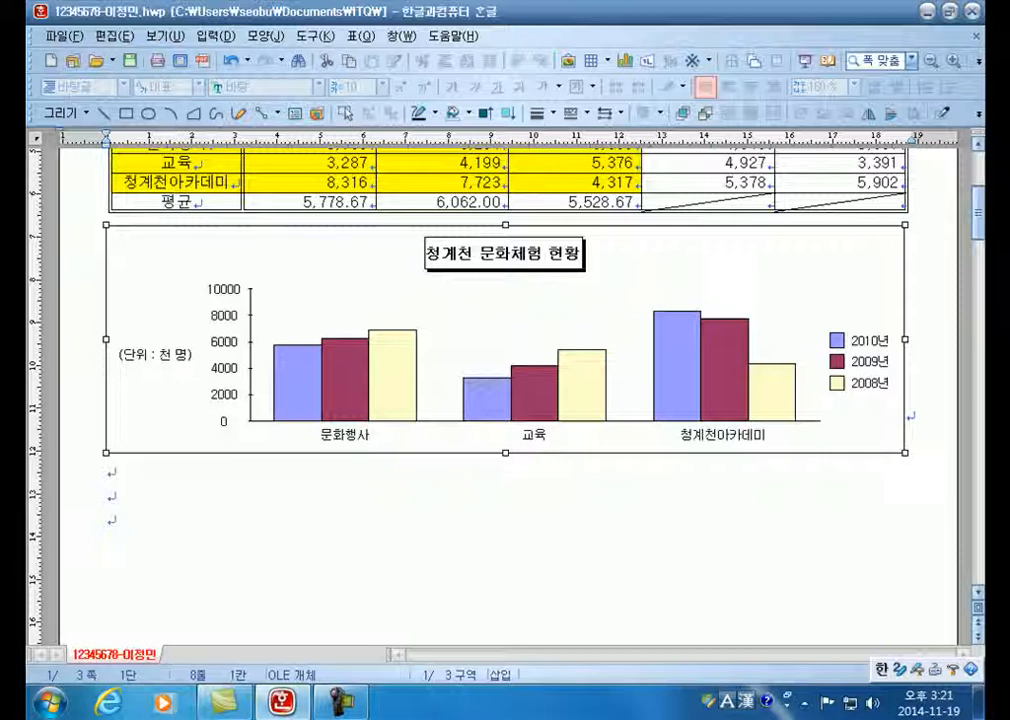
{"action": "left_click_drag", "start_coordinate": [505, 453], "coordinate": [505, 441]}
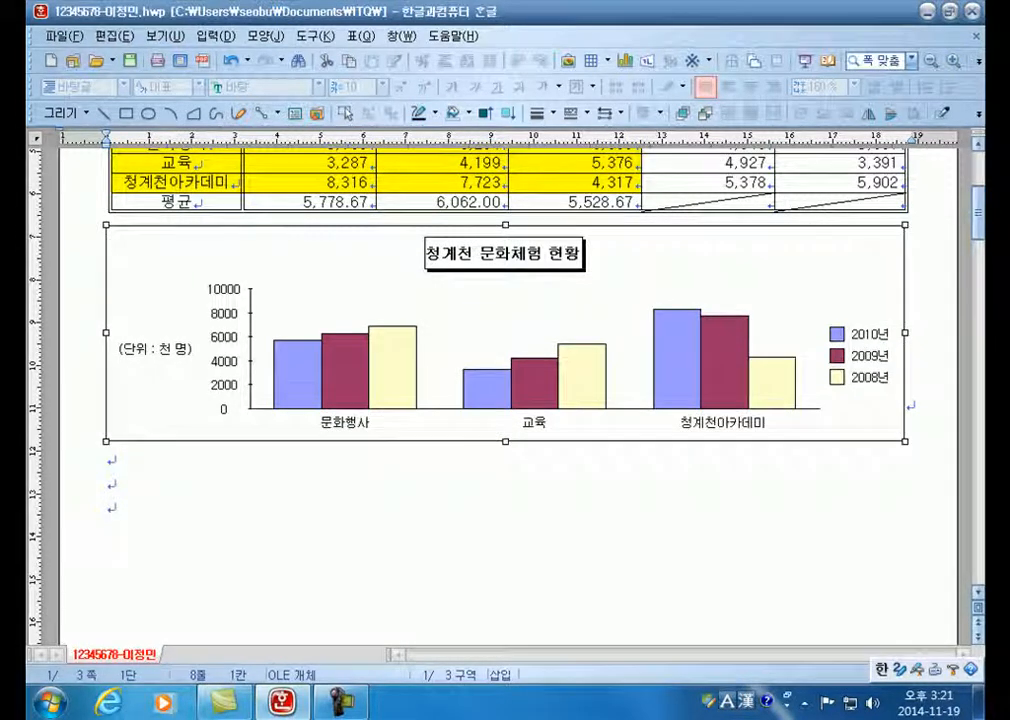
Edit the chart and stretch its legend slightly upward to space out the year entries.
{"action": "double_click", "coordinate": [505, 335]}
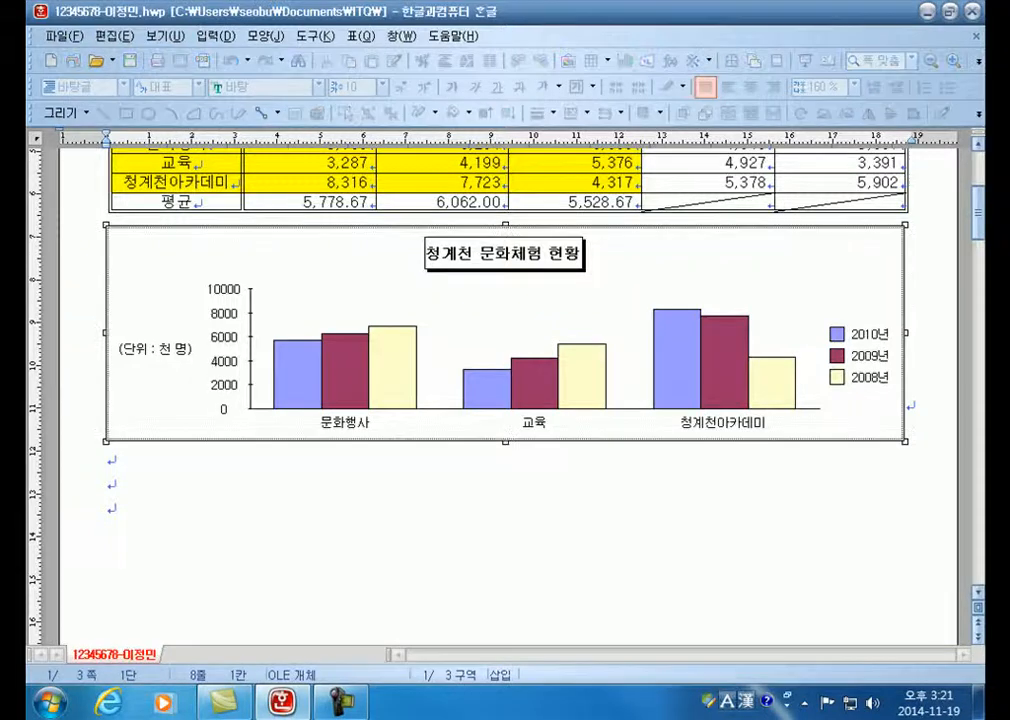
{"action": "double_click", "coordinate": [860, 356]}
{"action": "key", "text": "Escape"}
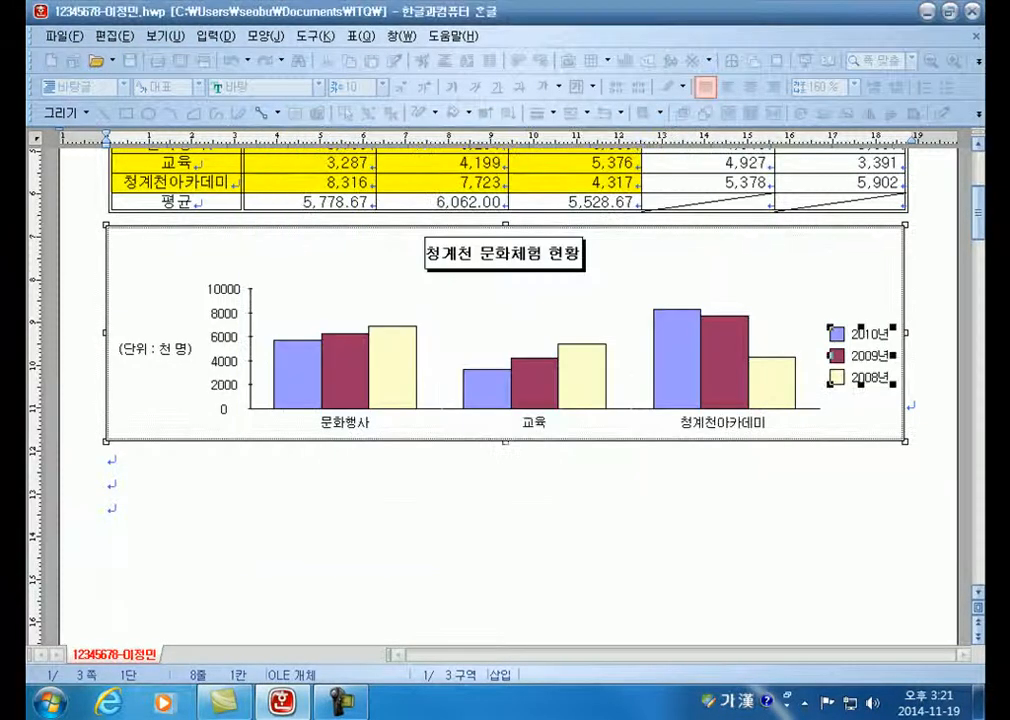
{"action": "mouse_move", "coordinate": [860, 327]}
{"action": "left_mouse_down"}
{"action": "mouse_move", "coordinate": [860, 277]}
{"action": "mouse_move", "coordinate": [860, 349]}
{"action": "mouse_move", "coordinate": [861, 316]}
{"action": "left_mouse_up"}
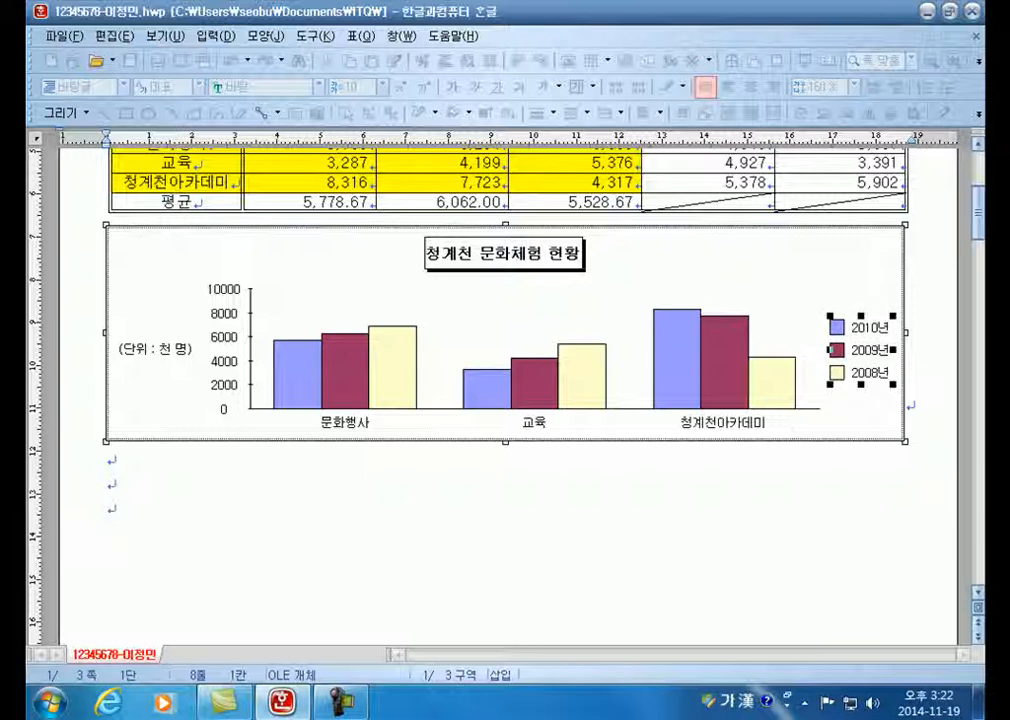
{"action": "left_click", "coordinate": [650, 280]}
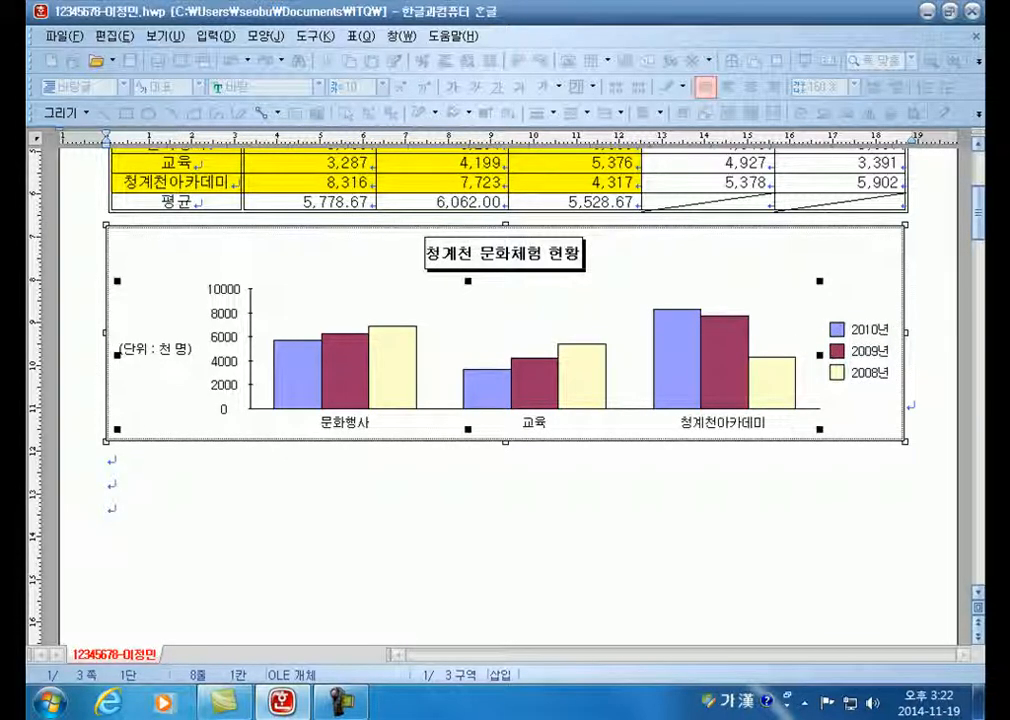
{"action": "key", "text": "Escape"}
Insert a new chart from the yellow table cells, covering 구분 through 2008년 and down to the 청계천아카데미 row.
{"action": "scroll", "coordinate": [500, 400], "scroll_direction": "up", "scroll_amount": 5}
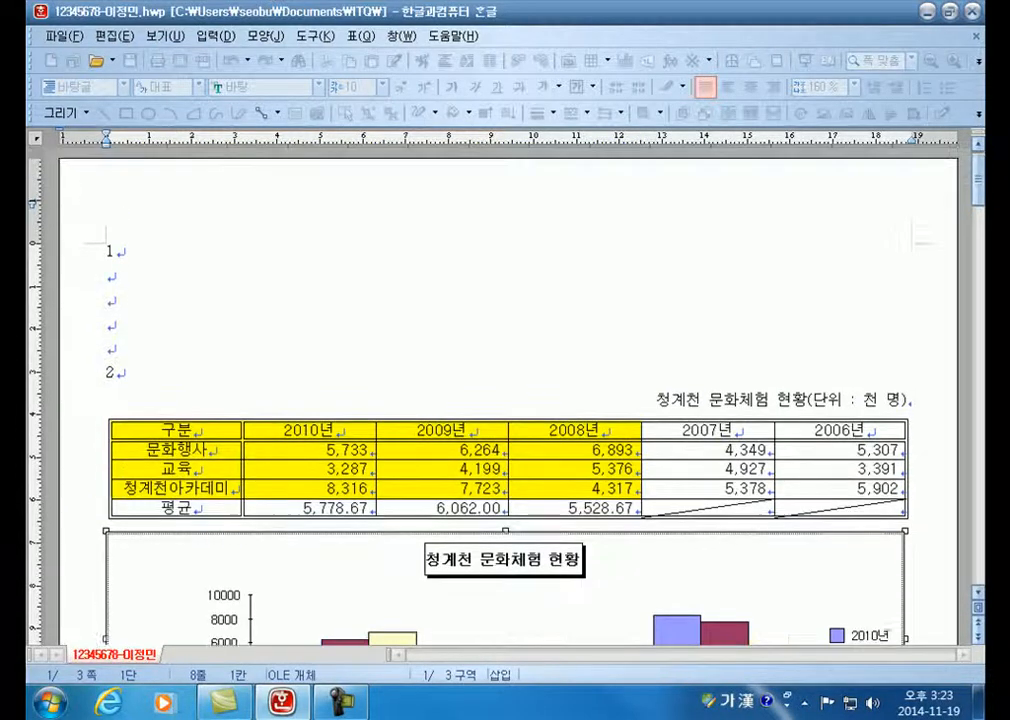
{"action": "left_click_drag", "start_coordinate": [175, 430], "coordinate": [574, 488]}
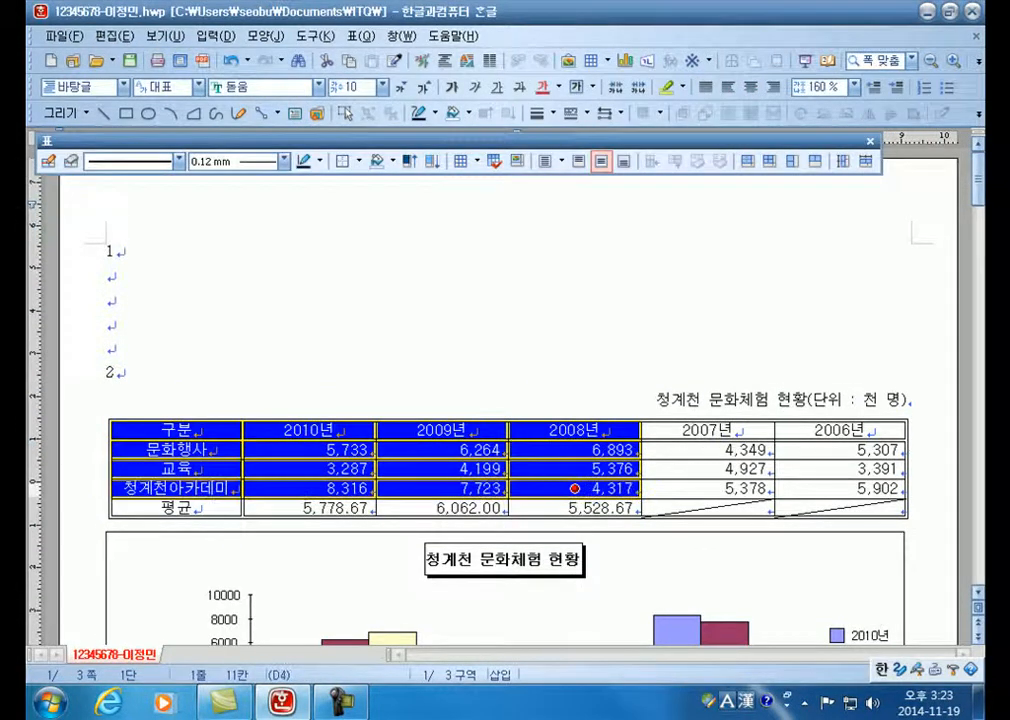
{"action": "left_click", "coordinate": [401, 36]}
{"action": "mouse_move", "coordinate": [361, 36]}
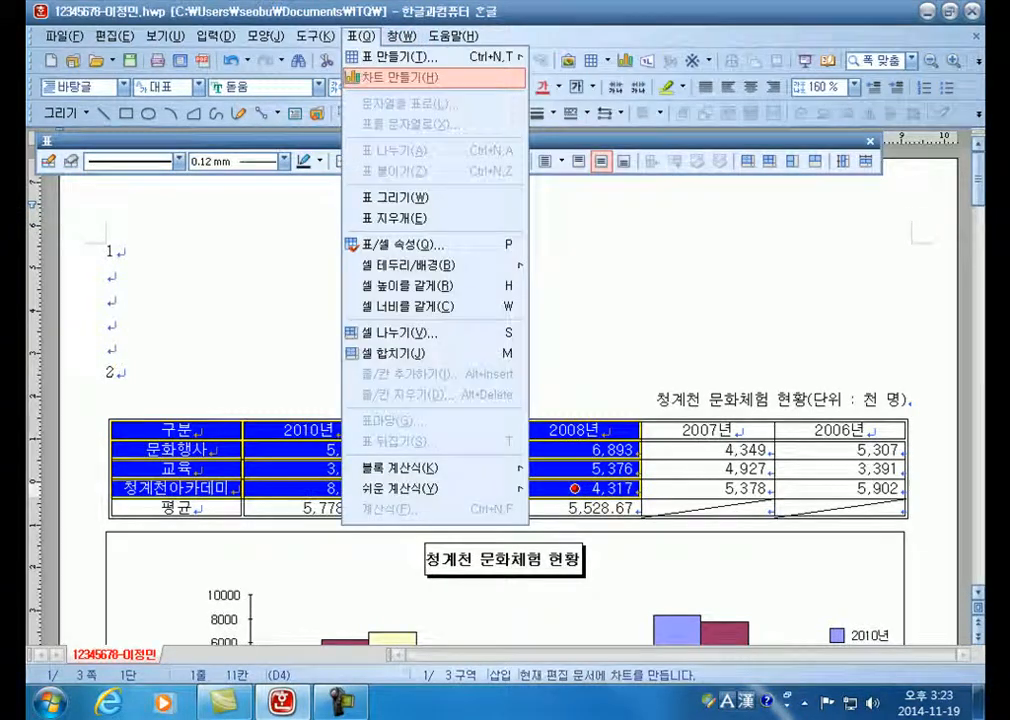
{"action": "left_click", "coordinate": [453, 36]}
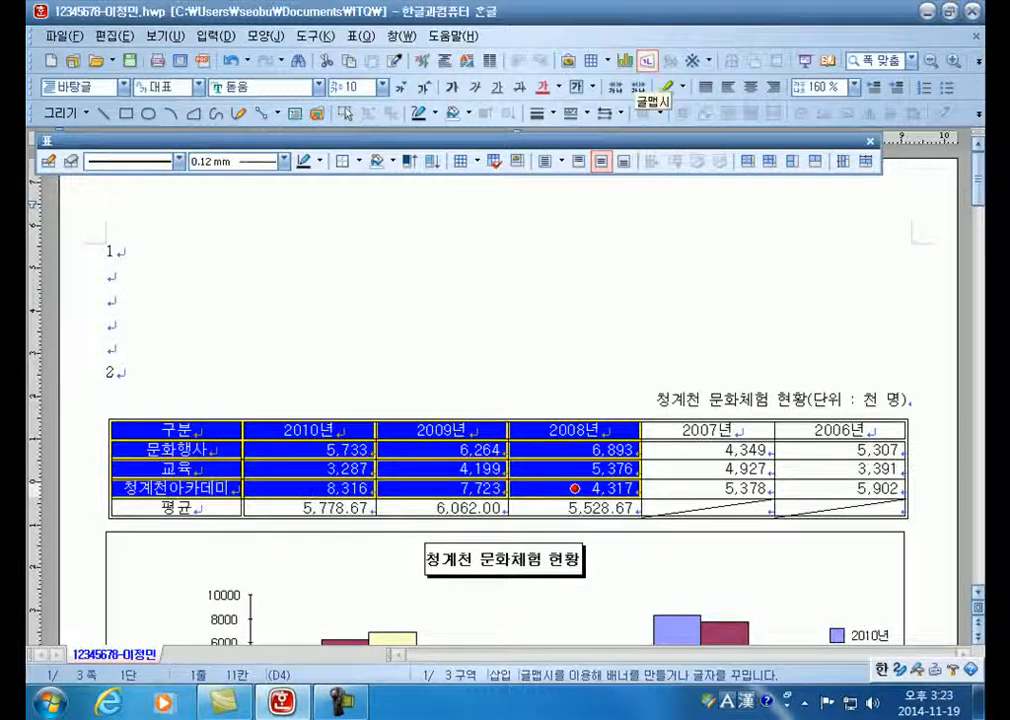
{"action": "left_click", "coordinate": [361, 36]}
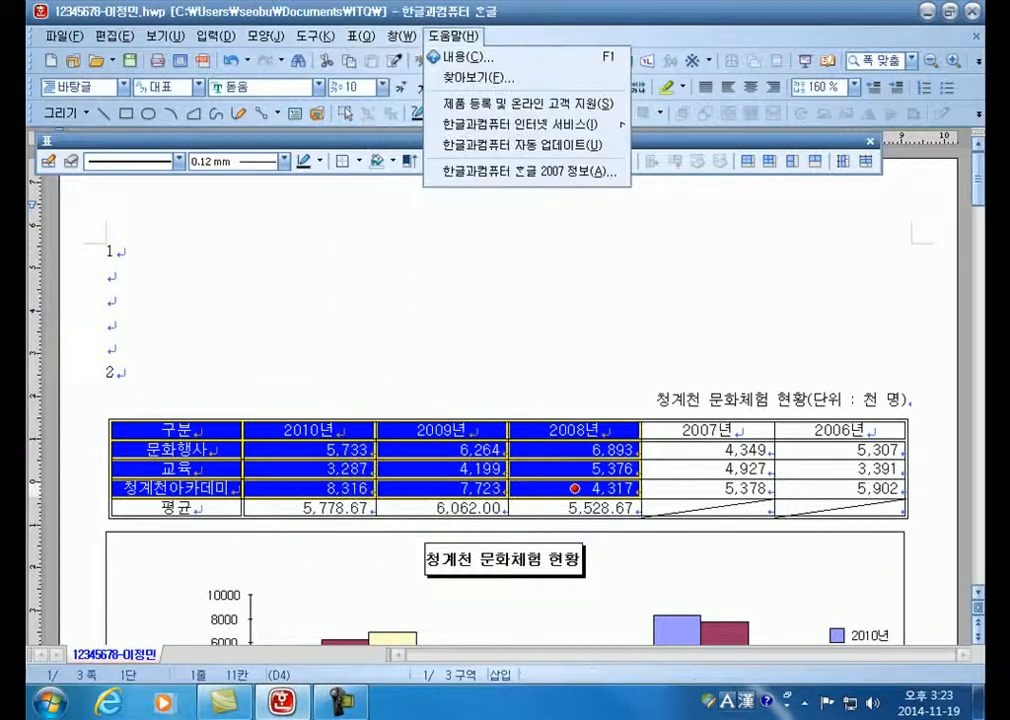
{"action": "key", "text": "Escape"}
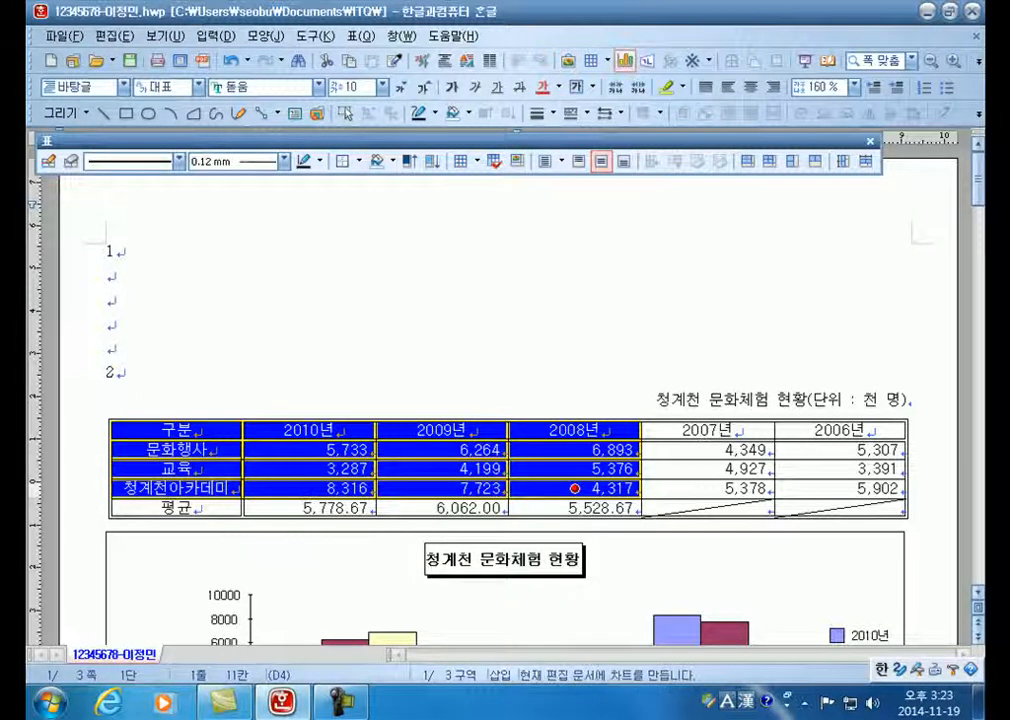
{"action": "left_click", "coordinate": [625, 60]}
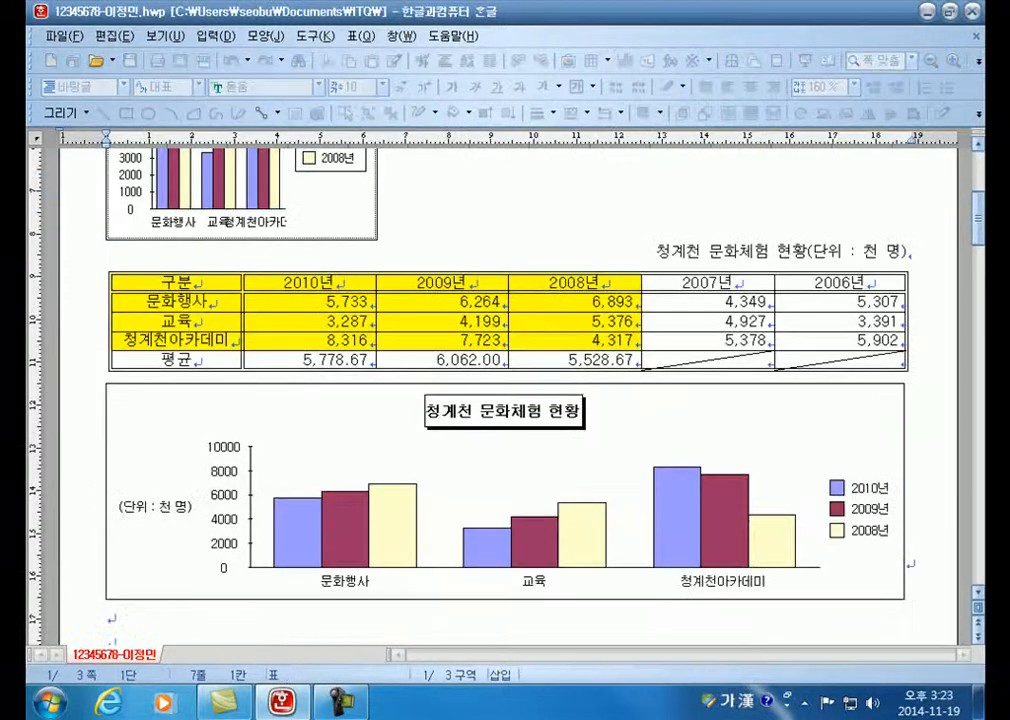
Check the new chart's values in the chart data editor and close it.
{"action": "scroll", "coordinate": [508, 396], "scroll_direction": "up", "scroll_amount": 1}
{"action": "right_click", "coordinate": [324, 268]}
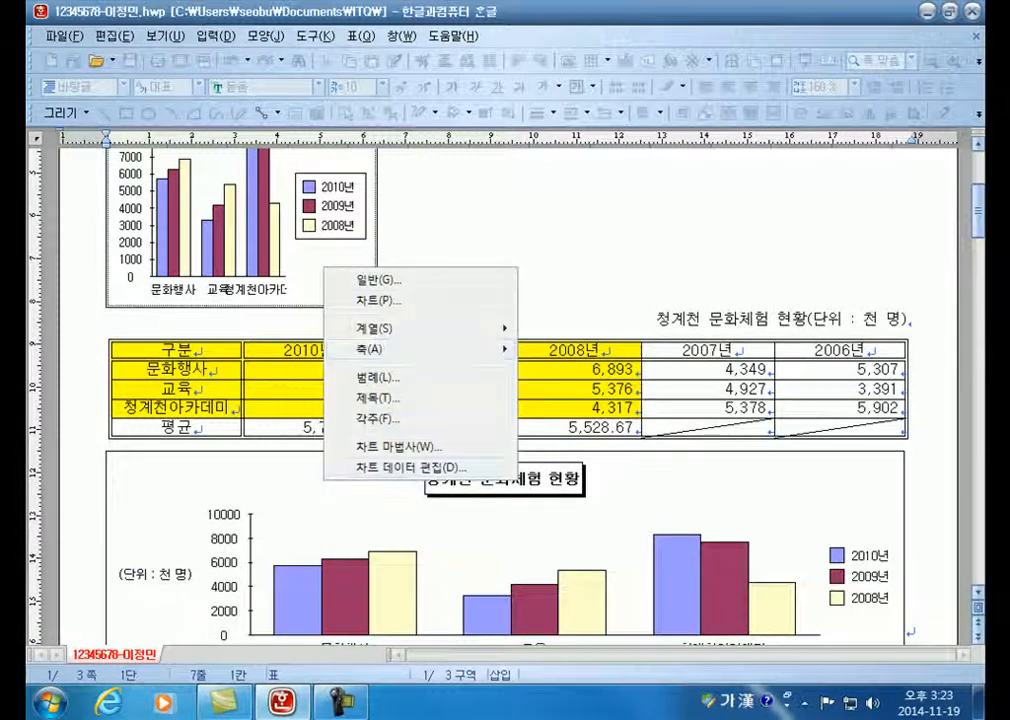
{"action": "left_click", "coordinate": [410, 468]}
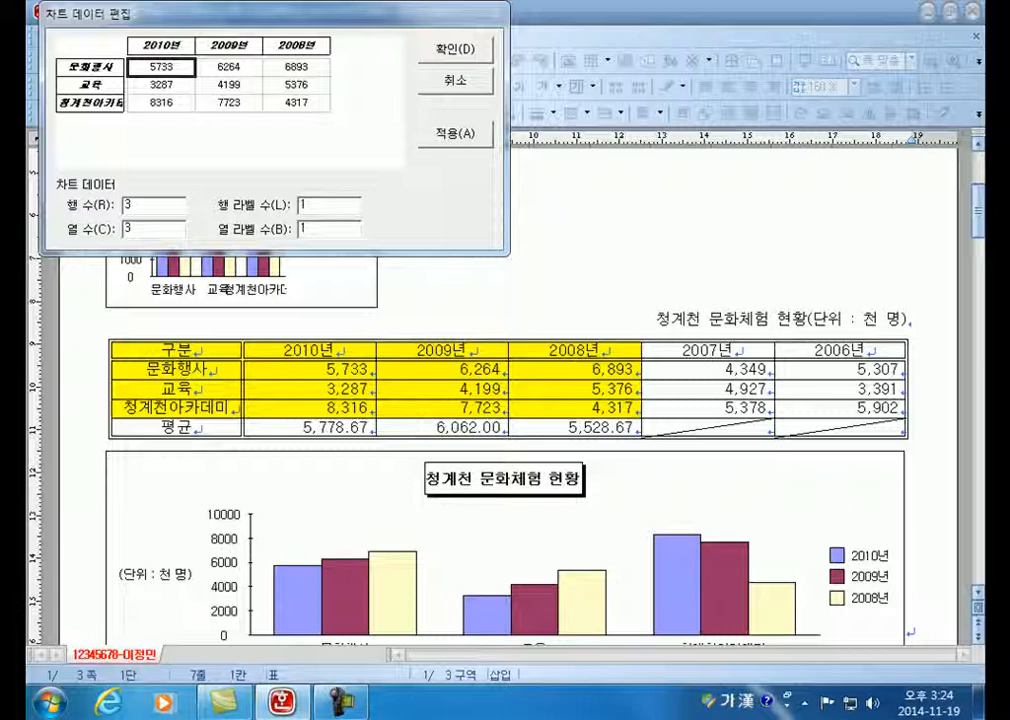
{"action": "key", "text": "Return"}
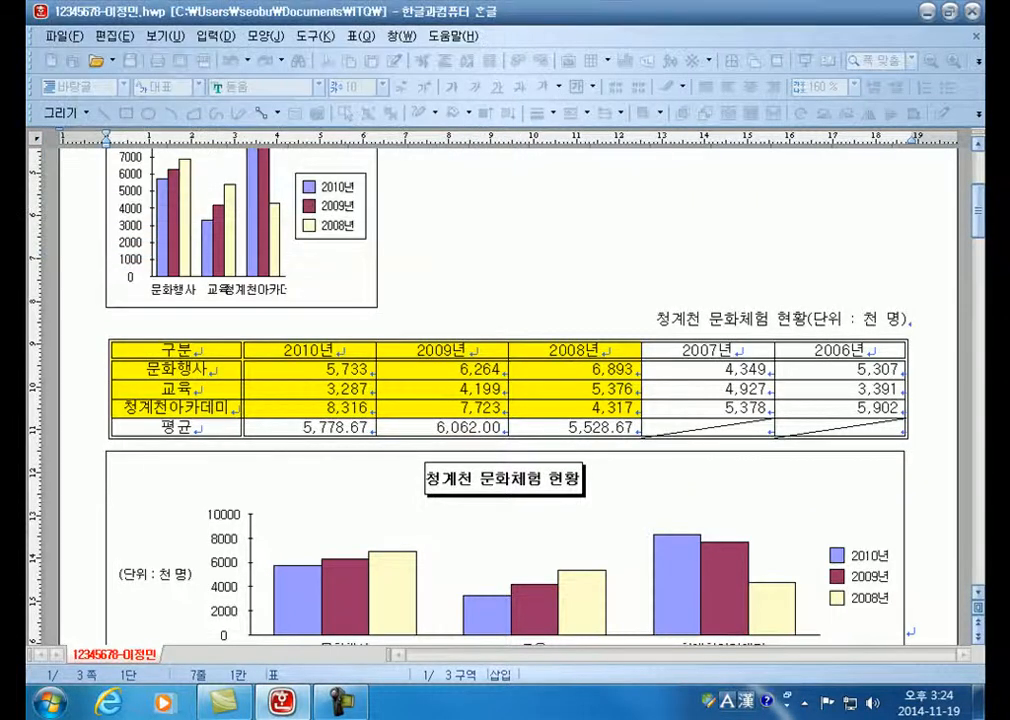
Select the yellow table cells together with the non-adjacent 2006년 cells, down to the 청계천아카데미 row.
{"action": "left_click_drag", "start_coordinate": [840, 350], "coordinate": [840, 408]}
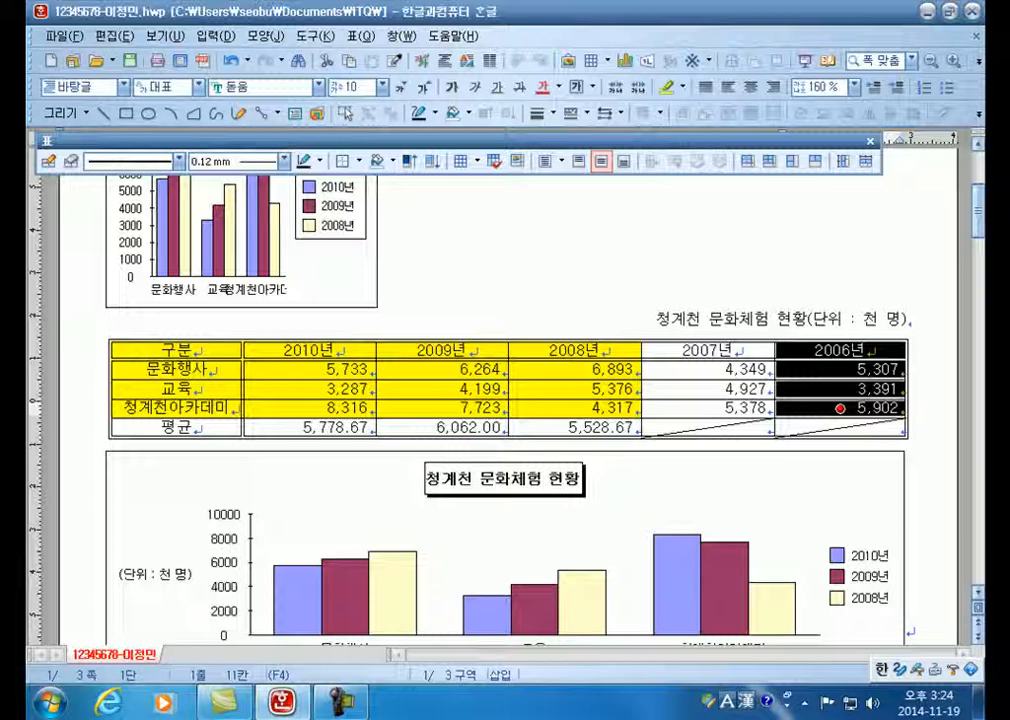
{"action": "left_click_drag", "start_coordinate": [176, 350], "coordinate": [575, 408]}
{"action": "left_click_drag", "start_coordinate": [840, 350], "coordinate": [840, 408]}
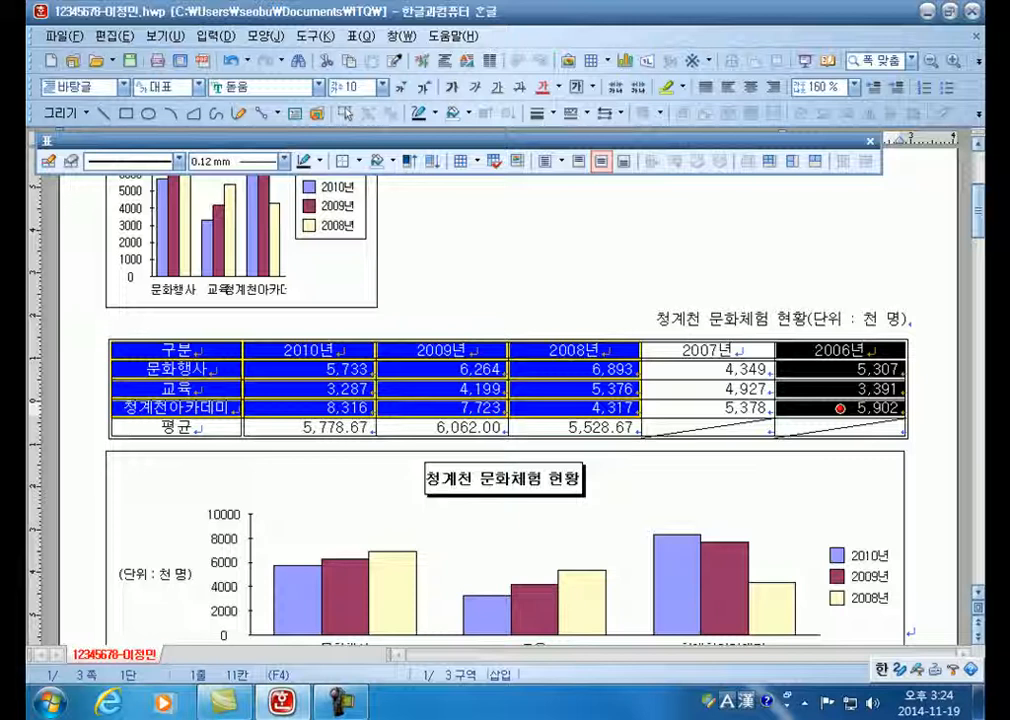
Review the small chart's rows and columns in the chart data editor and leave it without changes.
{"action": "left_click", "coordinate": [297, 270]}
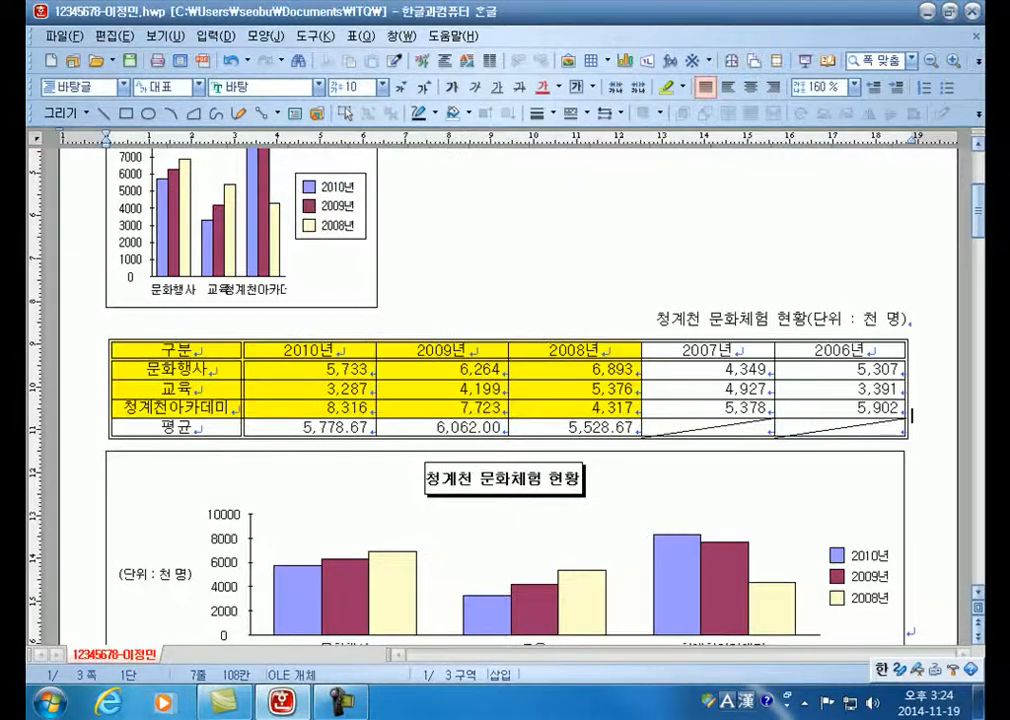
{"action": "right_click", "coordinate": [297, 270]}
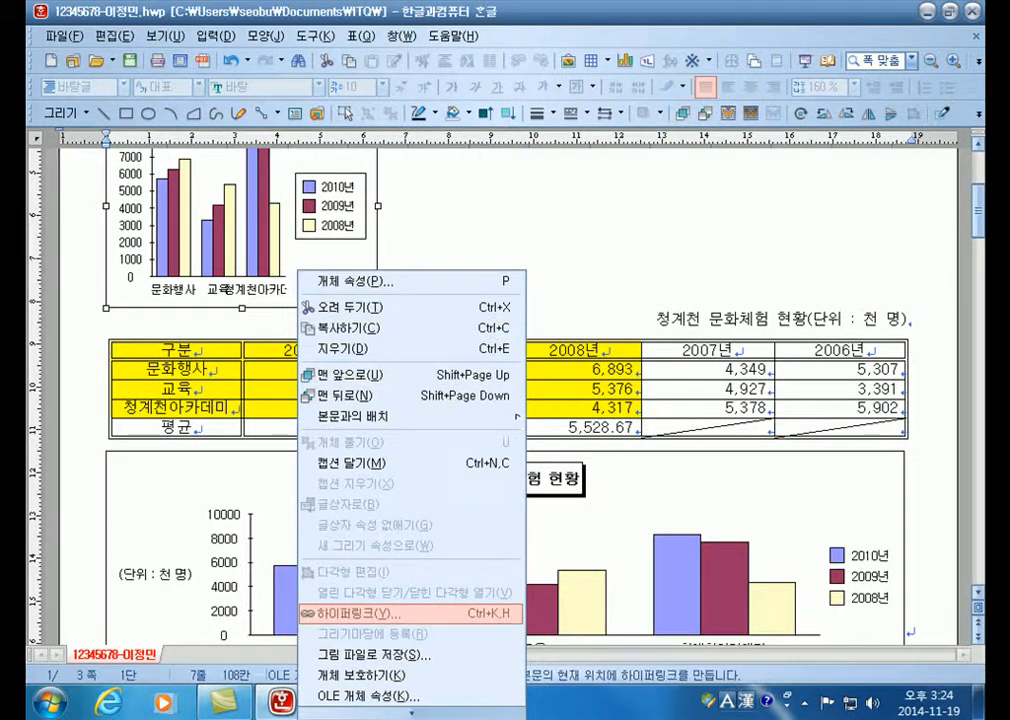
{"action": "double_click", "coordinate": [300, 254]}
{"action": "right_click", "coordinate": [300, 254]}
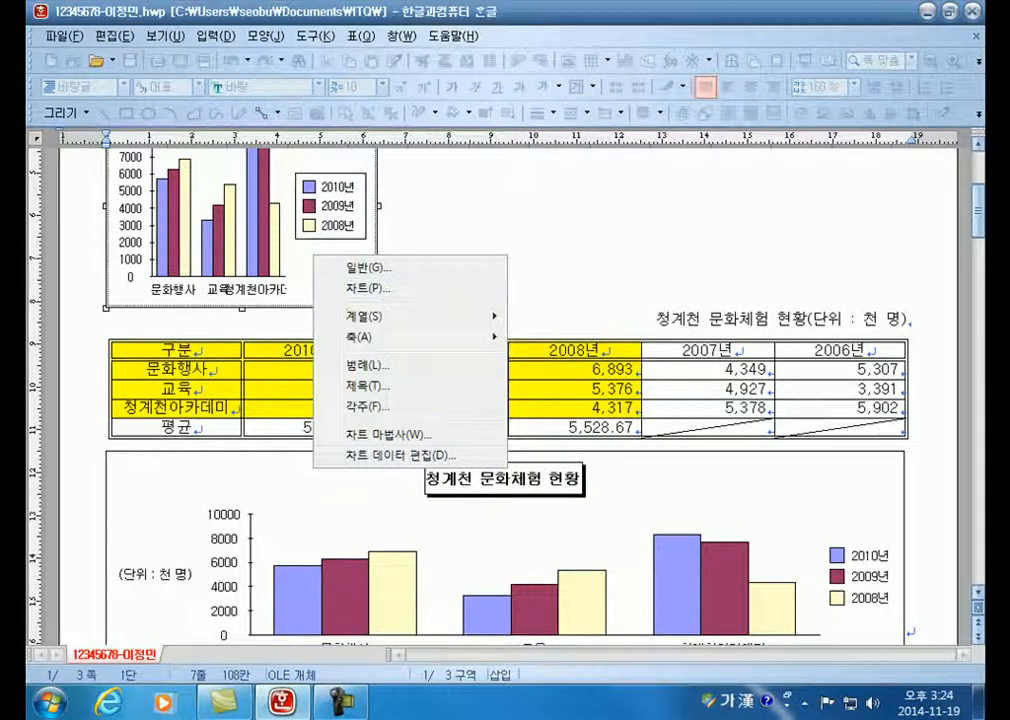
{"action": "left_click", "coordinate": [400, 453]}
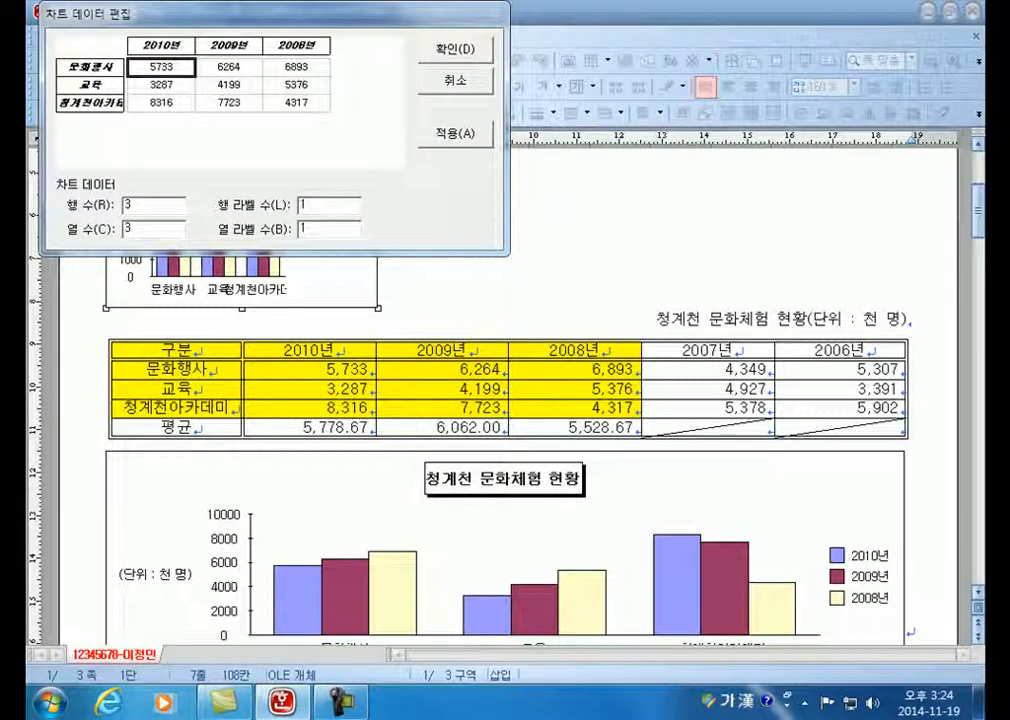
{"action": "key", "text": "Escape"}
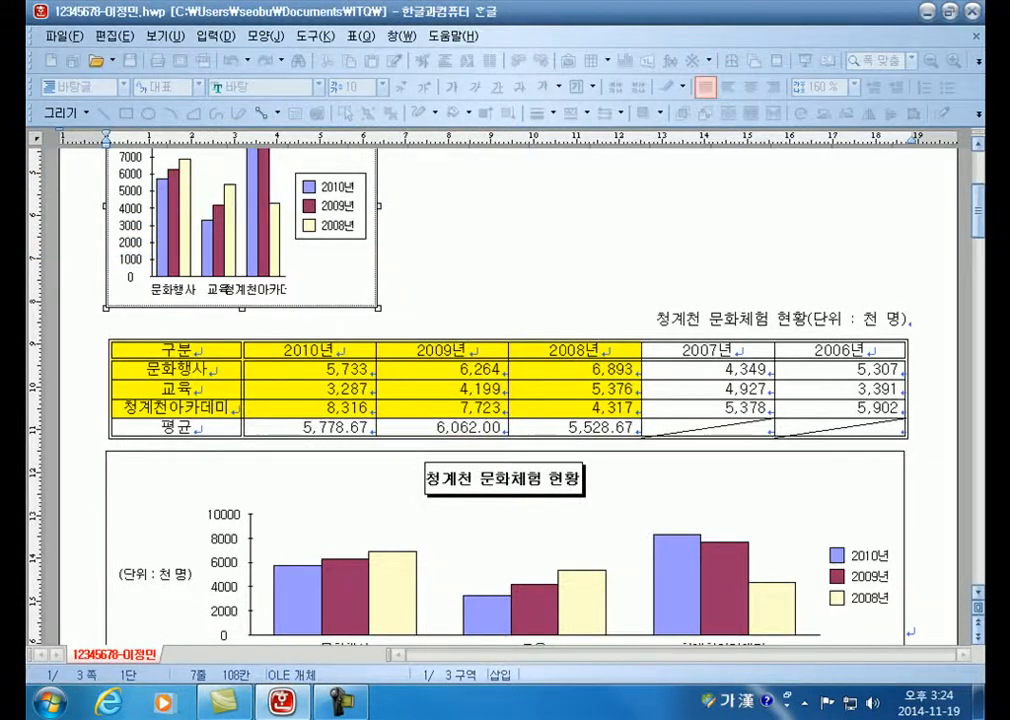
{"action": "scroll", "coordinate": [500, 400], "scroll_direction": "up", "scroll_amount": 3}
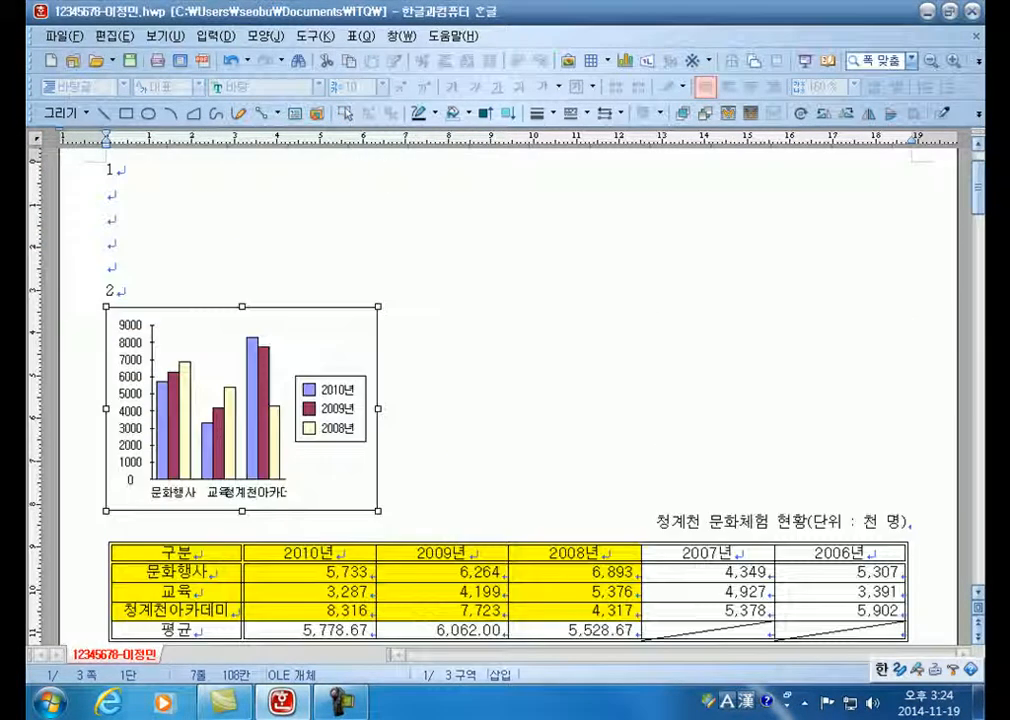
{"action": "right_click", "coordinate": [333, 322]}
{"action": "left_click", "coordinate": [420, 521]}
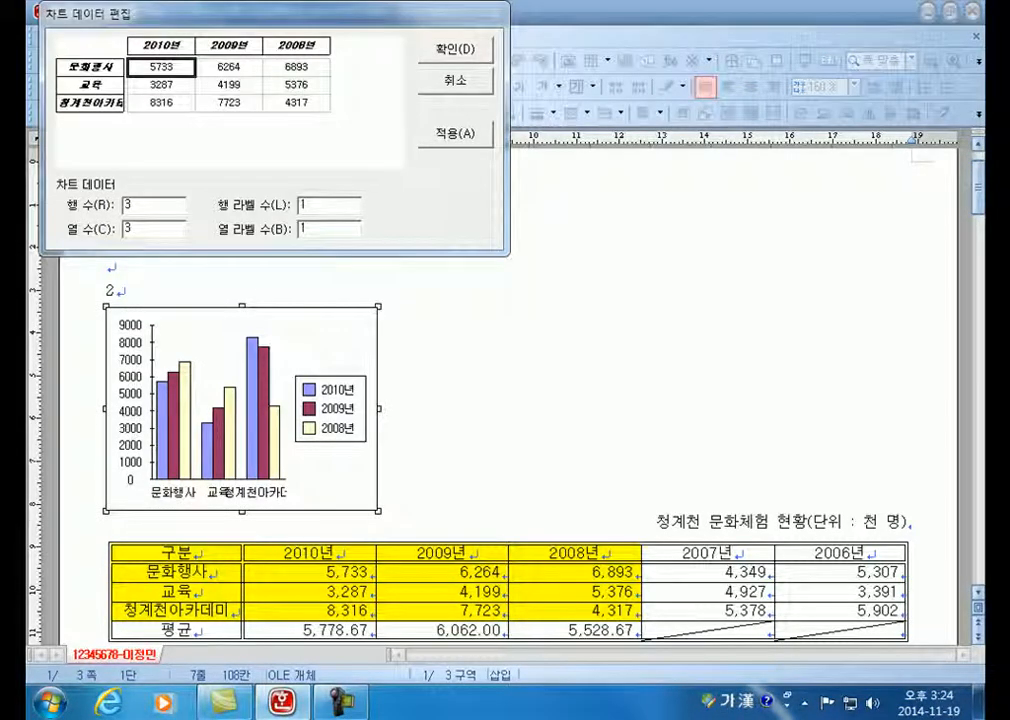
{"action": "left_click", "coordinate": [455, 84]}
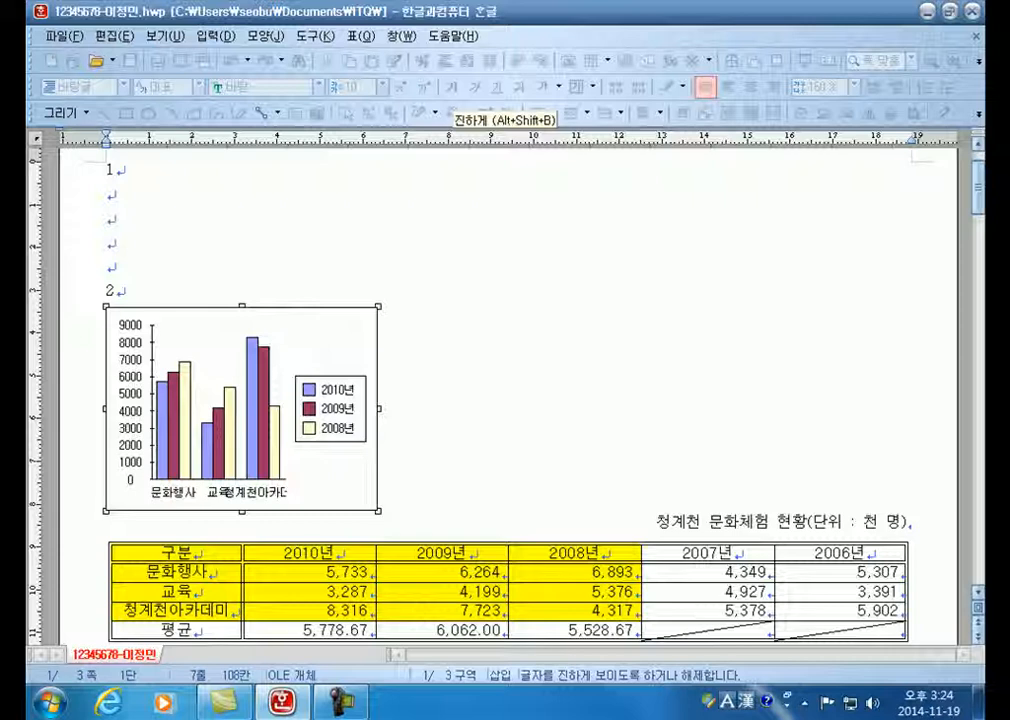
{"action": "right_click", "coordinate": [307, 334]}
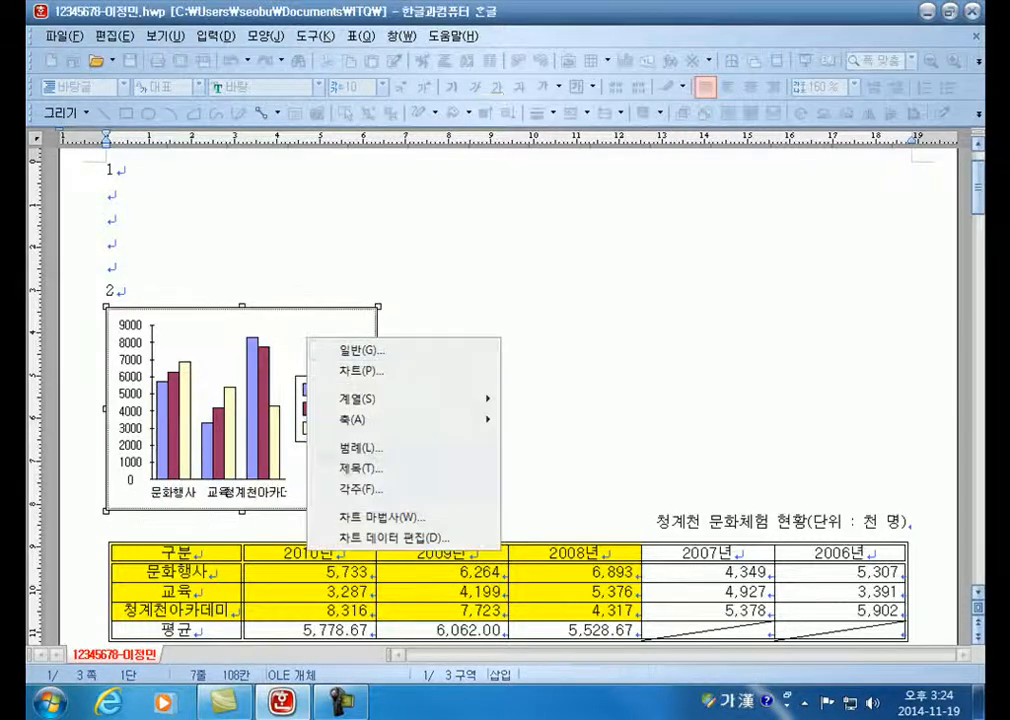
{"action": "left_click", "coordinate": [380, 516]}
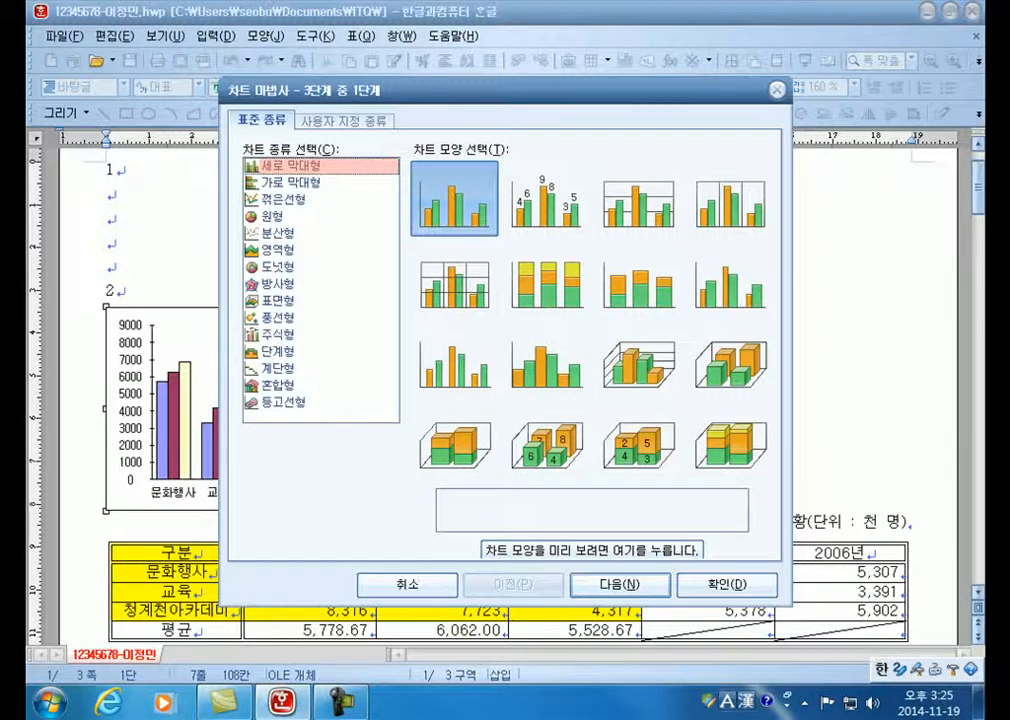
{"action": "key", "text": "Escape"}
{"action": "left_click", "coordinate": [110, 267]}
Set the small chart's object properties to 글자처럼 취급 so that it is placed like a character.
{"action": "scroll", "coordinate": [508, 400], "scroll_direction": "down", "scroll_amount": 1}
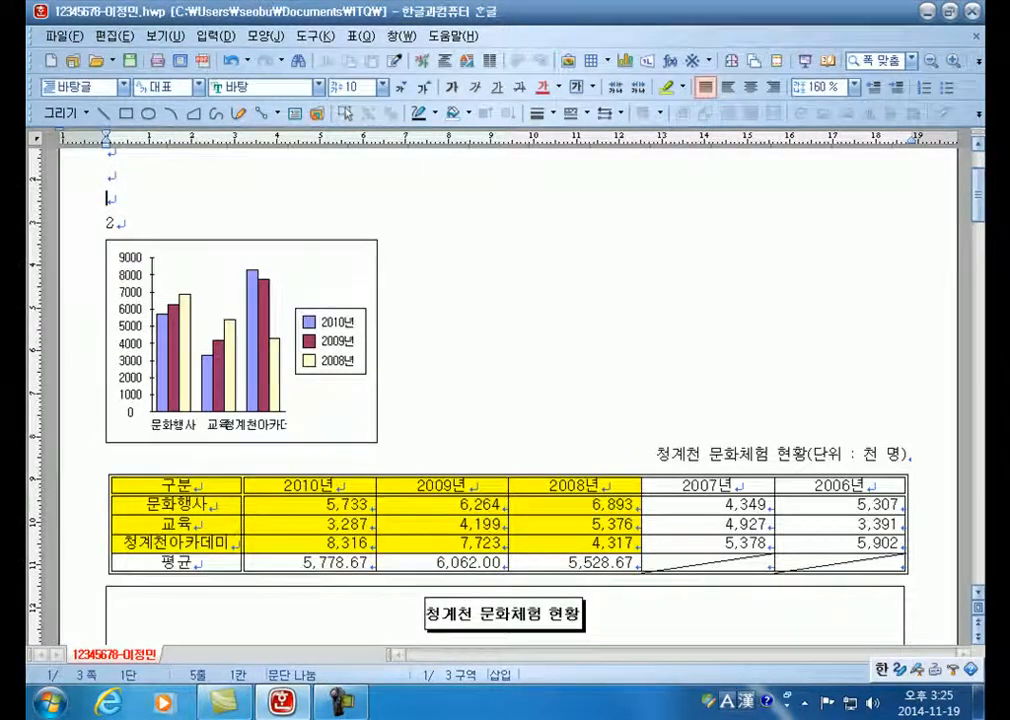
{"action": "right_click", "coordinate": [290, 268]}
{"action": "left_click", "coordinate": [335, 278]}
{"action": "left_click", "coordinate": [279, 270]}
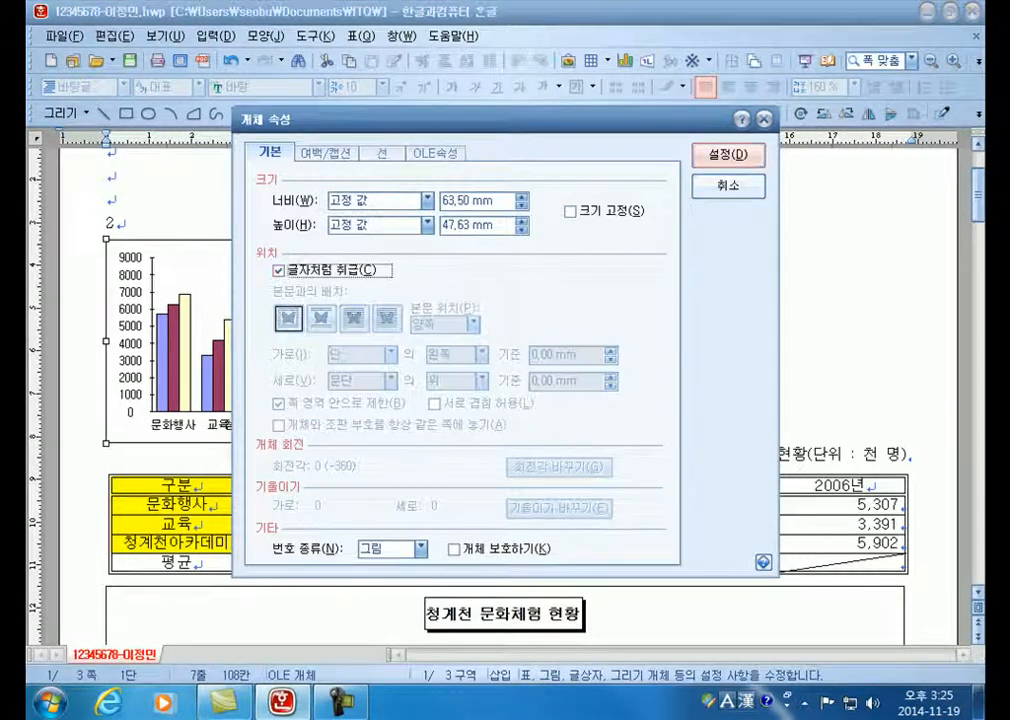
{"action": "key", "text": "Return"}
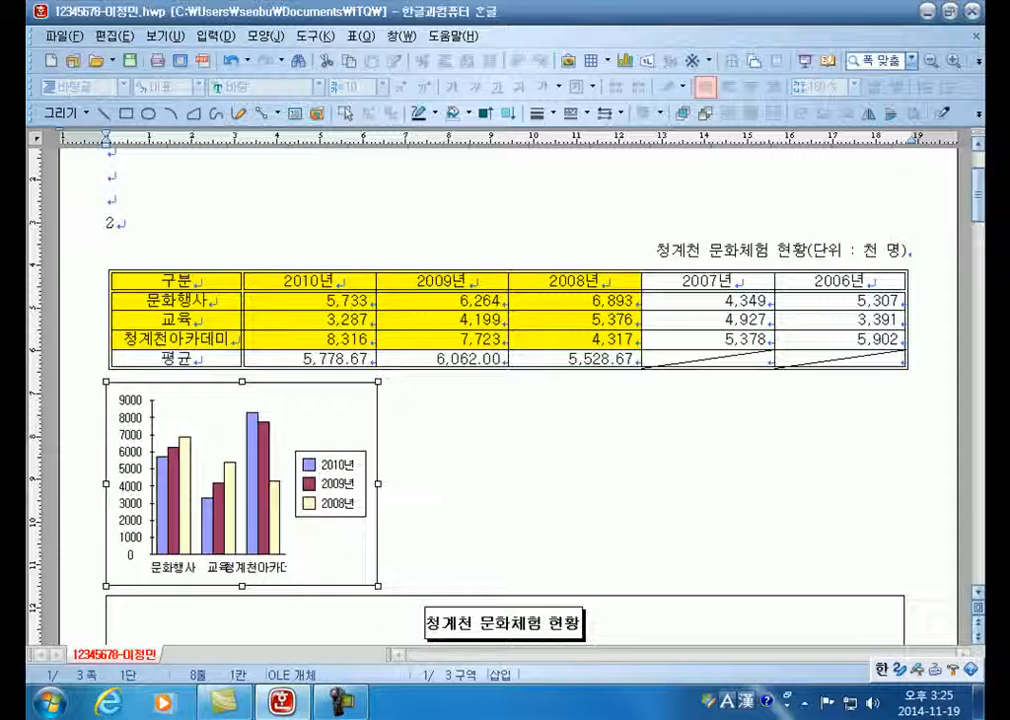
Widen the small chart to the full width of the table and save the document.
{"action": "left_click_drag", "start_coordinate": [378, 483], "coordinate": [907, 483]}
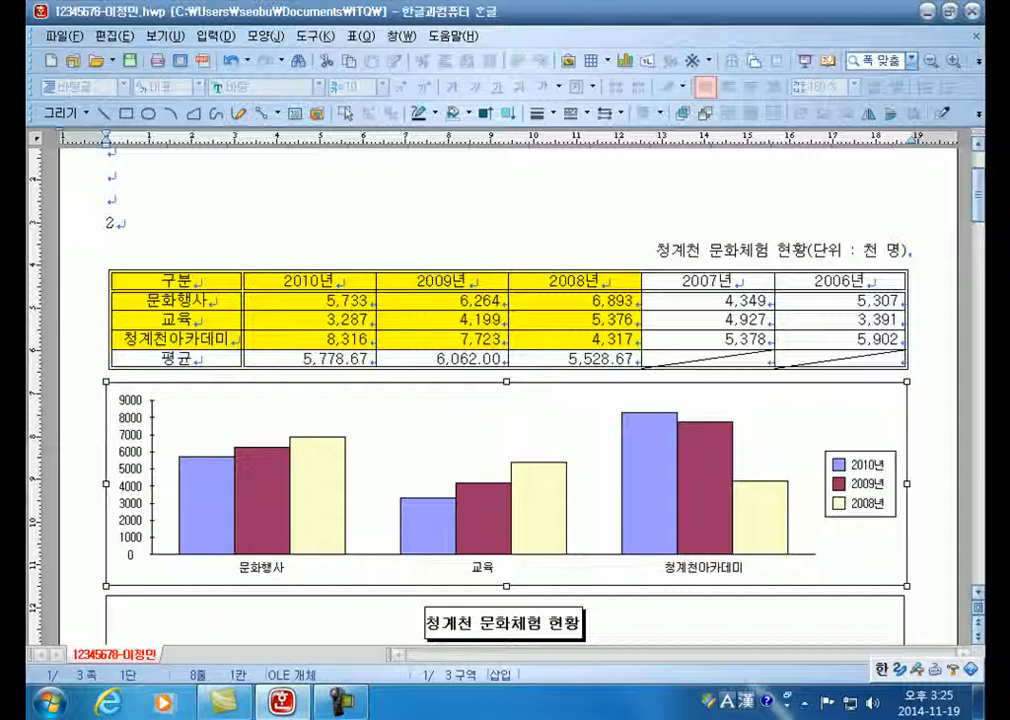
{"action": "key", "text": "alt+s"}
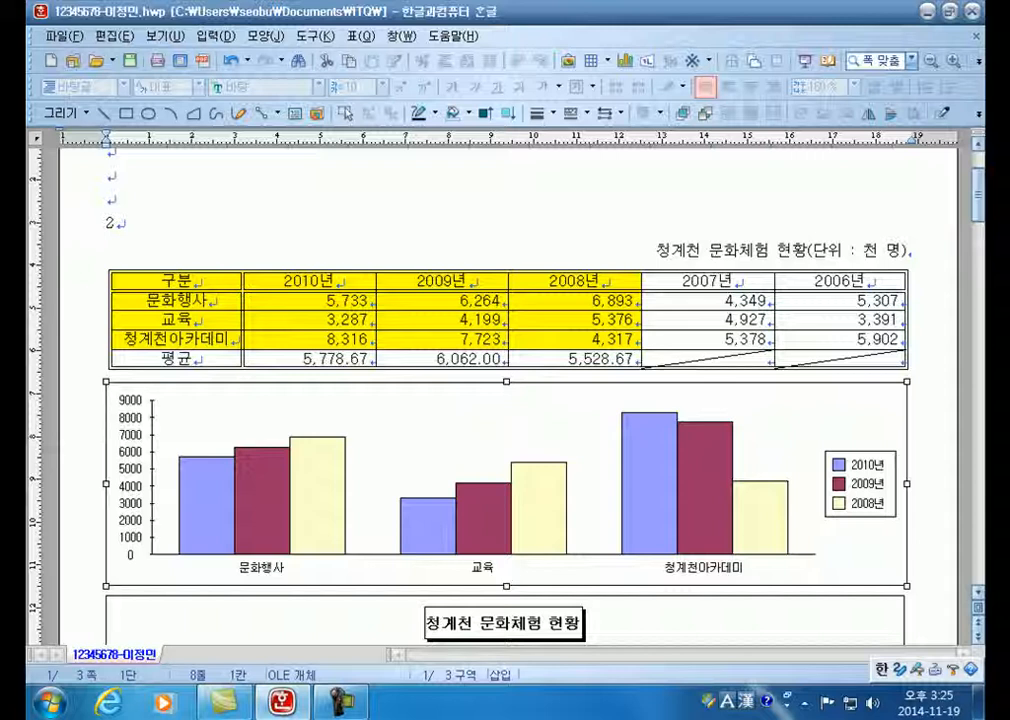
Run the chart wizard on the widened chart, keeping the 세로 막대형 type and the 열 data direction, up to the final stage.
{"action": "right_click", "coordinate": [465, 415]}
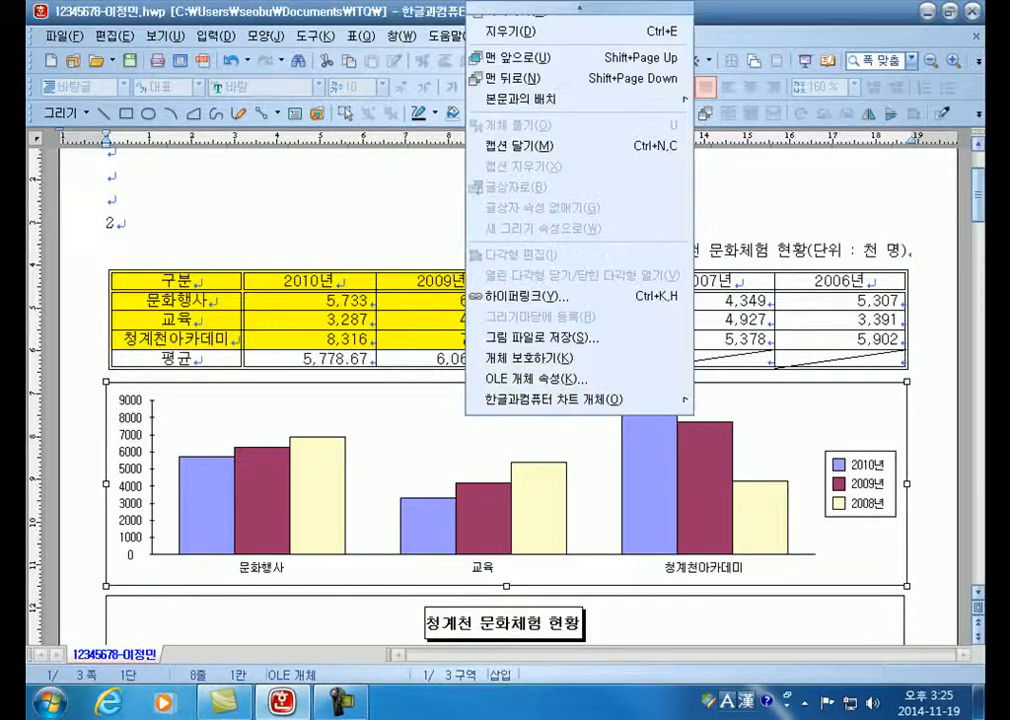
{"action": "double_click", "coordinate": [383, 402]}
{"action": "right_click", "coordinate": [383, 402]}
{"action": "left_click", "coordinate": [460, 585]}
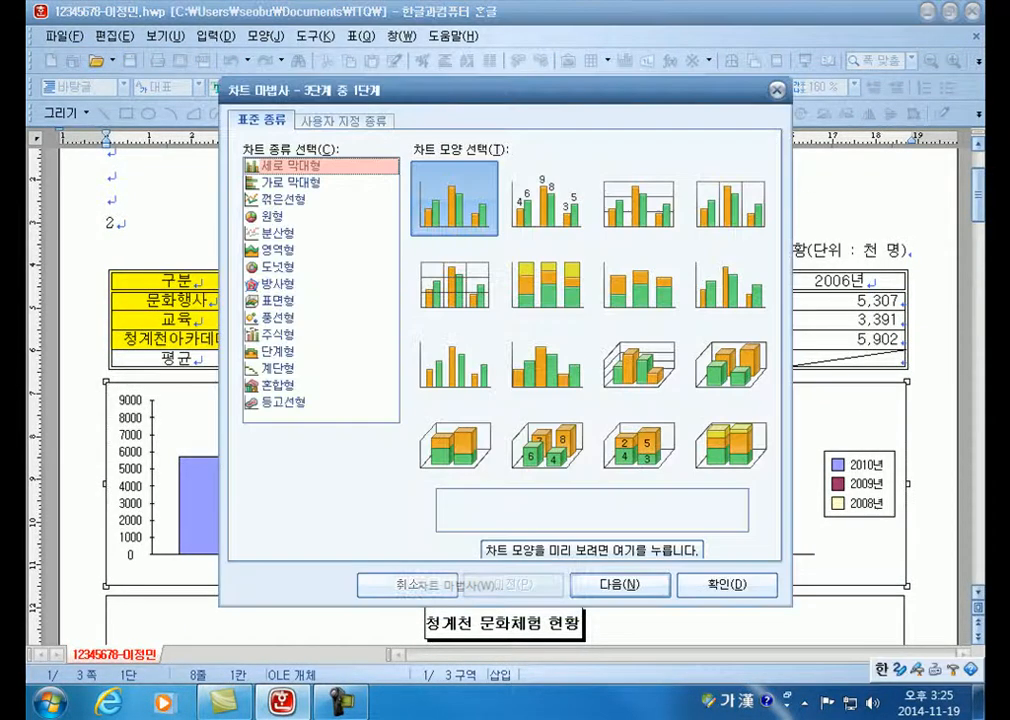
{"action": "left_click_drag", "start_coordinate": [500, 91], "coordinate": [490, 14]}
{"action": "left_click", "coordinate": [609, 508]}
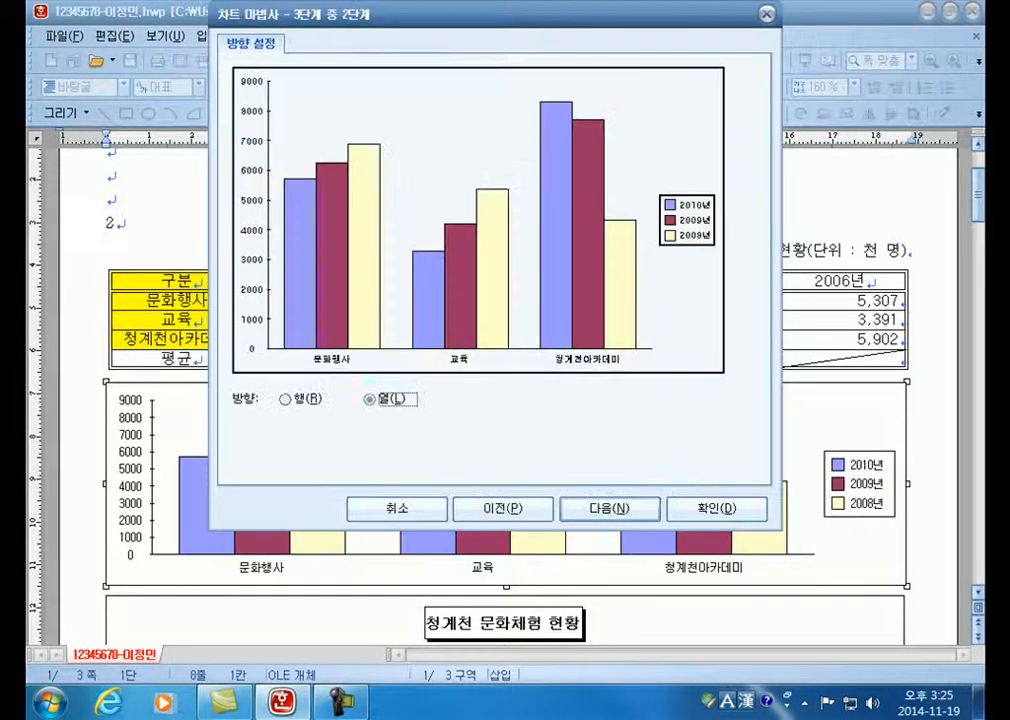
{"action": "left_click", "coordinate": [286, 399]}
{"action": "left_click", "coordinate": [369, 399]}
{"action": "left_click", "coordinate": [609, 508]}
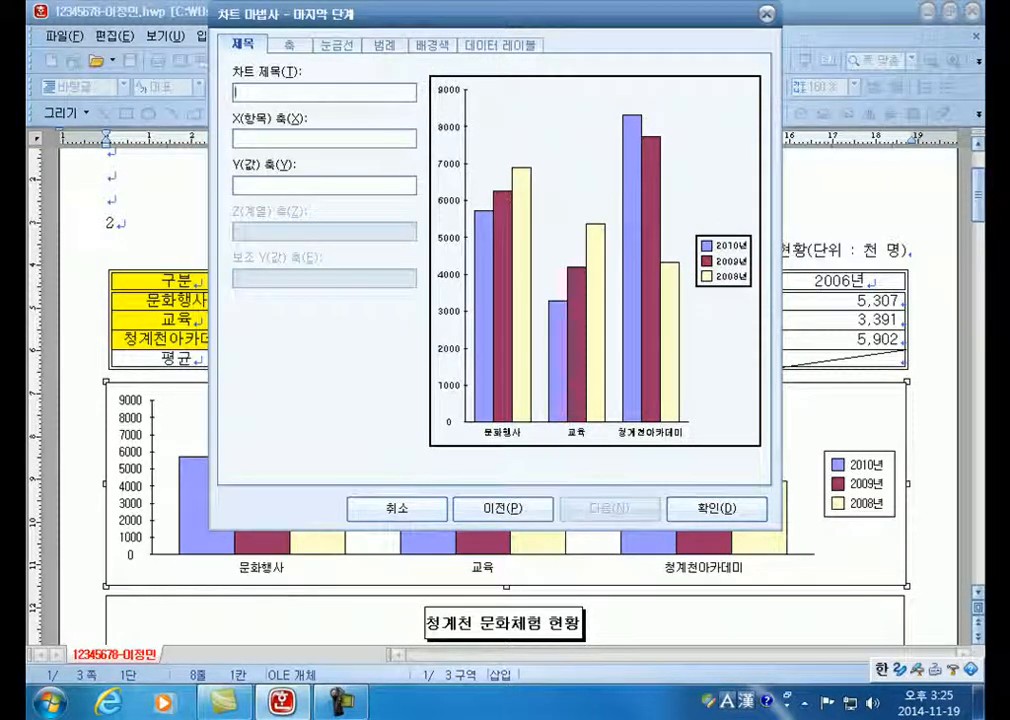
Give the chart the title 제목 in the chart wizard.
{"action": "left_click", "coordinate": [235, 185]}
{"action": "left_click", "coordinate": [235, 139]}
{"action": "left_click", "coordinate": [235, 185]}
{"action": "left_click", "coordinate": [235, 92]}
{"action": "type", "text": "dwpahr"}
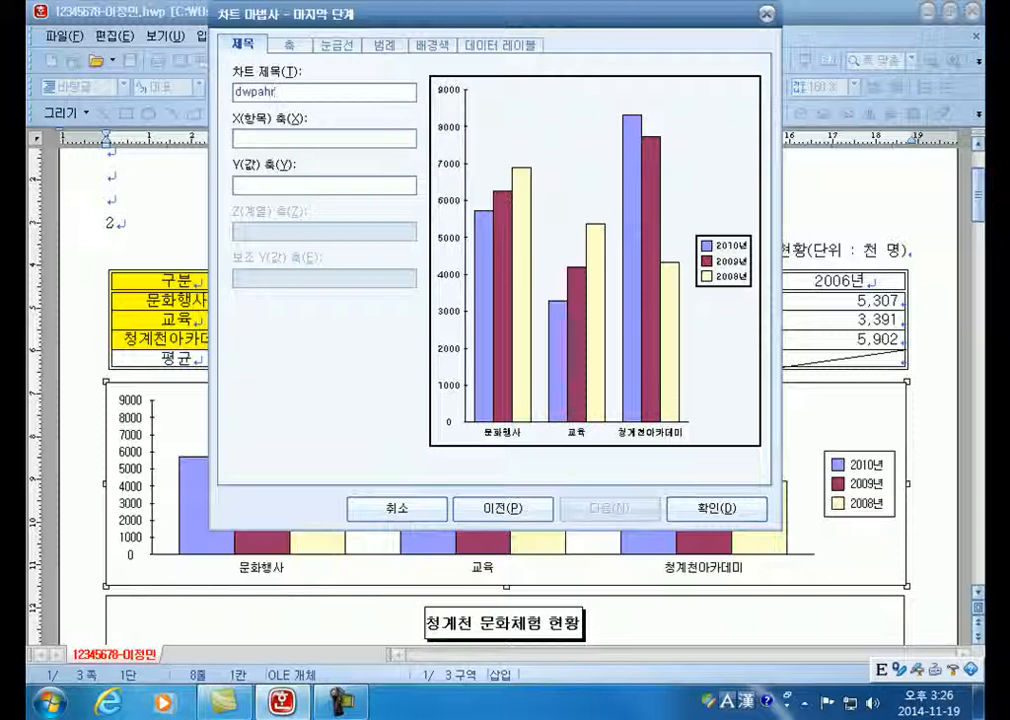
{"action": "key", "text": "Hangul"}
{"action": "key", "text": "BackSpace"}
{"action": "key", "text": "BackSpace"}
{"action": "key", "text": "BackSpace"}
{"action": "key", "text": "BackSpace"}
{"action": "key", "text": "BackSpace"}
{"action": "key", "text": "BackSpace"}
{"action": "type", "text": "제목"}
{"action": "key", "text": "Tab"}
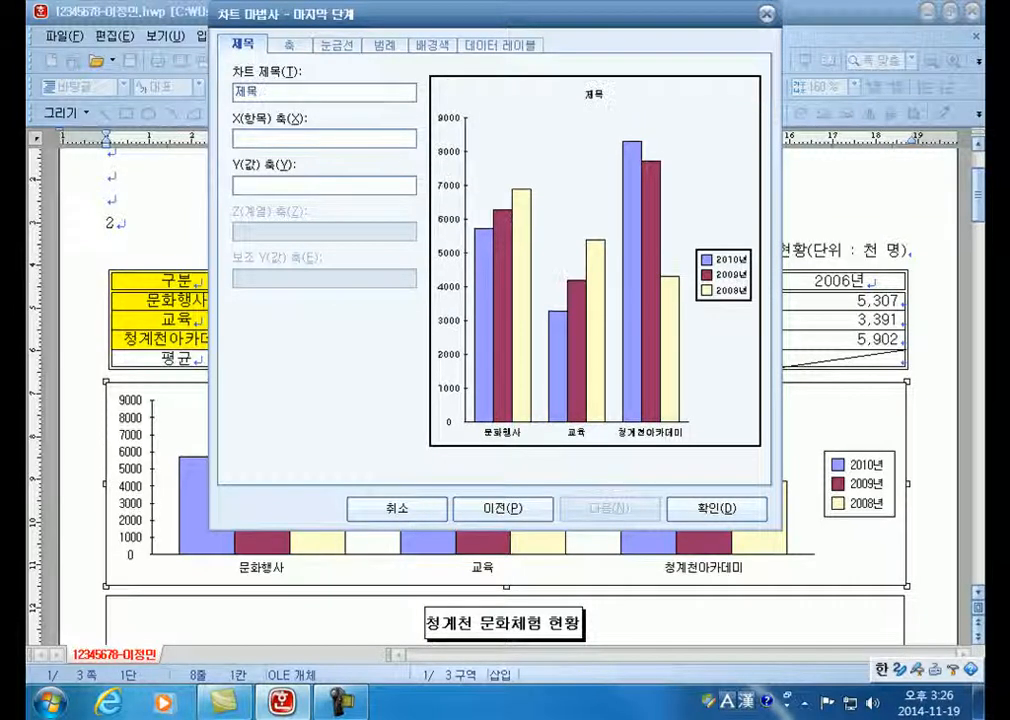
Set the chart's Y value axis title to 값축 and finish the chart wizard.
{"action": "key", "text": "Tab"}
{"action": "type", "text": "값축"}
{"action": "key", "text": "Tab"}
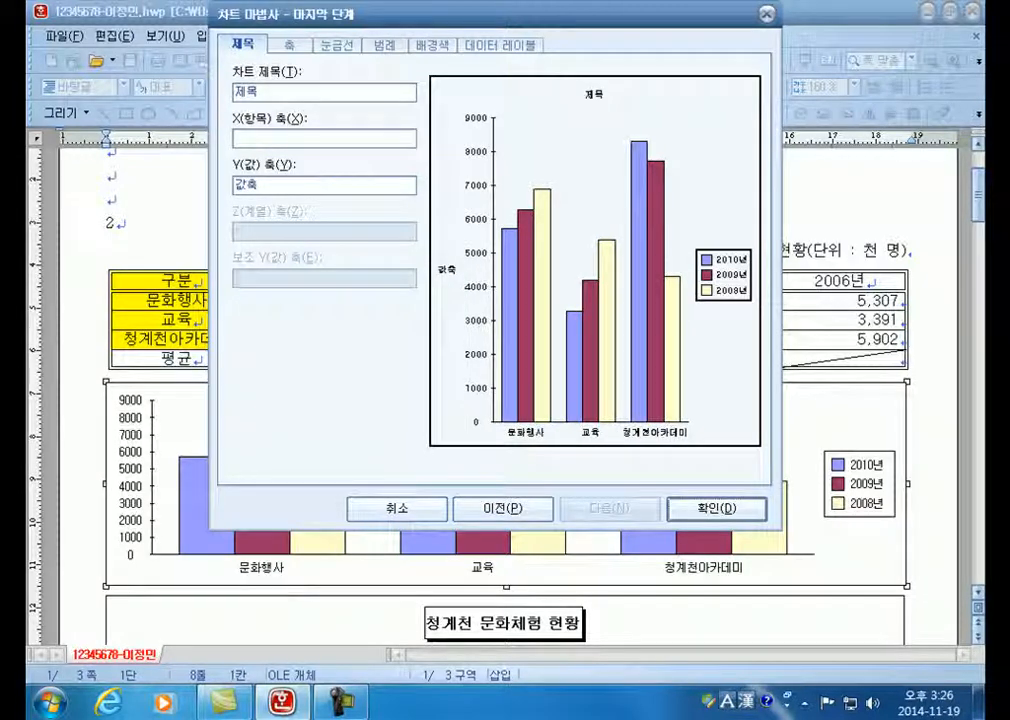
{"action": "left_click", "coordinate": [238, 92]}
{"action": "left_click", "coordinate": [258, 185]}
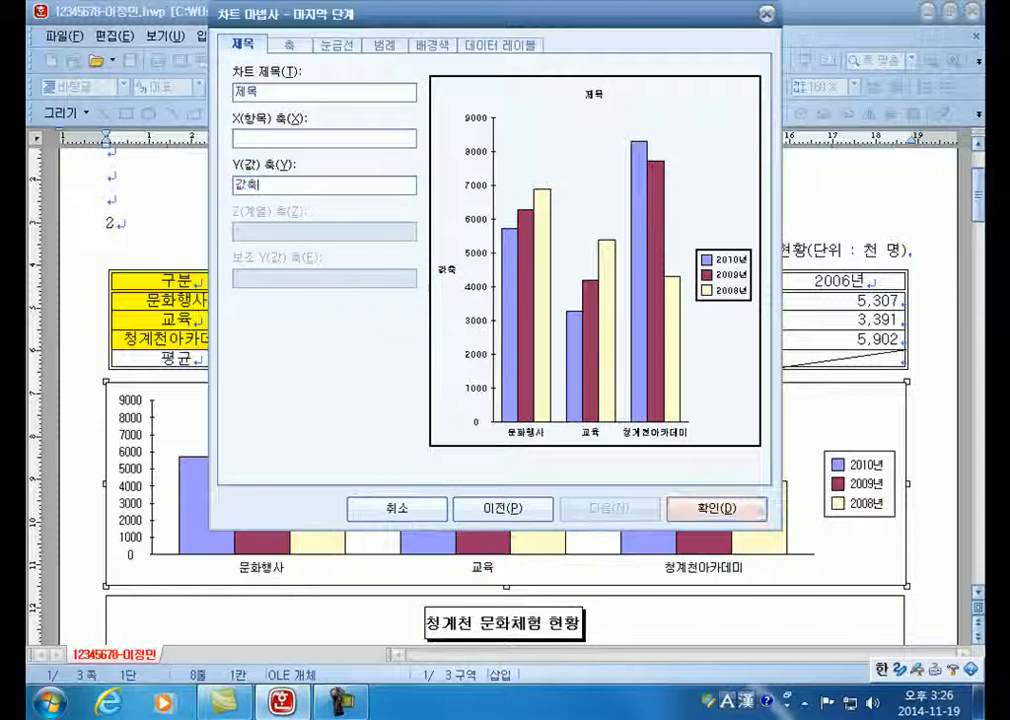
{"action": "left_click", "coordinate": [716, 509]}
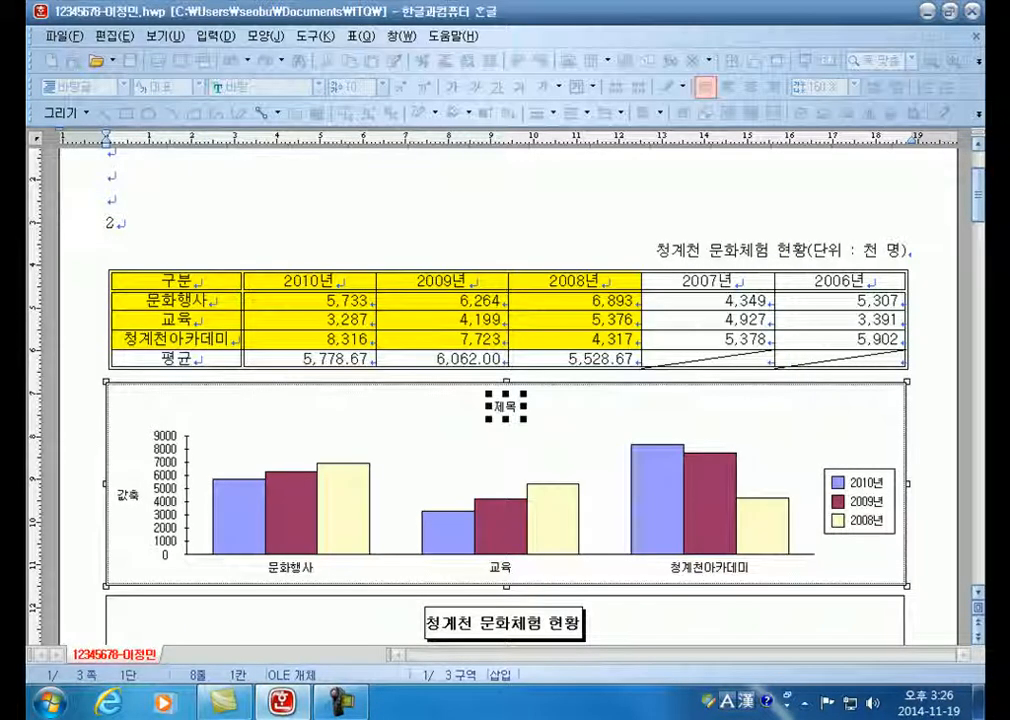
Format the 값축 axis title's font as 굴림, 12 pt, bold.
{"action": "left_click", "coordinate": [128, 495]}
{"action": "scroll", "coordinate": [128, 495], "scroll_direction": "down", "scroll_amount": 3}
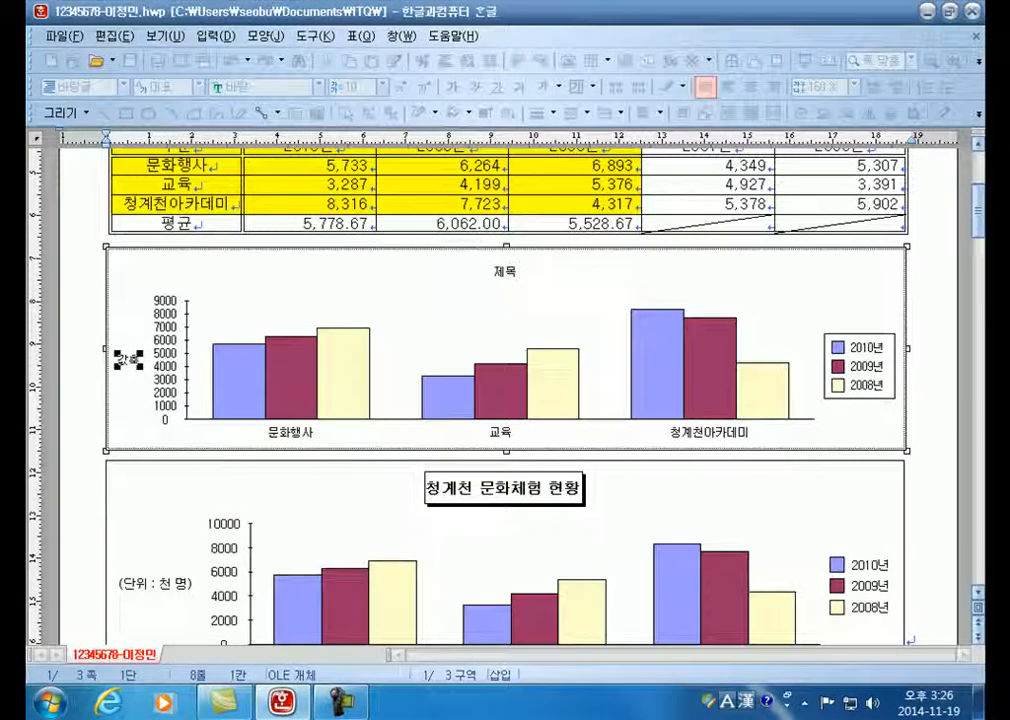
{"action": "double_click", "coordinate": [128, 360]}
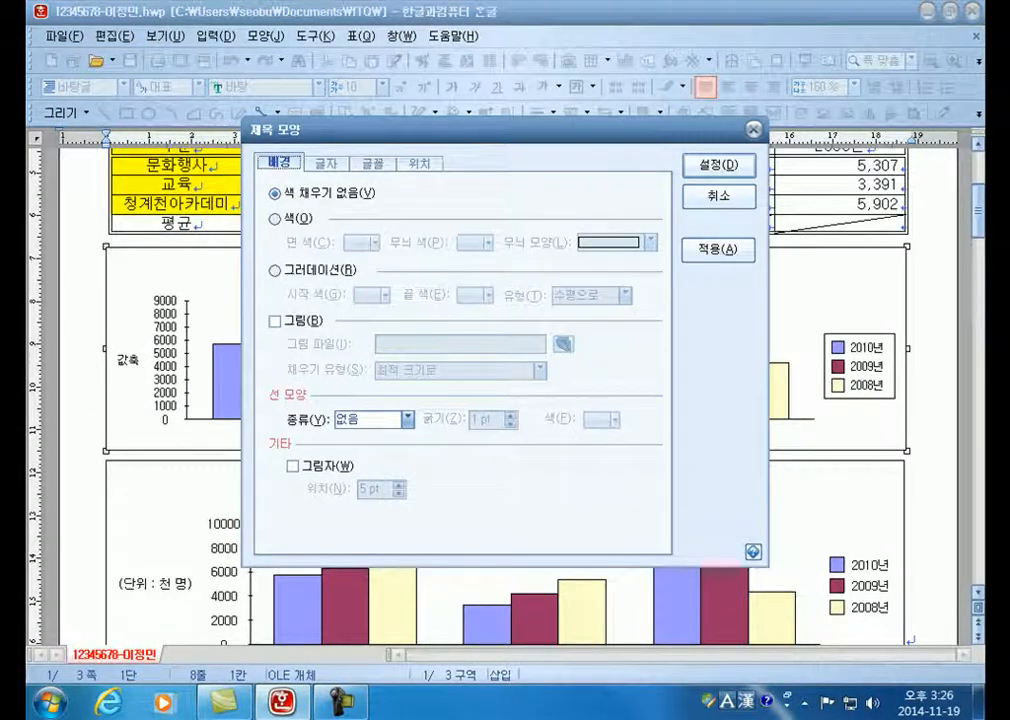
{"action": "left_click", "coordinate": [373, 163]}
{"action": "left_click", "coordinate": [468, 213]}
{"action": "left_click", "coordinate": [358, 247]}
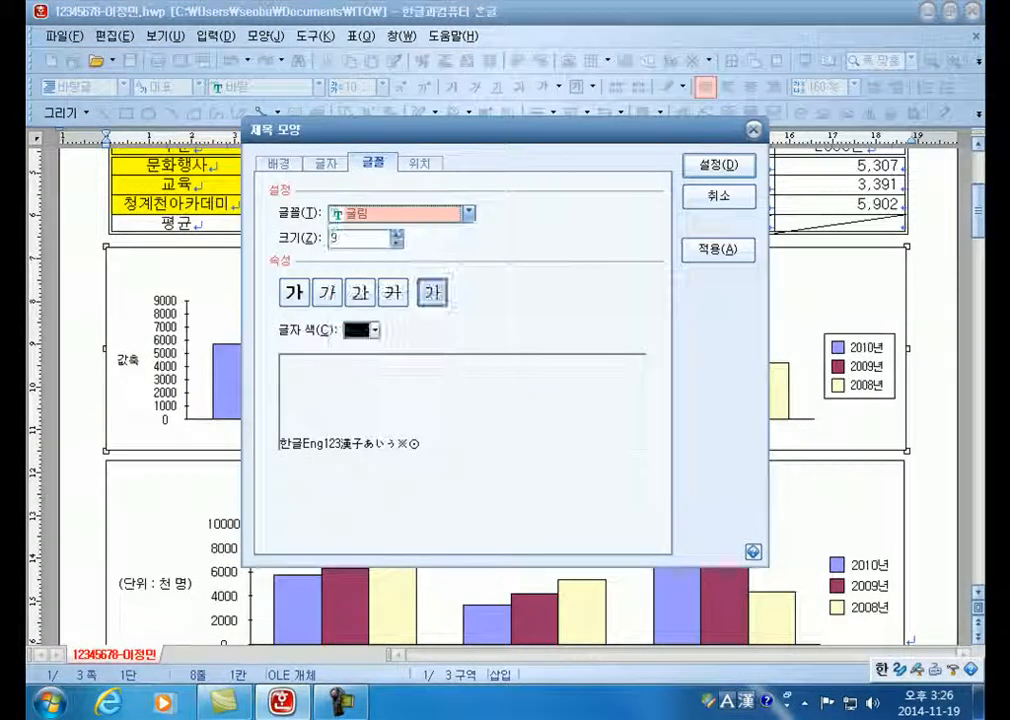
{"action": "left_click", "coordinate": [397, 234]}
{"action": "left_click", "coordinate": [397, 234]}
{"action": "left_click", "coordinate": [397, 234]}
{"action": "left_click", "coordinate": [294, 293]}
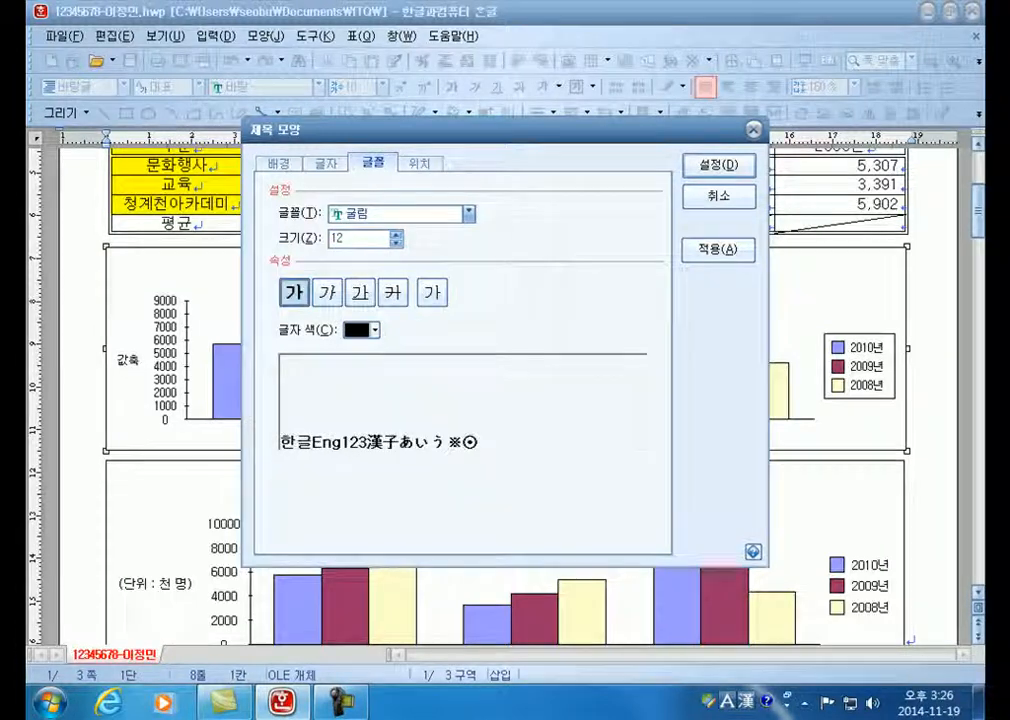
Give the 제목 chart title a single-line (한 줄로) border, 1 pt thick.
{"action": "left_click", "coordinate": [278, 163]}
{"action": "left_click", "coordinate": [406, 419]}
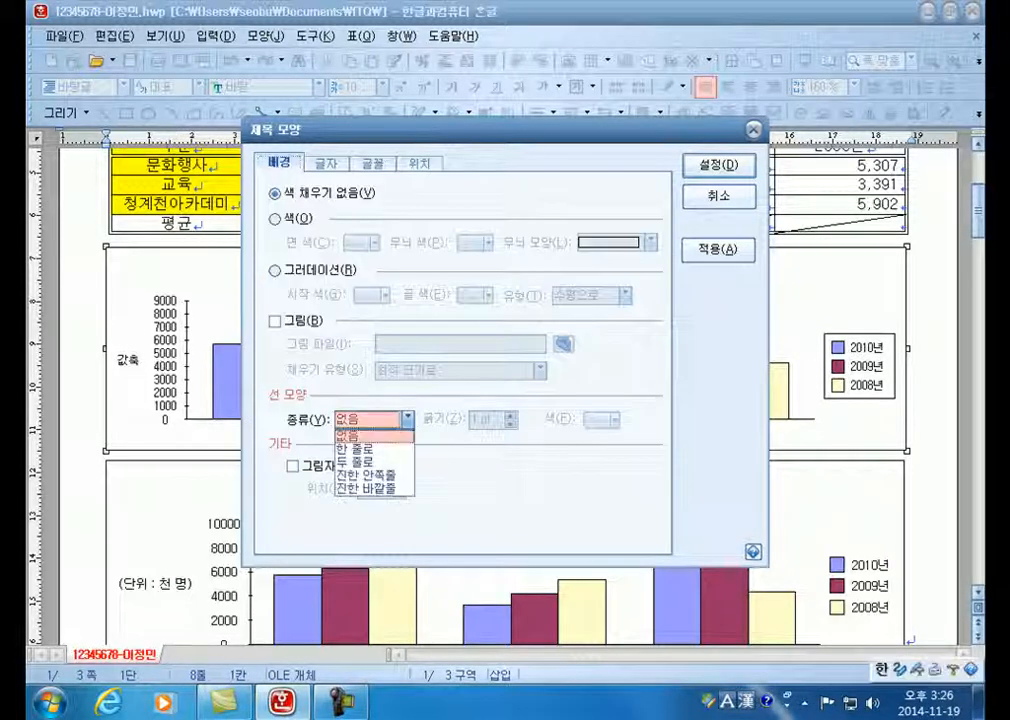
{"action": "left_click", "coordinate": [373, 449]}
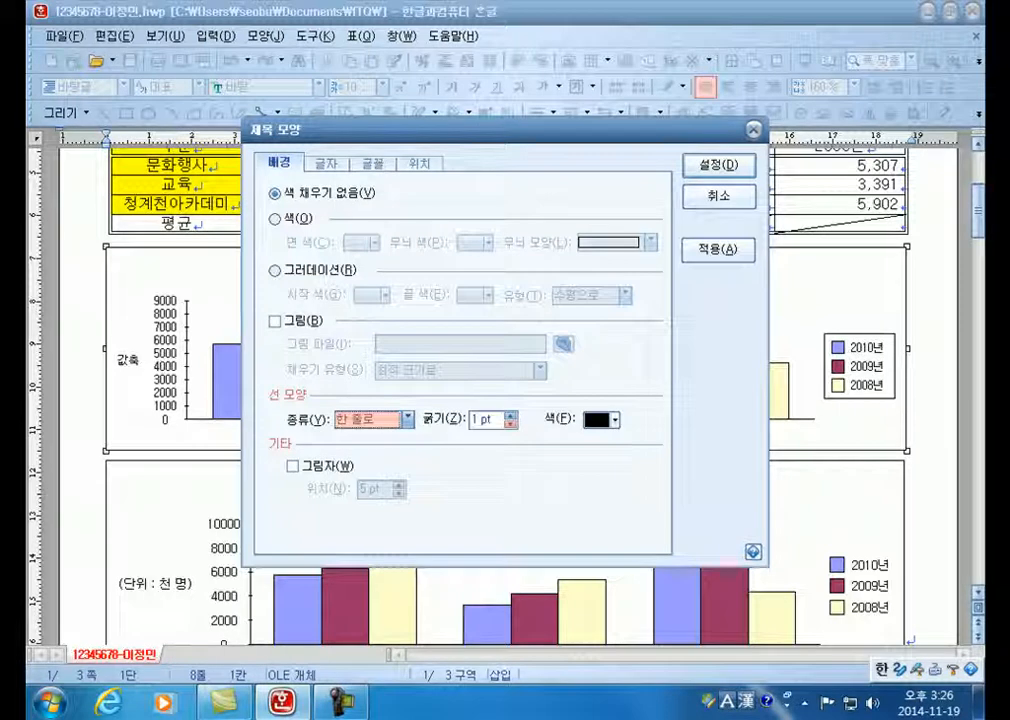
{"action": "left_click", "coordinate": [511, 415]}
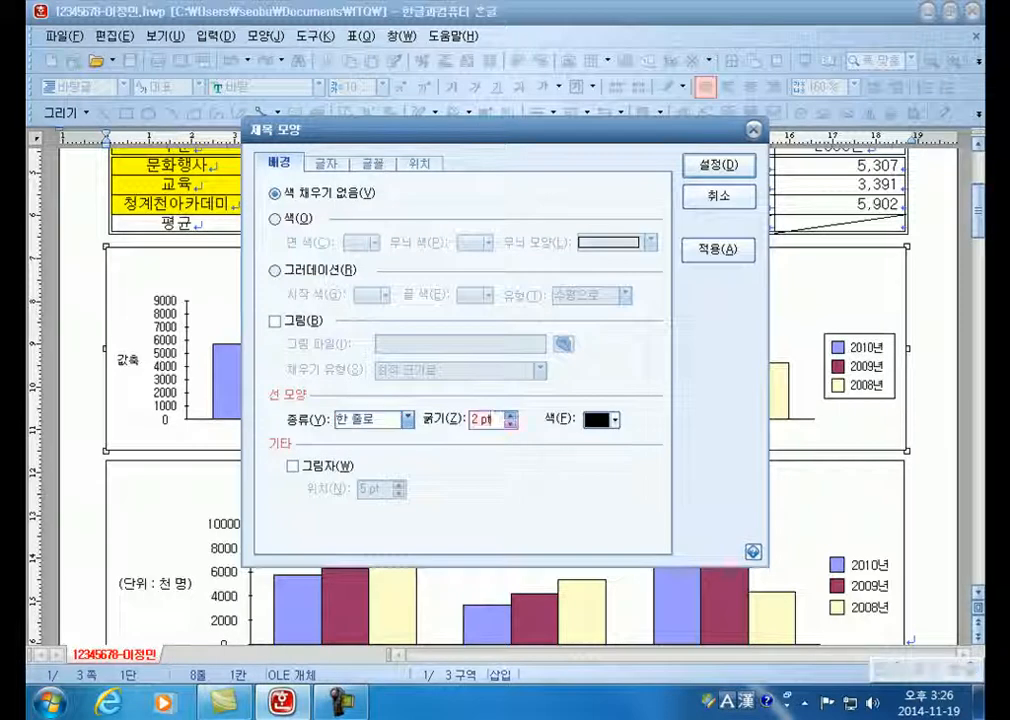
{"action": "left_click", "coordinate": [511, 425]}
Add a shadow offset 2 pt to the 제목 chart title and apply the title formatting.
{"action": "left_click", "coordinate": [293, 466]}
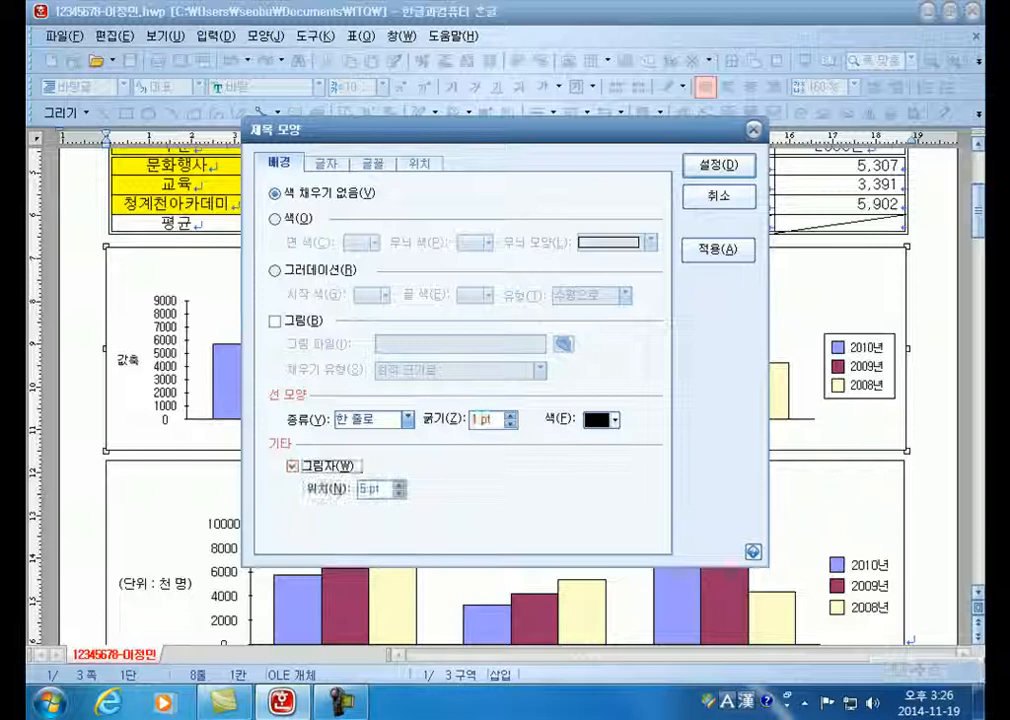
{"action": "left_click", "coordinate": [399, 494]}
{"action": "left_click", "coordinate": [399, 494]}
{"action": "left_click", "coordinate": [399, 494]}
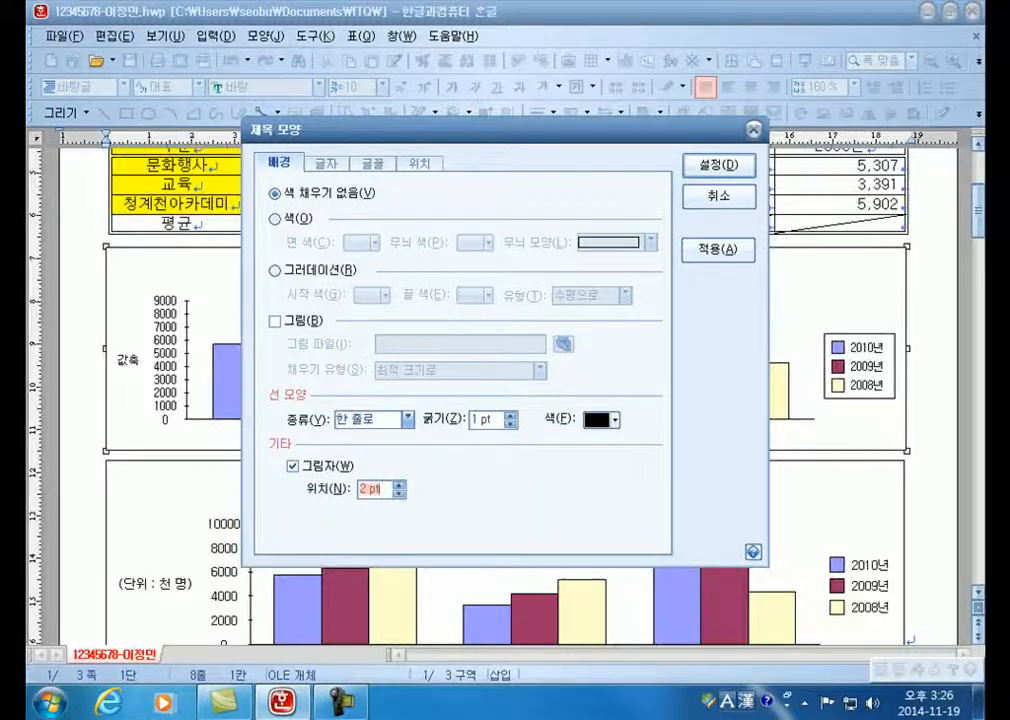
{"action": "key", "text": "Return"}
{"action": "key", "text": "Escape"}
{"action": "scroll", "coordinate": [506, 400], "scroll_direction": "down", "scroll_amount": 1}
{"action": "scroll", "coordinate": [506, 400], "scroll_direction": "up", "scroll_amount": 1}
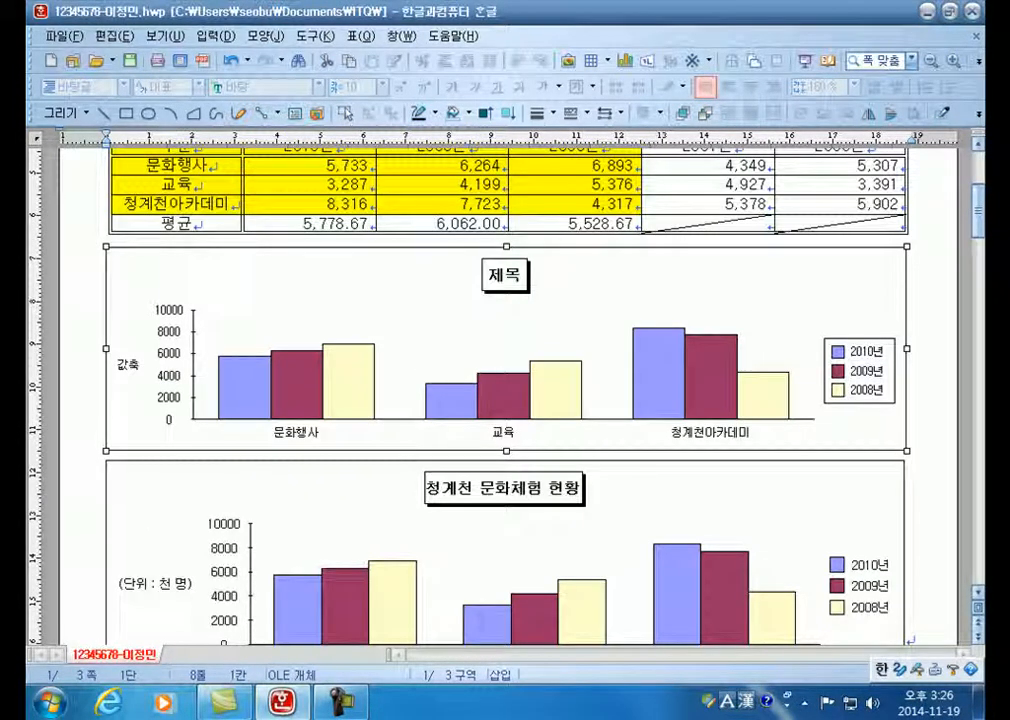
Set the font size of the 제목 chart's value axis labels to 10.
{"action": "double_click", "coordinate": [505, 275]}
{"action": "double_click", "coordinate": [170, 354]}
{"action": "left_click", "coordinate": [373, 163]}
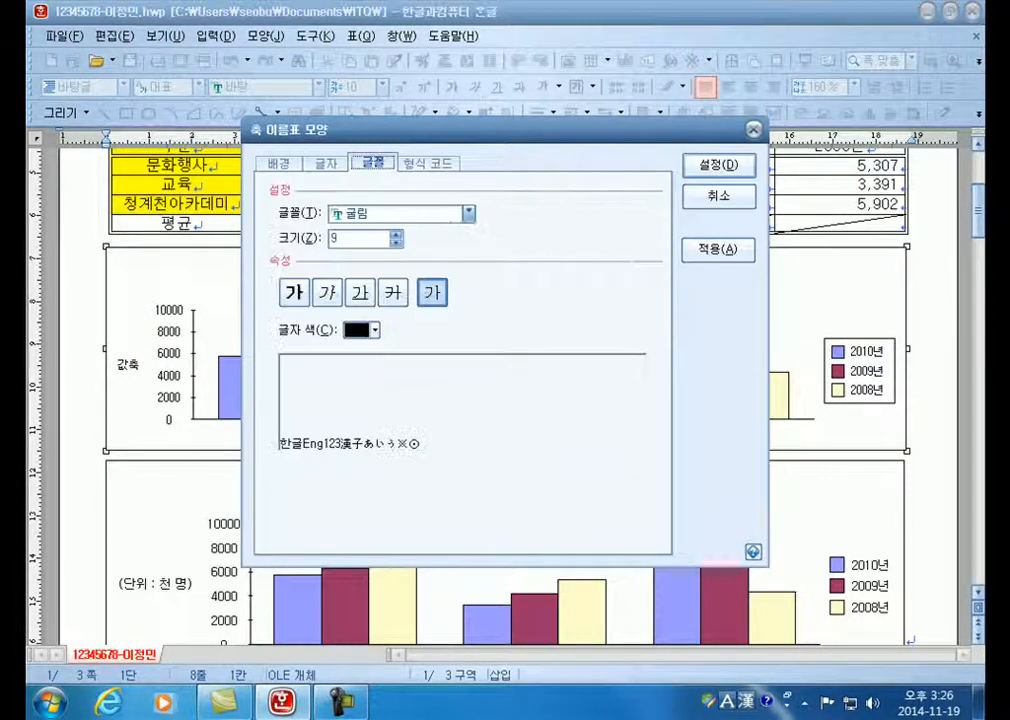
{"action": "left_click", "coordinate": [397, 234]}
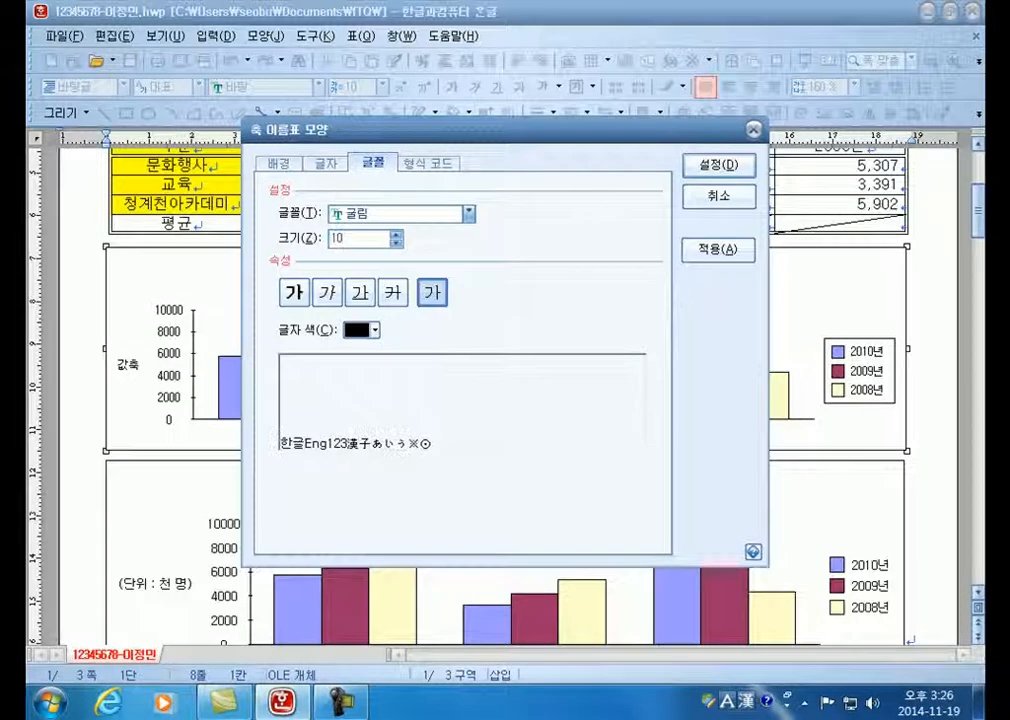
{"action": "left_click", "coordinate": [718, 166]}
Set the font size of the 값축 axis title to 10.
{"action": "double_click", "coordinate": [128, 364]}
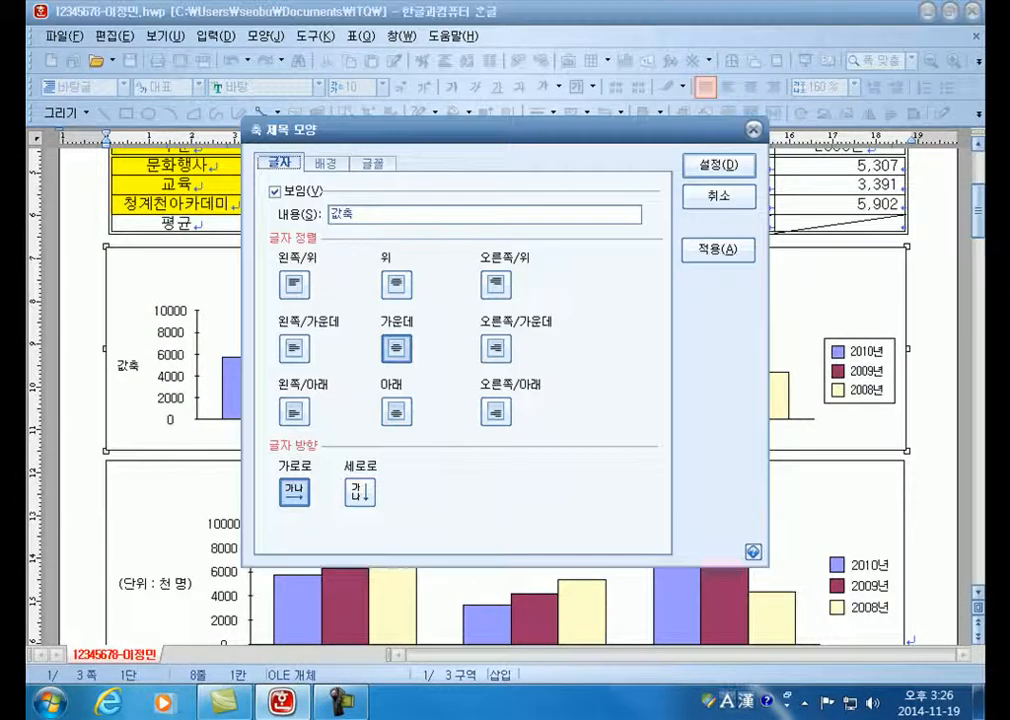
{"action": "left_click", "coordinate": [373, 163]}
{"action": "double_click", "coordinate": [337, 239]}
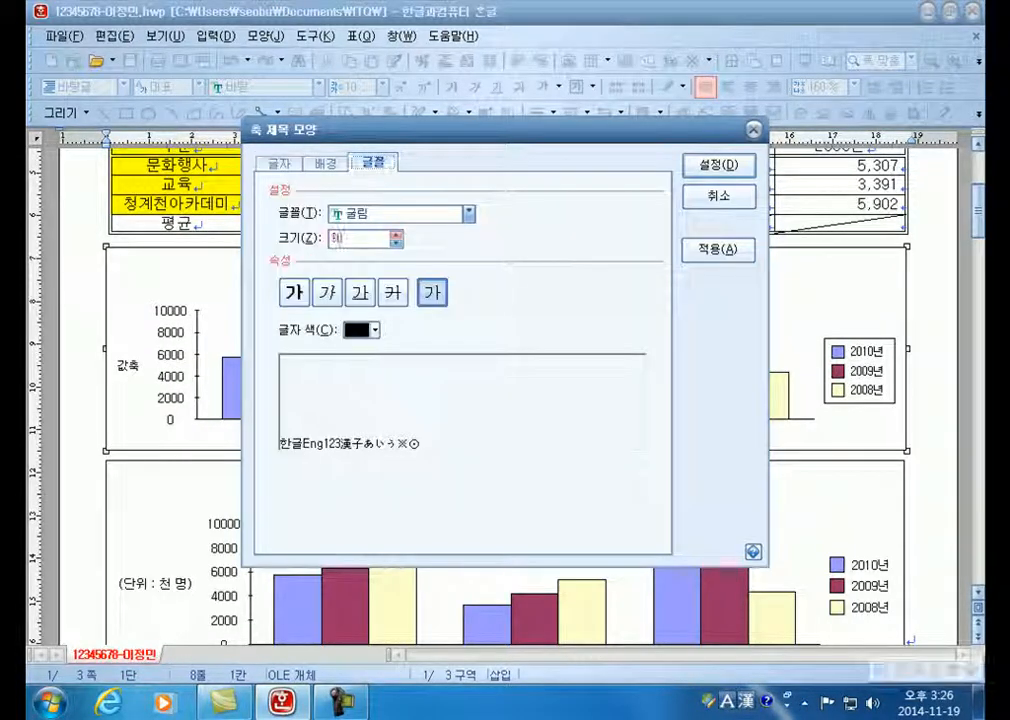
{"action": "type", "text": "10"}
{"action": "left_click", "coordinate": [718, 165]}
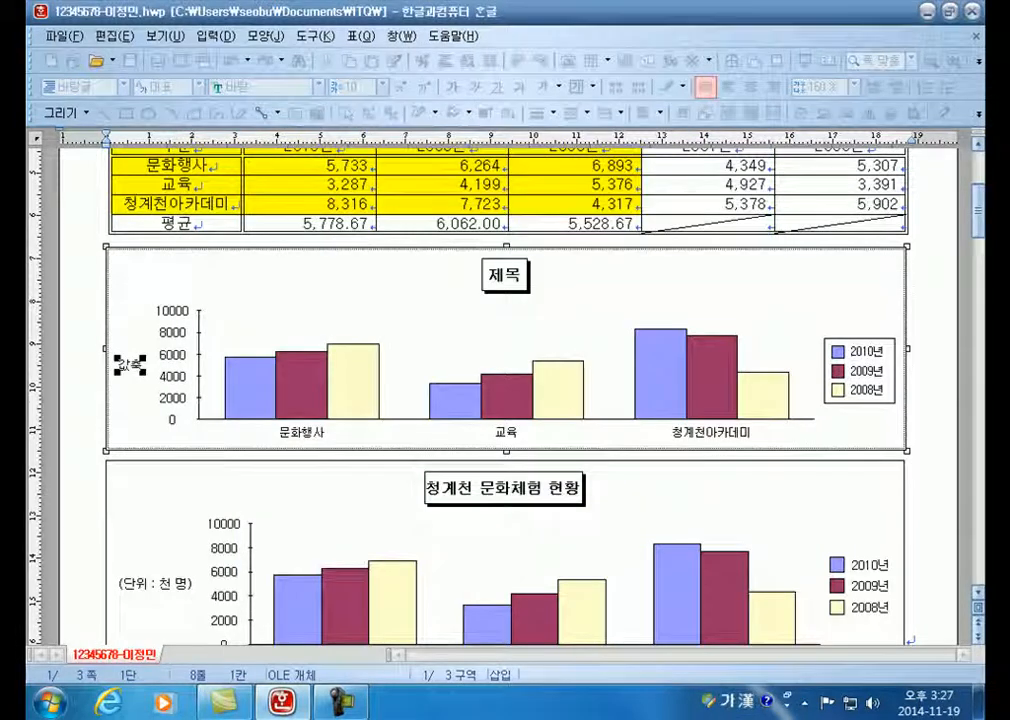
Set the font size of the 제목 chart's category axis labels to 10.
{"action": "double_click", "coordinate": [710, 430]}
{"action": "left_click", "coordinate": [373, 163]}
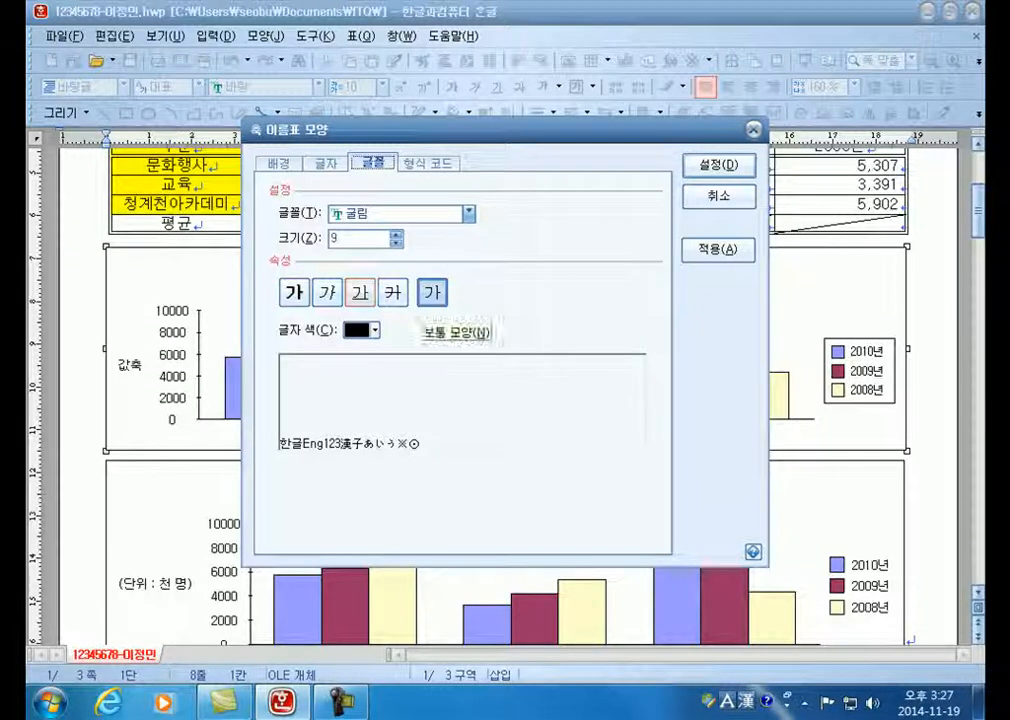
{"action": "left_click", "coordinate": [397, 234]}
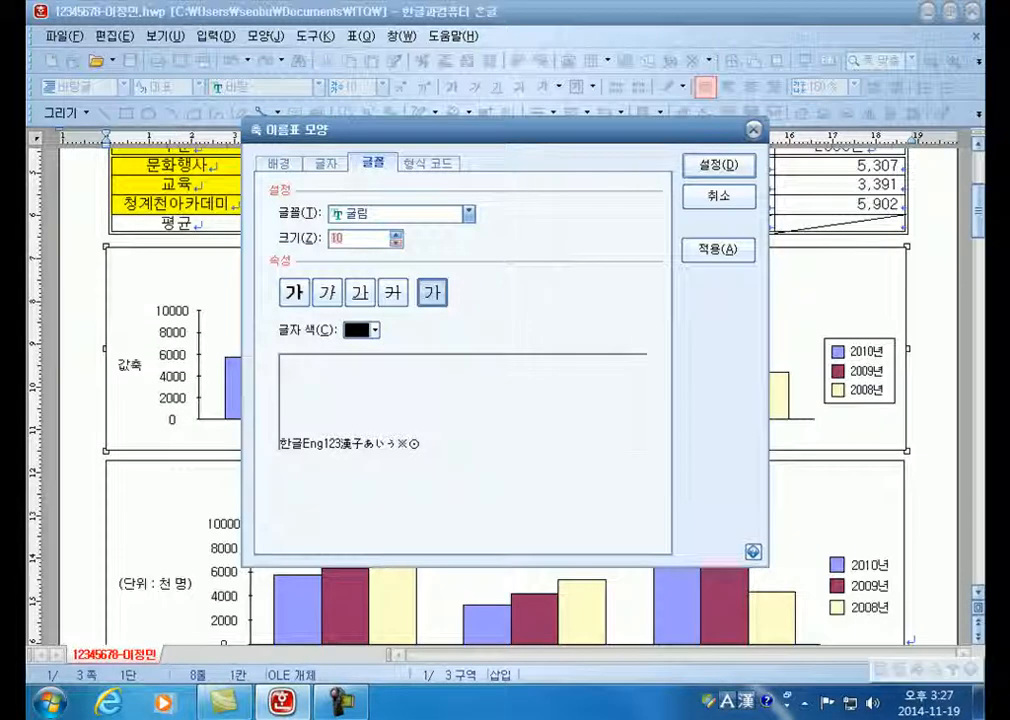
{"action": "left_click", "coordinate": [718, 165]}
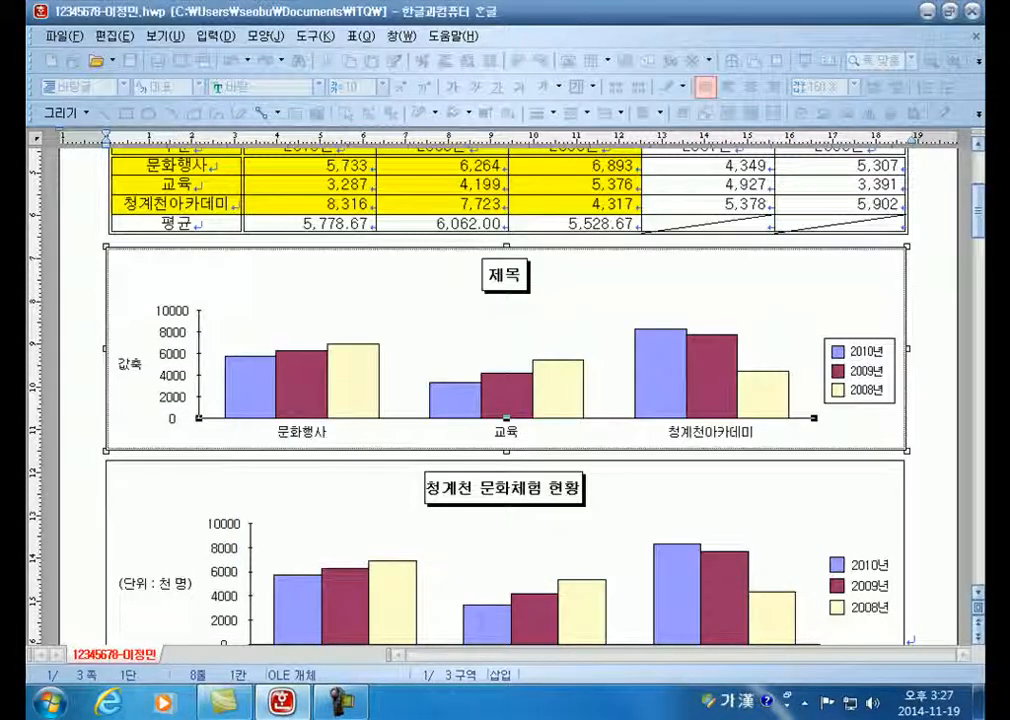
Remove the border from the 제목 chart's legend by setting its line type to 없음.
{"action": "double_click", "coordinate": [860, 371]}
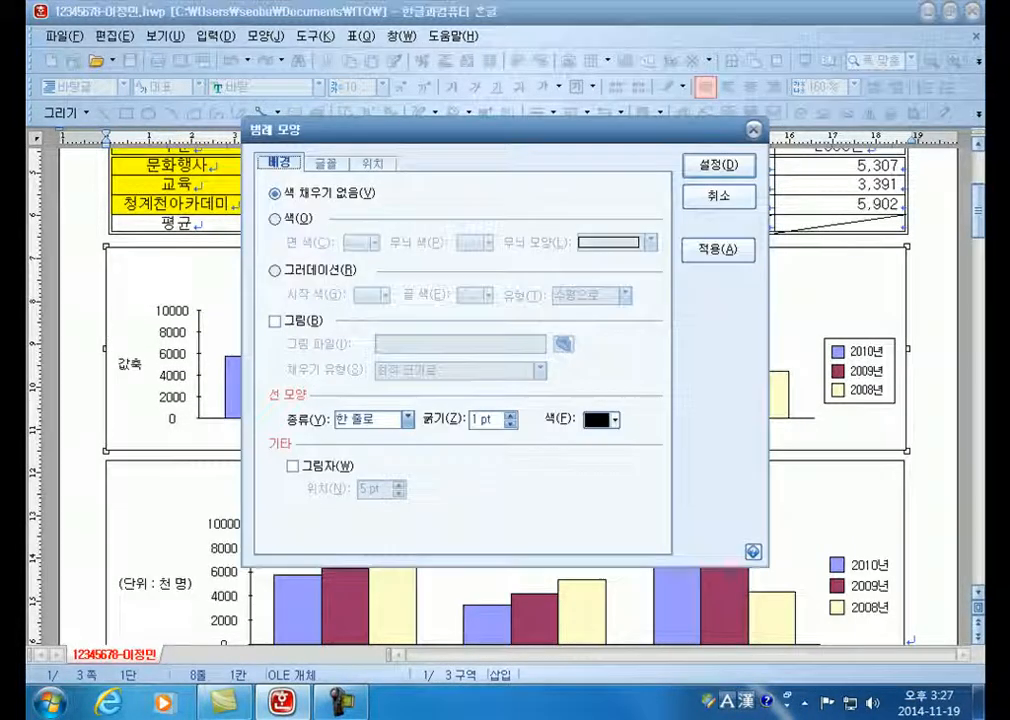
{"action": "left_click", "coordinate": [407, 420]}
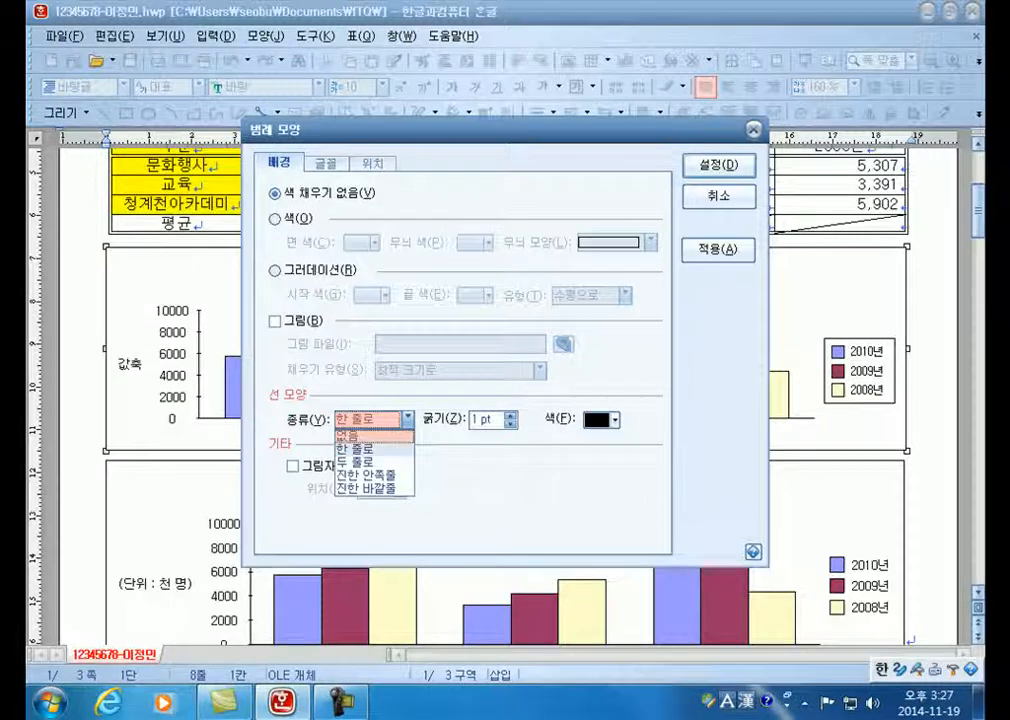
{"action": "left_click", "coordinate": [358, 436]}
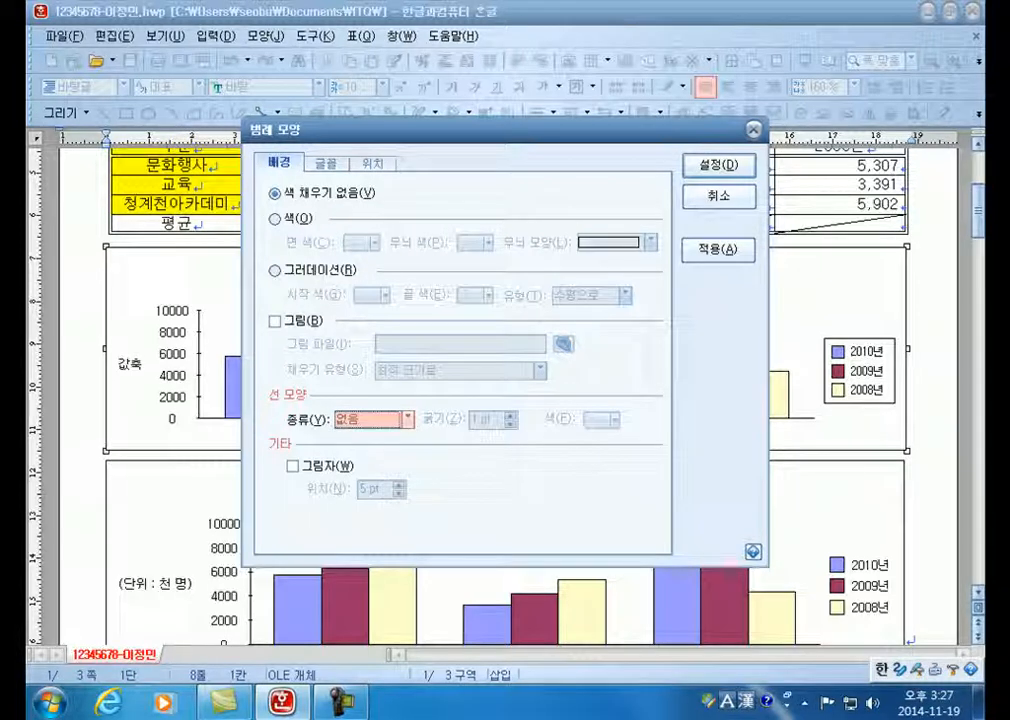
{"action": "left_click", "coordinate": [717, 164]}
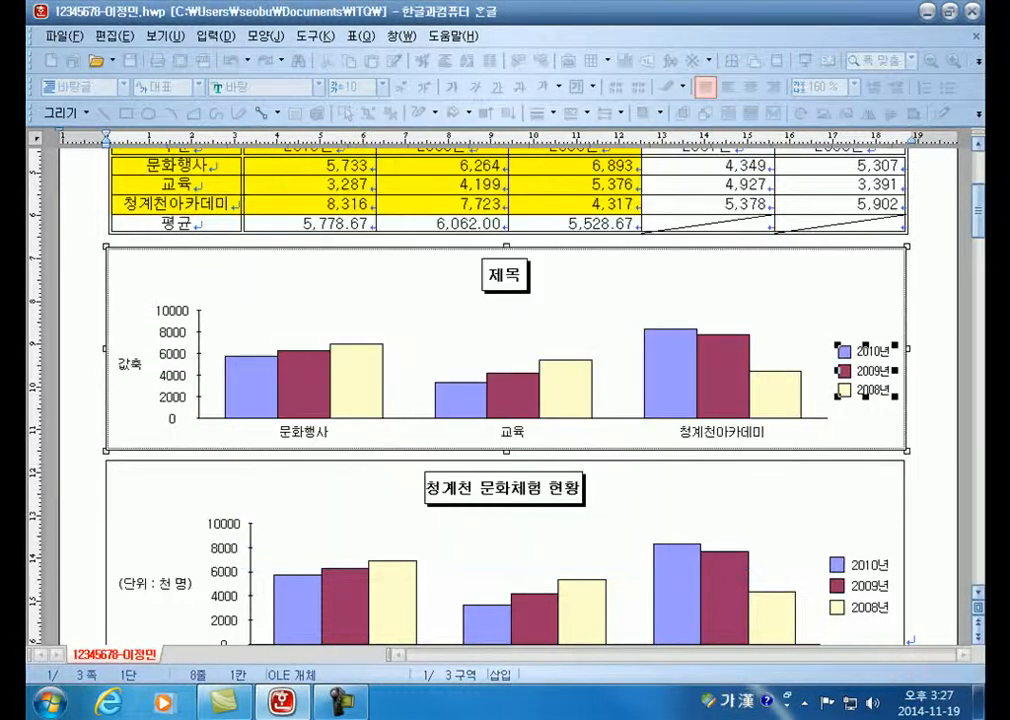
Leave chart editing and delete the practice chart titled 제목 from the document.
{"action": "key", "text": "Escape"}
{"action": "key", "text": "Delete"}
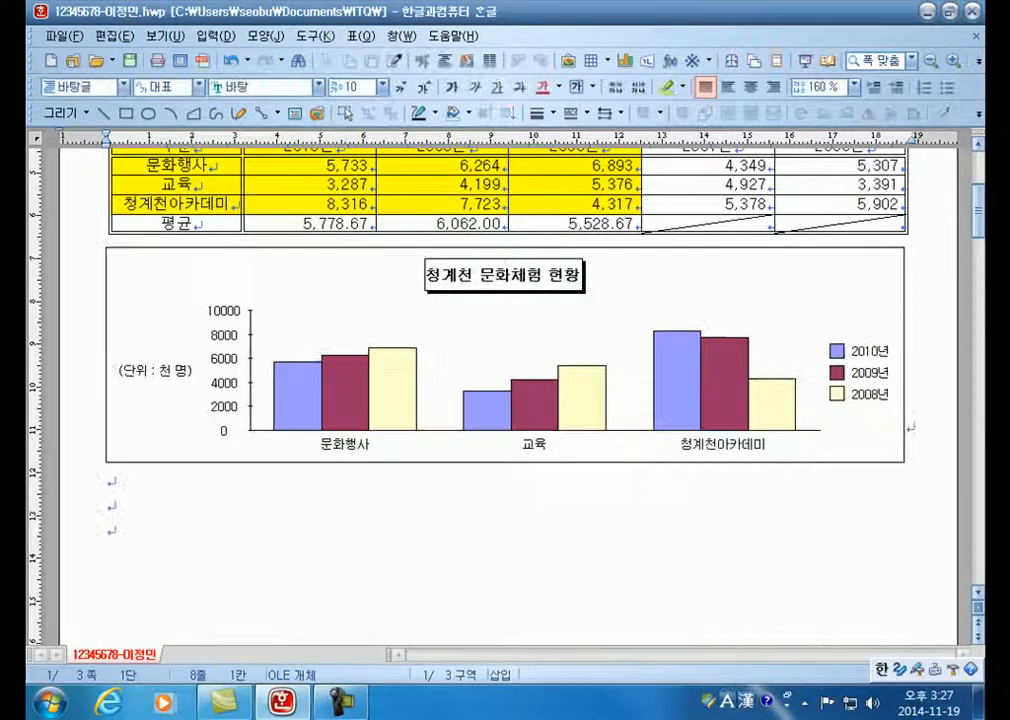
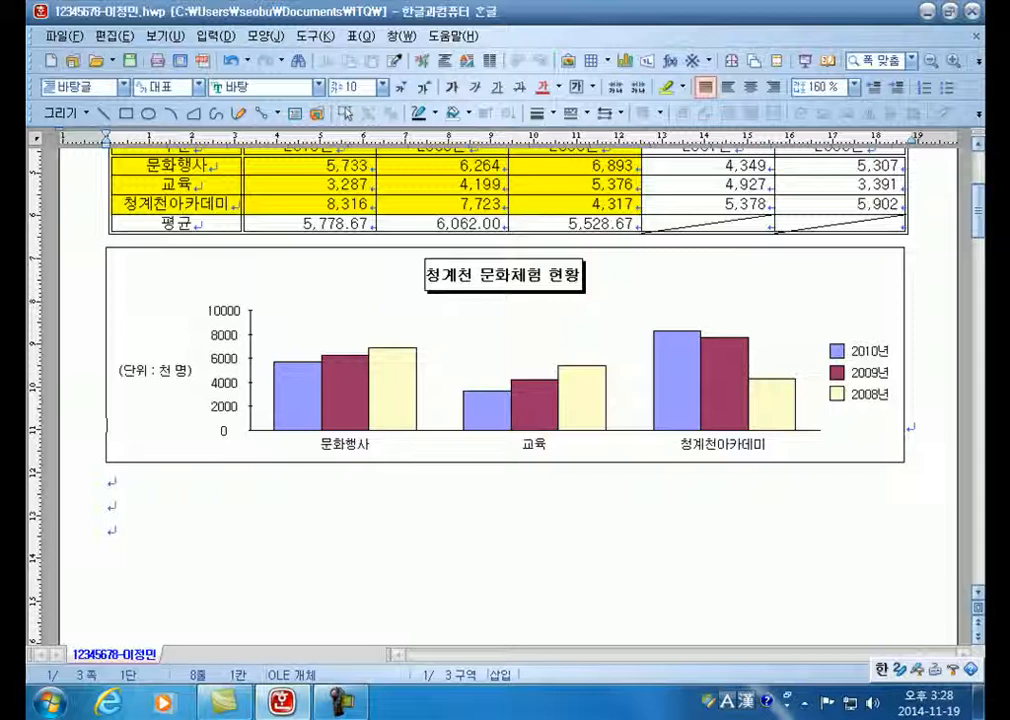
{"action": "left_click", "coordinate": [505, 355]}
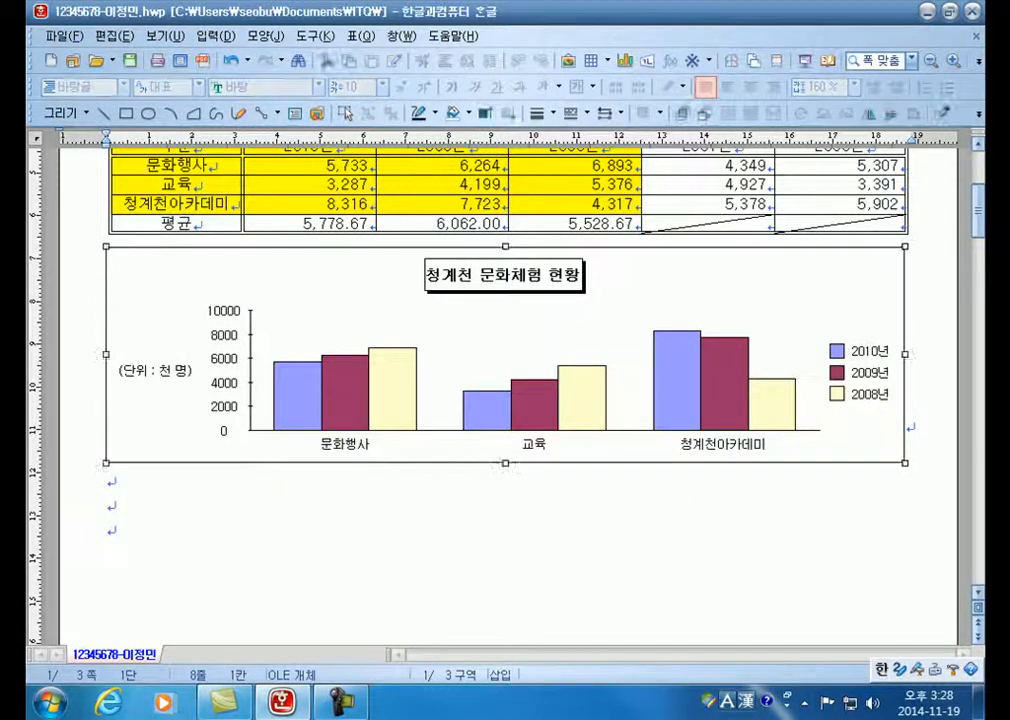
{"action": "double_click", "coordinate": [505, 355]}
{"action": "left_click", "coordinate": [250, 370]}
{"action": "left_click", "coordinate": [640, 351]}
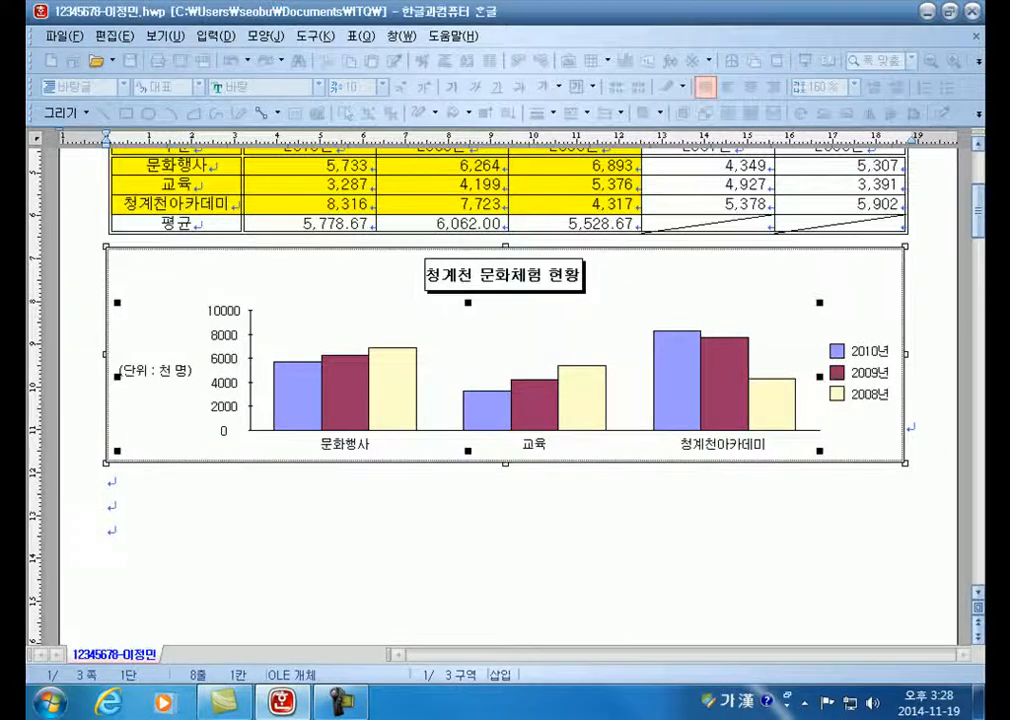
Uninstall the 구름다리 font program from Windows and confirm that its setup ran correctly.
{"action": "left_click", "coordinate": [50, 702]}
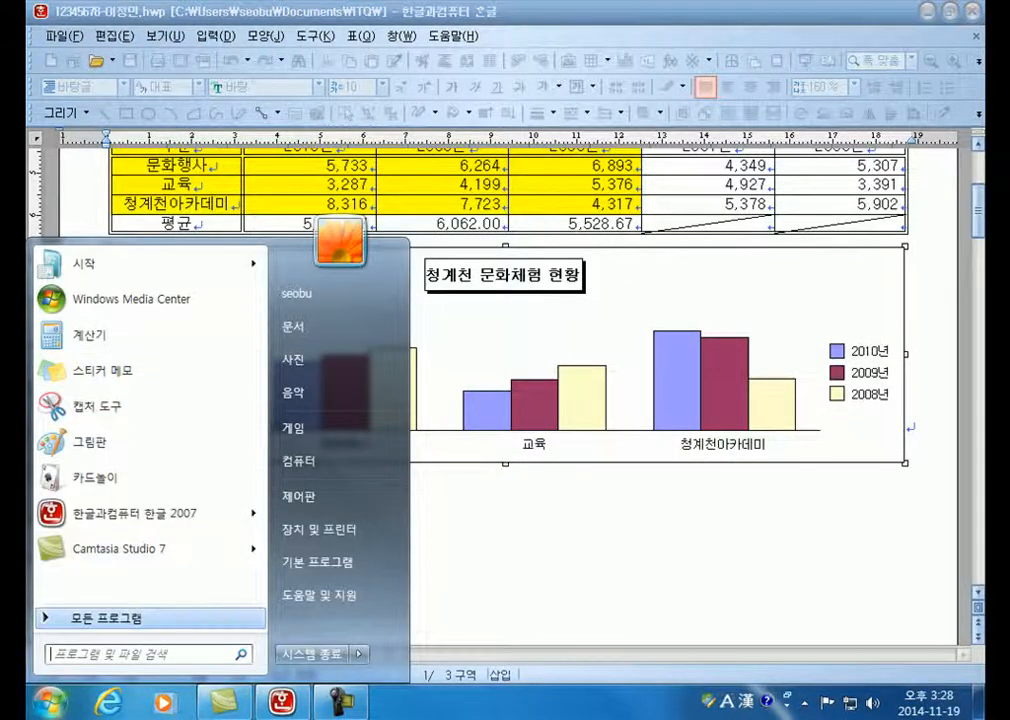
{"action": "left_click", "coordinate": [105, 618]}
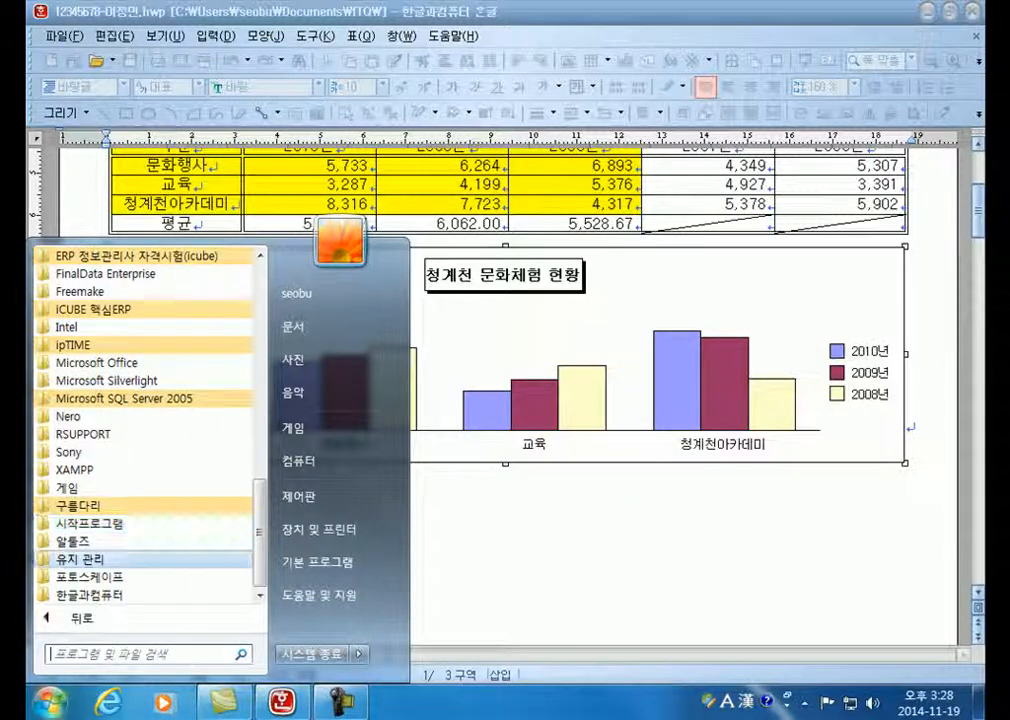
{"action": "left_click", "coordinate": [78, 506]}
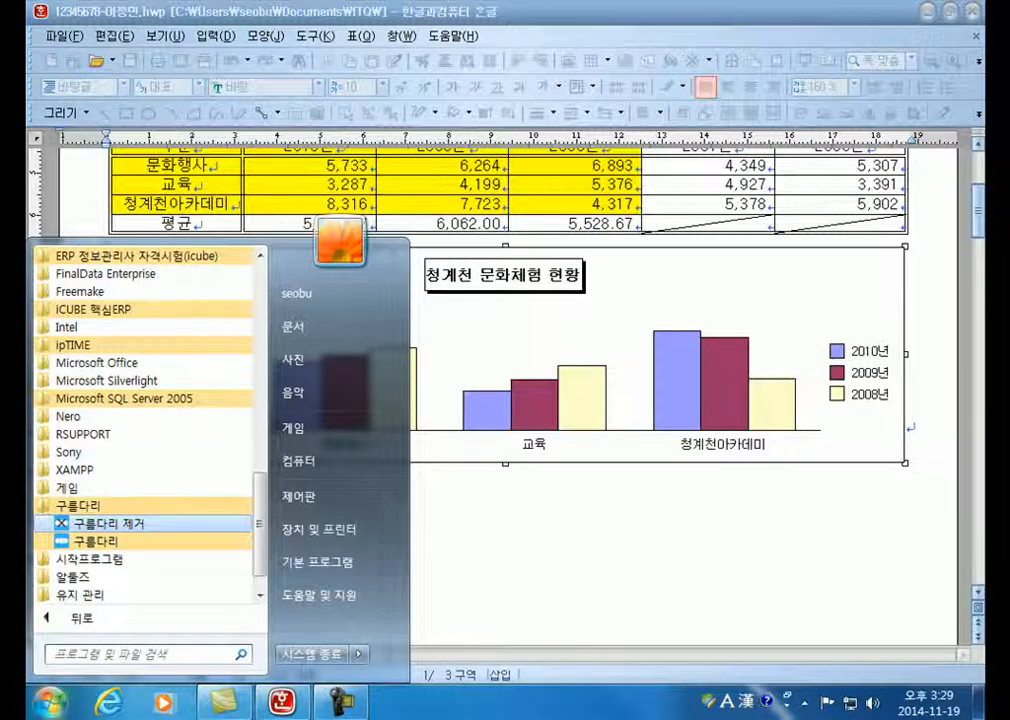
{"action": "left_click", "coordinate": [110, 523]}
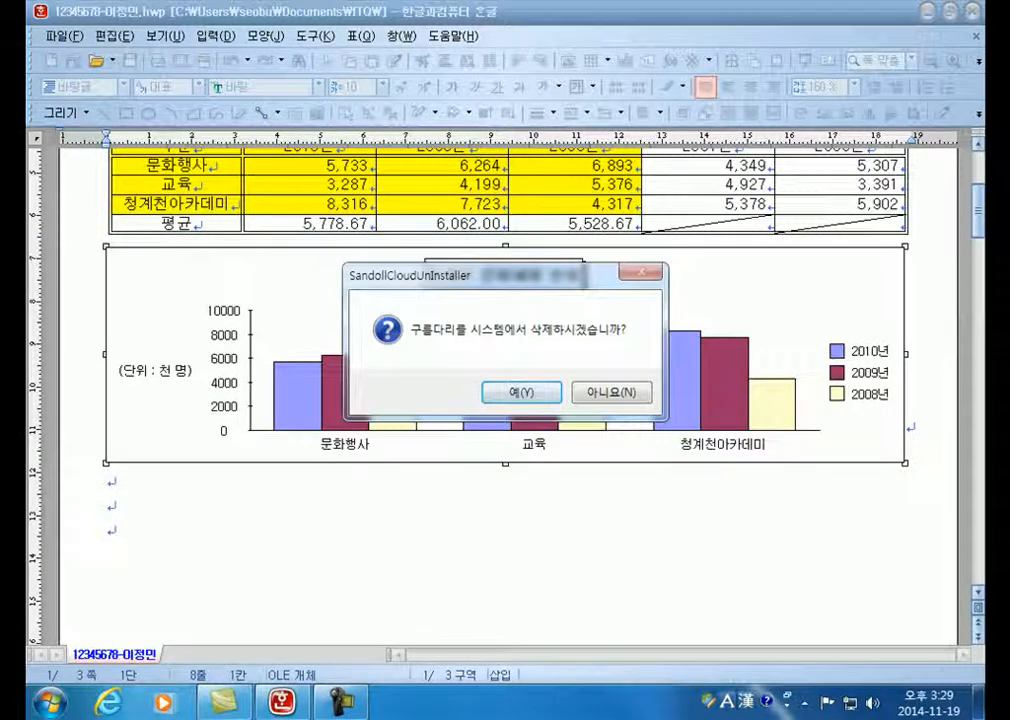
{"action": "key", "text": "Return"}
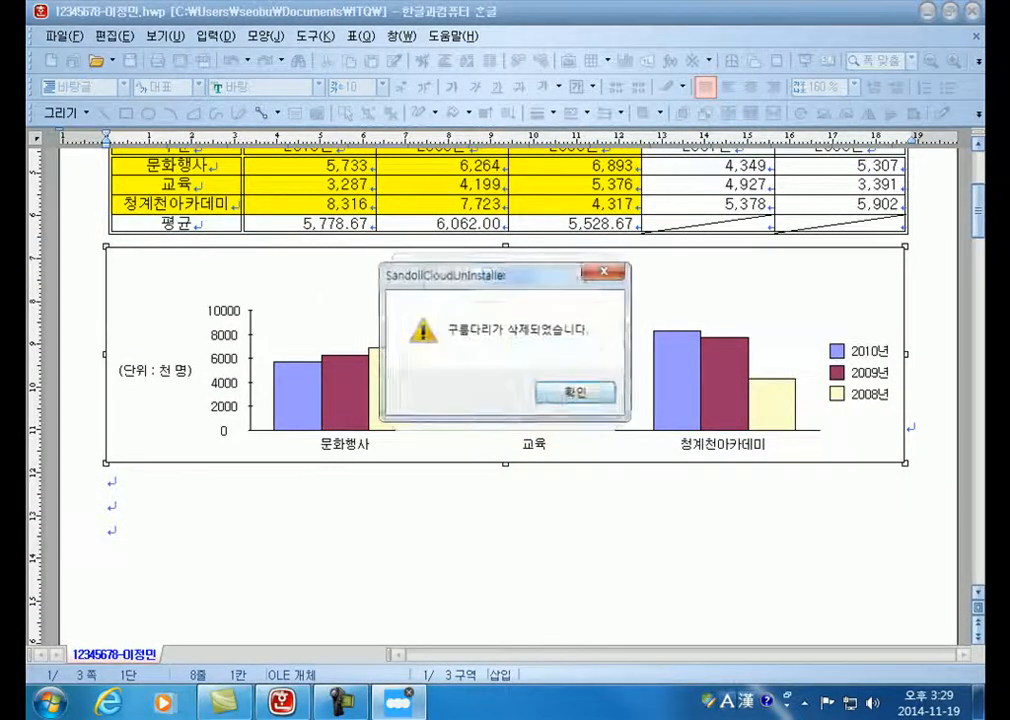
{"action": "key", "text": "Return"}
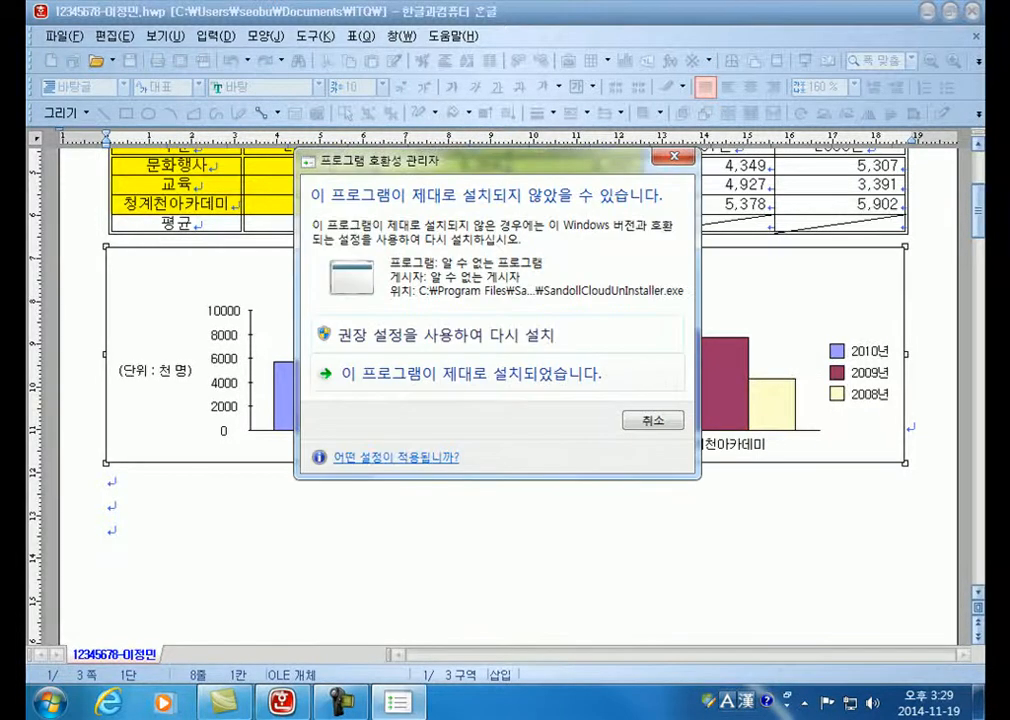
{"action": "left_click", "coordinate": [470, 373]}
Switch to 그림판 and pencil a slanted axis line with short tick marks crossing it on the left part of the canvas.
{"action": "left_click", "coordinate": [50, 702]}
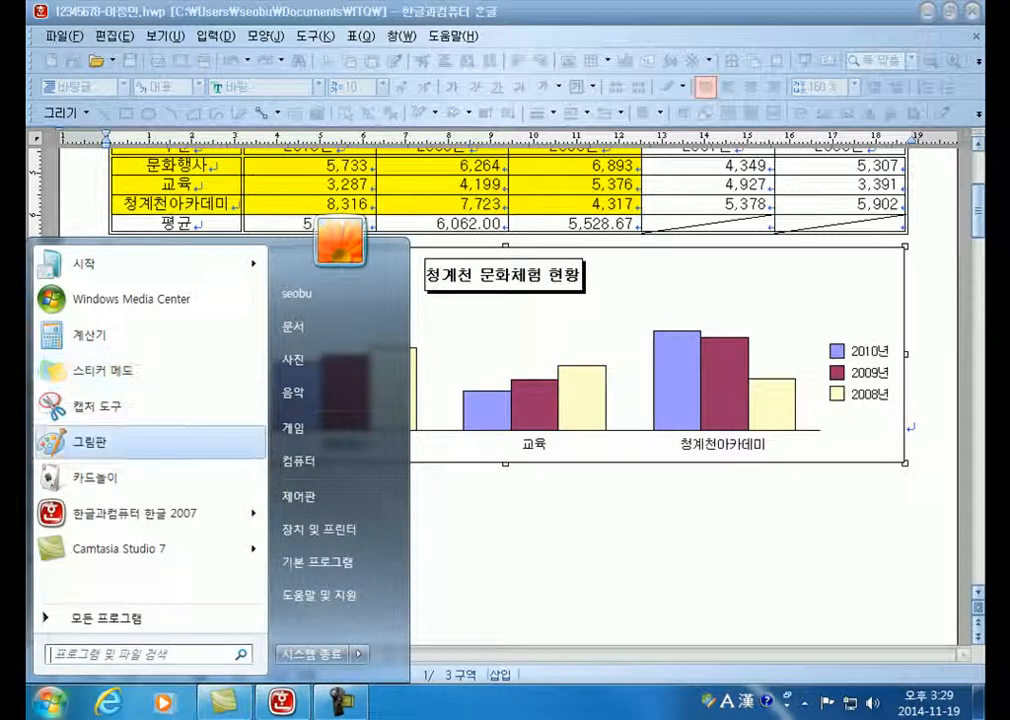
{"action": "left_click", "coordinate": [90, 442]}
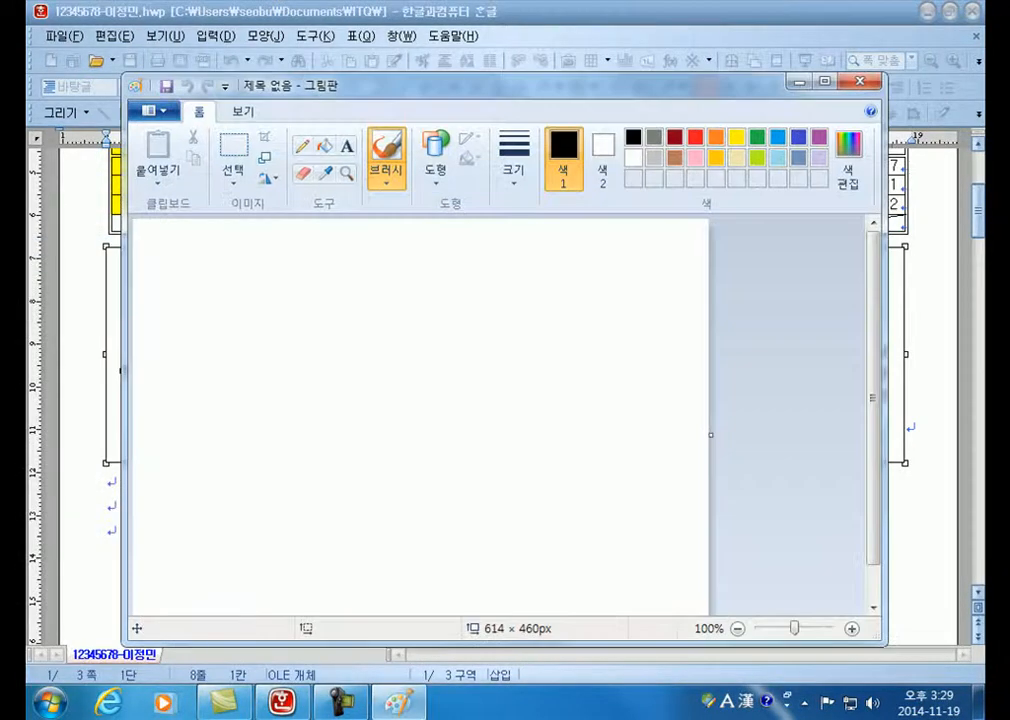
{"action": "left_click_drag", "start_coordinate": [320, 86], "coordinate": [311, 44]}
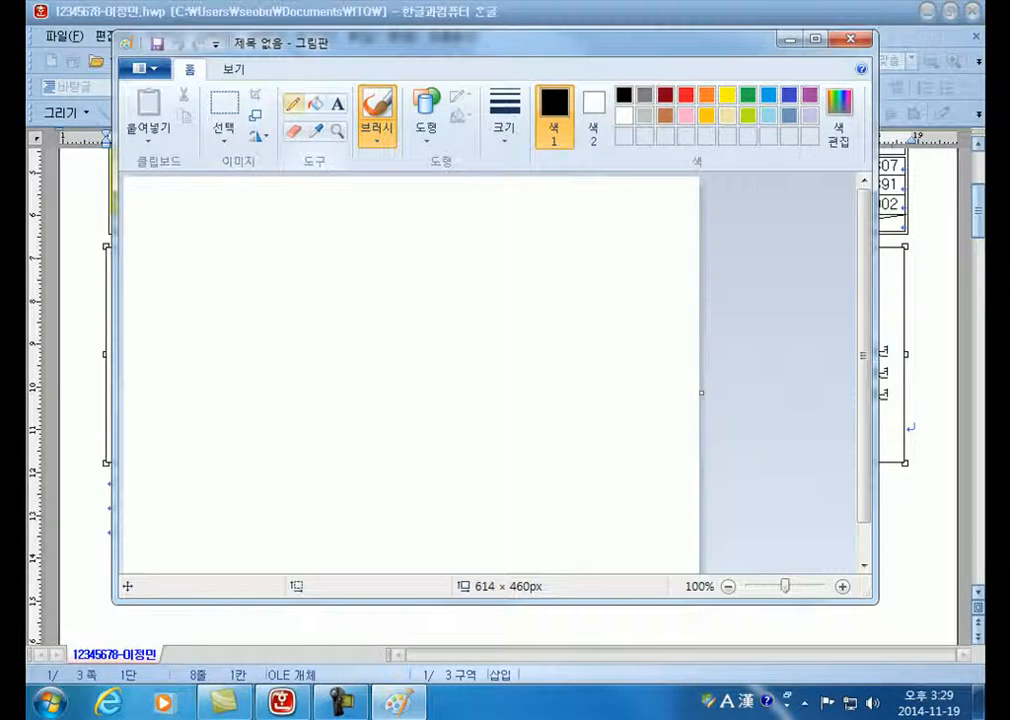
{"action": "left_click", "coordinate": [293, 103]}
{"action": "left_click_drag", "start_coordinate": [274, 206], "coordinate": [240, 445]}
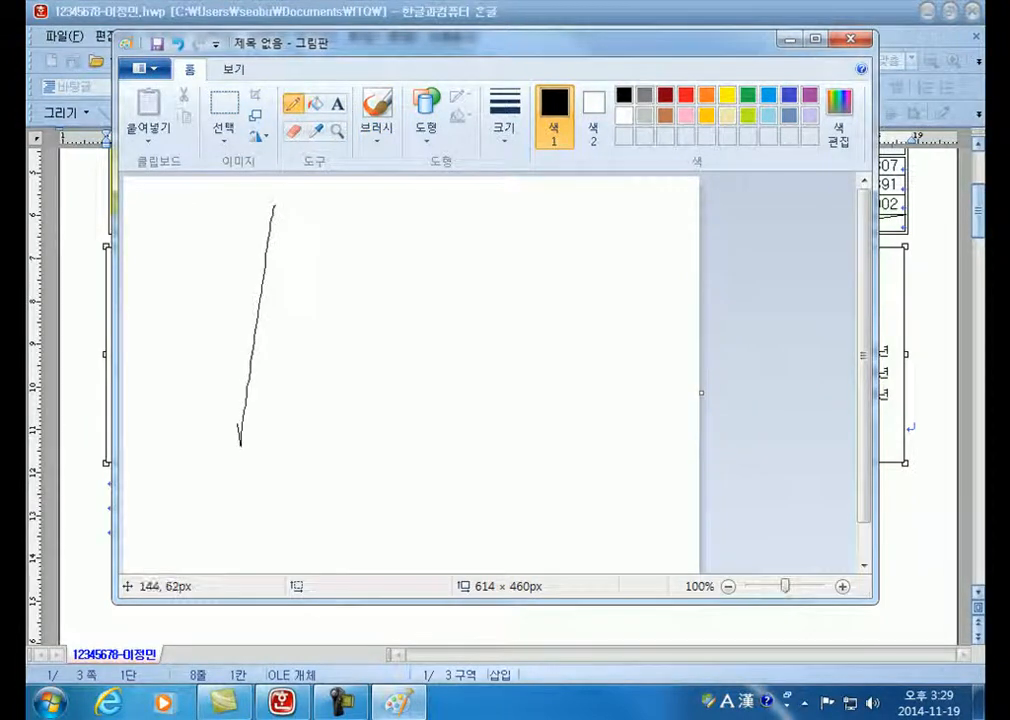
{"action": "mouse_move", "coordinate": [256, 266]}
{"action": "left_mouse_down"}
{"action": "mouse_move", "coordinate": [275, 270]}
{"action": "mouse_move", "coordinate": [271, 358]}
{"action": "left_mouse_up"}
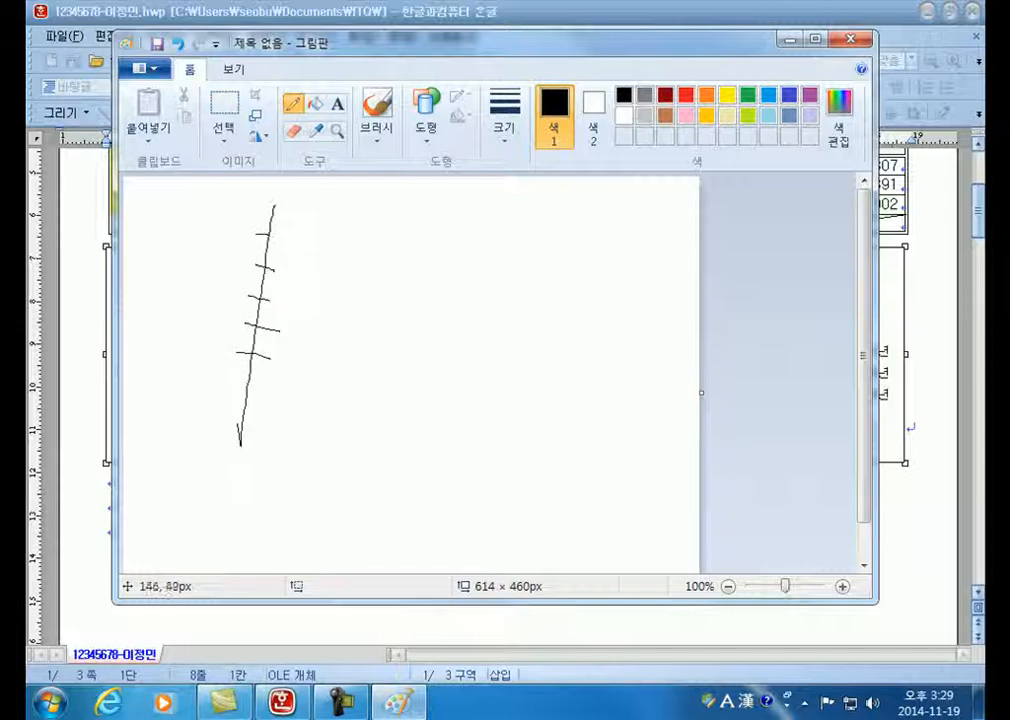
{"action": "mouse_move", "coordinate": [271, 239]}
{"action": "left_mouse_down"}
{"action": "mouse_move", "coordinate": [241, 238]}
{"action": "mouse_move", "coordinate": [299, 242]}
{"action": "left_mouse_up"}
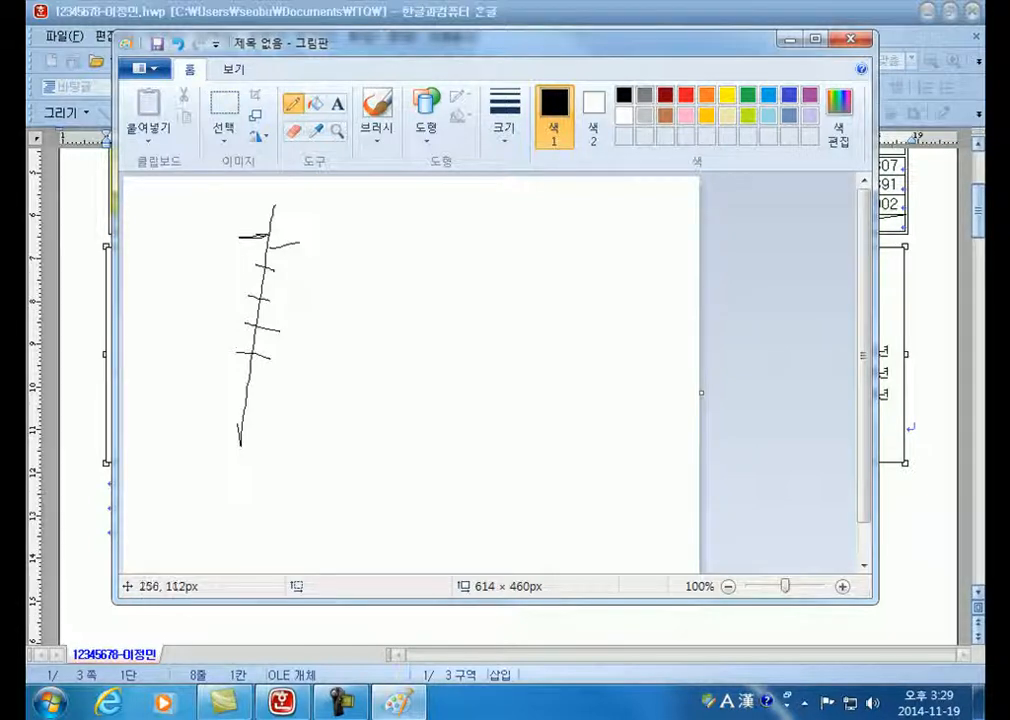
Pencil a vertical axis line with short horizontal tick marks along it on the right part of the canvas.
{"action": "left_click_drag", "start_coordinate": [482, 216], "coordinate": [482, 489]}
{"action": "left_click_drag", "start_coordinate": [465, 242], "coordinate": [505, 242]}
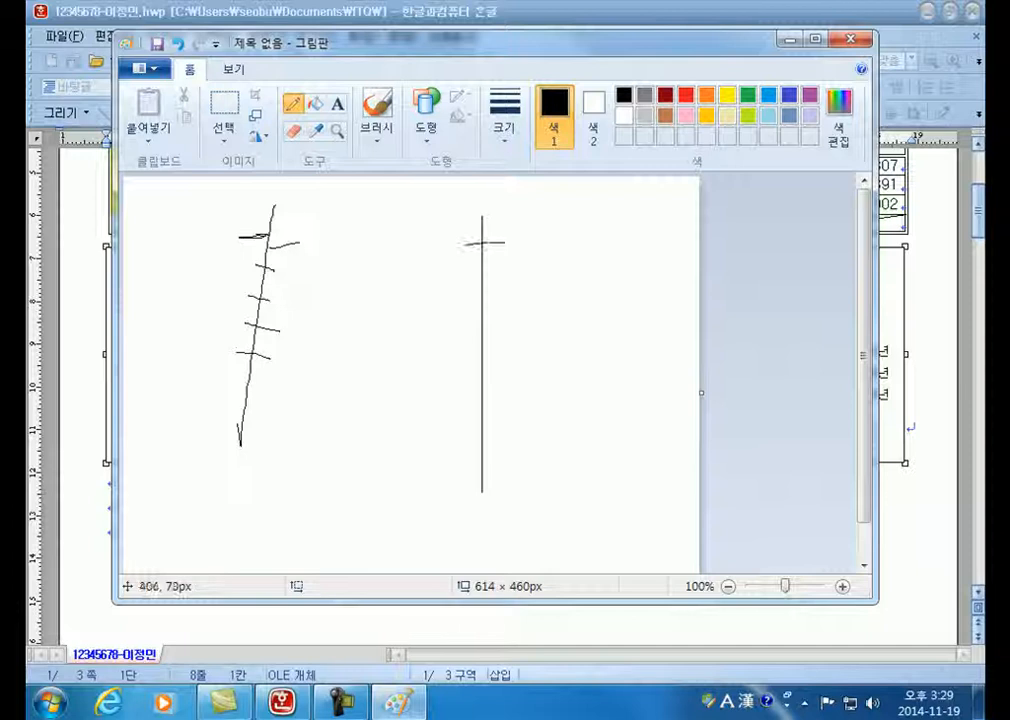
{"action": "mouse_move", "coordinate": [465, 285]}
{"action": "left_mouse_down"}
{"action": "mouse_move", "coordinate": [505, 285]}
{"action": "mouse_move", "coordinate": [505, 322]}
{"action": "left_mouse_up"}
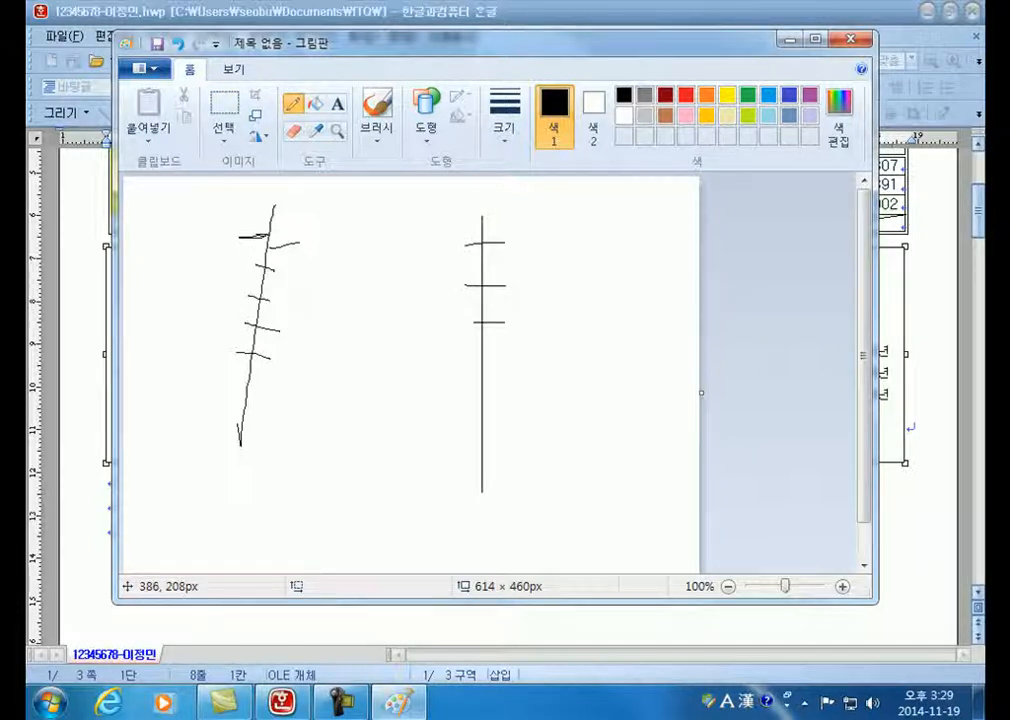
{"action": "left_click_drag", "start_coordinate": [482, 370], "coordinate": [516, 365]}
{"action": "left_click_drag", "start_coordinate": [437, 402], "coordinate": [482, 402]}
Switch back to the Hangul document and examine the tick mark (눈금) settings of the 청계천 문화체험 현황 chart's value axis.
{"action": "key", "text": "alt+Tab"}
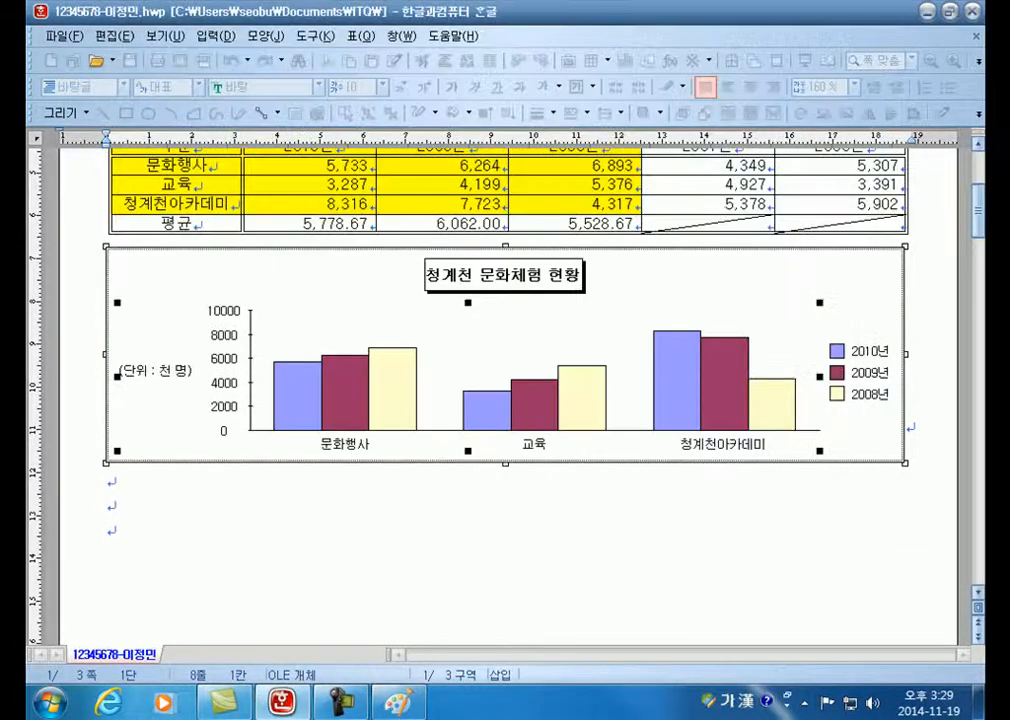
{"action": "left_click", "coordinate": [230, 359]}
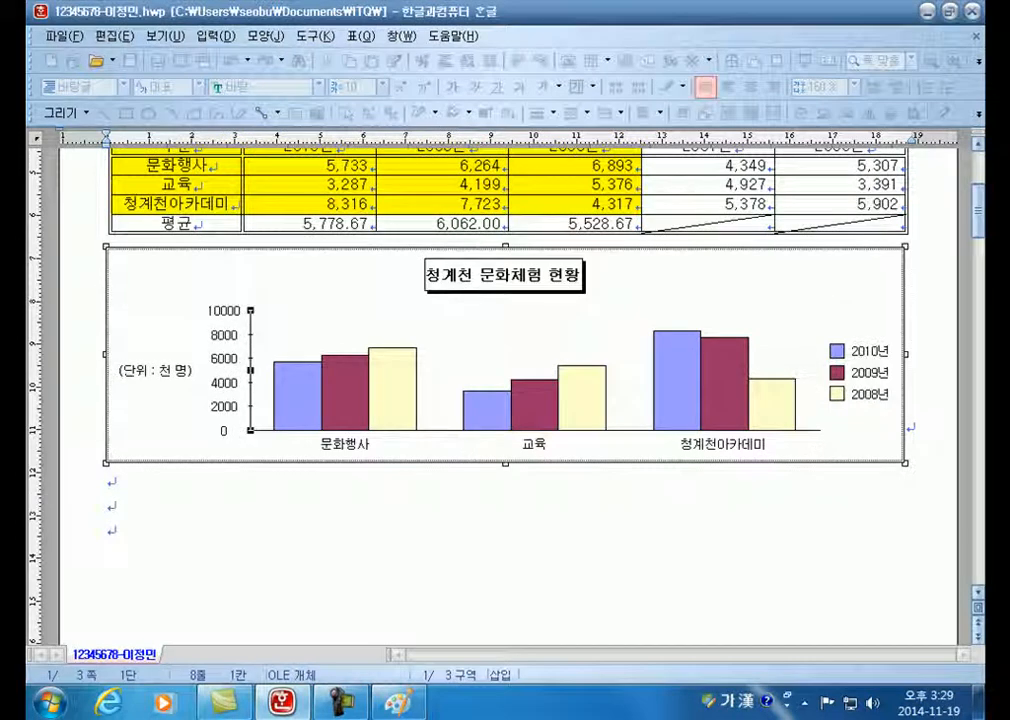
{"action": "double_click", "coordinate": [230, 359]}
{"action": "left_click_drag", "start_coordinate": [400, 178], "coordinate": [532, 140]}
{"action": "left_click", "coordinate": [521, 177]}
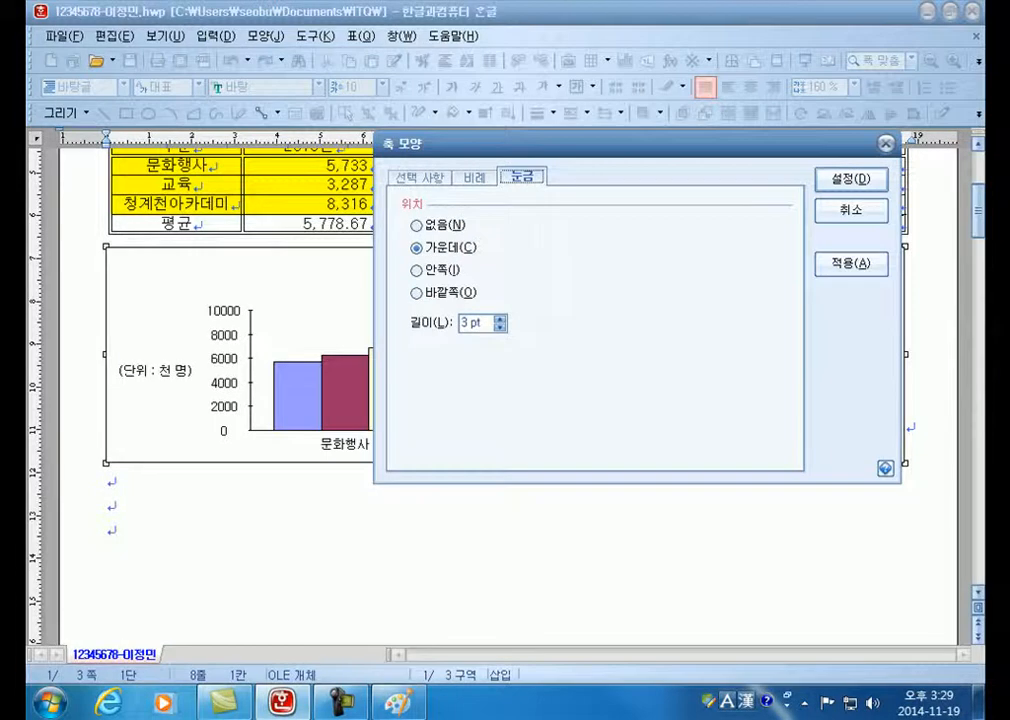
{"action": "key", "text": "Return"}
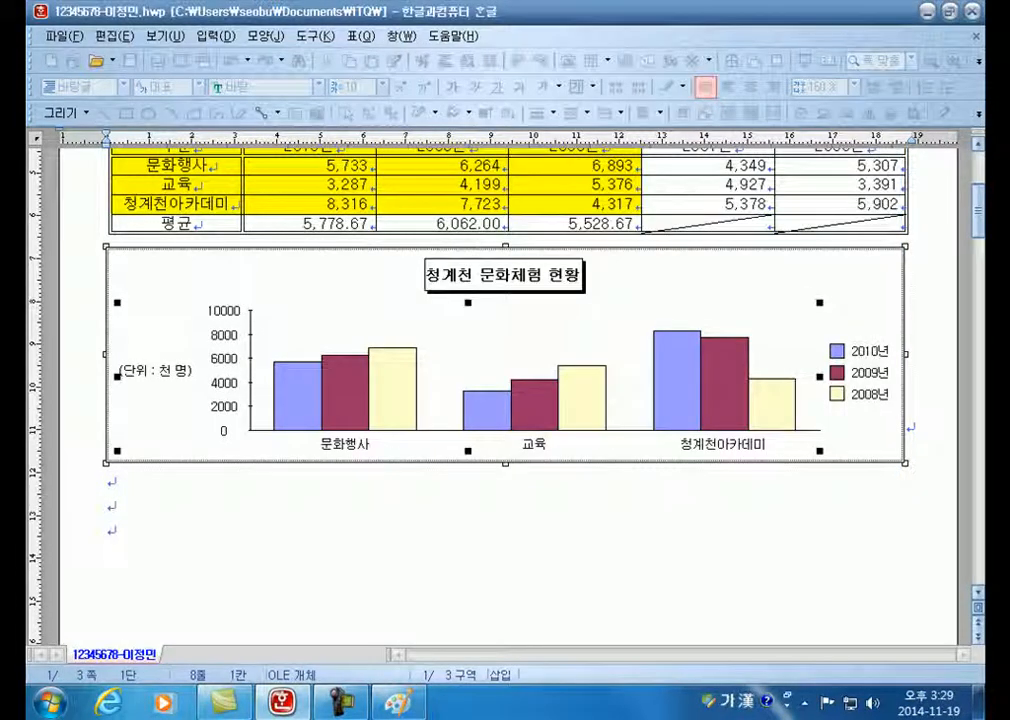
Examine the scale (비례) settings of the value axis, including its minimum, maximum and major gridline count.
{"action": "left_click", "coordinate": [250, 370]}
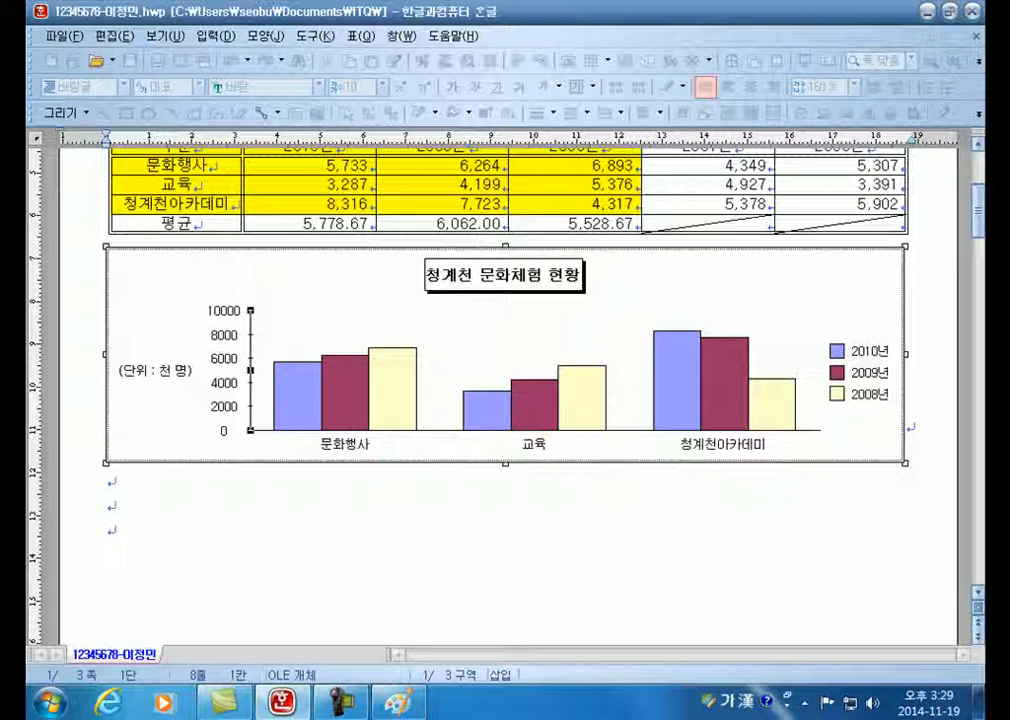
{"action": "right_click", "coordinate": [229, 336]}
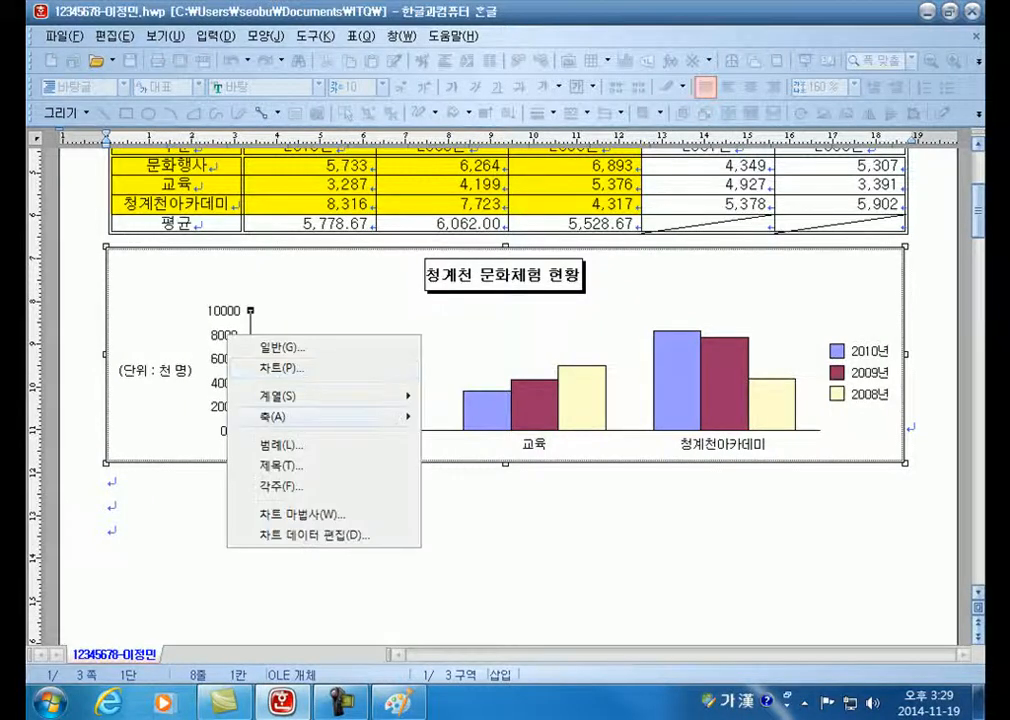
{"action": "mouse_move", "coordinate": [275, 416]}
{"action": "left_click", "coordinate": [466, 417]}
{"action": "left_click", "coordinate": [416, 352]}
{"action": "left_click", "coordinate": [594, 328]}
{"action": "left_click", "coordinate": [343, 212]}
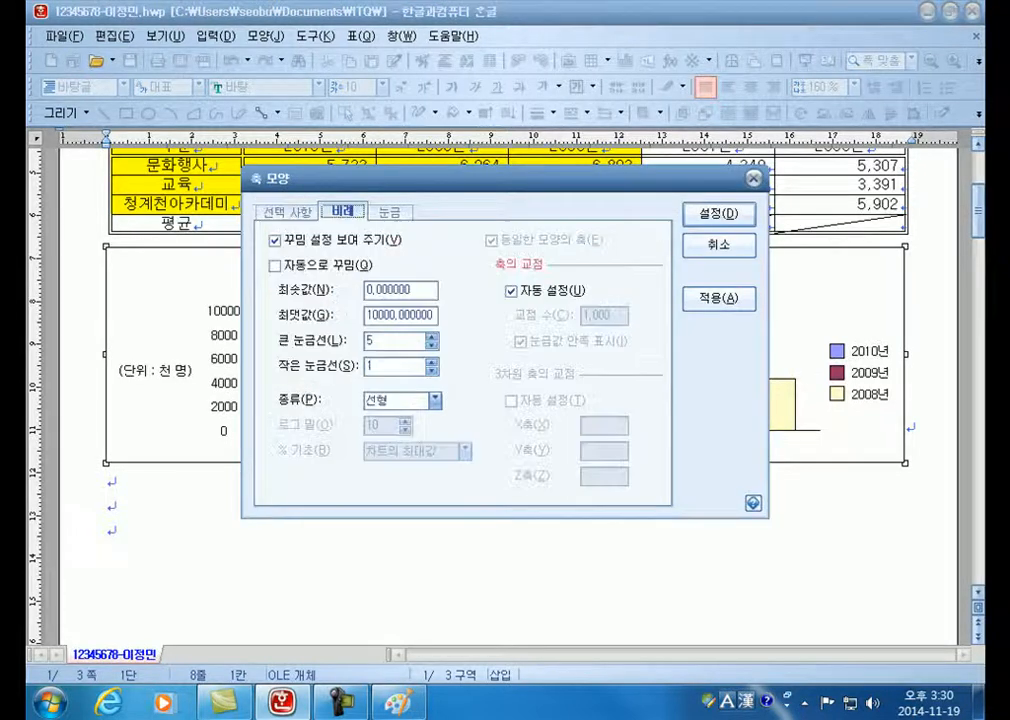
{"action": "left_click", "coordinate": [719, 214]}
Set the value axis tick marks to 안쪽.
{"action": "left_click", "coordinate": [250, 370]}
{"action": "double_click", "coordinate": [250, 370]}
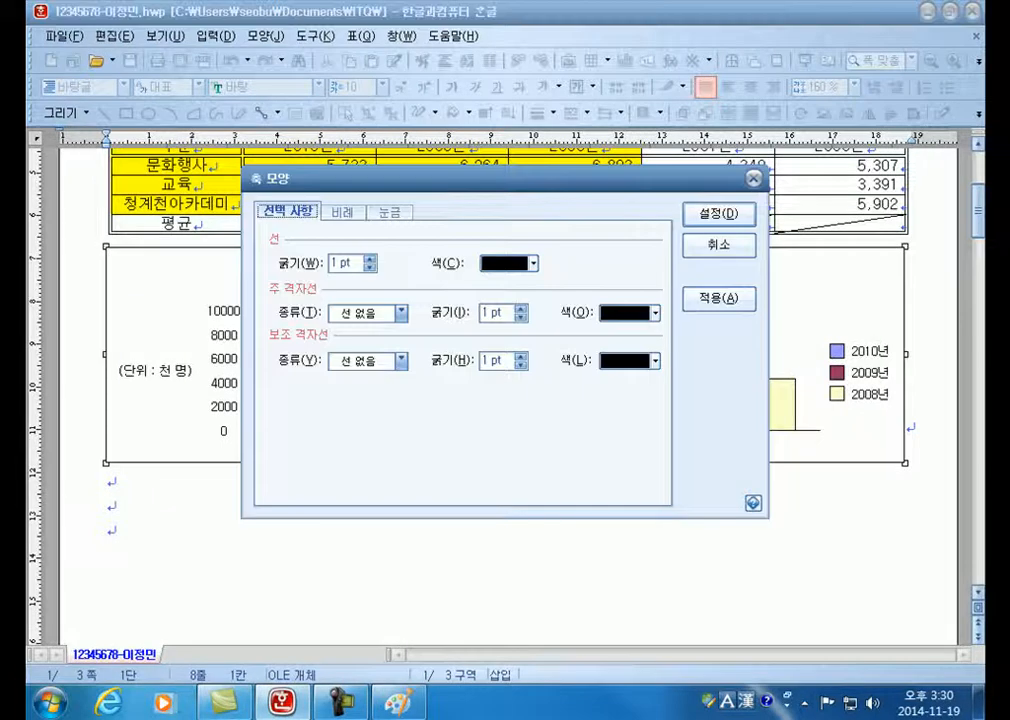
{"action": "left_click_drag", "start_coordinate": [430, 179], "coordinate": [493, 126]}
{"action": "left_click", "coordinate": [453, 158]}
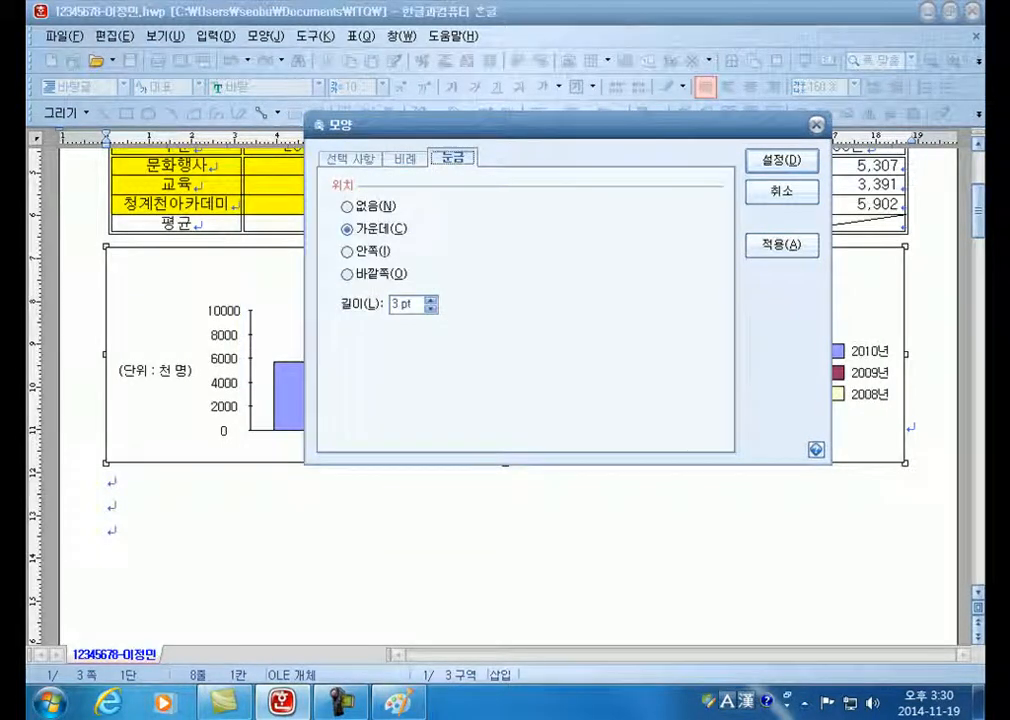
{"action": "left_click", "coordinate": [368, 252]}
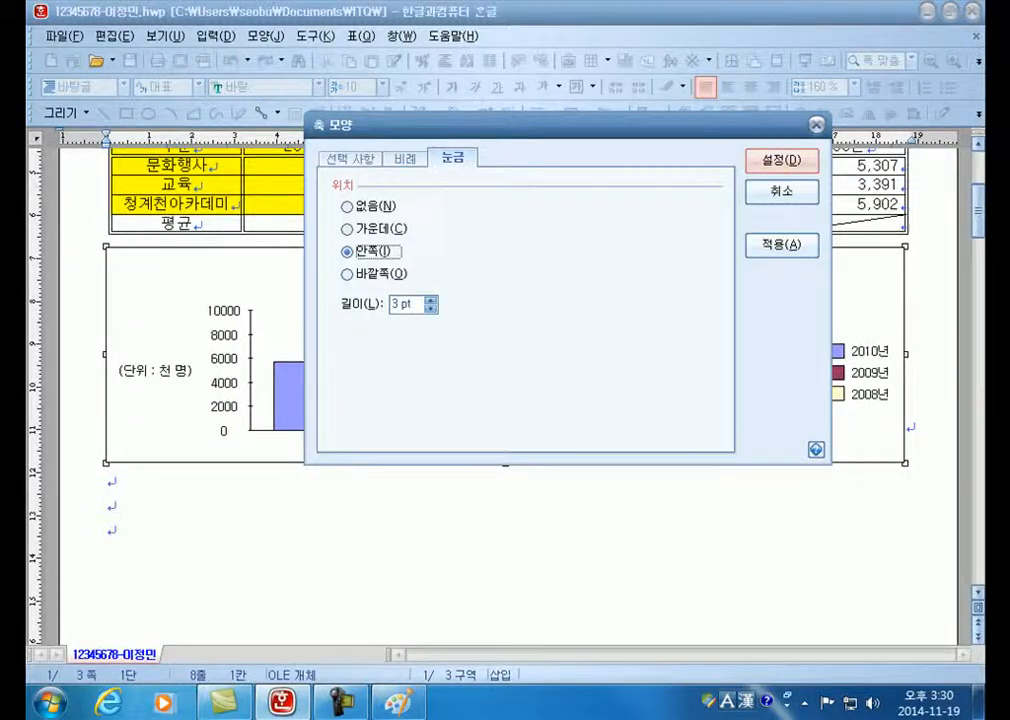
{"action": "left_click", "coordinate": [781, 160]}
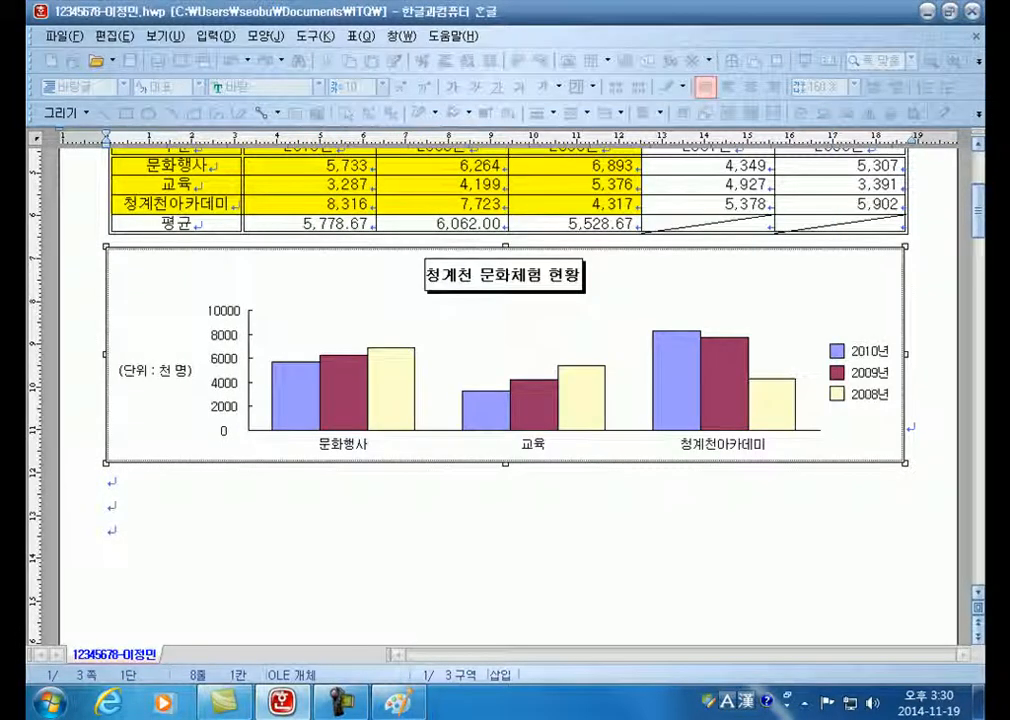
Set the value axis tick marks to 바깥쪽.
{"action": "double_click", "coordinate": [250, 371]}
{"action": "left_click", "coordinate": [390, 211]}
{"action": "left_click", "coordinate": [300, 328]}
{"action": "left_click", "coordinate": [718, 214]}
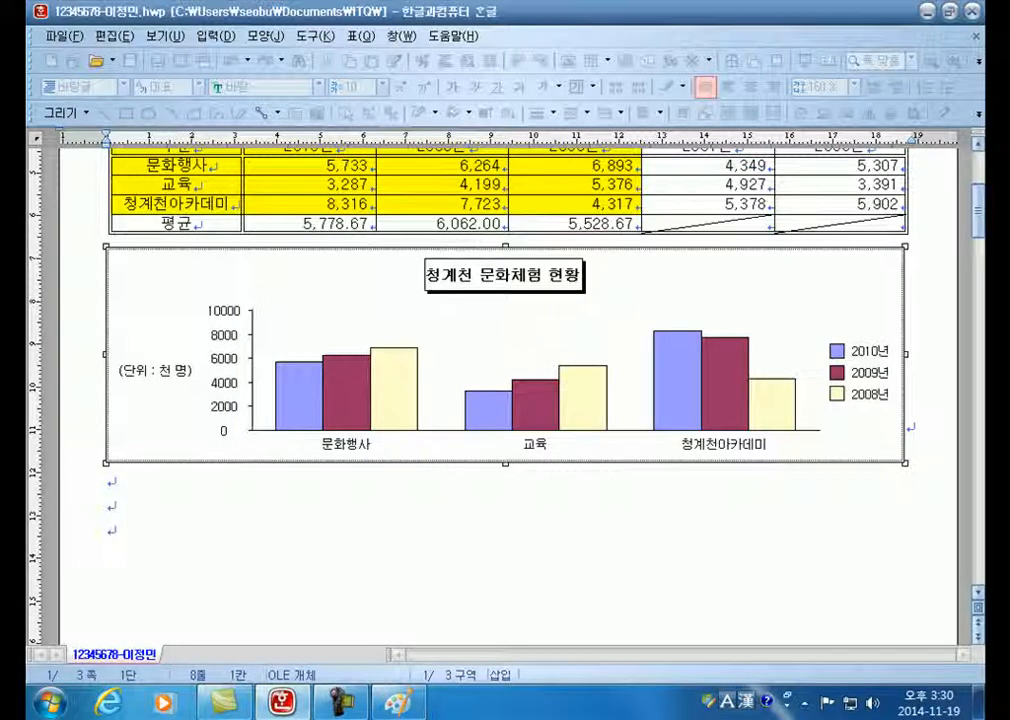
Remove the value axis tick marks by setting their position to 없음.
{"action": "double_click", "coordinate": [250, 371]}
{"action": "left_click", "coordinate": [390, 211]}
{"action": "left_click", "coordinate": [285, 260]}
{"action": "left_click", "coordinate": [718, 214]}
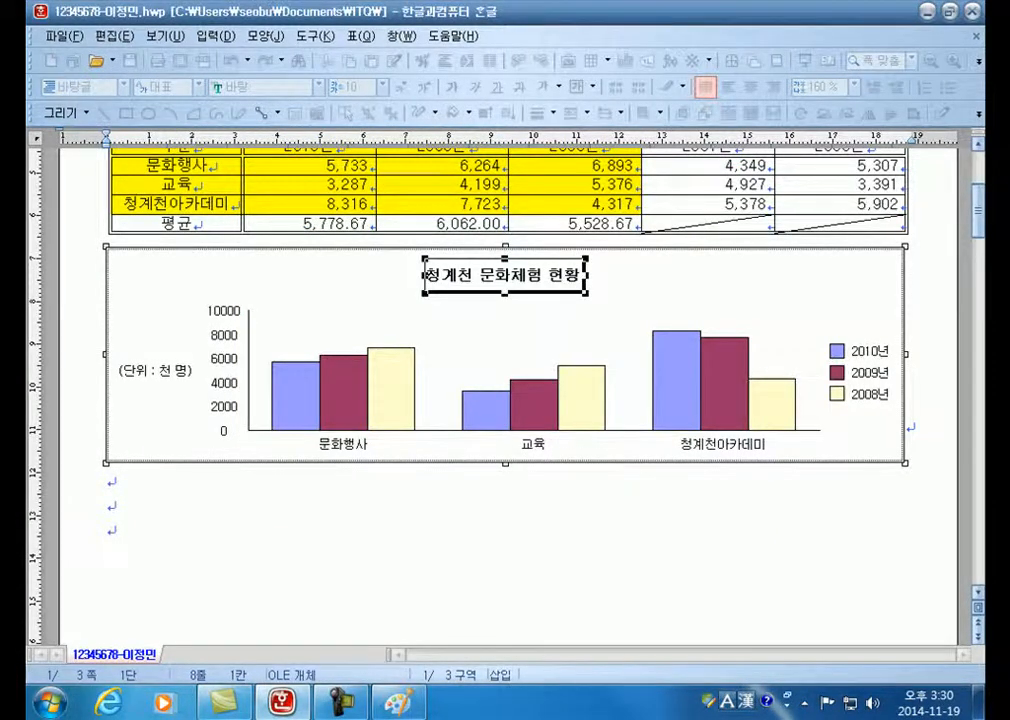
Set the value axis tick marks to 가운데, leave chart editing and save the document.
{"action": "double_click", "coordinate": [250, 371]}
{"action": "left_click", "coordinate": [390, 211]}
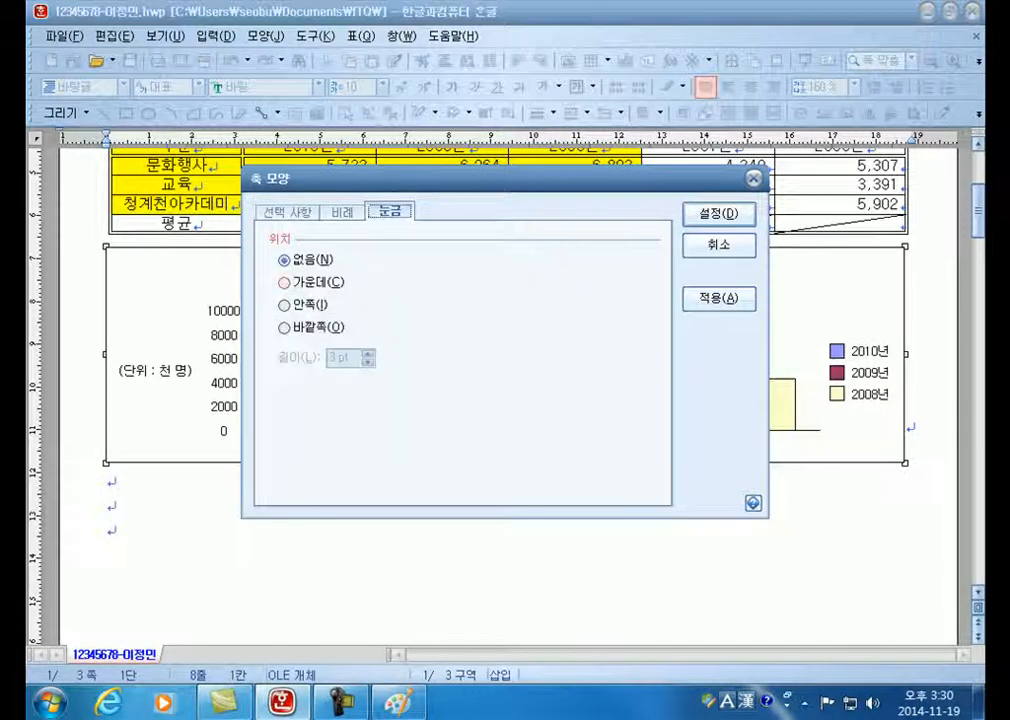
{"action": "left_click", "coordinate": [284, 282]}
{"action": "left_click", "coordinate": [718, 214]}
{"action": "left_click", "coordinate": [468, 345]}
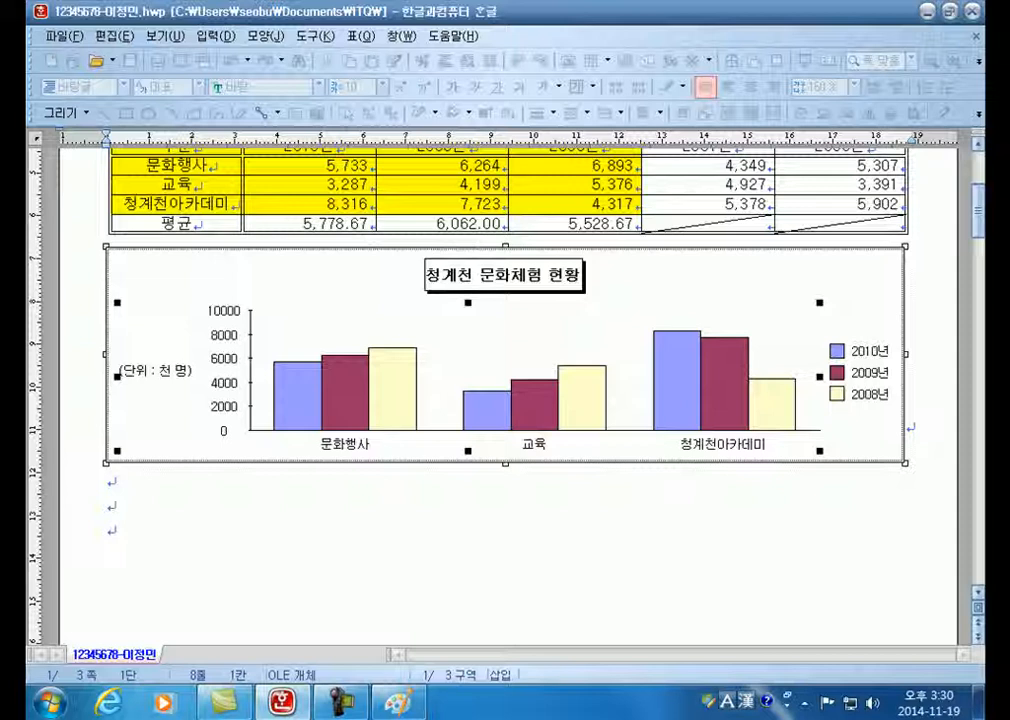
{"action": "key", "text": "Escape"}
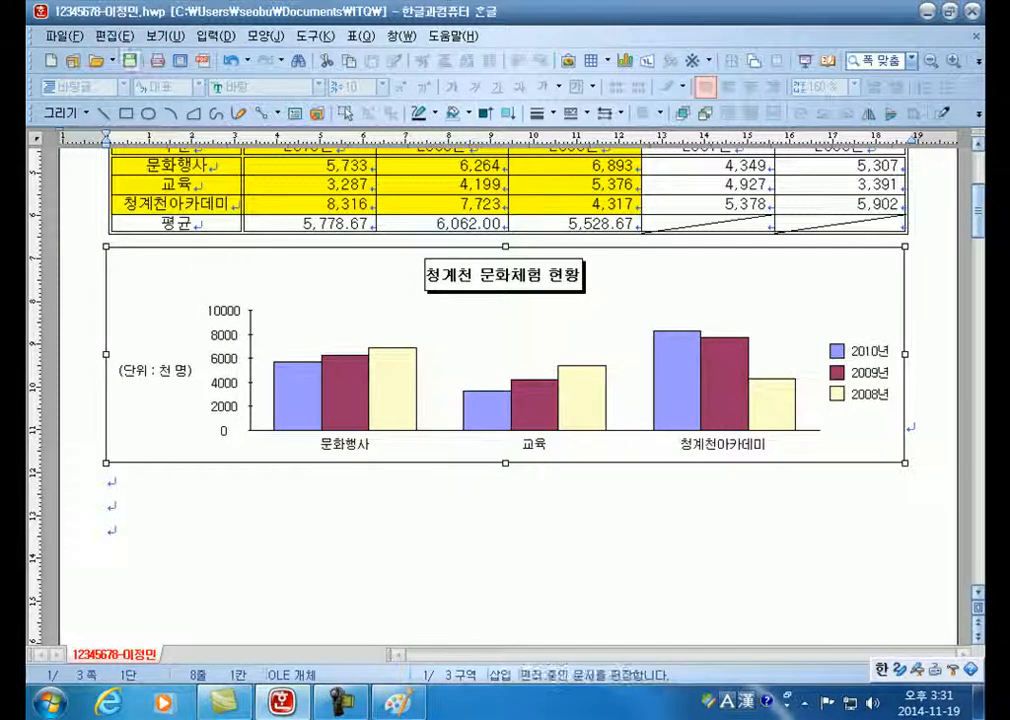
{"action": "left_click", "coordinate": [130, 61]}
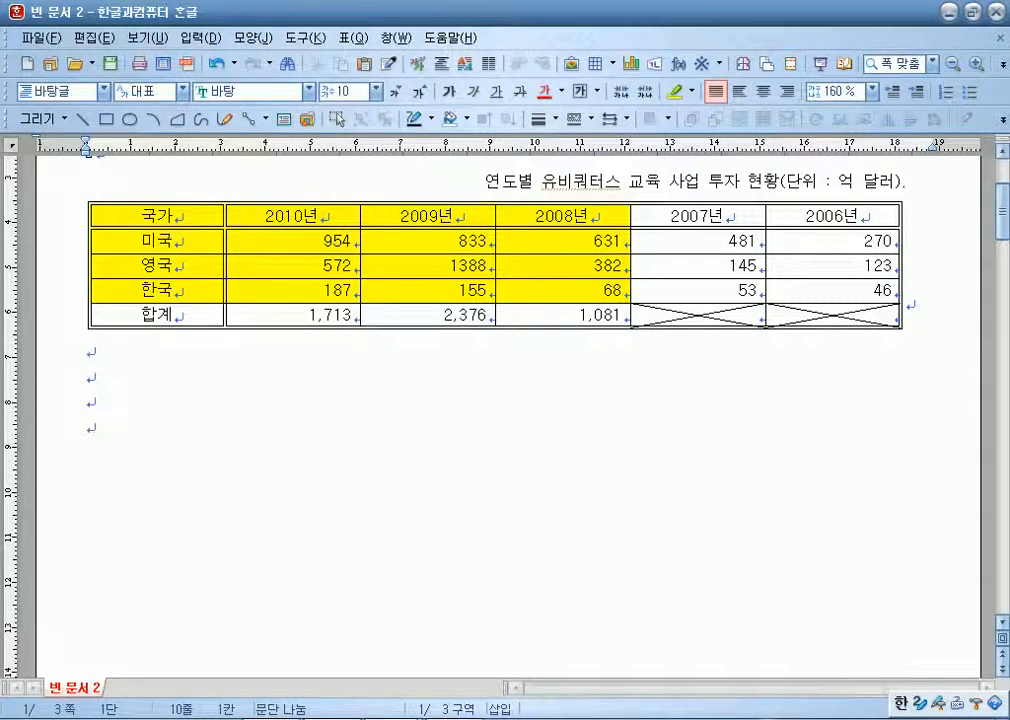
In 빈 문서 2, insert a chart from the table cells 국가 through 2008년, down to the 한국 row, and leave chart editing.
{"action": "left_click", "coordinate": [170, 215]}
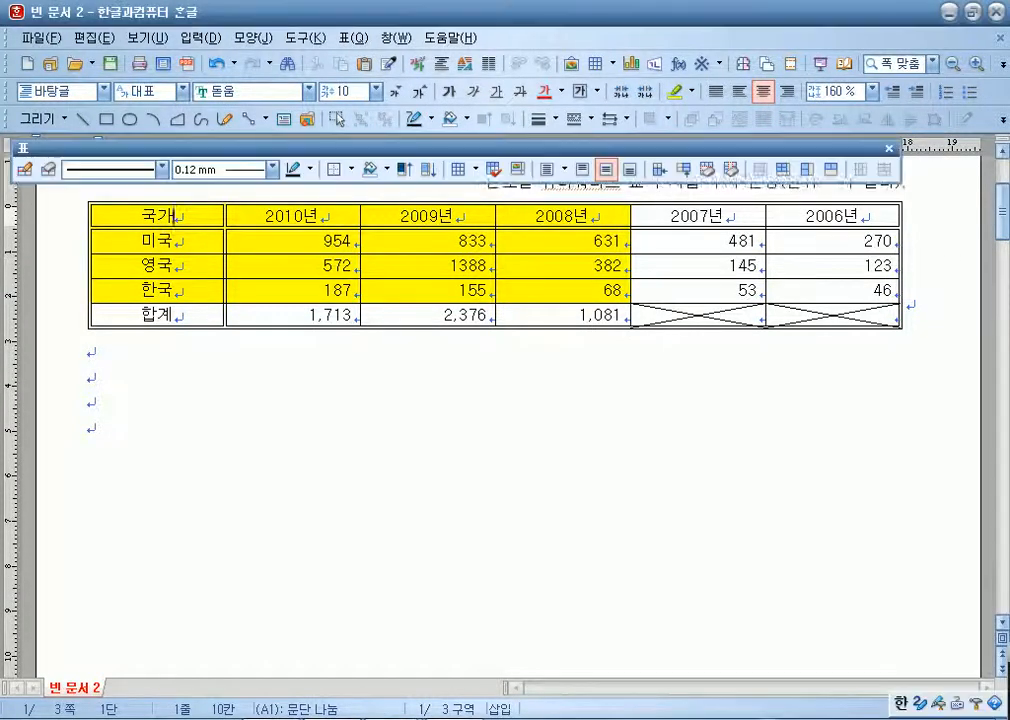
{"action": "scroll", "coordinate": [508, 420], "scroll_direction": "up", "scroll_amount": 3}
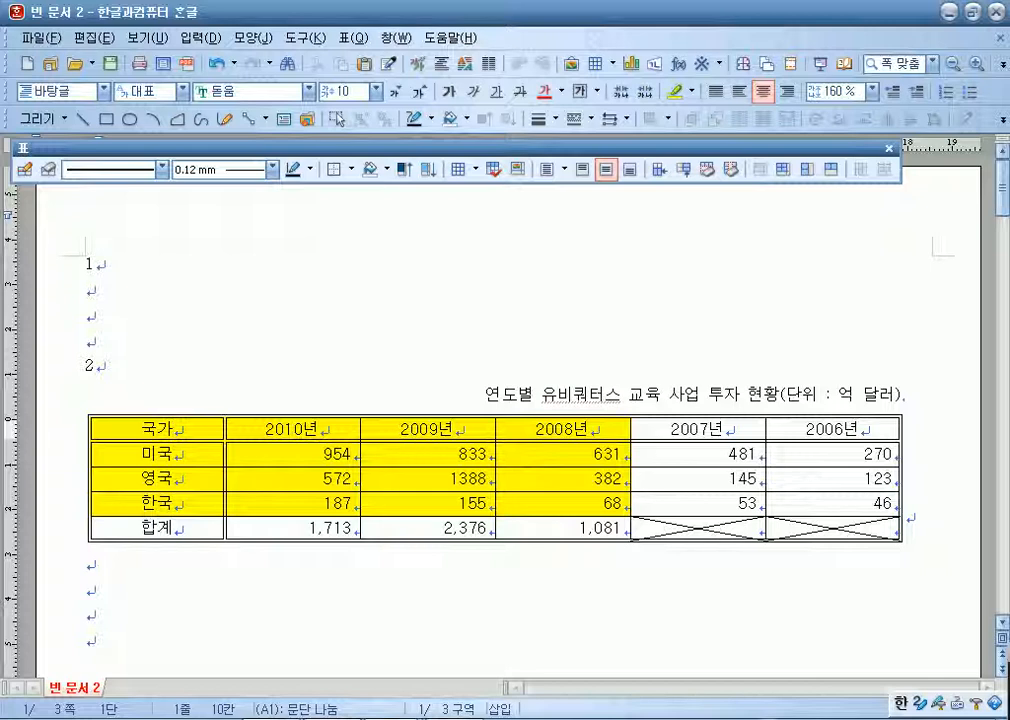
{"action": "scroll", "coordinate": [495, 420], "scroll_direction": "down", "scroll_amount": 1}
{"action": "left_click_drag", "start_coordinate": [157, 357], "coordinate": [563, 432]}
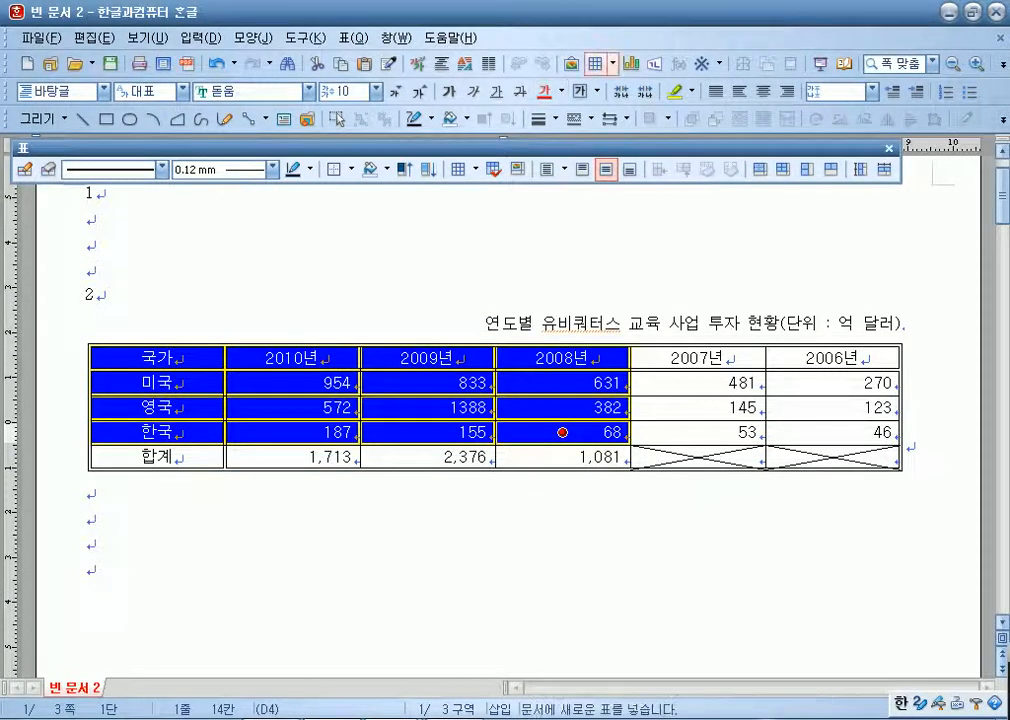
{"action": "left_click", "coordinate": [631, 63]}
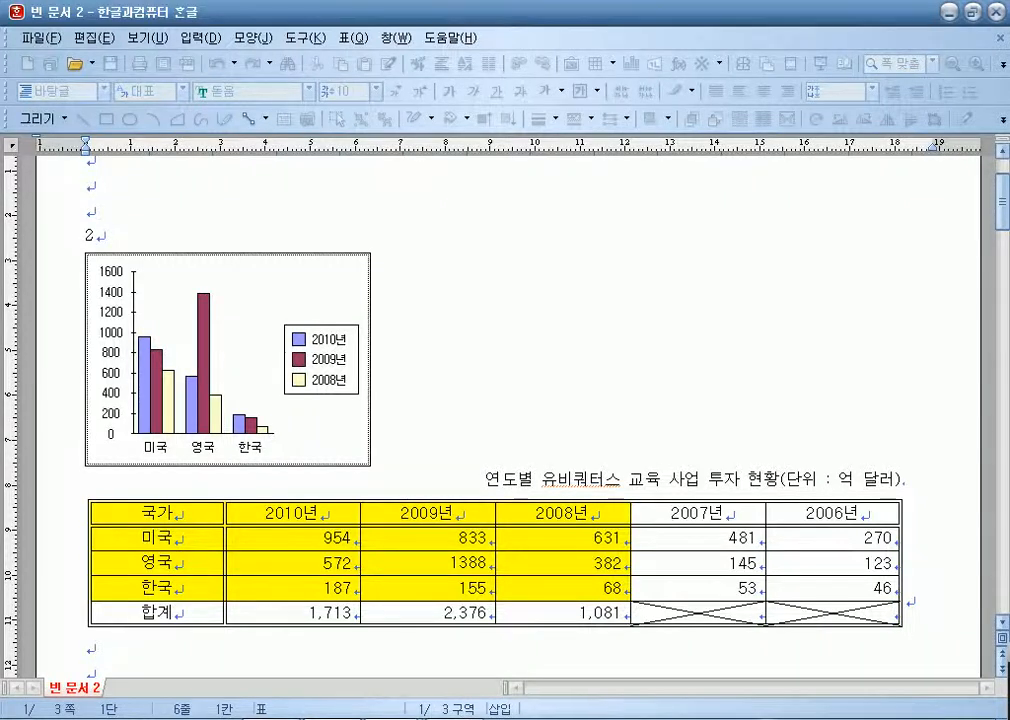
{"action": "left_click", "coordinate": [92, 235]}
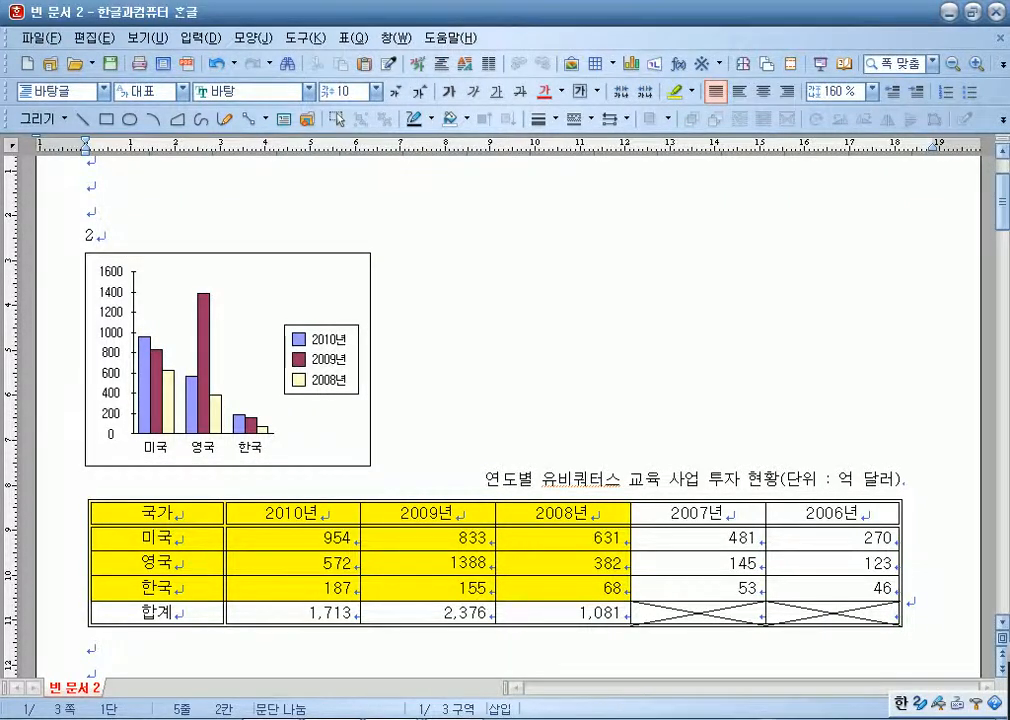
Set the new chart to be treated as a character (글자처럼 취급) and widen it to the table's full width.
{"action": "right_click", "coordinate": [312, 287]}
{"action": "left_click", "coordinate": [345, 295]}
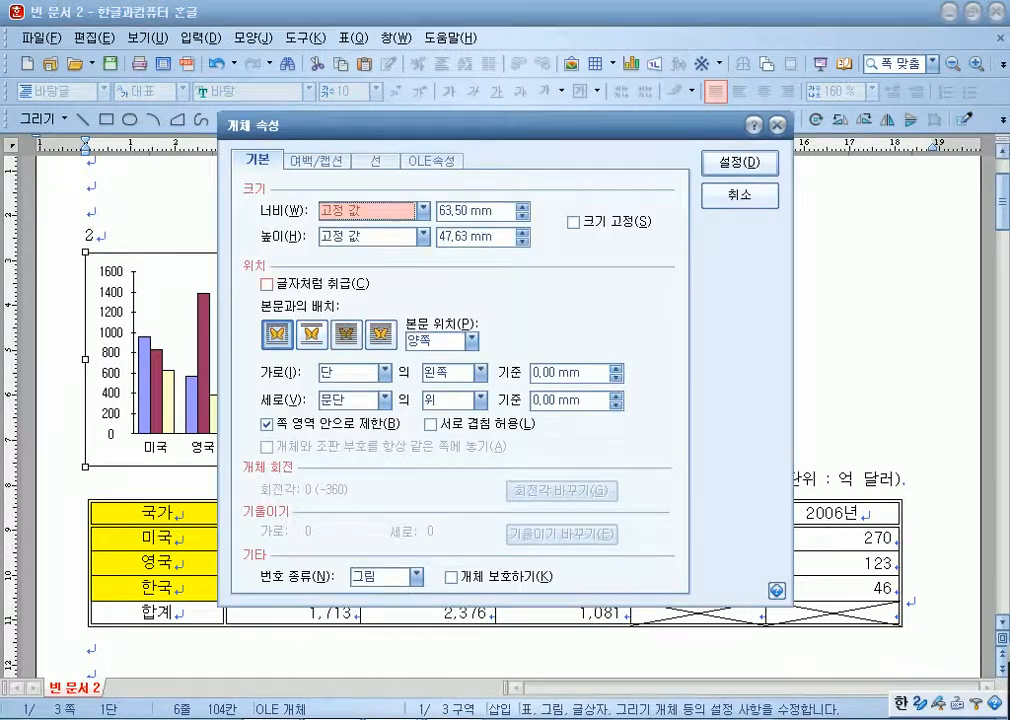
{"action": "left_click", "coordinate": [266, 284]}
{"action": "key", "text": "Return"}
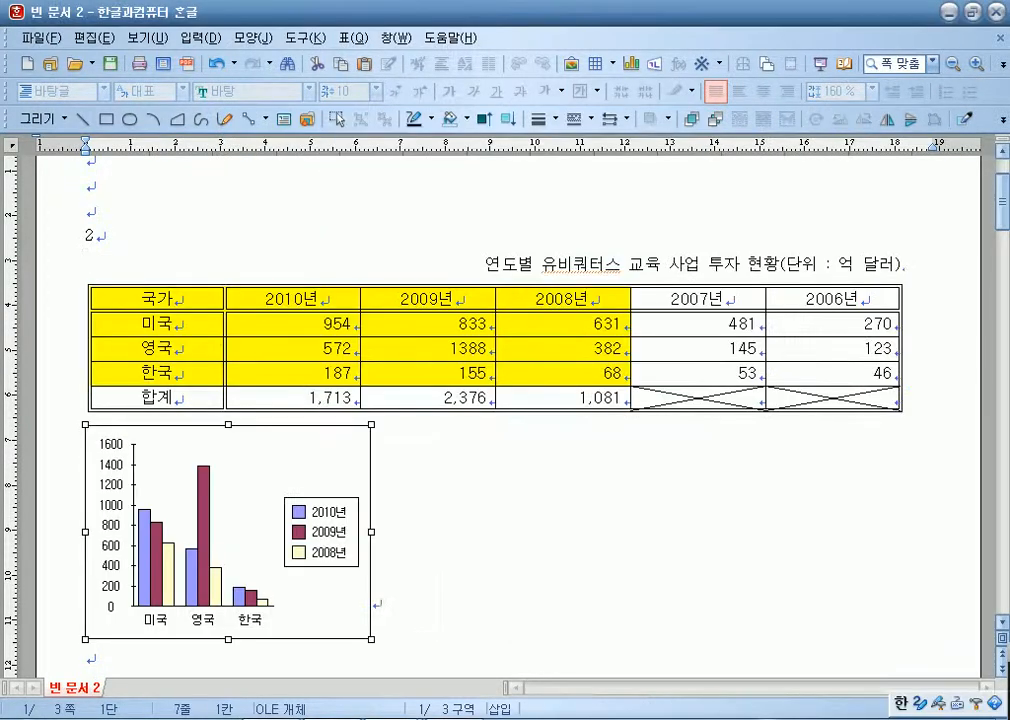
{"action": "left_click_drag", "start_coordinate": [371, 532], "coordinate": [902, 532]}
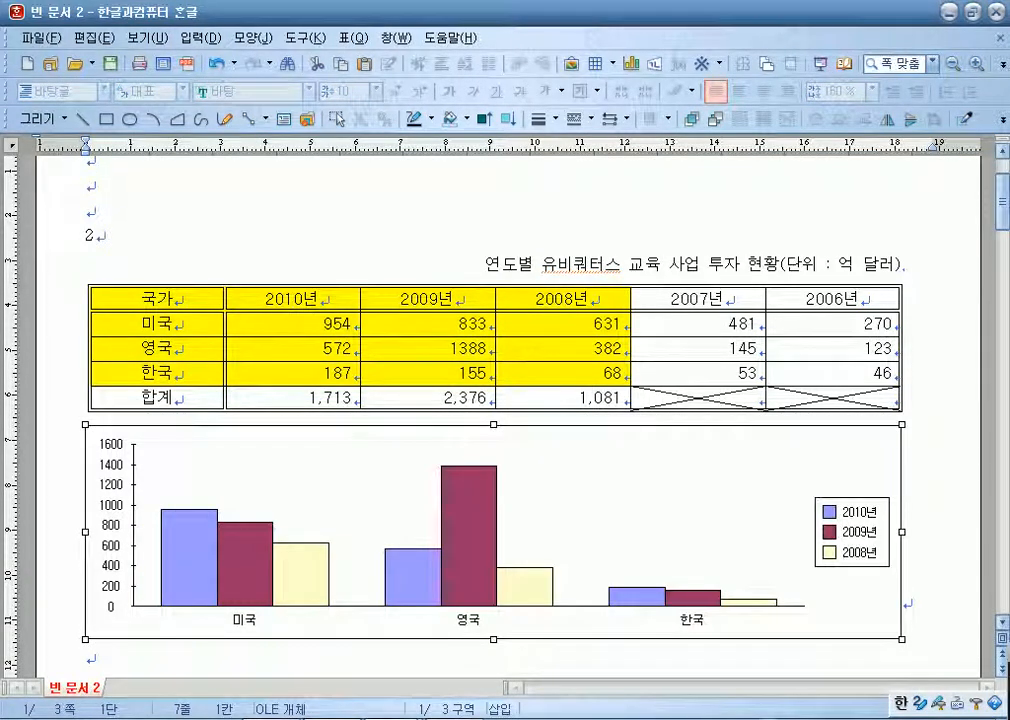
Start the chart wizard for the new chart, keeping clustered 세로 막대형 and direction 열, and proceed to its final stage.
{"action": "double_click", "coordinate": [590, 463]}
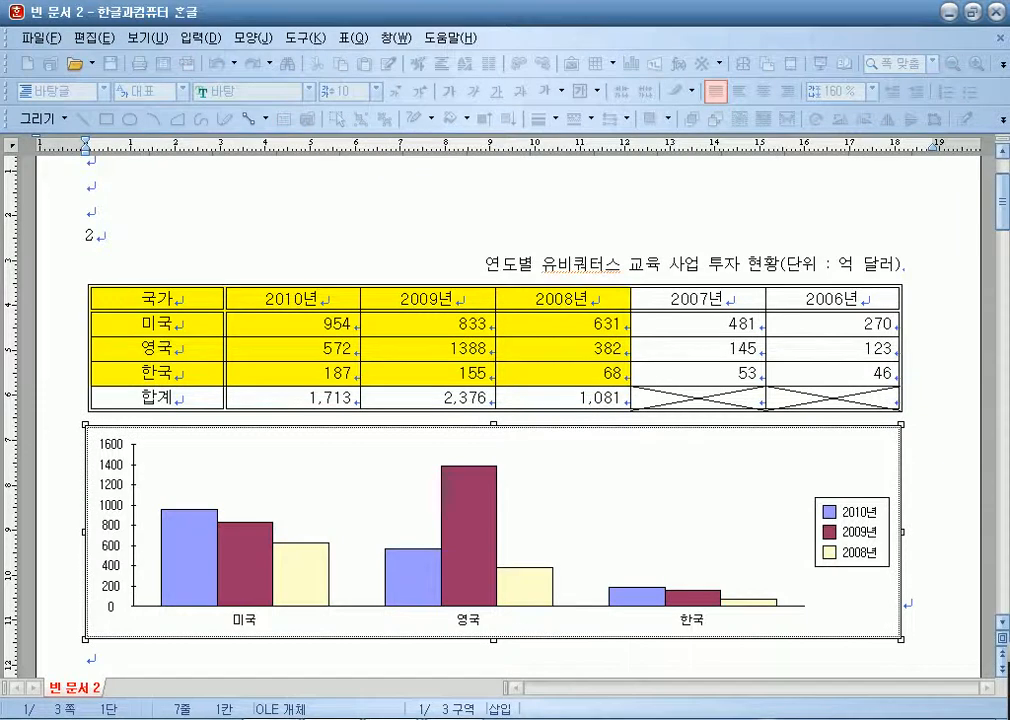
{"action": "right_click", "coordinate": [590, 463]}
{"action": "left_click", "coordinate": [668, 651]}
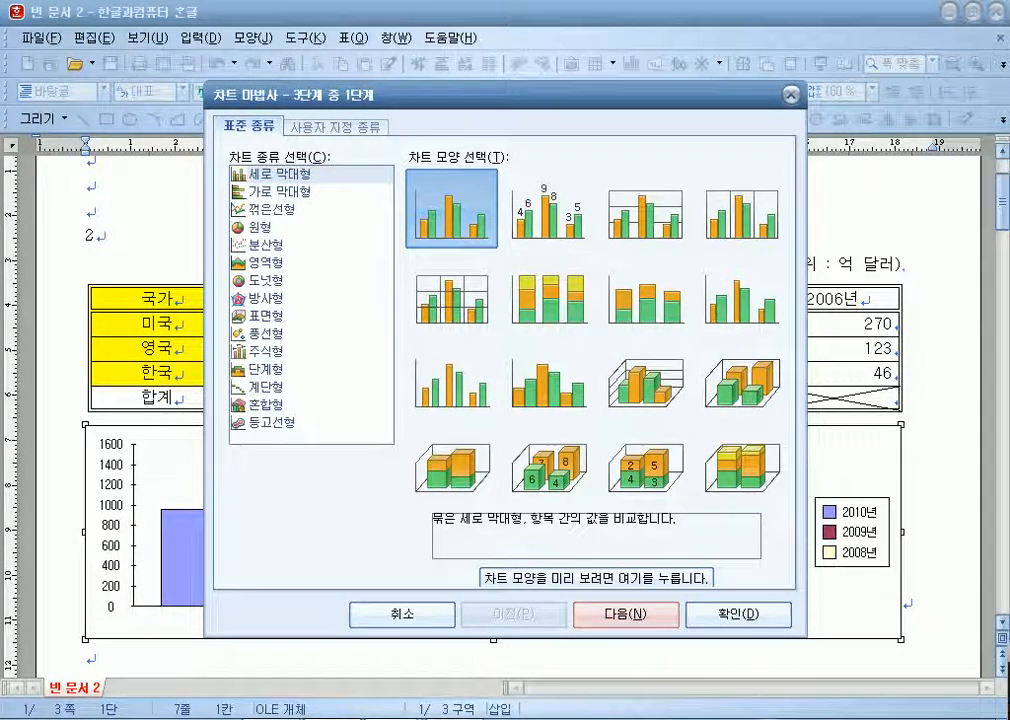
{"action": "key", "text": "Return"}
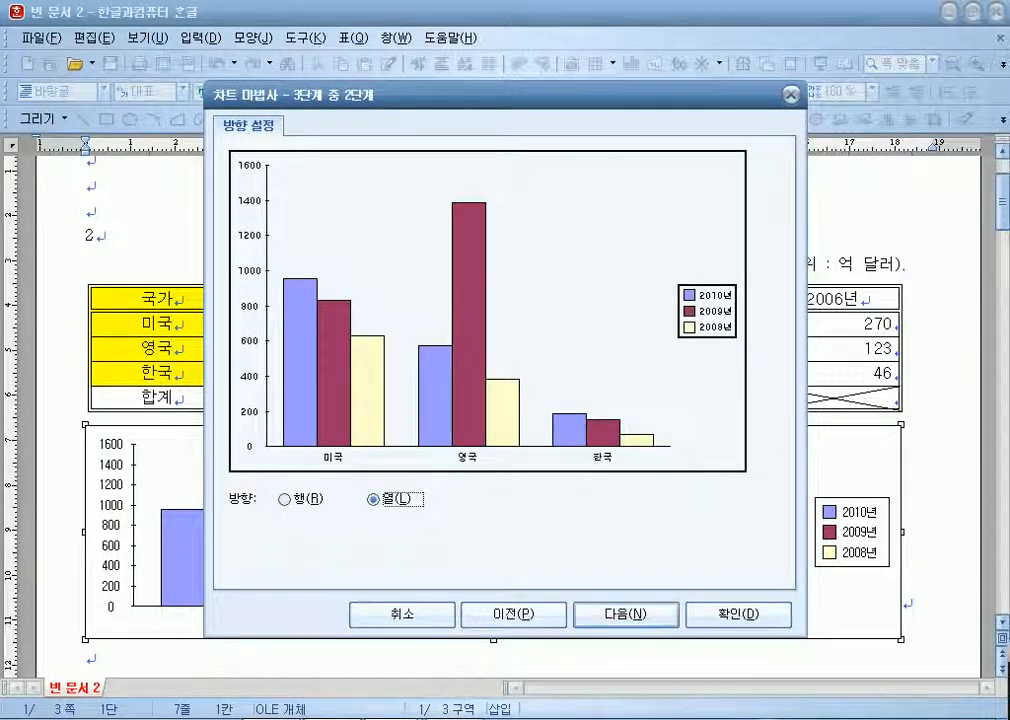
{"action": "key", "text": "Return"}
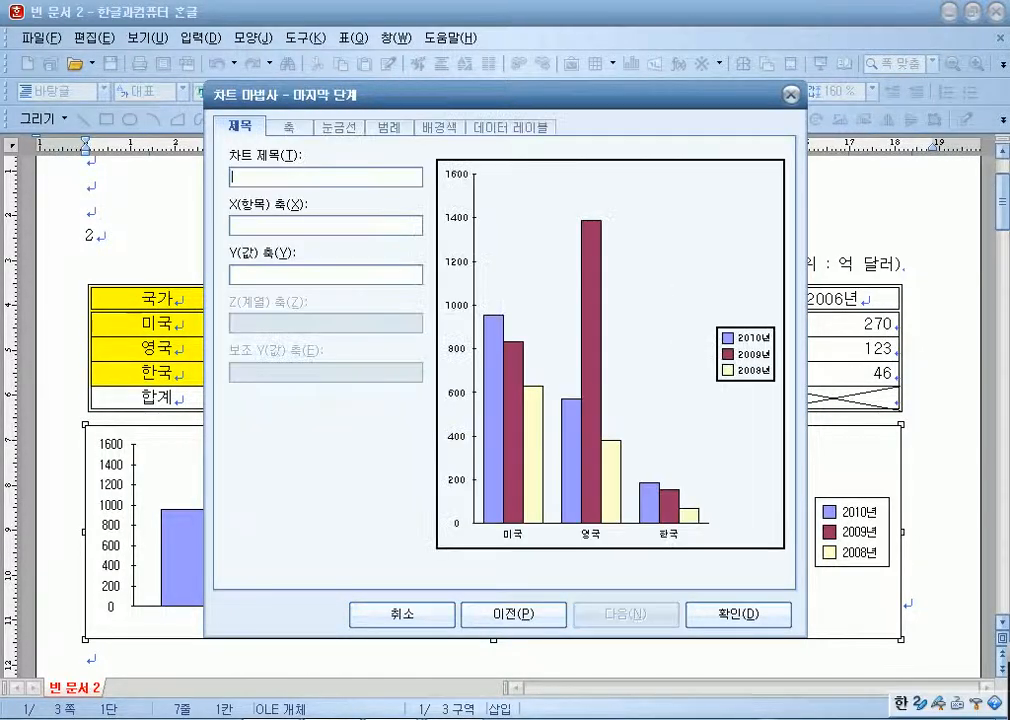
Enter 유비쿼터스 교육 사업 투자 현황 as the chart title.
{"action": "type", "text": "유빅"}
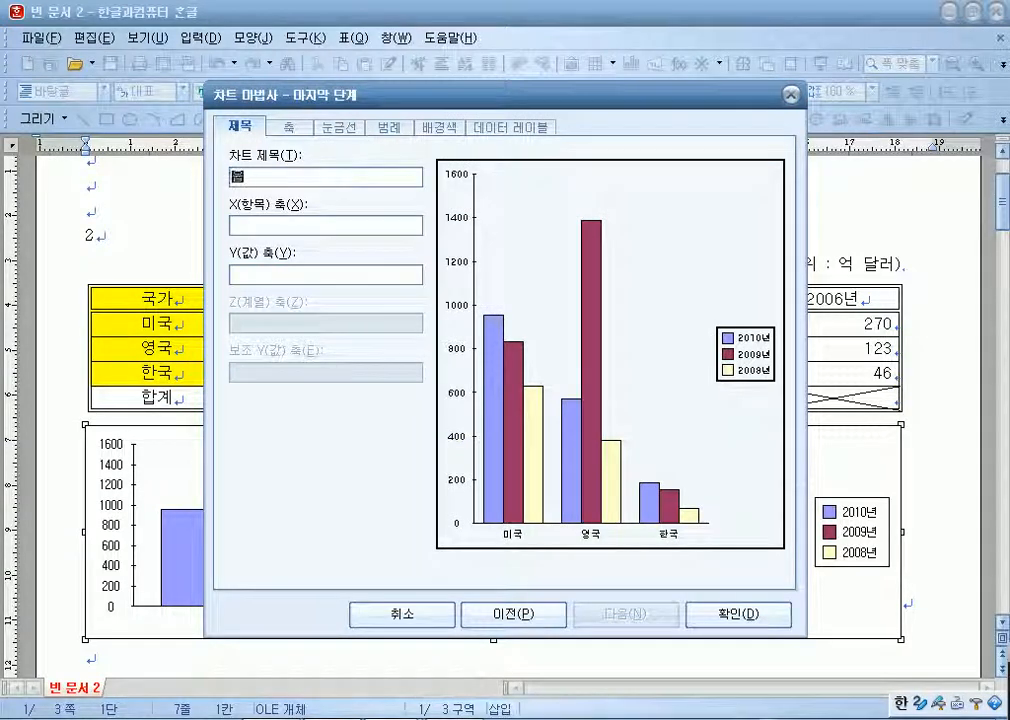
{"action": "type", "text": "쿼ㅌ"}
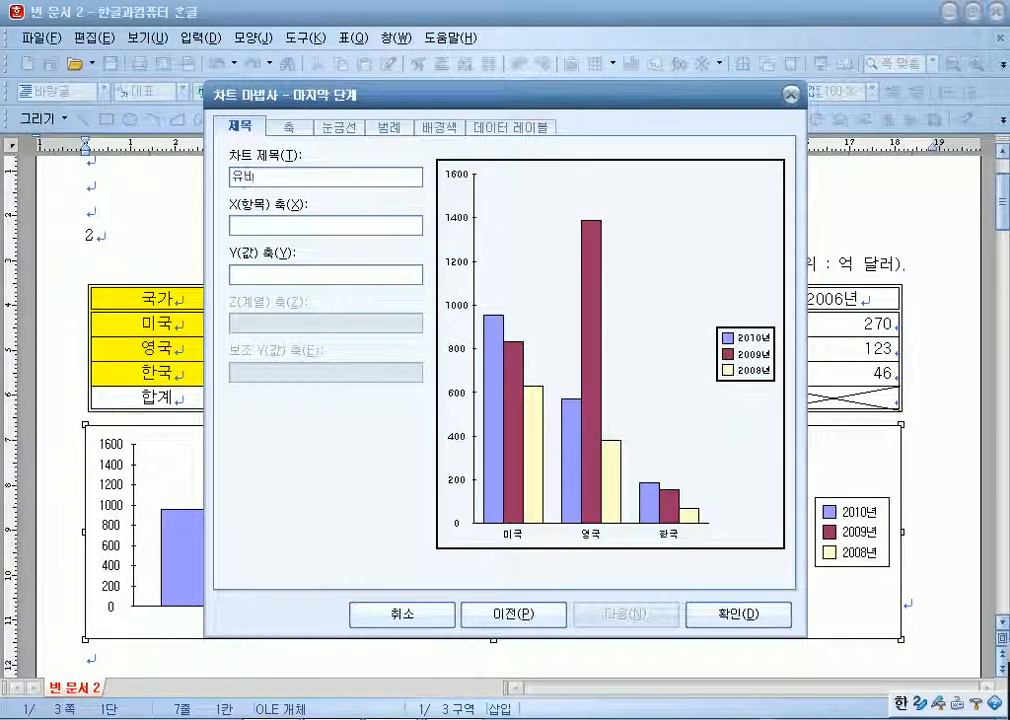
{"action": "type", "text": "터스 교육"}
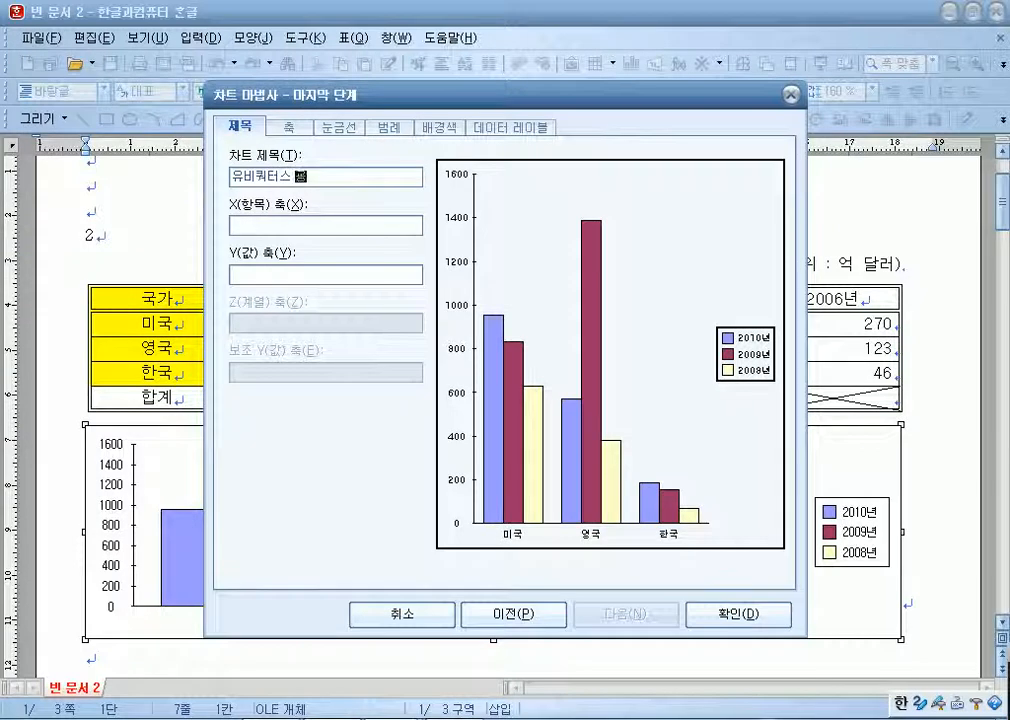
{"action": "type", "text": " 사방ㅂ"}
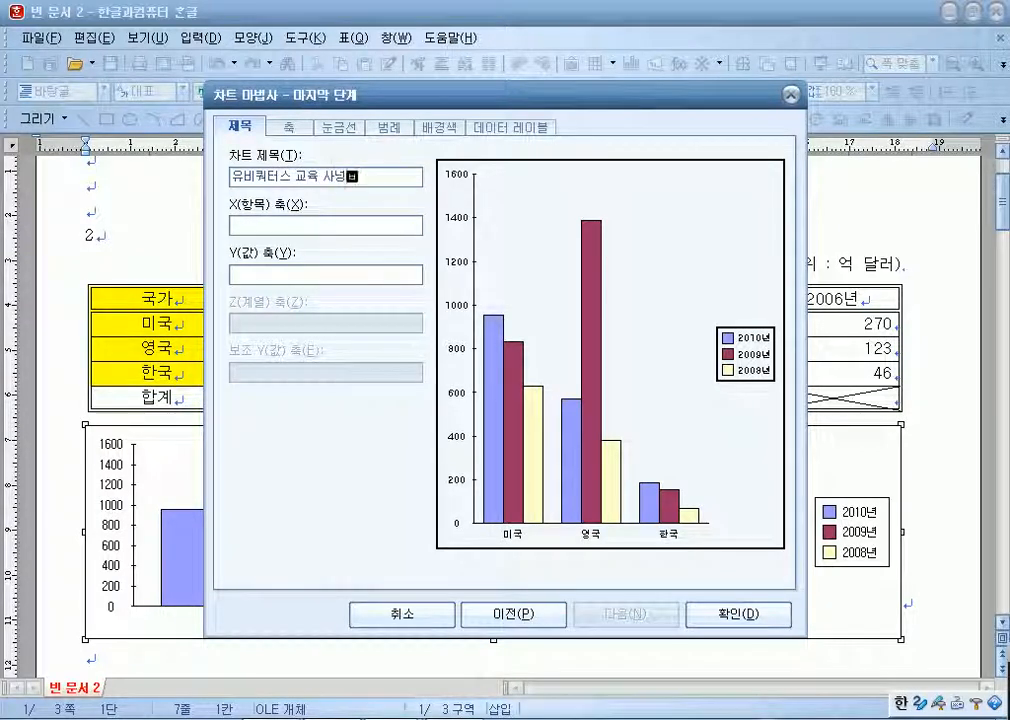
{"action": "key", "text": "BackSpace"}
{"action": "key", "text": "BackSpace"}
{"action": "key", "text": "BackSpace"}
{"action": "type", "text": "사업 투자 현황"}
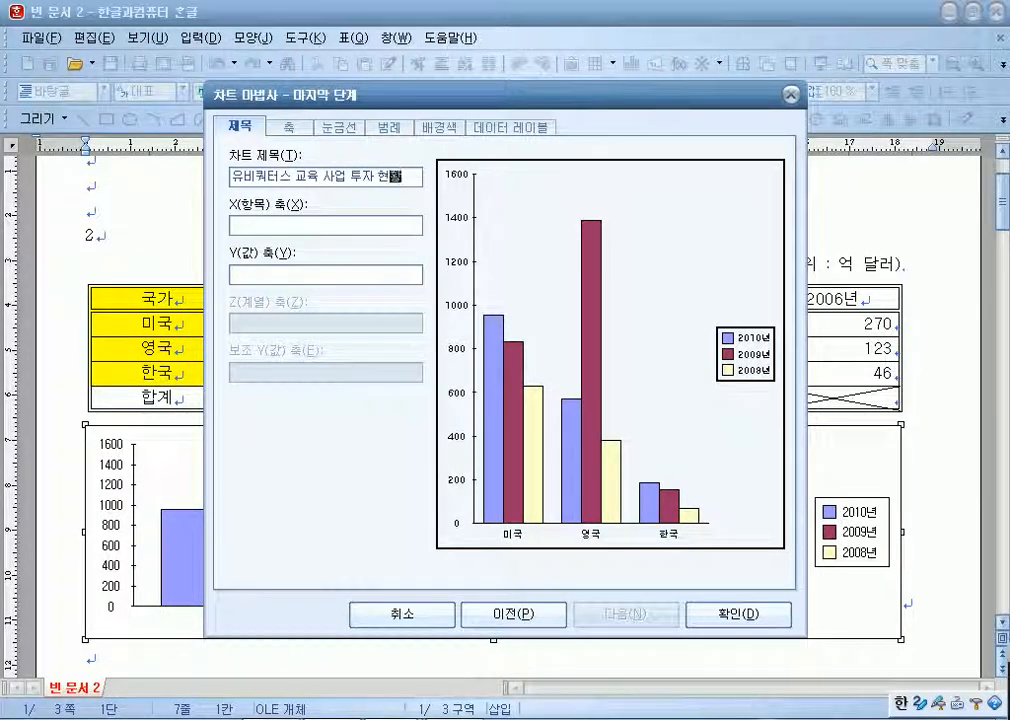
Enter (단위 : 억 달러) as the Y(값) axis title and finish the chart wizard.
{"action": "left_click", "coordinate": [325, 275]}
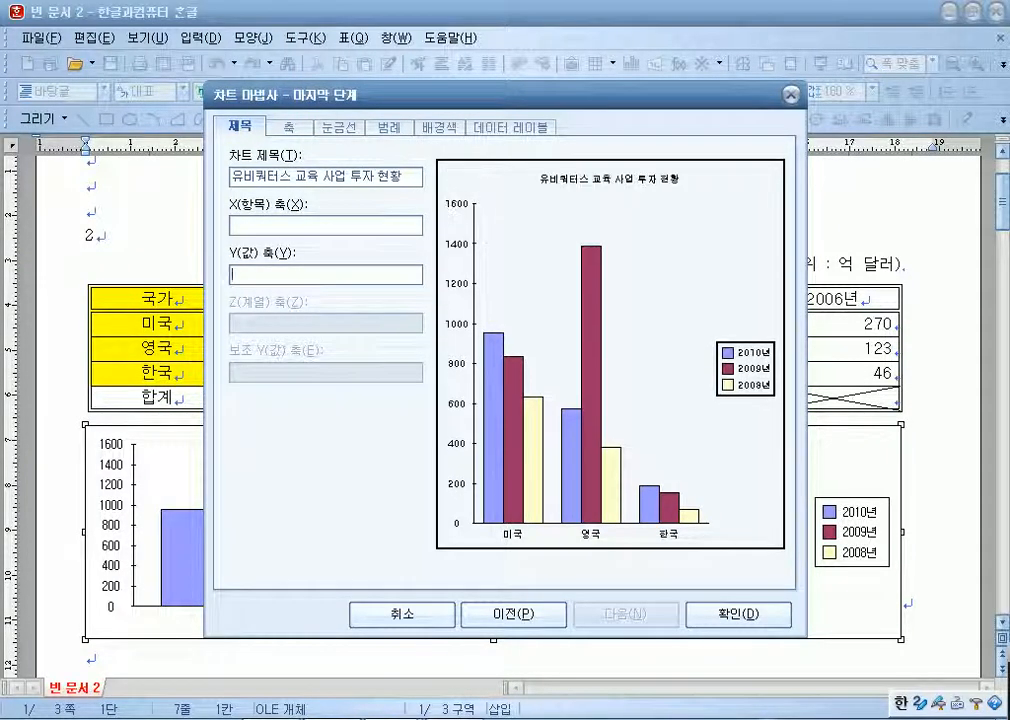
{"action": "type", "text": "(단위"}
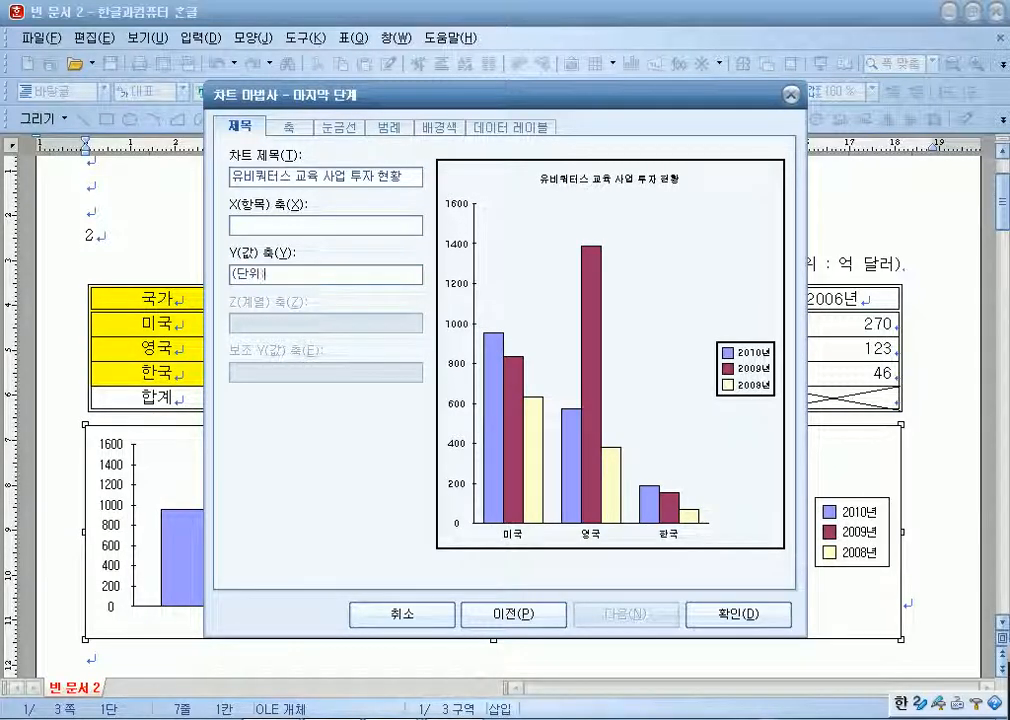
{"action": "type", "text": " : 억 단"}
{"action": "type", "text": "러)"}
{"action": "key", "text": "Return"}
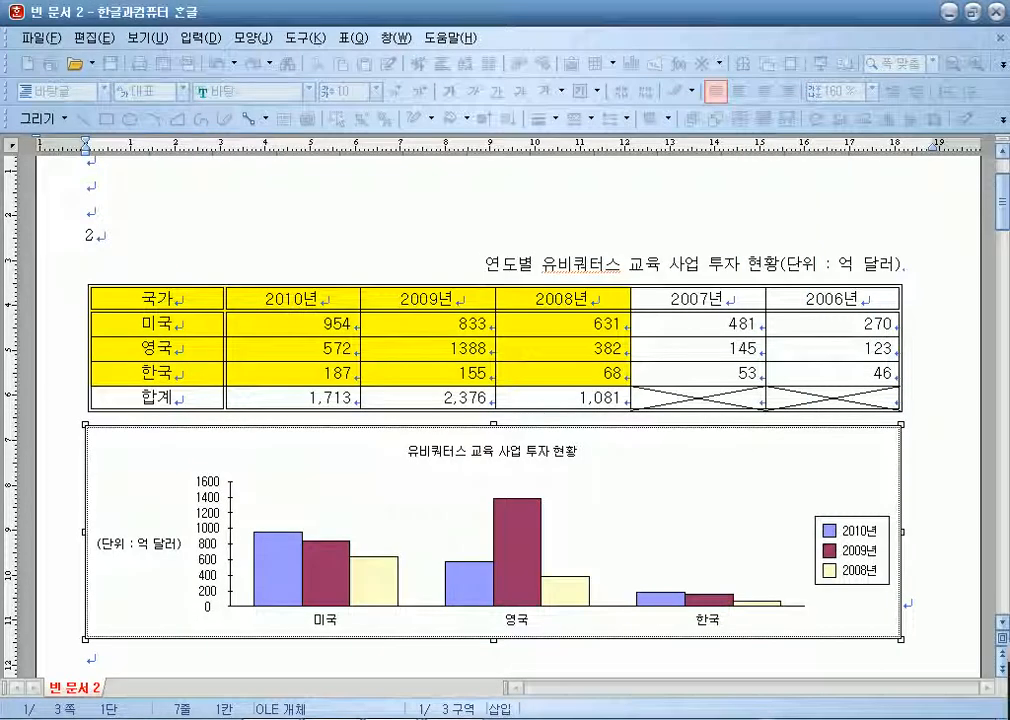
Format the chart title in 궁서, size 12, bold.
{"action": "scroll", "coordinate": [493, 400], "scroll_direction": "down", "scroll_amount": 3}
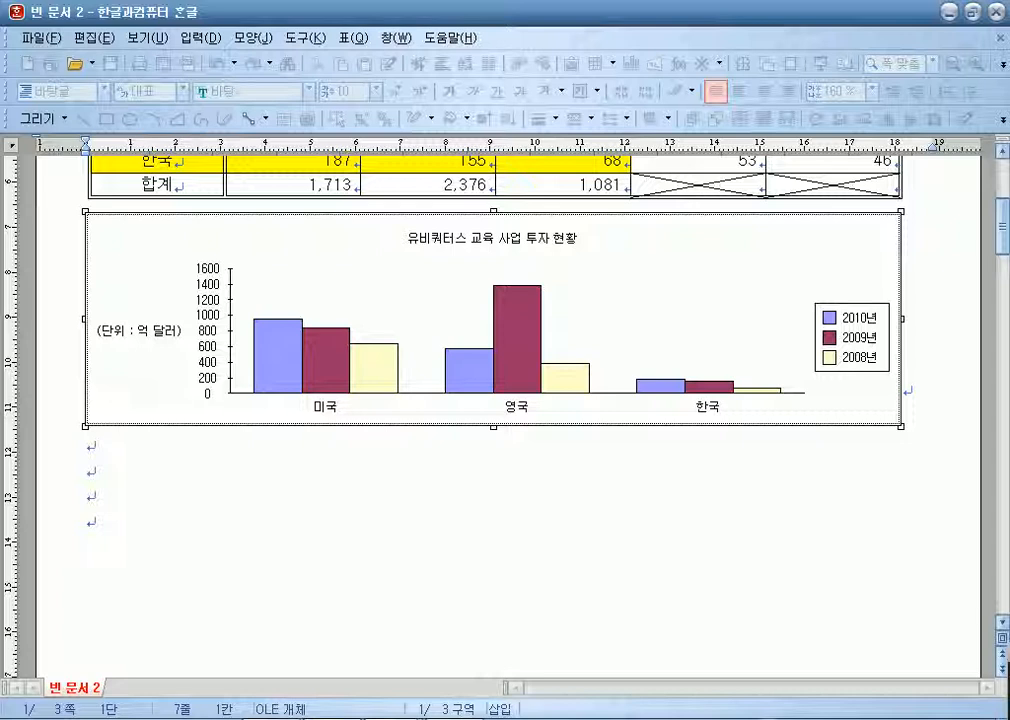
{"action": "double_click", "coordinate": [492, 238]}
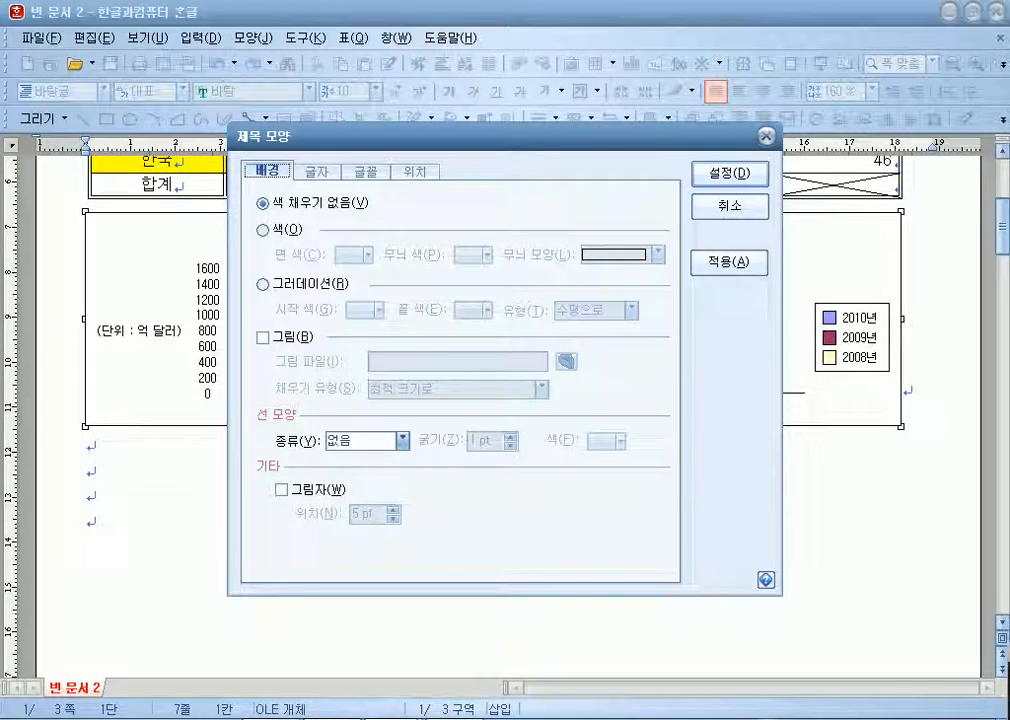
{"action": "left_click", "coordinate": [366, 172]}
{"action": "left_click", "coordinate": [466, 224]}
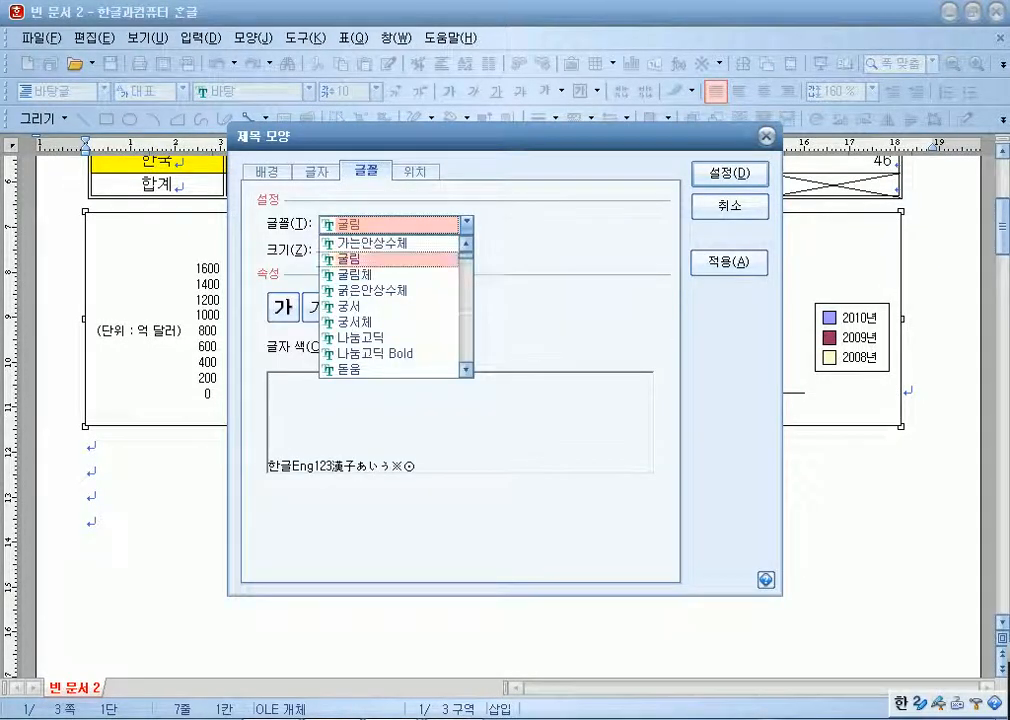
{"action": "key", "text": "Return"}
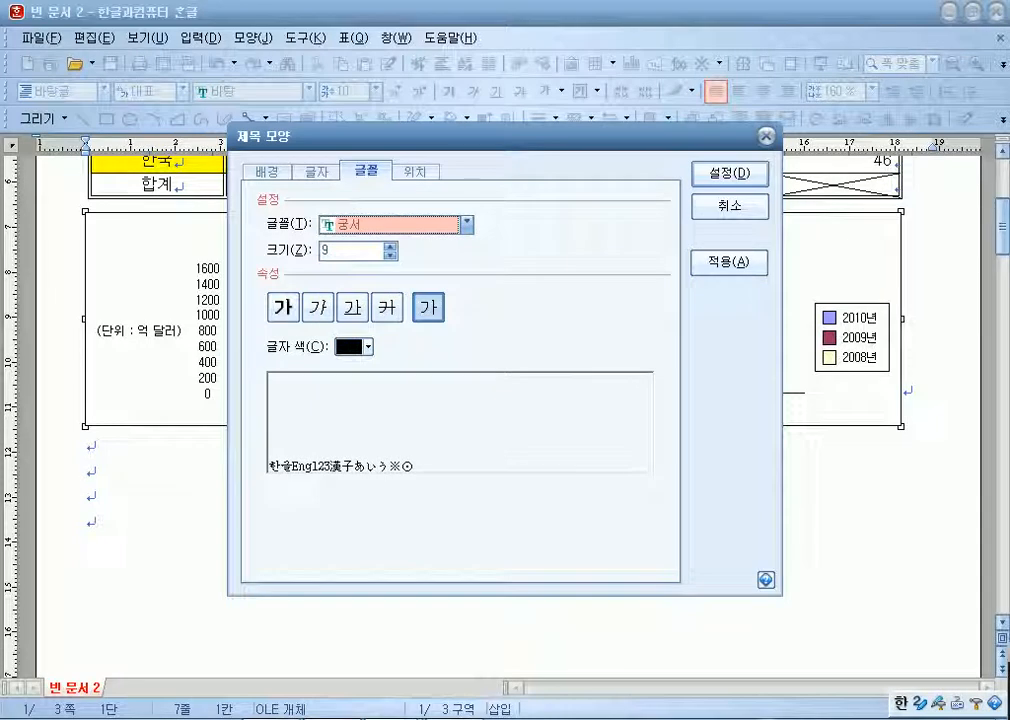
{"action": "left_click", "coordinate": [390, 246]}
{"action": "left_click", "coordinate": [390, 246]}
{"action": "left_click", "coordinate": [390, 246]}
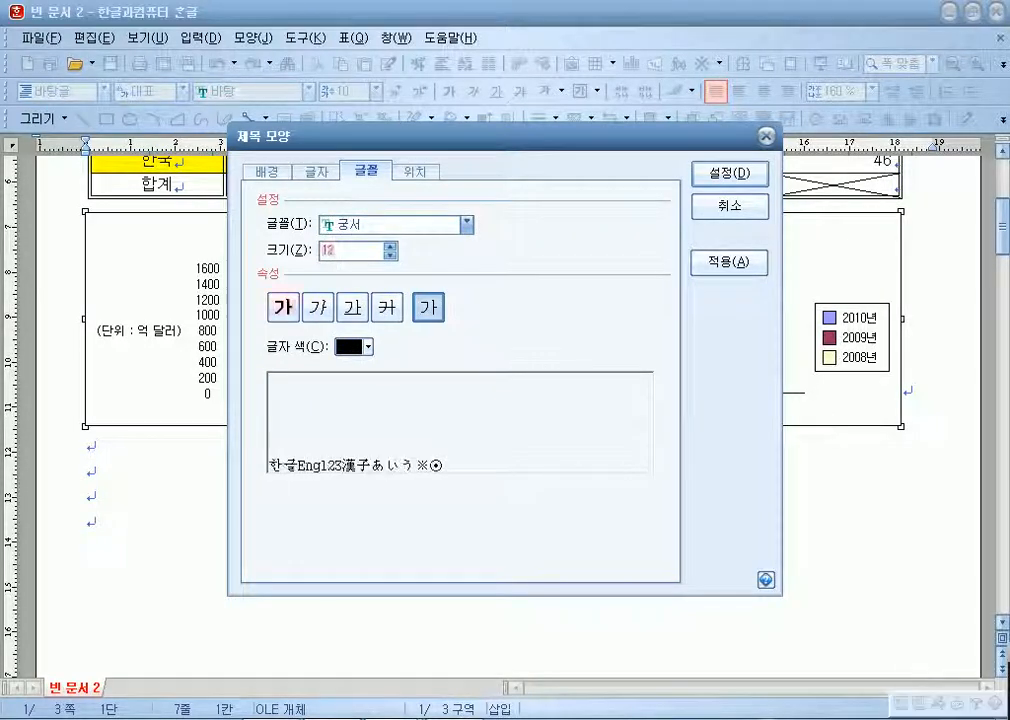
{"action": "left_click", "coordinate": [283, 308]}
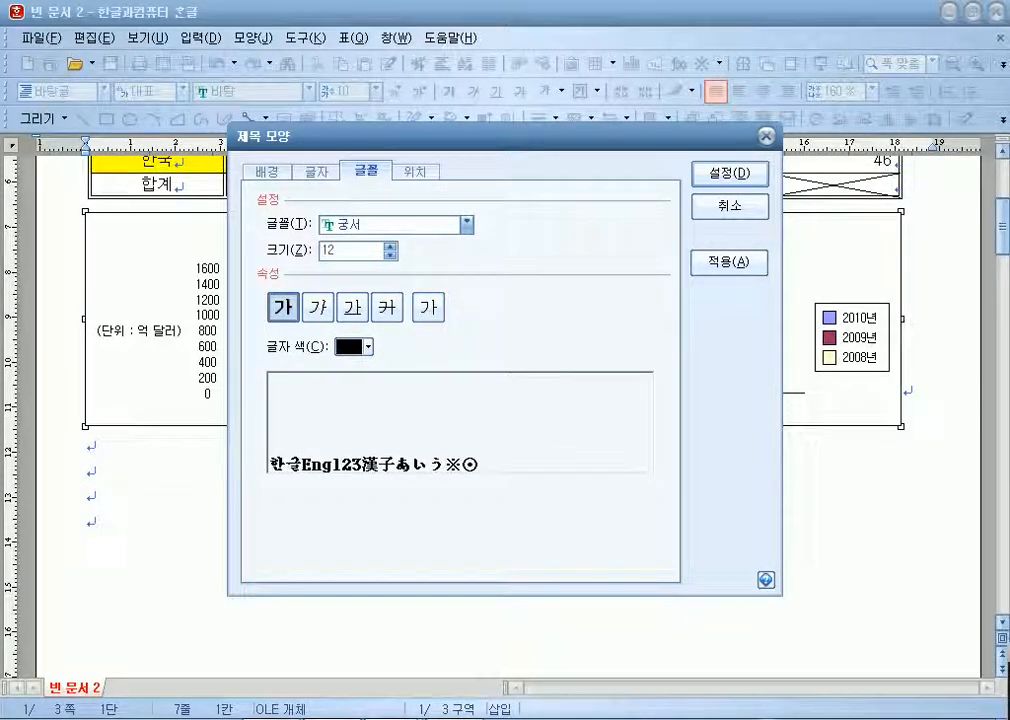
Give the chart title a 한 줄로 border line and a 3 pt shadow, and apply the title settings.
{"action": "left_click", "coordinate": [267, 171]}
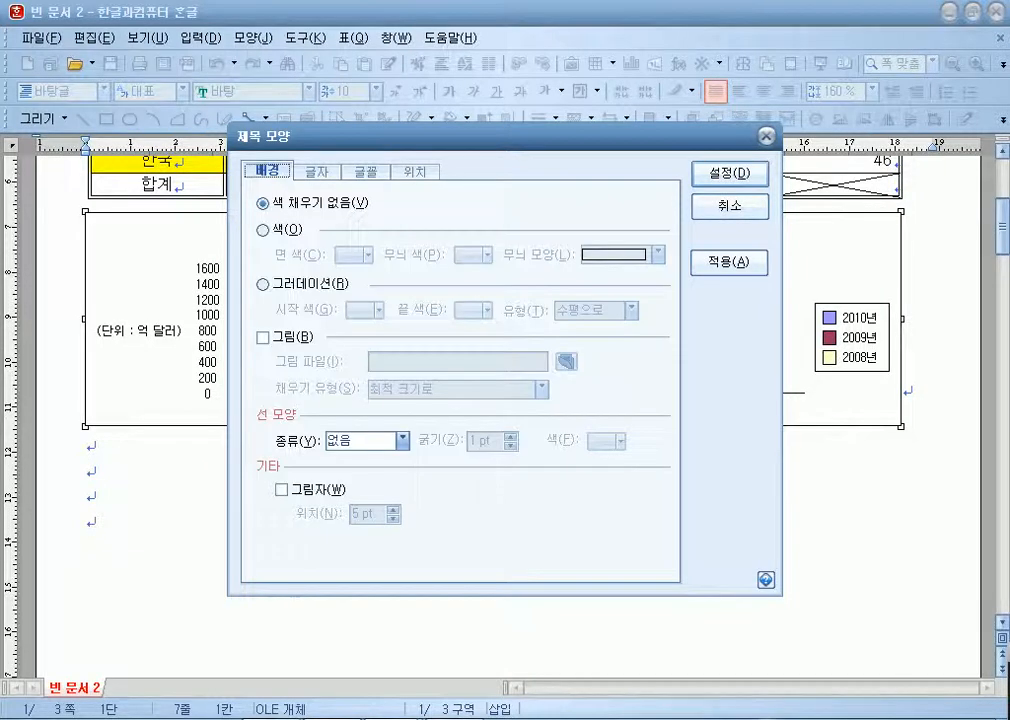
{"action": "left_click", "coordinate": [403, 441]}
{"action": "left_click", "coordinate": [352, 472]}
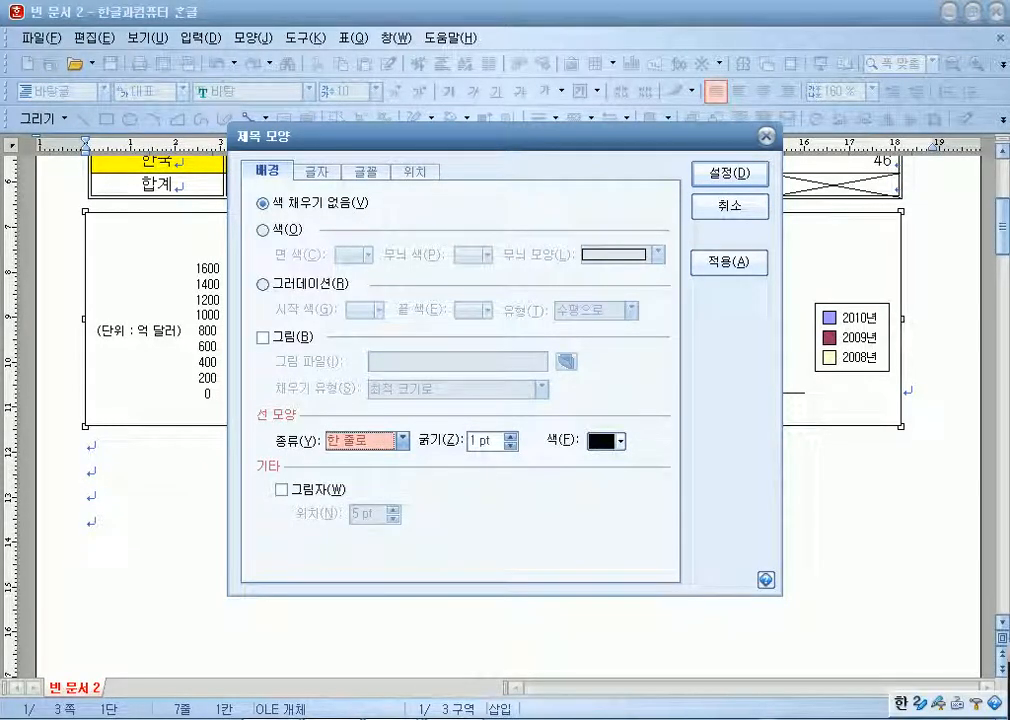
{"action": "left_click", "coordinate": [282, 490]}
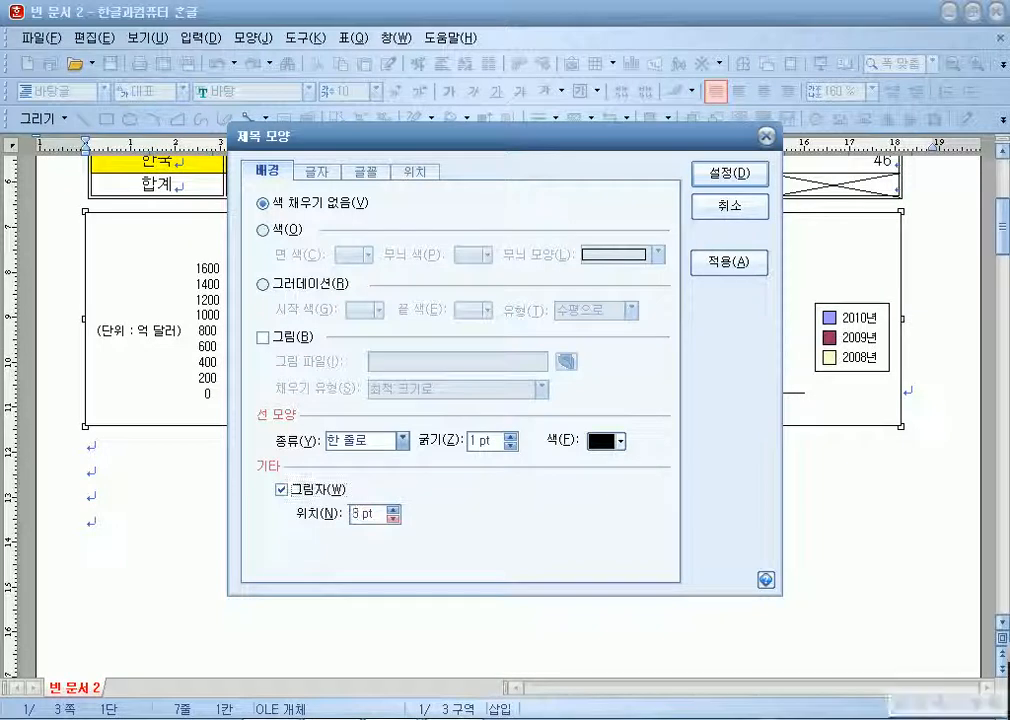
{"action": "left_click", "coordinate": [729, 173]}
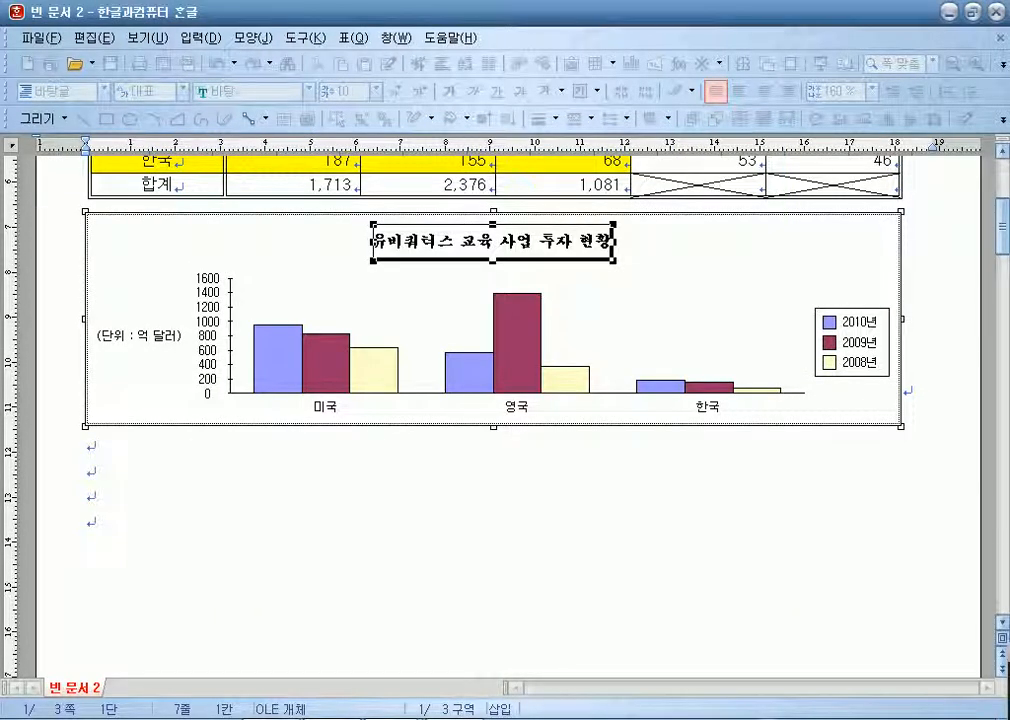
Set the font of the value axis title (단위 : 억 달러) to 궁서, size 10.
{"action": "left_click", "coordinate": [451, 325]}
{"action": "left_click", "coordinate": [141, 336]}
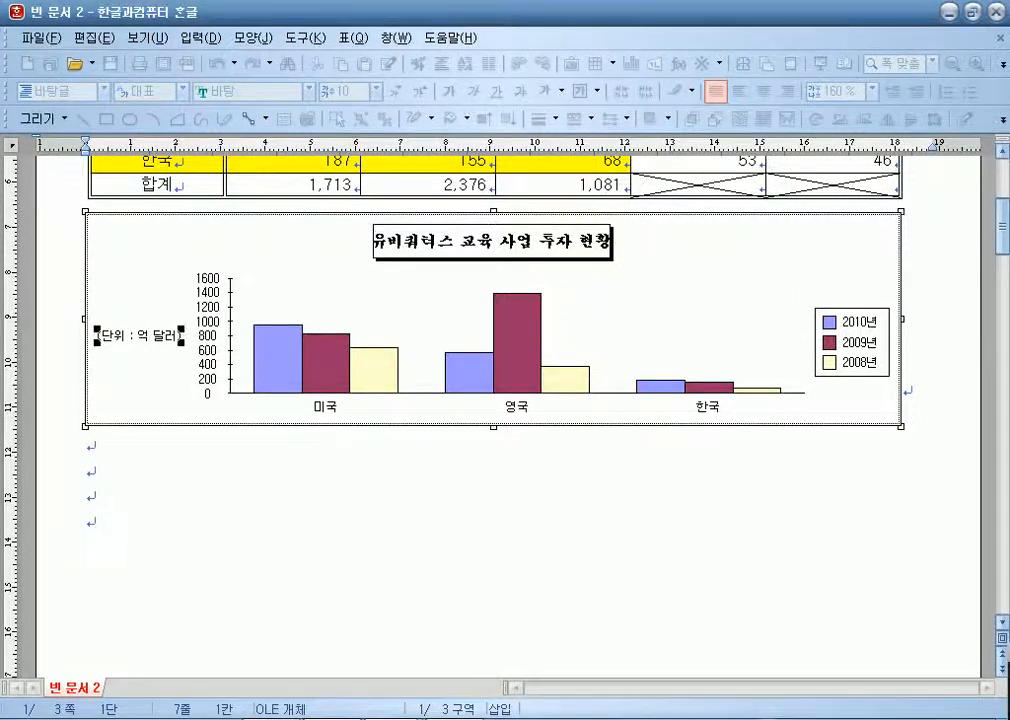
{"action": "double_click", "coordinate": [141, 336]}
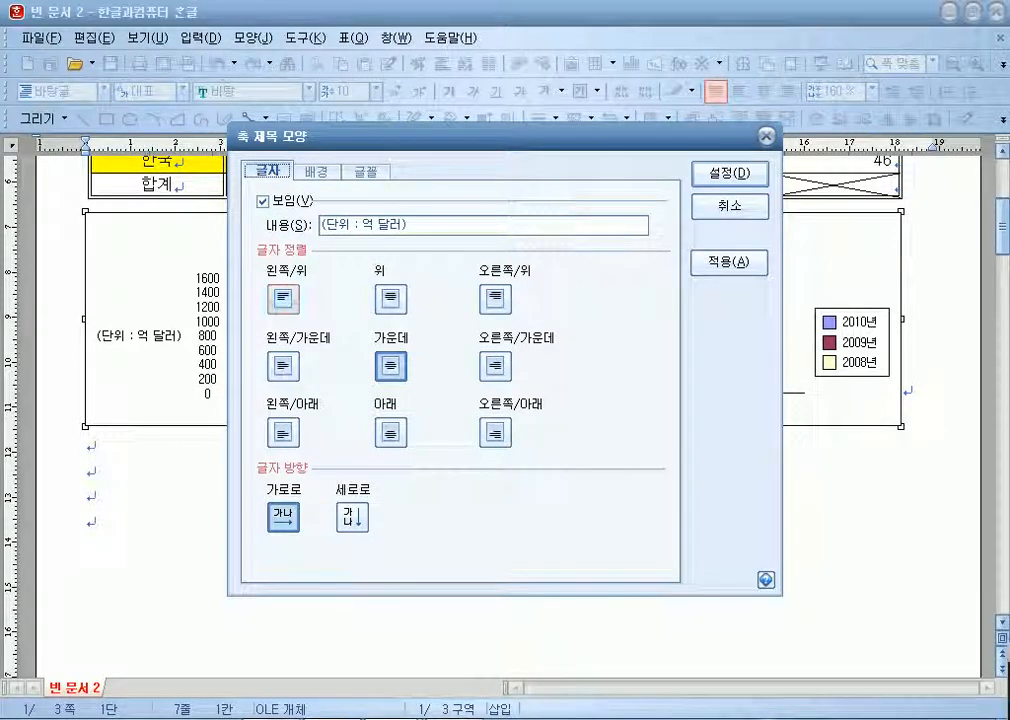
{"action": "left_click", "coordinate": [366, 172]}
{"action": "left_click", "coordinate": [466, 225]}
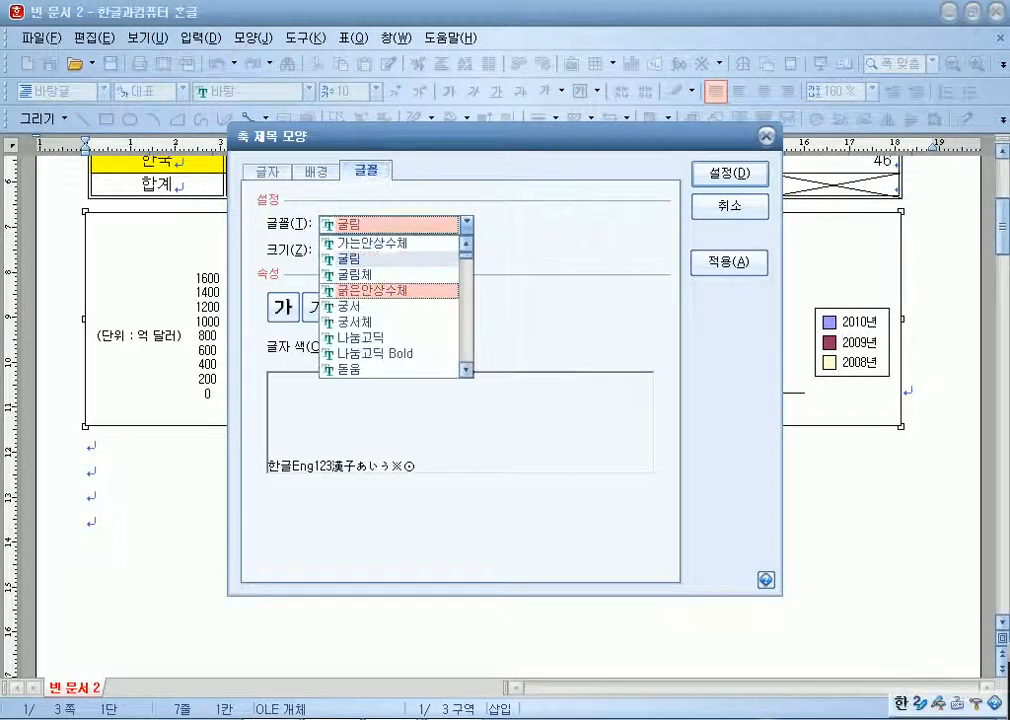
{"action": "left_click", "coordinate": [386, 304]}
{"action": "left_click", "coordinate": [390, 246]}
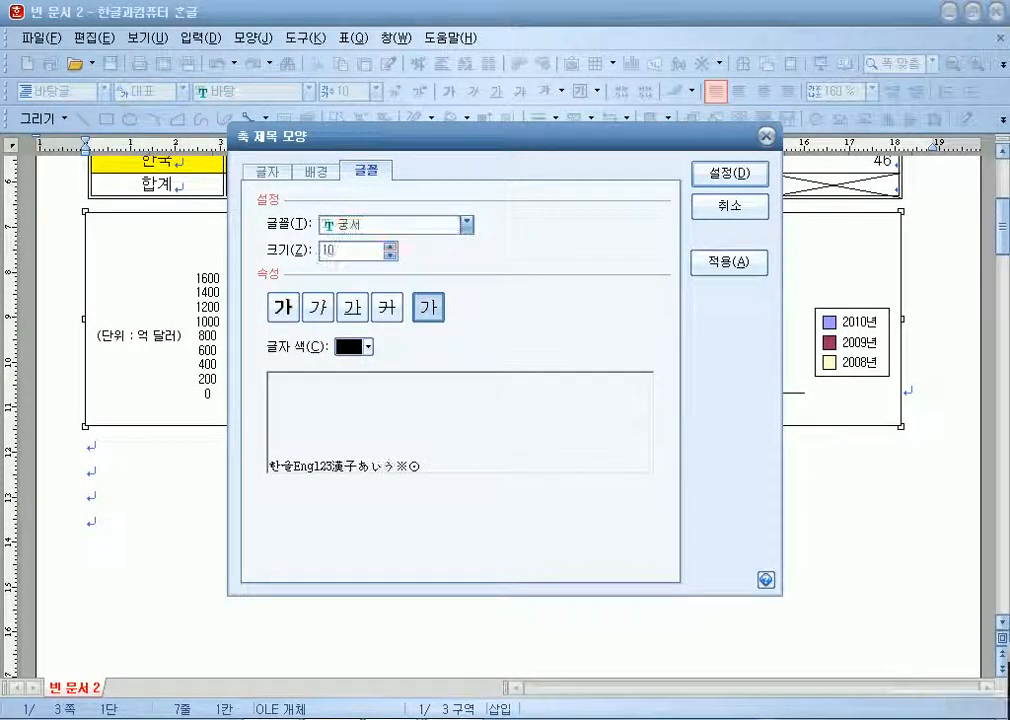
{"action": "left_click", "coordinate": [729, 174]}
Set the font of the value axis labels to 궁서, size 10.
{"action": "double_click", "coordinate": [219, 336]}
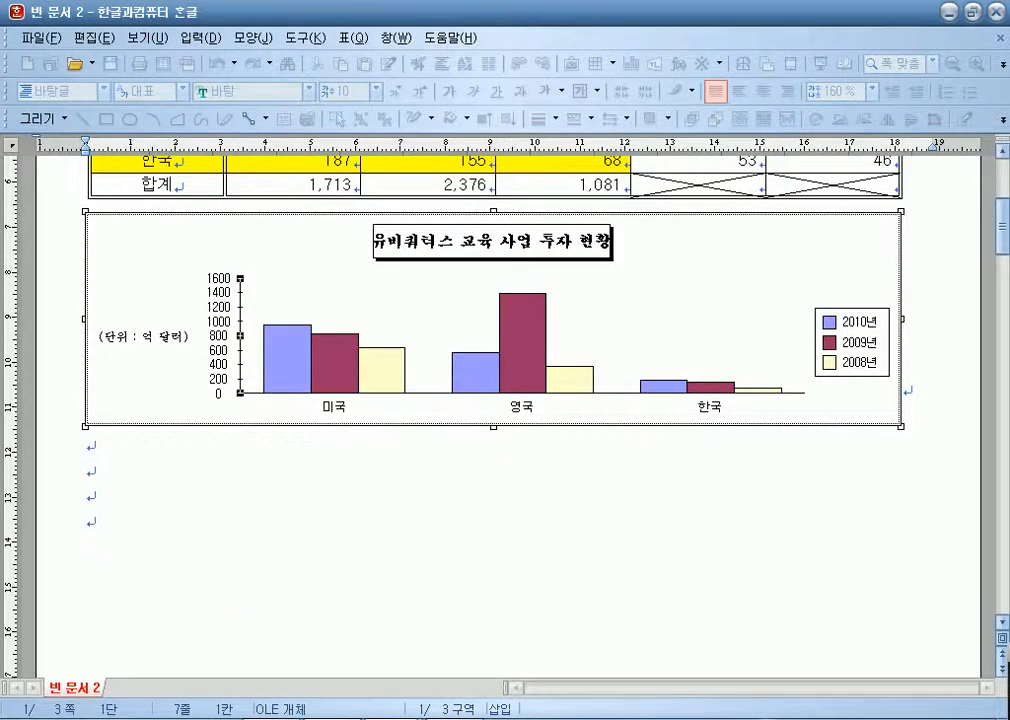
{"action": "left_click", "coordinate": [366, 172]}
{"action": "left_click", "coordinate": [466, 225]}
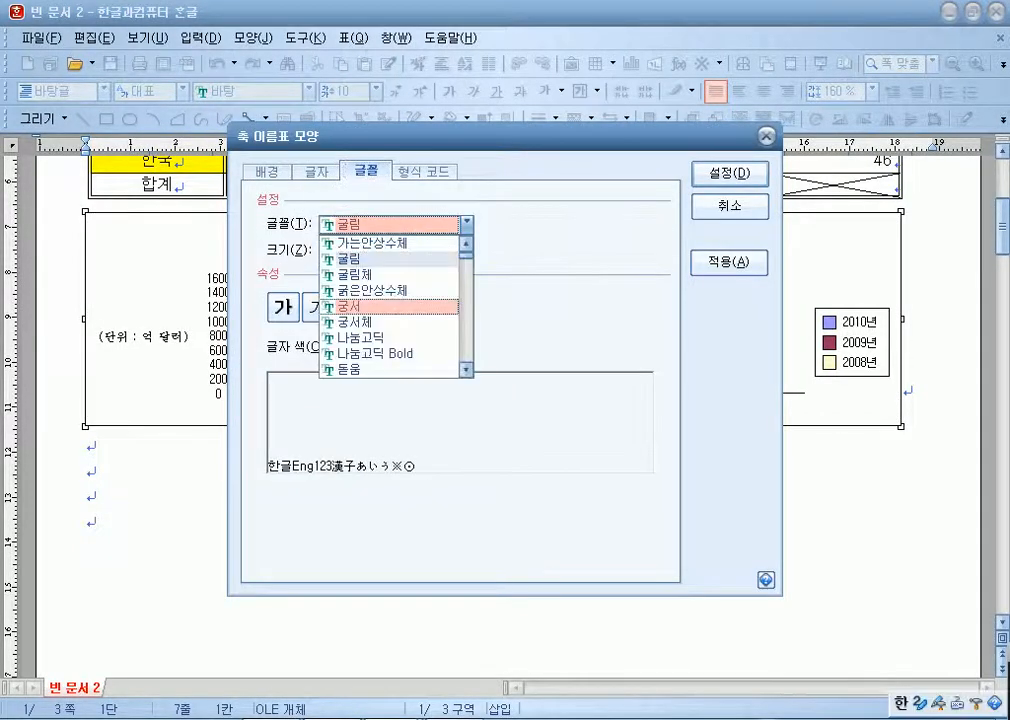
{"action": "left_click", "coordinate": [386, 306]}
{"action": "left_click", "coordinate": [390, 246]}
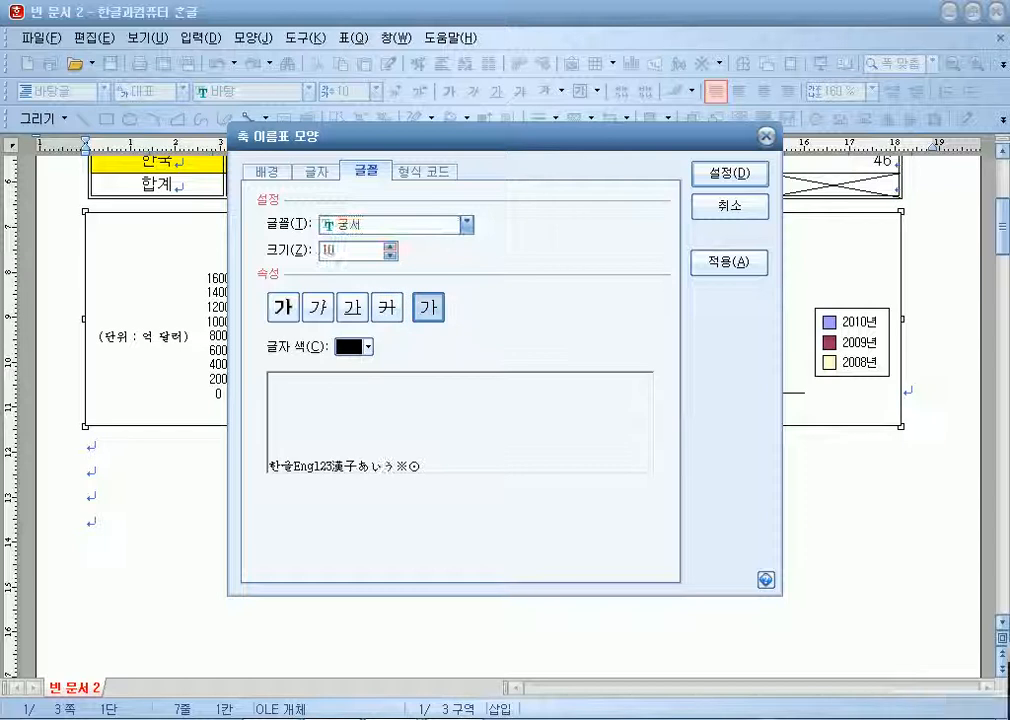
{"action": "left_click", "coordinate": [729, 174]}
Set the font of the country labels on the category axis to 궁서, size 10.
{"action": "double_click", "coordinate": [523, 407]}
{"action": "left_click", "coordinate": [366, 172]}
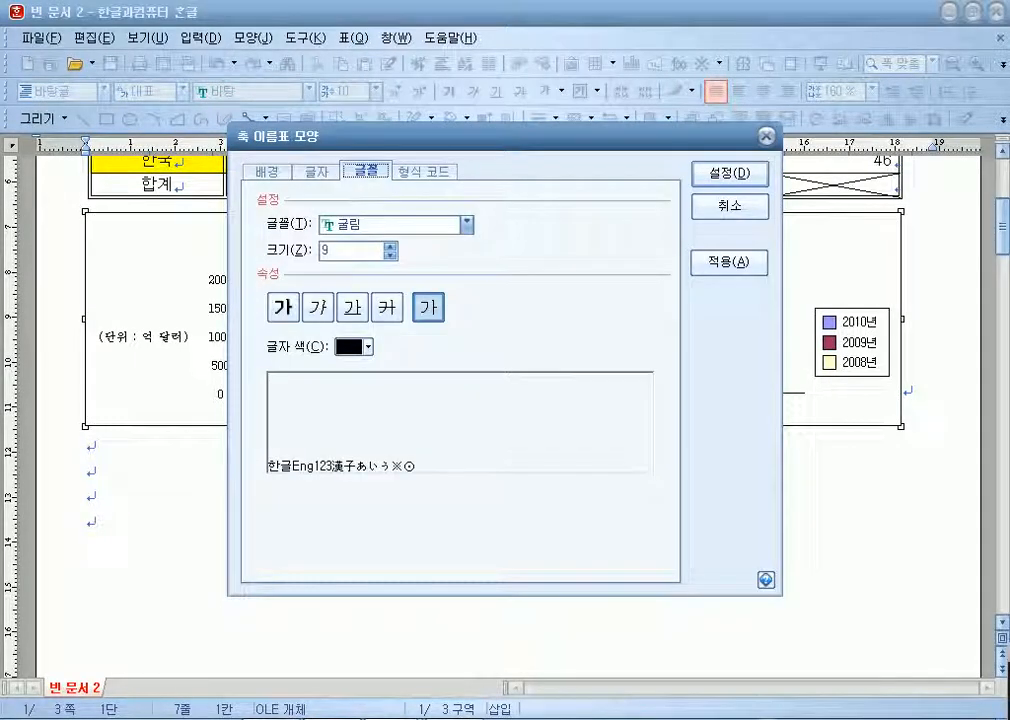
{"action": "left_click", "coordinate": [466, 225]}
{"action": "left_click", "coordinate": [386, 306]}
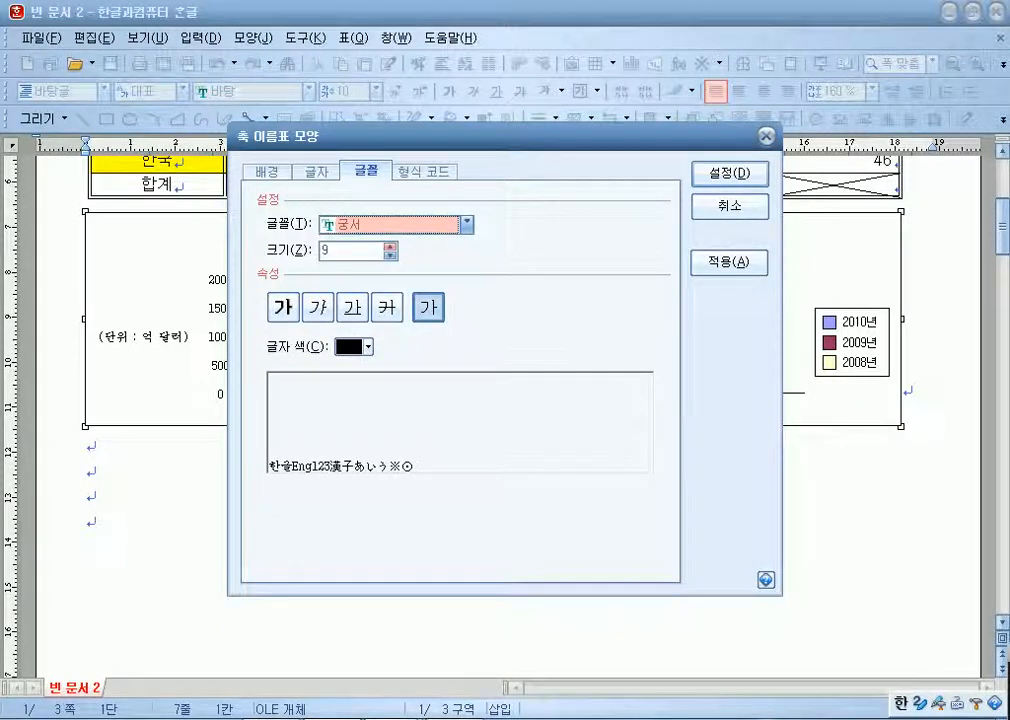
{"action": "left_click", "coordinate": [390, 246]}
{"action": "left_click", "coordinate": [729, 174]}
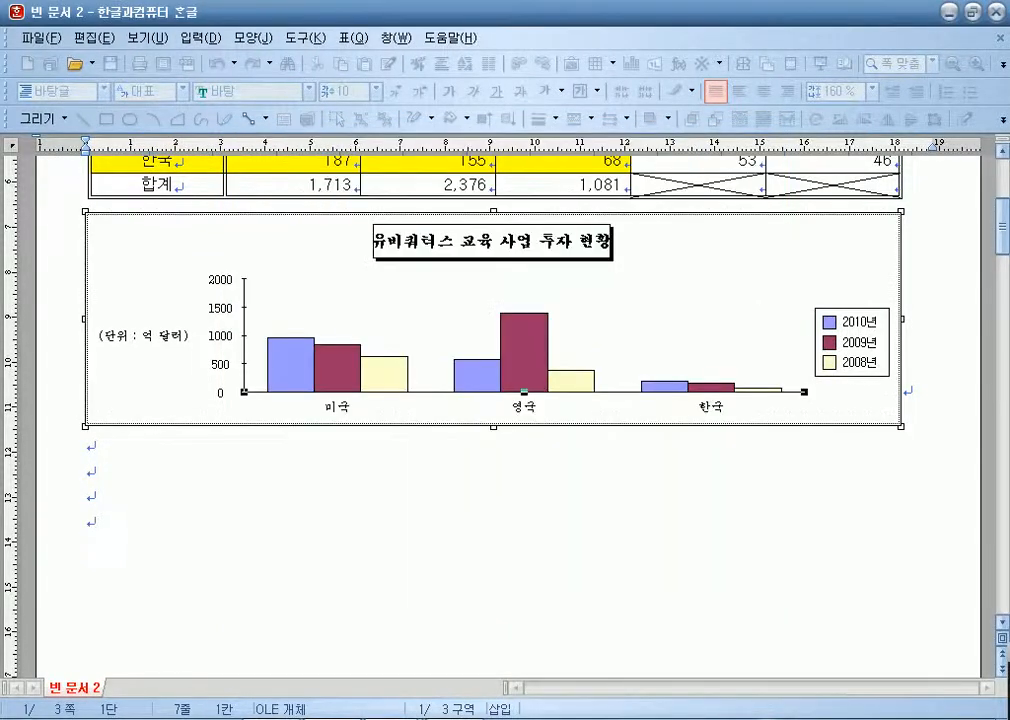
Change the chart legend's font to 궁서 and apply the legend settings.
{"action": "double_click", "coordinate": [853, 342]}
{"action": "left_click", "coordinate": [316, 171]}
{"action": "left_click", "coordinate": [466, 224]}
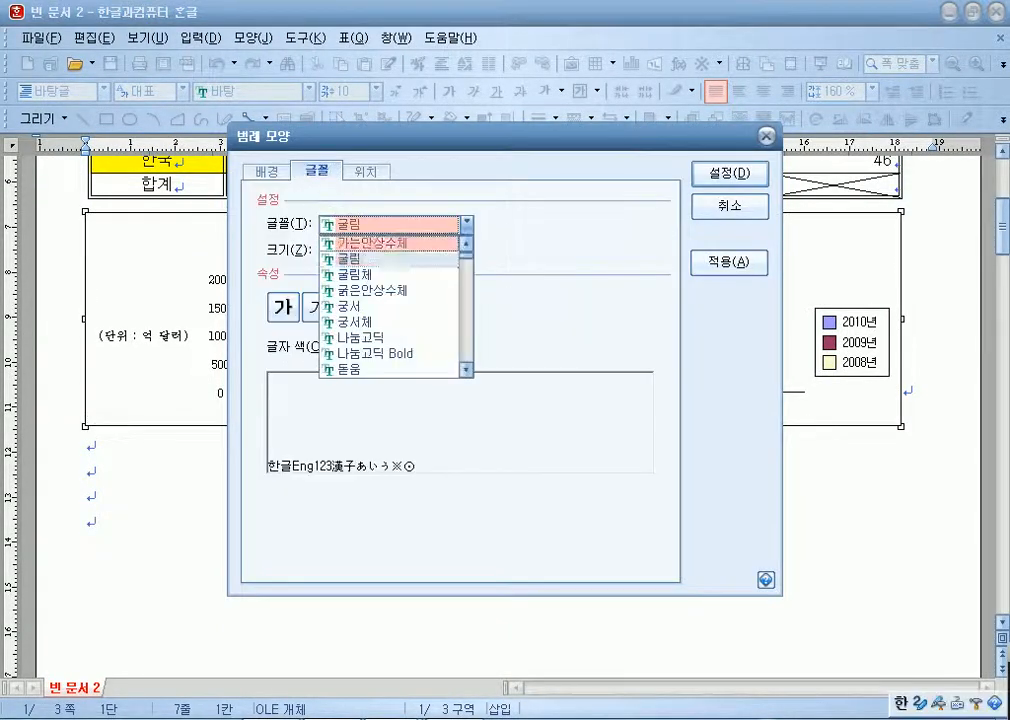
{"action": "left_click", "coordinate": [370, 300]}
{"action": "key", "text": "Tab"}
{"action": "key", "text": "Return"}
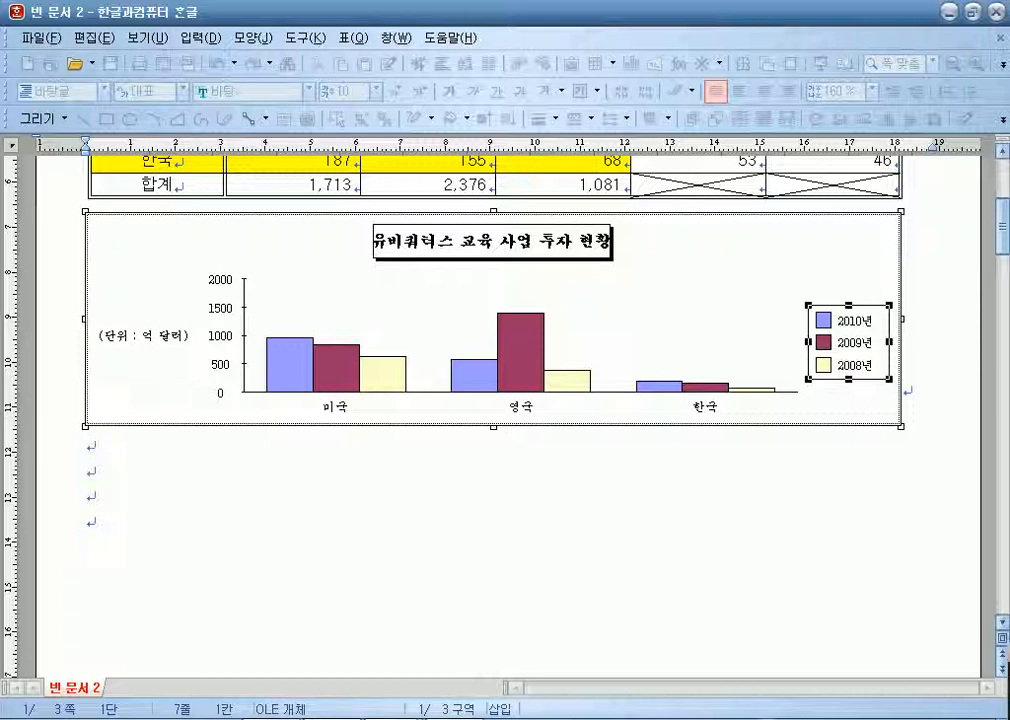
Turn off automatic scaling (자동으로 꾸밈) for the value axis and set its minimum to 0 and maximum to 800, keeping 4 major gridlines.
{"action": "left_click", "coordinate": [243, 335]}
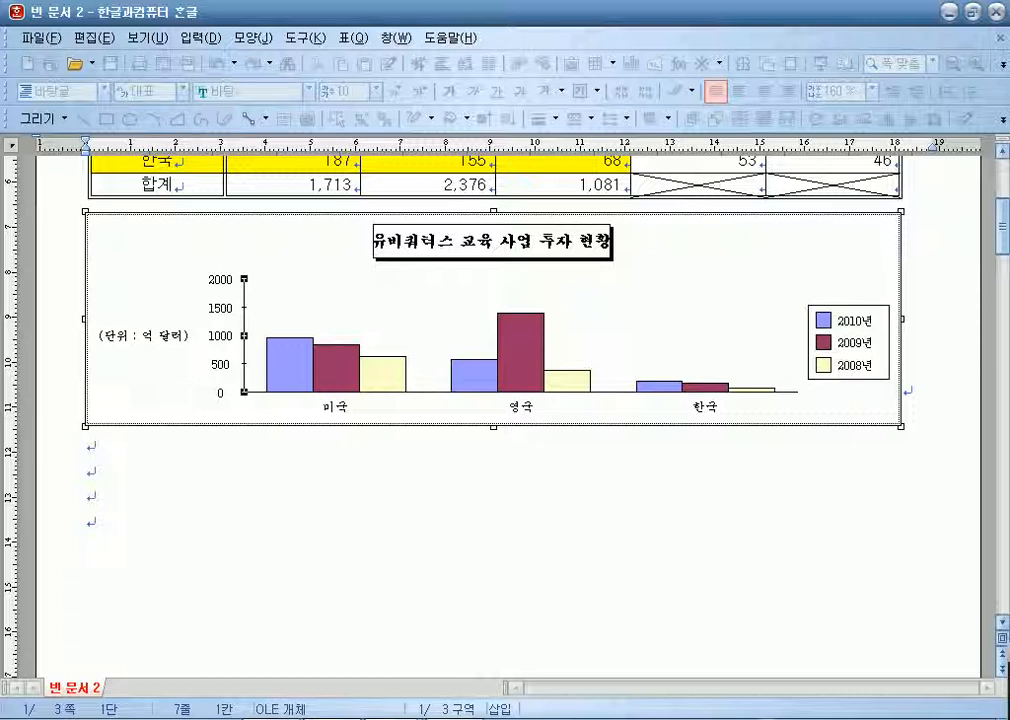
{"action": "right_click", "coordinate": [224, 307]}
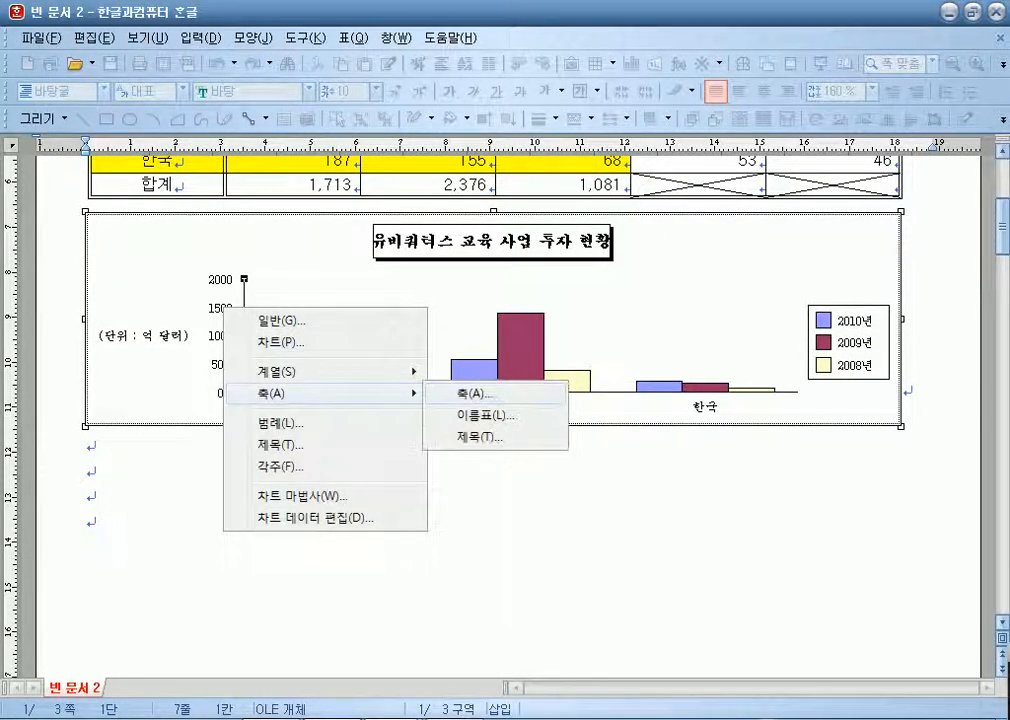
{"action": "left_click", "coordinate": [475, 394]}
{"action": "left_click", "coordinate": [405, 369]}
{"action": "left_click", "coordinate": [598, 345]}
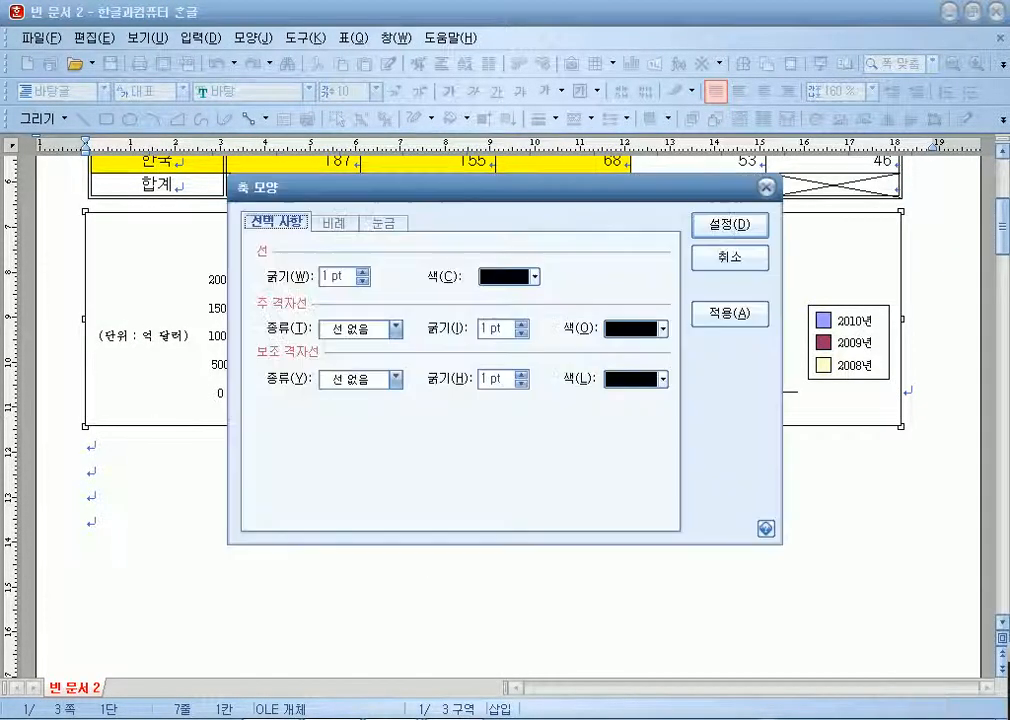
{"action": "left_click", "coordinate": [334, 223]}
{"action": "left_click", "coordinate": [264, 280]}
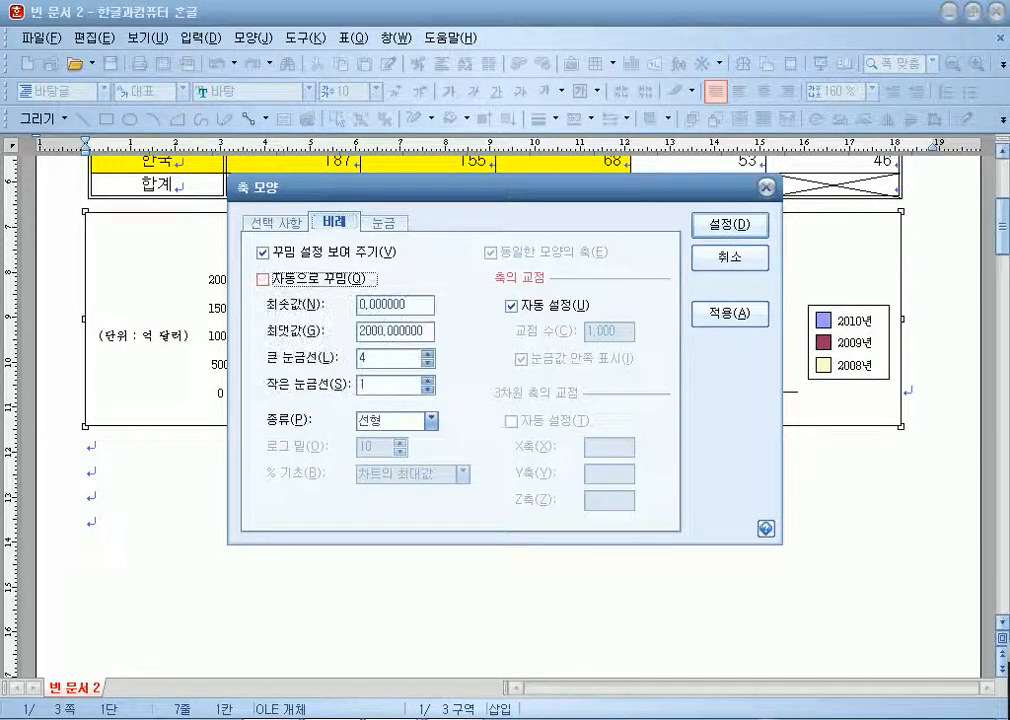
{"action": "key", "text": "Tab"}
{"action": "type", "text": "0"}
{"action": "key", "text": "Tab"}
{"action": "type", "text": "800"}
{"action": "key", "text": "Tab"}
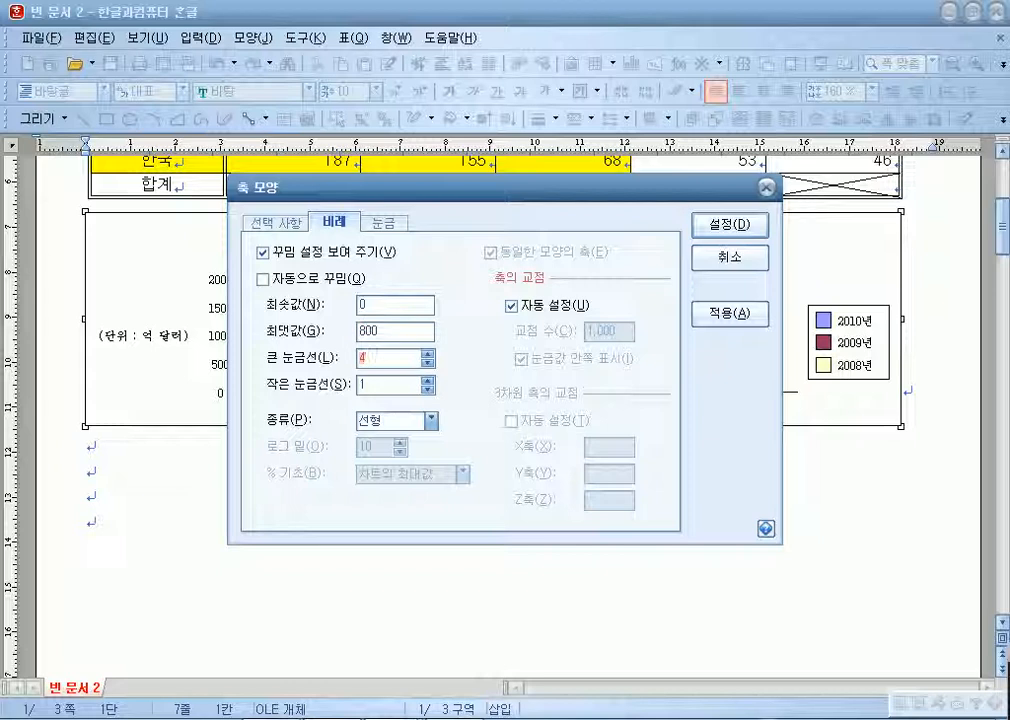
{"action": "key", "text": "Return"}
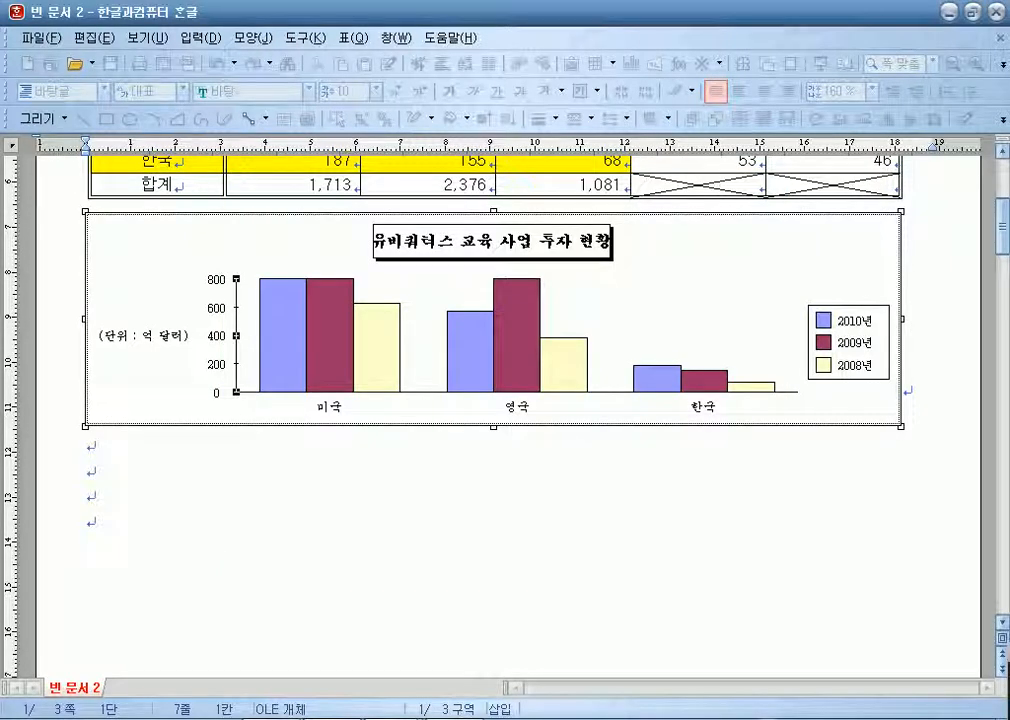
Set the chart legend's border line type to none (없음) and exit chart editing to the line below it.
{"action": "double_click", "coordinate": [848, 343]}
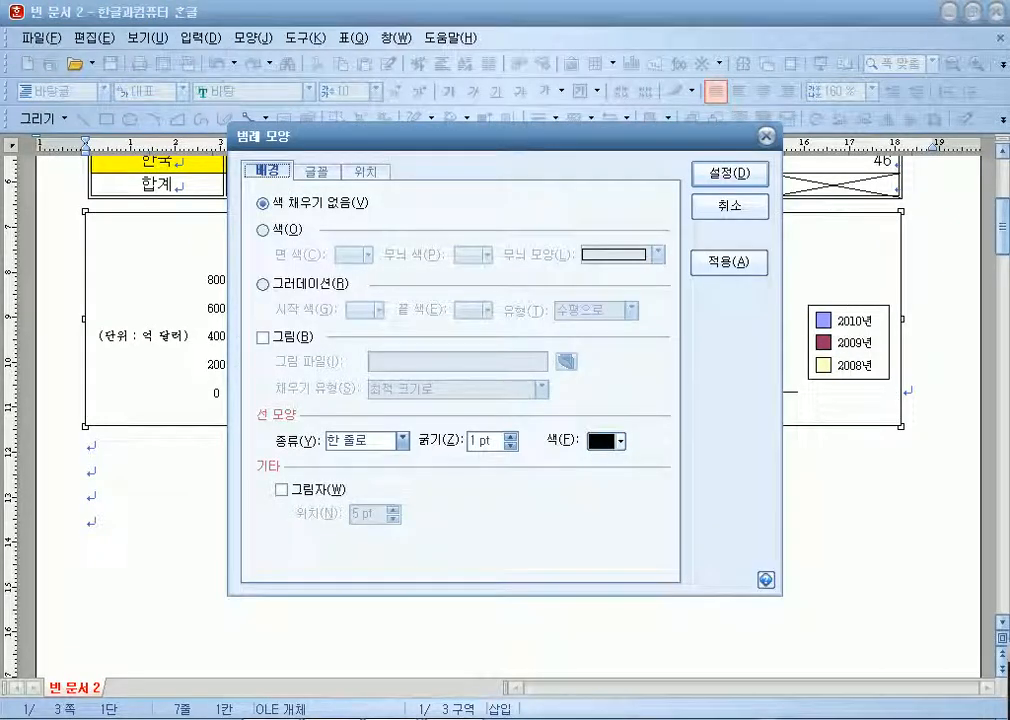
{"action": "left_click", "coordinate": [402, 441]}
{"action": "left_click", "coordinate": [350, 457]}
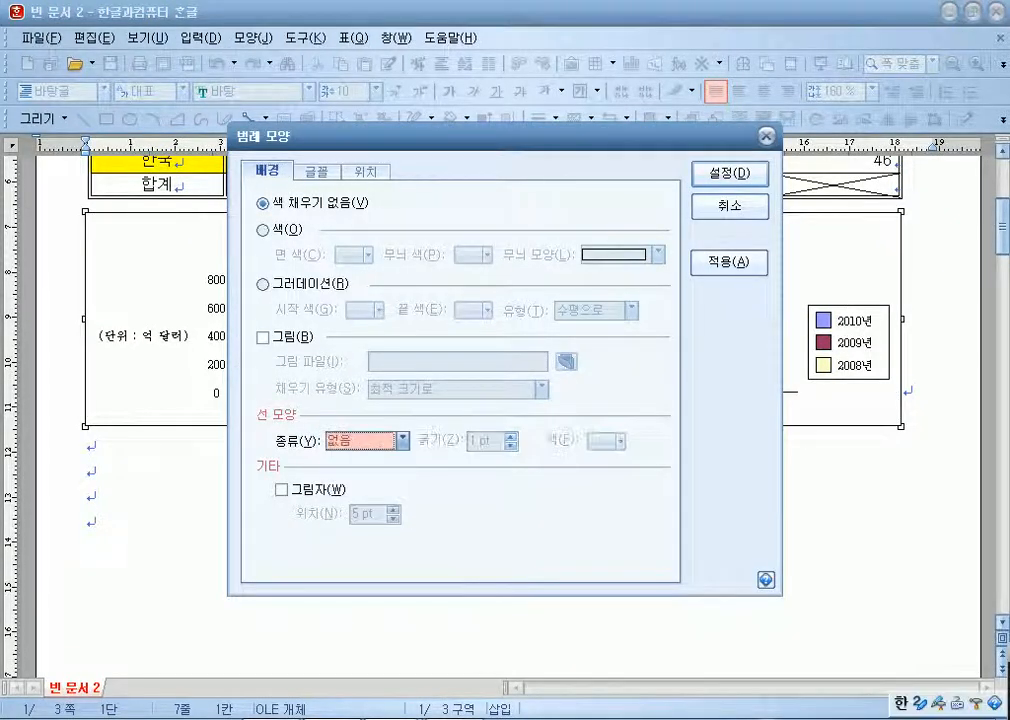
{"action": "left_click", "coordinate": [729, 174]}
{"action": "left_click", "coordinate": [698, 291]}
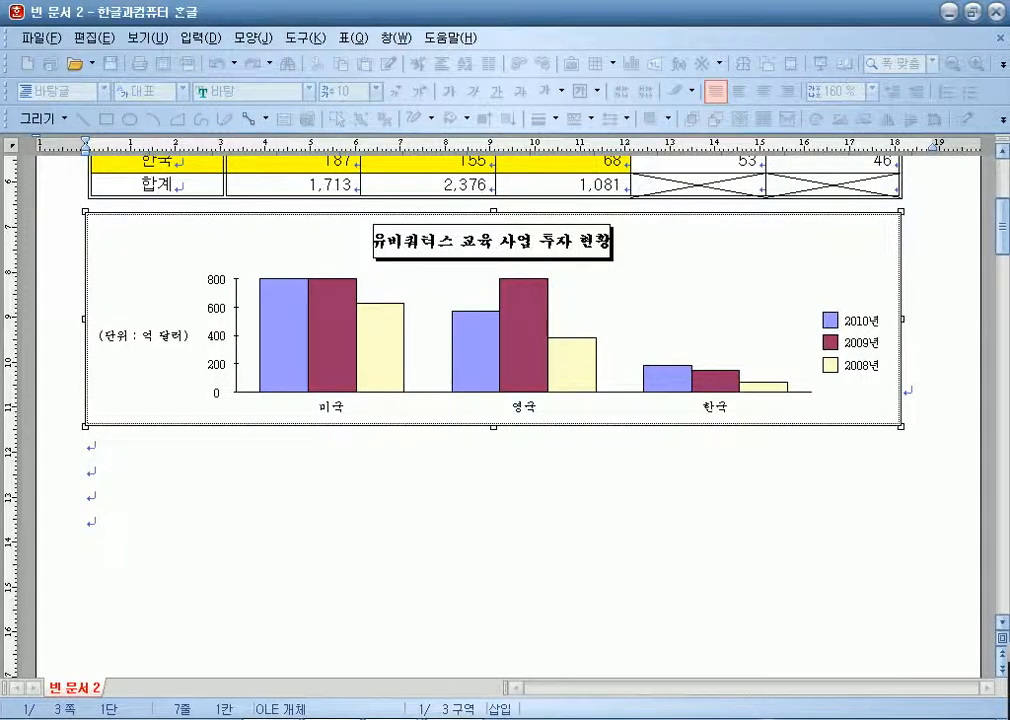
{"action": "left_click", "coordinate": [88, 446]}
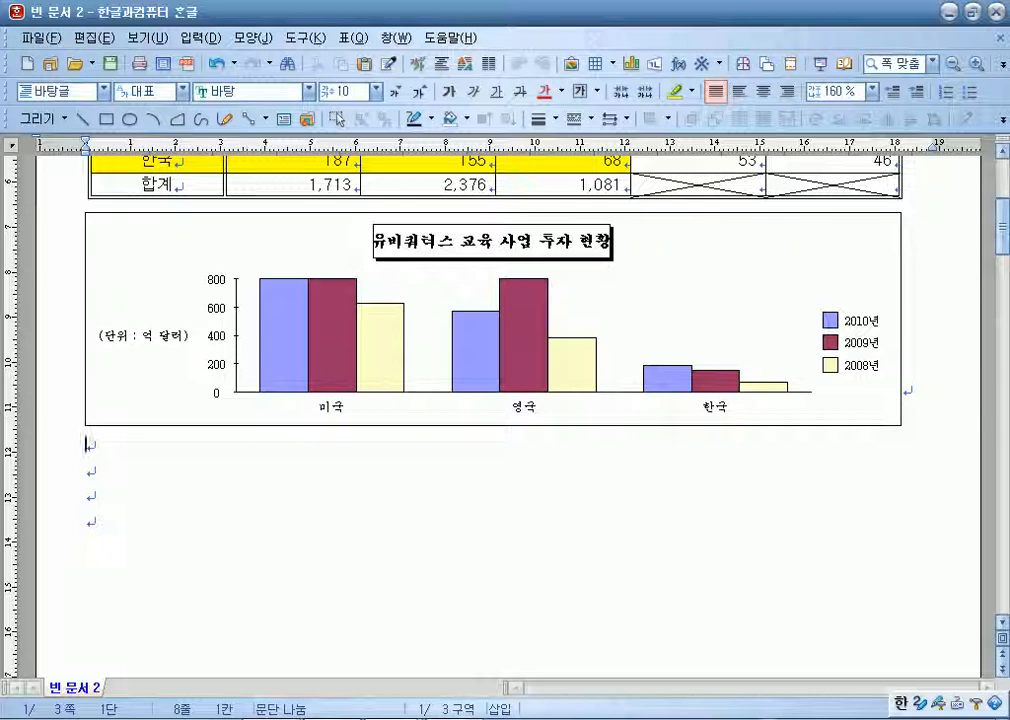
On the second page, enter "(1) 수식1" and, spaced out on the same line, "(2) 수식2" under item 3.
{"action": "scroll", "coordinate": [508, 400], "scroll_direction": "down", "scroll_amount": 10}
{"action": "scroll", "coordinate": [508, 400], "scroll_direction": "down", "scroll_amount": 5}
{"action": "left_click", "coordinate": [91, 300]}
{"action": "scroll", "coordinate": [91, 300], "scroll_direction": "down", "scroll_amount": 1}
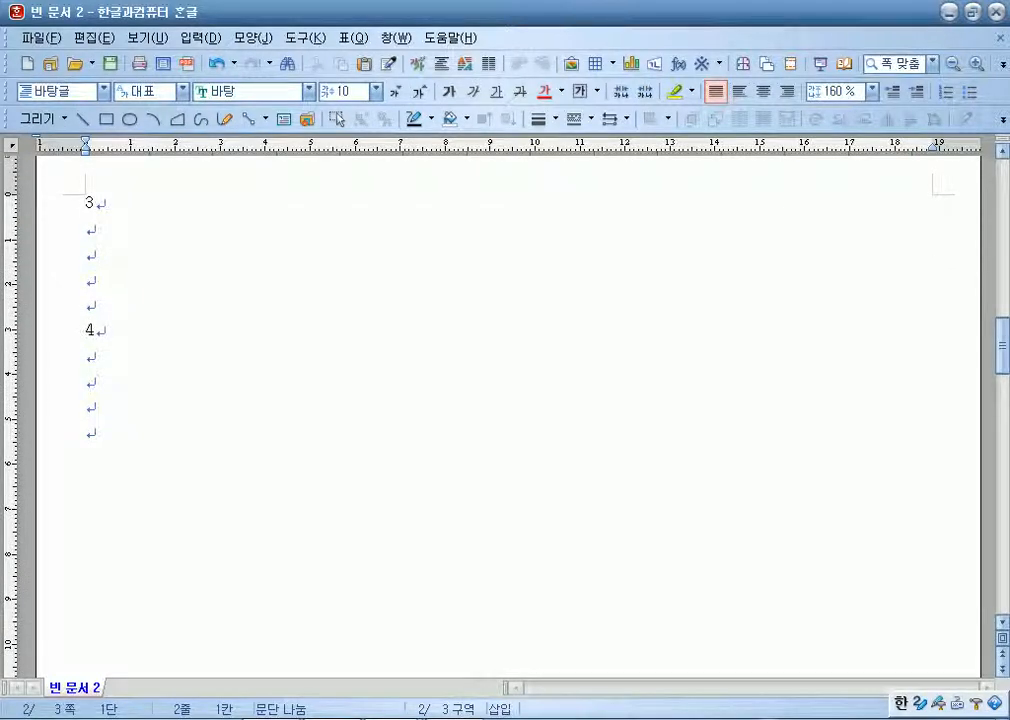
{"action": "type", "text": "(1) 수식1"}
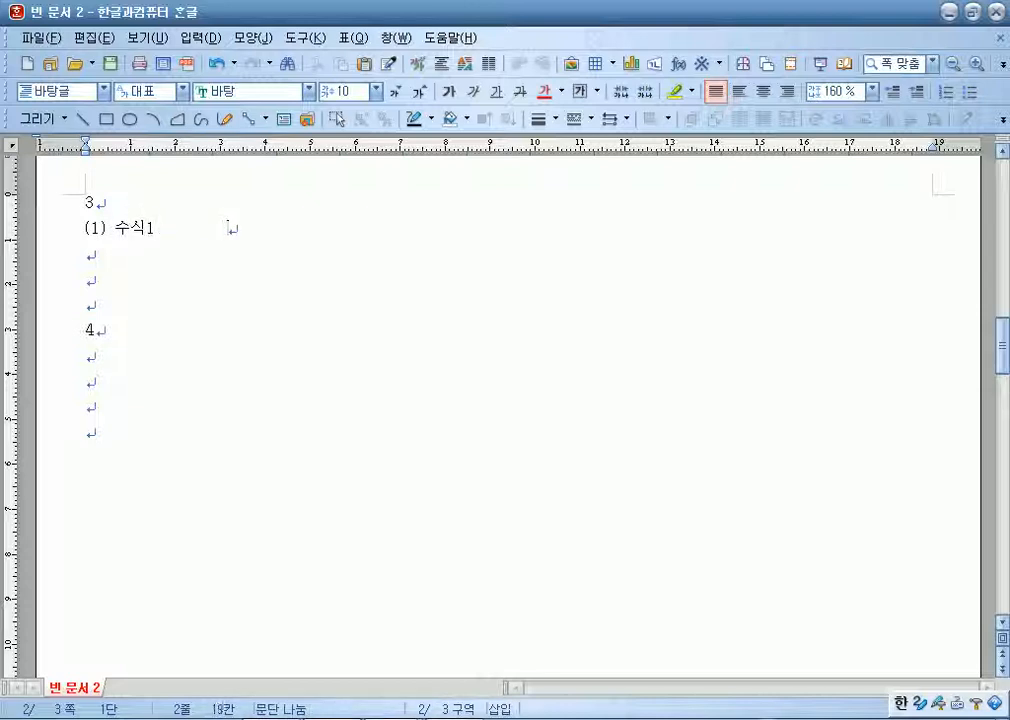
{"action": "type", "text": "         (2) 수식2"}
{"action": "left_click_drag", "start_coordinate": [115, 230], "coordinate": [155, 230]}
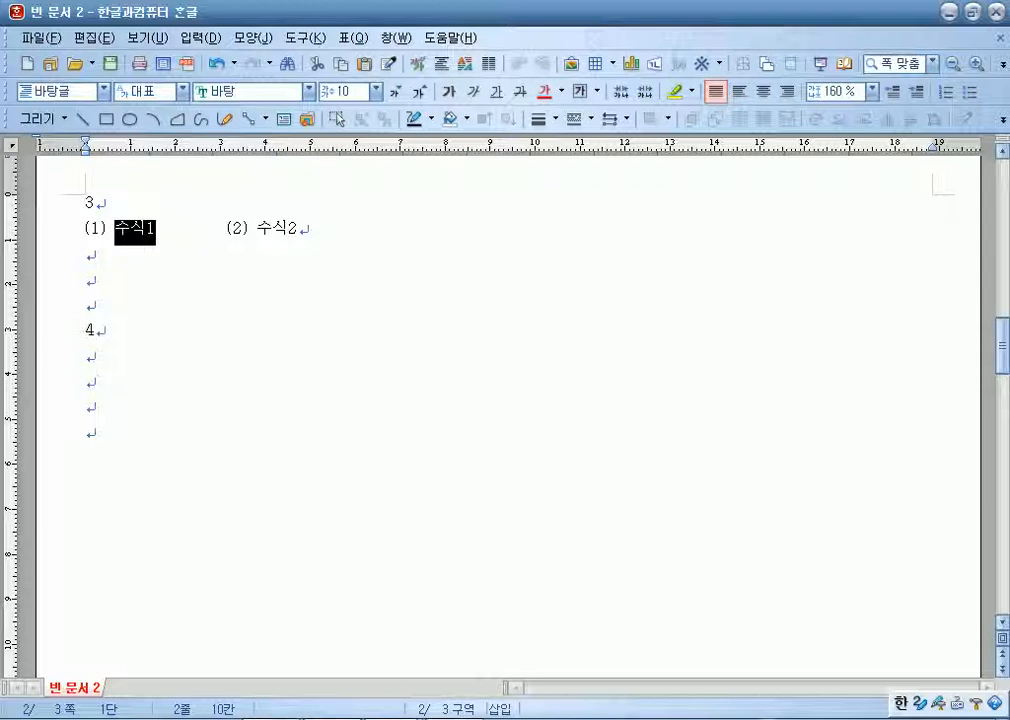
{"action": "left_click_drag", "start_coordinate": [179, 231], "coordinate": [298, 230]}
{"action": "left_click", "coordinate": [198, 230]}
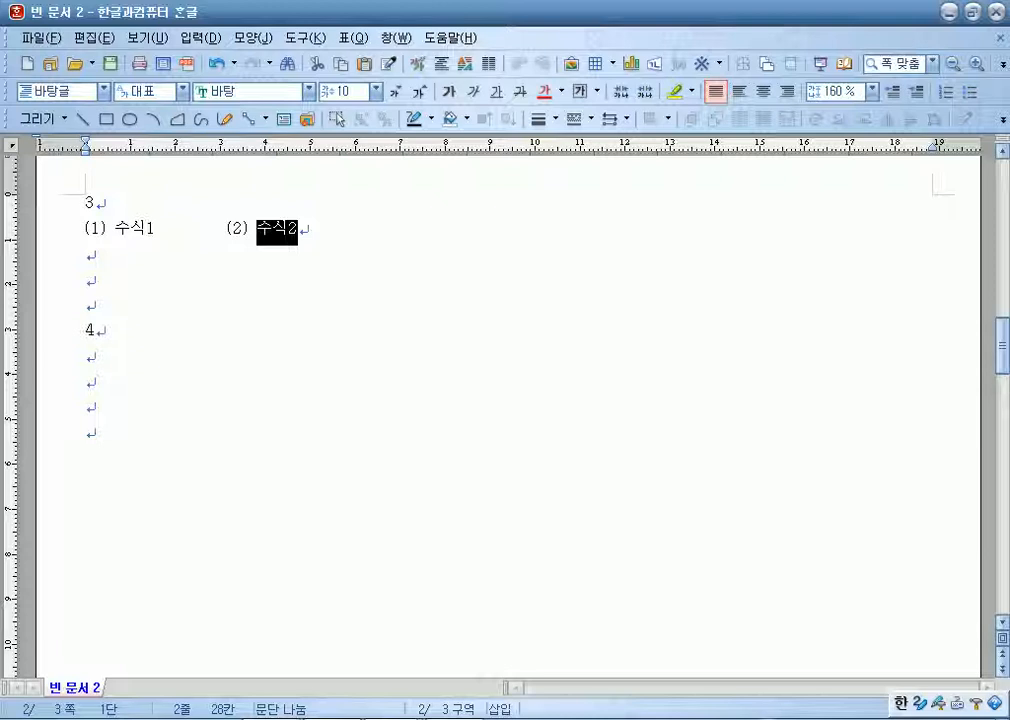
Delete the placeholder text 수식1 after (1).
{"action": "left_click", "coordinate": [112, 228]}
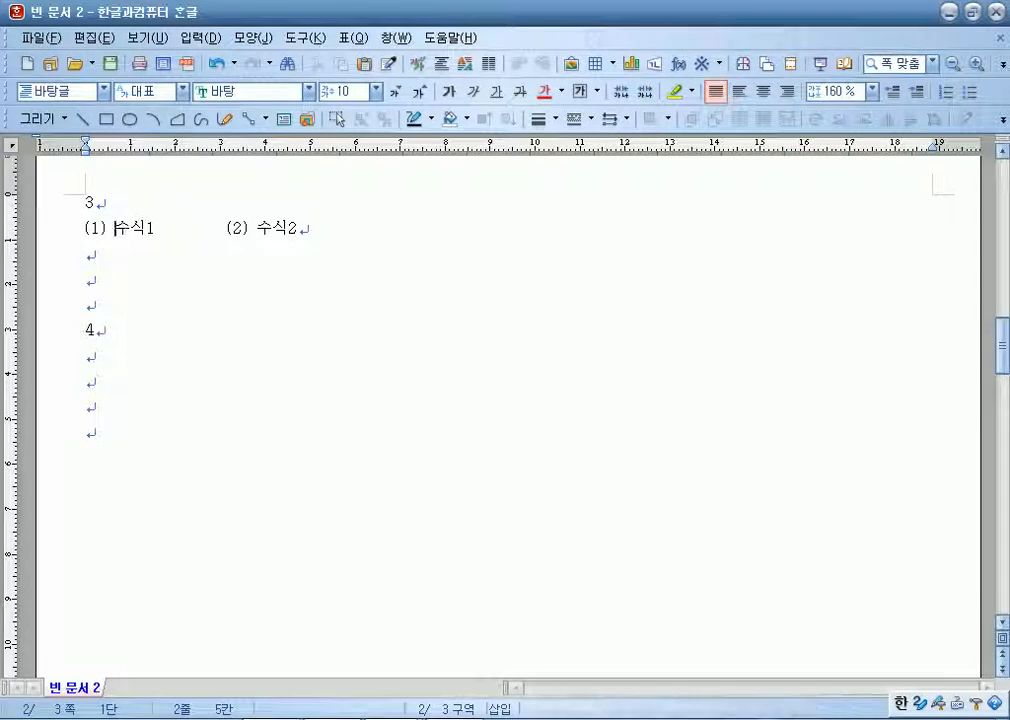
{"action": "key", "text": "Delete"}
{"action": "key", "text": "Delete"}
{"action": "key", "text": "Delete"}
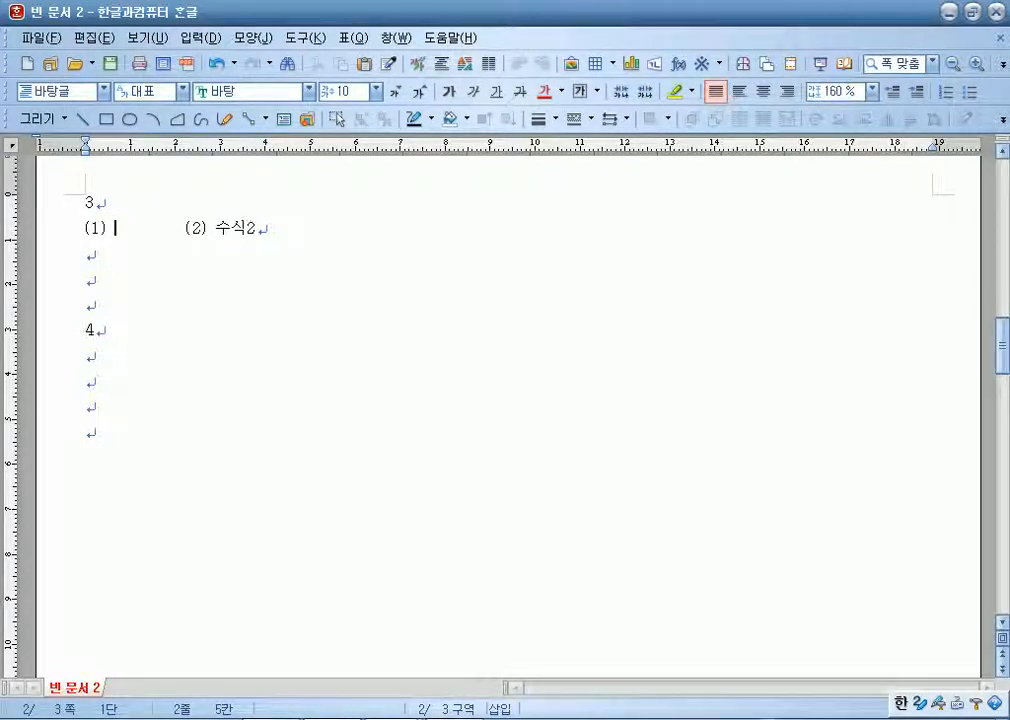
Start a new equation (수식) after (1) and set its font size to 20.
{"action": "left_click", "coordinate": [200, 38]}
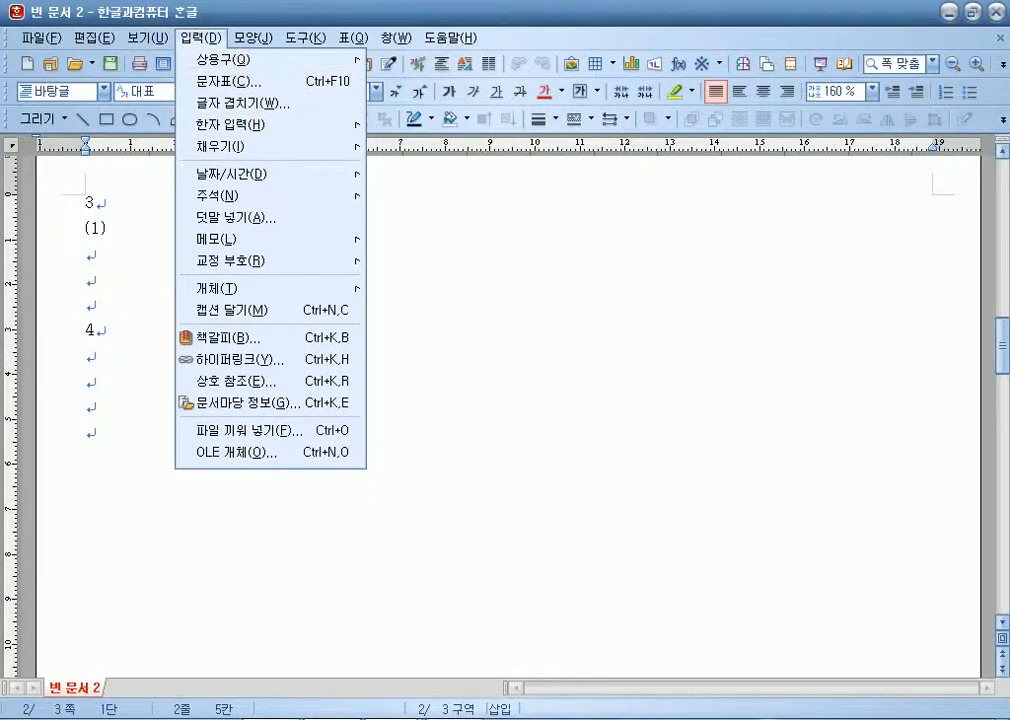
{"action": "mouse_move", "coordinate": [220, 288]}
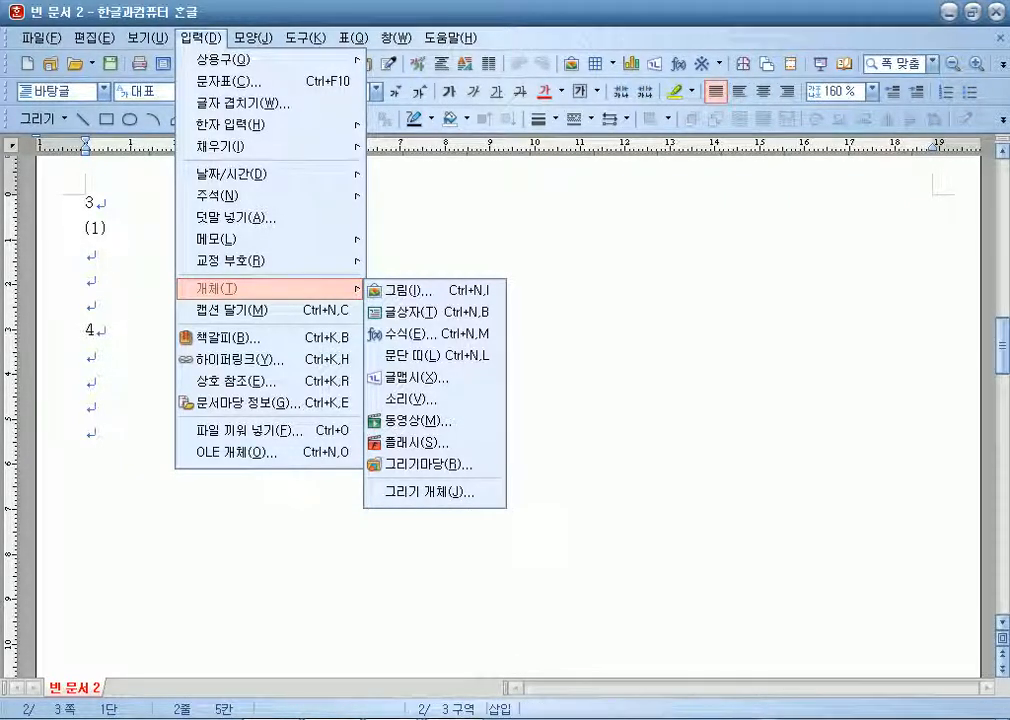
{"action": "left_click", "coordinate": [678, 64]}
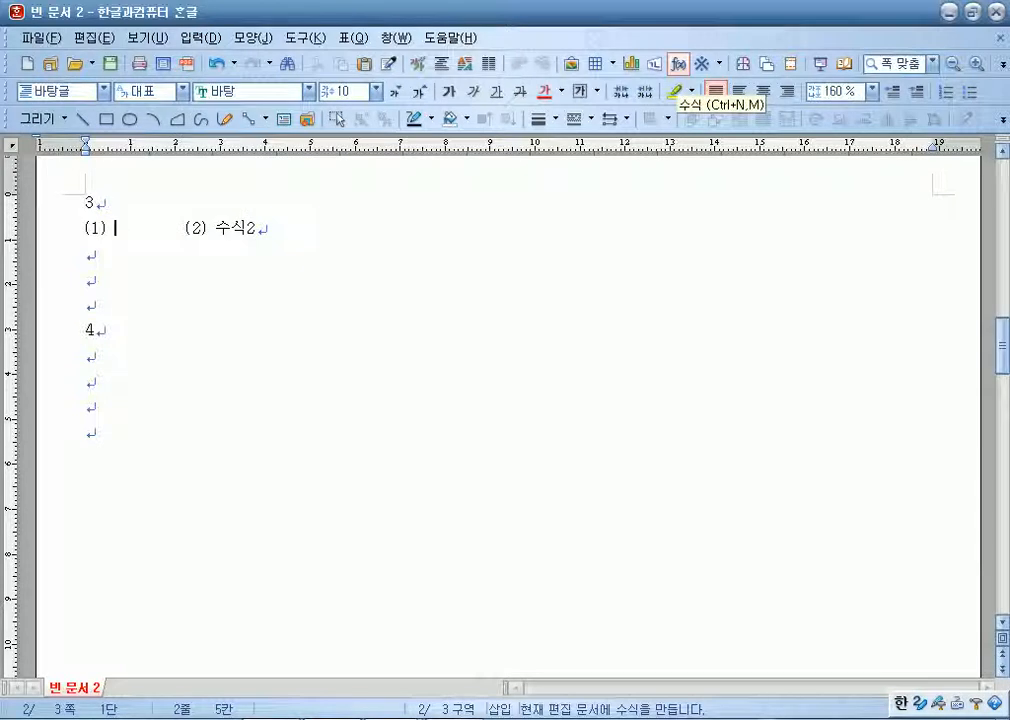
{"action": "left_click", "coordinate": [678, 64]}
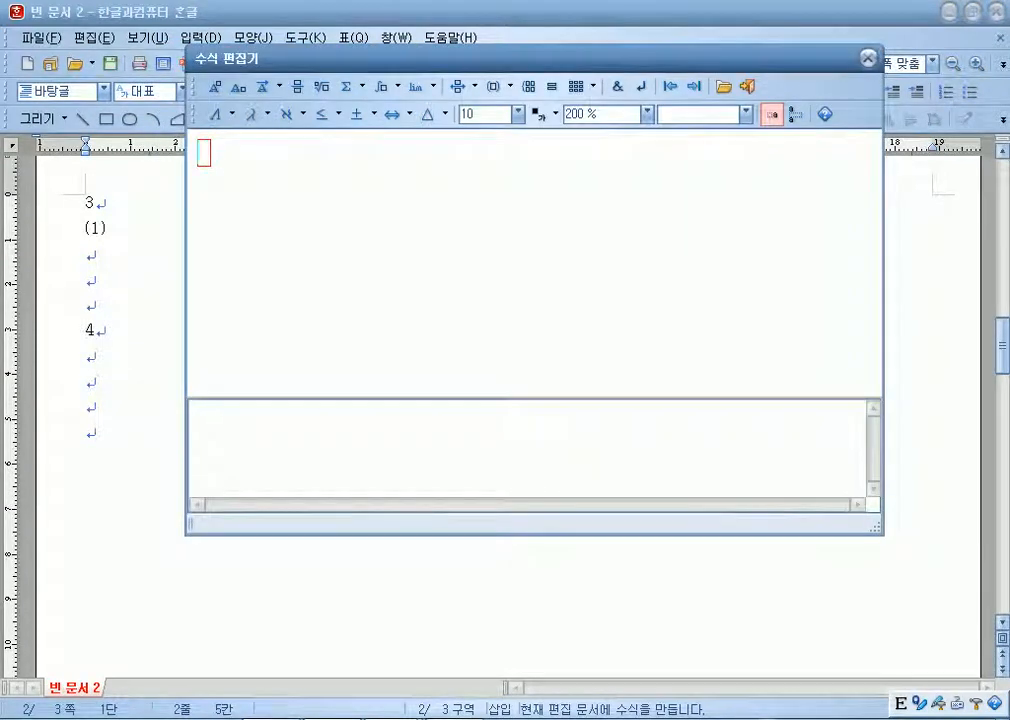
{"action": "left_click", "coordinate": [517, 114]}
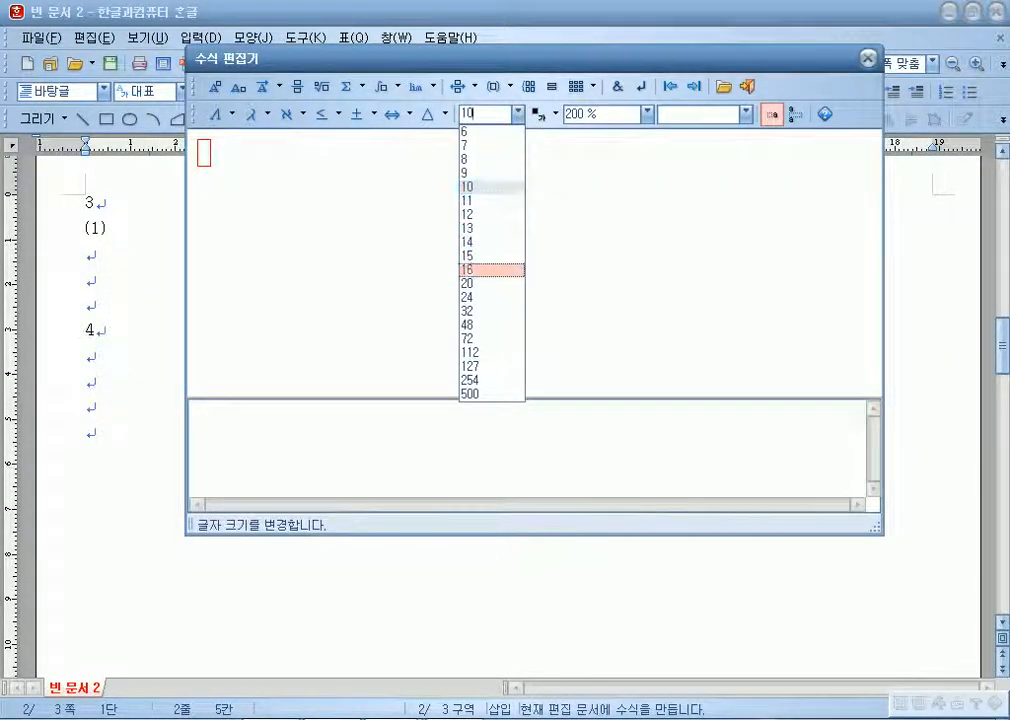
{"action": "left_click", "coordinate": [491, 266]}
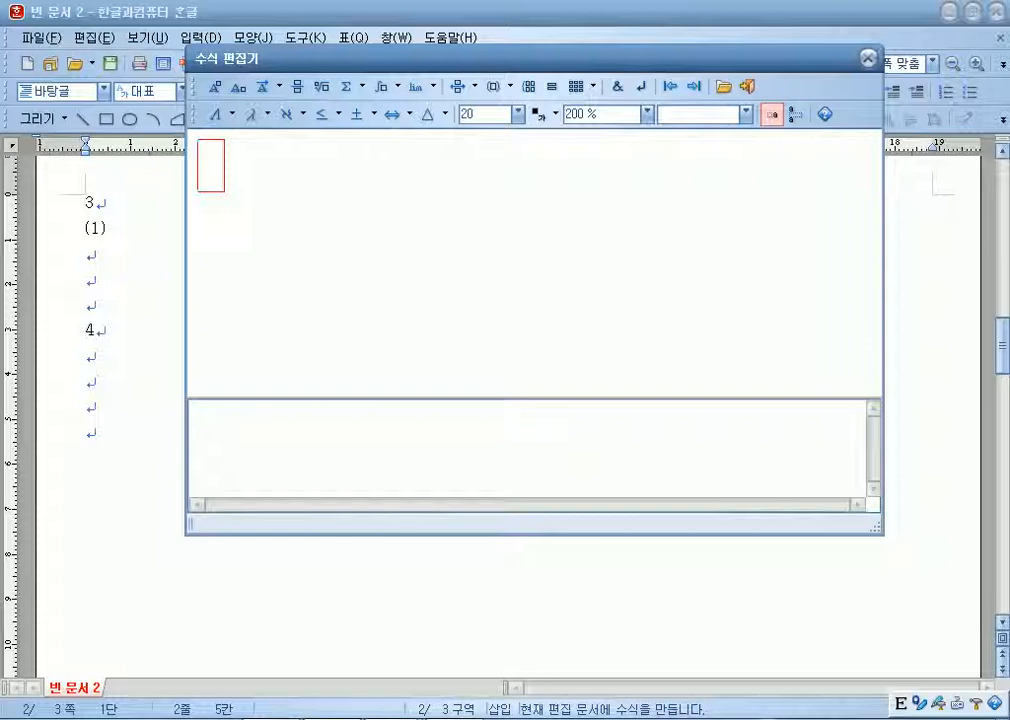
Enter the expression a=b+c-2bcosAcosA= without exponents in the equation.
{"action": "type", "text": "a"}
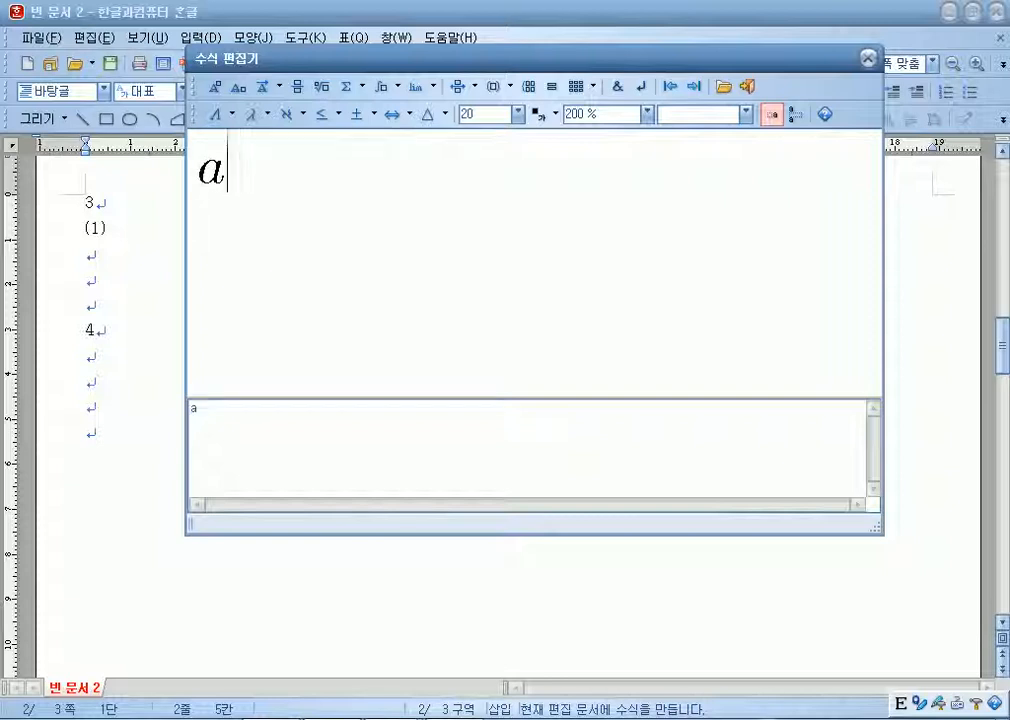
{"action": "type", "text": "=b+c-"}
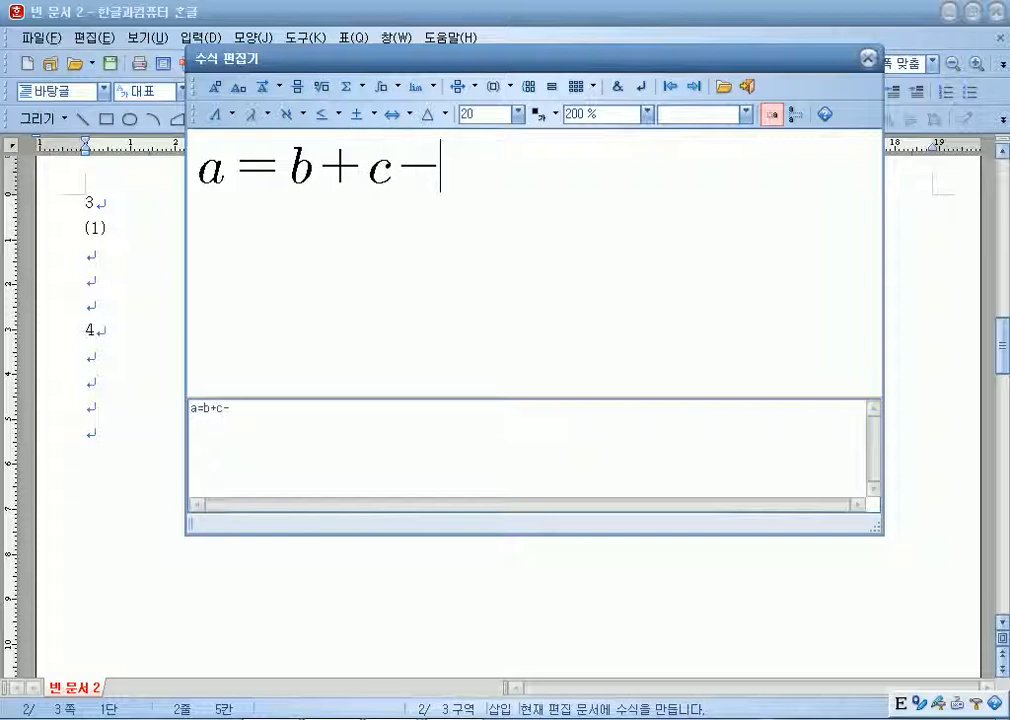
{"action": "type", "text": "2b"}
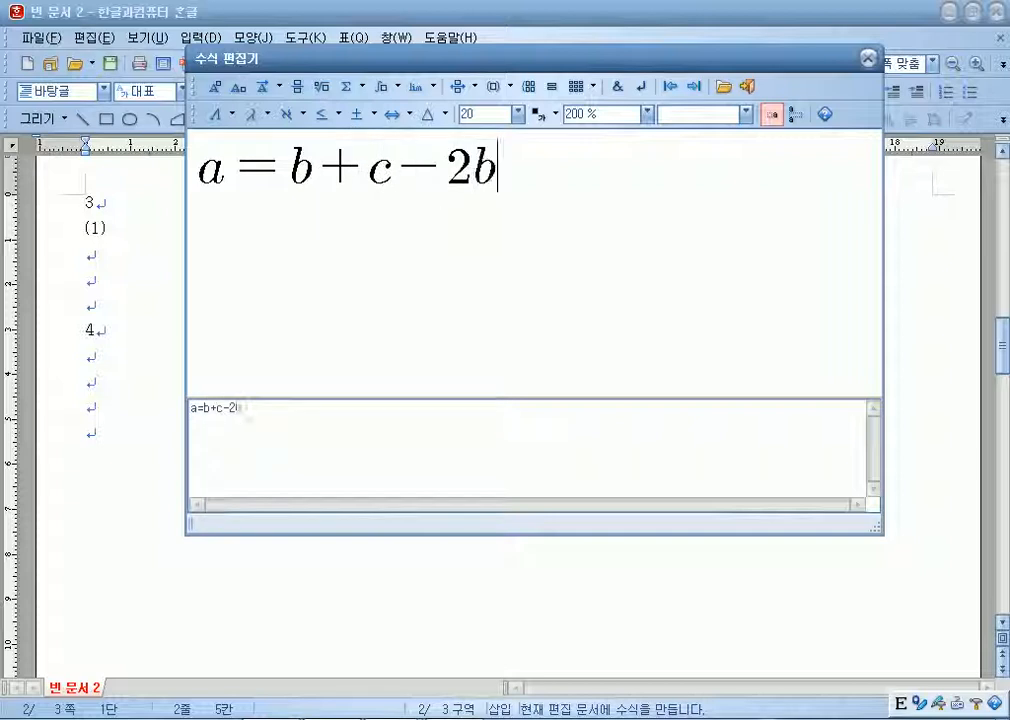
{"action": "type", "text": "cos"}
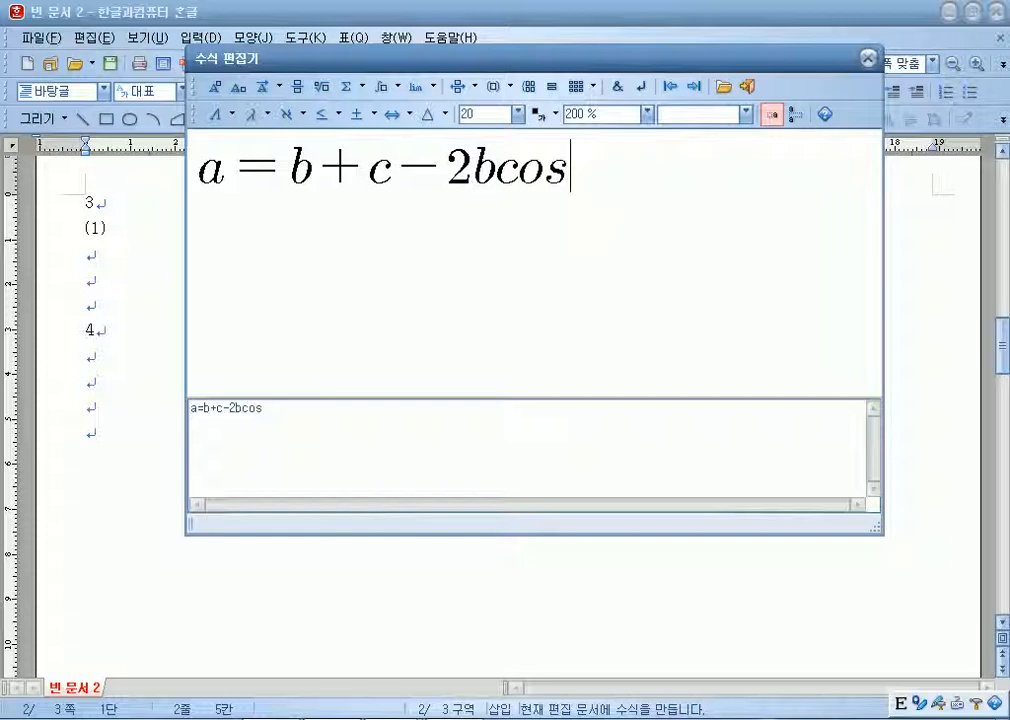
{"action": "type", "text": "Acoa"}
{"action": "key", "text": "BackSpace"}
{"action": "type", "text": "sA"}
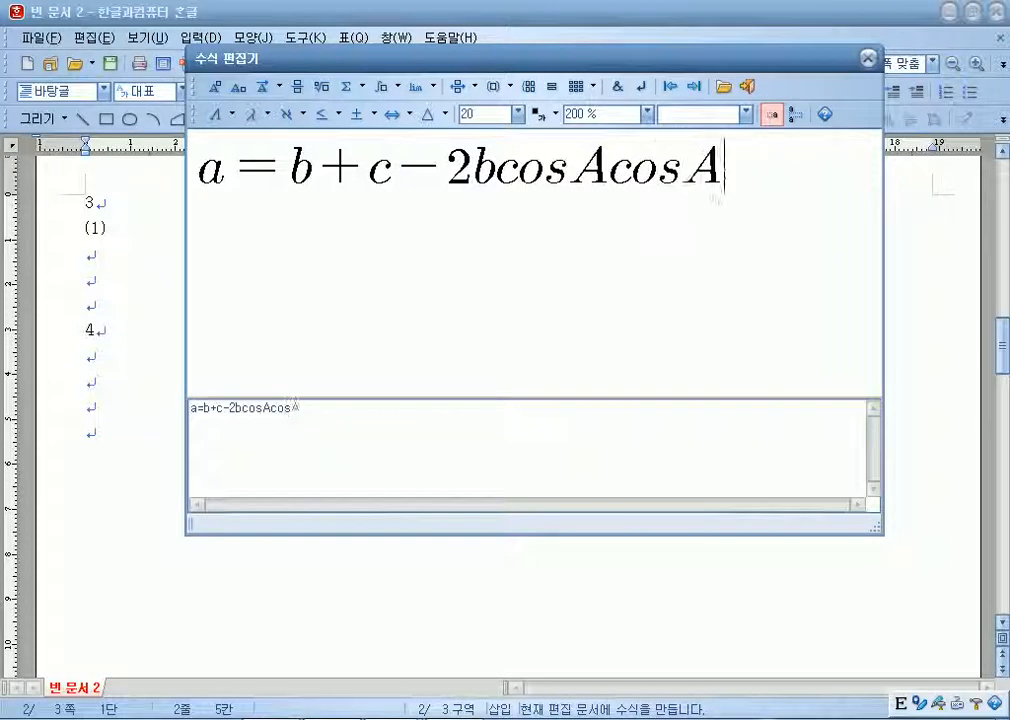
{"action": "type", "text": "="}
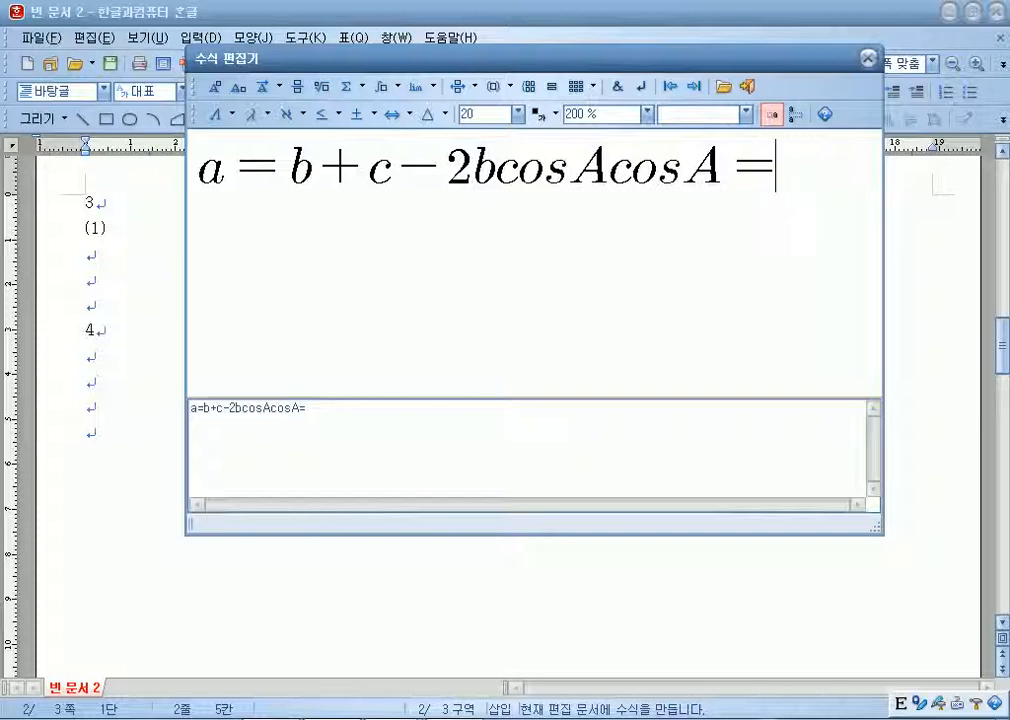
Remove the s from the first cos in the expression and enter it again.
{"action": "left_click", "coordinate": [237, 164]}
{"action": "left_click", "coordinate": [610, 165]}
{"action": "left_click", "coordinate": [777, 180]}
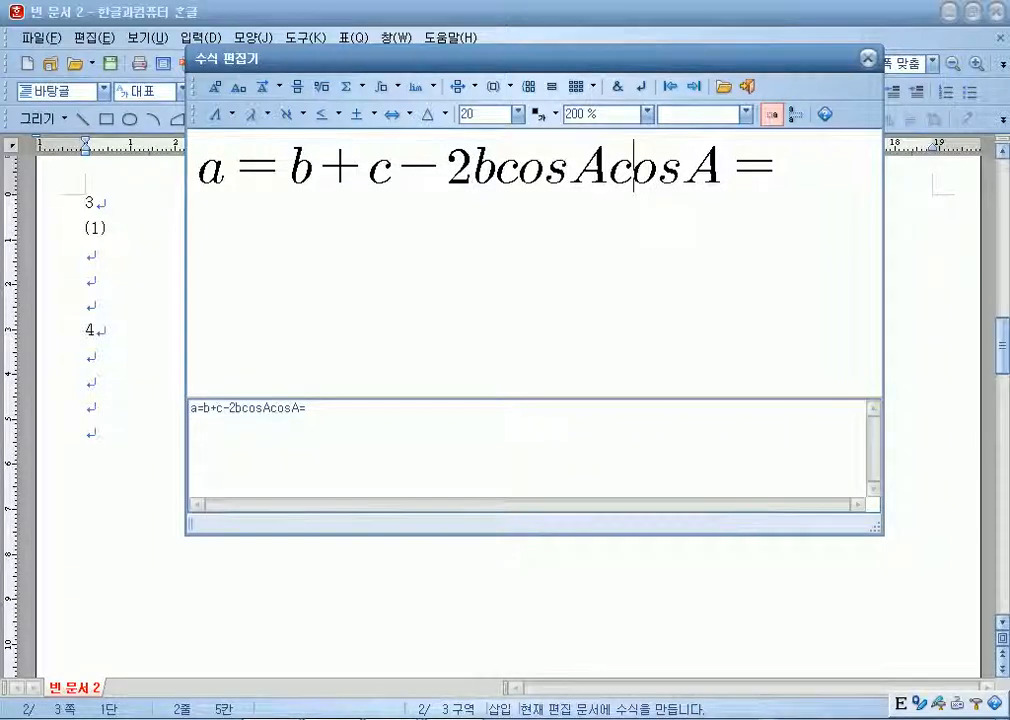
{"action": "left_click", "coordinate": [539, 168]}
{"action": "key", "text": "Delete"}
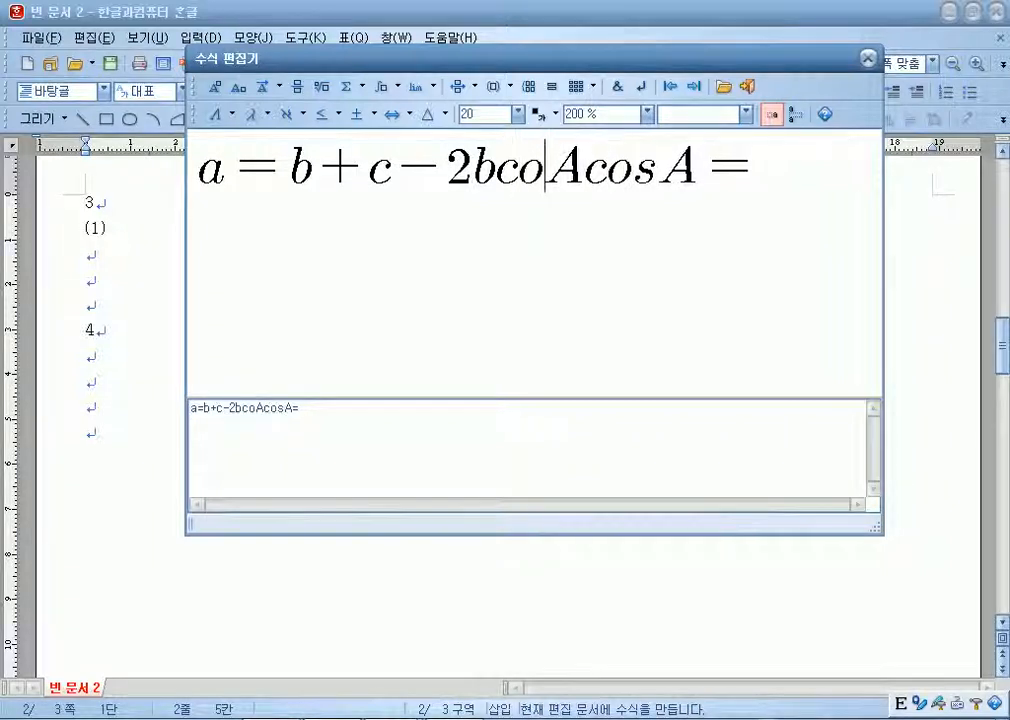
{"action": "type", "text": "s"}
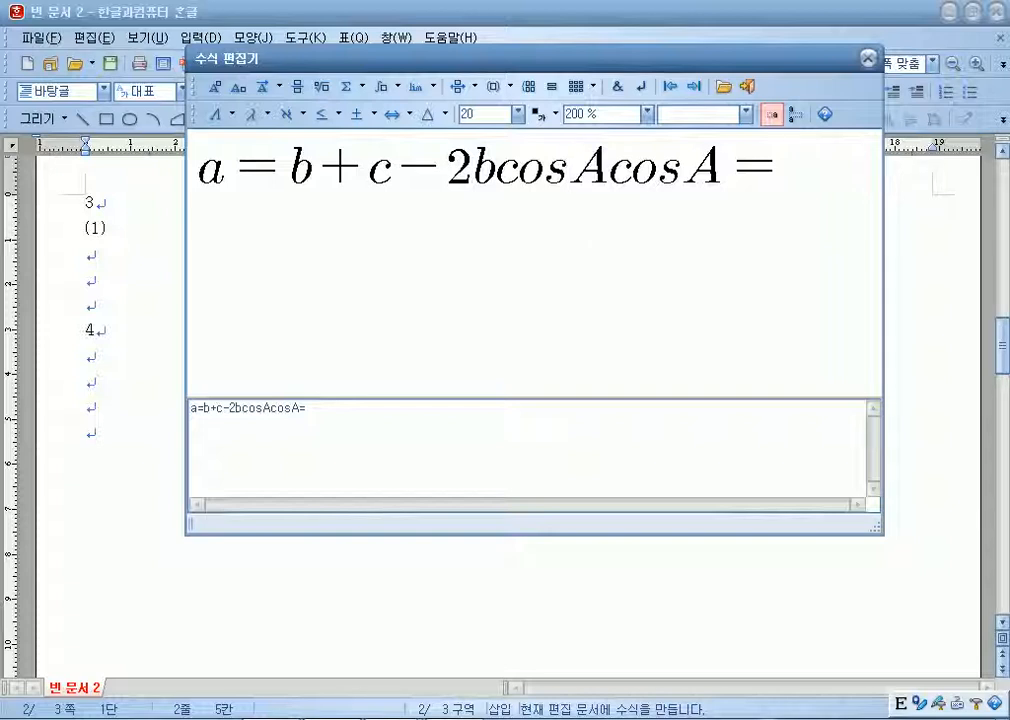
Clear the whole expression from the equation.
{"action": "key", "text": "Home"}
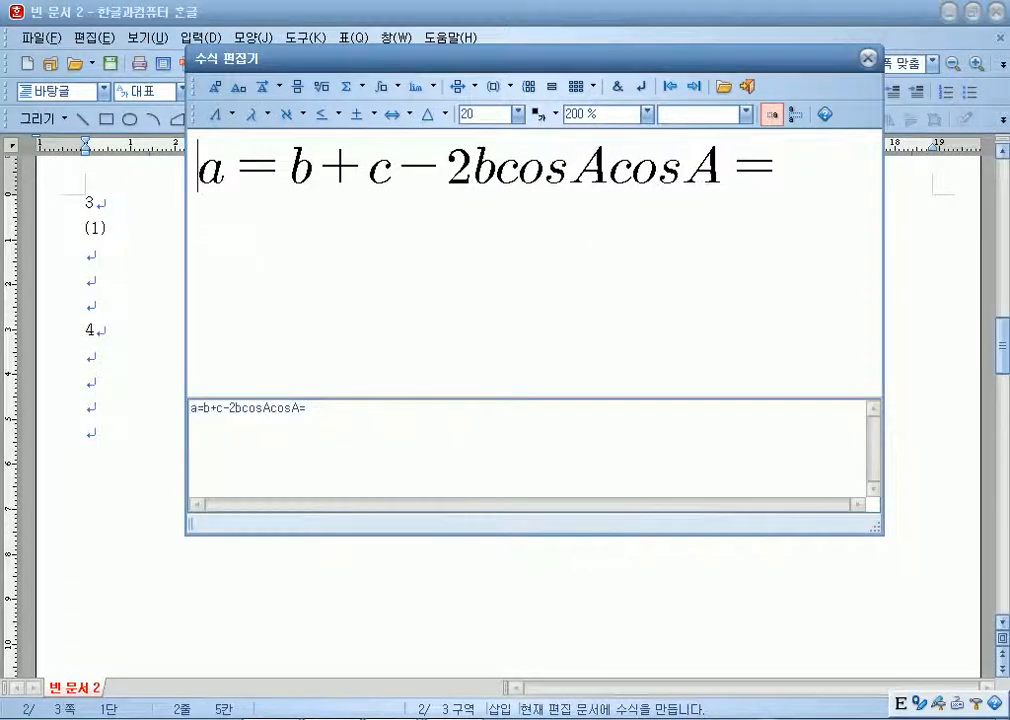
{"action": "key", "text": "shift+End"}
{"action": "key", "text": "Delete"}
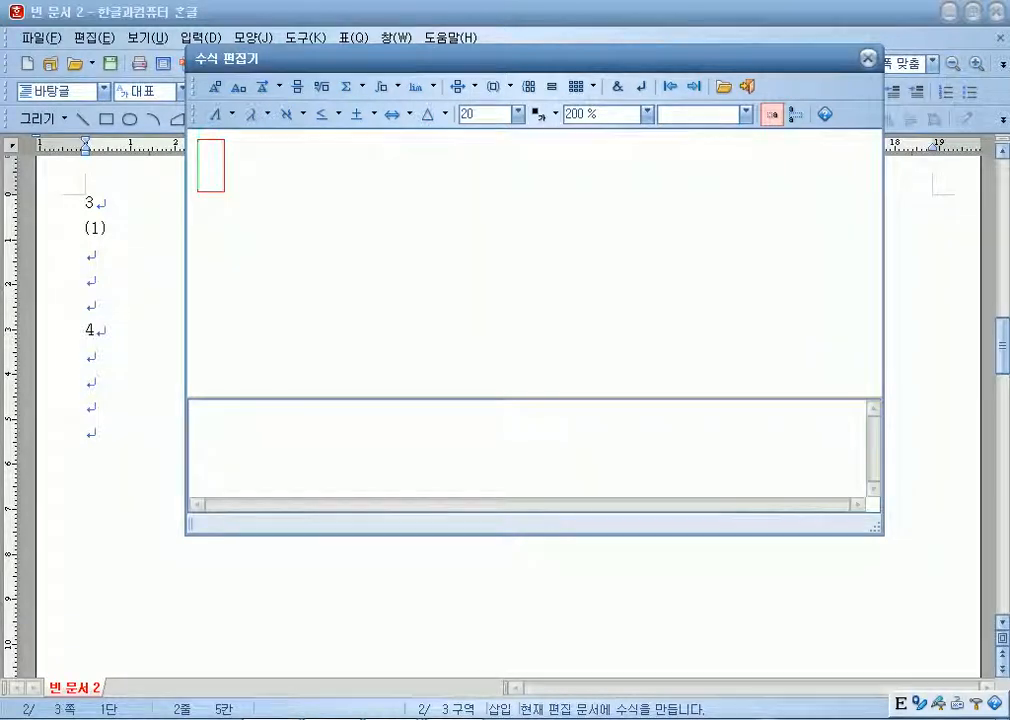
Enter a²=b²+c in the equation, using superscripts for the exponents on a and b.
{"action": "type", "text": "a"}
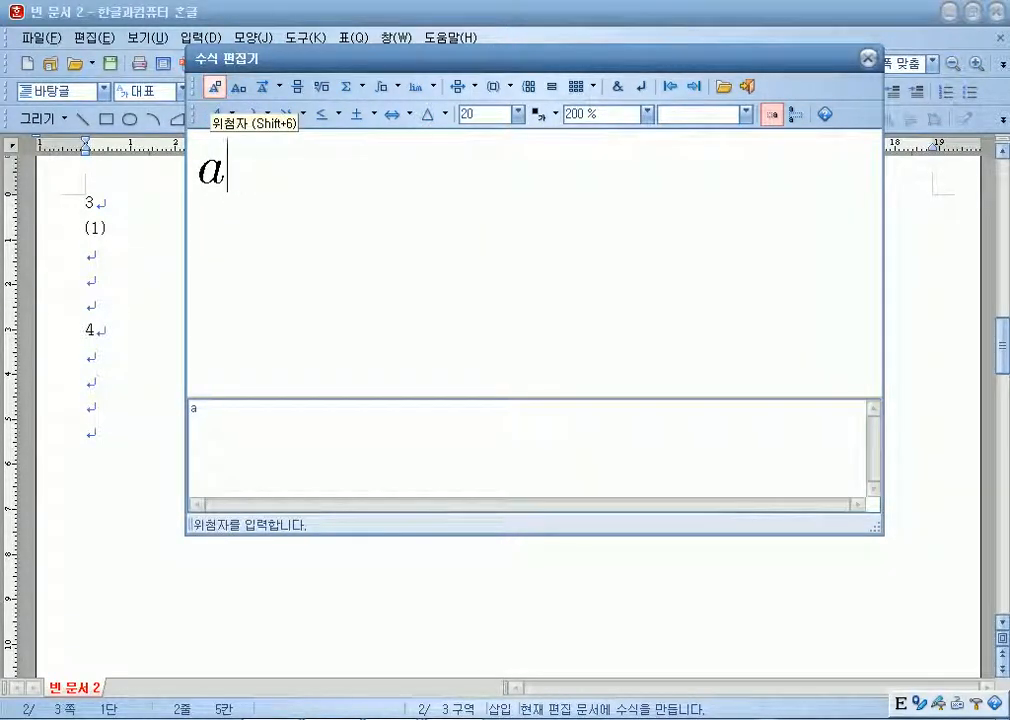
{"action": "left_click", "coordinate": [214, 87]}
{"action": "type", "text": "2} "}
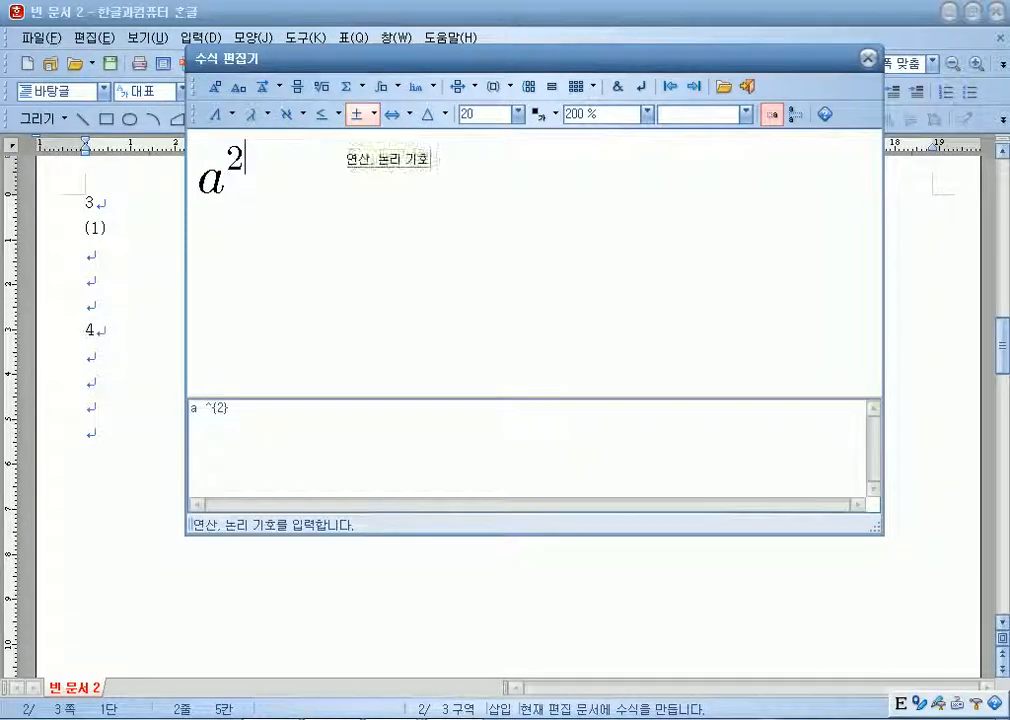
{"action": "type", "text": "="}
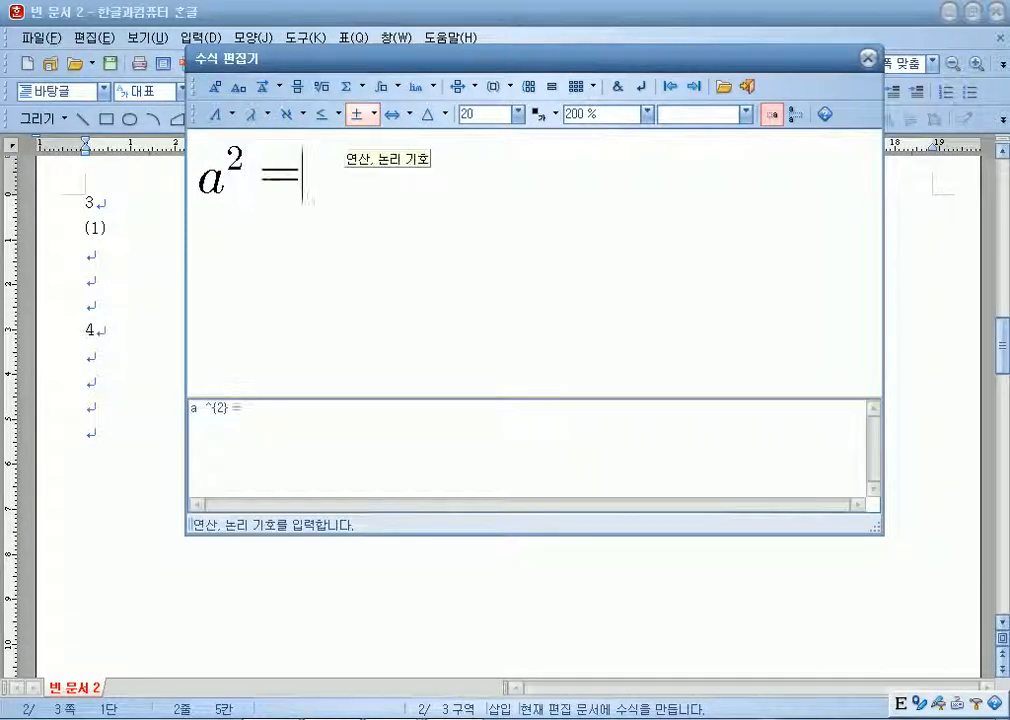
{"action": "type", "text": "b"}
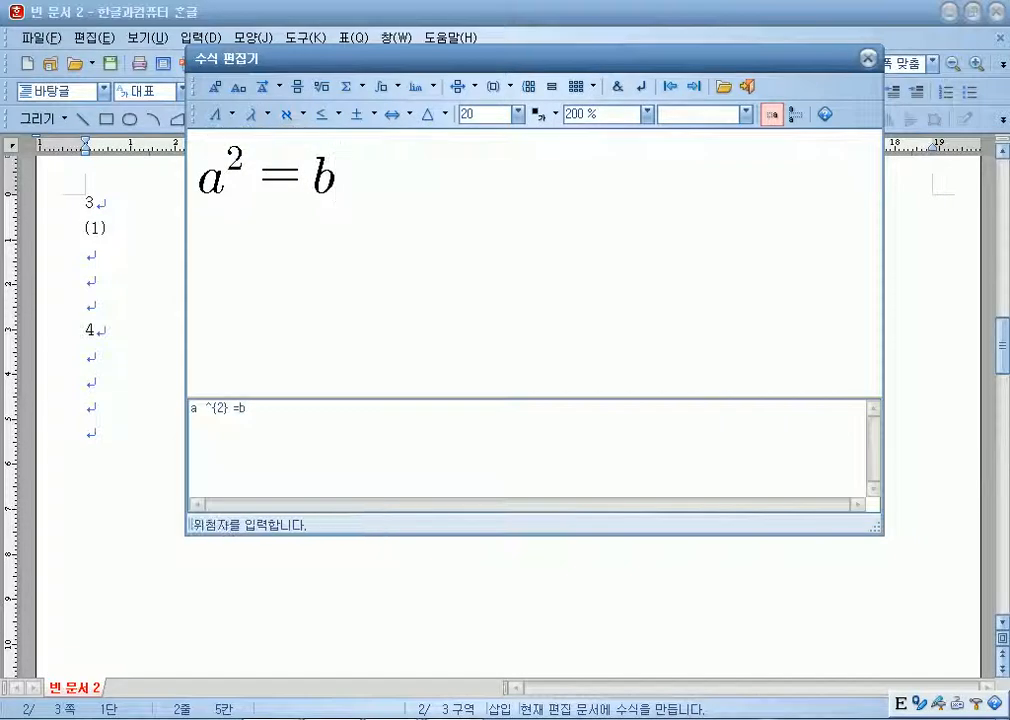
{"action": "left_click", "coordinate": [214, 87]}
{"action": "type", "text": "2+"}
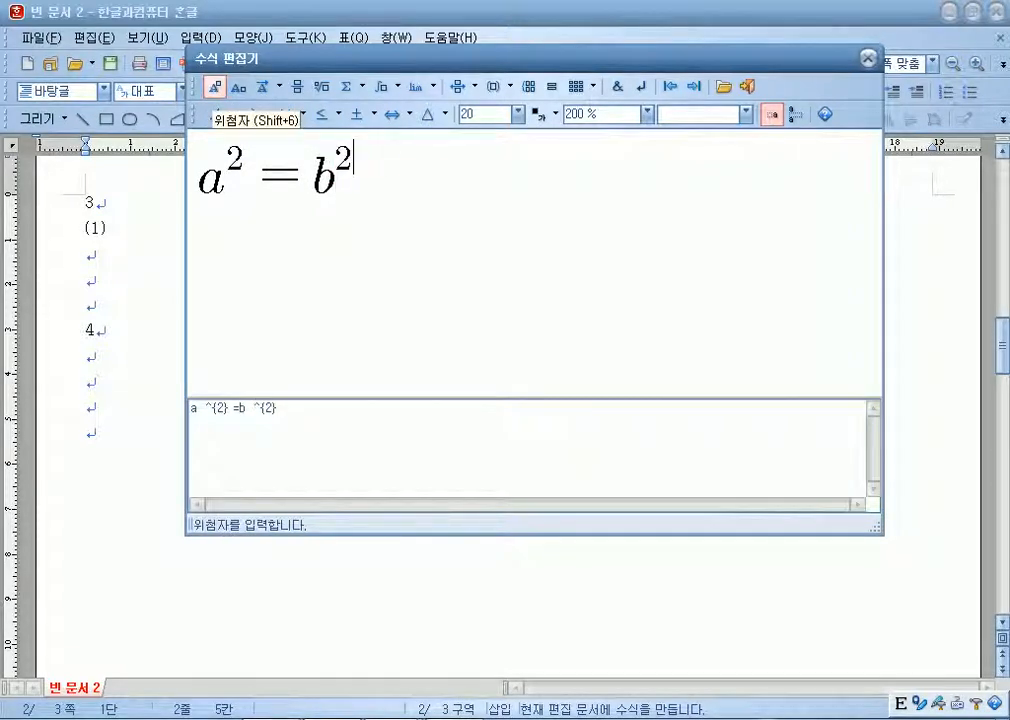
{"action": "key", "text": "BackSpace"}
{"action": "type", "text": "+ c"}
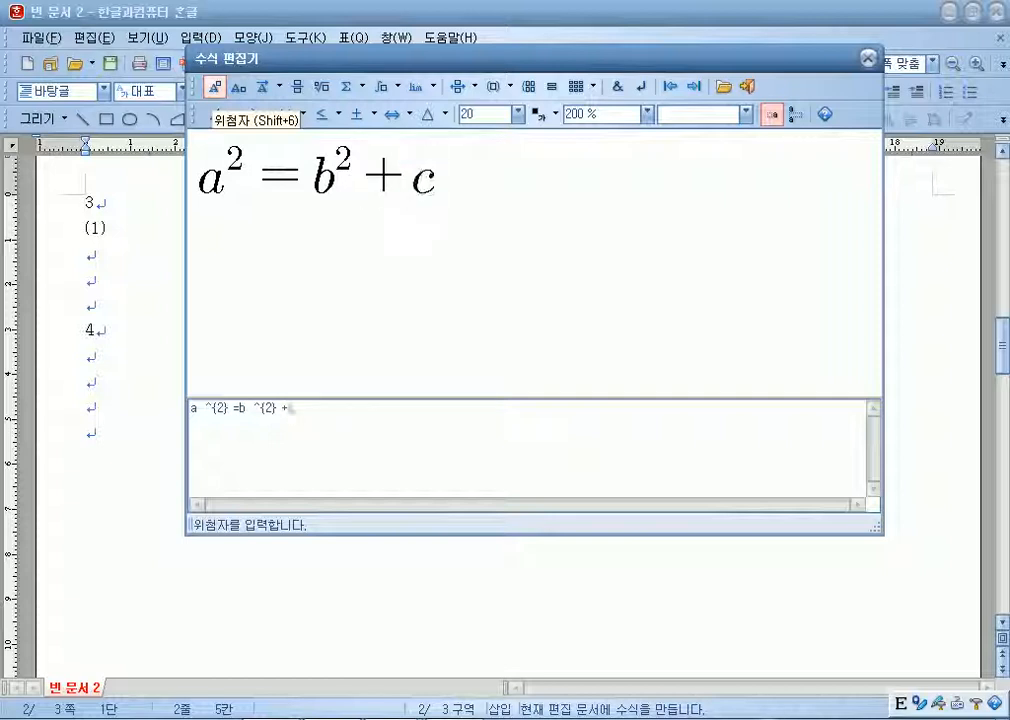
Add a superscript 2 to c and a minus sign, and clear the entire equation.
{"action": "left_click", "coordinate": [215, 87]}
{"action": "type", "text": "2"}
{"action": "key", "text": "Right"}
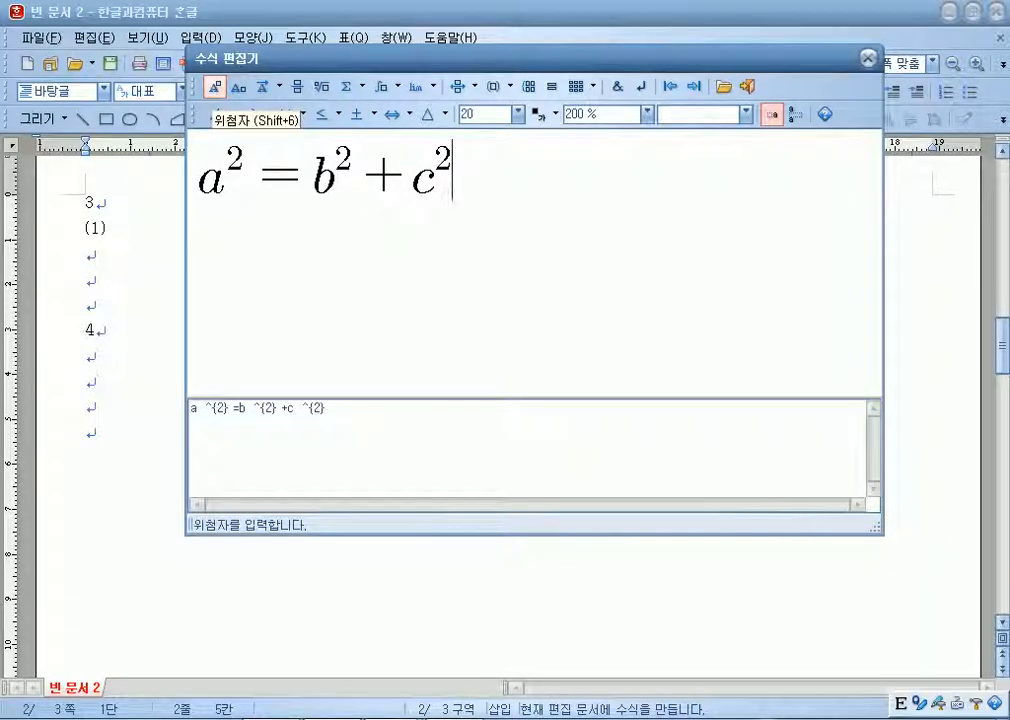
{"action": "type", "text": "-"}
{"action": "key", "text": "ctrl+a"}
{"action": "key", "text": "Delete"}
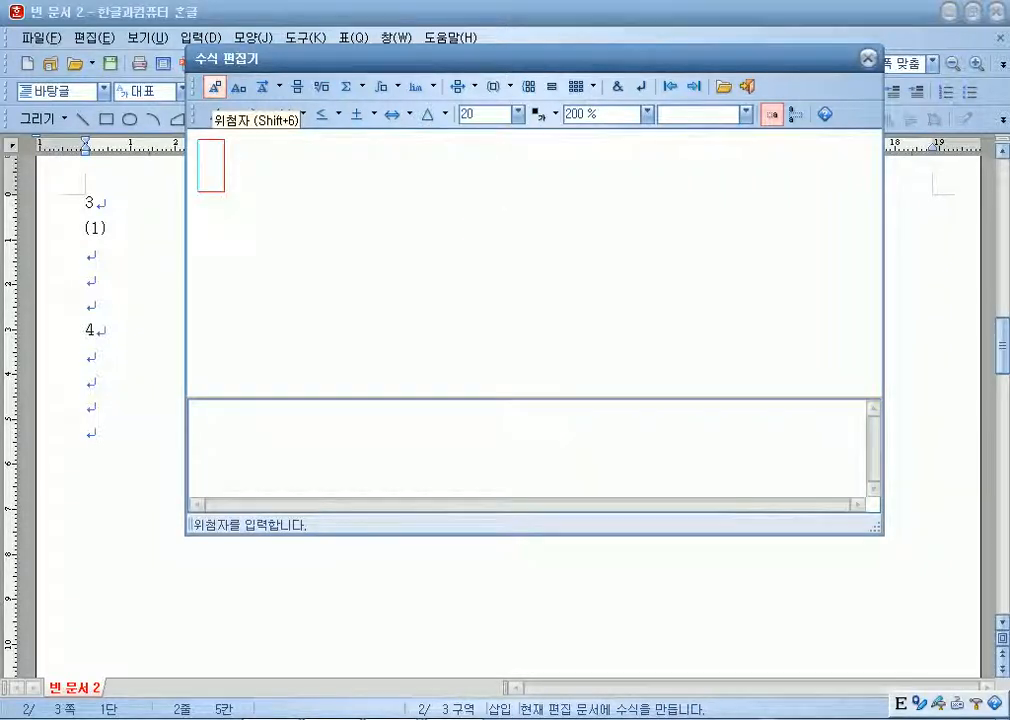
Enter a=b+c-2bcosAcosA= as the base text of the equation for item (1).
{"action": "type", "text": "a=b"}
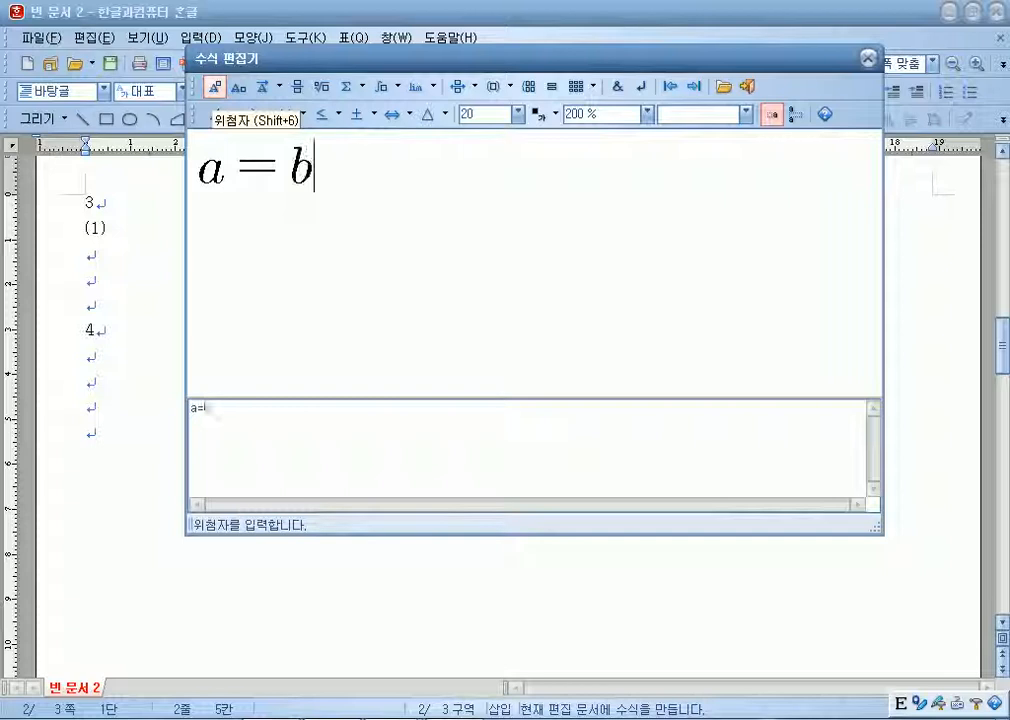
{"action": "type", "text": "+c-2"}
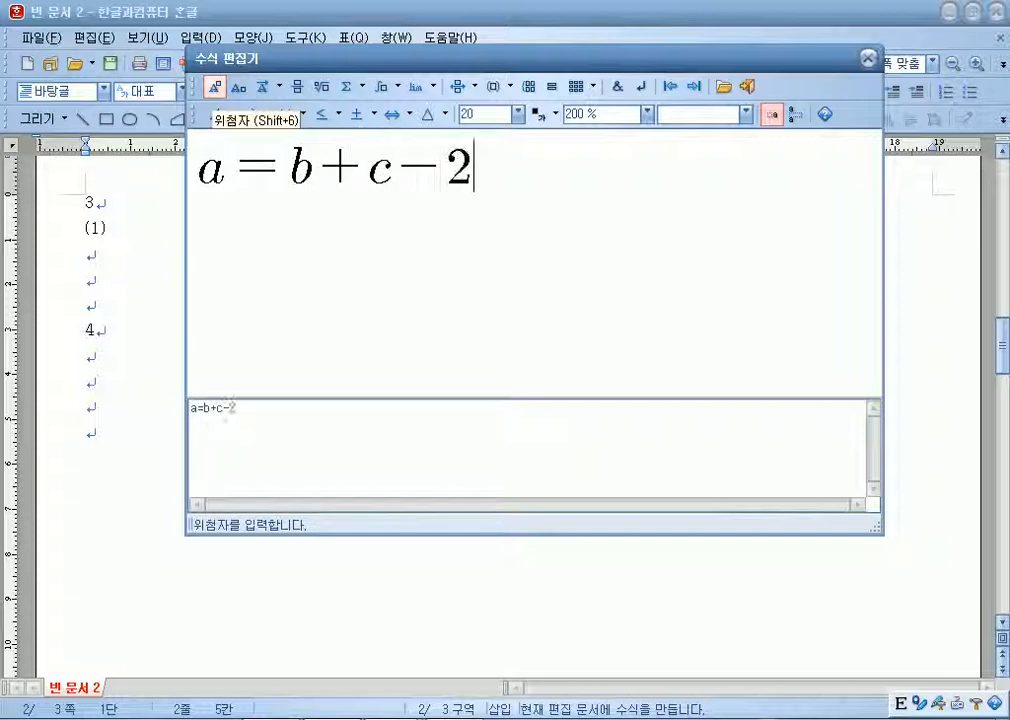
{"action": "type", "text": "bcosAcos"}
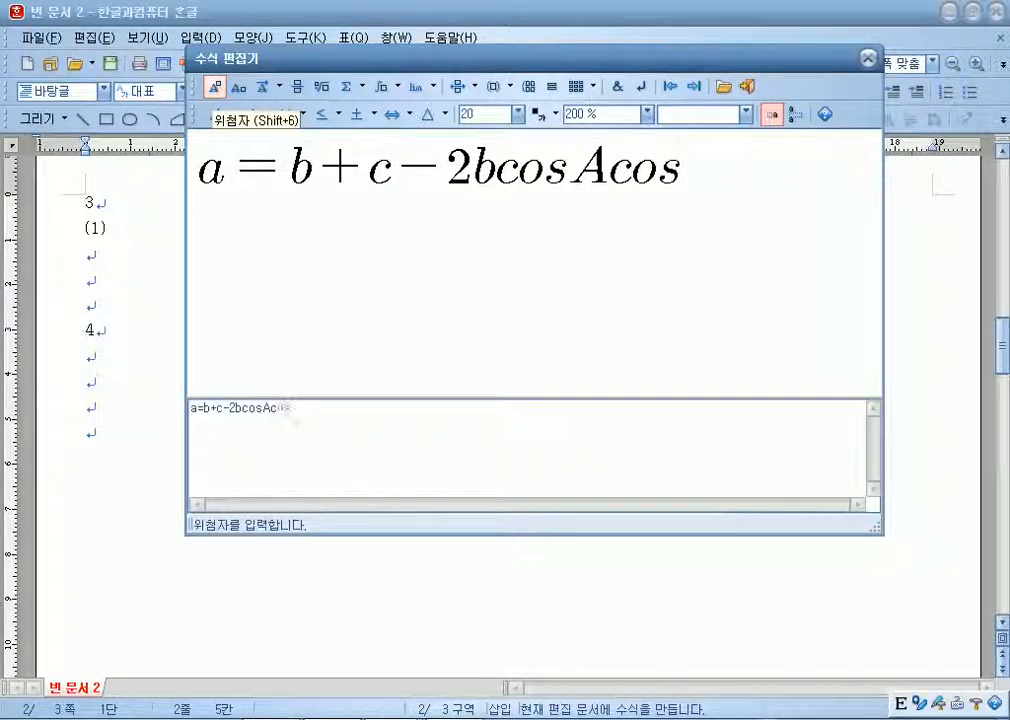
{"action": "type", "text": "A="}
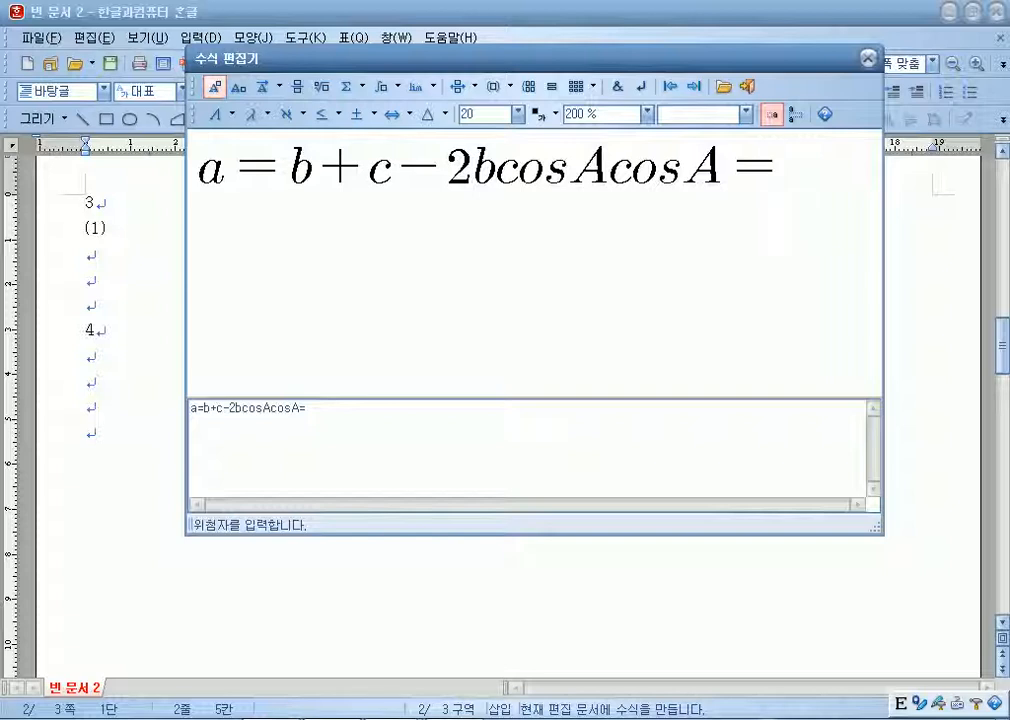
Add a superscript 2 to a, b and c in the first part of the equation.
{"action": "left_click", "coordinate": [237, 167]}
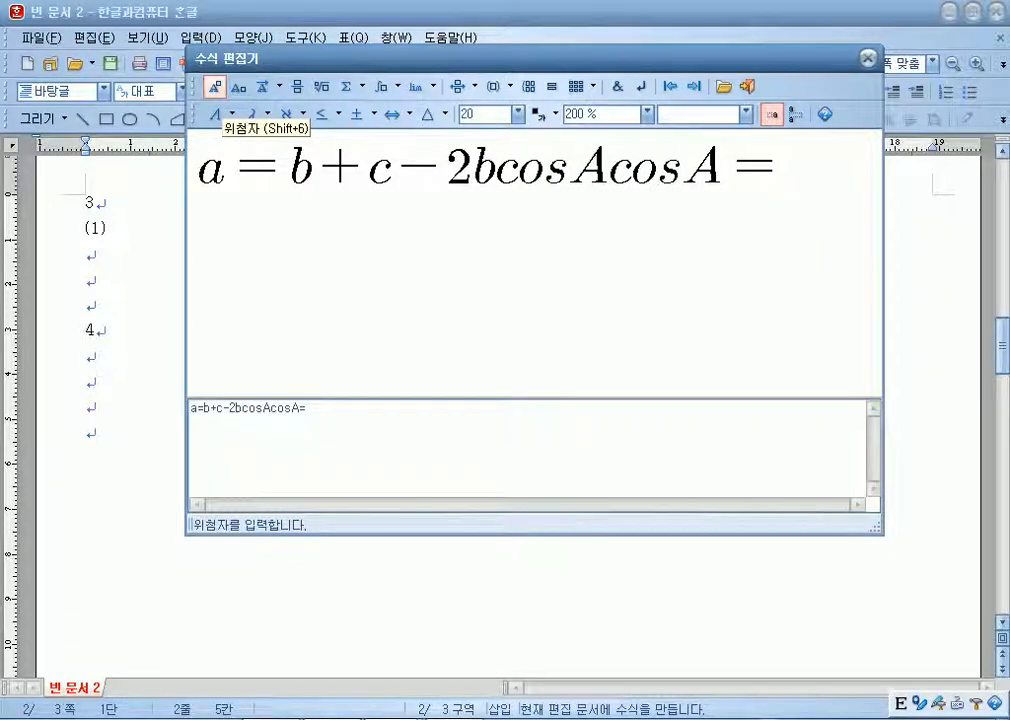
{"action": "left_click", "coordinate": [214, 86]}
{"action": "type", "text": "2"}
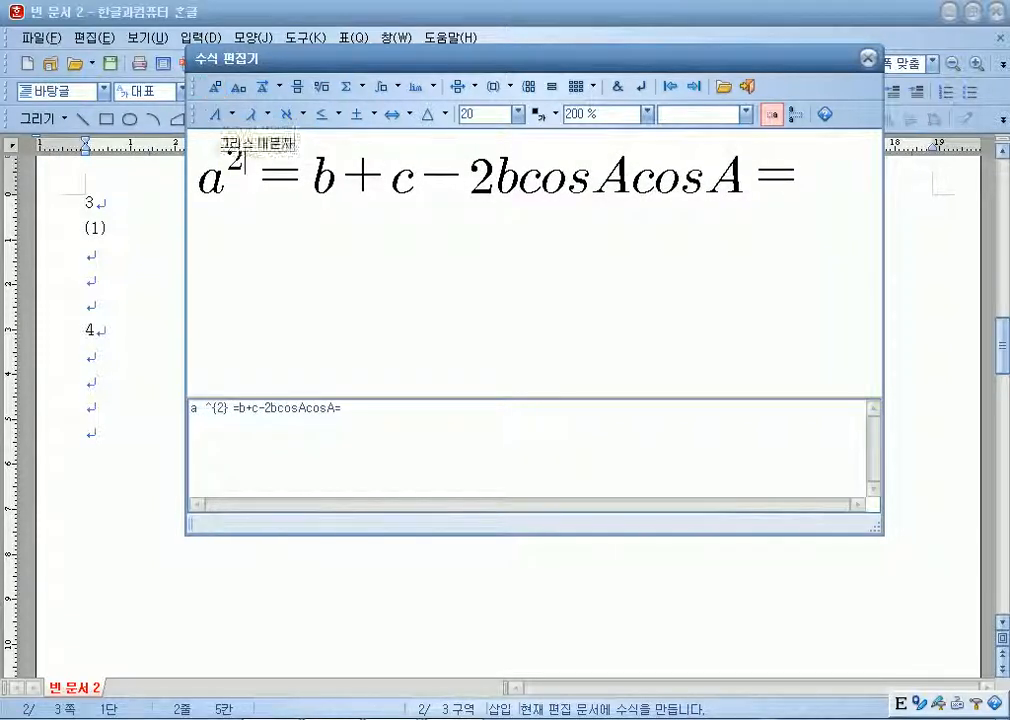
{"action": "left_click", "coordinate": [342, 177]}
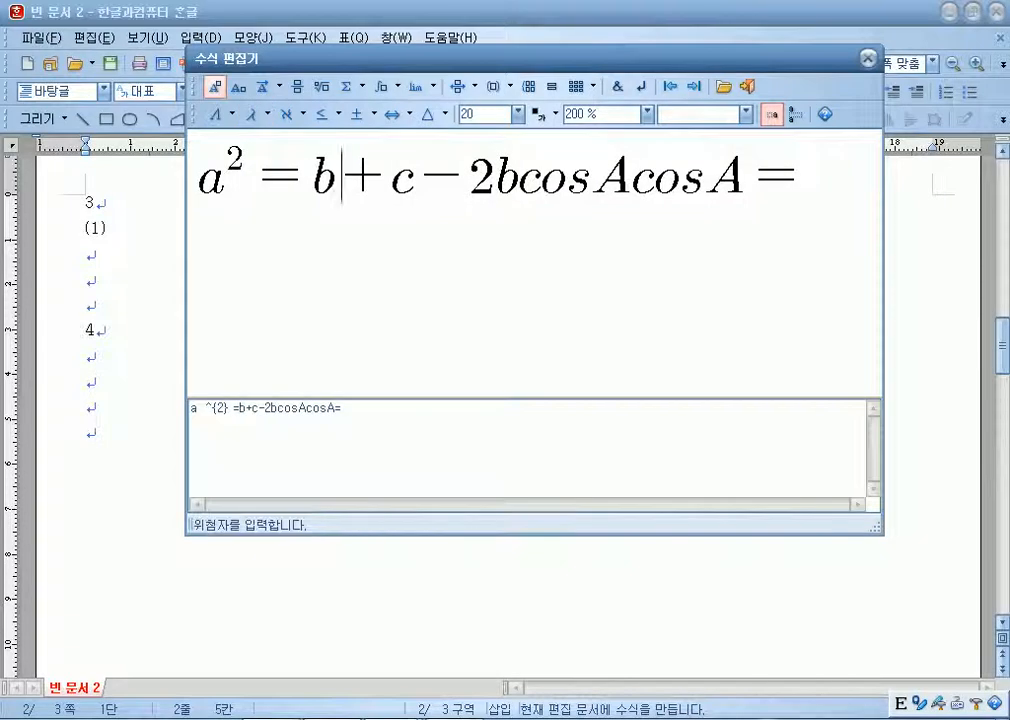
{"action": "left_click", "coordinate": [215, 87]}
{"action": "type", "text": "2"}
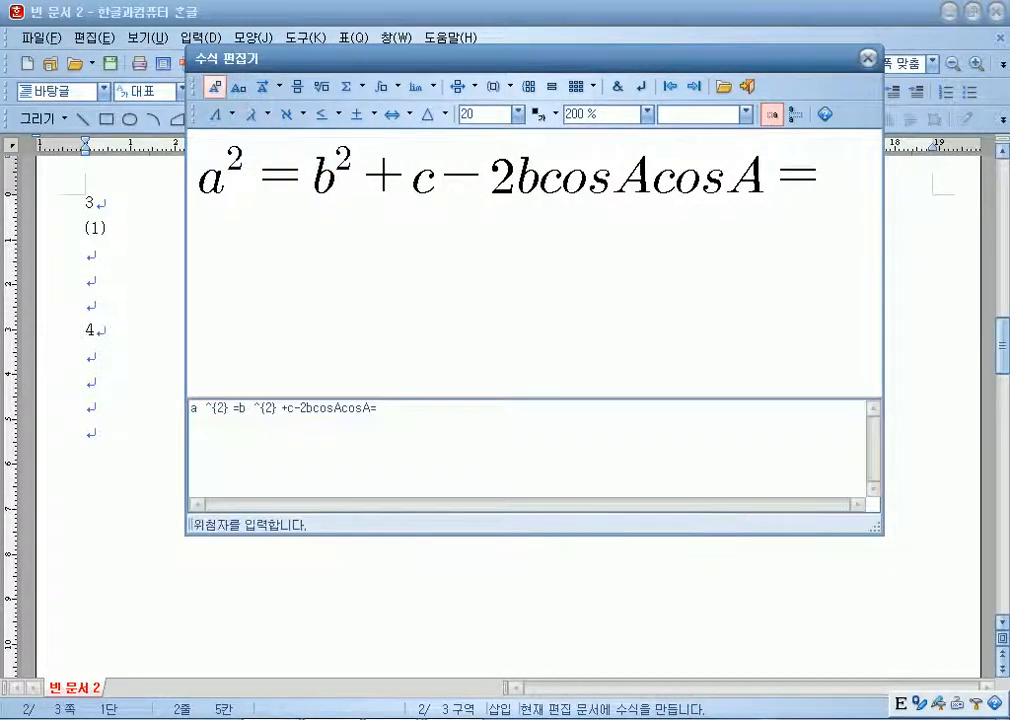
{"action": "left_click", "coordinate": [215, 87]}
{"action": "type", "text": "2"}
Insert a double-headed double arrow (⇔) between the first cosA and the second cosA.
{"action": "left_click", "coordinate": [675, 177]}
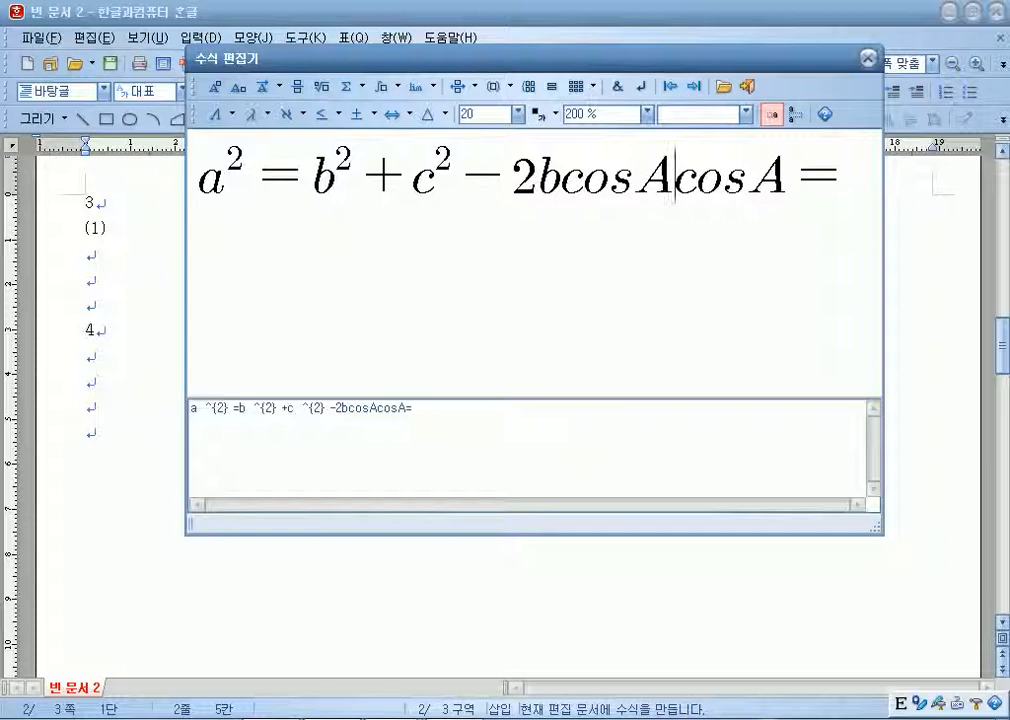
{"action": "left_click_drag", "start_coordinate": [300, 60], "coordinate": [185, 60]}
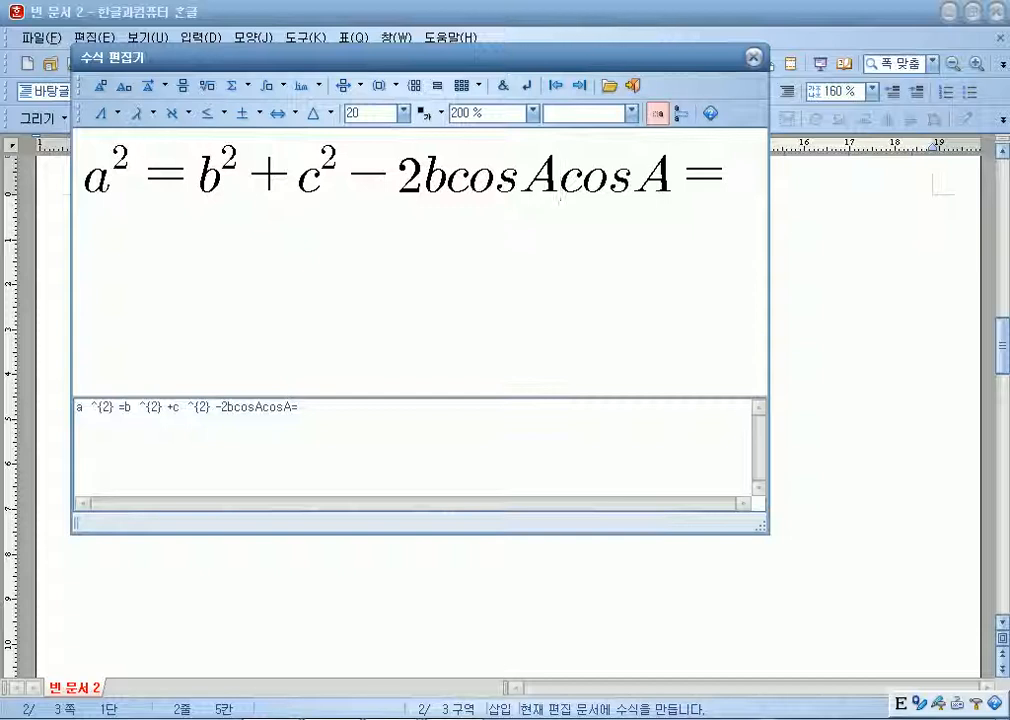
{"action": "key", "text": "shift+Tab"}
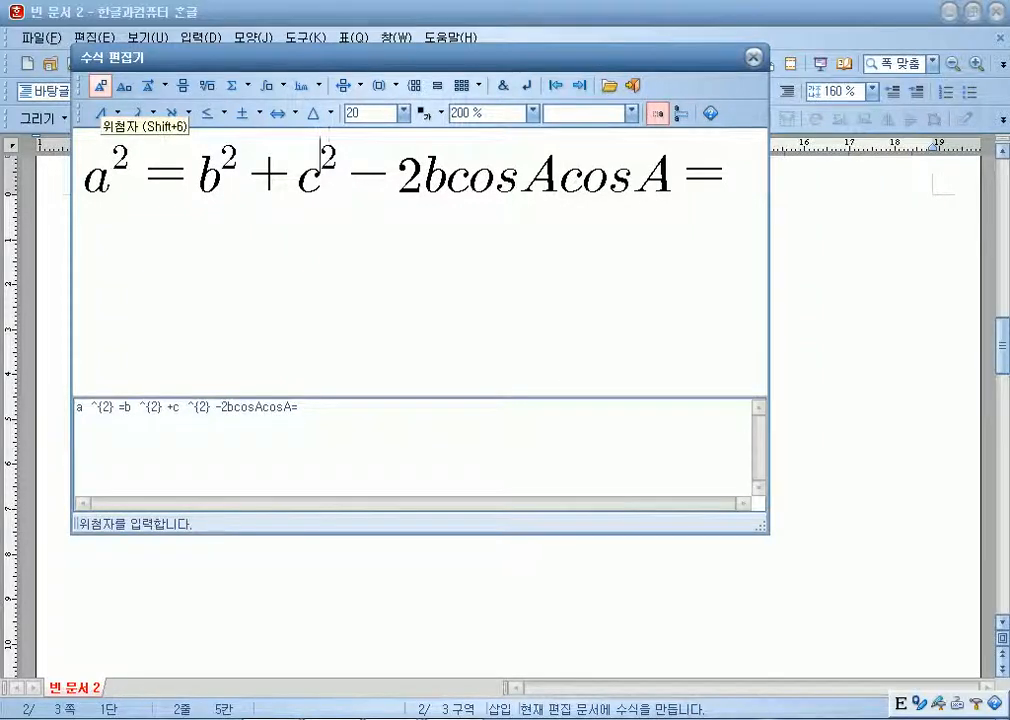
{"action": "key", "text": "Tab"}
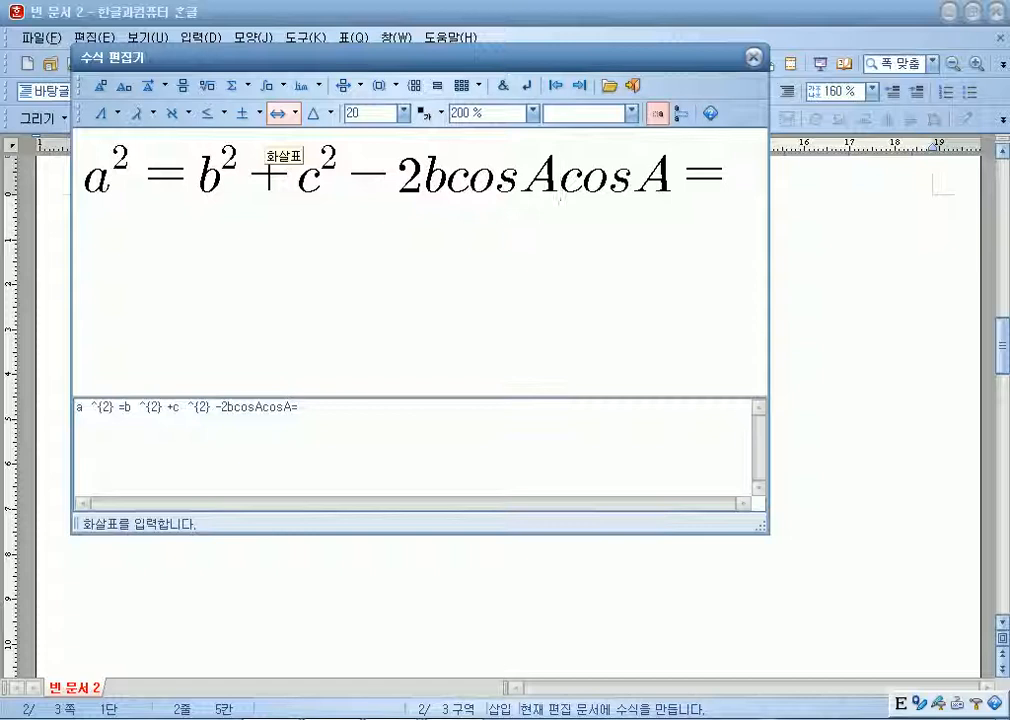
{"action": "left_click", "coordinate": [278, 113]}
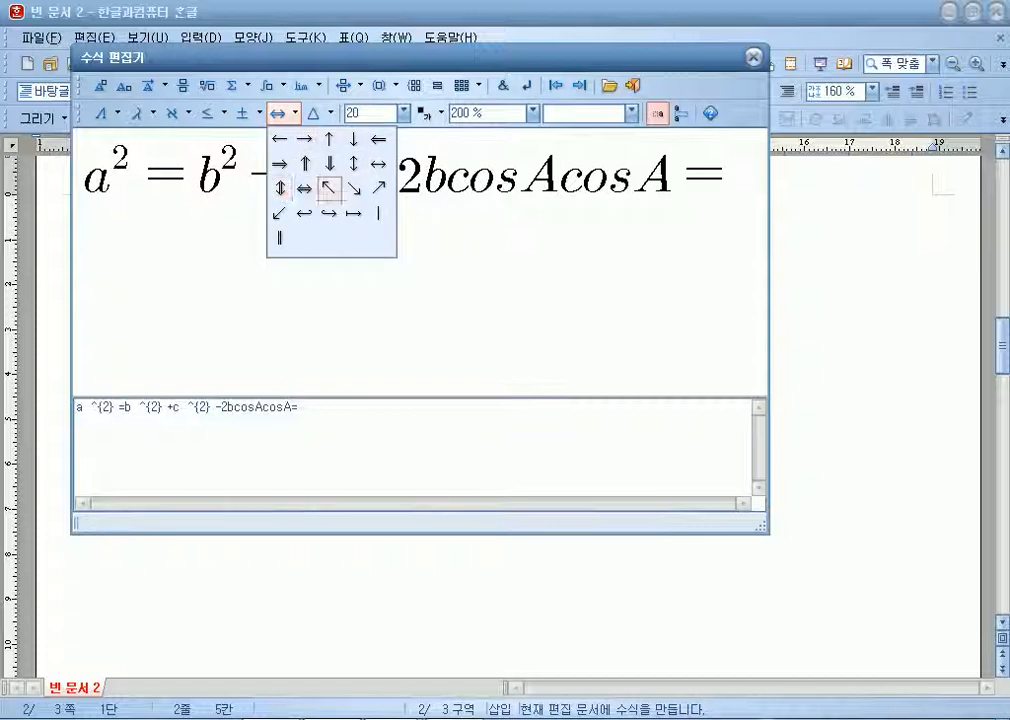
{"action": "left_click", "coordinate": [304, 188]}
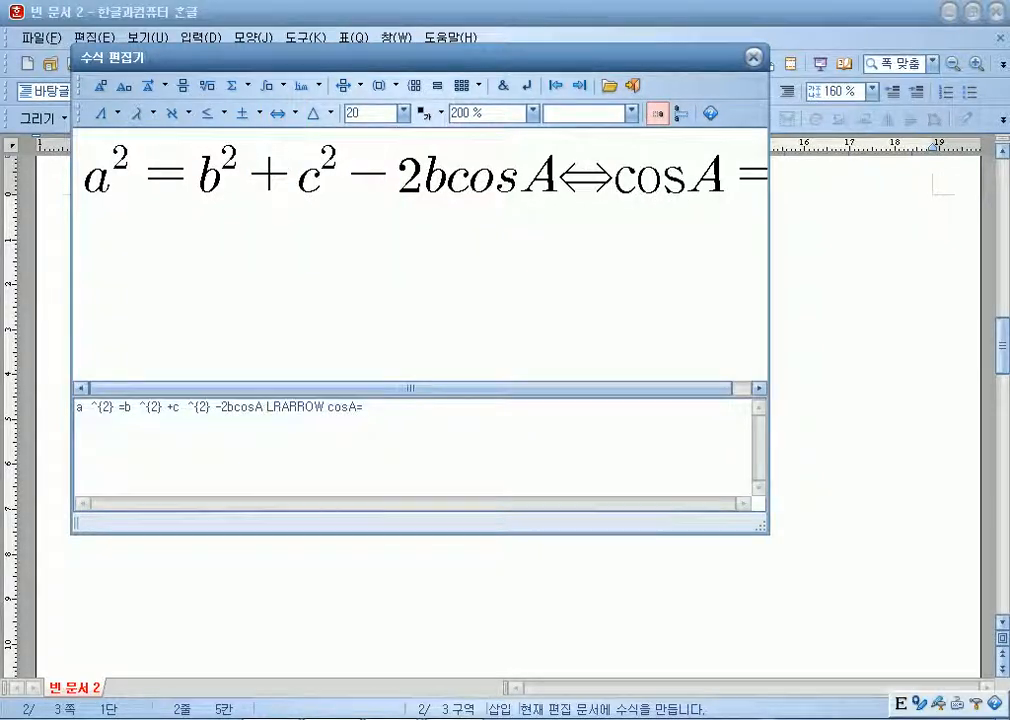
Widen the equation editor and add a fraction after the final equals sign with b+c-a as numerator.
{"action": "left_click", "coordinate": [737, 176]}
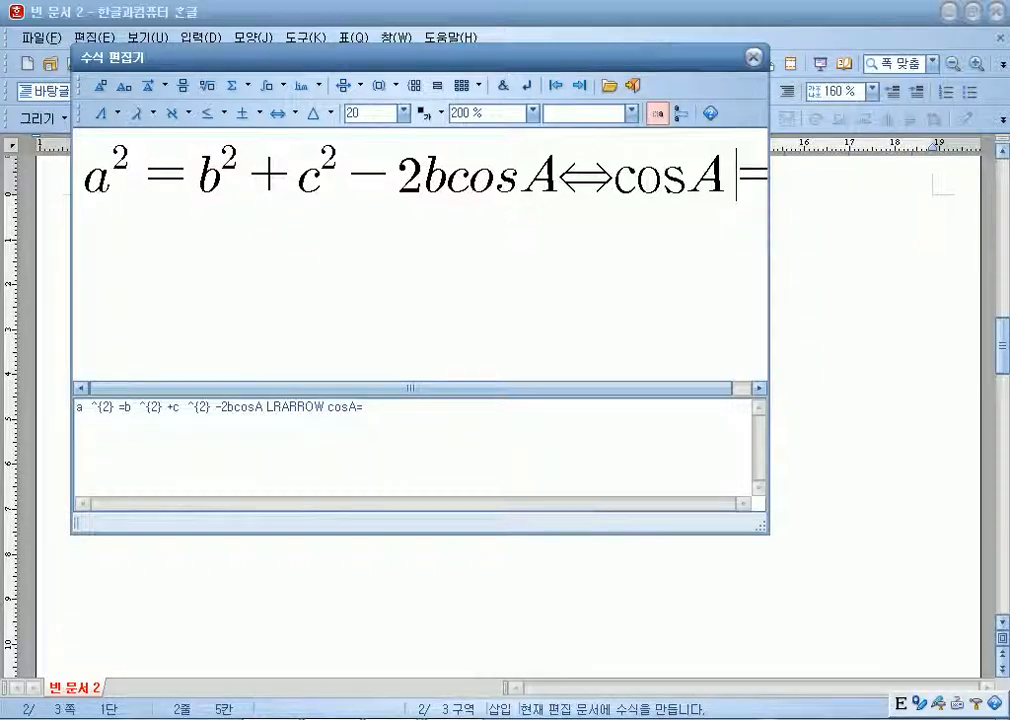
{"action": "key", "text": "Right"}
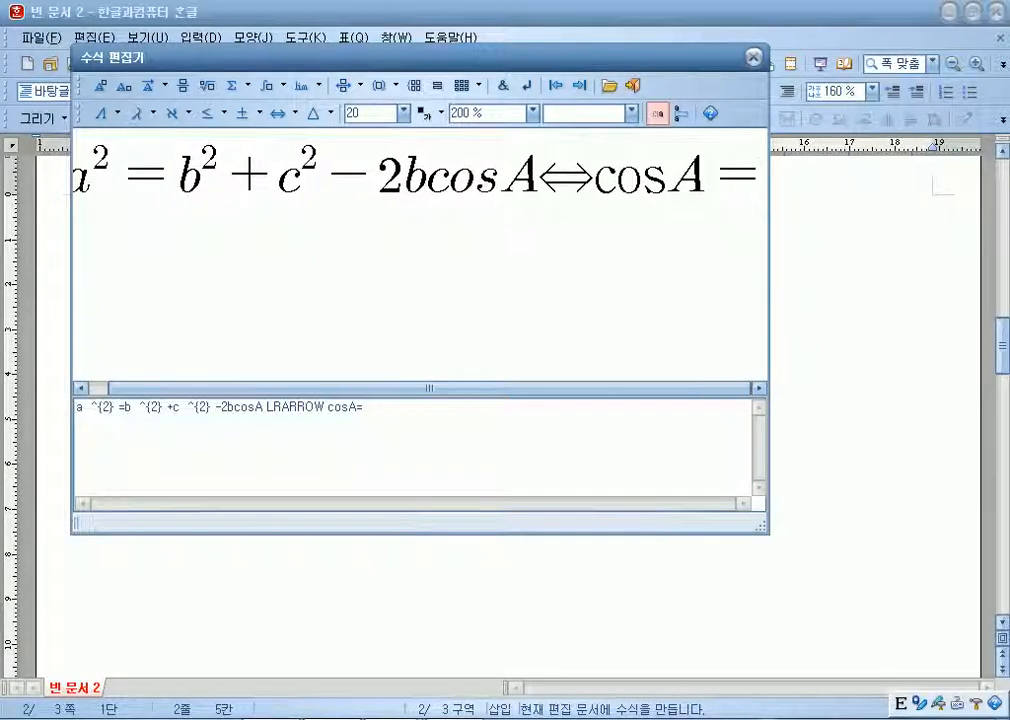
{"action": "left_click_drag", "start_coordinate": [769, 290], "coordinate": [964, 290]}
{"action": "left_click_drag", "start_coordinate": [71, 290], "coordinate": [10, 290]}
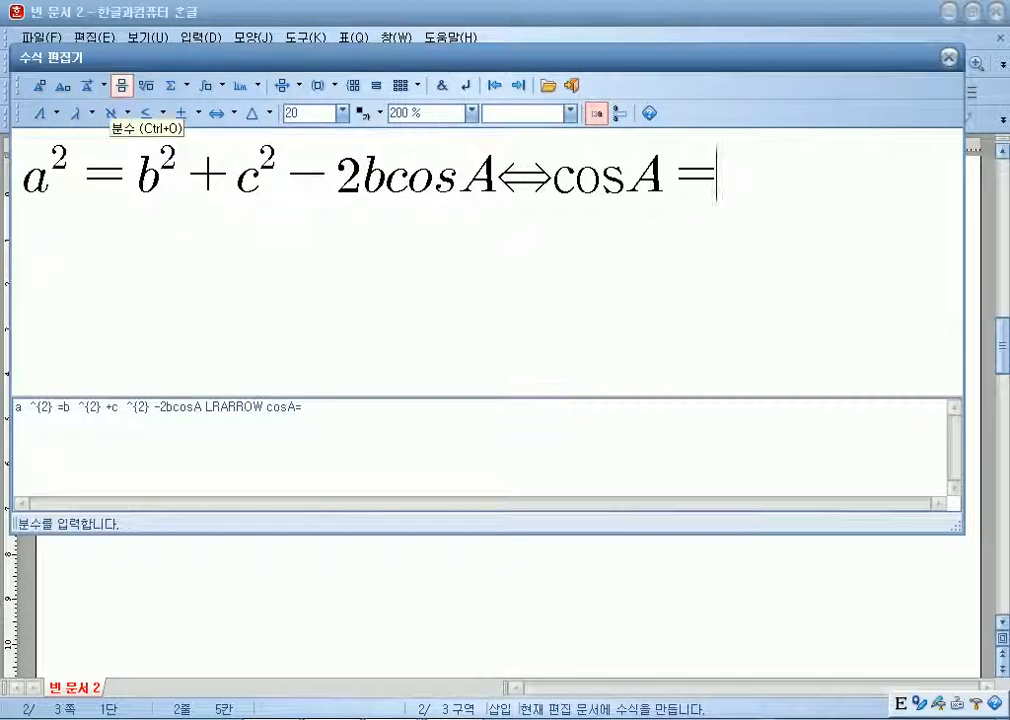
{"action": "left_click", "coordinate": [121, 85]}
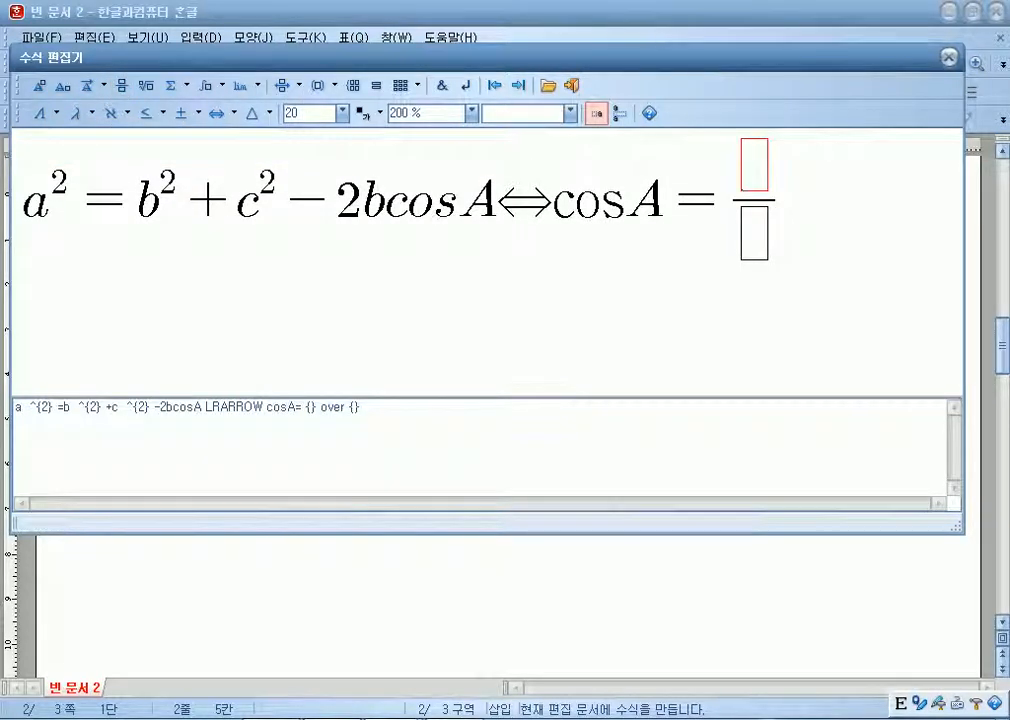
{"action": "type", "text": "b+c"}
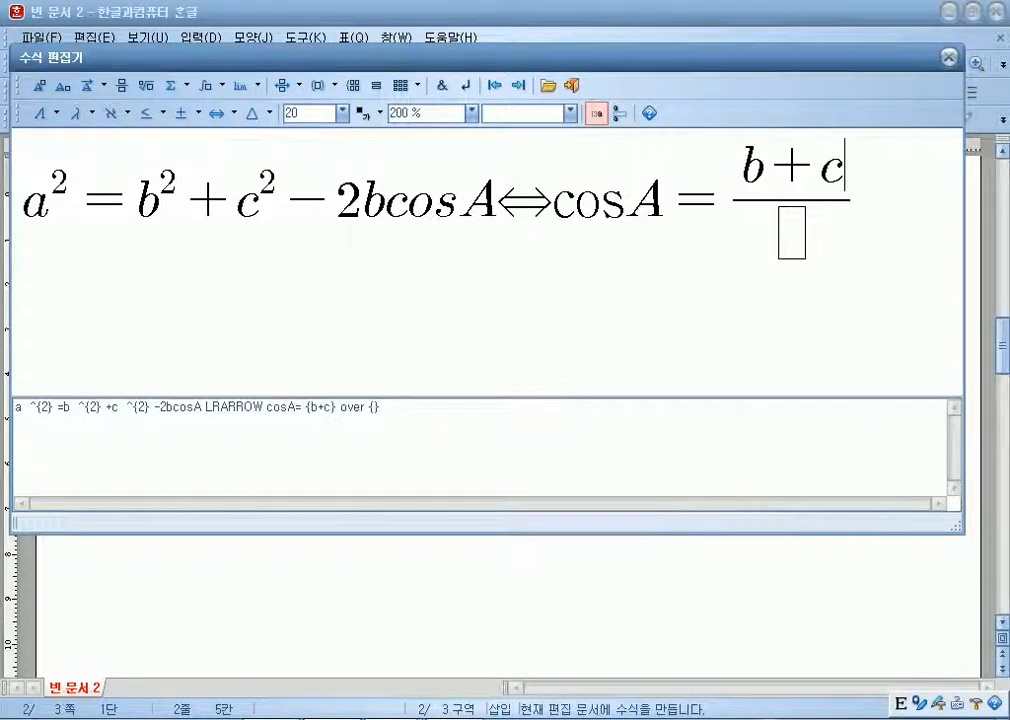
{"action": "type", "text": "-a"}
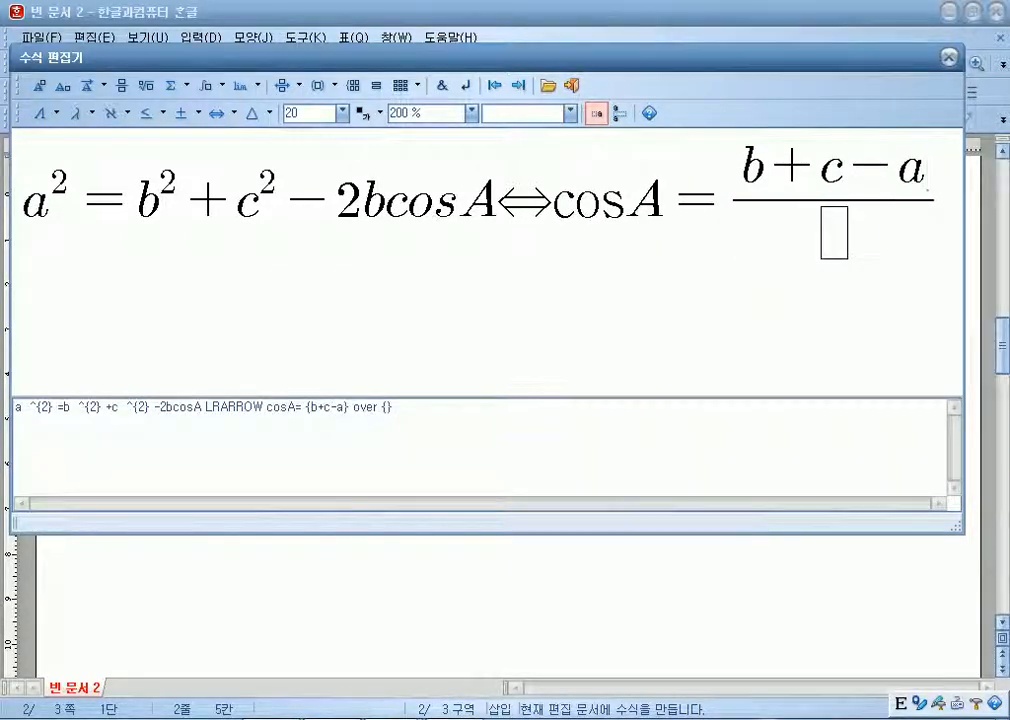
Add a superscript 2 to b, c and a in the numerator, and enter 2bc as the denominator.
{"action": "key", "text": "Left"}
{"action": "key", "text": "Left"}
{"action": "key", "text": "Left"}
{"action": "key", "text": "Left"}
{"action": "key", "text": "Left"}
{"action": "key", "text": "Right"}
{"action": "left_click", "coordinate": [39, 86]}
{"action": "type", "text": "2"}
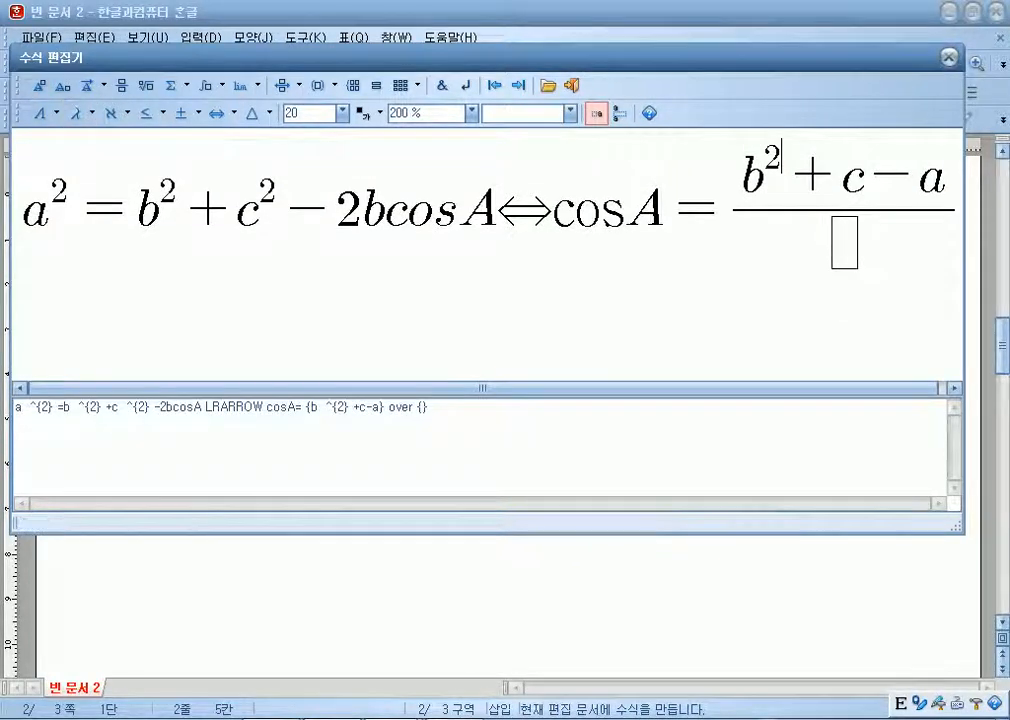
{"action": "key", "text": "Right"}
{"action": "key", "text": "Right"}
{"action": "key", "text": "Right"}
{"action": "left_click", "coordinate": [39, 86]}
{"action": "type", "text": "2"}
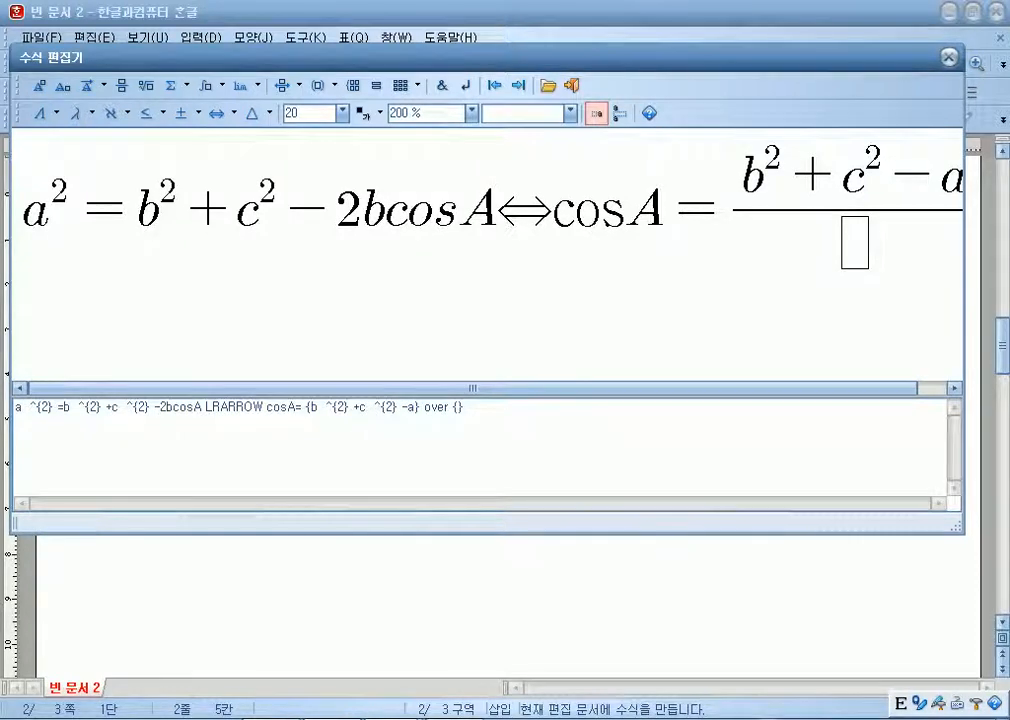
{"action": "key", "text": "Right"}
{"action": "type", "text": "^{2} -"}
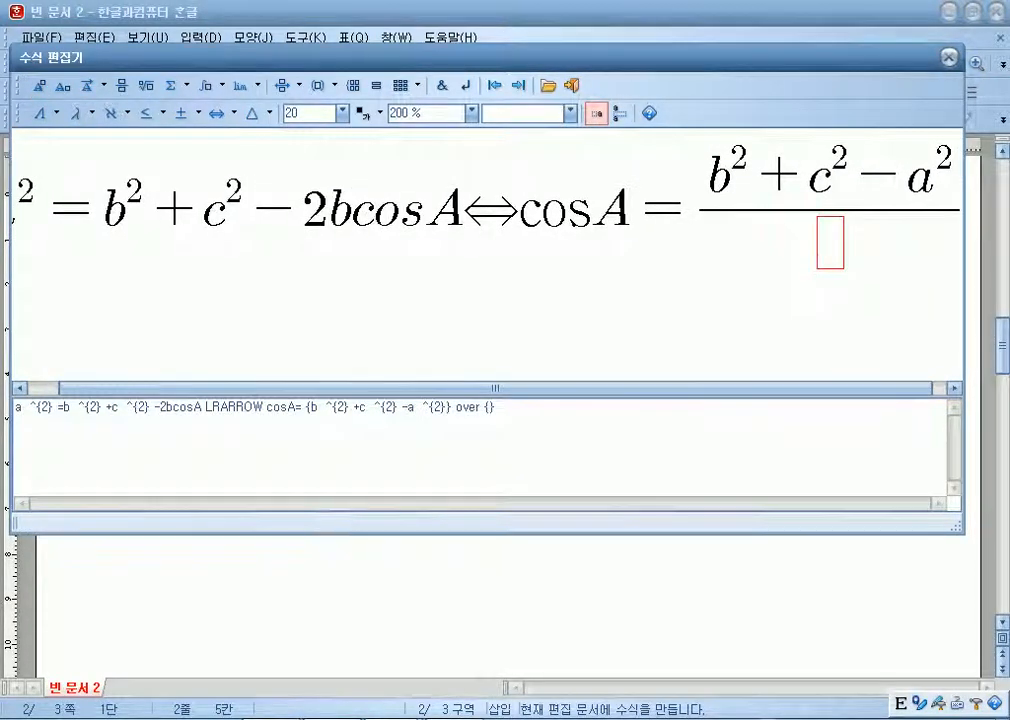
{"action": "type", "text": "2bc"}
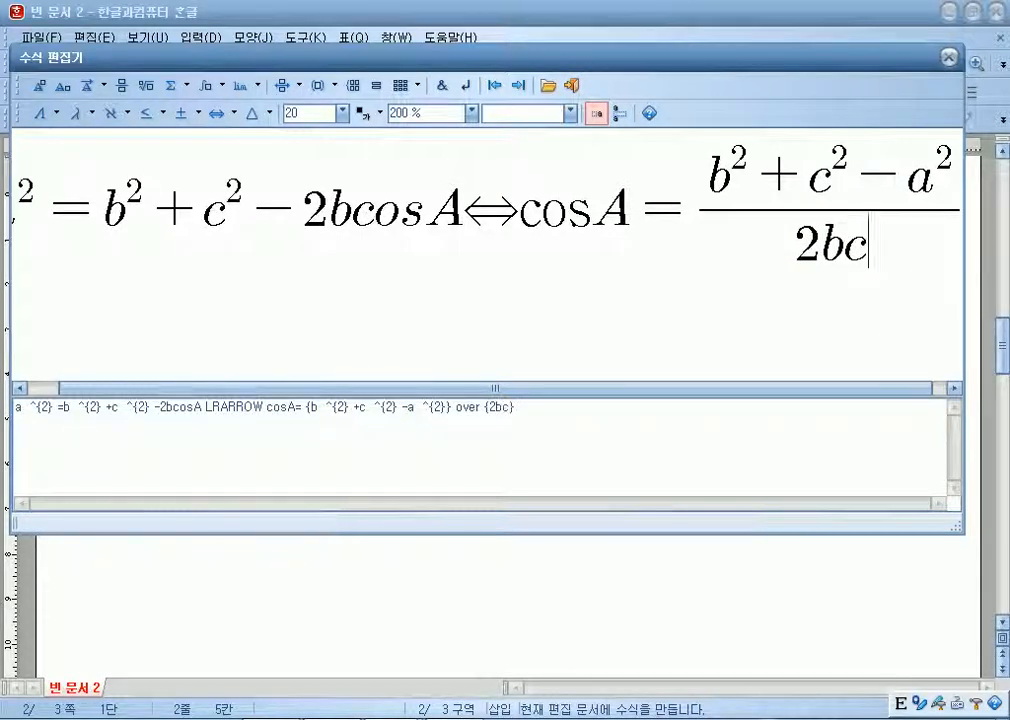
Set the equation's font size to 10 and insert the equation into the document.
{"action": "left_click", "coordinate": [342, 113]}
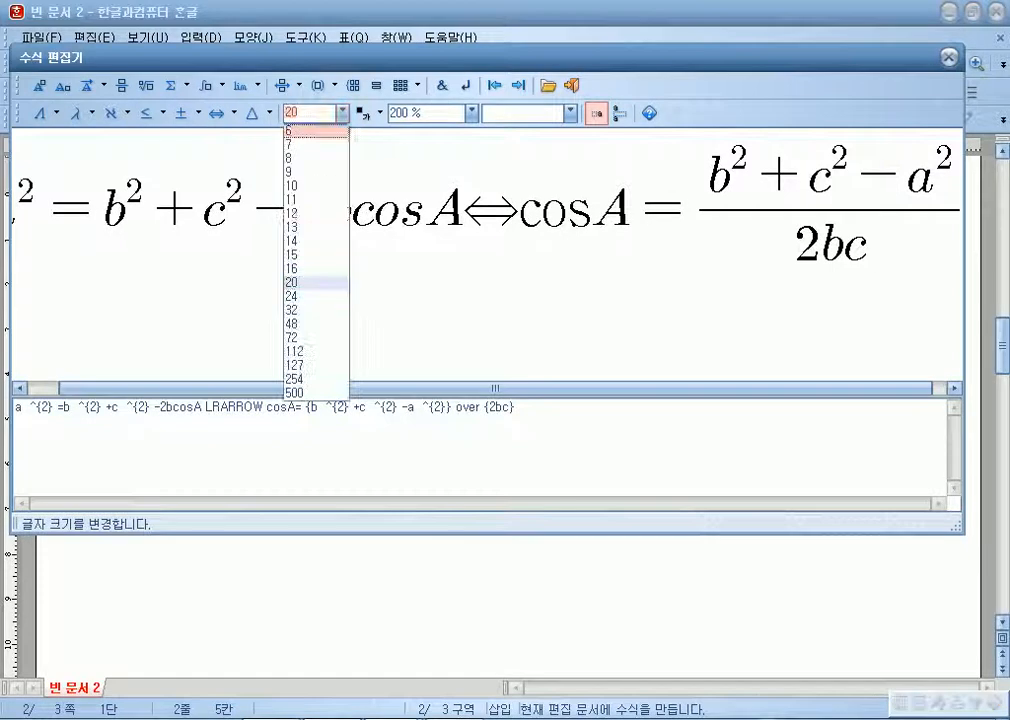
{"action": "left_click", "coordinate": [316, 255]}
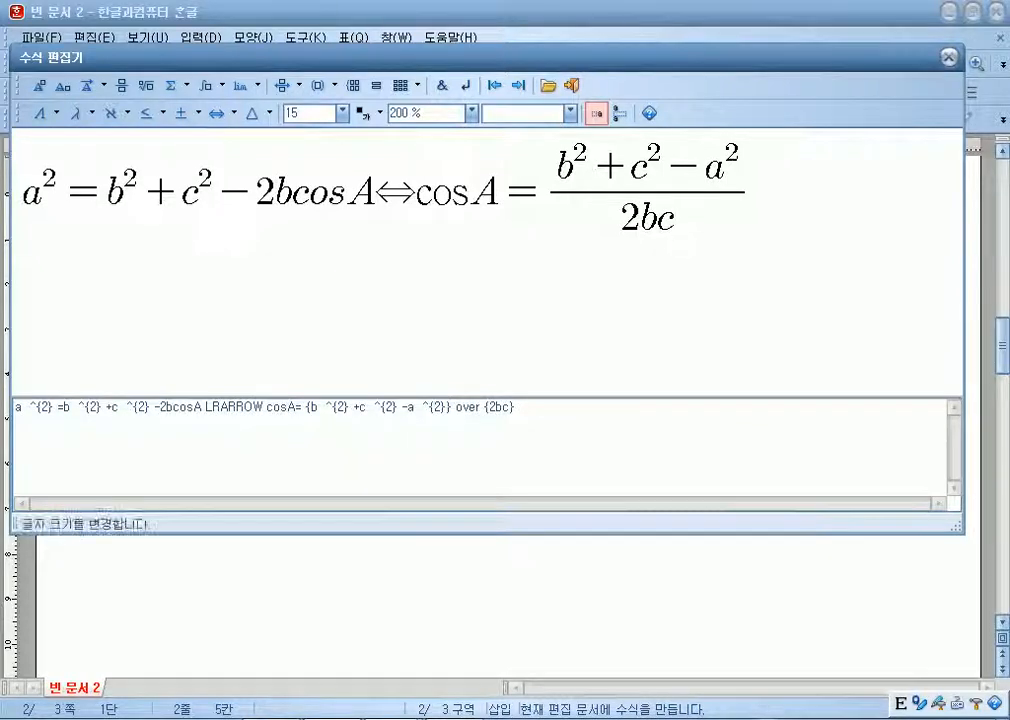
{"action": "left_click", "coordinate": [342, 113]}
{"action": "left_click", "coordinate": [310, 185]}
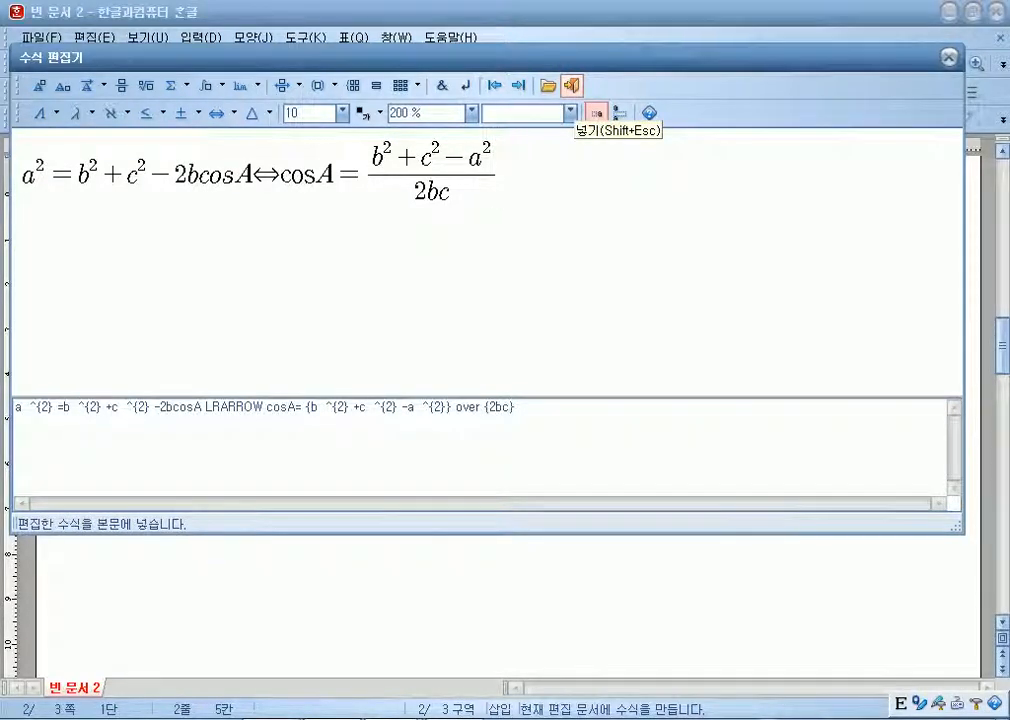
{"action": "left_click", "coordinate": [595, 113]}
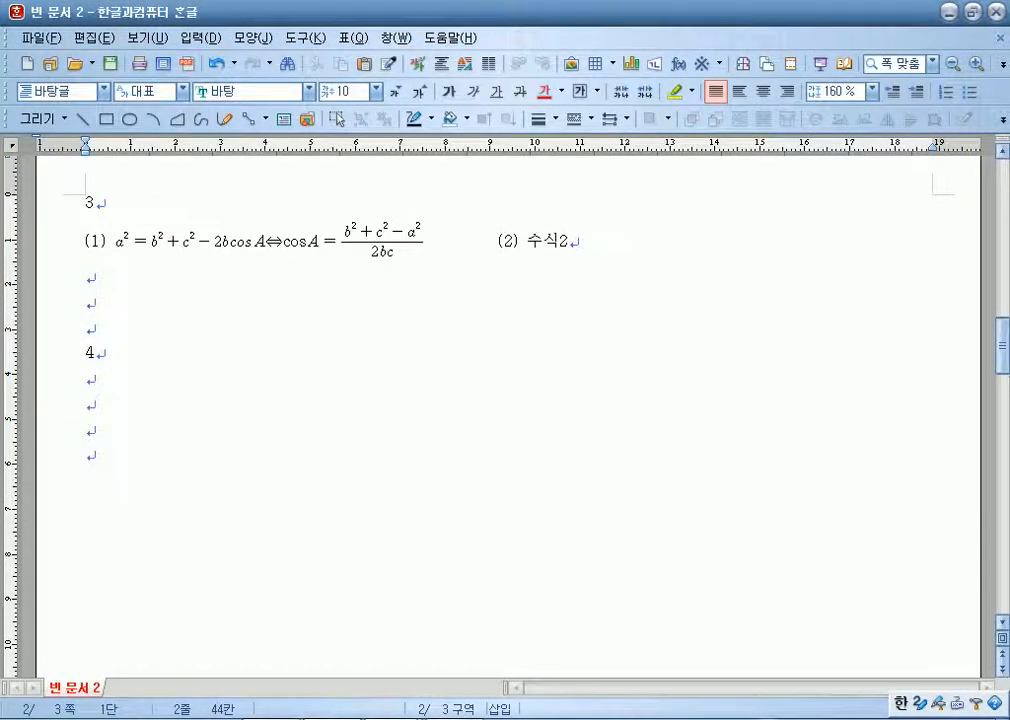
Reopen the item (1) equation in the equation editor and return it to the document.
{"action": "left_click", "coordinate": [88, 405]}
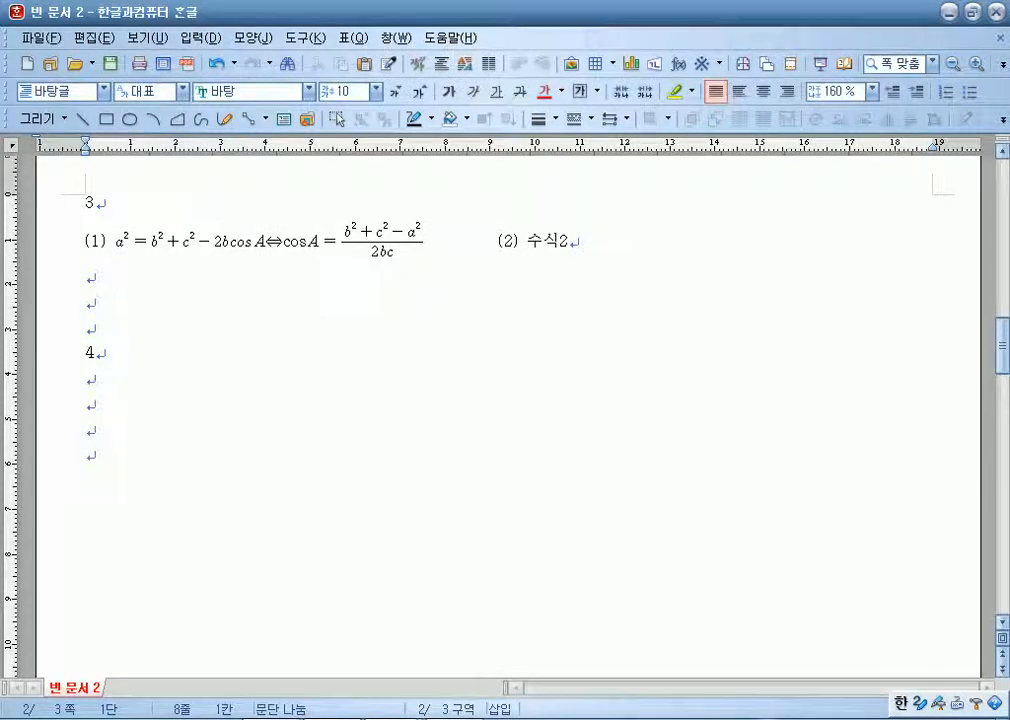
{"action": "double_click", "coordinate": [270, 241]}
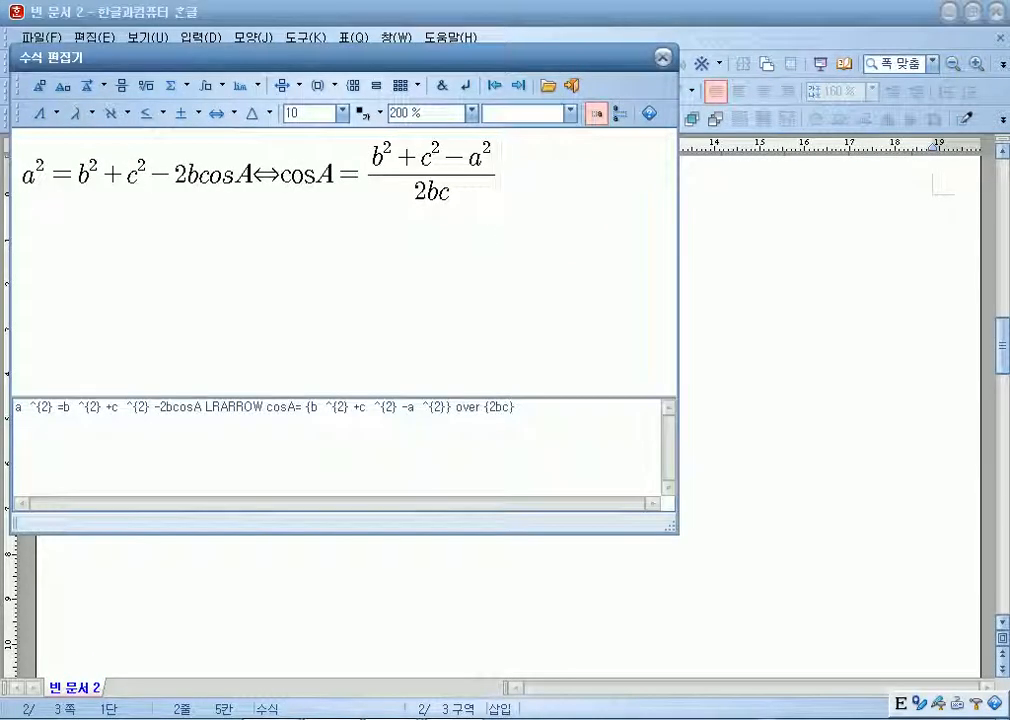
{"action": "left_click", "coordinate": [571, 85]}
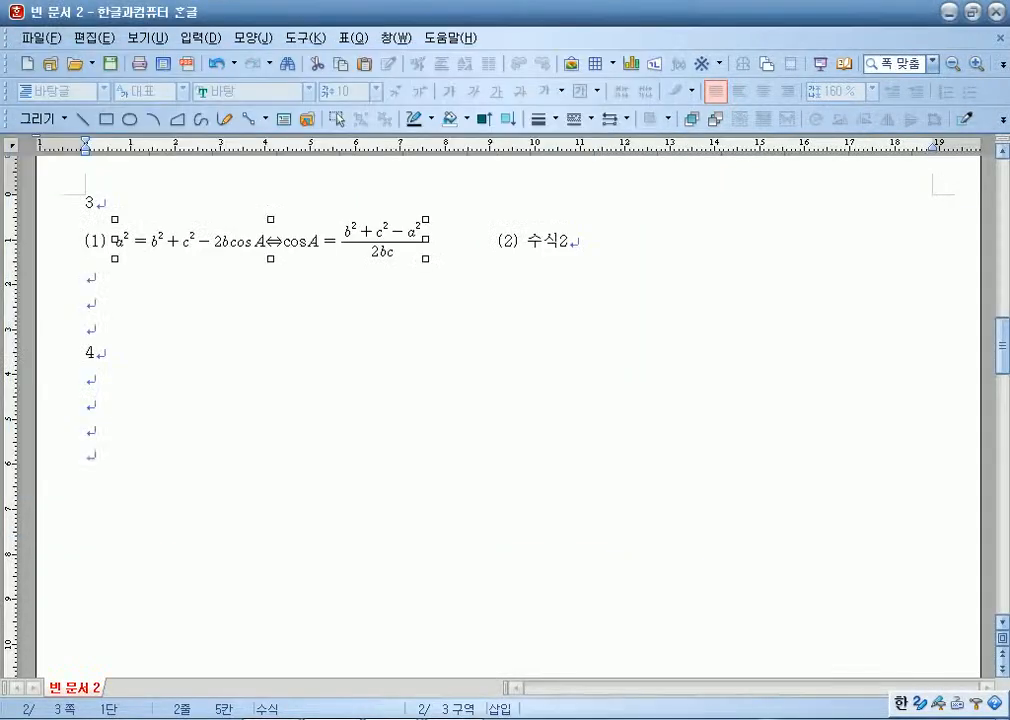
Delete the placeholder 수식2 after (2), start a new equation there, and set its font size to 20.
{"action": "left_click", "coordinate": [567, 241]}
{"action": "double_click", "coordinate": [560, 241]}
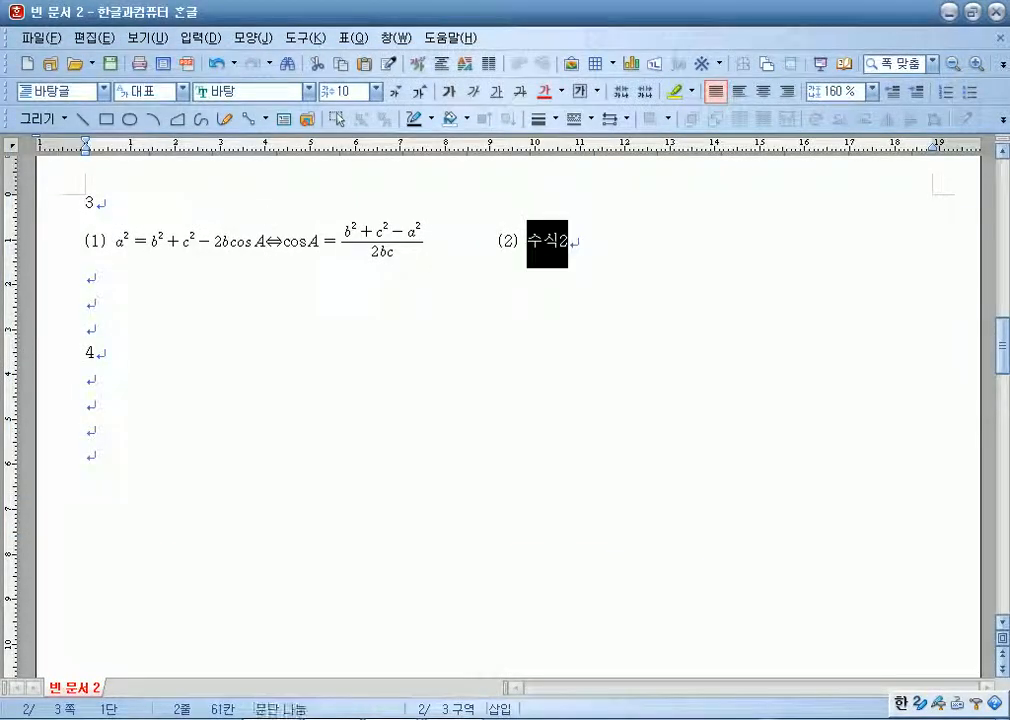
{"action": "key", "text": "Delete"}
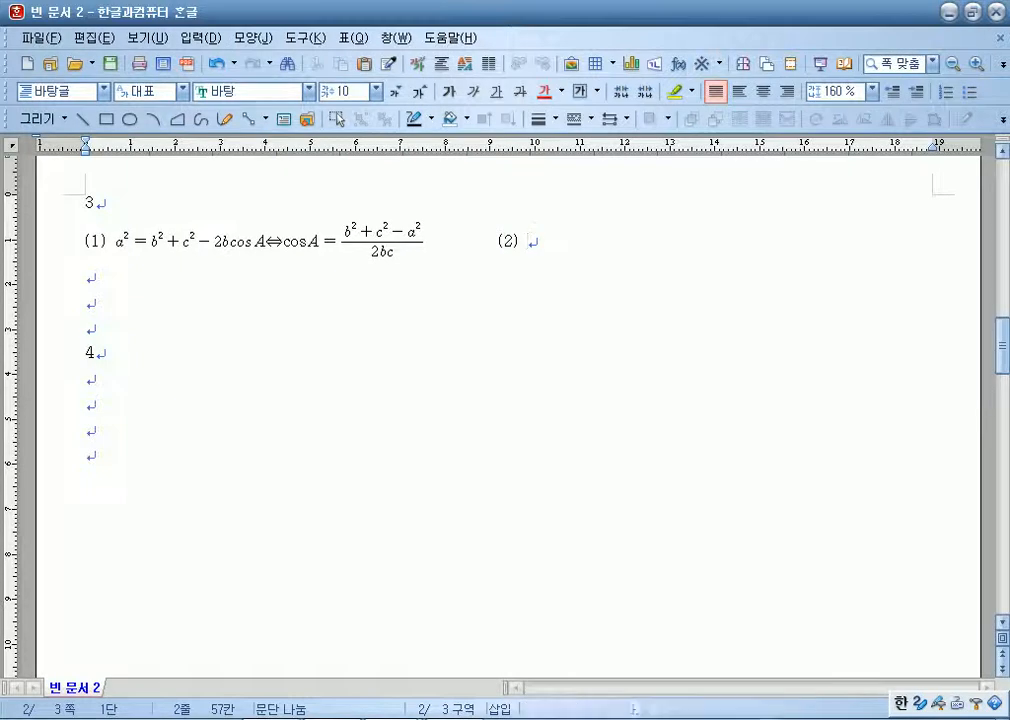
{"action": "left_click", "coordinate": [679, 63]}
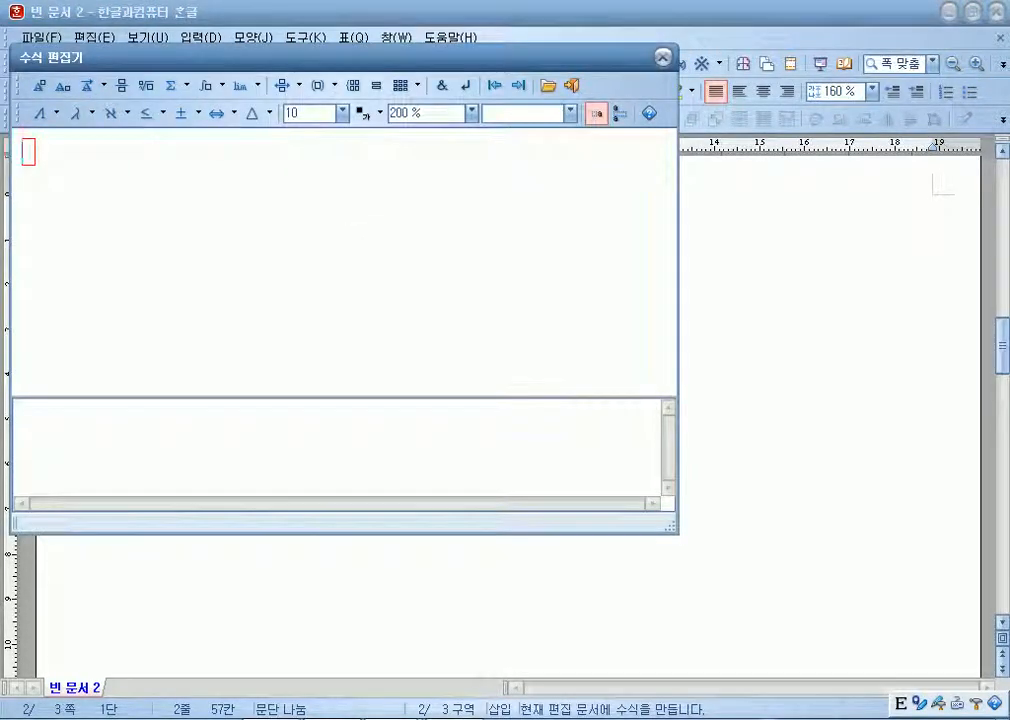
{"action": "left_click", "coordinate": [342, 113]}
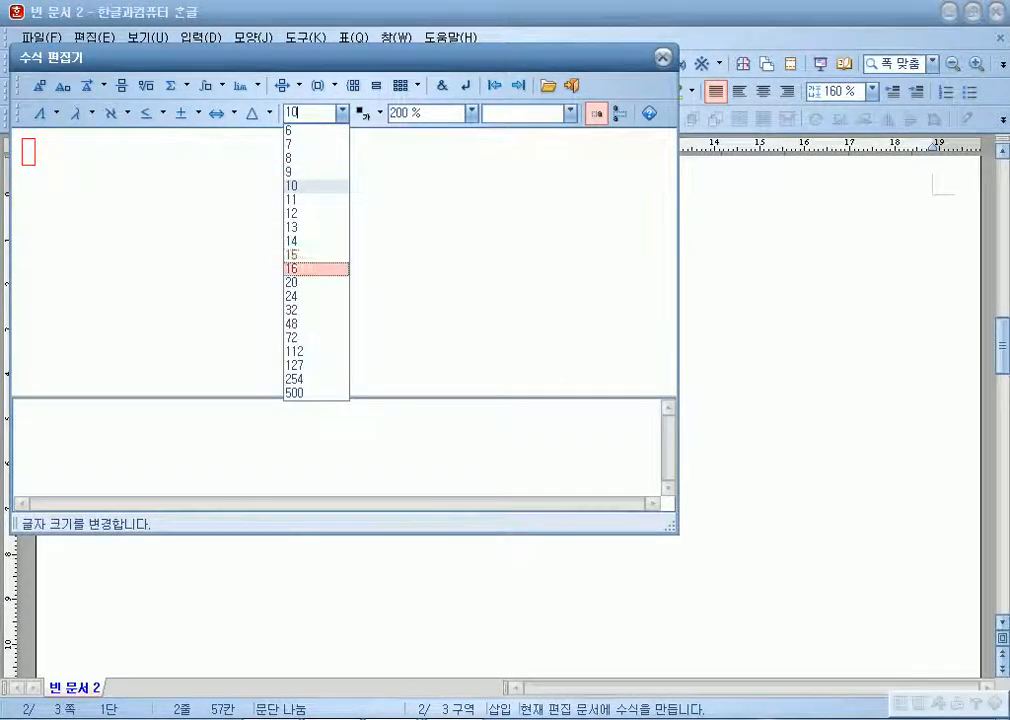
{"action": "left_click", "coordinate": [325, 282]}
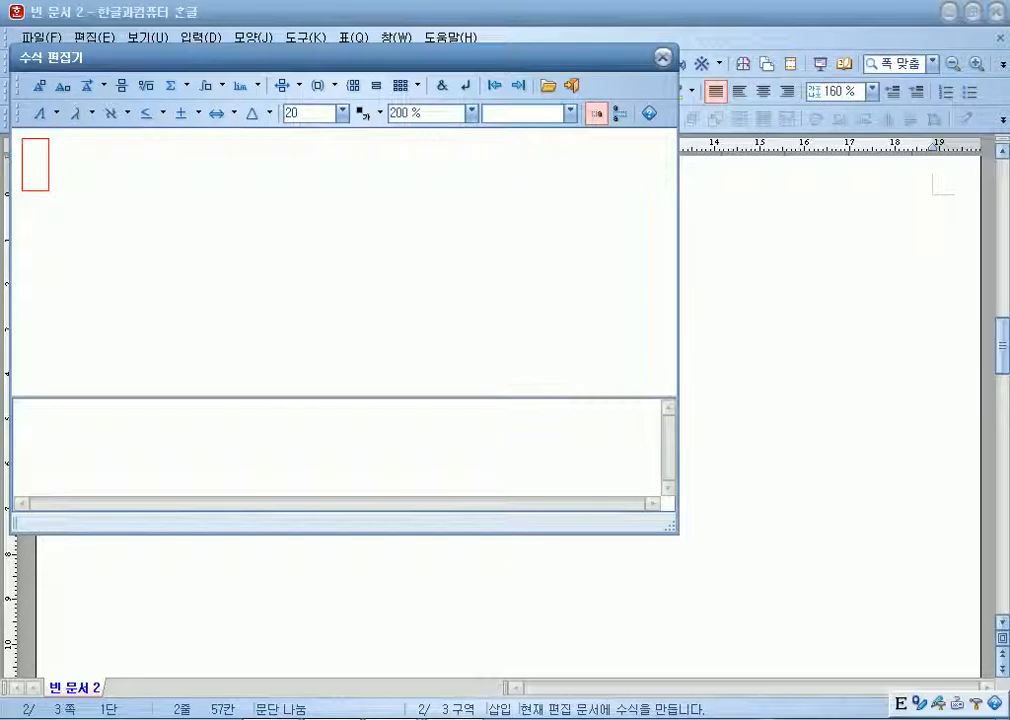
Enter a fraction with numerator c, an equals sign, and a second fraction with denominator a-b.
{"action": "left_click", "coordinate": [121, 86]}
{"action": "type", "text": "c} over {"}
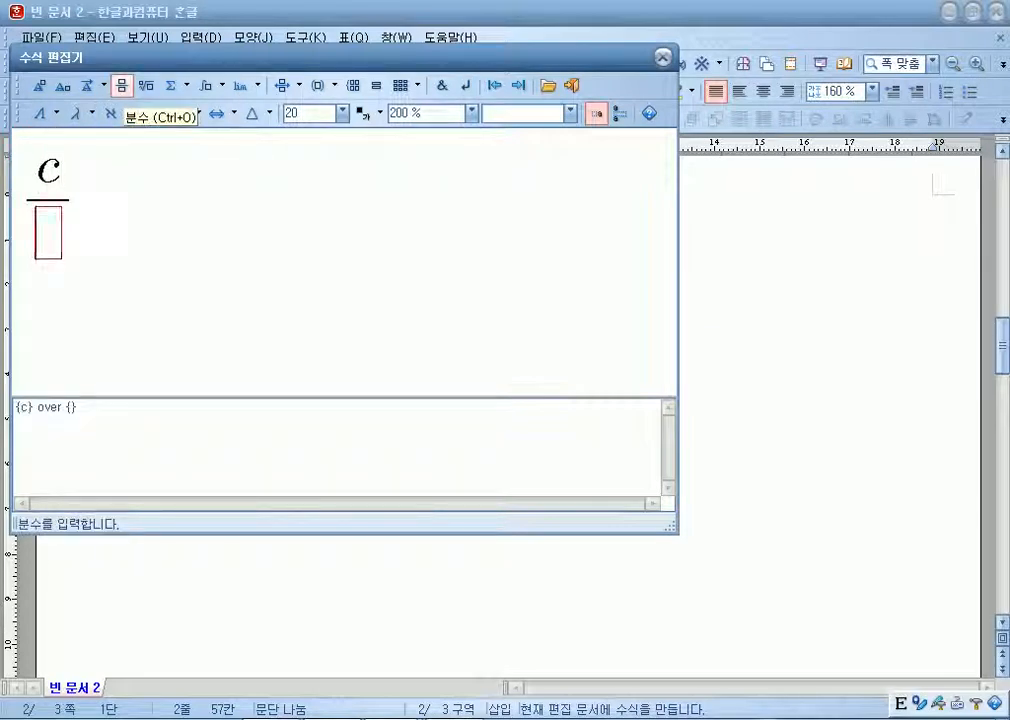
{"action": "type", "text": "="}
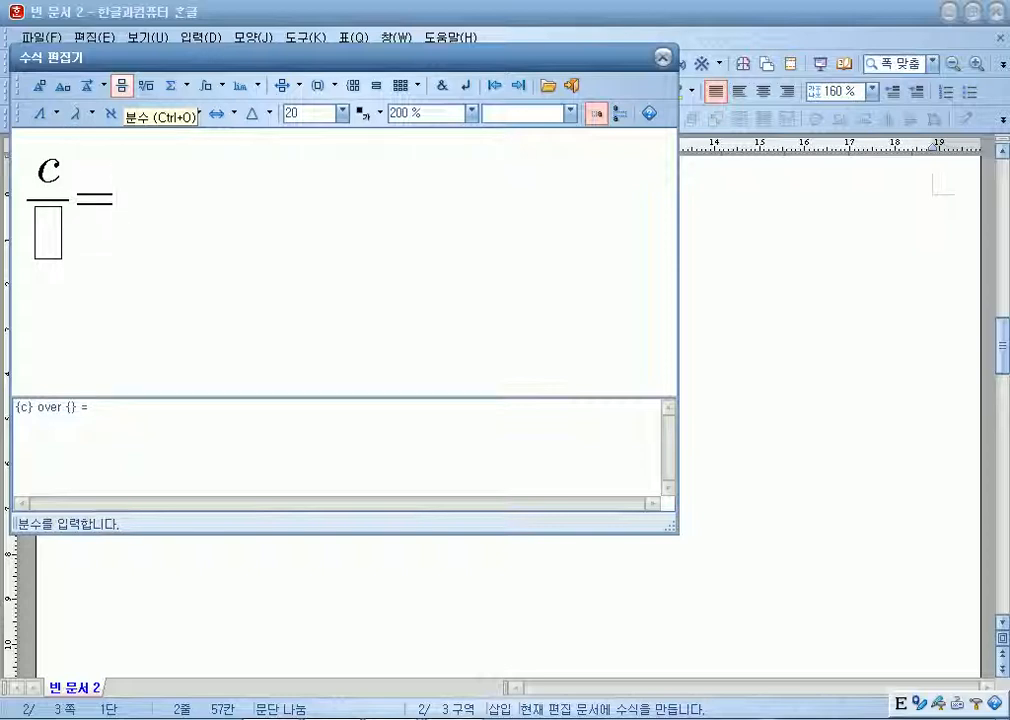
{"action": "left_click", "coordinate": [121, 86]}
{"action": "key", "text": "Tab"}
{"action": "type", "text": "a-b"}
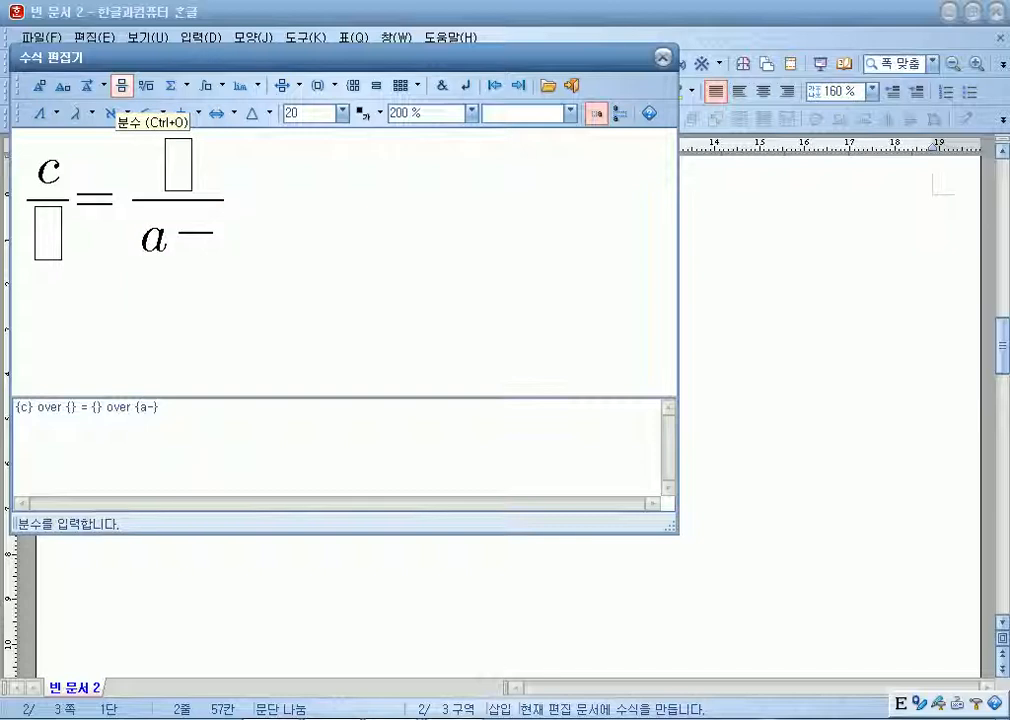
Put a square root of a in the empty denominator of the first fraction.
{"action": "key", "text": "Up"}
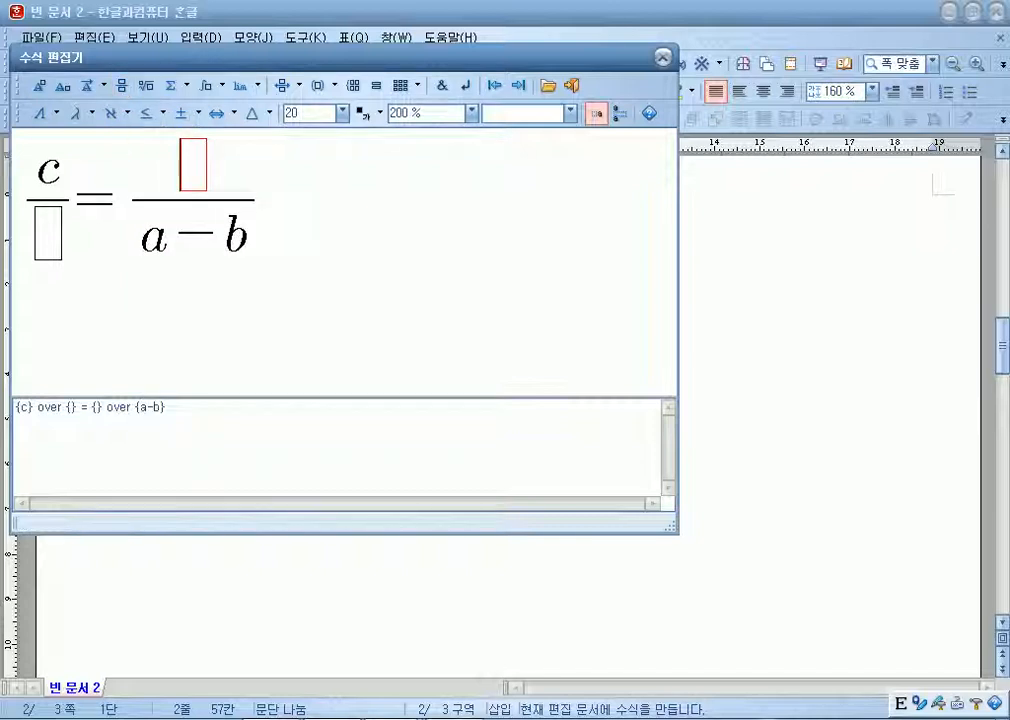
{"action": "left_click", "coordinate": [140, 237]}
{"action": "key", "text": "Up"}
{"action": "left_click", "coordinate": [48, 233]}
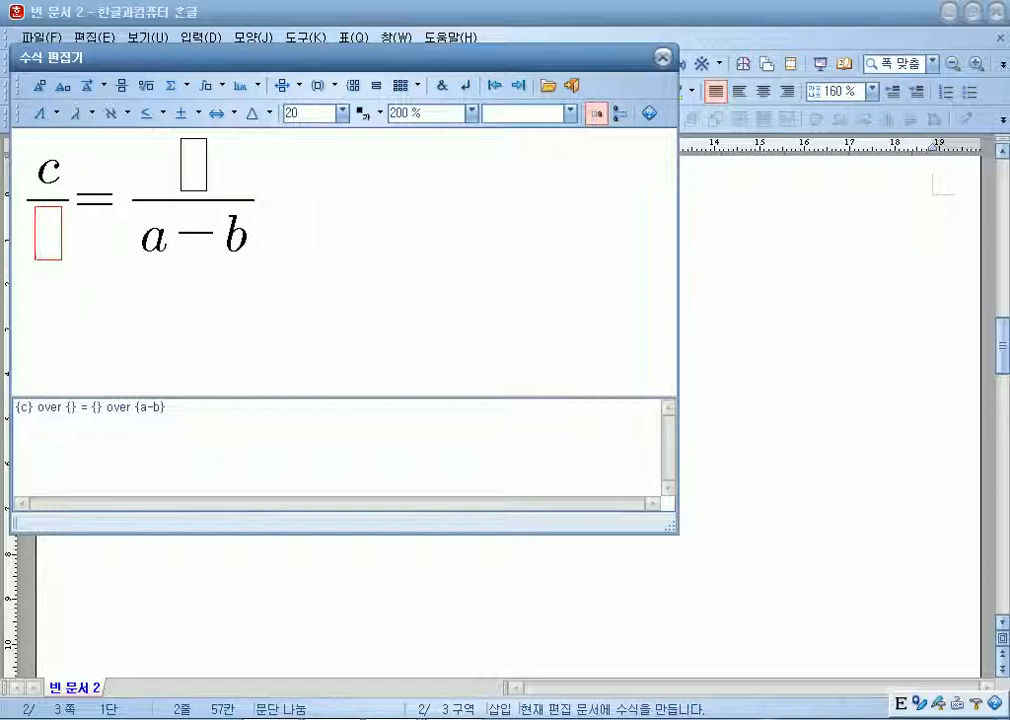
{"action": "left_click", "coordinate": [146, 85]}
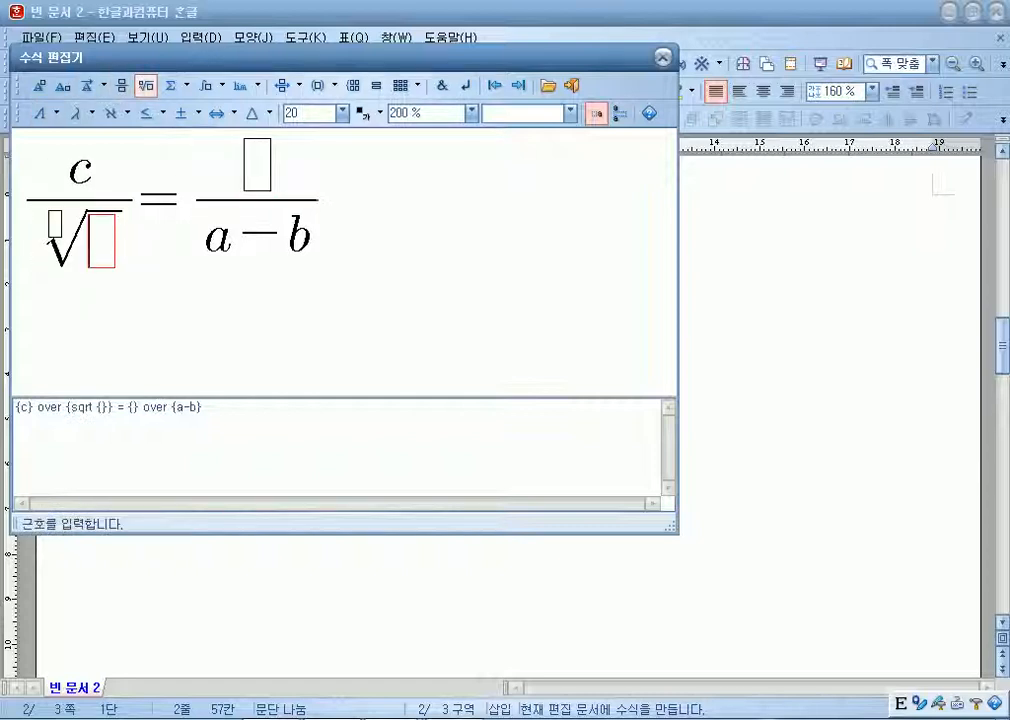
{"action": "type", "text": "a"}
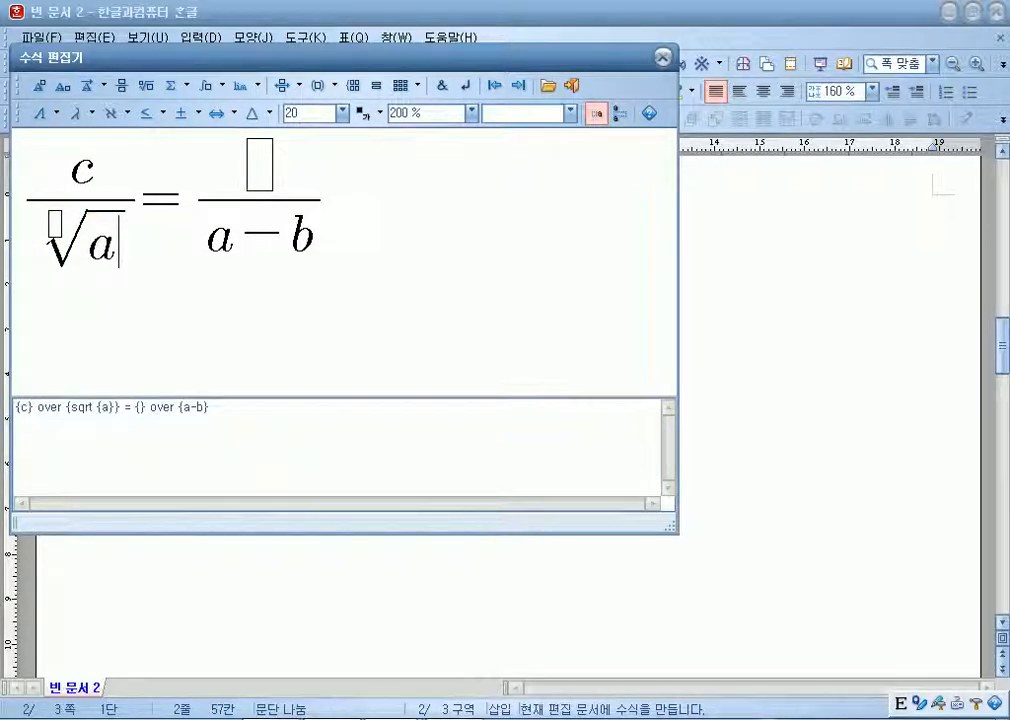
Try adding a plus sign inside the root of a, removing it each time.
{"action": "type", "text": "+"}
{"action": "key", "text": "Left"}
{"action": "key", "text": "Right"}
{"action": "key", "text": "Left"}
{"action": "key", "text": "Delete"}
{"action": "key", "text": "Left"}
{"action": "key", "text": "Right"}
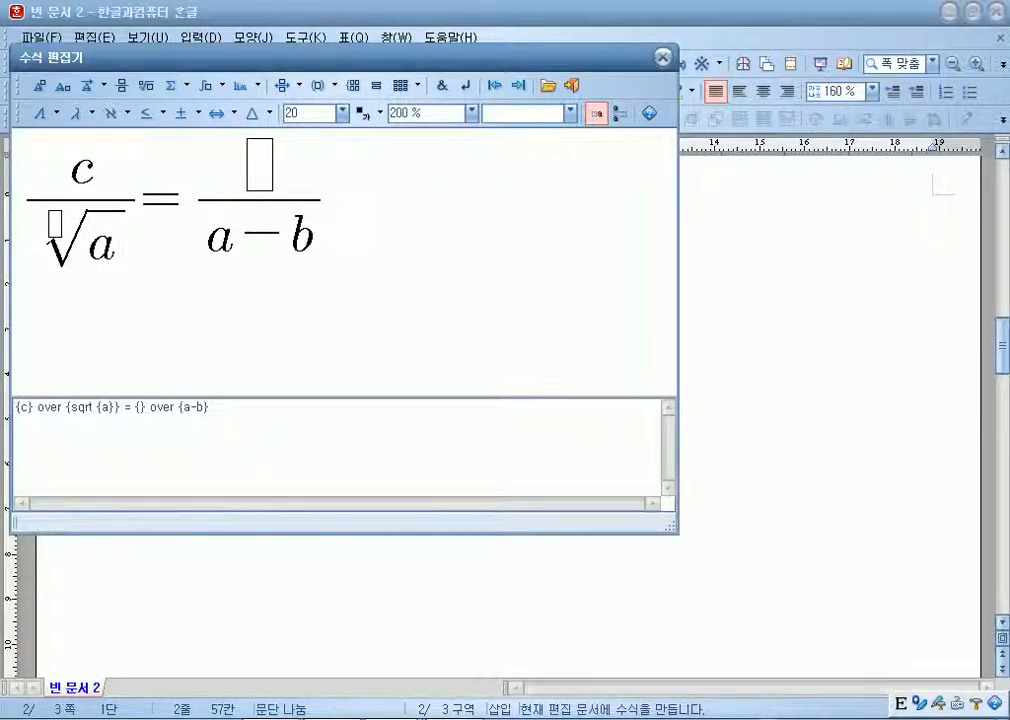
{"action": "type", "text": "+"}
{"action": "key", "text": "Left"}
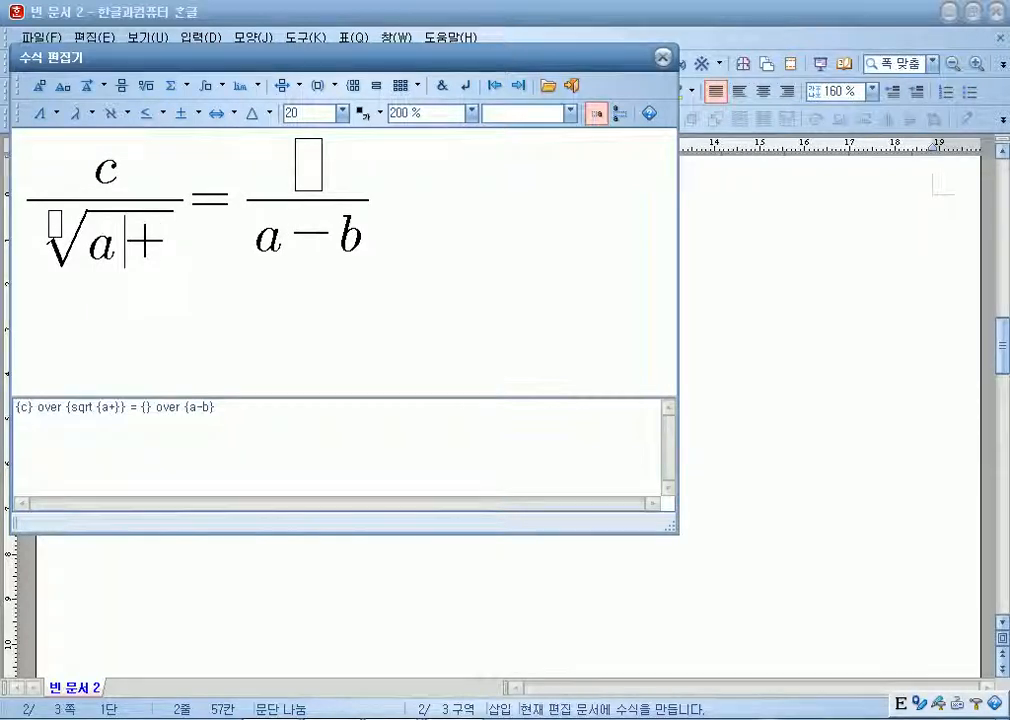
{"action": "key", "text": "Delete"}
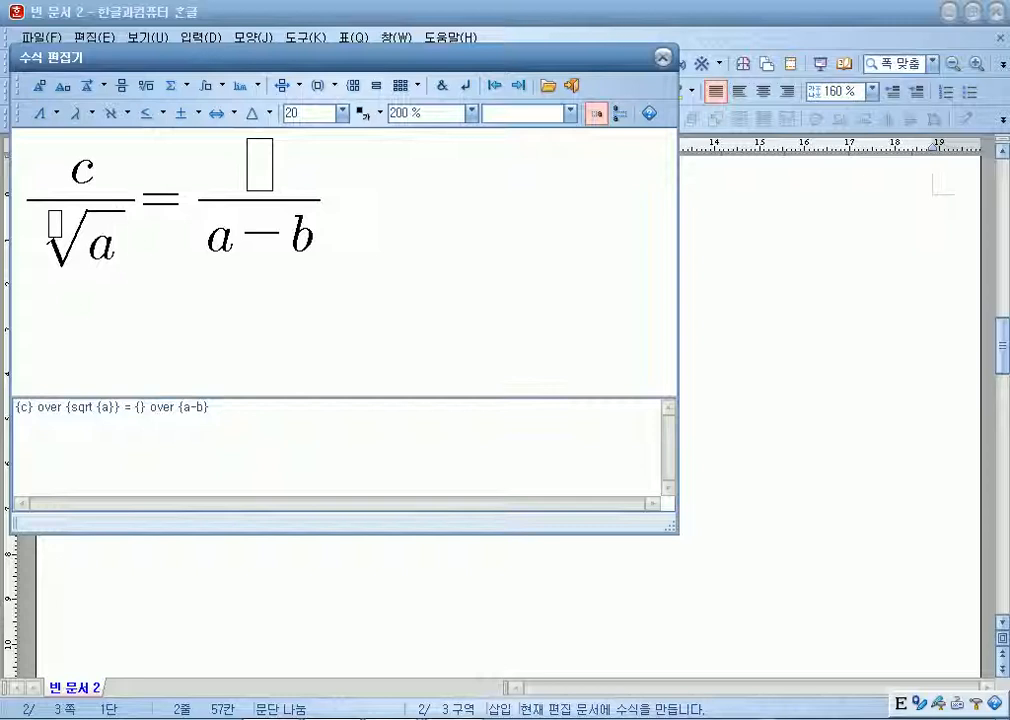
Try a plus sign outside the root of a and at further cursor positions in the equation, removing each one.
{"action": "key", "text": "Right"}
{"action": "type", "text": "+"}
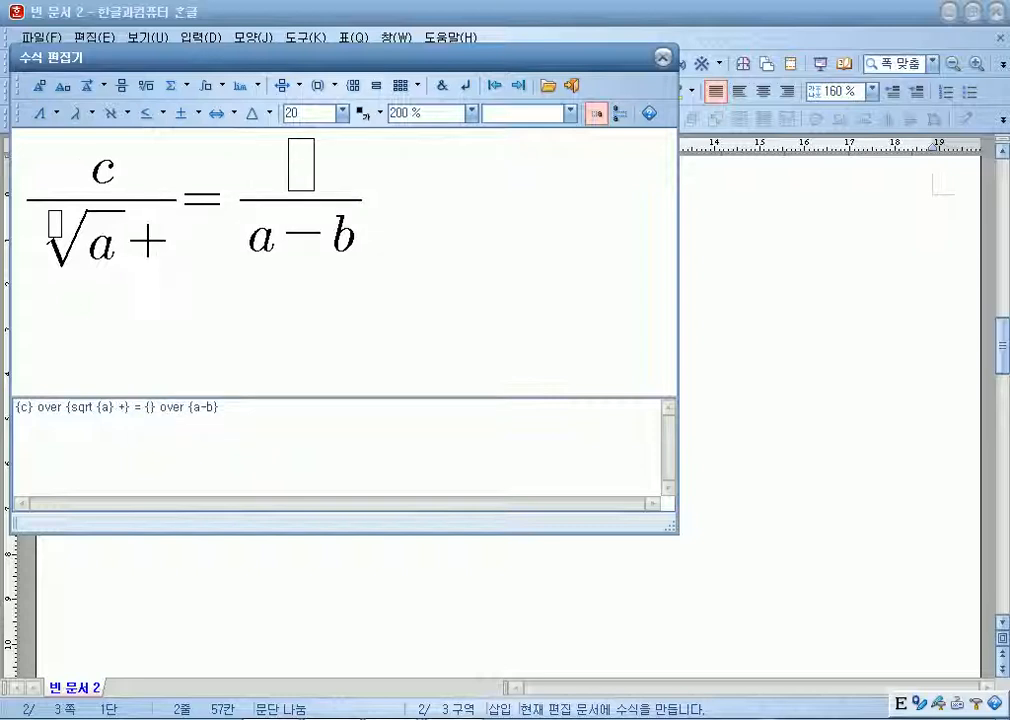
{"action": "key", "text": "BackSpace"}
{"action": "key", "text": "Right"}
{"action": "key", "text": "Right"}
{"action": "key", "text": "Right"}
{"action": "key", "text": "Right"}
{"action": "key", "text": "Right"}
{"action": "key", "text": "Right"}
{"action": "key", "text": "Right"}
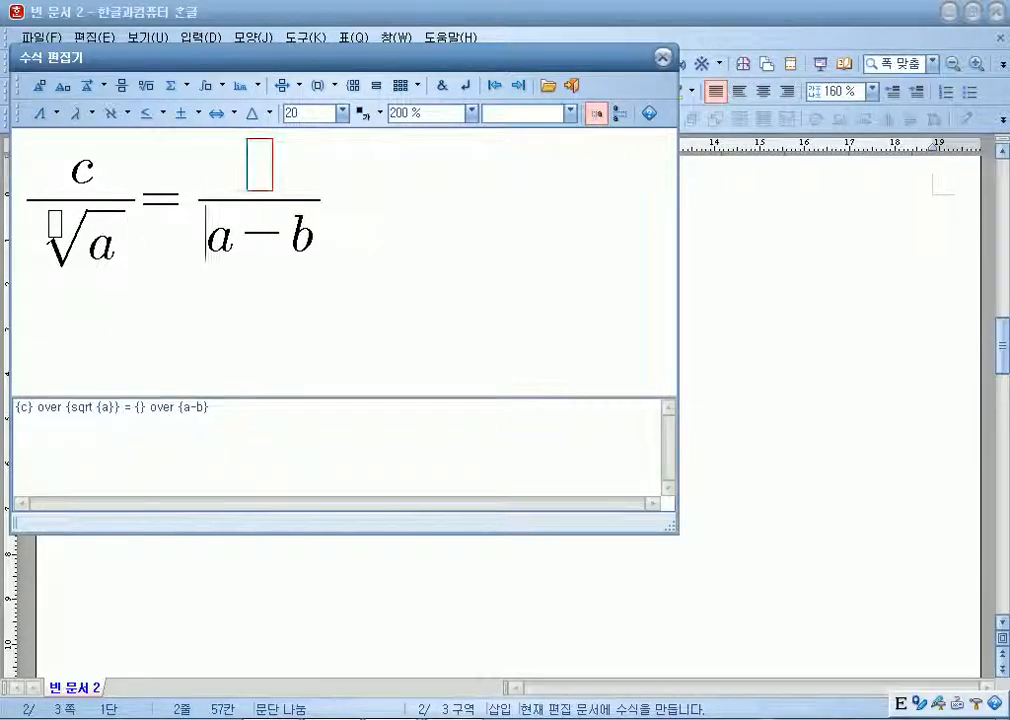
{"action": "type", "text": "+"}
{"action": "key", "text": "BackSpace"}
{"action": "key", "text": "Right"}
{"action": "type", "text": "+"}
{"action": "key", "text": "BackSpace"}
Add a ± sign after the root of a in the first denominator, followed by a square root of b.
{"action": "key", "text": "Left"}
{"action": "key", "text": "Left"}
{"action": "key", "text": "Left"}
{"action": "key", "text": "Left"}
{"action": "key", "text": "Left"}
{"action": "key", "text": "Left"}
{"action": "key", "text": "Left"}
{"action": "key", "text": "Left"}
{"action": "key", "text": "Right"}
{"action": "key", "text": "Up"}
{"action": "key", "text": "Down"}
{"action": "key", "text": "Left"}
{"action": "key", "text": "Right"}
{"action": "key", "text": "Right"}
{"action": "key", "text": "Left"}
{"action": "key", "text": "Left"}
{"action": "key", "text": "Left"}
{"action": "key", "text": "Left"}
{"action": "key", "text": "Right"}
{"action": "key", "text": "Right"}
{"action": "key", "text": "Right"}
{"action": "key", "text": "Left"}
{"action": "key", "text": "Right"}
{"action": "left_click", "coordinate": [184, 113]}
{"action": "left_click", "coordinate": [178, 138]}
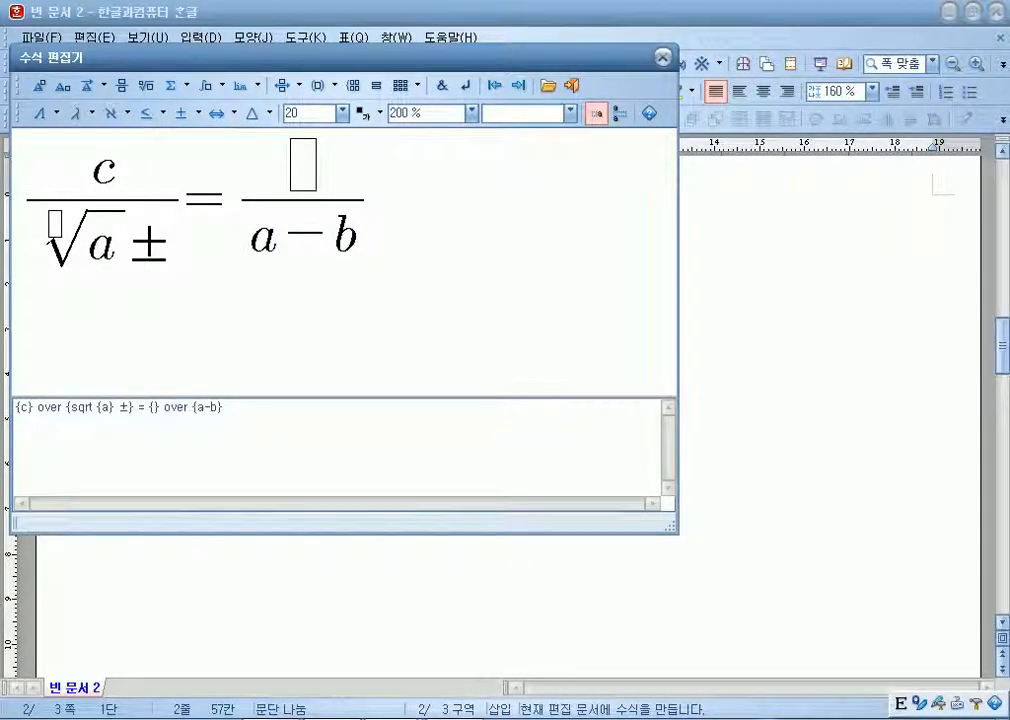
{"action": "left_click", "coordinate": [147, 85]}
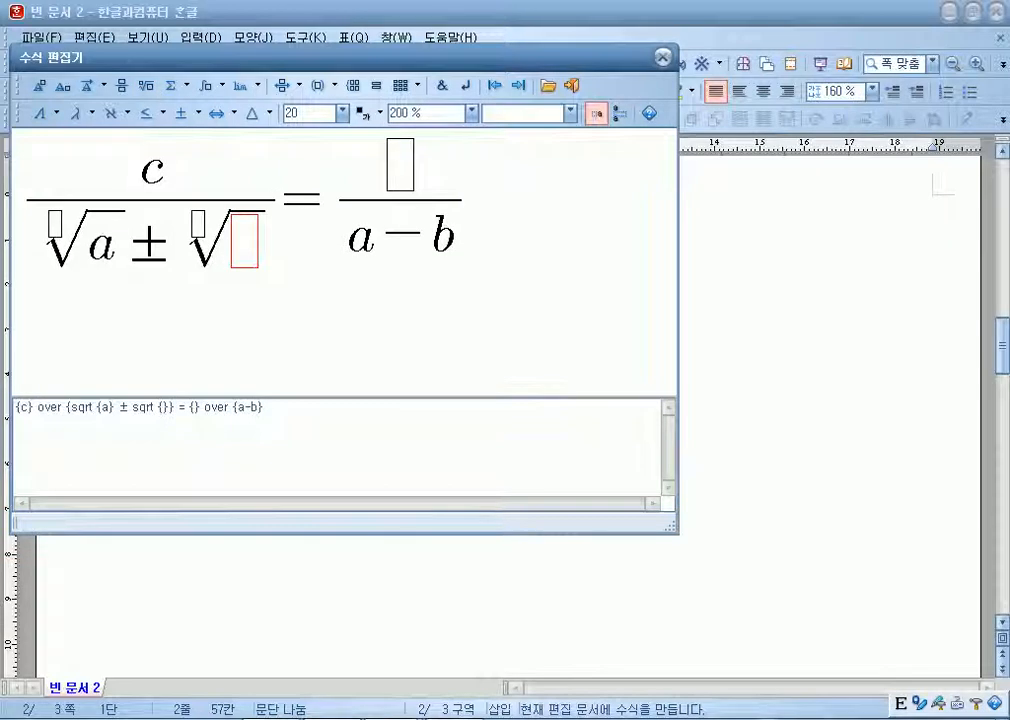
{"action": "type", "text": "b"}
Try an index of 3 on the root of a and remove it again.
{"action": "left_click", "coordinate": [198, 224]}
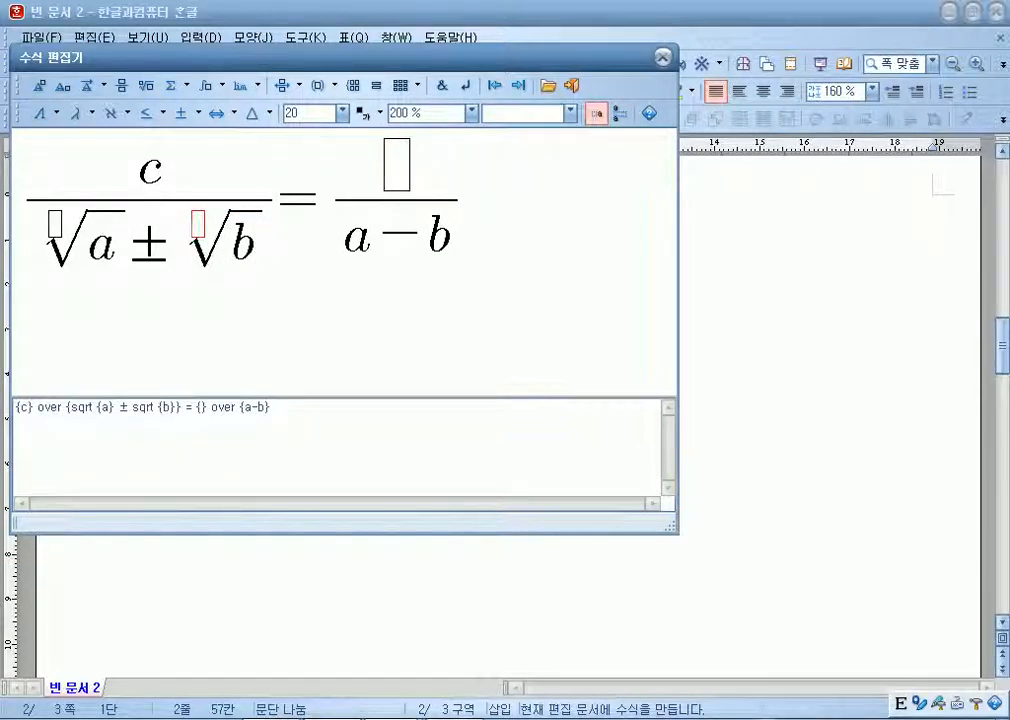
{"action": "left_click", "coordinate": [55, 224]}
{"action": "left_click", "coordinate": [90, 241]}
{"action": "left_click", "coordinate": [55, 224]}
{"action": "type", "text": "3} of"}
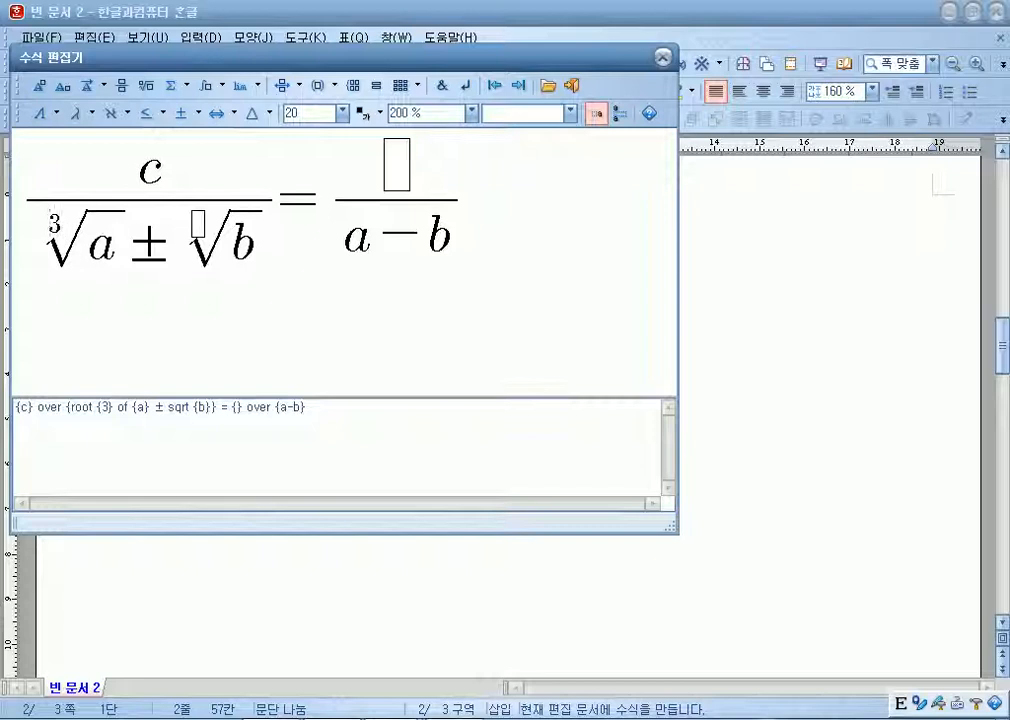
{"action": "key", "text": "BackSpace"}
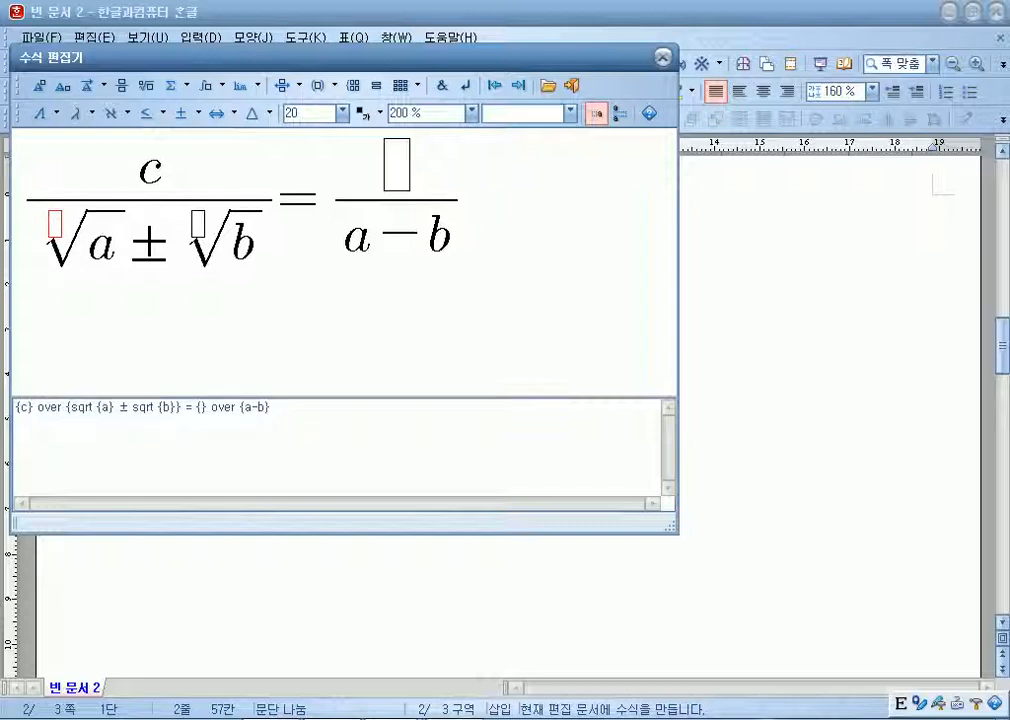
Enter c and a pair of parentheses containing the square root of a as the second fraction's numerator.
{"action": "left_click", "coordinate": [397, 165]}
{"action": "type", "text": "c"}
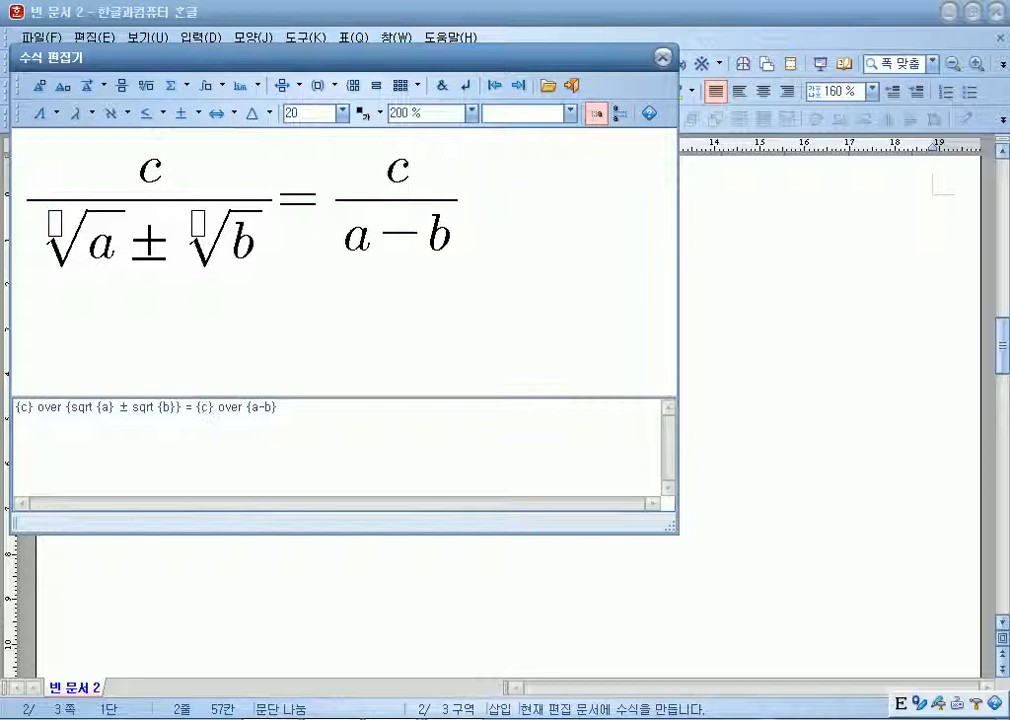
{"action": "type", "text": "()"}
{"action": "key", "text": "Left"}
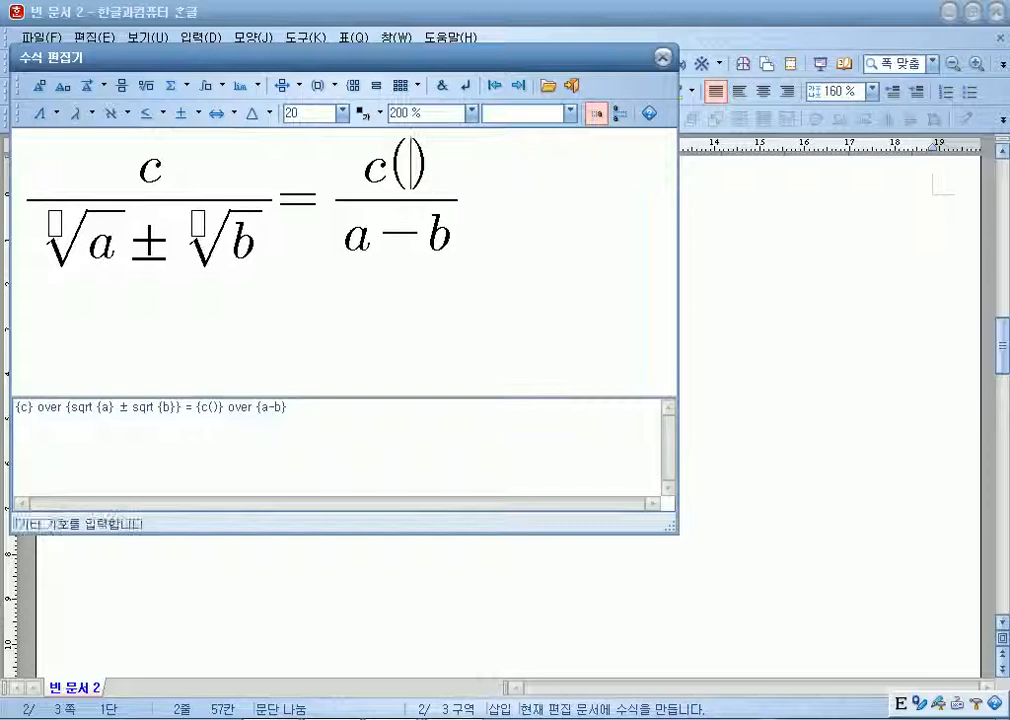
{"action": "left_click", "coordinate": [146, 85]}
{"action": "type", "text": "a"}
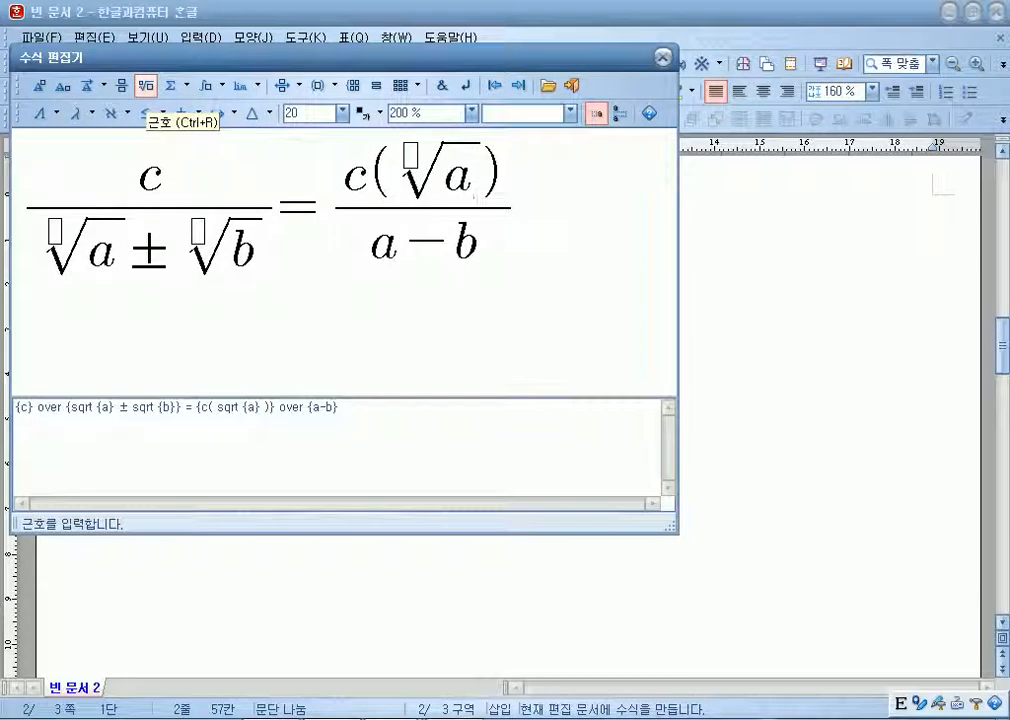
Add a ∓ sign and the square root of b after the root of a inside the parentheses.
{"action": "left_click", "coordinate": [183, 113]}
{"action": "left_click", "coordinate": [205, 140]}
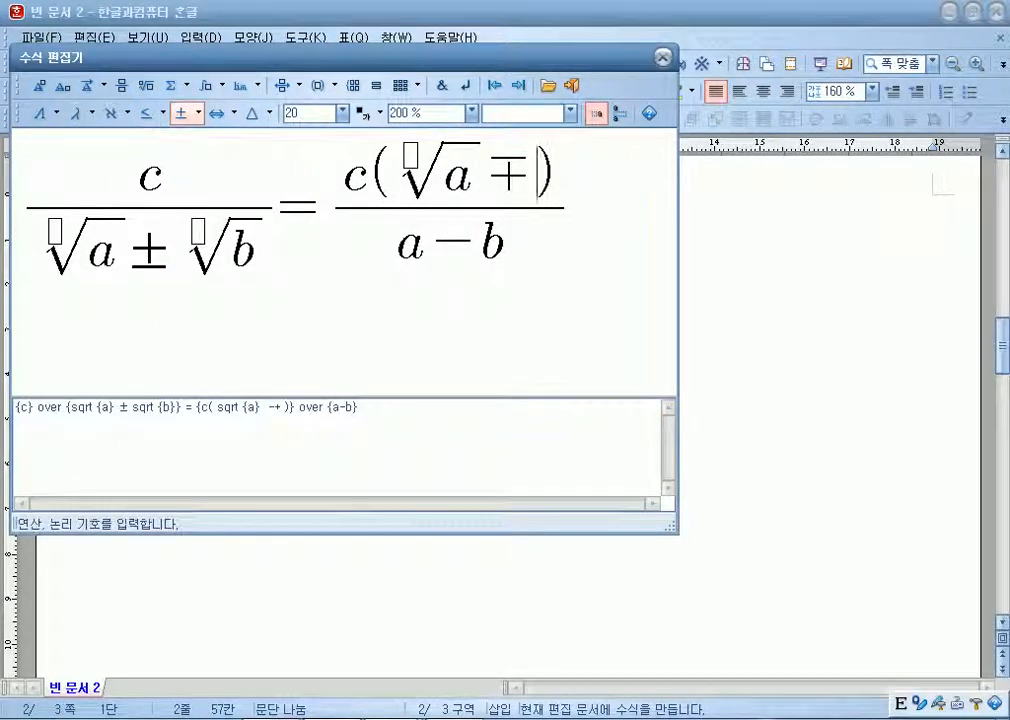
{"action": "left_click", "coordinate": [146, 85]}
{"action": "type", "text": "b"}
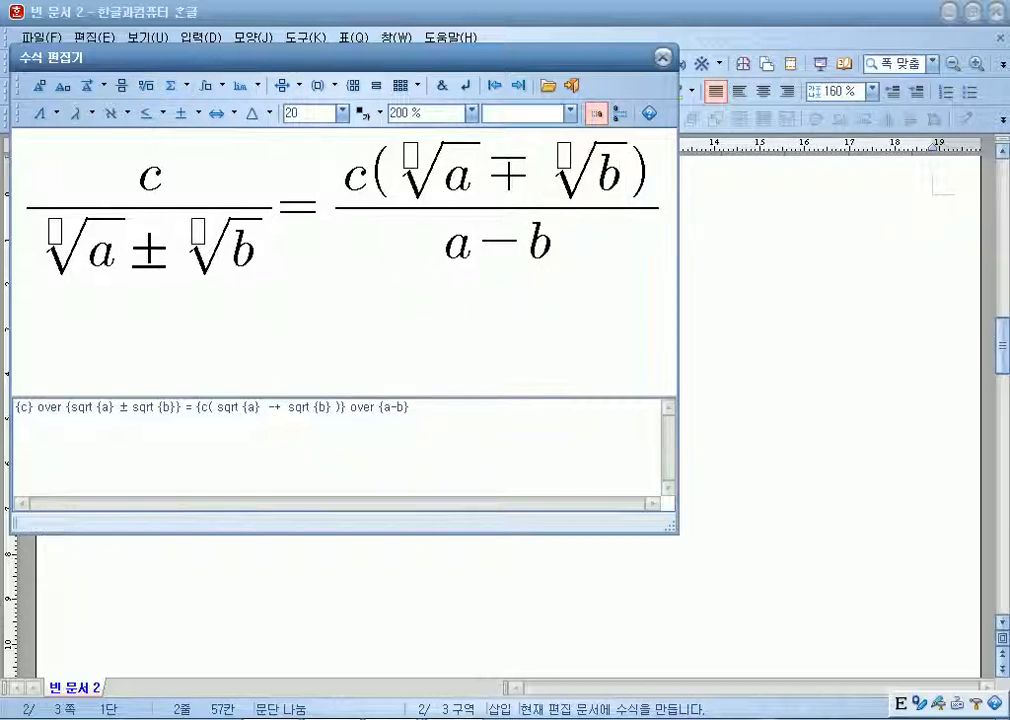
{"action": "left_click", "coordinate": [332, 203]}
{"action": "key", "text": "Left"}
{"action": "key", "text": "Right"}
Set the equation's font size to 10 and insert it into the document after (2).
{"action": "left_click", "coordinate": [342, 113]}
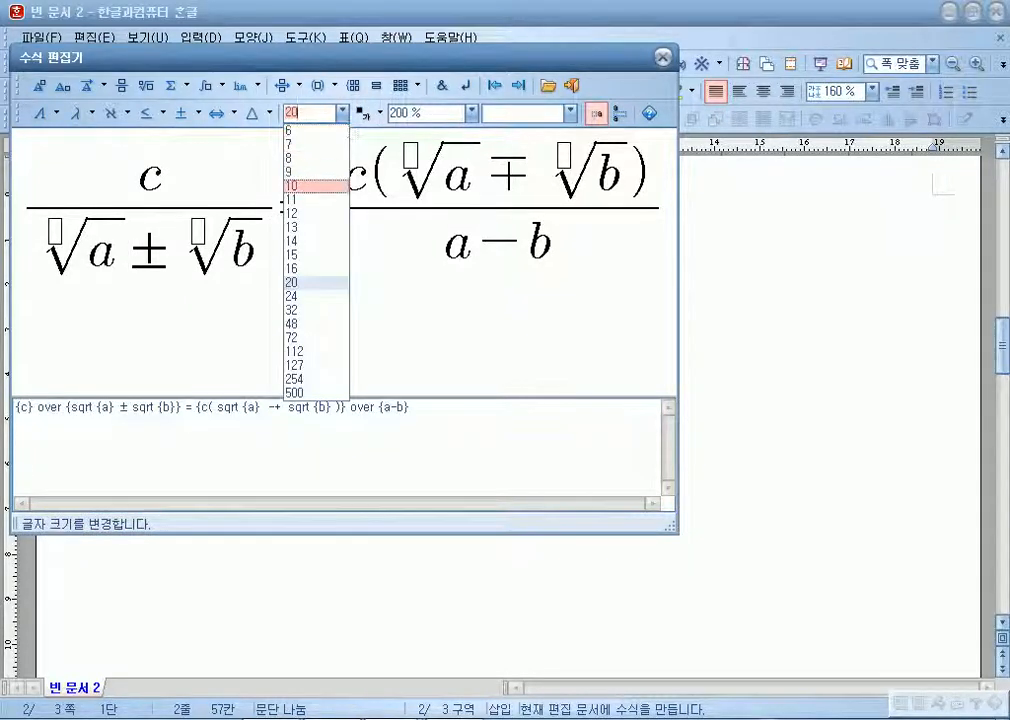
{"action": "left_click", "coordinate": [316, 186]}
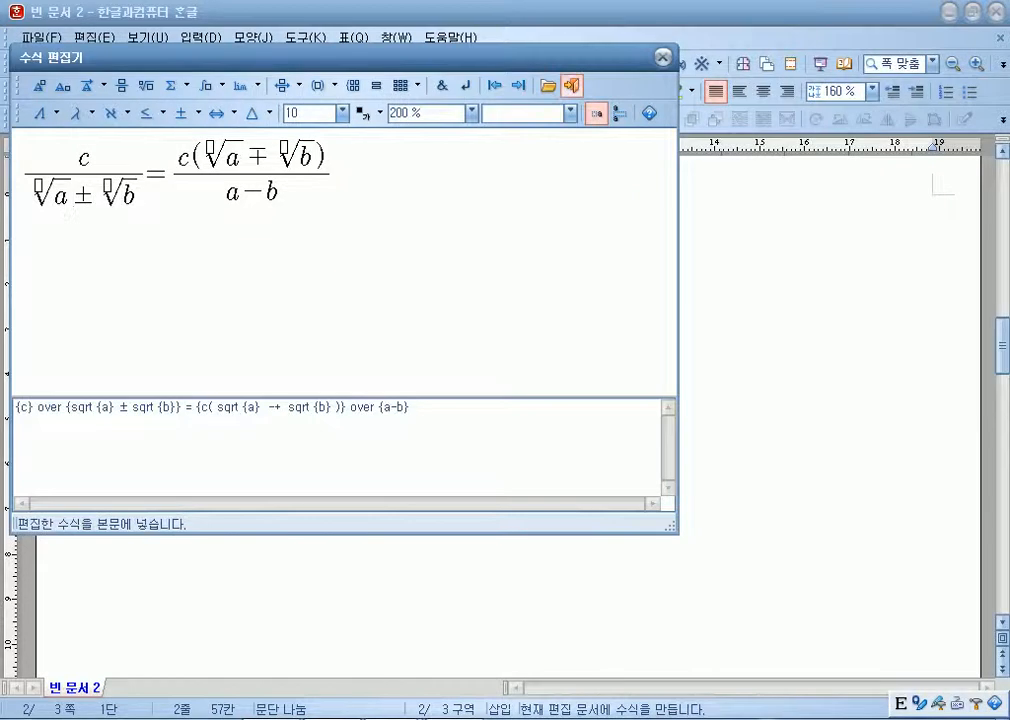
{"action": "left_click", "coordinate": [571, 85]}
Reopen the item (2) equation, step the cursor back through its fractions and roots, and return to the document.
{"action": "double_click", "coordinate": [606, 242]}
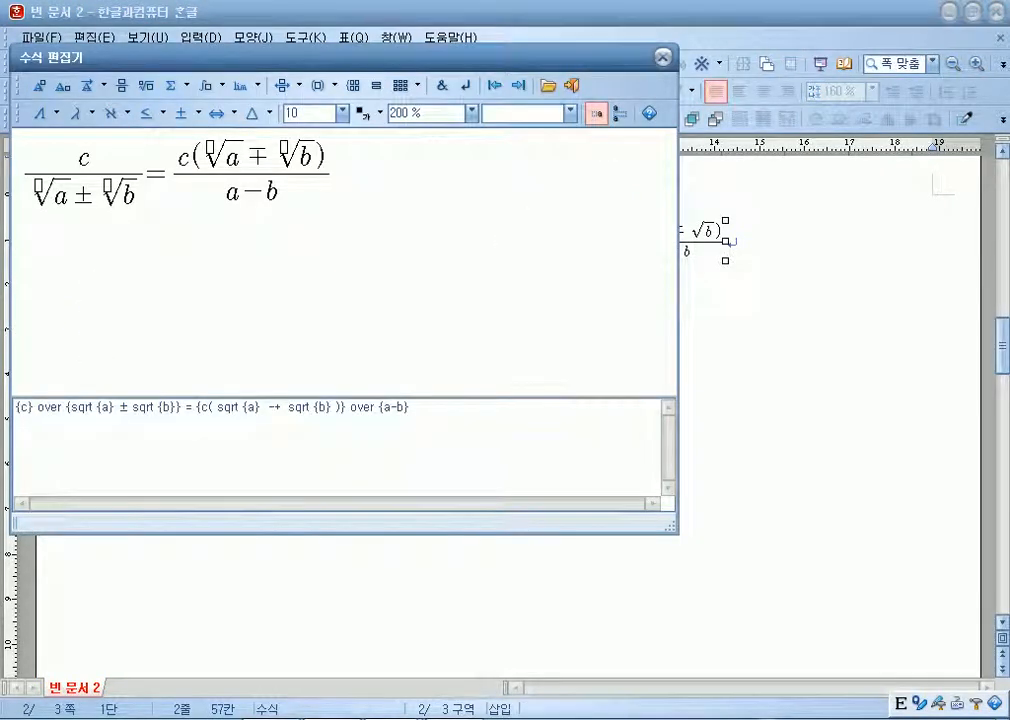
{"action": "left_click", "coordinate": [150, 165]}
{"action": "left_click", "coordinate": [334, 170]}
{"action": "key", "text": "Left"}
{"action": "key", "text": "Left"}
{"action": "key", "text": "Left"}
{"action": "key", "text": "Left"}
{"action": "key", "text": "Left"}
{"action": "key", "text": "Left"}
{"action": "key", "text": "Left"}
{"action": "key", "text": "Left"}
{"action": "key", "text": "Left"}
{"action": "key", "text": "Left"}
{"action": "key", "text": "Left"}
{"action": "key", "text": "Left"}
{"action": "key", "text": "Right"}
{"action": "key", "text": "Right"}
{"action": "key", "text": "Left"}
{"action": "key", "text": "Left"}
{"action": "key", "text": "Left"}
{"action": "key", "text": "Left"}
{"action": "key", "text": "Left"}
{"action": "key", "text": "Left"}
{"action": "key", "text": "Left"}
{"action": "key", "text": "Left"}
{"action": "key", "text": "Left"}
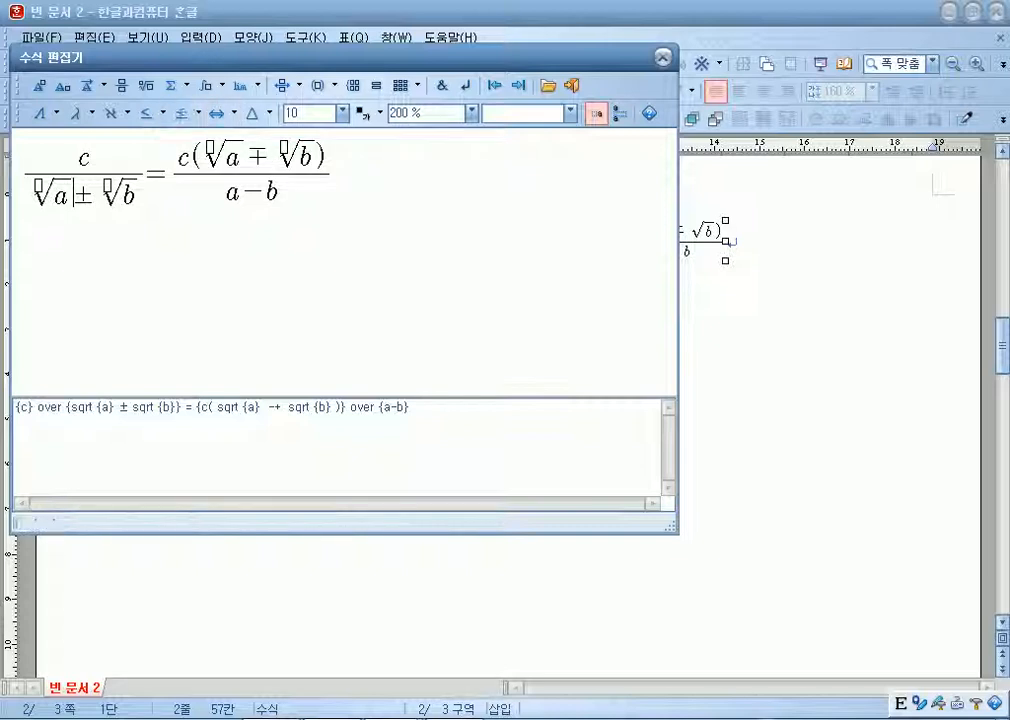
{"action": "left_click", "coordinate": [571, 85]}
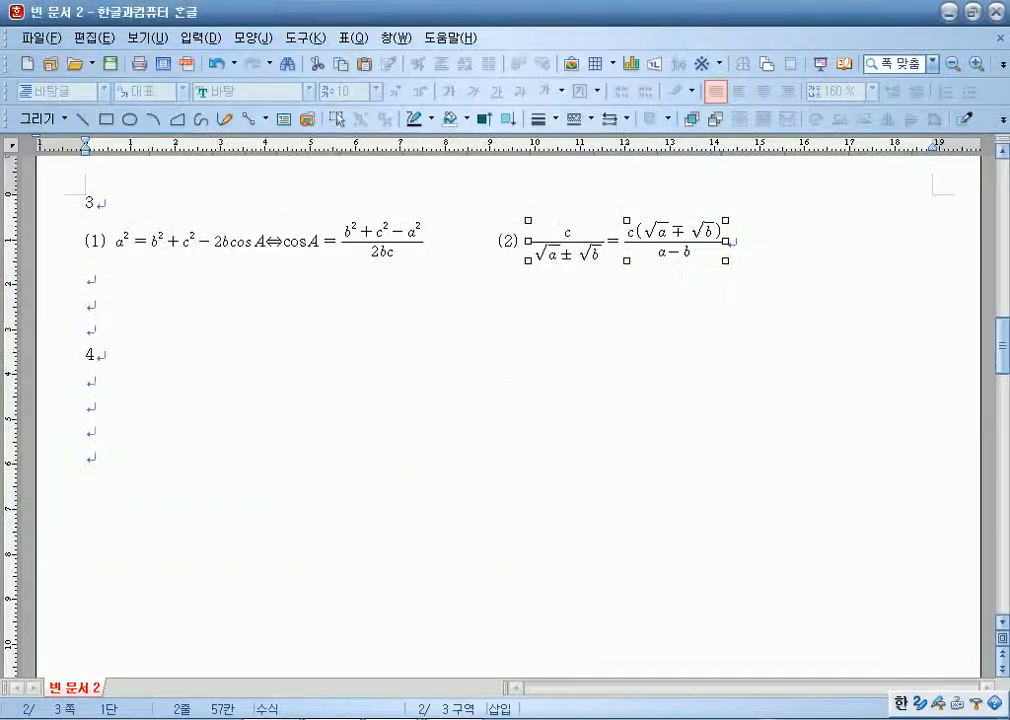
Add the label (1) on the blank line below the finished equations and open a new equation there.
{"action": "left_click", "coordinate": [86, 280]}
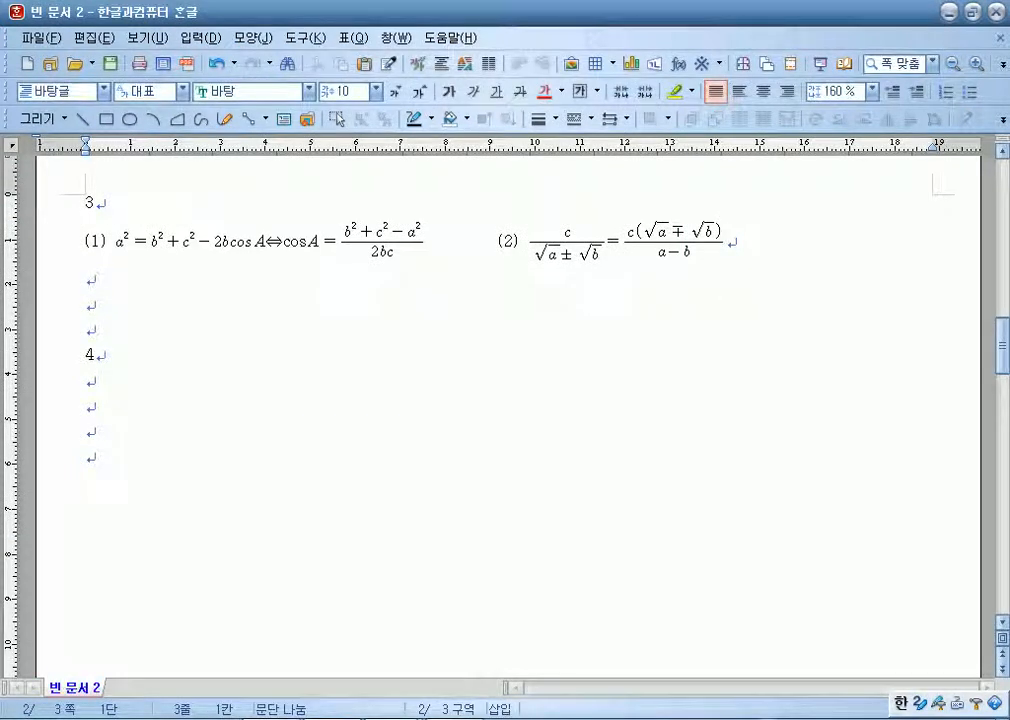
{"action": "type", "text": "(1)"}
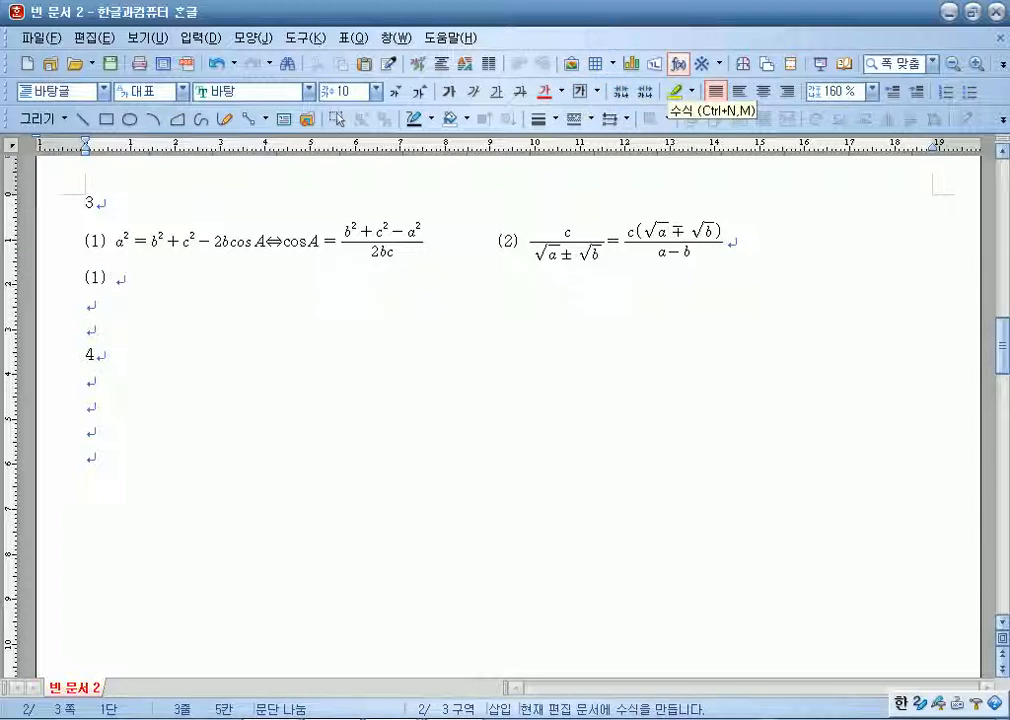
{"action": "left_click", "coordinate": [679, 64]}
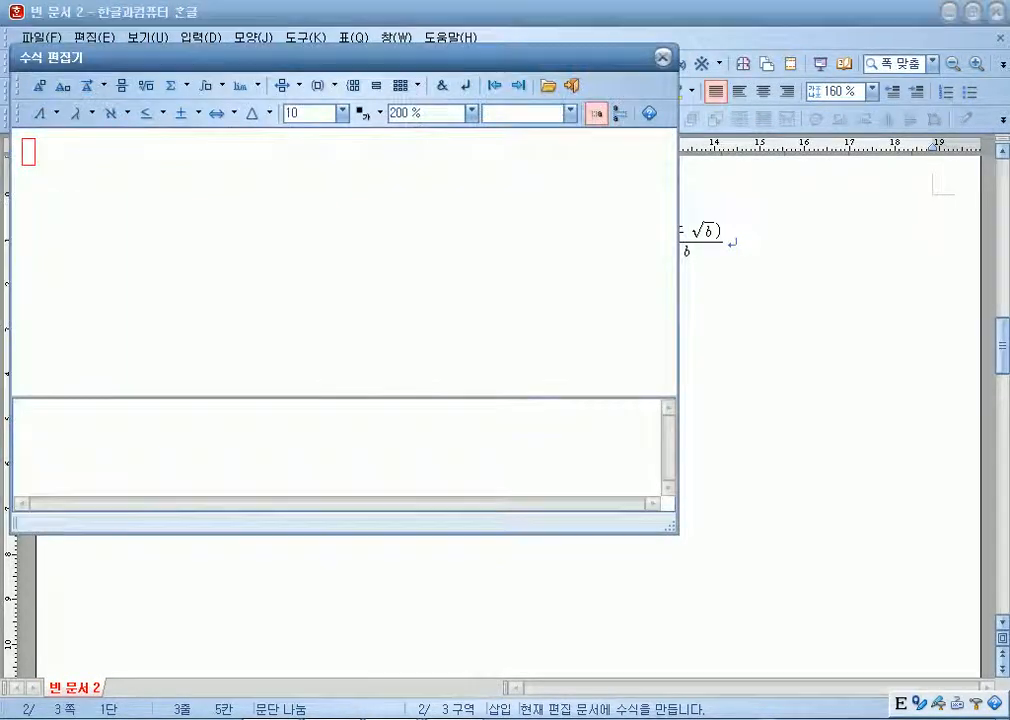
Enter a summation from k=1 to n of k cubed.
{"action": "left_click", "coordinate": [185, 85]}
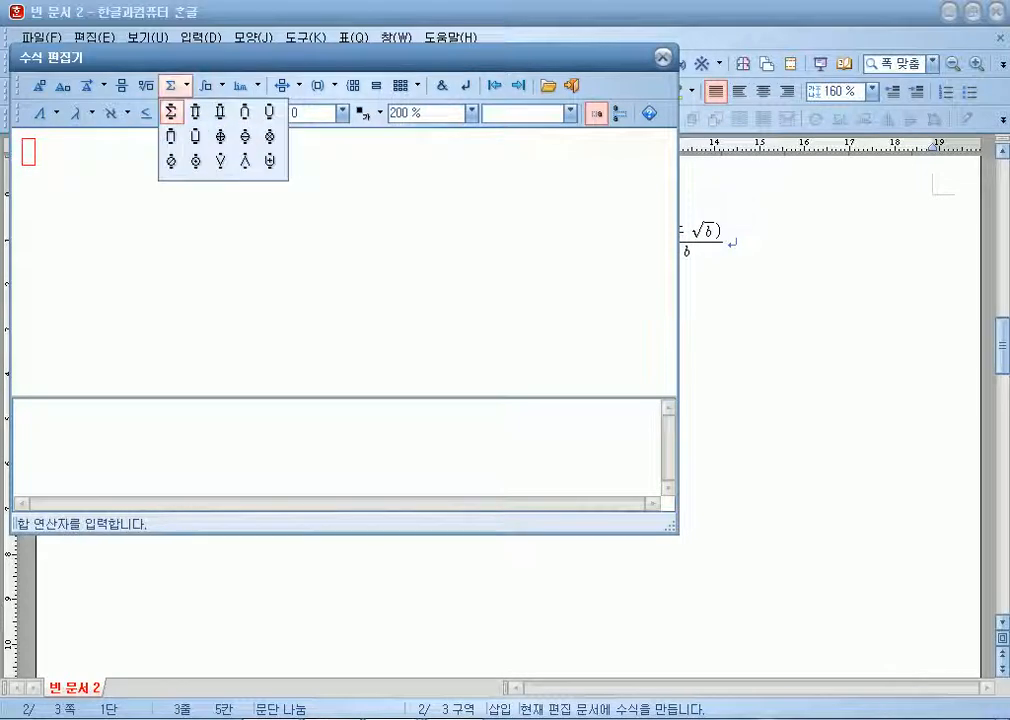
{"action": "left_click", "coordinate": [176, 110]}
{"action": "type", "text": "k=1"}
{"action": "key", "text": "Tab"}
{"action": "type", "text": "n"}
{"action": "key", "text": "Tab"}
{"action": "type", "text": "k"}
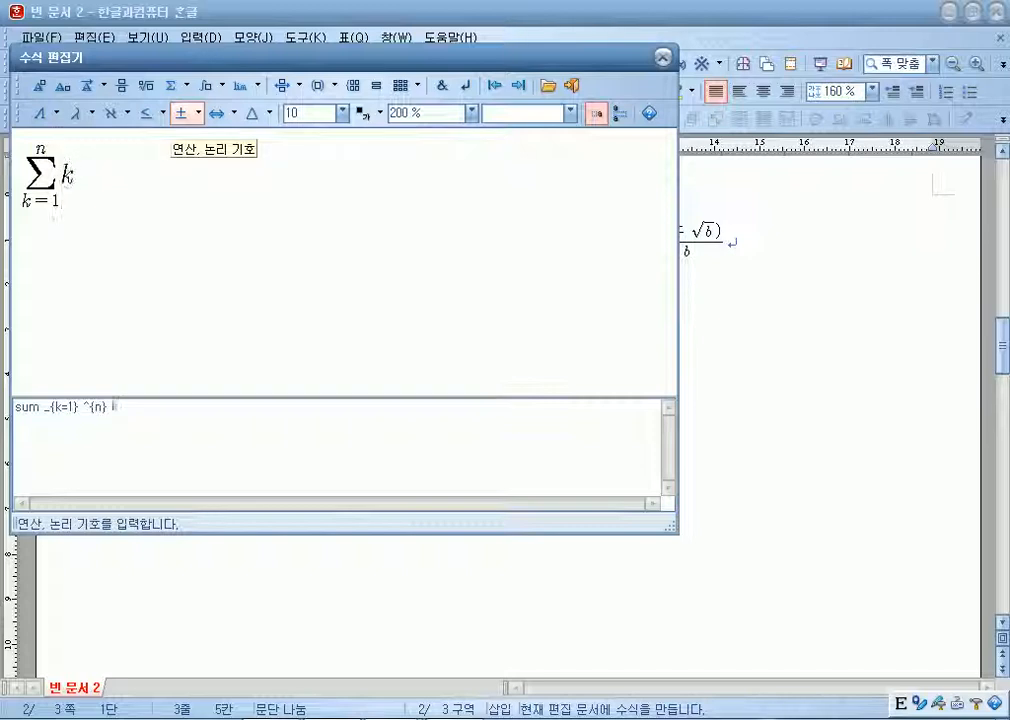
{"action": "left_click", "coordinate": [63, 86]}
{"action": "type", "text": "3"}
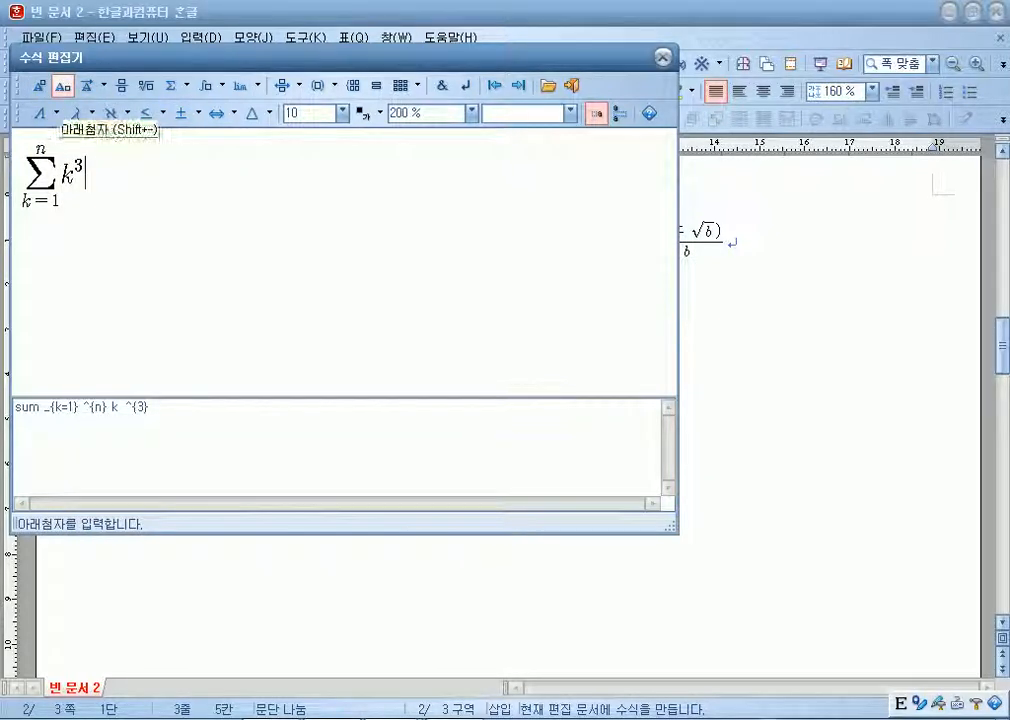
Continue the summation equation with an equals sign, an opening parenthesis, the fraction 1/2 and n(n+1).
{"action": "key", "text": "Tab"}
{"action": "type", "text": "=("}
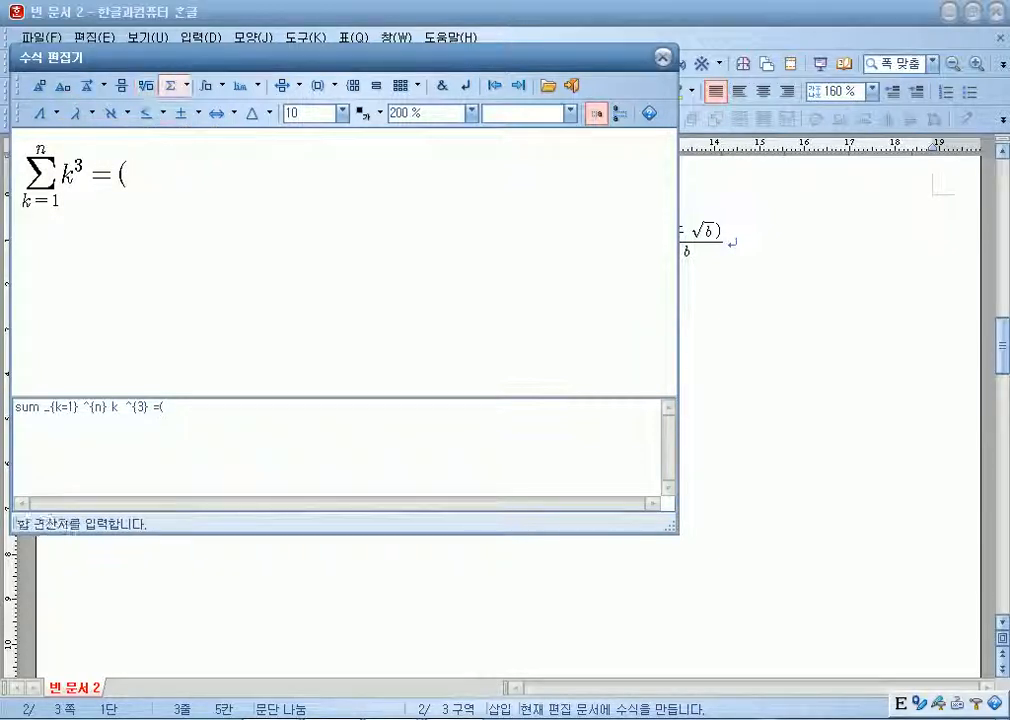
{"action": "left_click", "coordinate": [121, 85]}
{"action": "type", "text": "1} over {2}"}
{"action": "key", "text": "Tab"}
{"action": "type", "text": "2"}
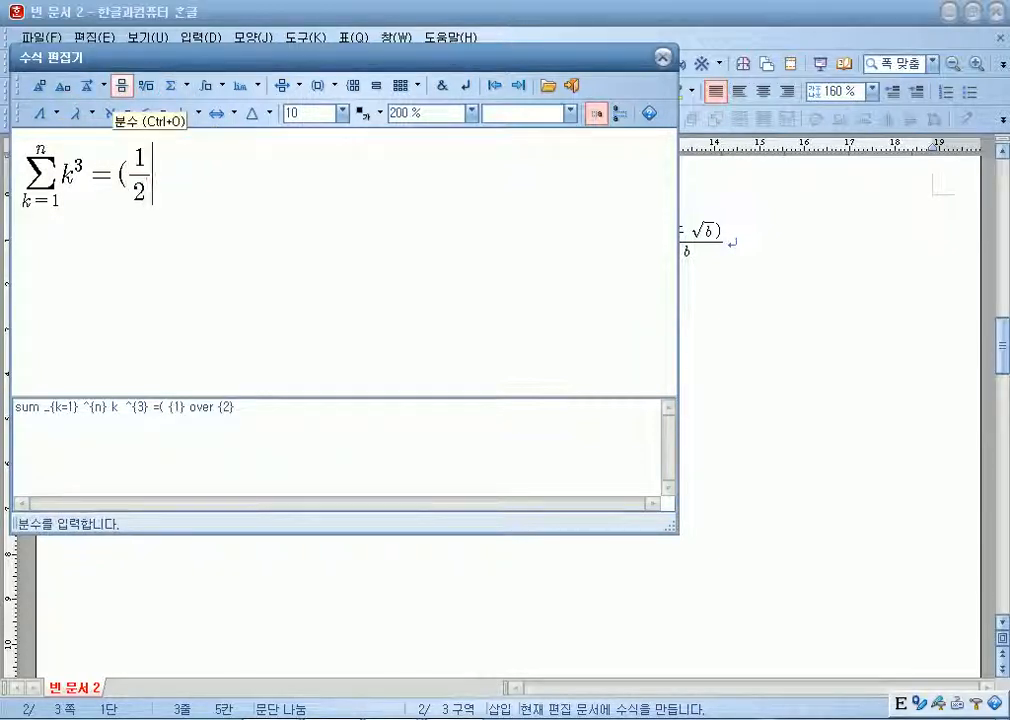
{"action": "key", "text": "Tab"}
{"action": "type", "text": "n(n+1)"}
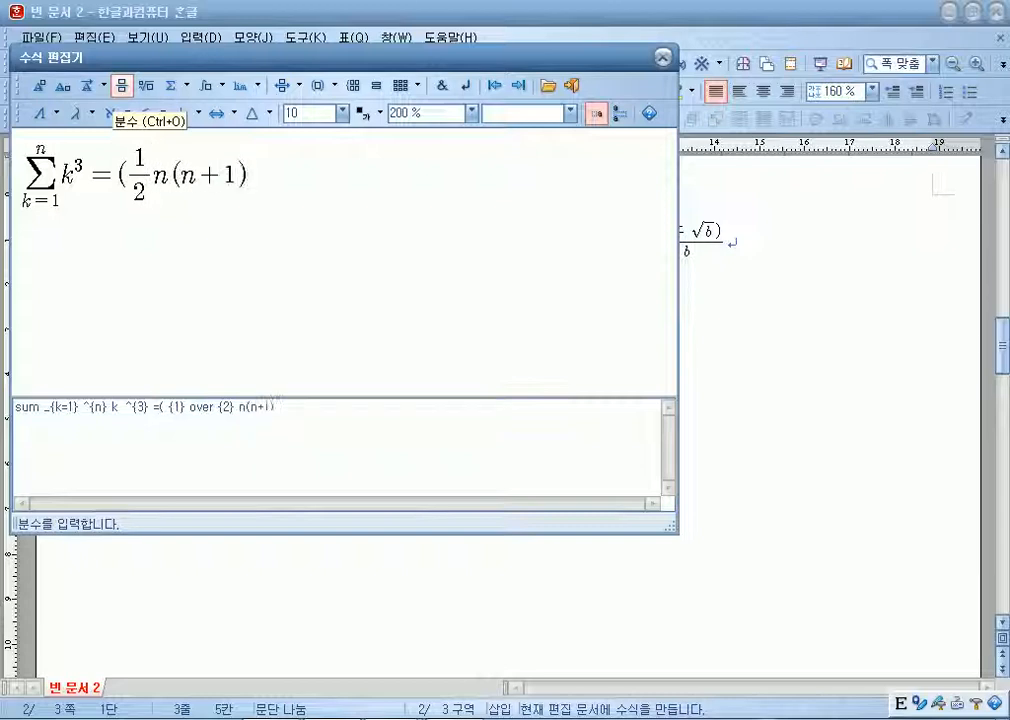
Close the outer parenthesis, raise it to the power 2 and insert the summation equation into the document.
{"action": "type", "text": ")"}
{"action": "left_click", "coordinate": [38, 86]}
{"action": "type", "text": "2"}
{"action": "key", "text": "shift+Escape"}
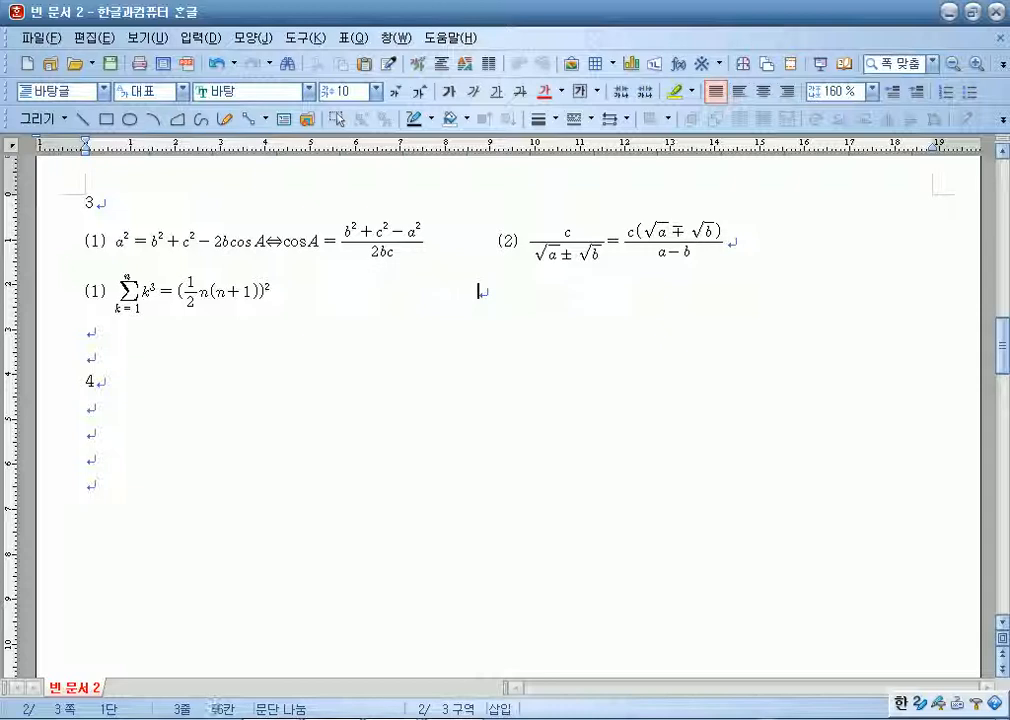
Add the label (2) on the summation line and reduce the spacing before the (2) on the line above.
{"action": "type", "text": "(2)"}
{"action": "left_click", "coordinate": [491, 241]}
{"action": "key", "text": "Left"}
{"action": "key", "text": "Left"}
{"action": "key", "text": "Left"}
{"action": "key", "text": "Left"}
{"action": "key", "text": "Left"}
{"action": "key", "text": "Left"}
{"action": "key", "text": "Left"}
{"action": "key", "text": "Left"}
{"action": "key", "text": "Left"}
{"action": "key", "text": "Left"}
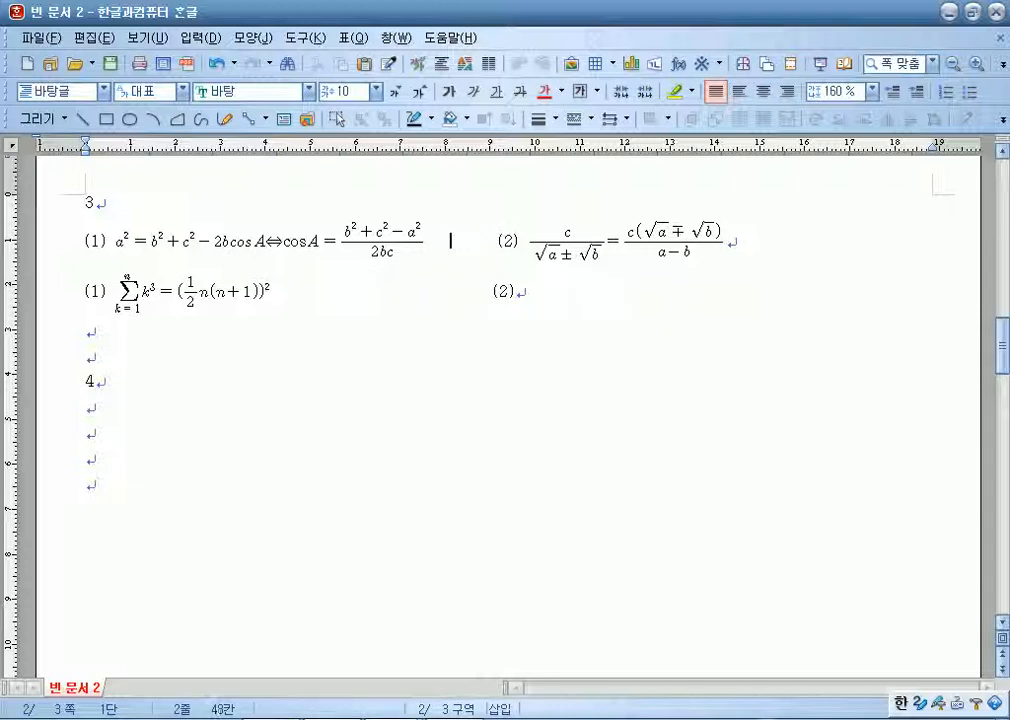
{"action": "key", "text": "Right"}
{"action": "key", "text": "Tab"}
{"action": "key", "text": "Delete"}
{"action": "key", "text": "Delete"}
{"action": "key", "text": "Delete"}
{"action": "key", "text": "shift+Right"}
{"action": "key", "text": "Delete"}
{"action": "key", "text": "Down"}
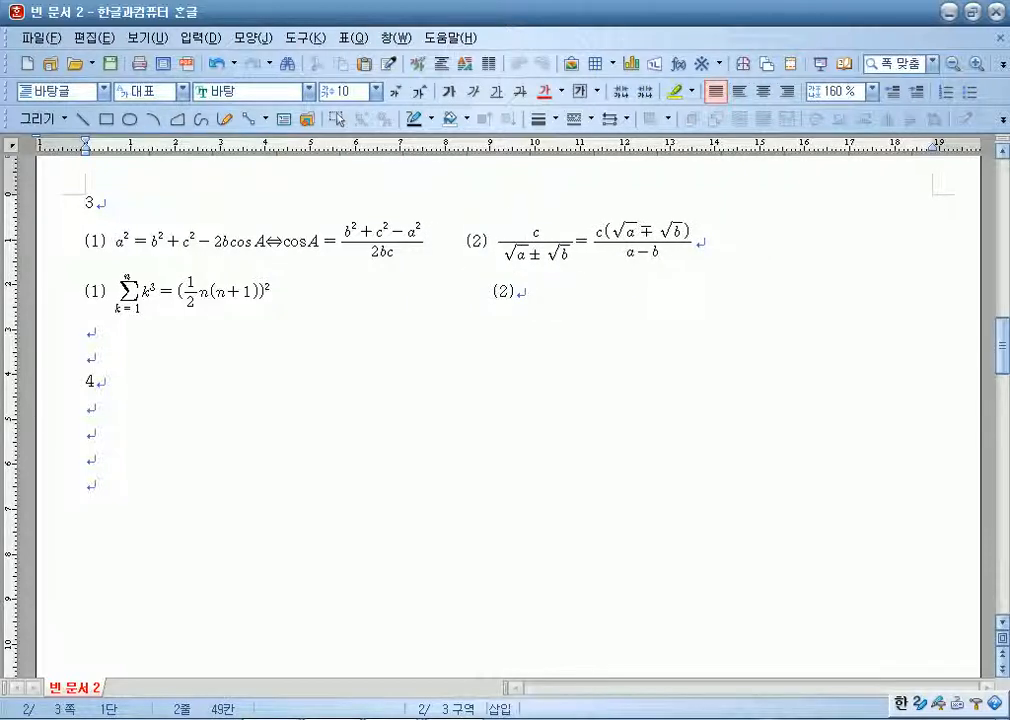
Adjust the spacing before the (2) on the summation line so it lines up with the (2) above.
{"action": "key", "text": "Left"}
{"action": "key", "text": "Left"}
{"action": "key", "text": "Left"}
{"action": "key", "text": "Left"}
{"action": "key", "text": "Left"}
{"action": "key", "text": "Left"}
{"action": "key", "text": "Left"}
{"action": "key", "text": "Left"}
{"action": "key", "text": "Left"}
{"action": "key", "text": "Left"}
{"action": "key", "text": "Left"}
{"action": "key", "text": "Left"}
{"action": "key", "text": "Left"}
{"action": "key", "text": "Left"}
{"action": "key", "text": "Left"}
{"action": "key", "text": "Left"}
{"action": "key", "text": "Left"}
{"action": "key", "text": "Right"}
{"action": "key", "text": "shift+Right"}
{"action": "key", "text": "Delete"}
{"action": "key", "text": "Tab"}
{"action": "key", "text": "Tab"}
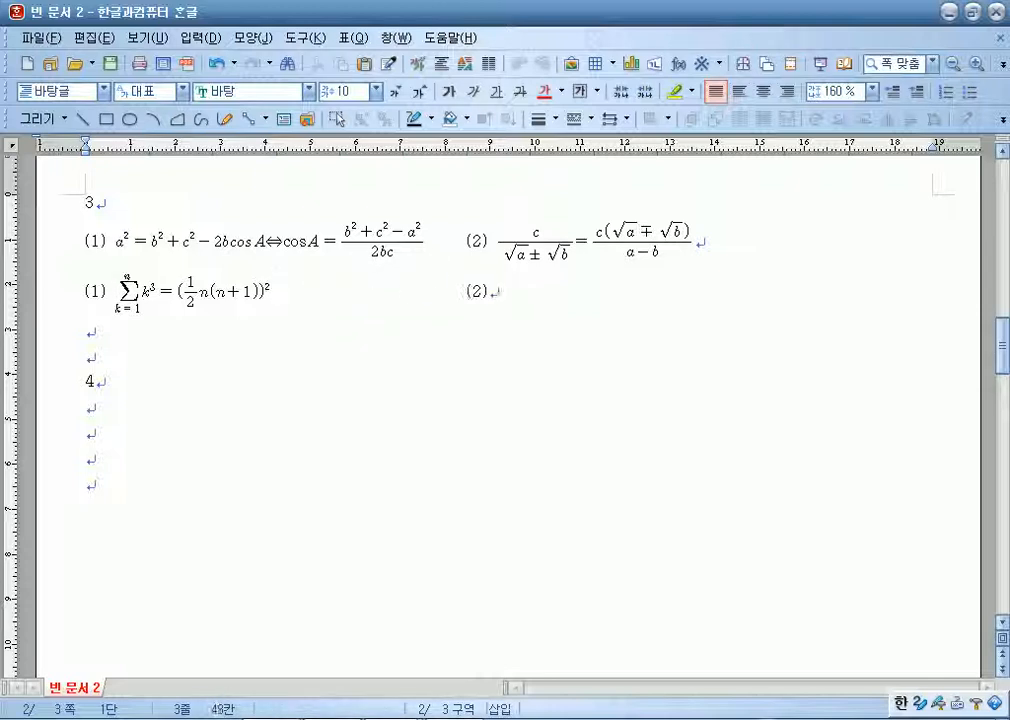
{"action": "key", "text": "End"}
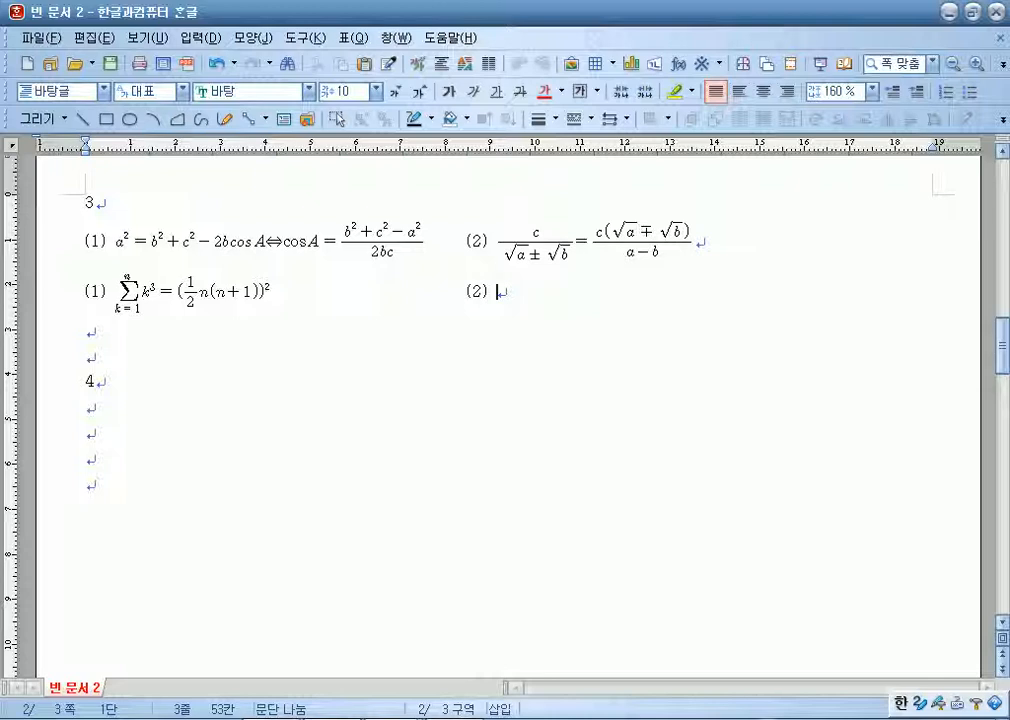
{"action": "key", "text": "ctrl+n"}
{"action": "key", "text": "n"}
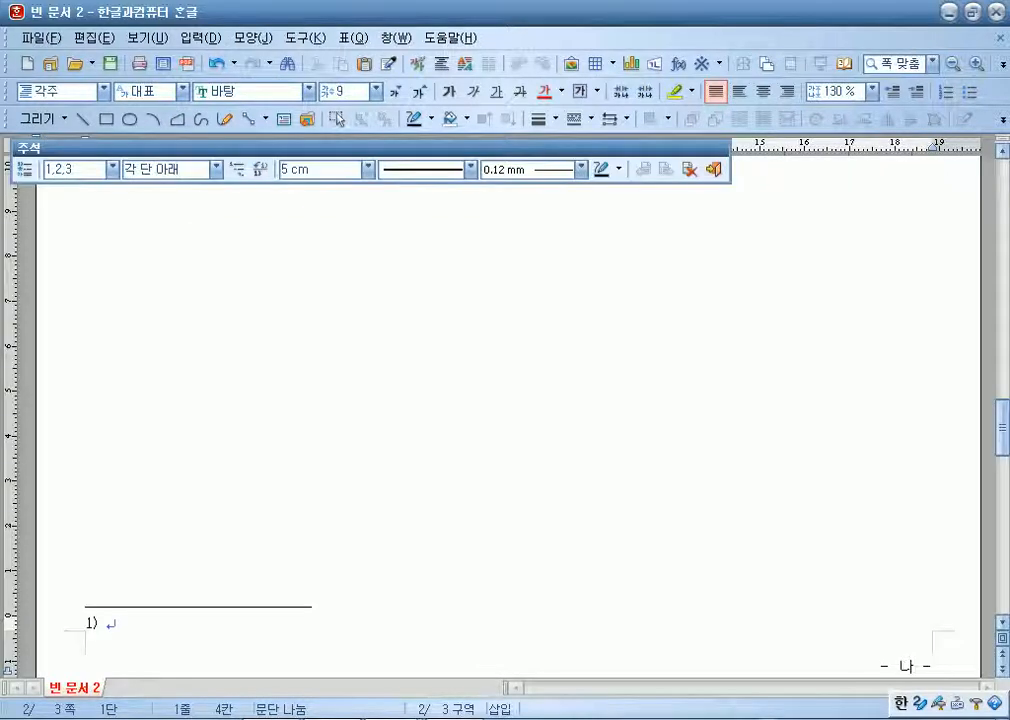
{"action": "key", "text": "shift+Escape"}
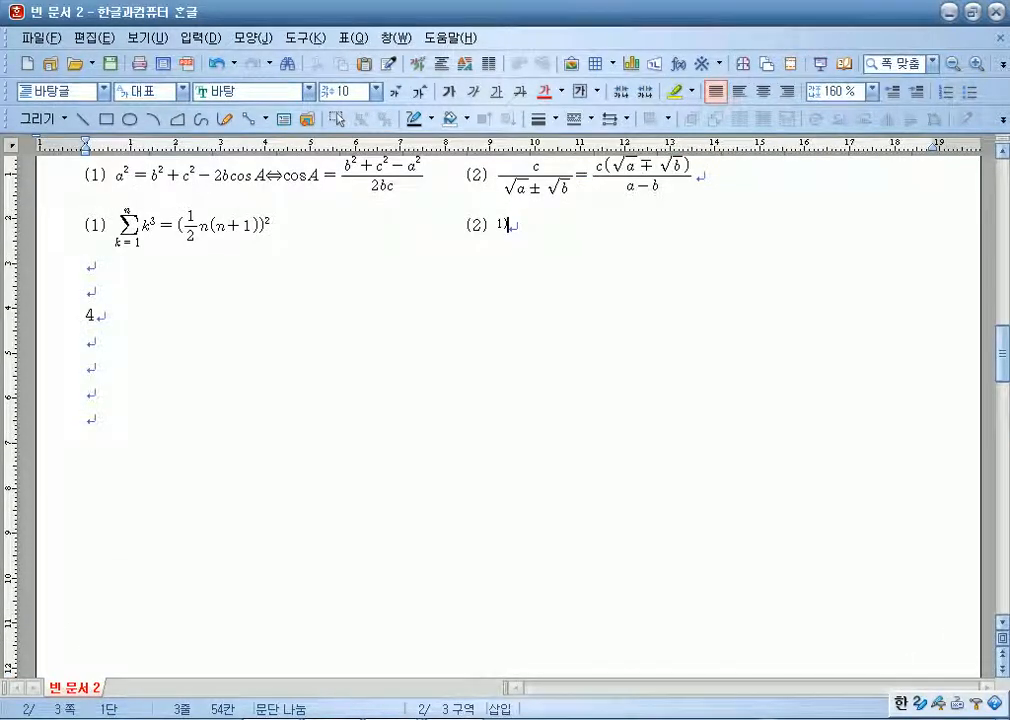
{"action": "key", "text": "Delete"}
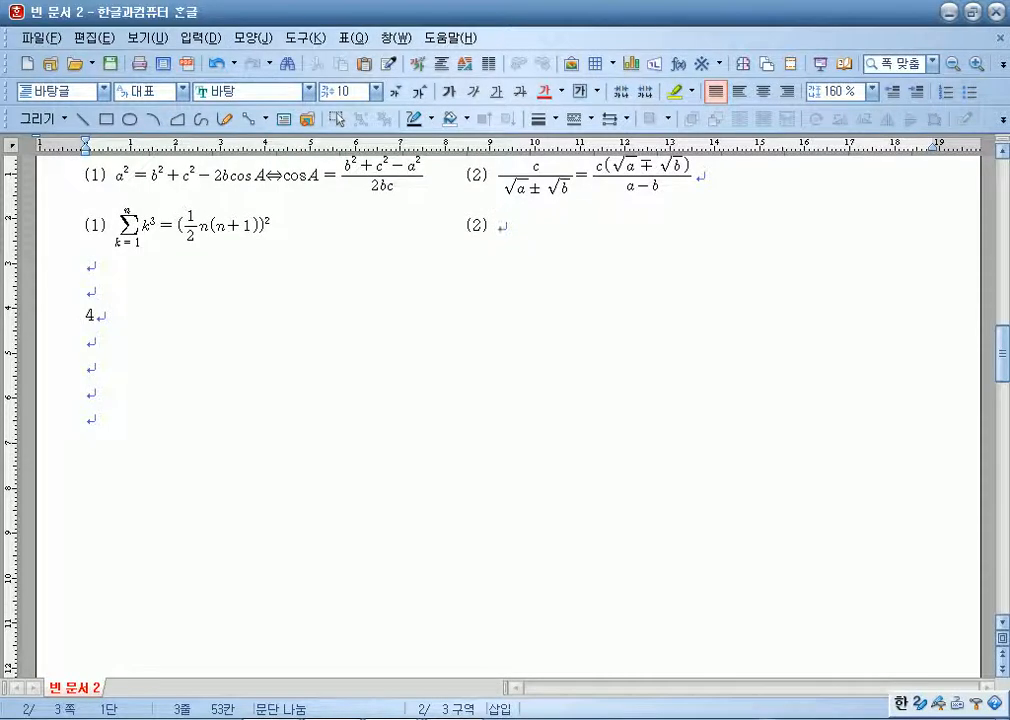
{"action": "key", "text": "ctrl+n"}
{"action": "key", "text": "n"}
{"action": "key", "text": "shift+Escape"}
{"action": "key", "text": "shift+Left"}
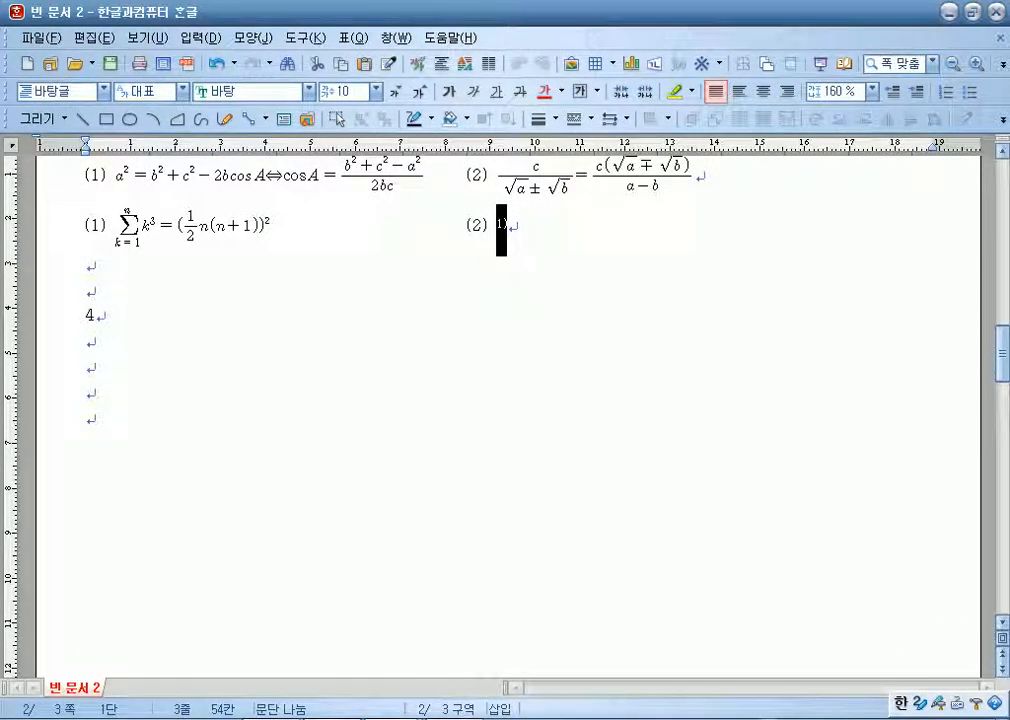
{"action": "key", "text": "ctrl+c"}
{"action": "key", "text": "shift+Left"}
{"action": "key", "text": "Delete"}
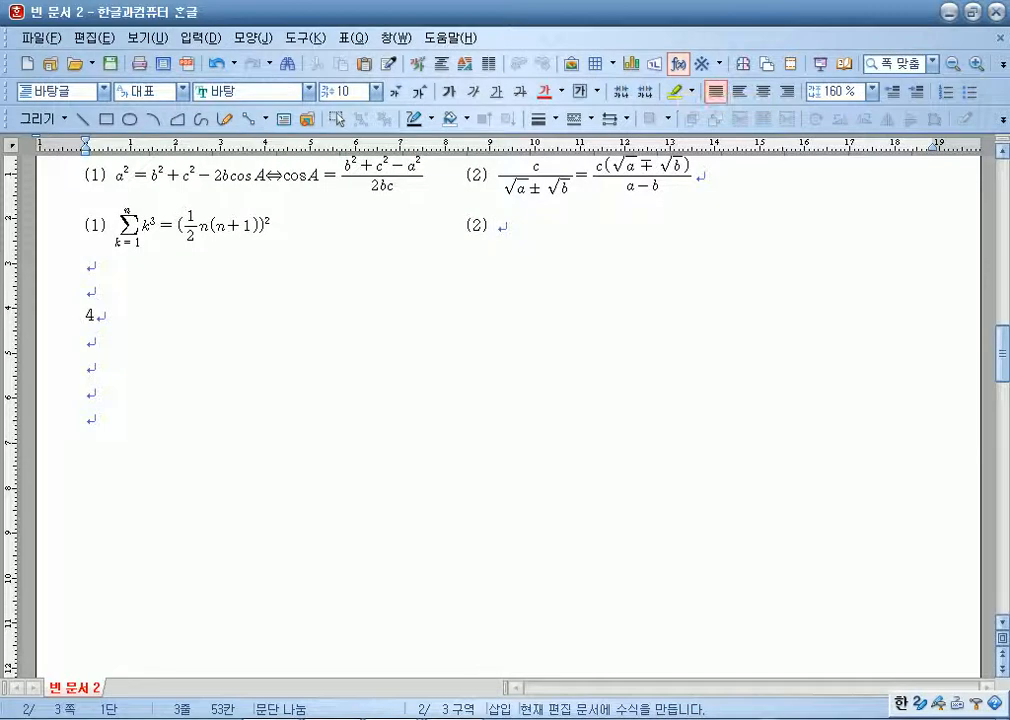
Start a new equation after the second line's (2) with AB under an overbar followed by an equals sign.
{"action": "left_click", "coordinate": [678, 64]}
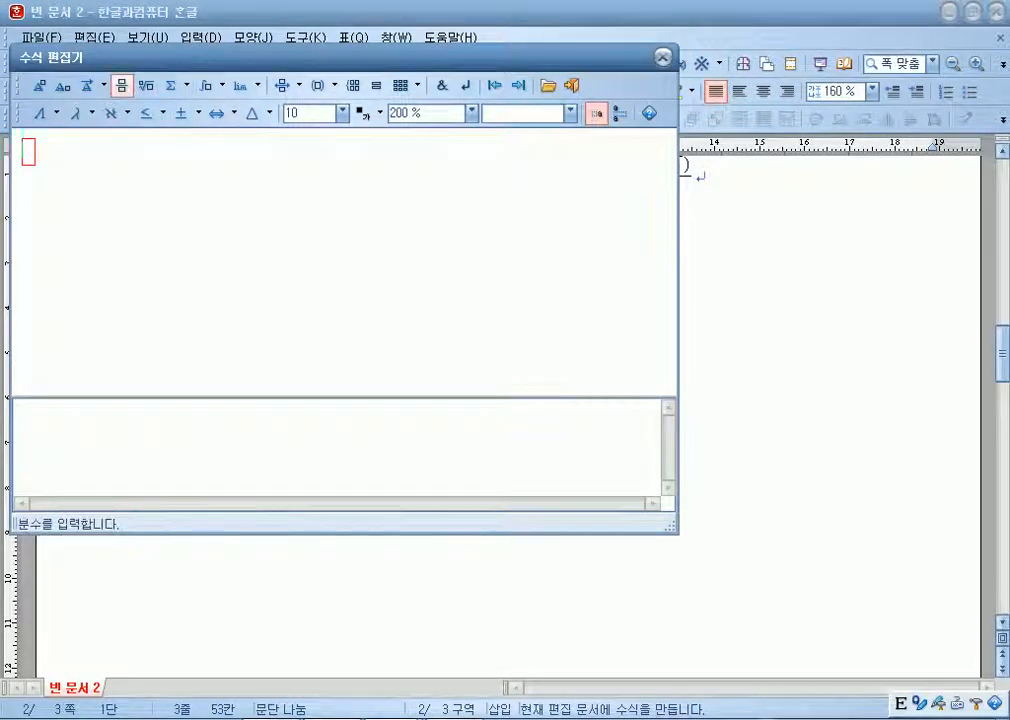
{"action": "left_click", "coordinate": [103, 85]}
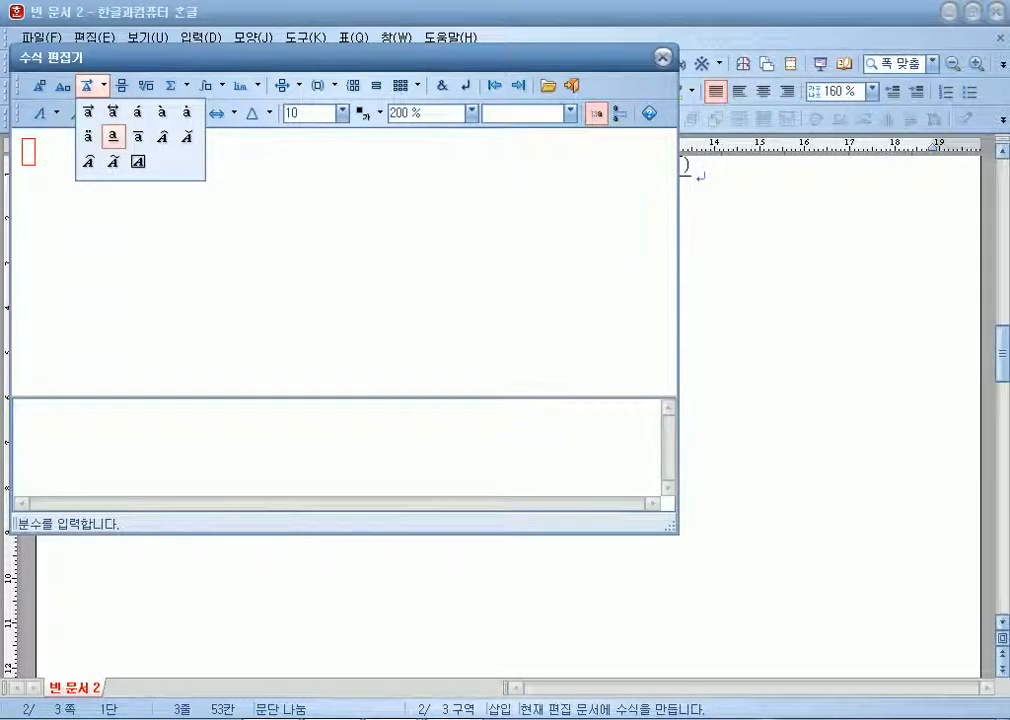
{"action": "left_click", "coordinate": [138, 136]}
{"action": "type", "text": "AB}"}
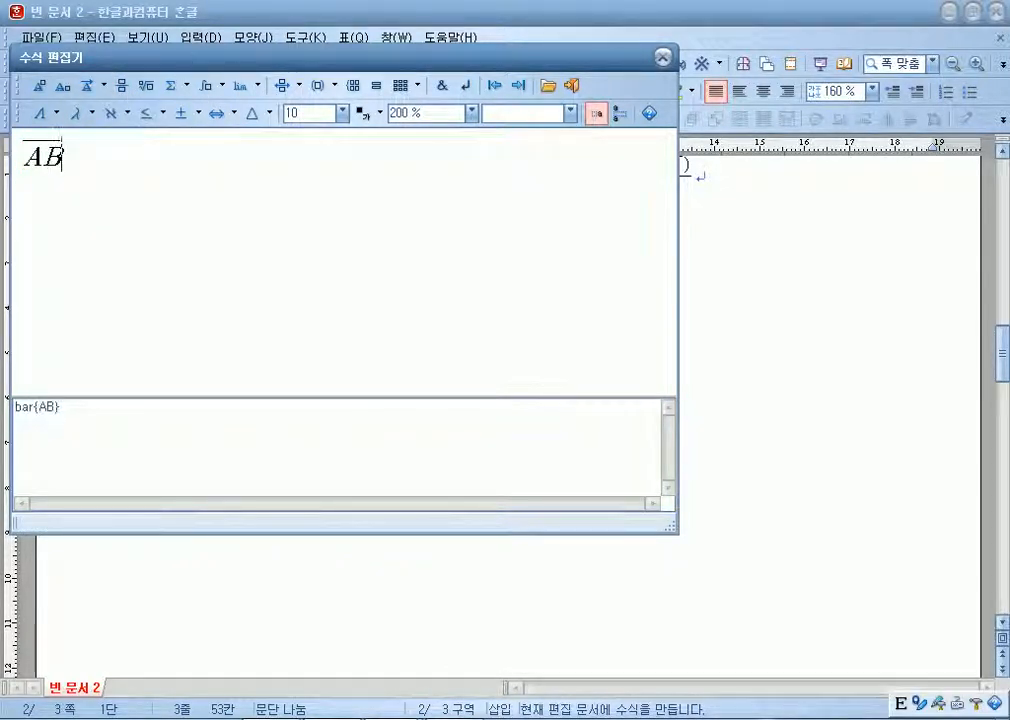
{"action": "type", "text": " ="}
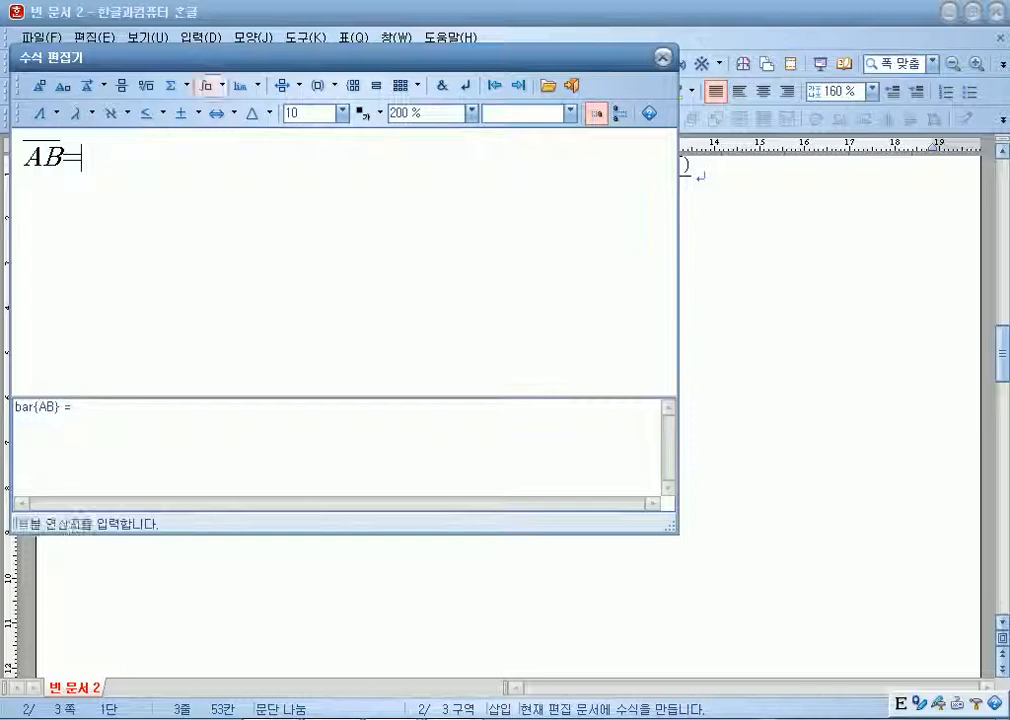
Add a square root containing (x-x)+(y-y) after the equals sign.
{"action": "left_click", "coordinate": [146, 85]}
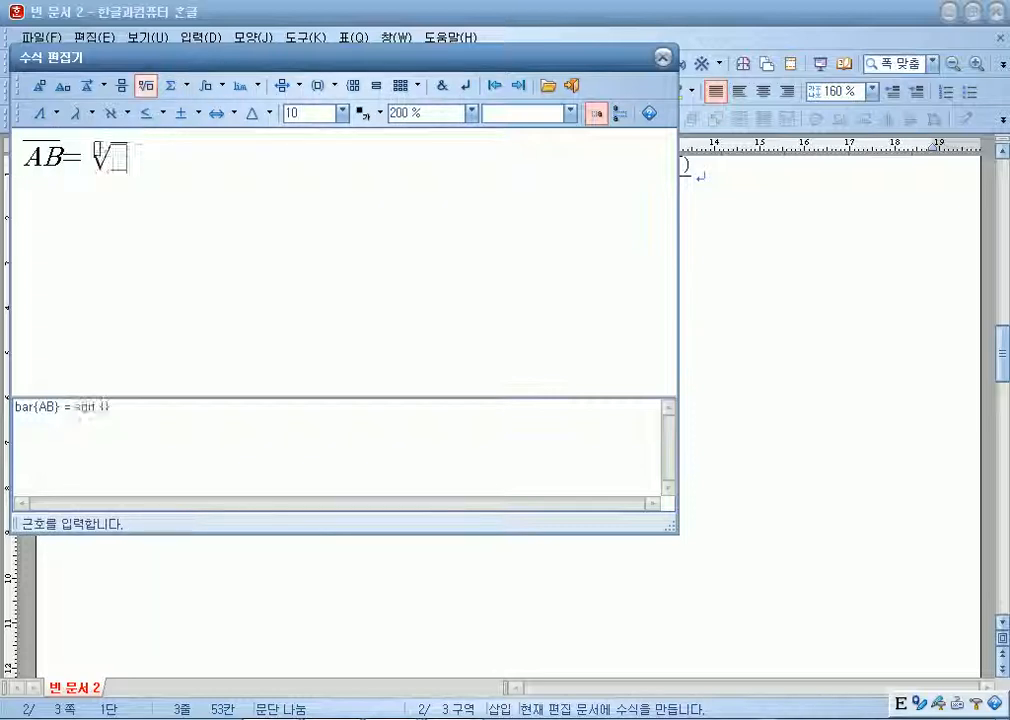
{"action": "type", "text": "(x-2)"}
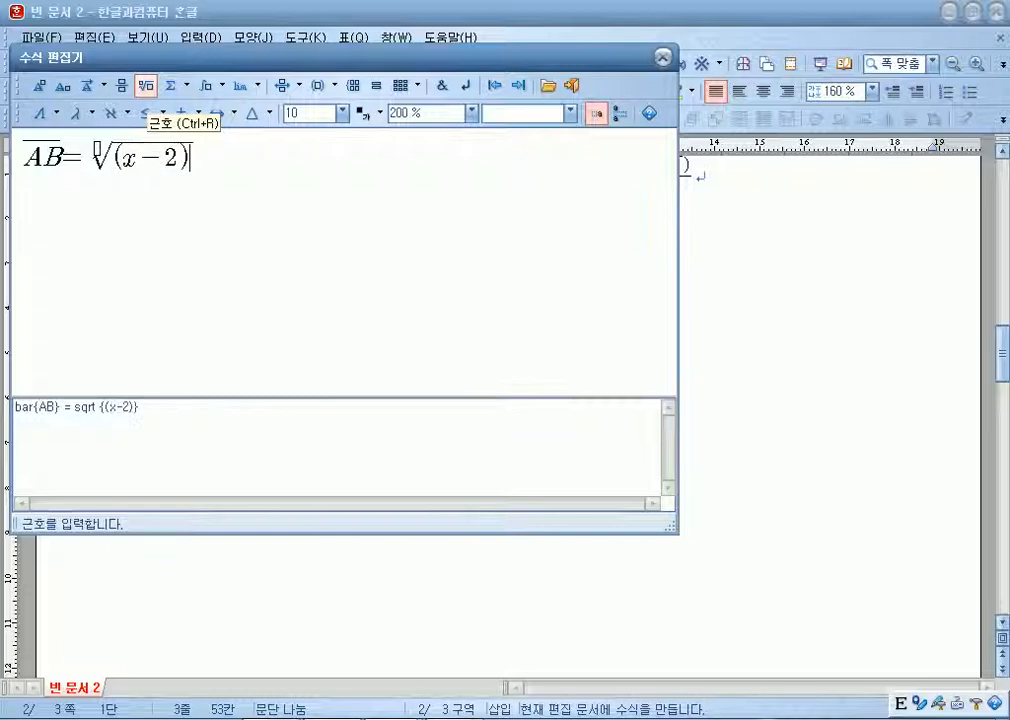
{"action": "key", "text": "BackSpace"}
{"action": "key", "text": "BackSpace"}
{"action": "type", "text": "x)+(y-y)"}
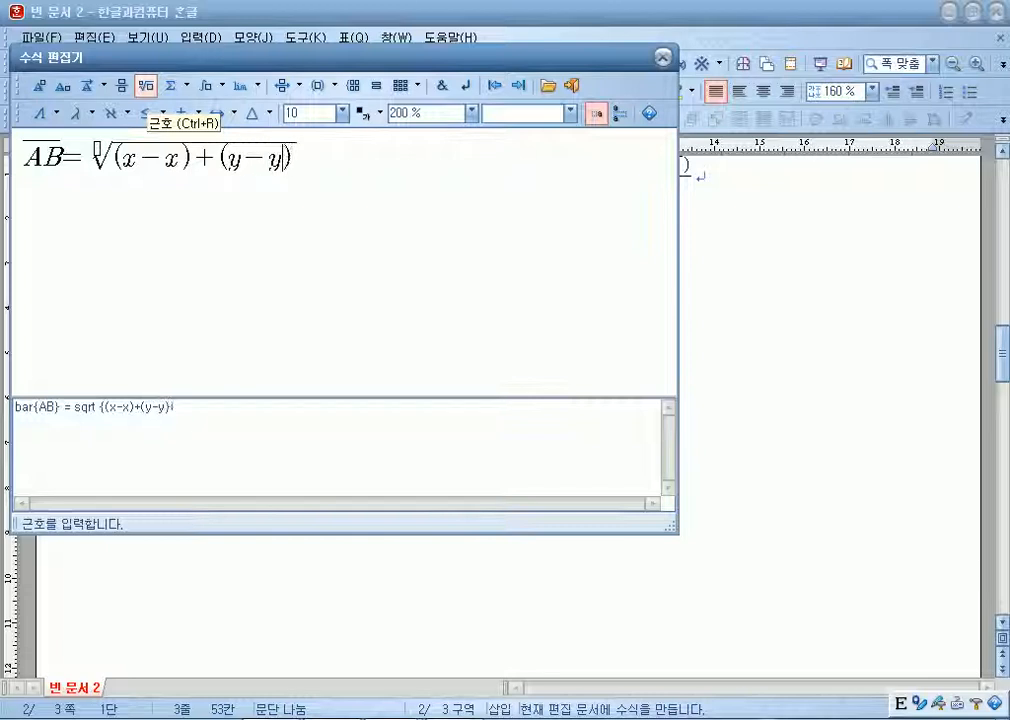
Give the two x terms under the root the subscripts 2 and 1.
{"action": "left_click", "coordinate": [141, 158]}
{"action": "left_click", "coordinate": [63, 87]}
{"action": "type", "text": "2"}
{"action": "key", "text": "Right"}
{"action": "key", "text": "Right"}
{"action": "key", "text": "Right"}
{"action": "left_click", "coordinate": [63, 87]}
{"action": "type", "text": "1"}
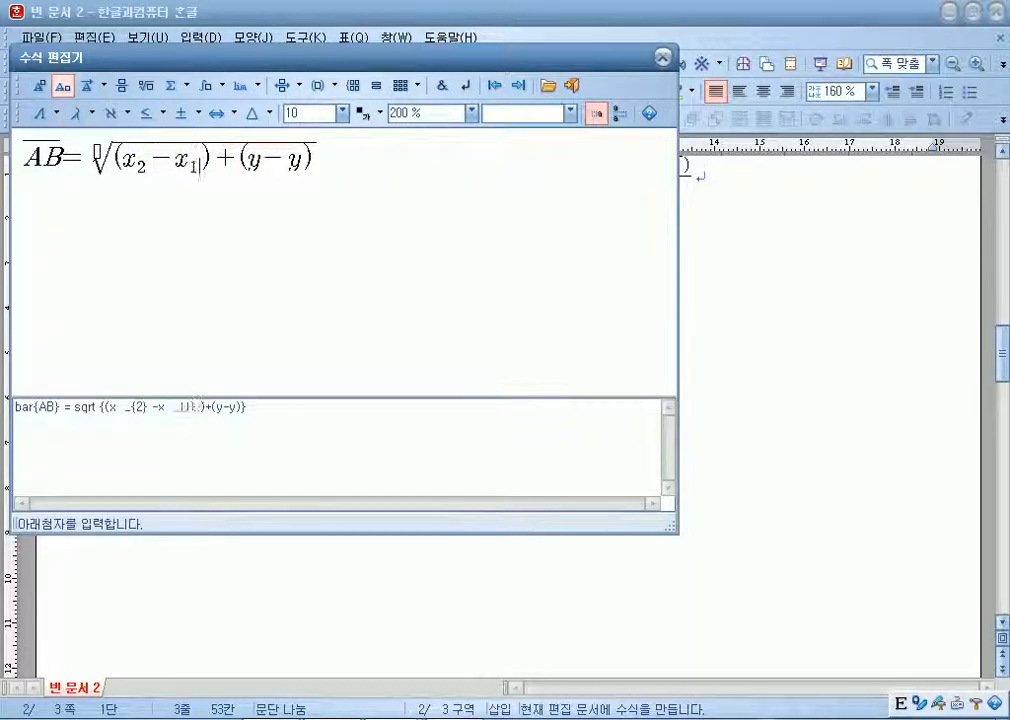
Raise the parenthesized x difference under the root to the power 2.
{"action": "key", "text": "Right"}
{"action": "key", "text": "Right"}
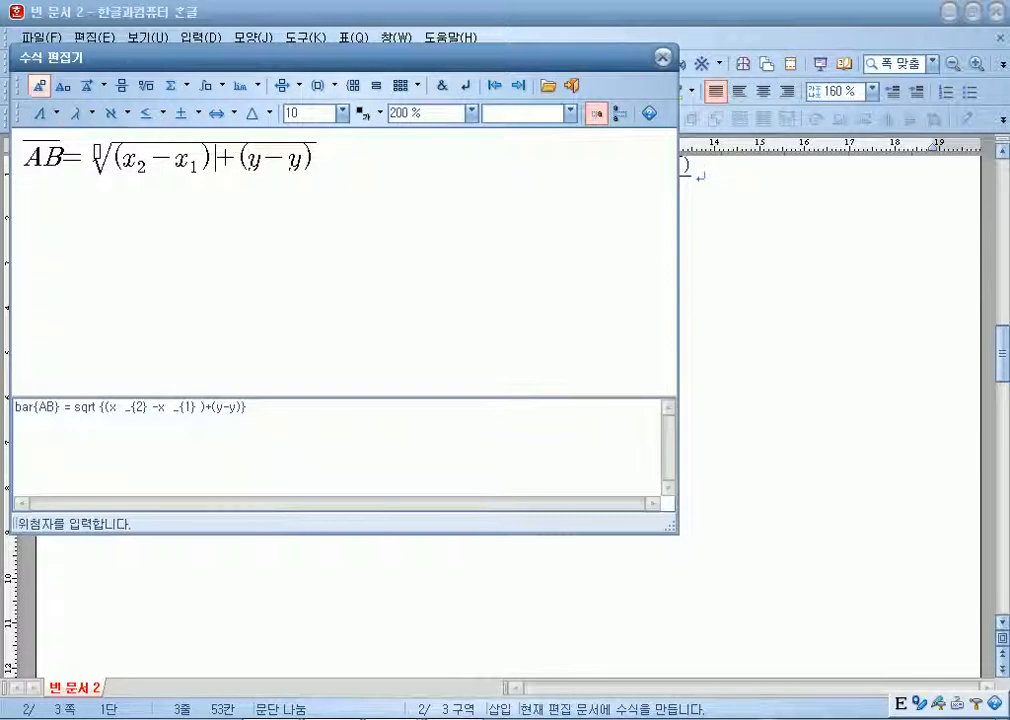
{"action": "left_click", "coordinate": [40, 86]}
{"action": "type", "text": "2"}
Give the two y terms under the root the subscripts 2 and 1.
{"action": "key", "text": "Right"}
{"action": "key", "text": "Right"}
{"action": "key", "text": "Right"}
{"action": "key", "text": "Right"}
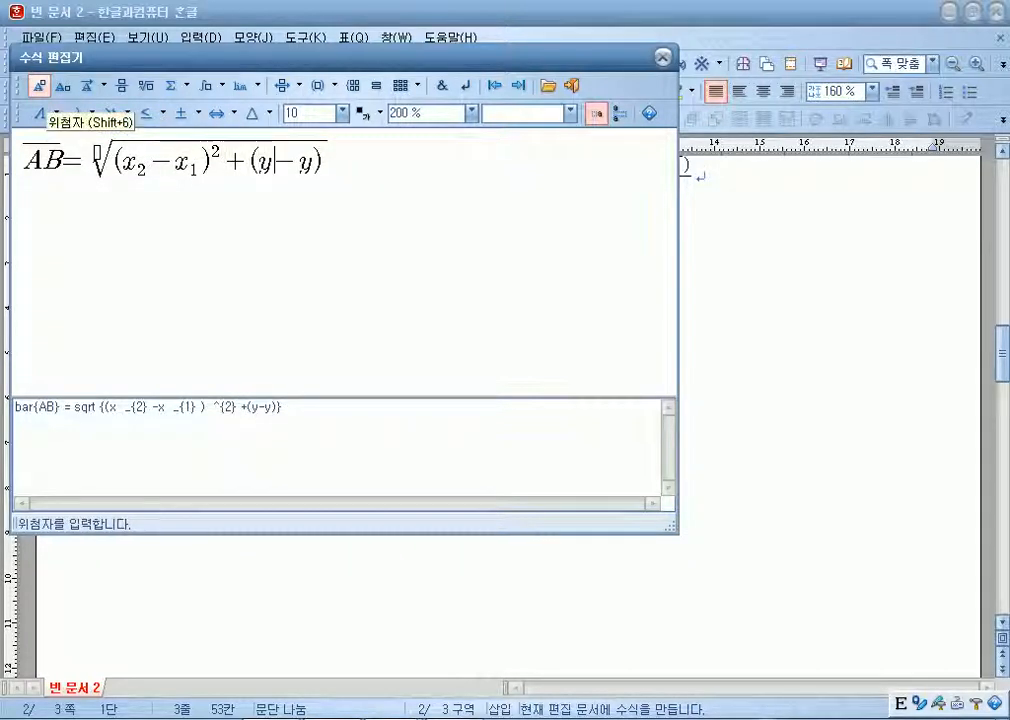
{"action": "left_click", "coordinate": [62, 86]}
{"action": "type", "text": "2"}
{"action": "key", "text": "Right"}
{"action": "key", "text": "Right"}
{"action": "type", "text": "1"}
{"action": "key", "text": "BackSpace"}
{"action": "left_click", "coordinate": [62, 86]}
{"action": "type", "text": "1"}
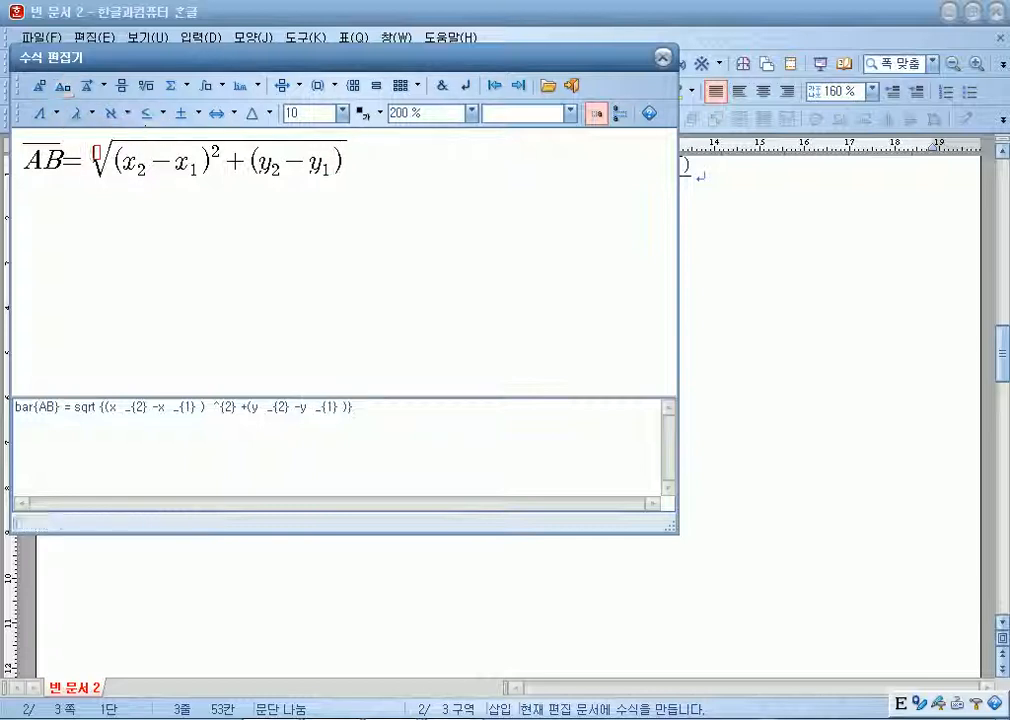
Raise the parenthesized y difference to the power 2 and insert the AB equation into the document.
{"action": "left_click", "coordinate": [41, 85]}
{"action": "type", "text": "2"}
{"action": "key", "text": "shift+Escape"}
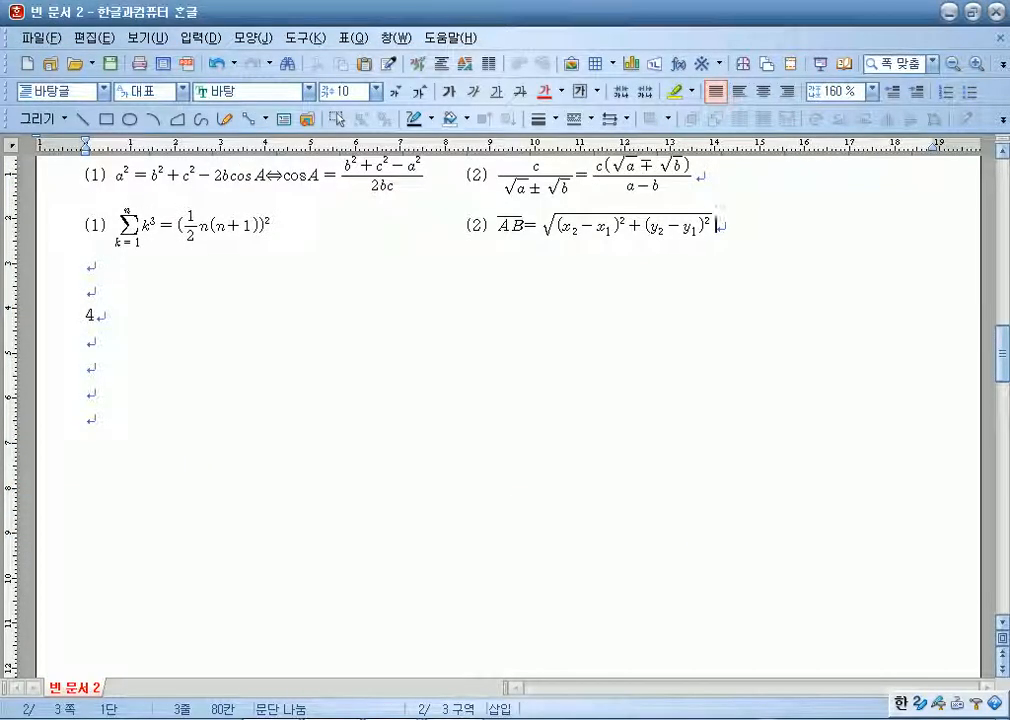
Add the label (1) on the line below the summation equation and open another new equation.
{"action": "key", "text": "Down"}
{"action": "type", "text": "(1)"}
{"action": "key", "text": "ctrl+n"}
{"action": "key", "text": "m"}
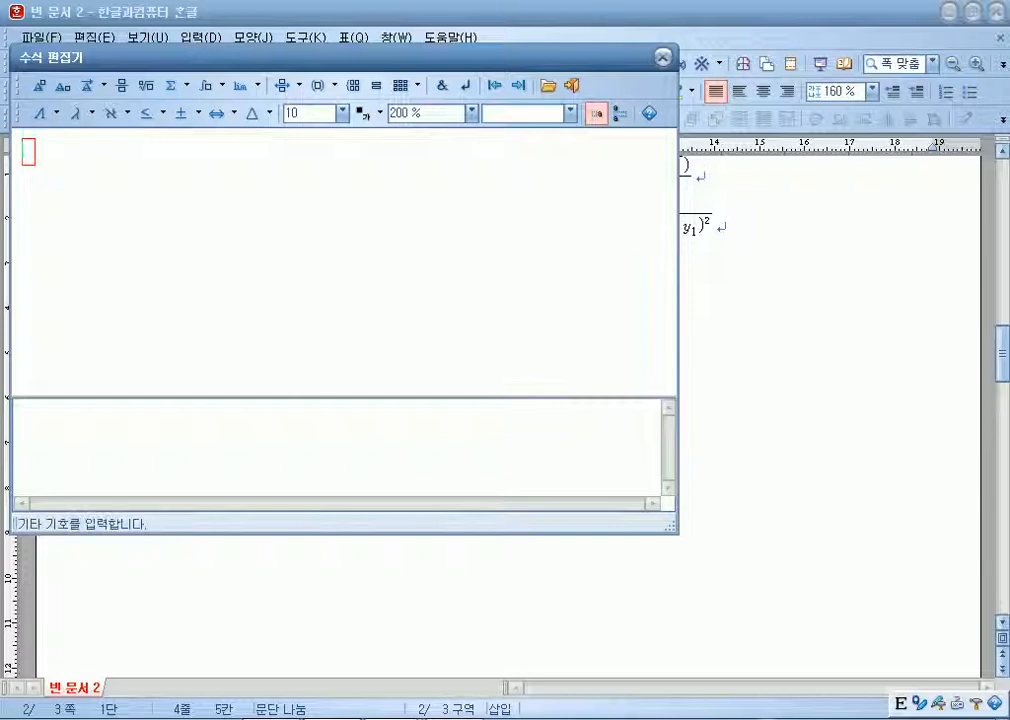
Enter a fraction with numerator x and denominator √a − √b in the new equation.
{"action": "left_click", "coordinate": [121, 85]}
{"action": "type", "text": "x} over {}"}
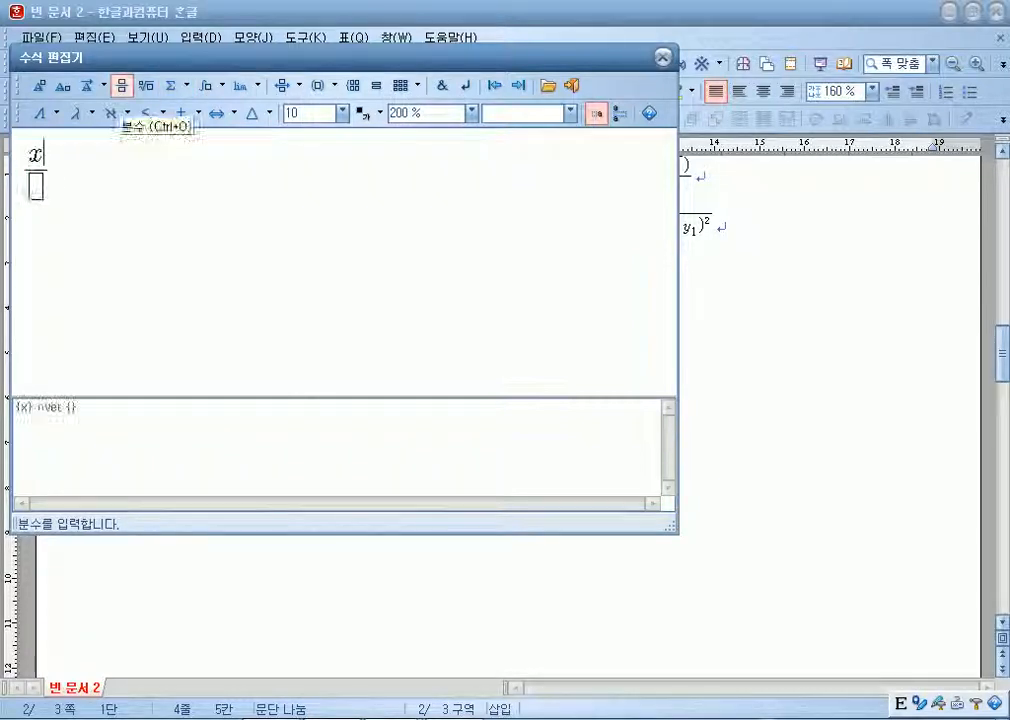
{"action": "key", "text": "Tab"}
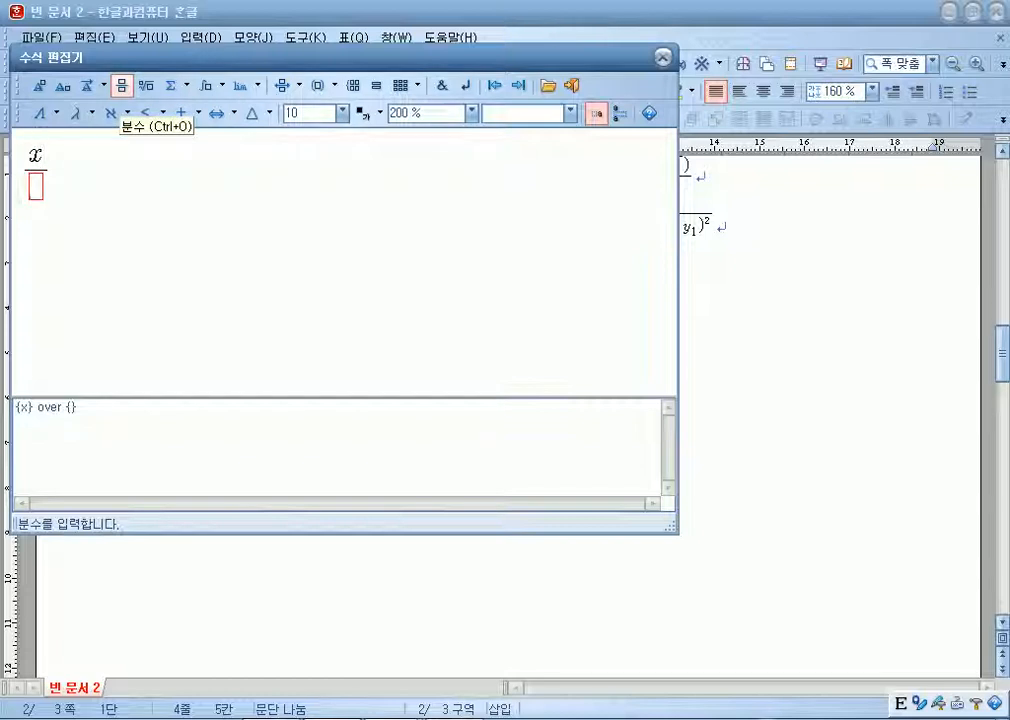
{"action": "left_click", "coordinate": [146, 85]}
{"action": "type", "text": "a"}
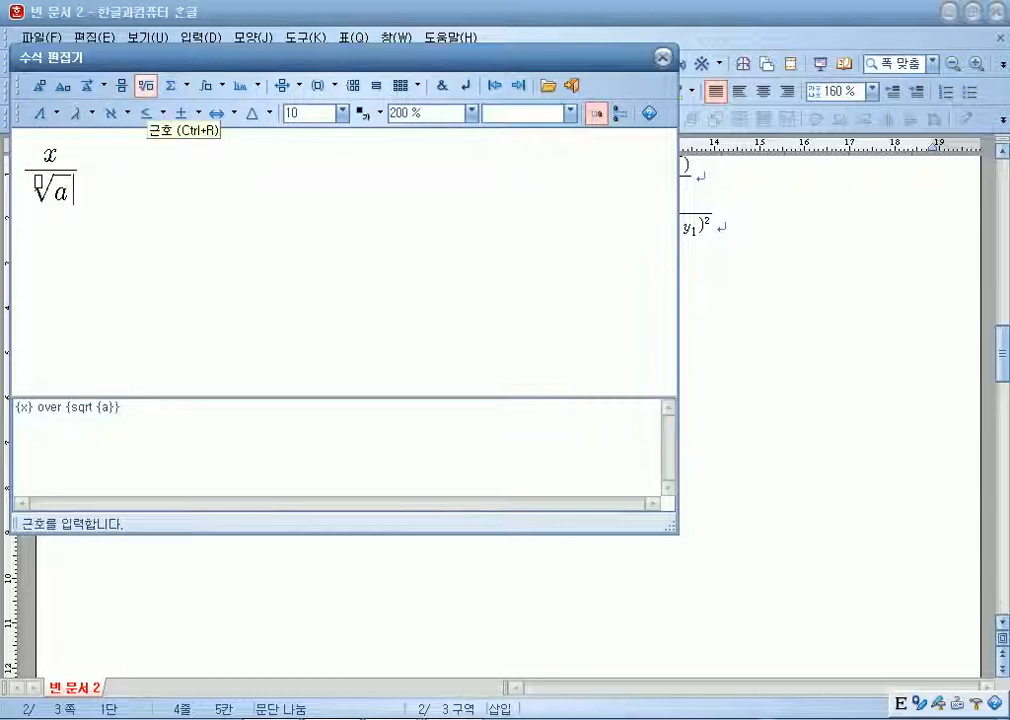
{"action": "key", "text": "Tab"}
{"action": "type", "text": "-"}
{"action": "left_click", "coordinate": [146, 86]}
{"action": "type", "text": "b"}
{"action": "key", "text": "Tab"}
{"action": "key", "text": "Tab"}
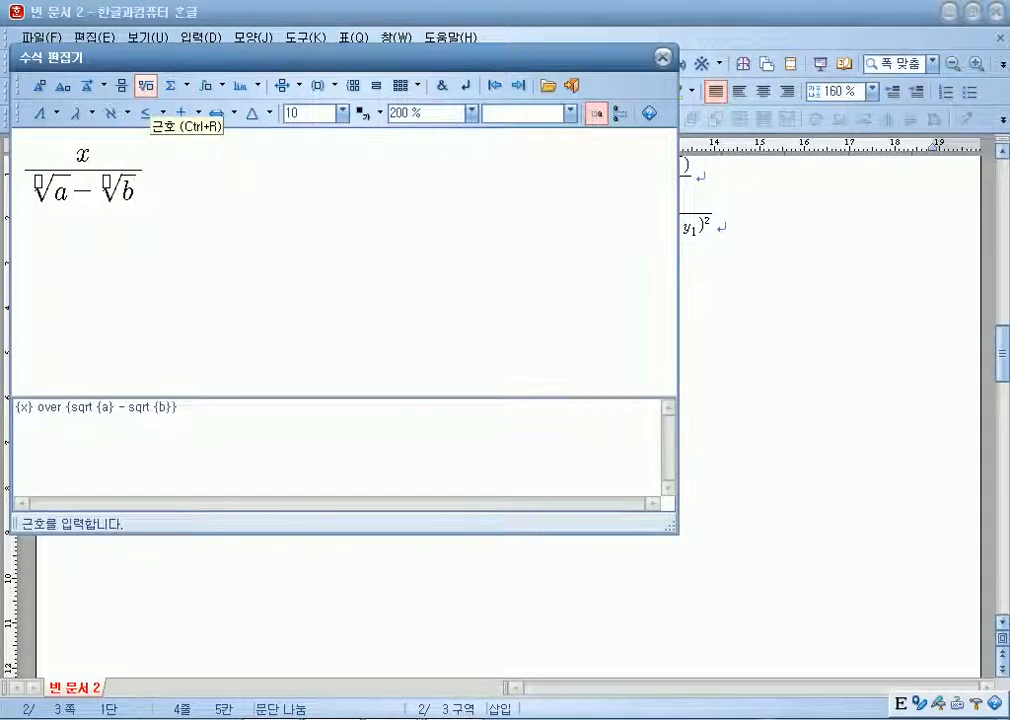
Add an equals sign and start a second fraction whose numerator is x times the opening parenthesis with √a + √b.
{"action": "type", "text": "="}
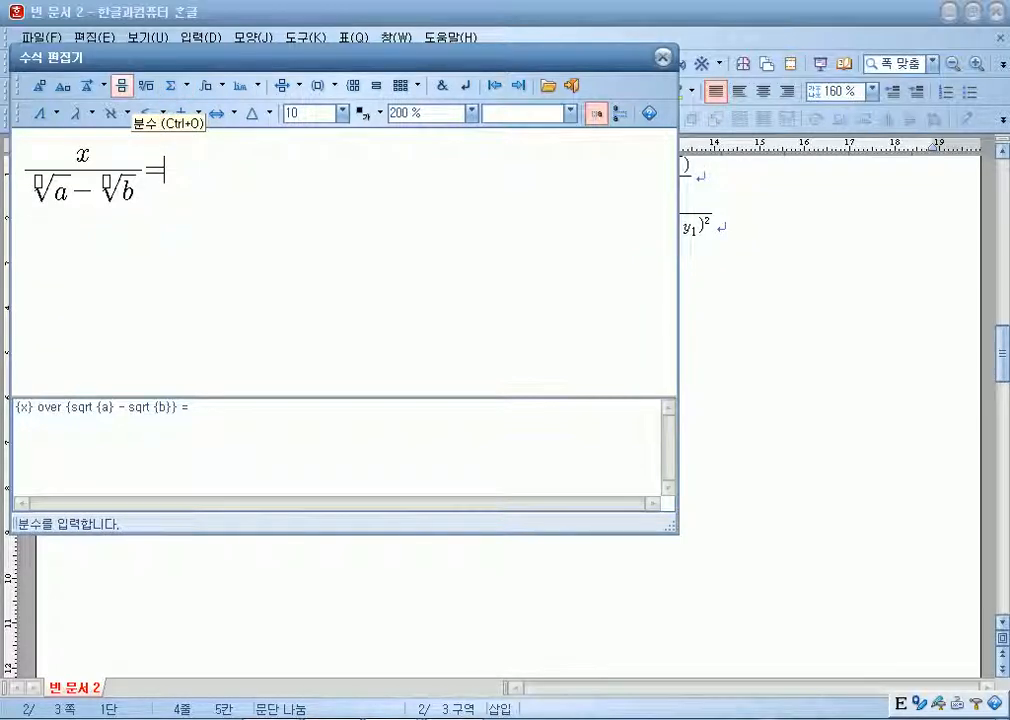
{"action": "left_click", "coordinate": [121, 86]}
{"action": "type", "text": "x( over {"}
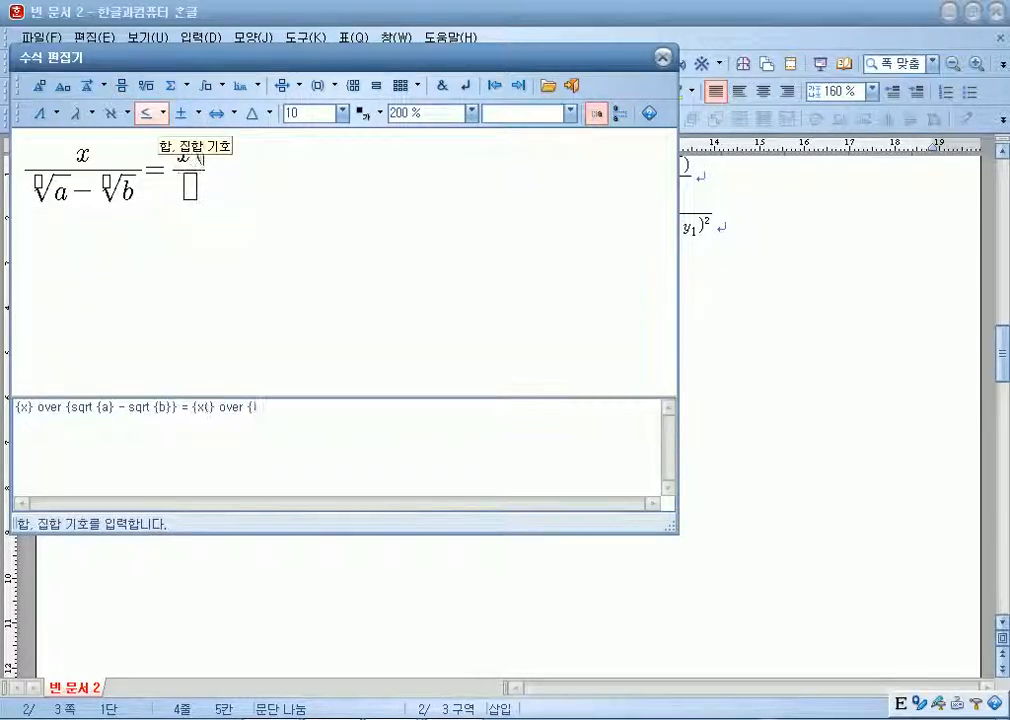
{"action": "left_click", "coordinate": [146, 86]}
{"action": "type", "text": "a"}
{"action": "key", "text": "Right"}
{"action": "type", "text": "+"}
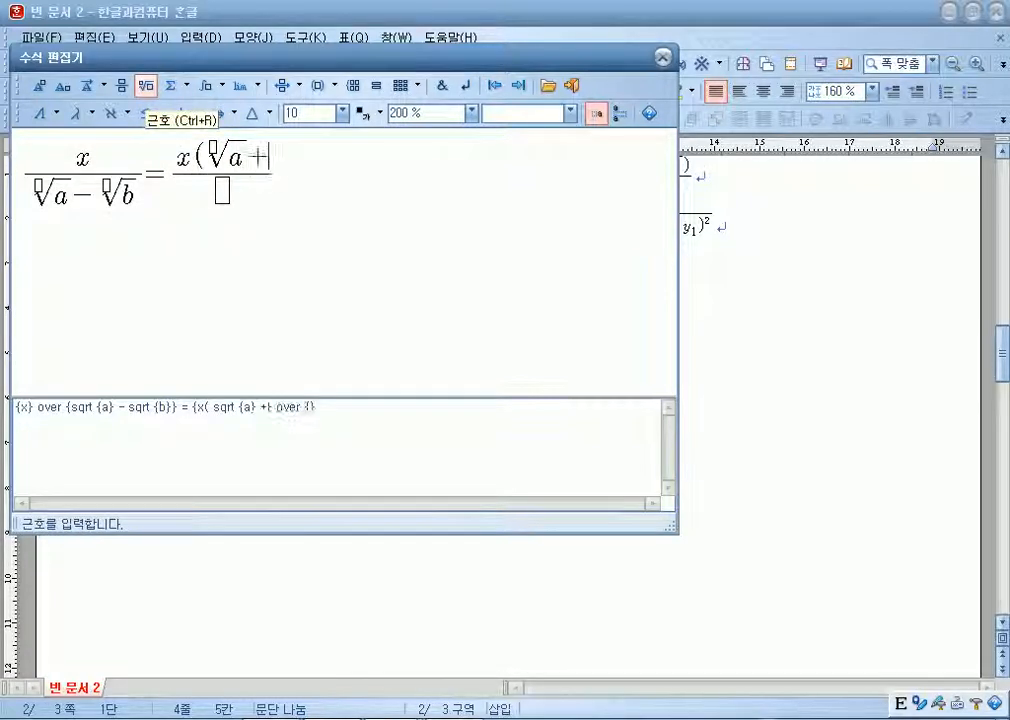
{"action": "left_click", "coordinate": [146, 86]}
{"action": "type", "text": "b"}
{"action": "key", "text": "Right"}
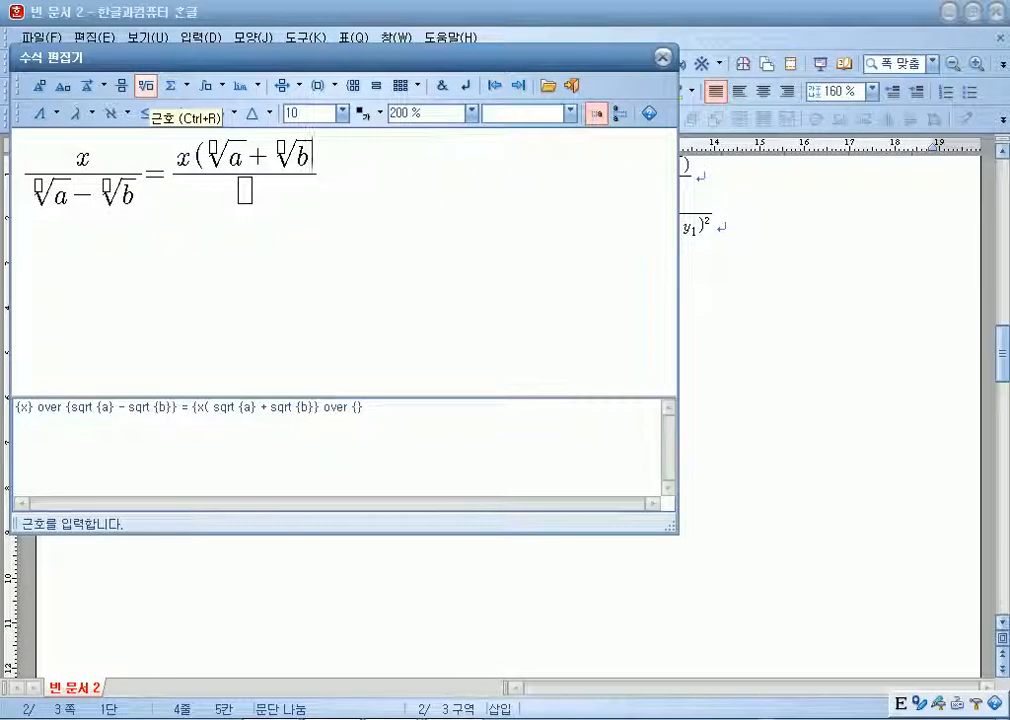
Close the numerator's parenthesis, set the denominator to a−b, insert the equation into the document and add the label (2) in the aligned second column.
{"action": "type", "text": ")/(a-b"}
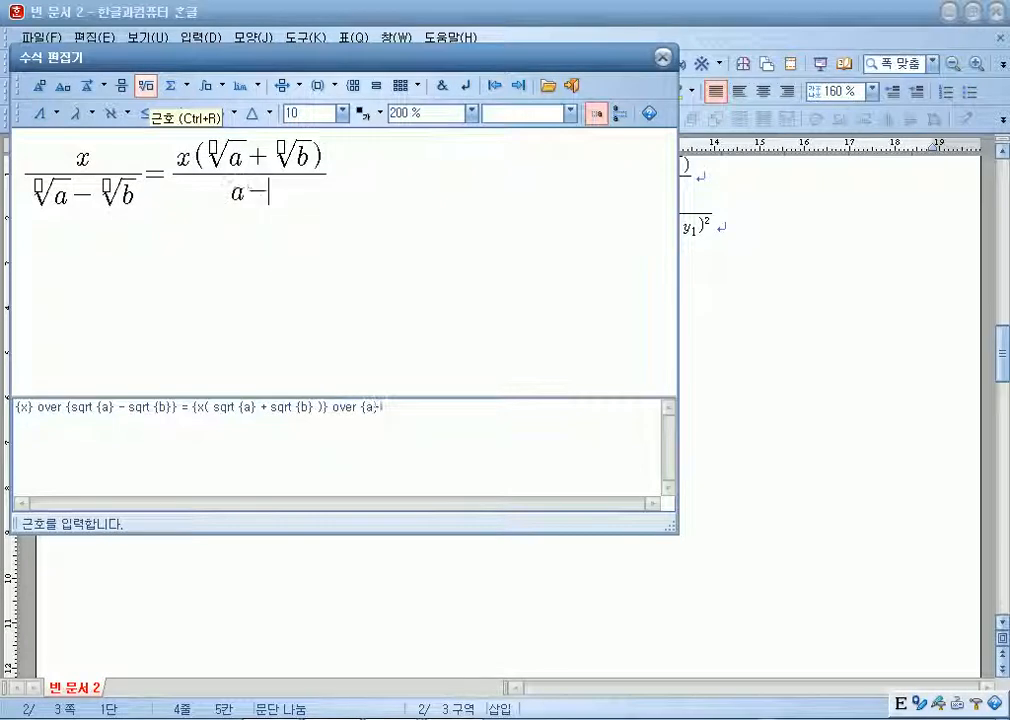
{"action": "key", "text": "shift+Escape"}
{"action": "key", "text": "Tab"}
{"action": "key", "text": "Tab"}
{"action": "type", "text": "(2)"}
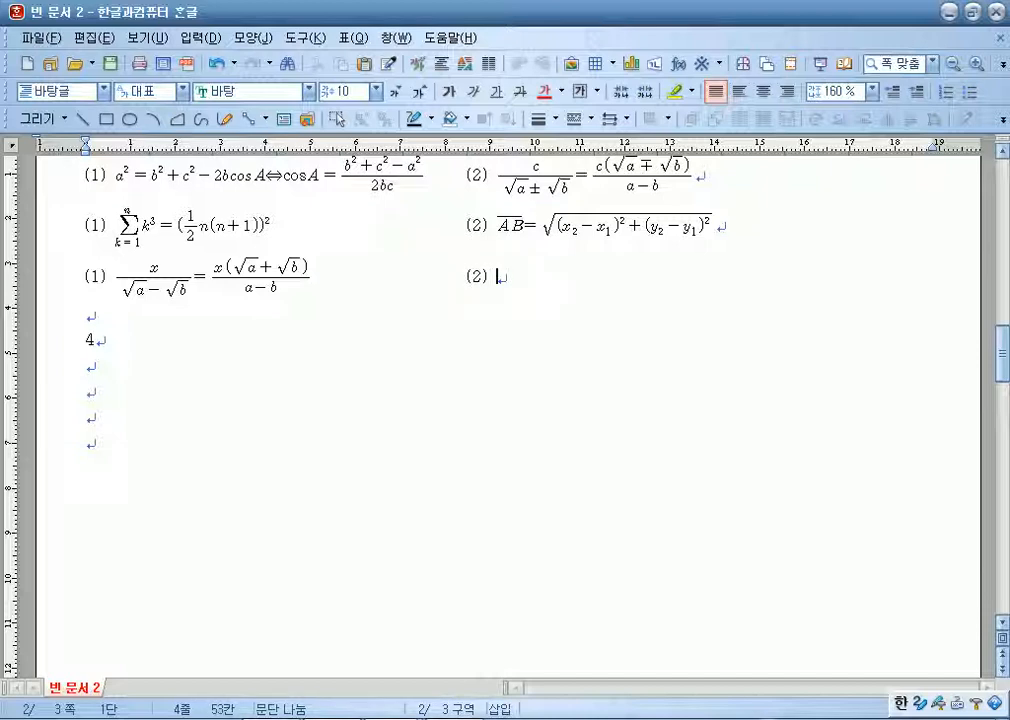
Open a new equation after the label (2) and enter a fraction of k over AB.
{"action": "key", "text": "ctrl+n"}
{"action": "key", "text": "m"}
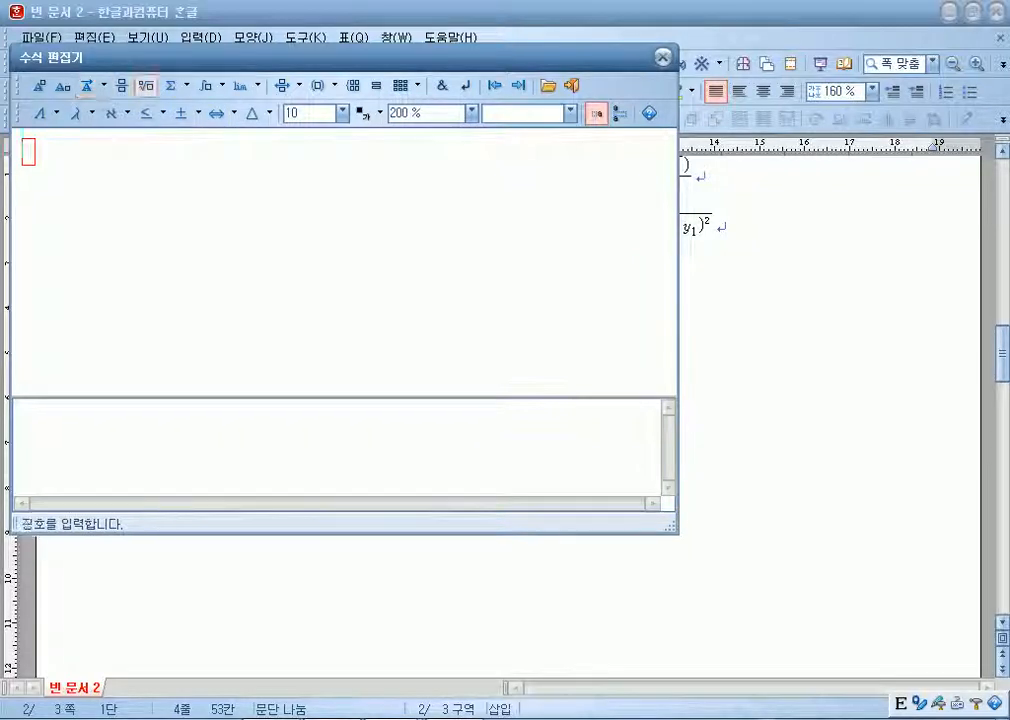
{"action": "left_click", "coordinate": [120, 85]}
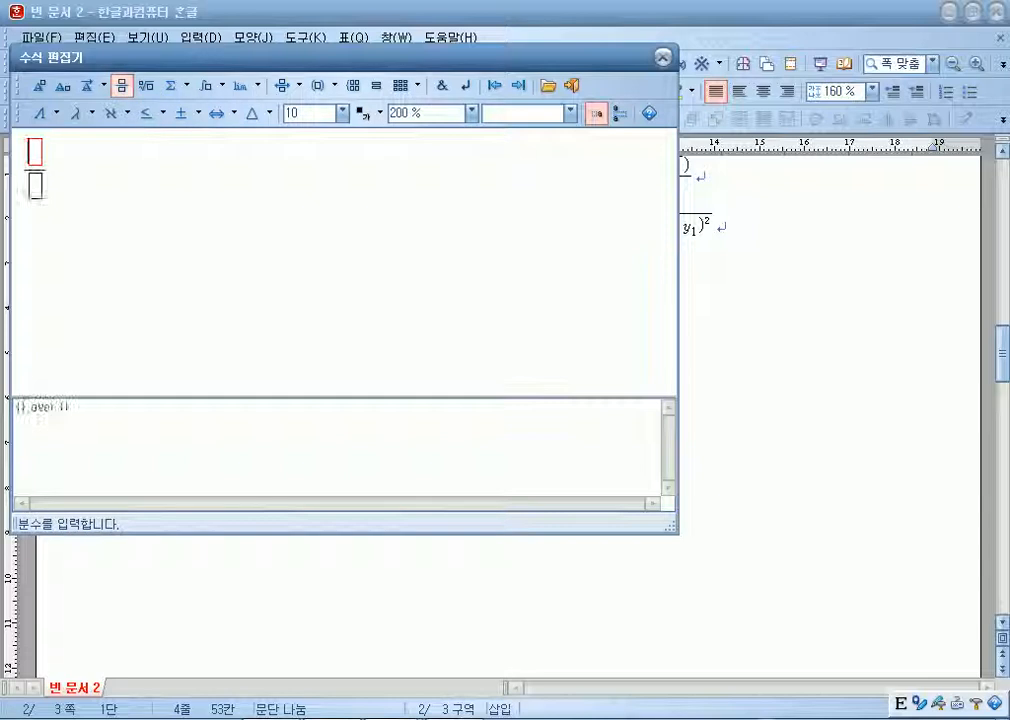
{"action": "type", "text": "k"}
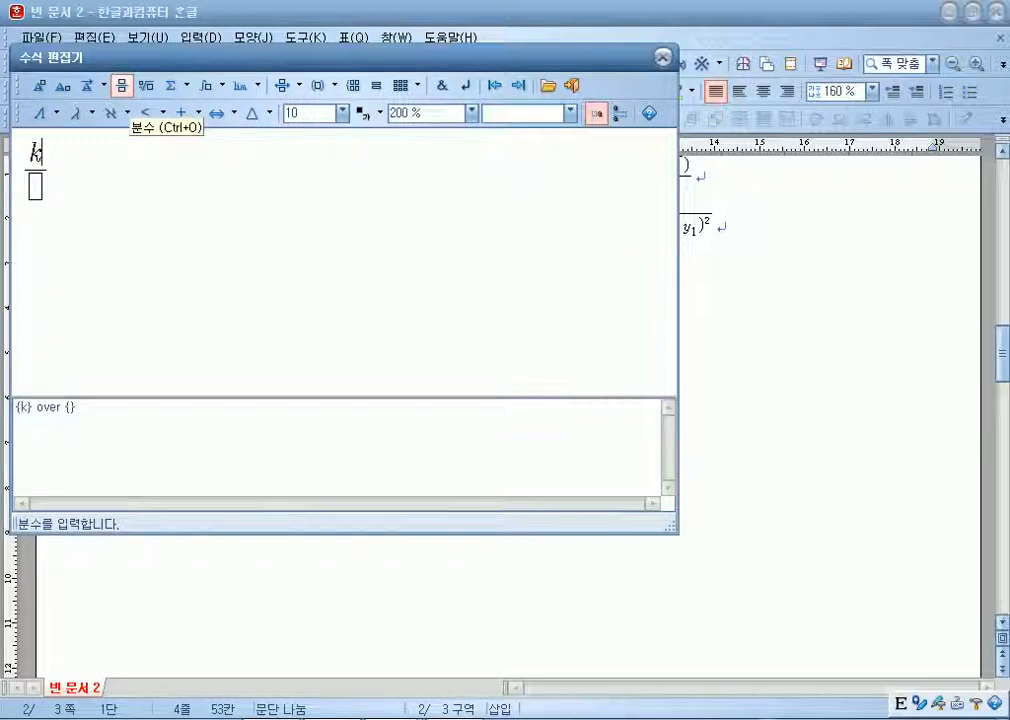
{"action": "key", "text": "Tab"}
{"action": "type", "text": "a"}
{"action": "key", "text": "BackSpace"}
{"action": "type", "text": "AB"}
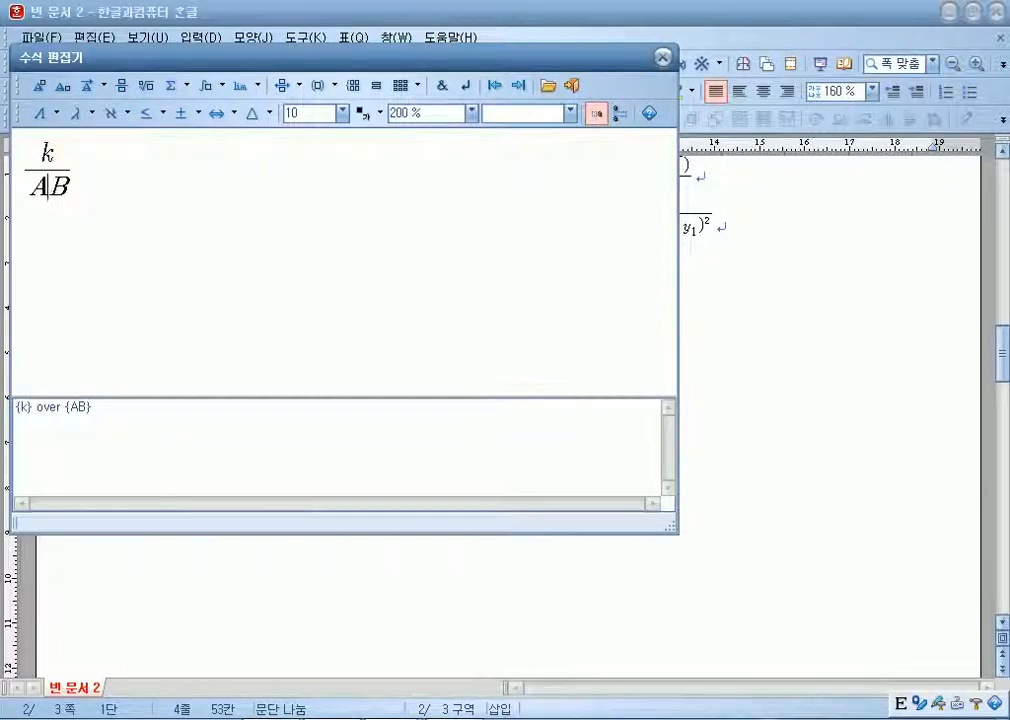
Look through the equation editor's symbol palettes for a symbol to place between A and B.
{"action": "left_click", "coordinate": [268, 113]}
{"action": "left_click", "coordinate": [268, 113]}
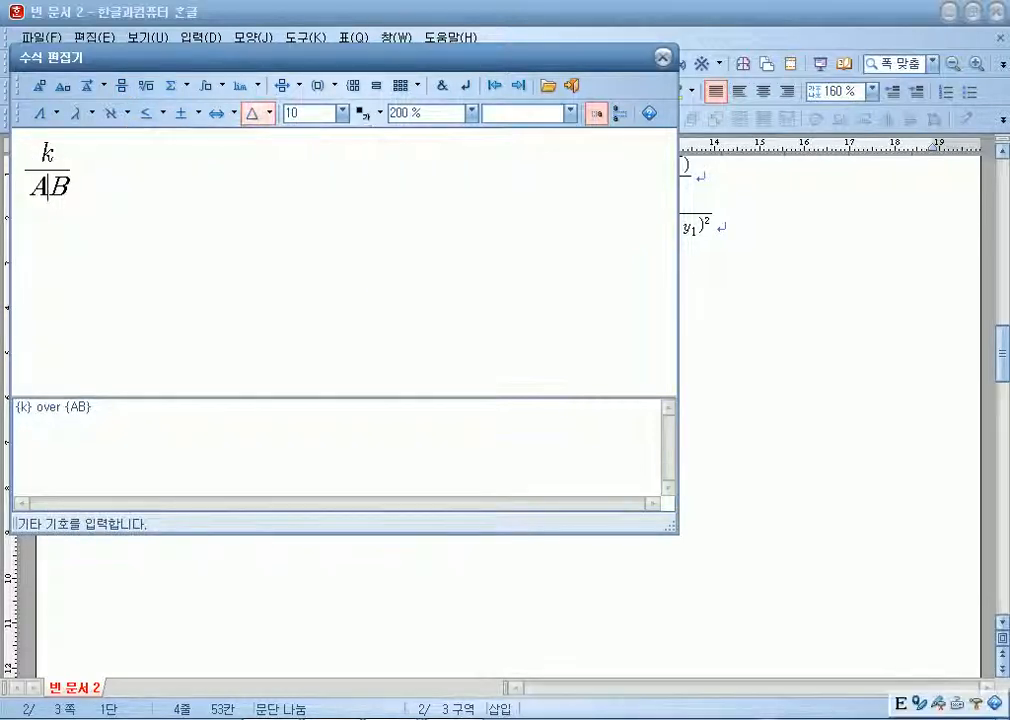
{"action": "left_click", "coordinate": [234, 113]}
{"action": "left_click", "coordinate": [234, 113]}
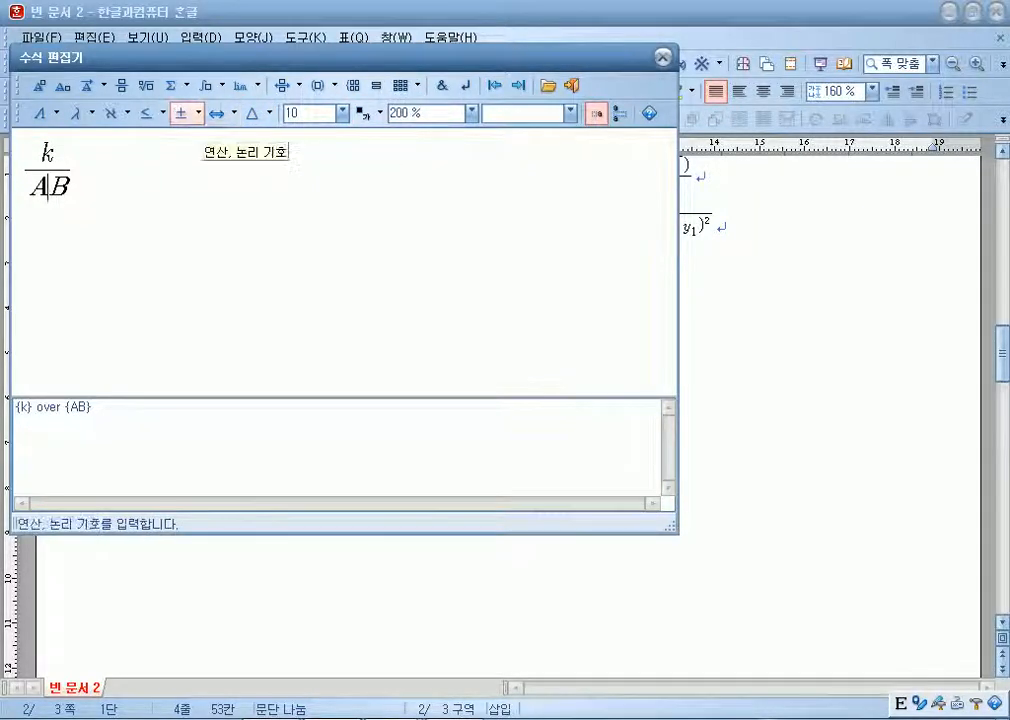
{"action": "left_click", "coordinate": [181, 113]}
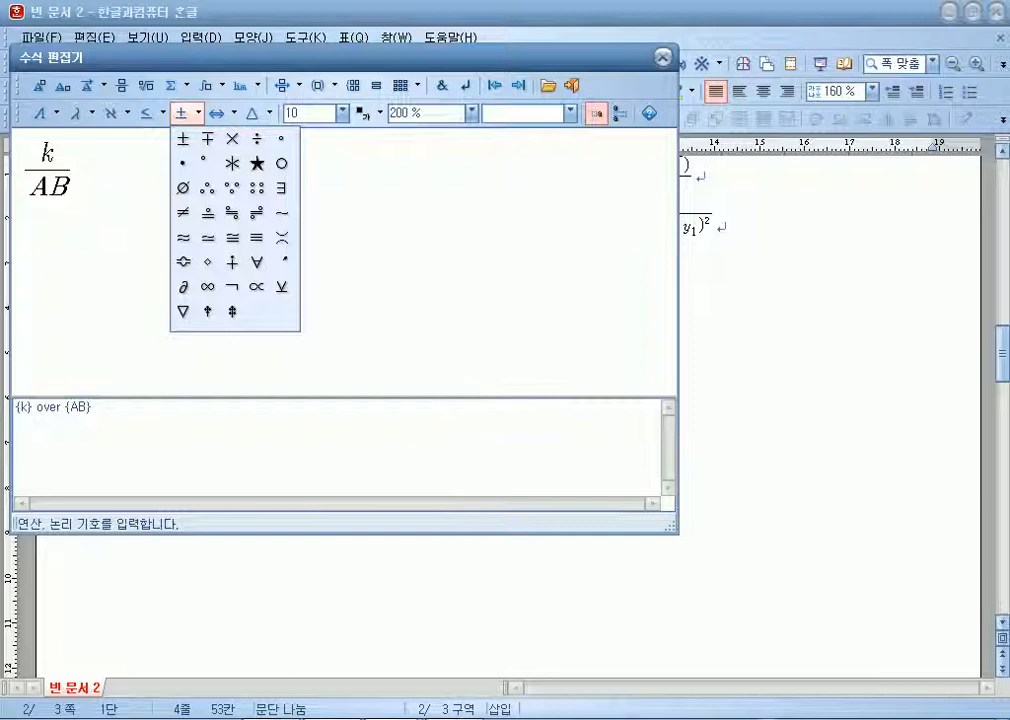
{"action": "left_click", "coordinate": [184, 113]}
{"action": "left_click", "coordinate": [149, 113]}
{"action": "left_click", "coordinate": [149, 113]}
{"action": "left_click", "coordinate": [111, 113]}
{"action": "left_click", "coordinate": [111, 113]}
{"action": "left_click", "coordinate": [75, 113]}
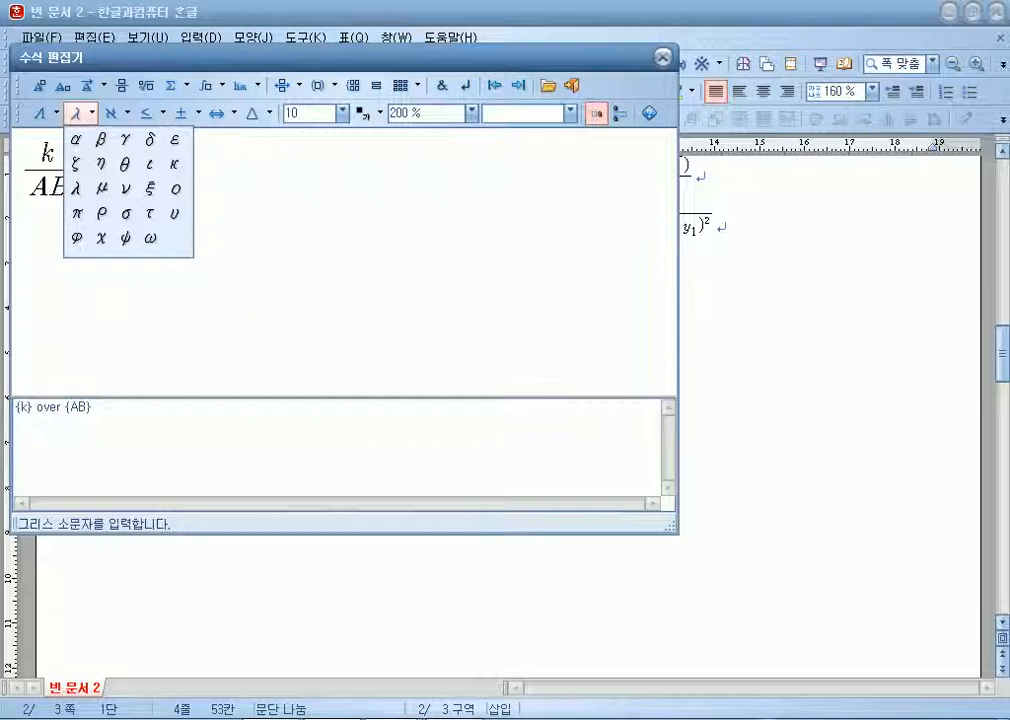
{"action": "left_click", "coordinate": [75, 113]}
{"action": "left_click", "coordinate": [441, 85]}
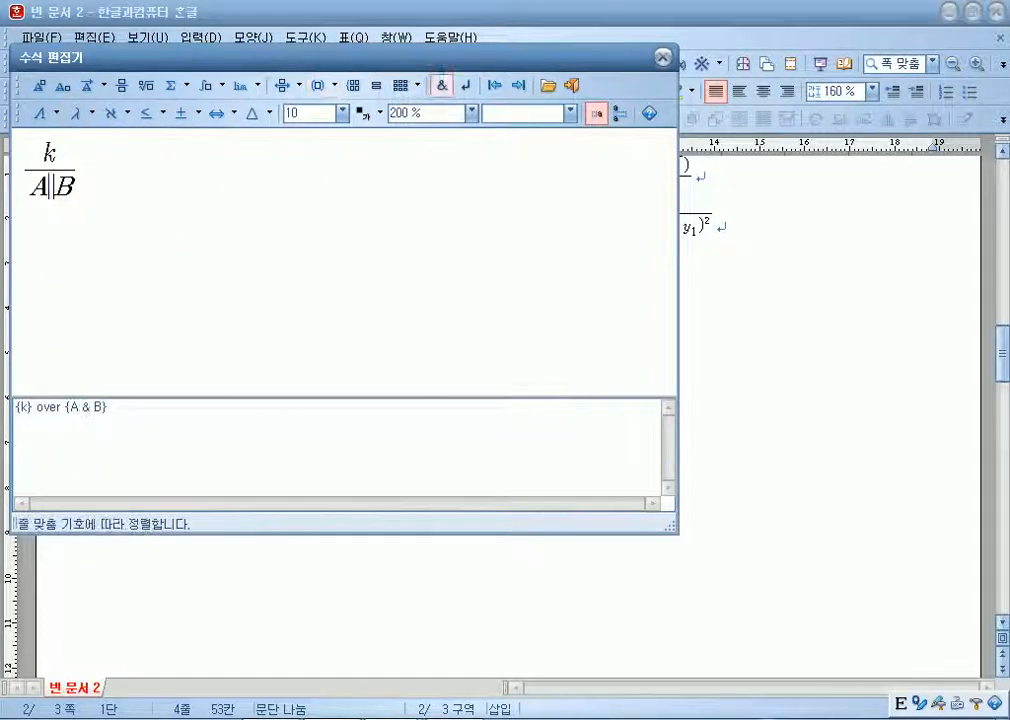
{"action": "key", "text": "BackSpace"}
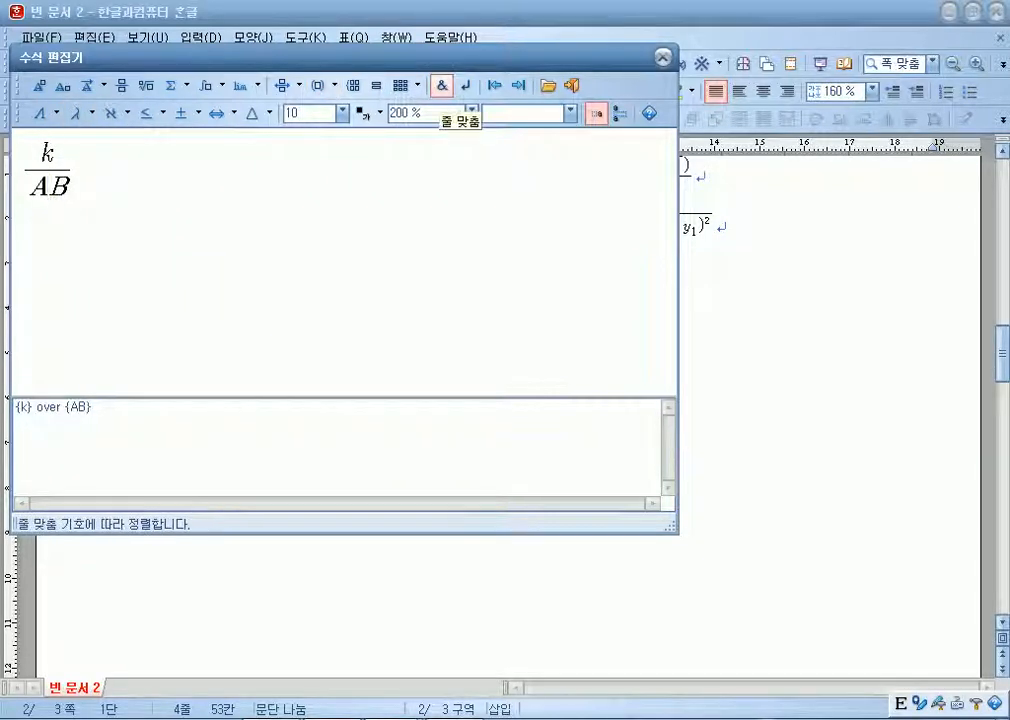
{"action": "left_click", "coordinate": [42, 113]}
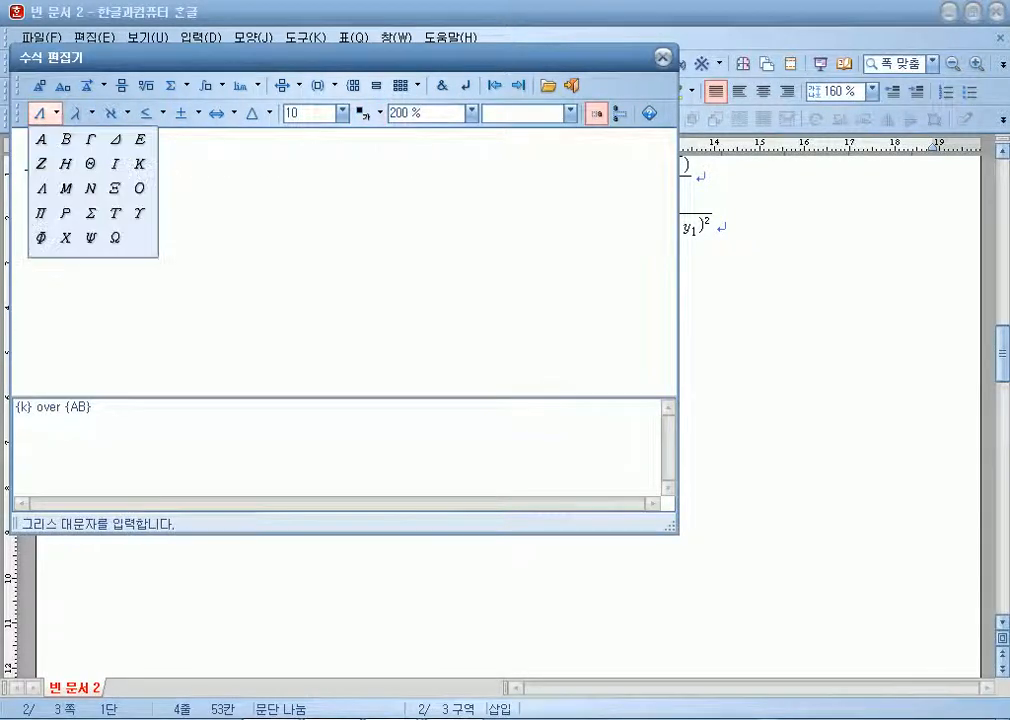
{"action": "left_click", "coordinate": [42, 113]}
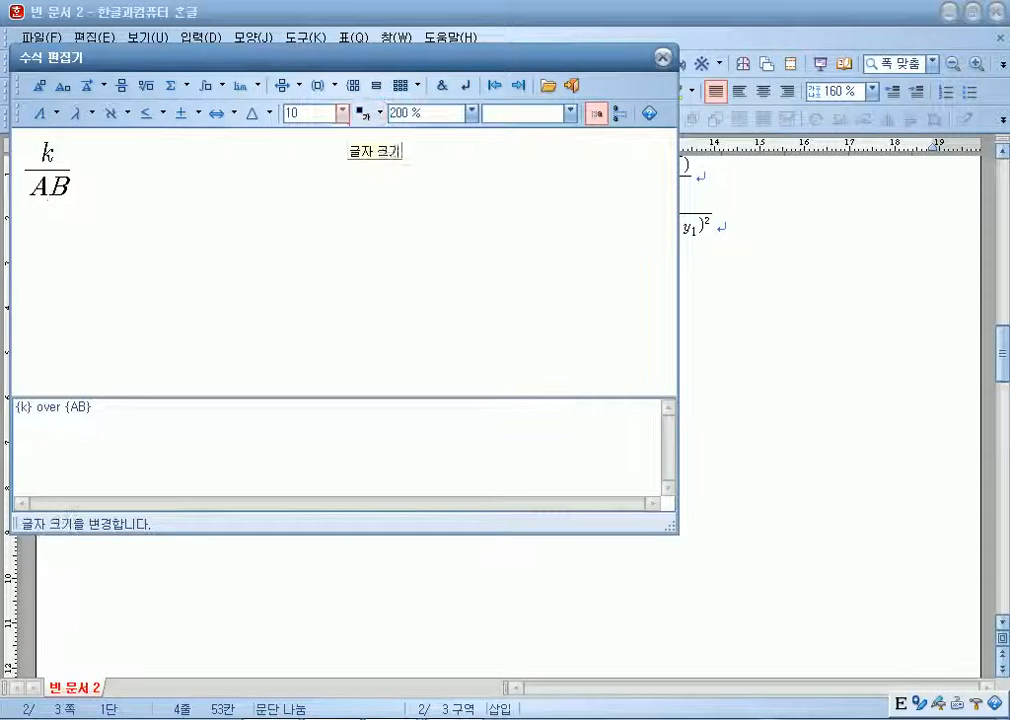
{"action": "left_click", "coordinate": [343, 114]}
{"action": "left_click", "coordinate": [258, 113]}
{"action": "left_click", "coordinate": [258, 113]}
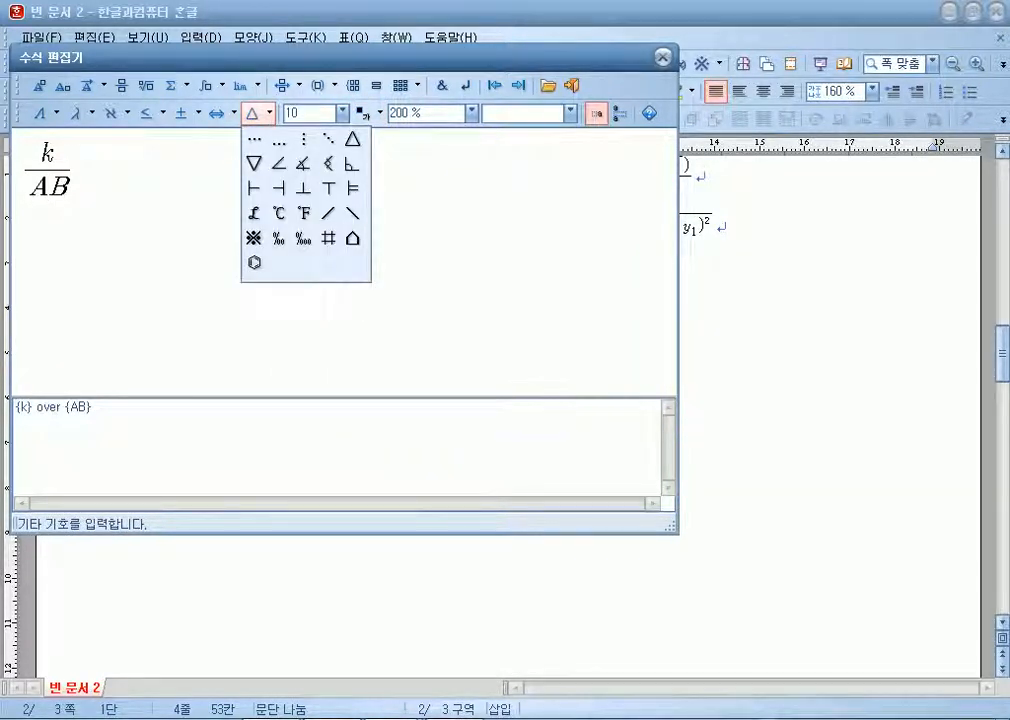
{"action": "left_click", "coordinate": [254, 114]}
Try the Korean letter ㅁ as a way to a special character between A and B, and delete it from the denominator.
{"action": "type", "text": "a"}
{"action": "key", "text": "BackSpace"}
{"action": "key", "text": "Hangul"}
{"action": "type", "text": "ㅁ"}
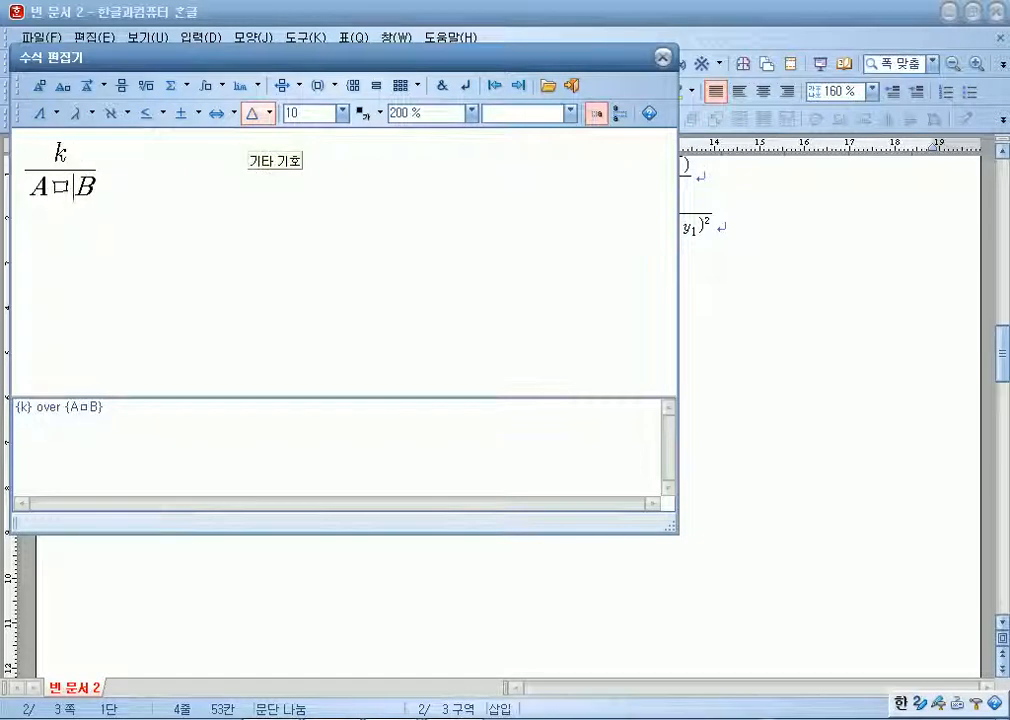
{"action": "key", "text": "Escape"}
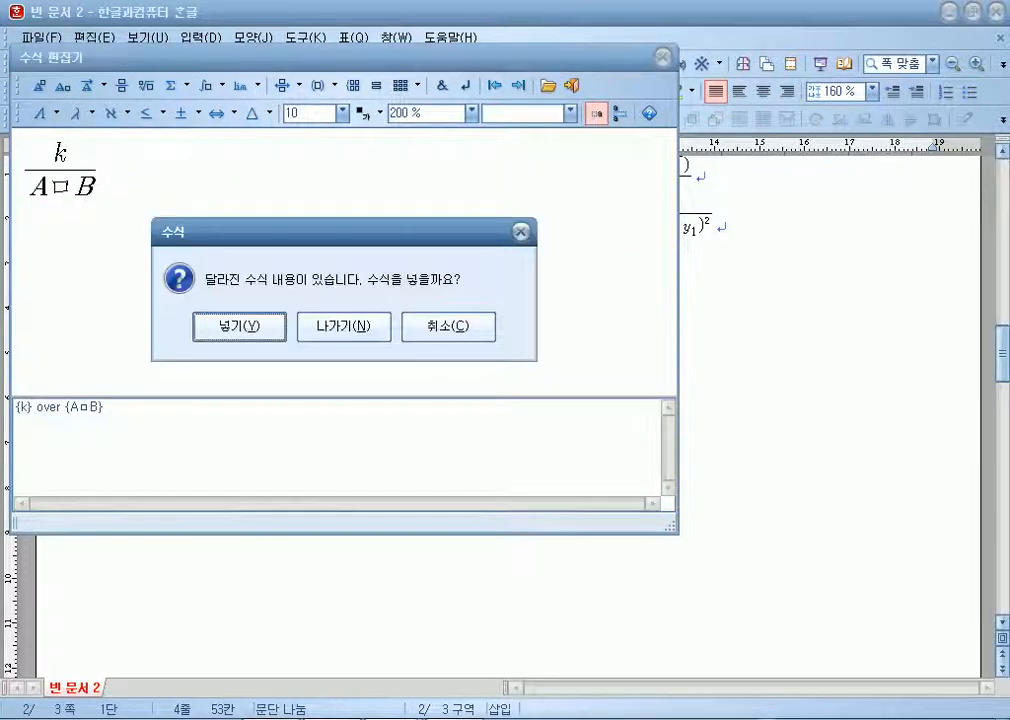
{"action": "key", "text": "Escape"}
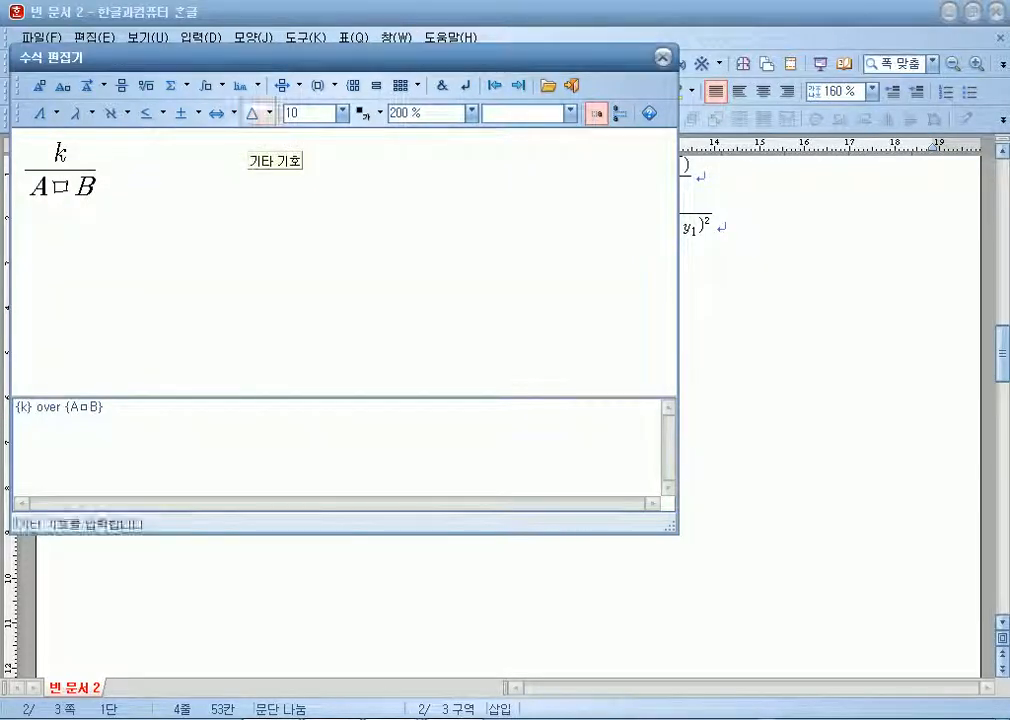
{"action": "left_click", "coordinate": [48, 187]}
{"action": "key", "text": "Delete"}
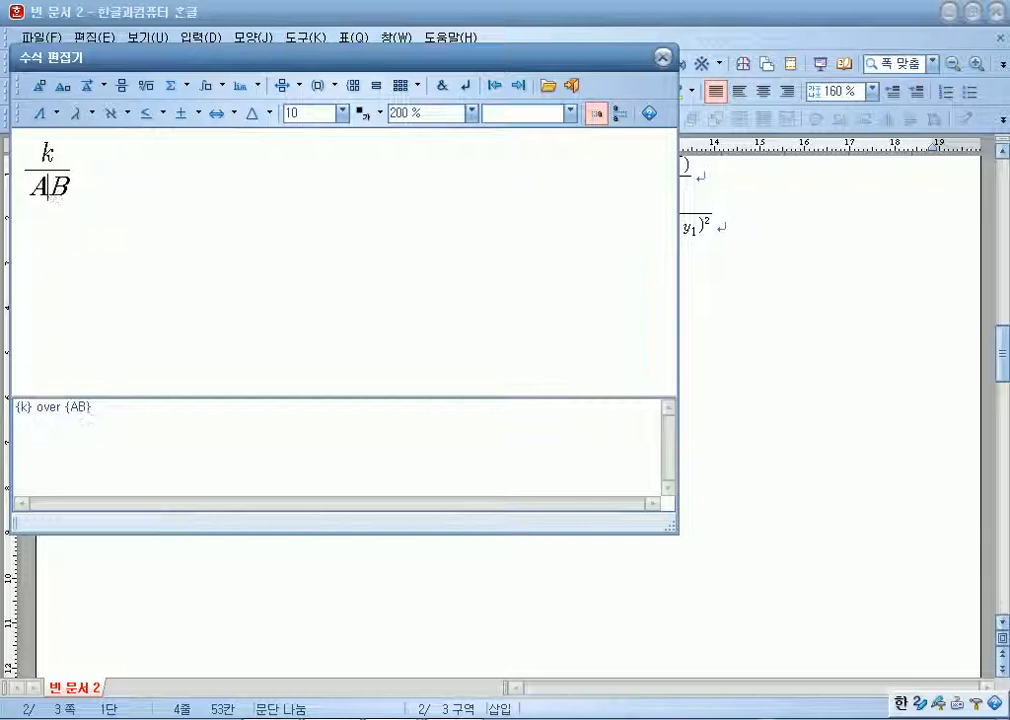
Look through the general full-width symbols of the HNC character table, and close the table without inserting anything.
{"action": "key", "text": "ctrl+F10"}
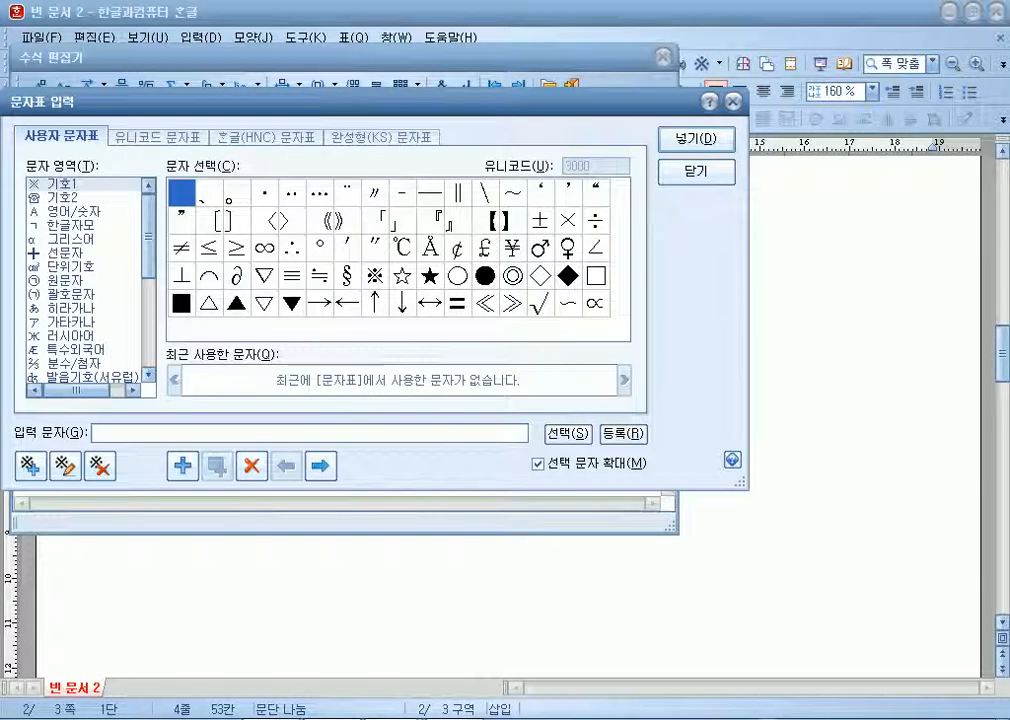
{"action": "left_click", "coordinate": [266, 137]}
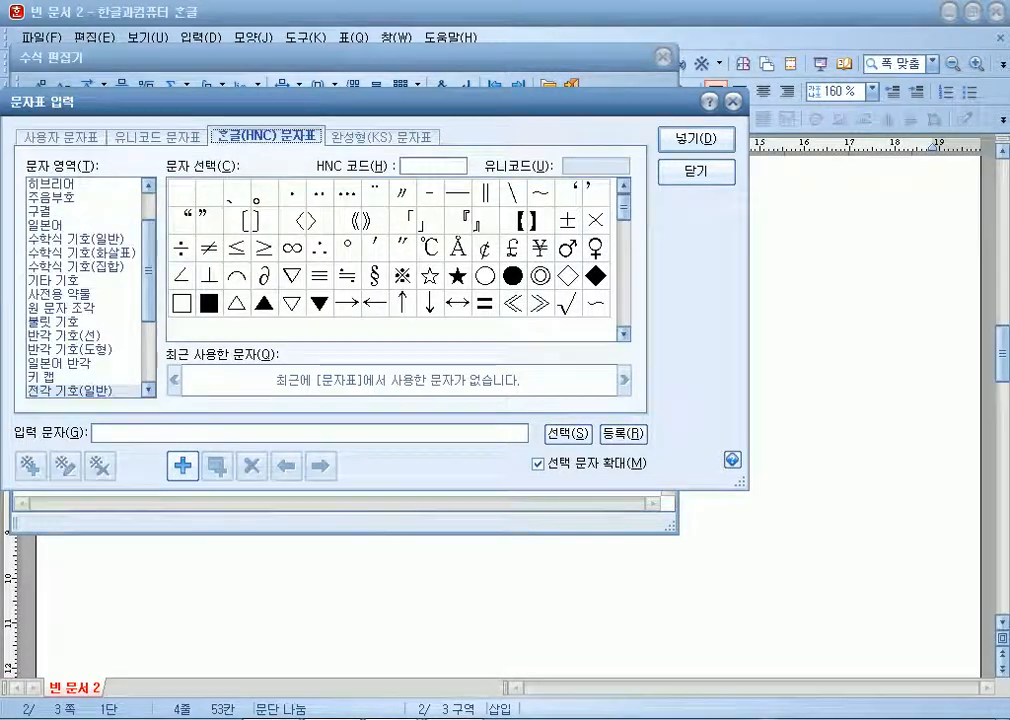
{"action": "left_click", "coordinate": [70, 391]}
{"action": "left_click_drag", "start_coordinate": [624, 207], "coordinate": [624, 318]}
{"action": "left_click", "coordinate": [697, 172]}
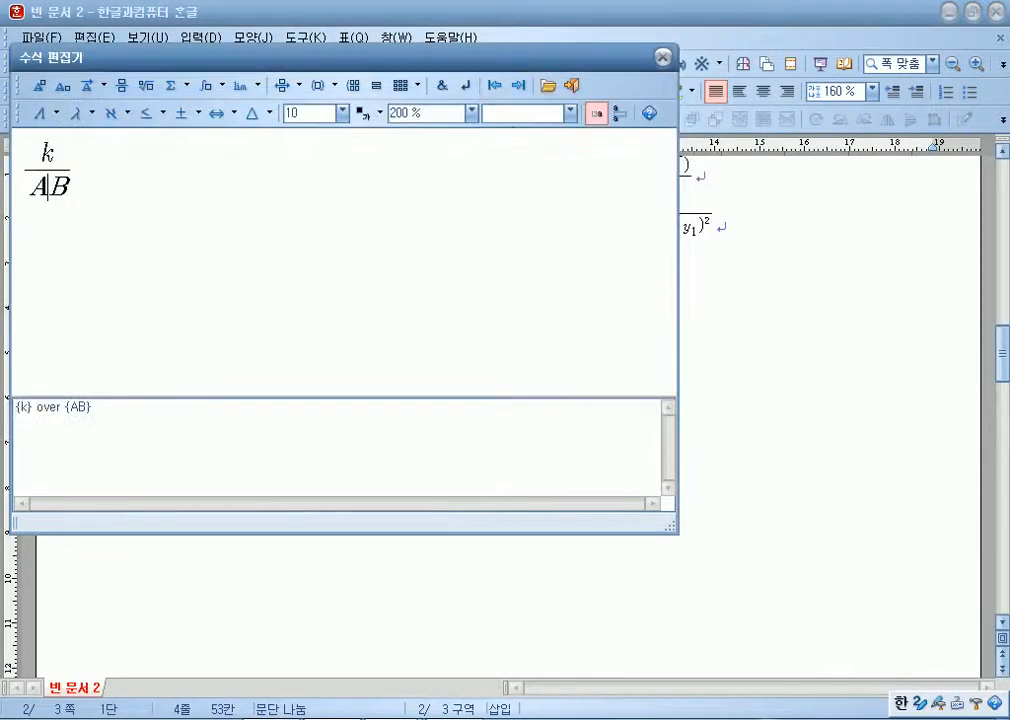
Add an equals sign after the first fraction and a second fraction of k over B−A.
{"action": "key", "text": "End"}
{"action": "type", "text": "="}
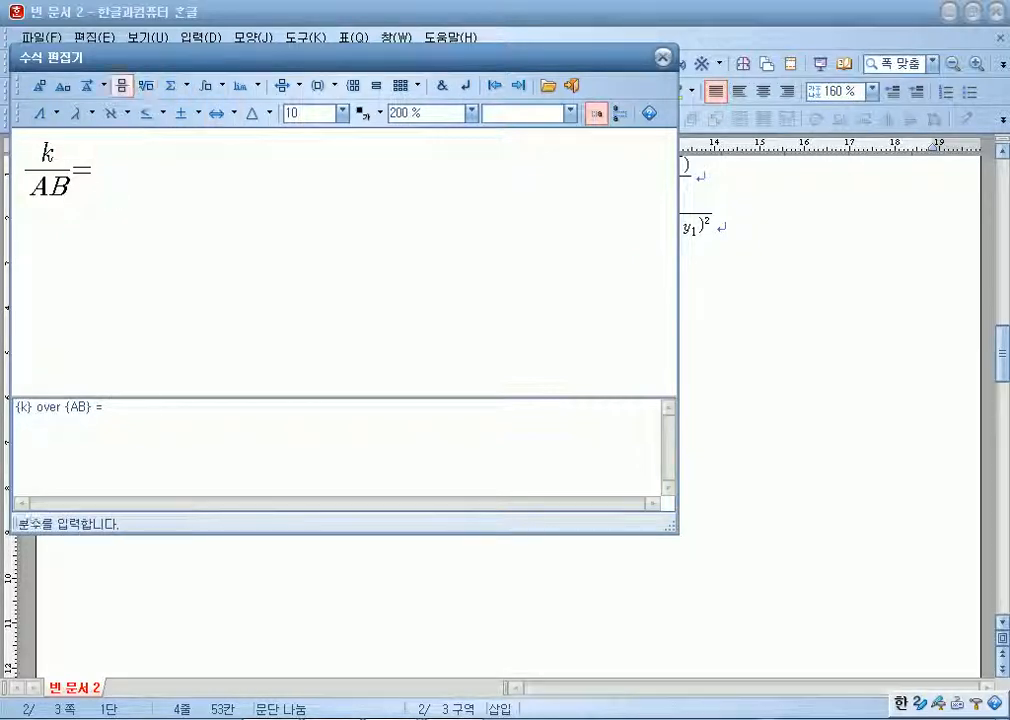
{"action": "left_click", "coordinate": [121, 85]}
{"action": "type", "text": "ㅏ"}
{"action": "key", "text": "Hangul"}
{"action": "type", "text": "k"}
{"action": "key", "text": "Delete"}
{"action": "key", "text": "Tab"}
{"action": "type", "text": "B-A"}
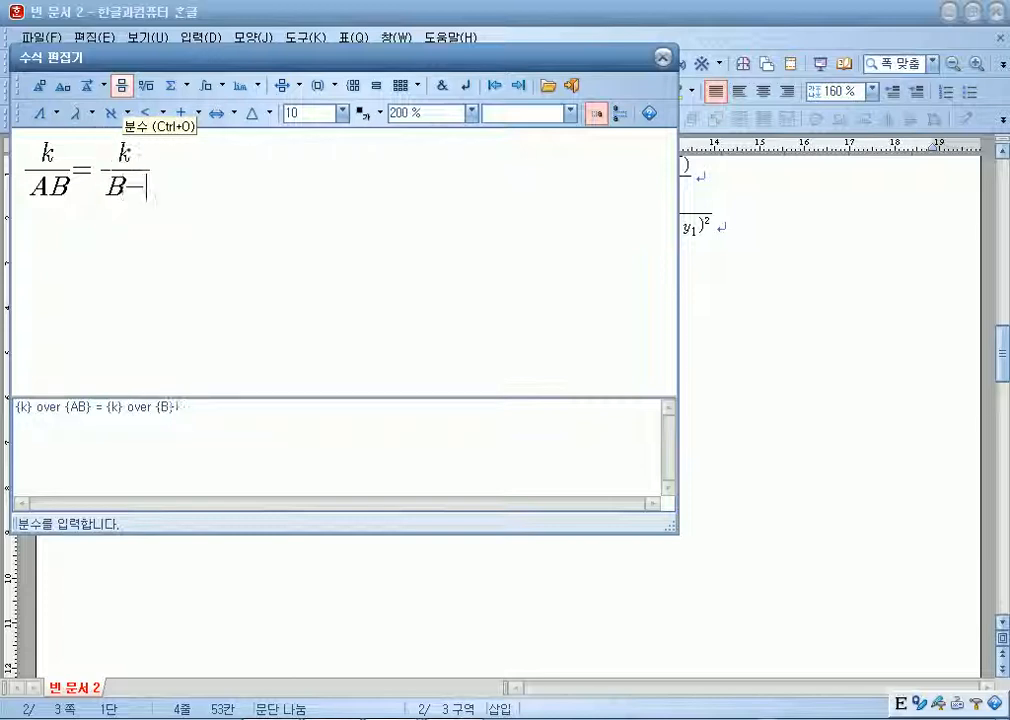
Add an empty pair of parentheses after the second fraction, followed by the condition (A ≠ B).
{"action": "key", "text": "Tab"}
{"action": "type", "text": "()"}
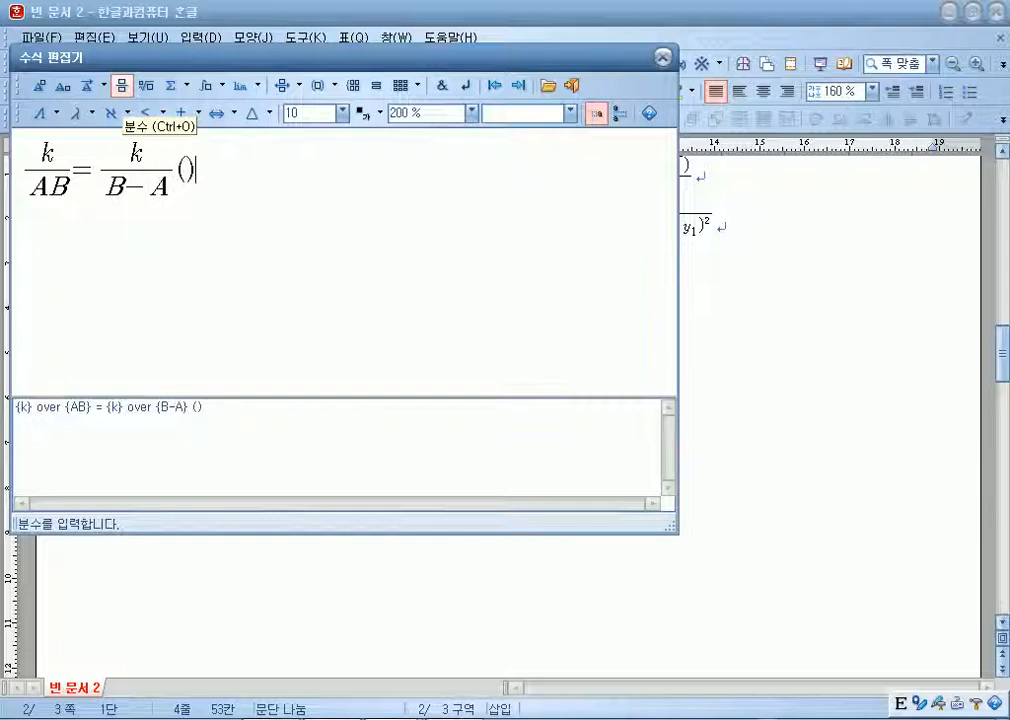
{"action": "type", "text": "()"}
{"action": "type", "text": "AB"}
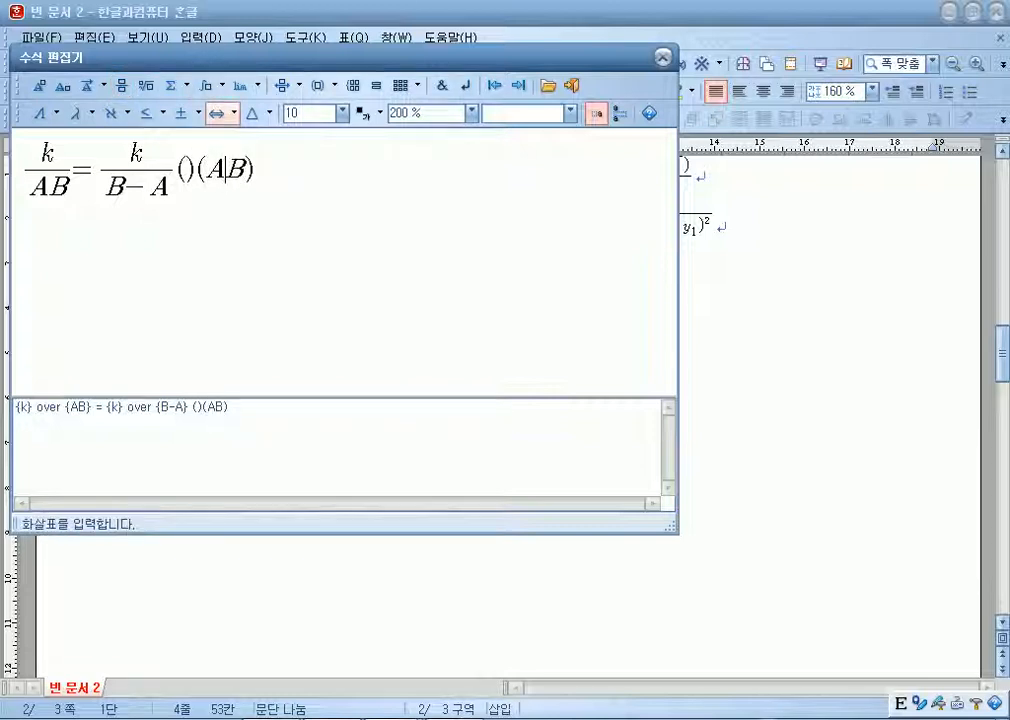
{"action": "left_click", "coordinate": [148, 113]}
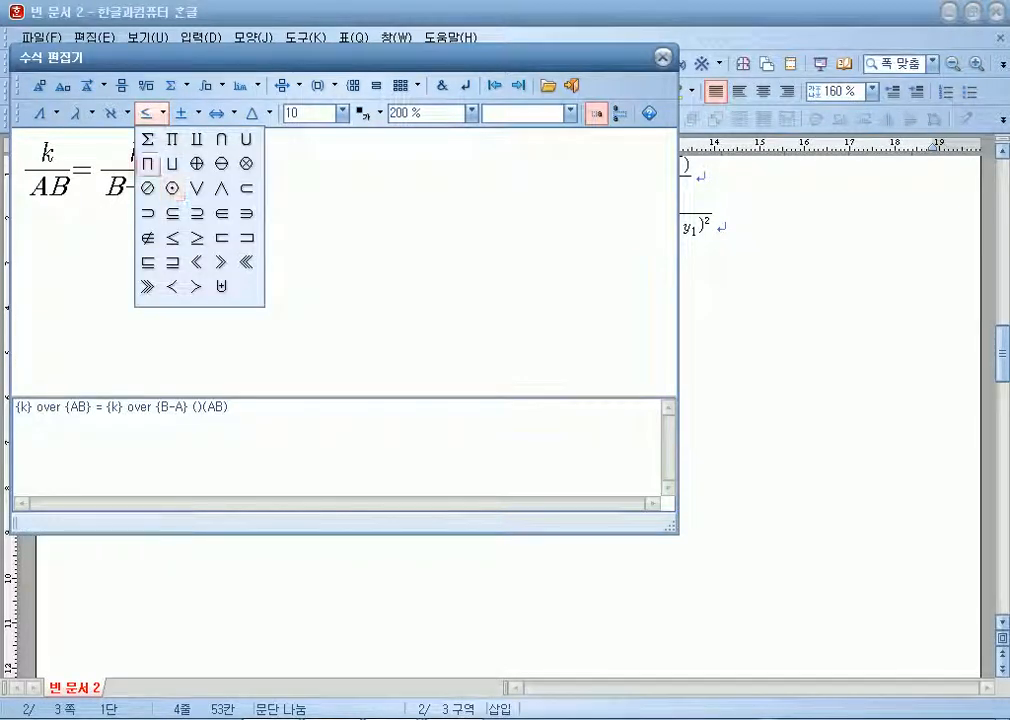
{"action": "left_click", "coordinate": [184, 113]}
{"action": "left_click", "coordinate": [184, 113]}
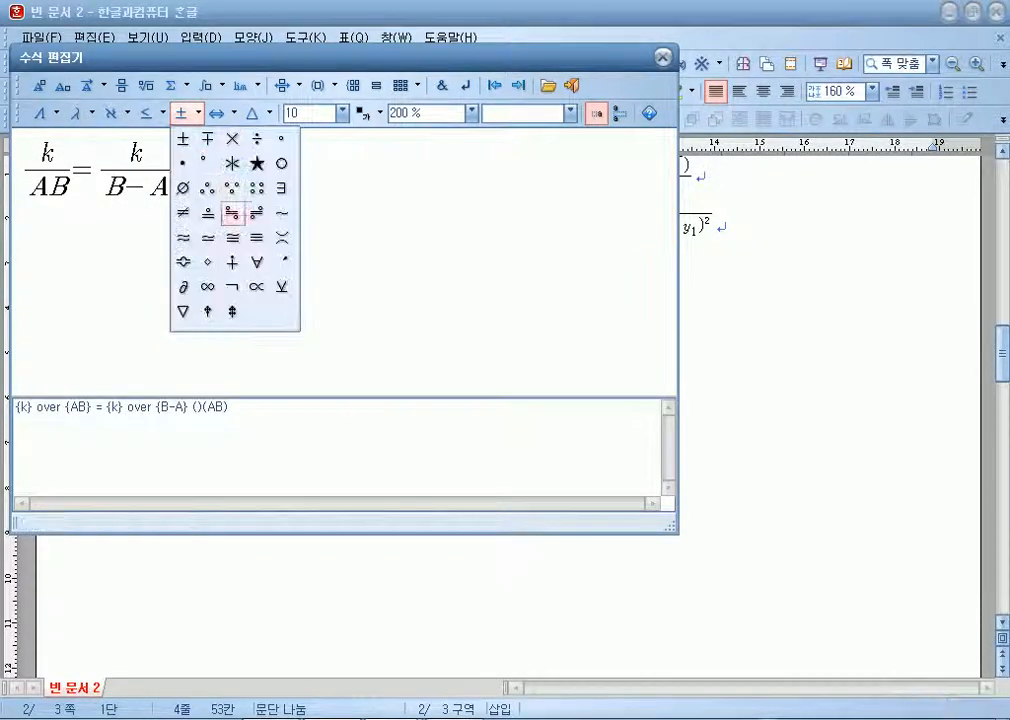
{"action": "left_click", "coordinate": [183, 212]}
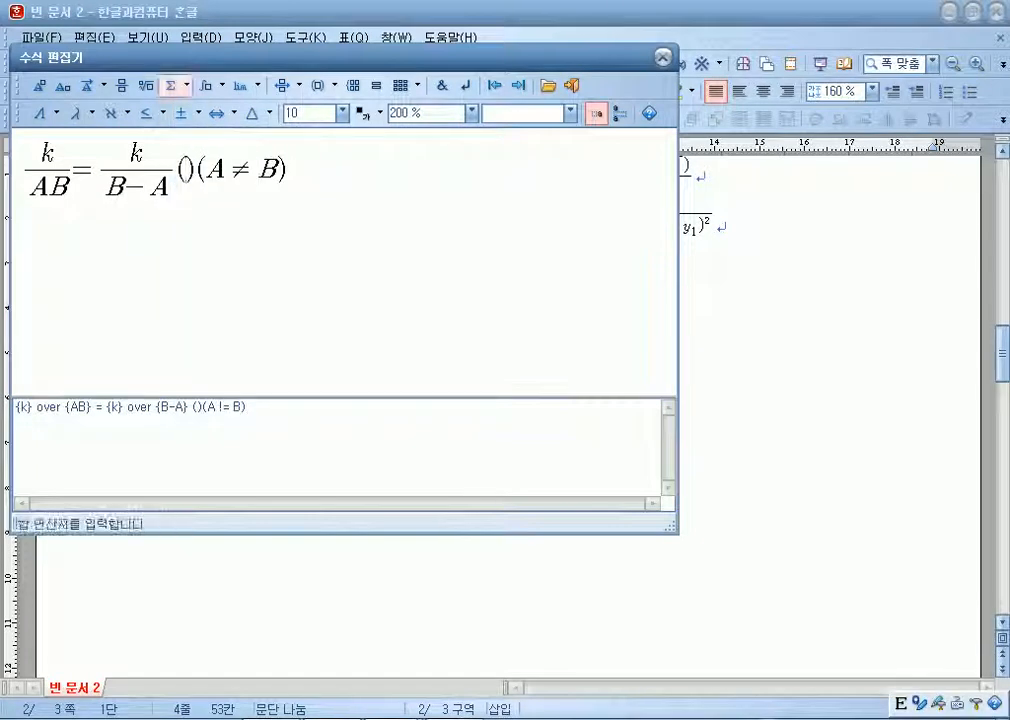
Fill the empty parentheses with the difference of two fractions, 1 over A minus 1 over B.
{"action": "left_click", "coordinate": [122, 86]}
{"action": "type", "text": "1} over {A}"}
{"action": "key", "text": "Tab"}
{"action": "type", "text": "A"}
{"action": "key", "text": "Tab"}
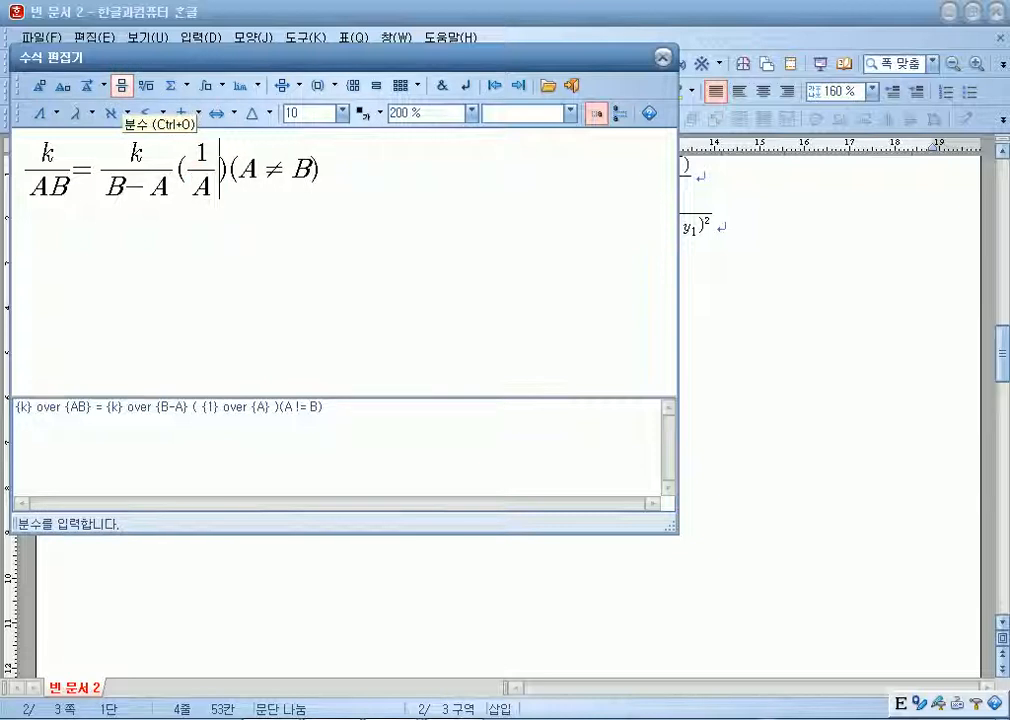
{"action": "type", "text": "-"}
{"action": "left_click", "coordinate": [122, 86]}
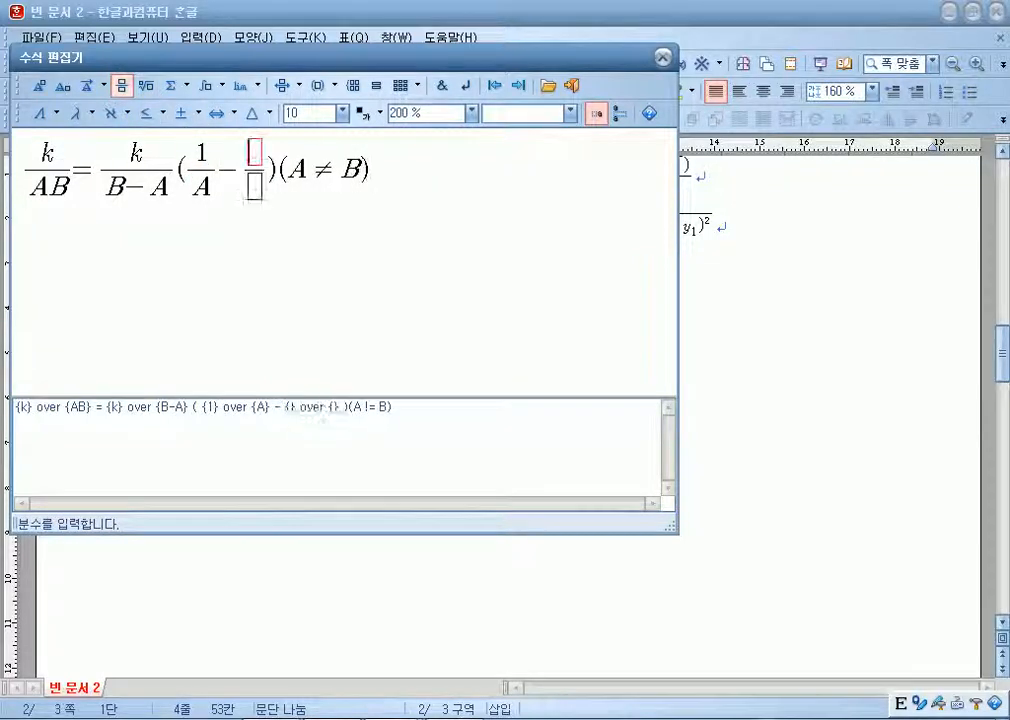
{"action": "type", "text": "1"}
{"action": "key", "text": "Tab"}
{"action": "type", "text": "B"}
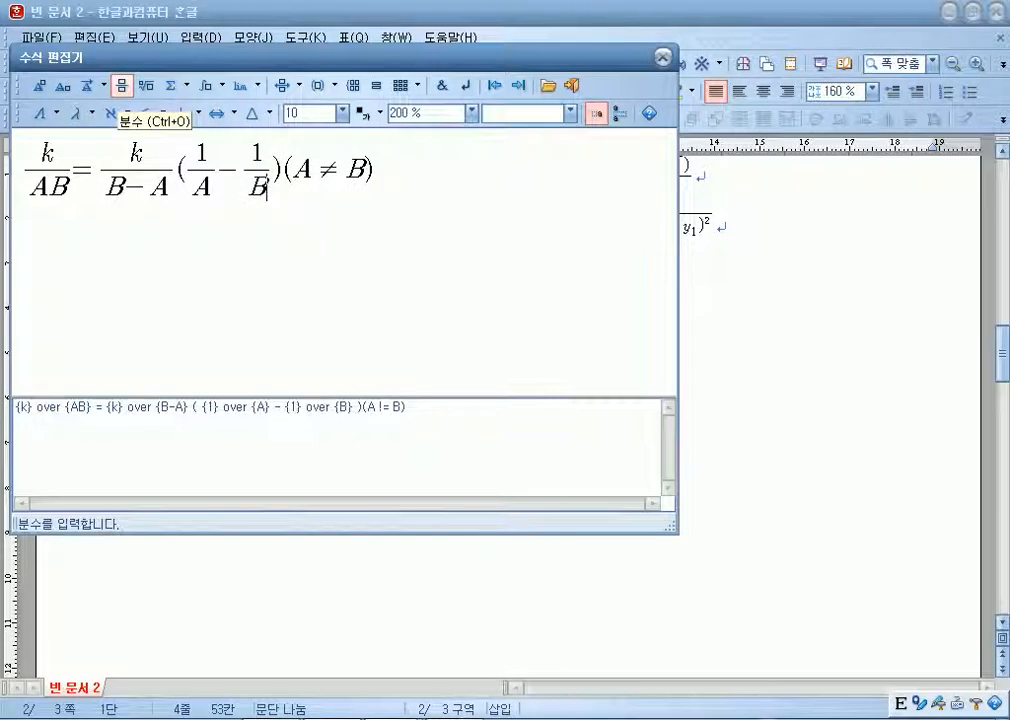
Insert a bullet symbol between A and B in the first denominator, and place the finished equation in the document.
{"action": "key", "text": "Left"}
{"action": "key", "text": "Left"}
{"action": "key", "text": "Left"}
{"action": "key", "text": "Left"}
{"action": "key", "text": "Left"}
{"action": "key", "text": "Left"}
{"action": "key", "text": "Left"}
{"action": "key", "text": "Left"}
{"action": "key", "text": "Left"}
{"action": "key", "text": "Left"}
{"action": "key", "text": "Left"}
{"action": "key", "text": "Left"}
{"action": "key", "text": "Left"}
{"action": "key", "text": "Left"}
{"action": "key", "text": "Left"}
{"action": "key", "text": "Left"}
{"action": "key", "text": "Left"}
{"action": "key", "text": "Left"}
{"action": "key", "text": "Left"}
{"action": "key", "text": "Left"}
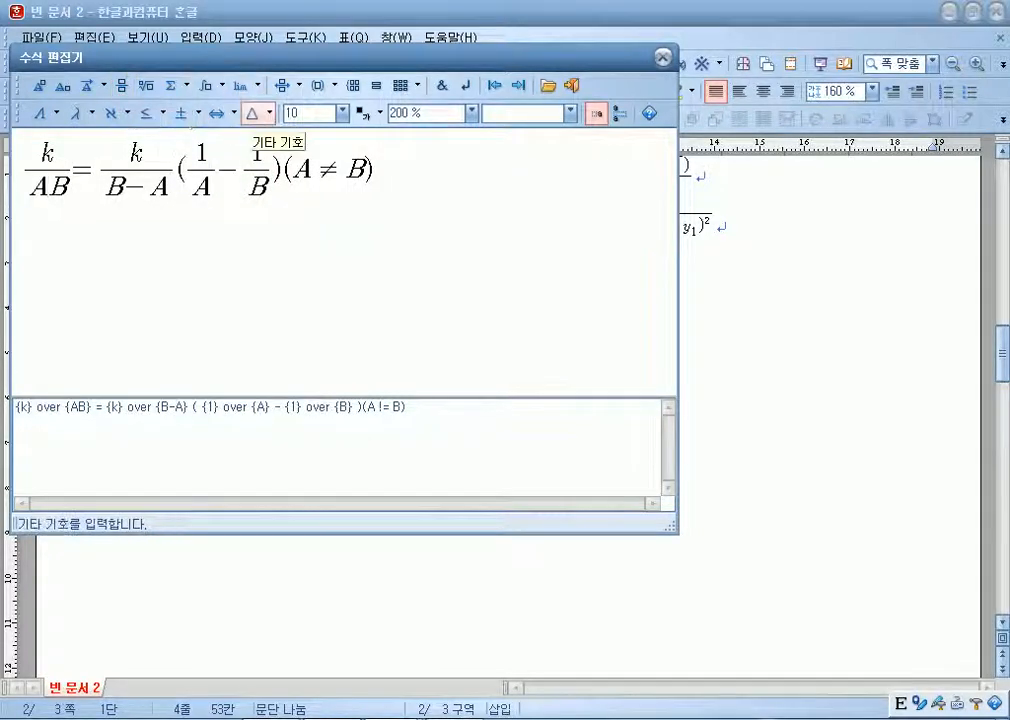
{"action": "left_click", "coordinate": [254, 113]}
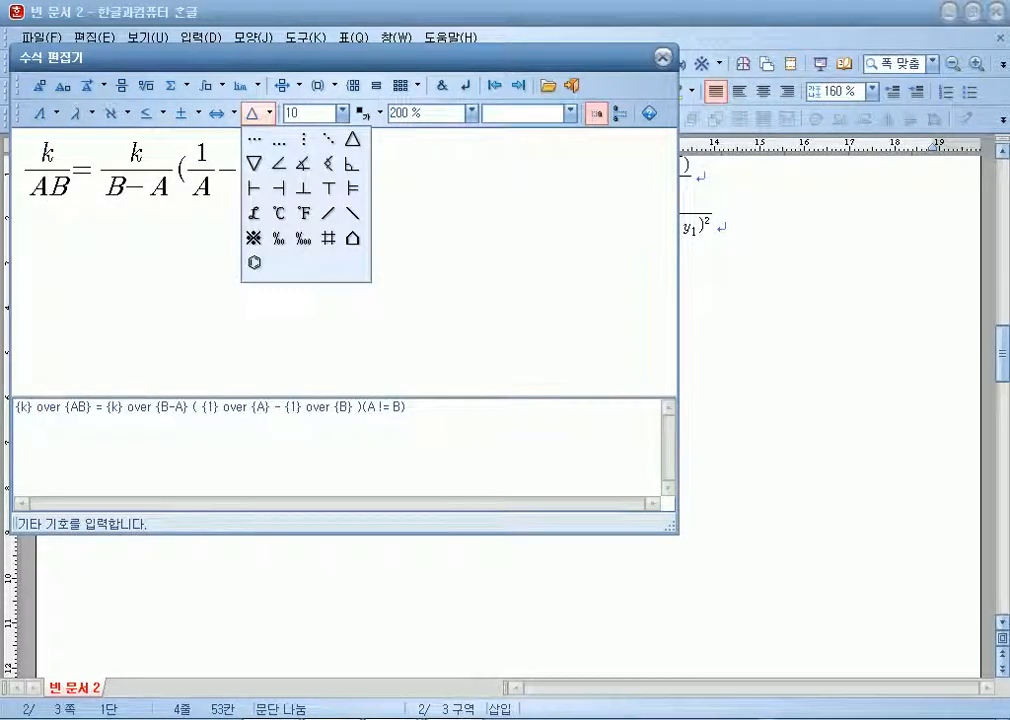
{"action": "left_click", "coordinate": [222, 113]}
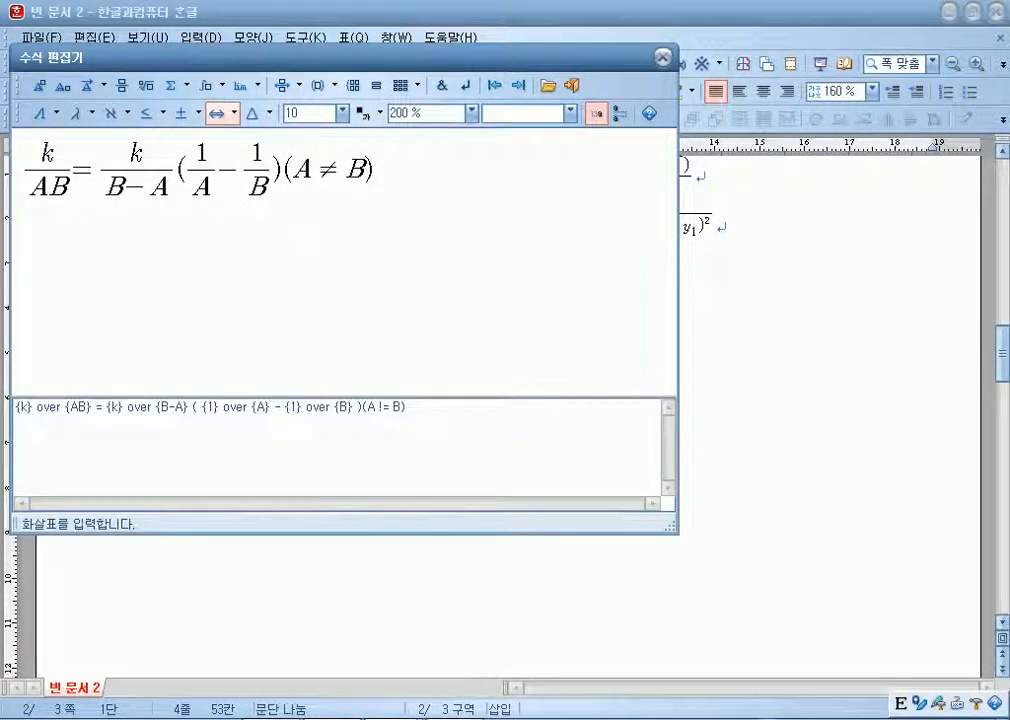
{"action": "left_click", "coordinate": [222, 113]}
{"action": "left_click", "coordinate": [182, 113]}
{"action": "left_click", "coordinate": [182, 113]}
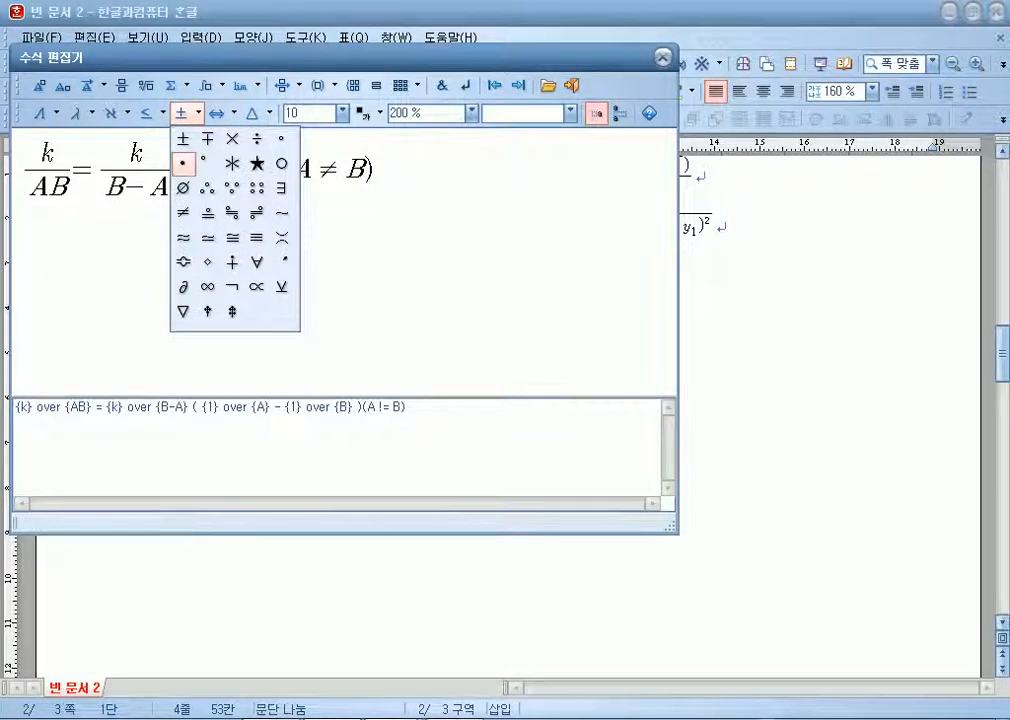
{"action": "left_click", "coordinate": [183, 163]}
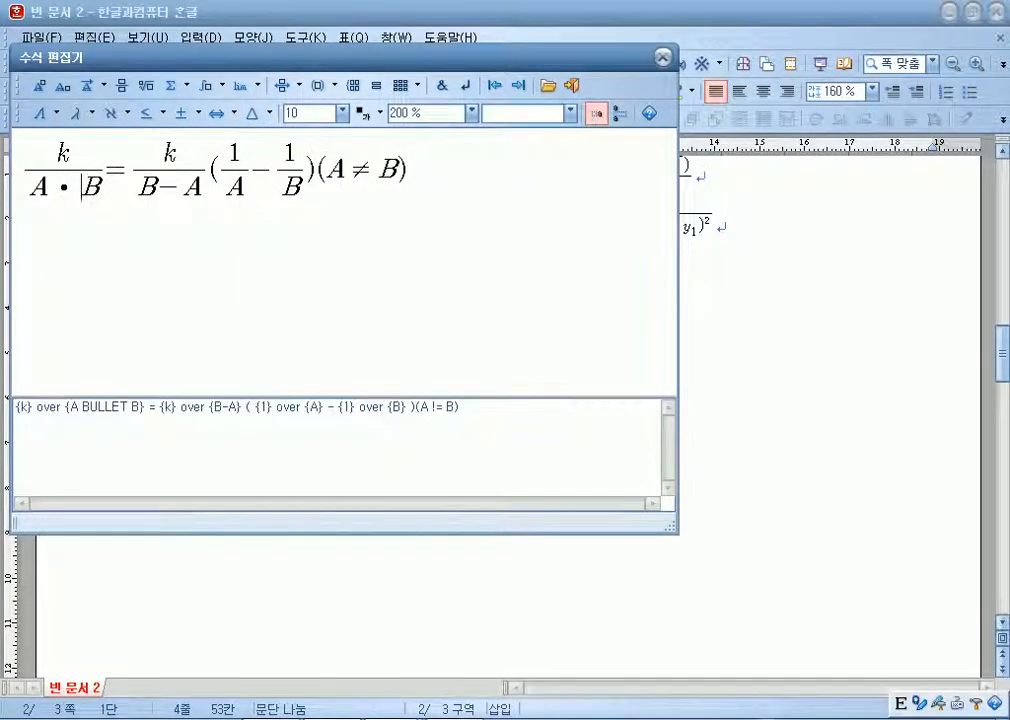
{"action": "key", "text": "shift+Escape"}
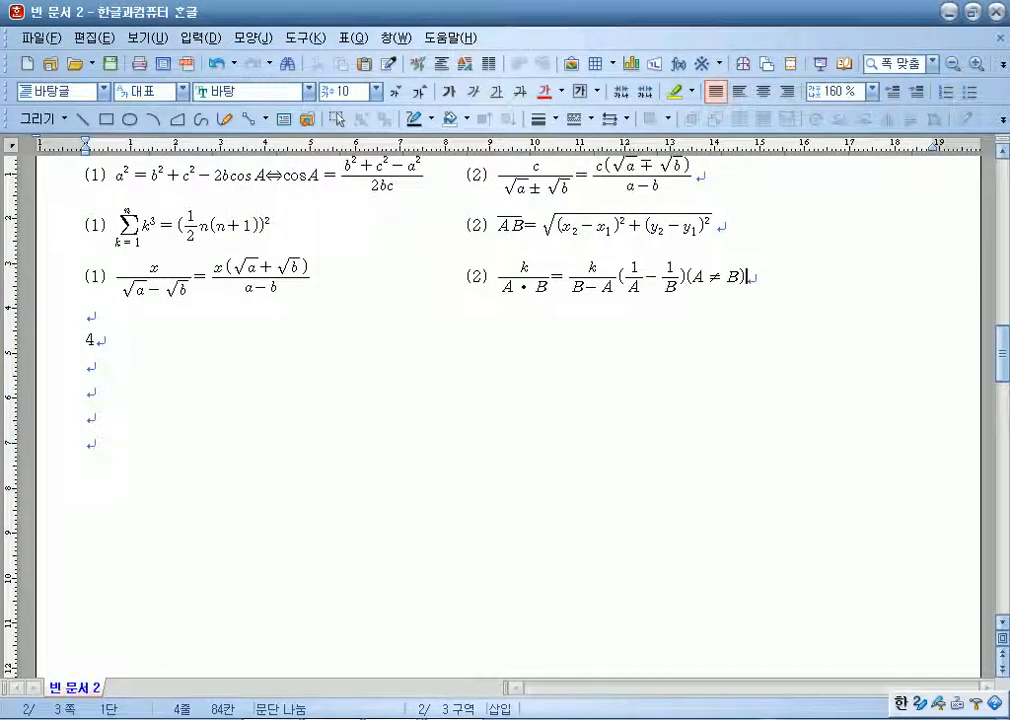
Add a new line below the third equation row and label it (1).
{"action": "key", "text": "Return"}
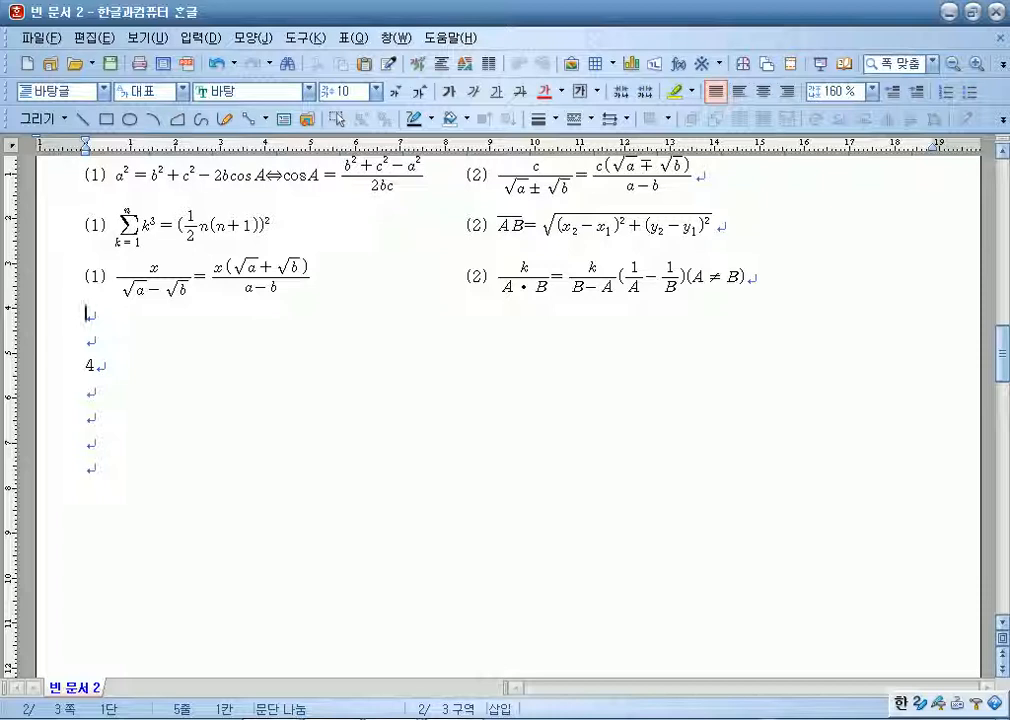
{"action": "scroll", "coordinate": [500, 400], "scroll_direction": "up", "scroll_amount": 2}
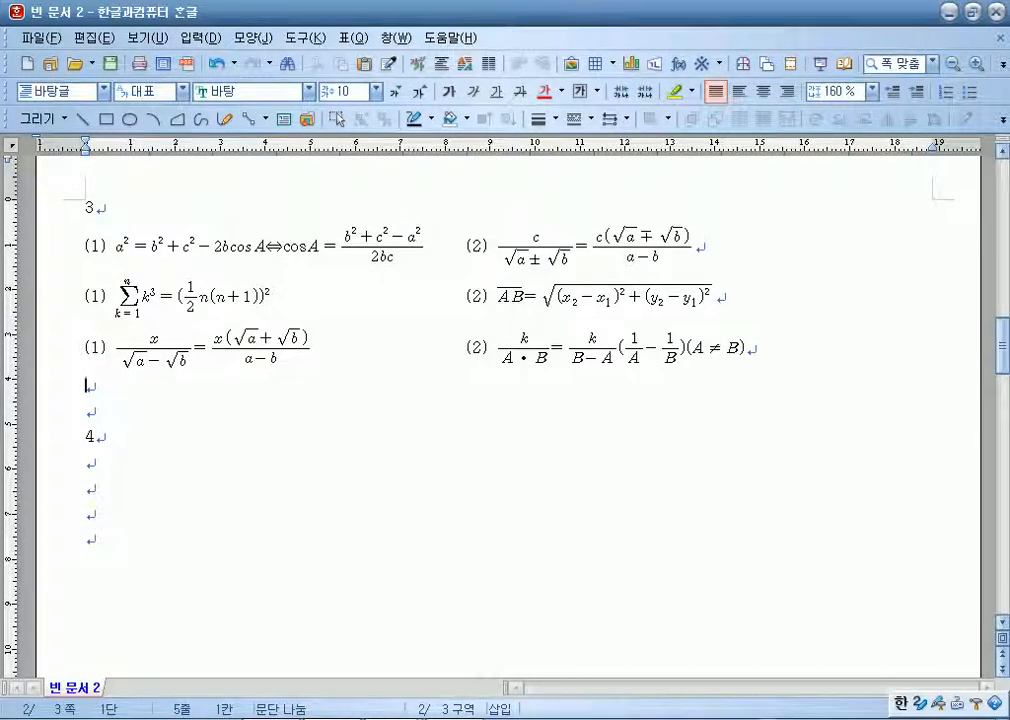
{"action": "left_click", "coordinate": [605, 296]}
{"action": "left_click", "coordinate": [88, 386]}
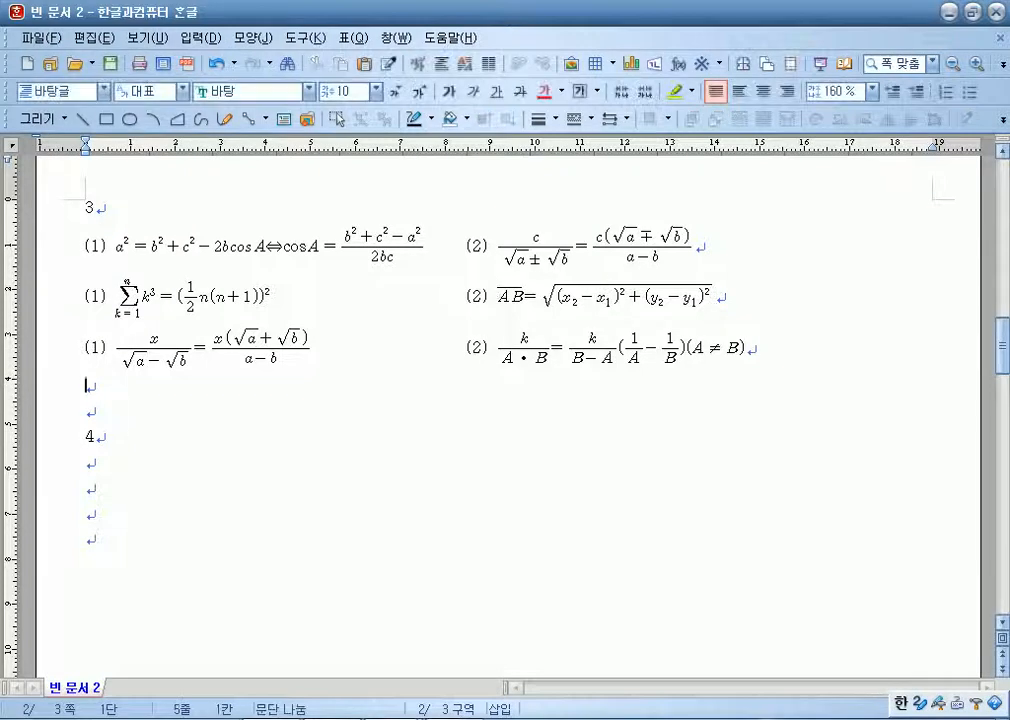
{"action": "type", "text": "(1)"}
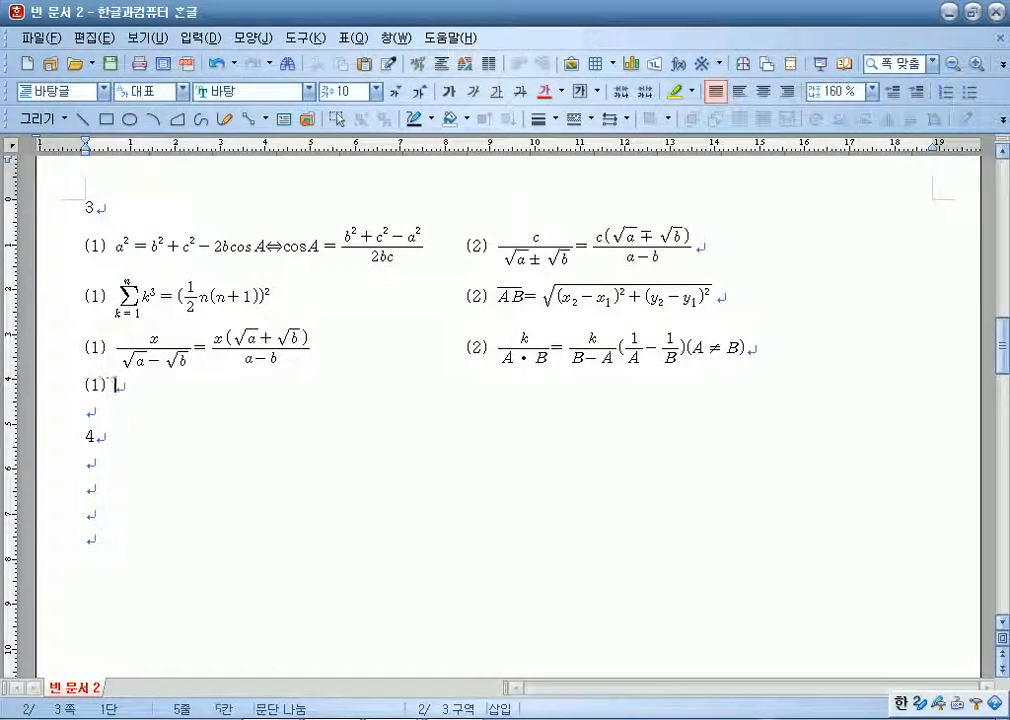
Start a new equation after the label with a fraction of c over the cube root of a.
{"action": "key", "text": "ctrl+n"}
{"action": "key", "text": "m"}
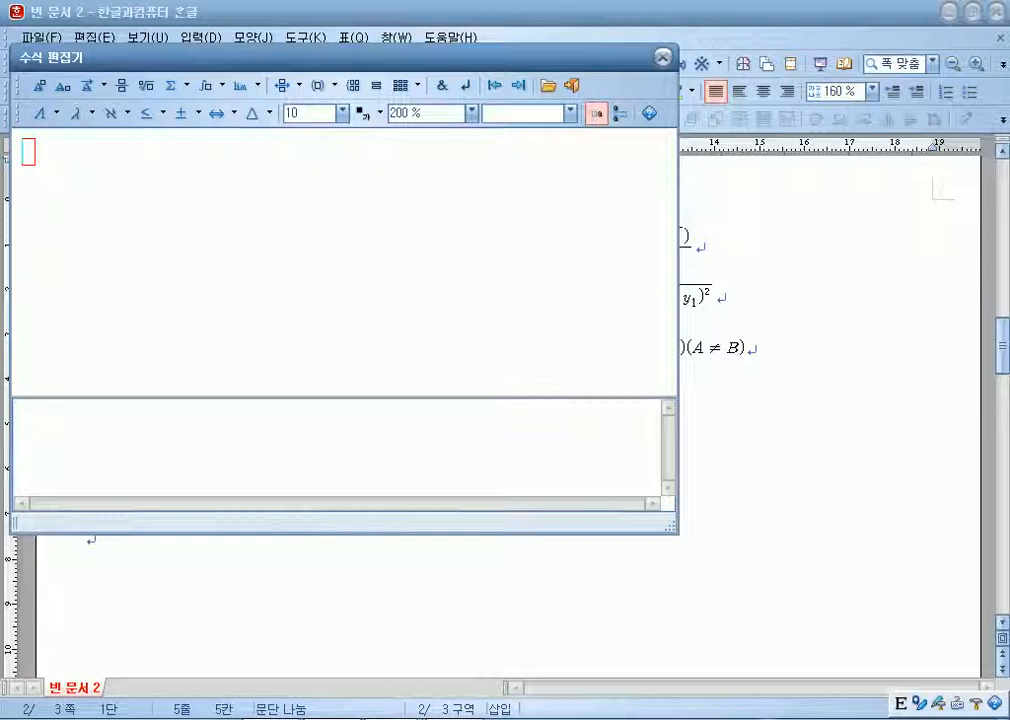
{"action": "left_click", "coordinate": [121, 86]}
{"action": "type", "text": "c} over {}"}
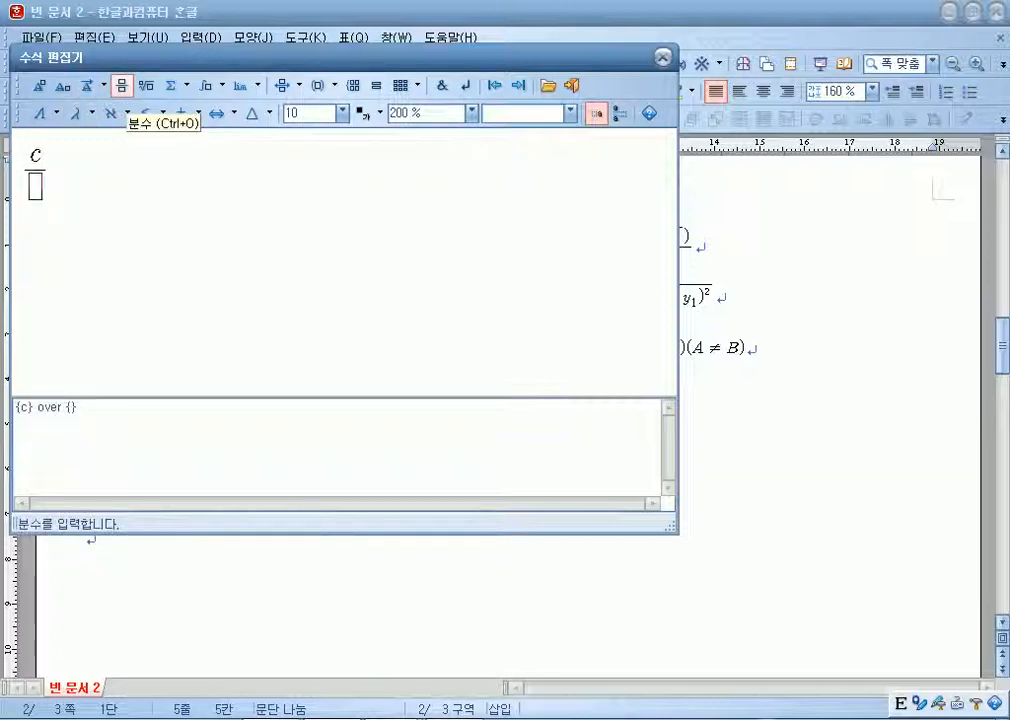
{"action": "left_click", "coordinate": [146, 88]}
{"action": "type", "text": "a"}
{"action": "key", "text": "Left"}
{"action": "key", "text": "Left"}
{"action": "type", "text": "3"}
{"action": "key", "text": "Right"}
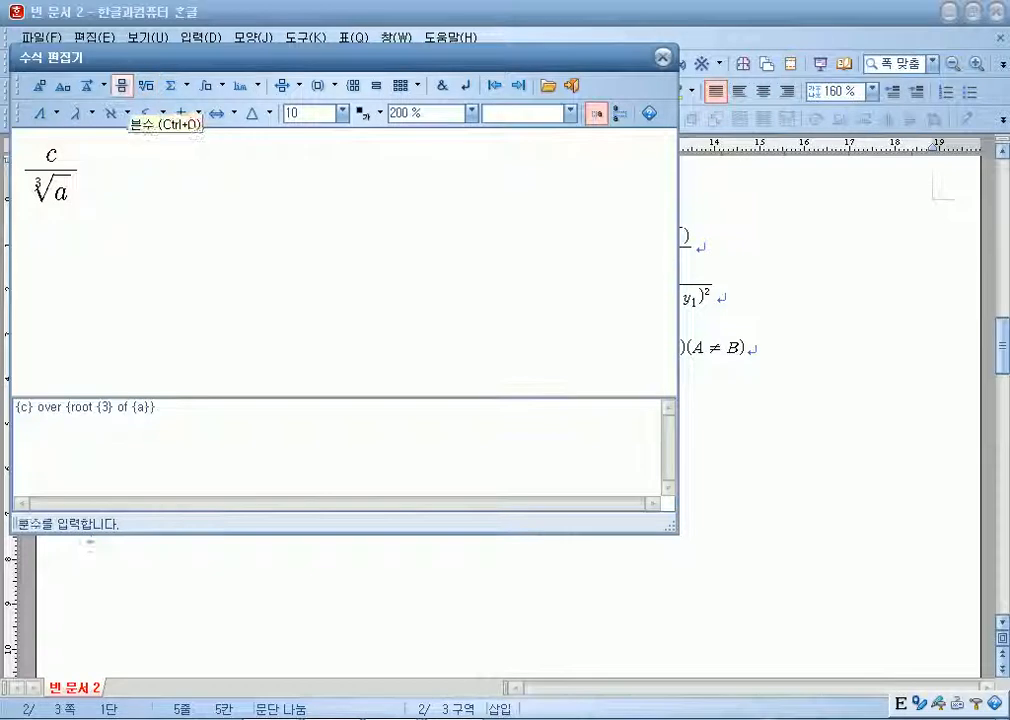
Extend the denominator with ± and the cube root of b, and add an equals sign after the fraction.
{"action": "left_click", "coordinate": [182, 113]}
{"action": "left_click", "coordinate": [182, 138]}
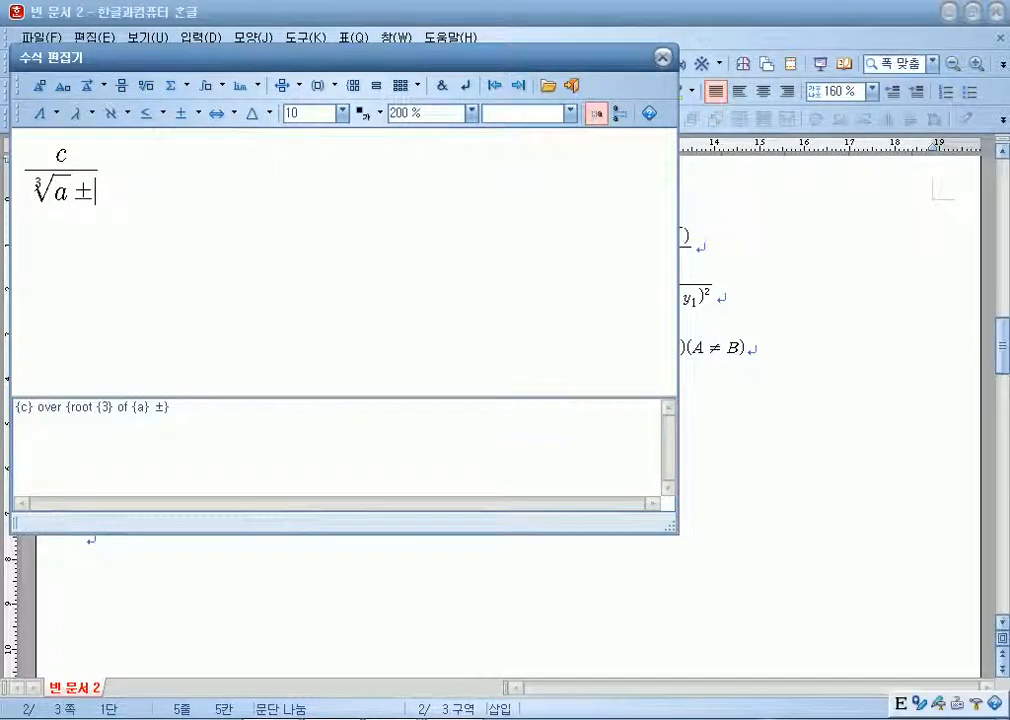
{"action": "left_click", "coordinate": [145, 85]}
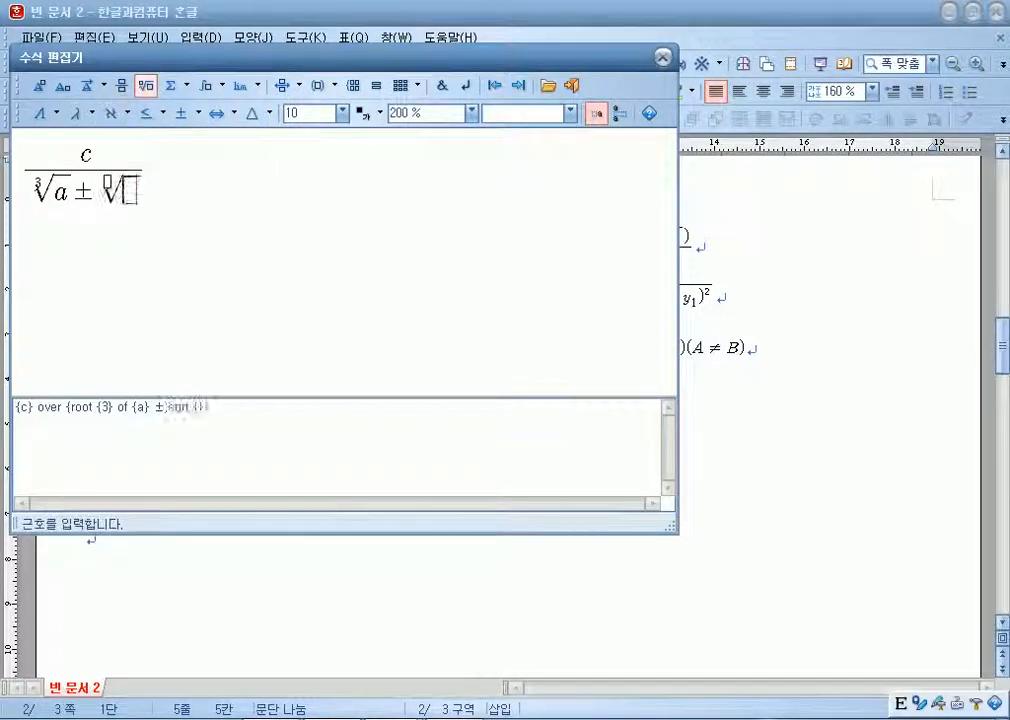
{"action": "type", "text": "b"}
{"action": "type", "text": "3"}
{"action": "key", "text": "Right"}
{"action": "key", "text": "Right"}
{"action": "key", "text": "Right"}
{"action": "type", "text": "="}
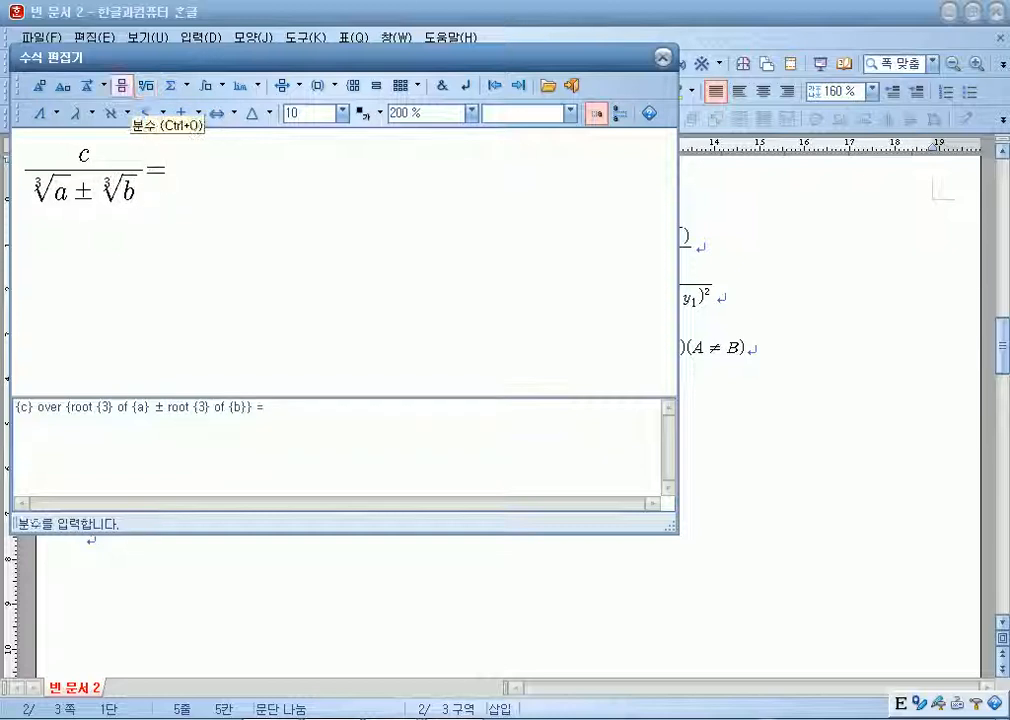
Add a second fraction with denominator a±b and numerator c followed by empty parentheses.
{"action": "left_click", "coordinate": [122, 88]}
{"action": "type", "text": "a"}
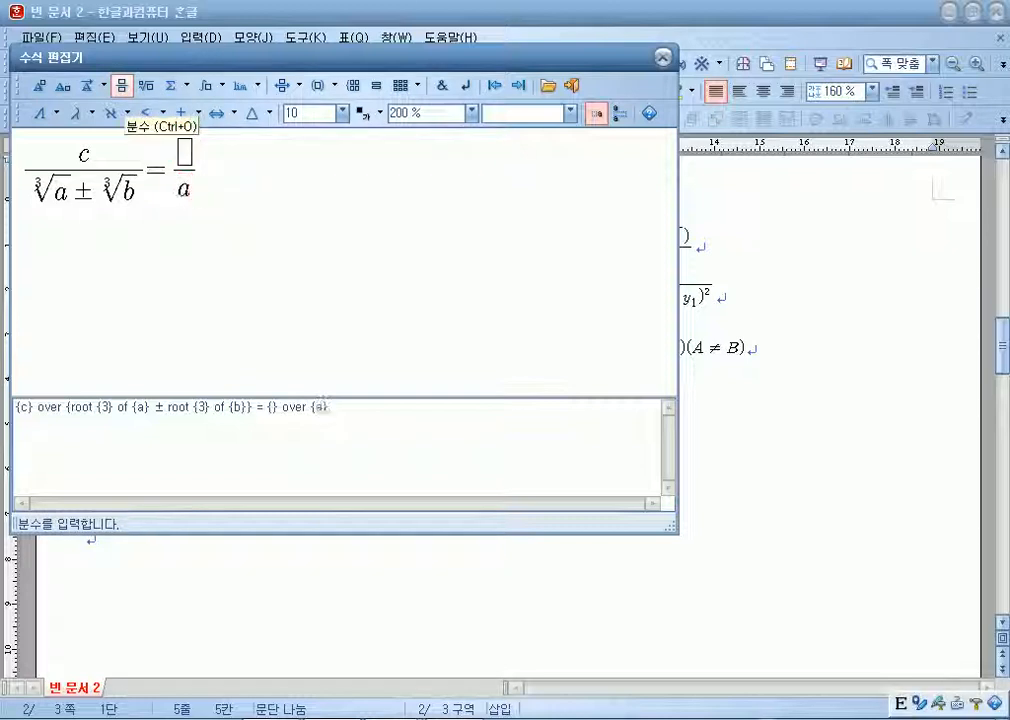
{"action": "left_click", "coordinate": [184, 113]}
{"action": "left_click", "coordinate": [180, 138]}
{"action": "type", "text": "b"}
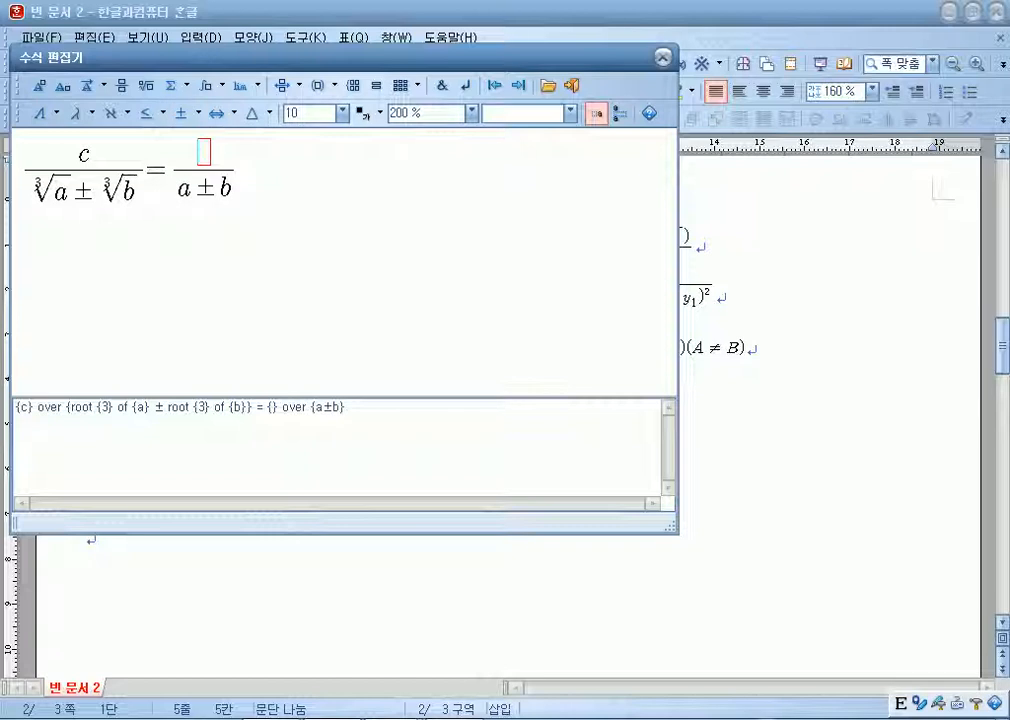
{"action": "type", "text": "c()"}
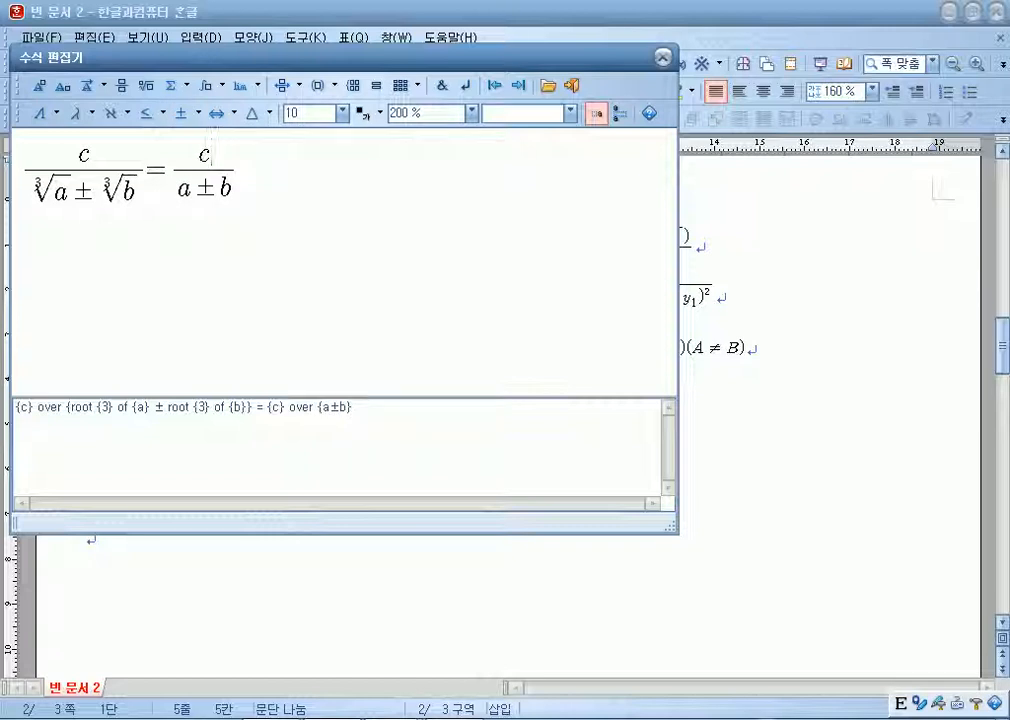
{"action": "key", "text": "Left"}
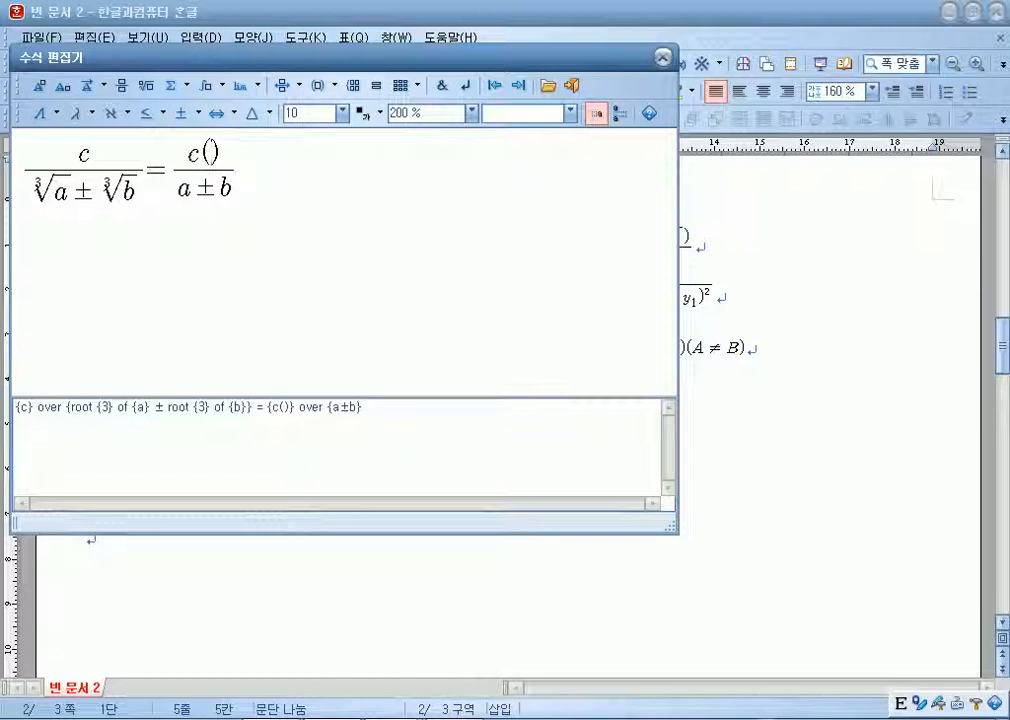
Enter the cube root of a squared inside the numerator's parentheses.
{"action": "left_click", "coordinate": [146, 86]}
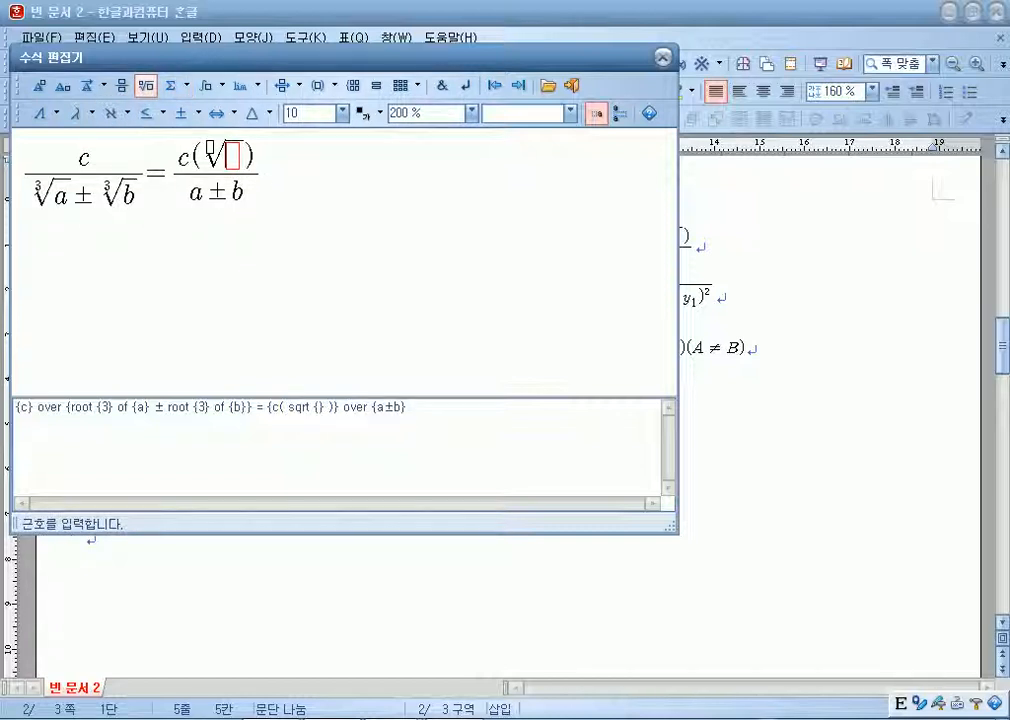
{"action": "type", "text": "a"}
{"action": "key", "text": "Left"}
{"action": "key", "text": "Left"}
{"action": "type", "text": "3"}
{"action": "key", "text": "Right"}
{"action": "key", "text": "Right"}
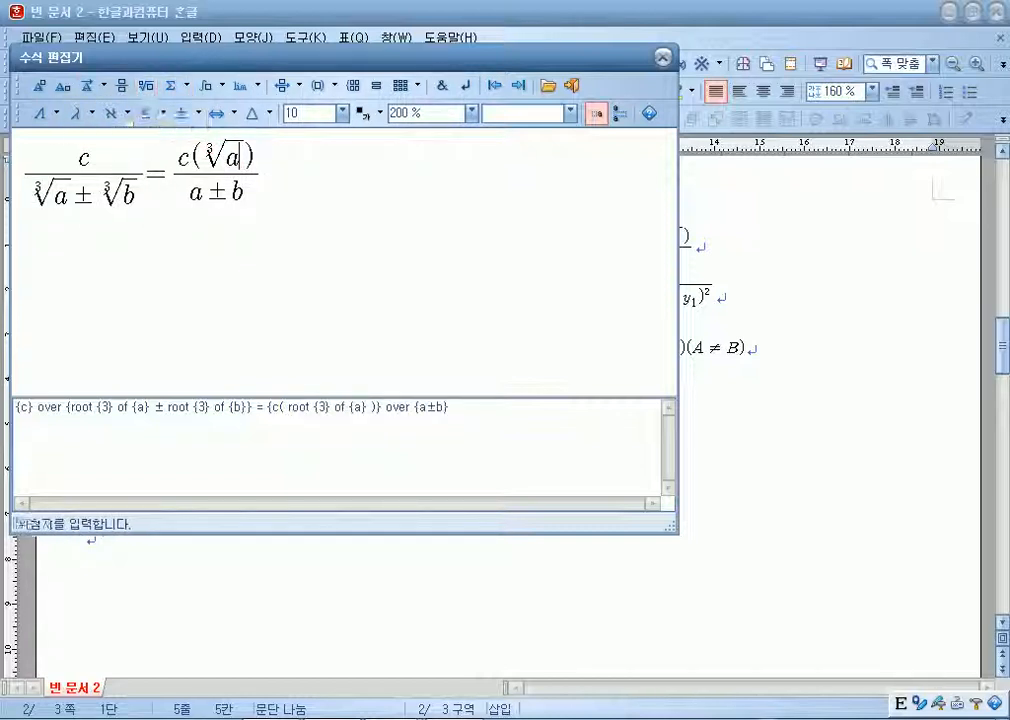
{"action": "left_click", "coordinate": [38, 85]}
{"action": "key", "text": "Right"}
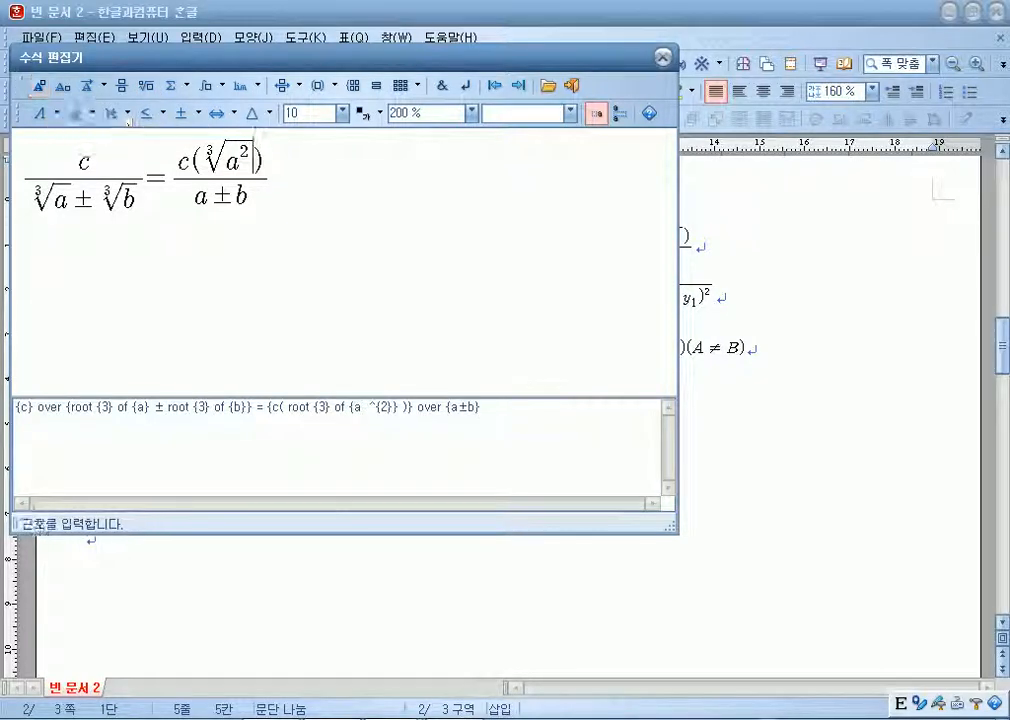
Add ∓ and the cube root of ab after the cube root of a squared in the numerator's parentheses.
{"action": "left_click", "coordinate": [188, 113]}
{"action": "left_click", "coordinate": [207, 139]}
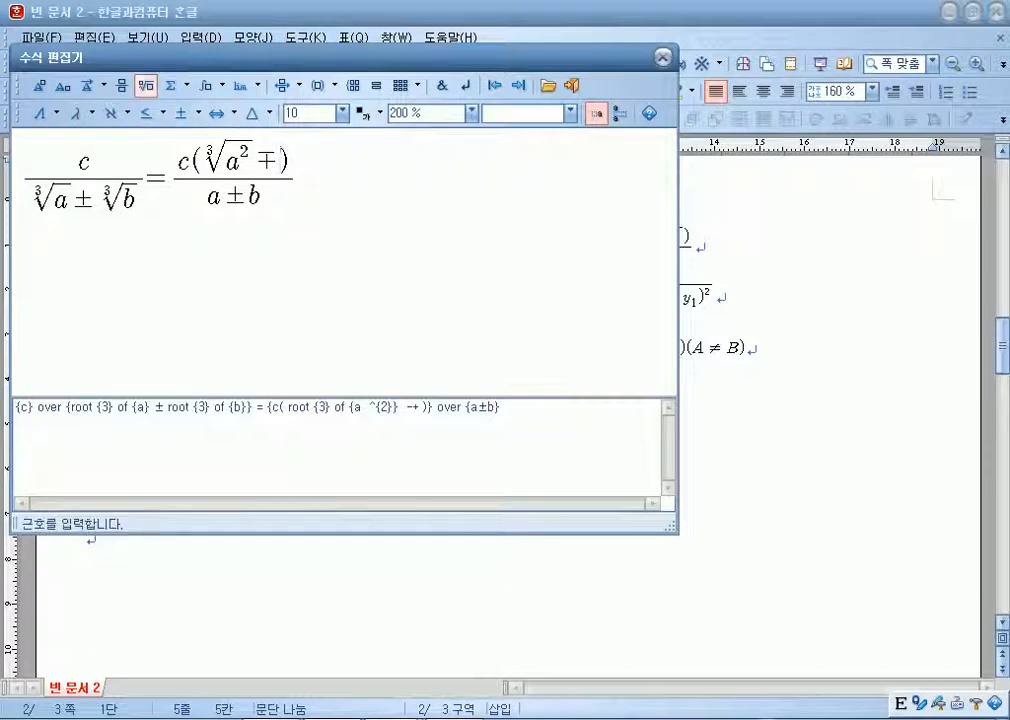
{"action": "left_click", "coordinate": [146, 85]}
{"action": "type", "text": "ab"}
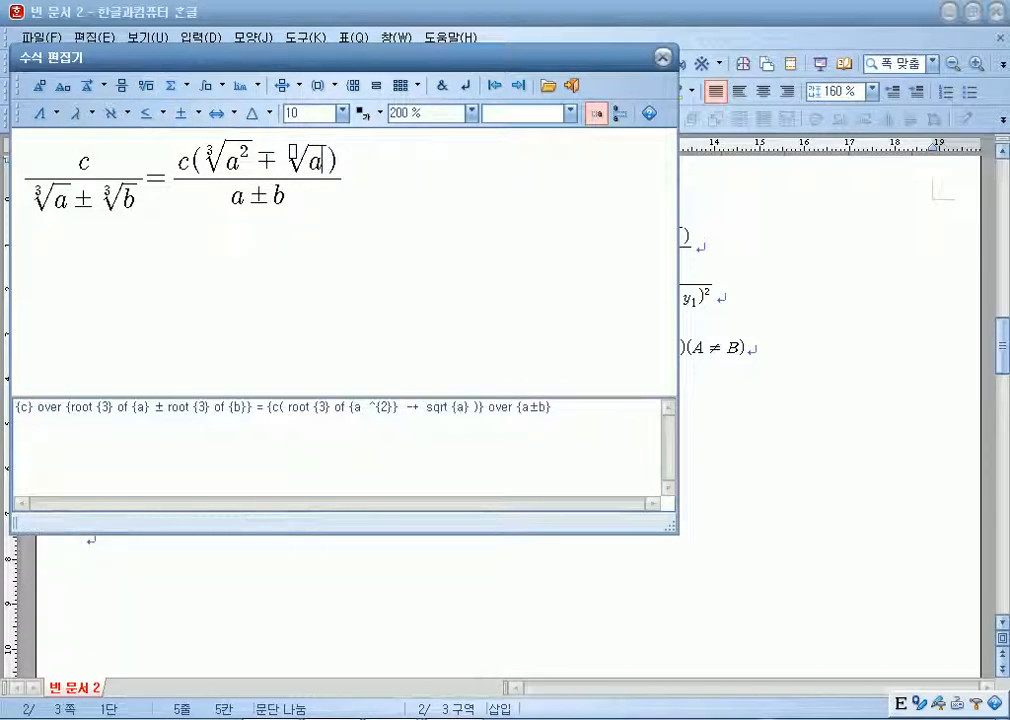
{"action": "type", "text": "3} of {ab"}
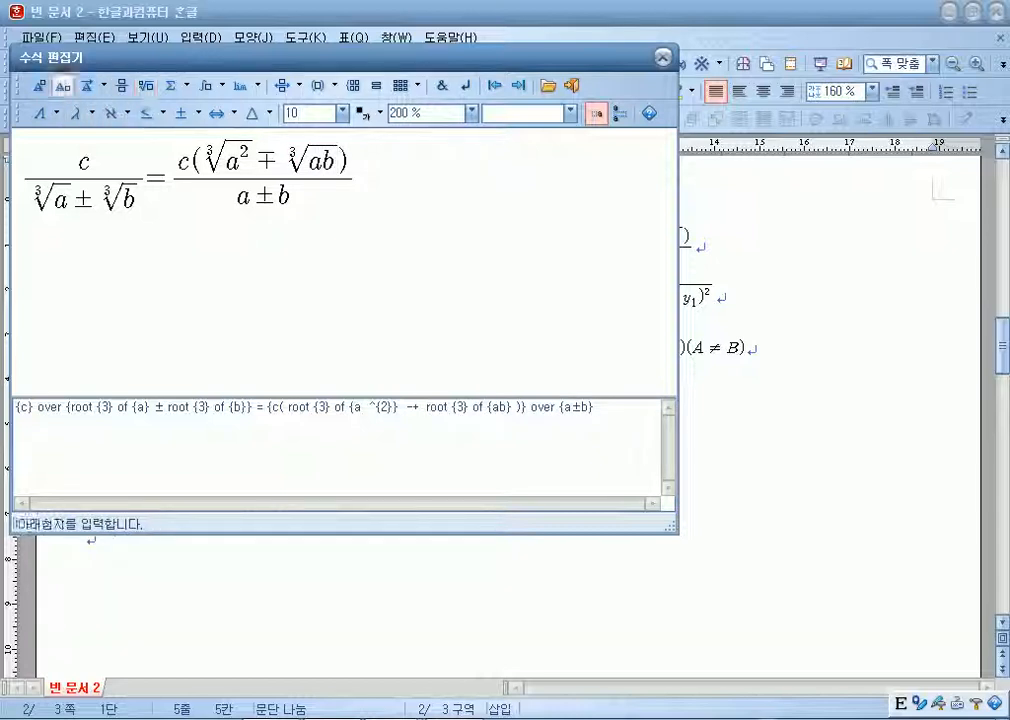
{"action": "left_click", "coordinate": [38, 85]}
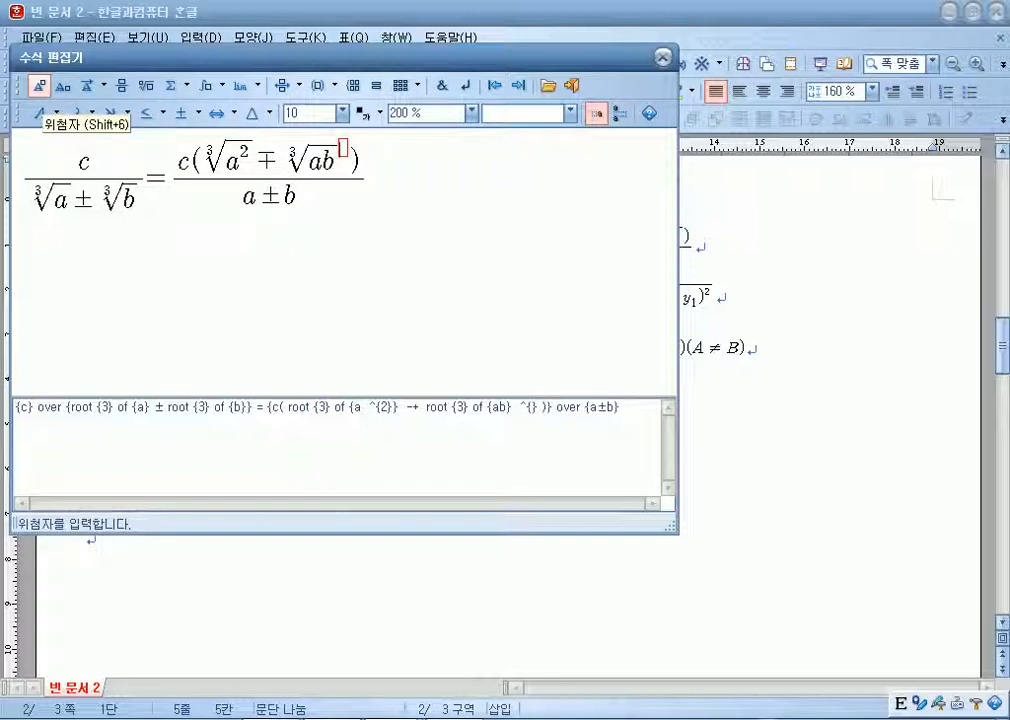
{"action": "key", "text": "BackSpace"}
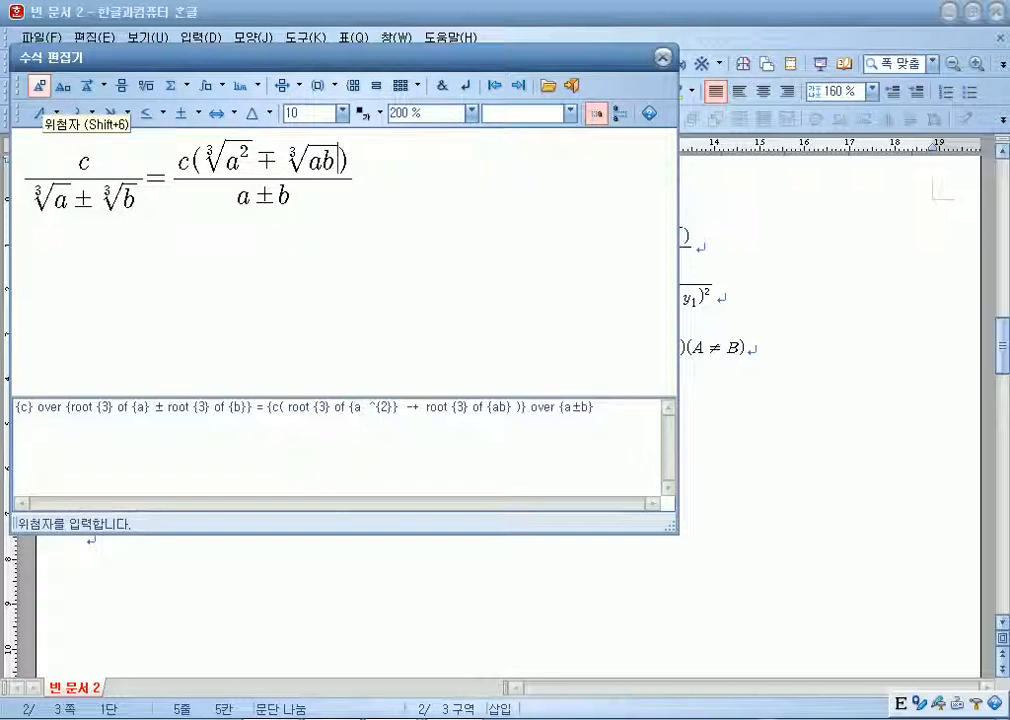
Complete the numerator with + and the cube root of b squared, and insert the equation into the document.
{"action": "type", "text": "+"}
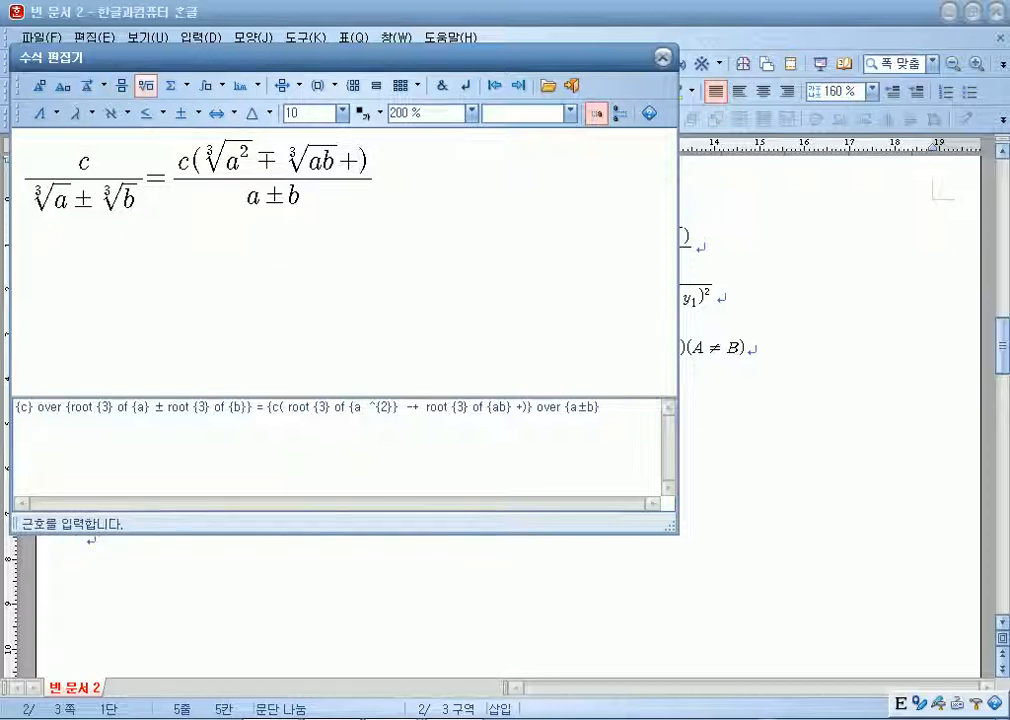
{"action": "left_click", "coordinate": [146, 86]}
{"action": "type", "text": "b"}
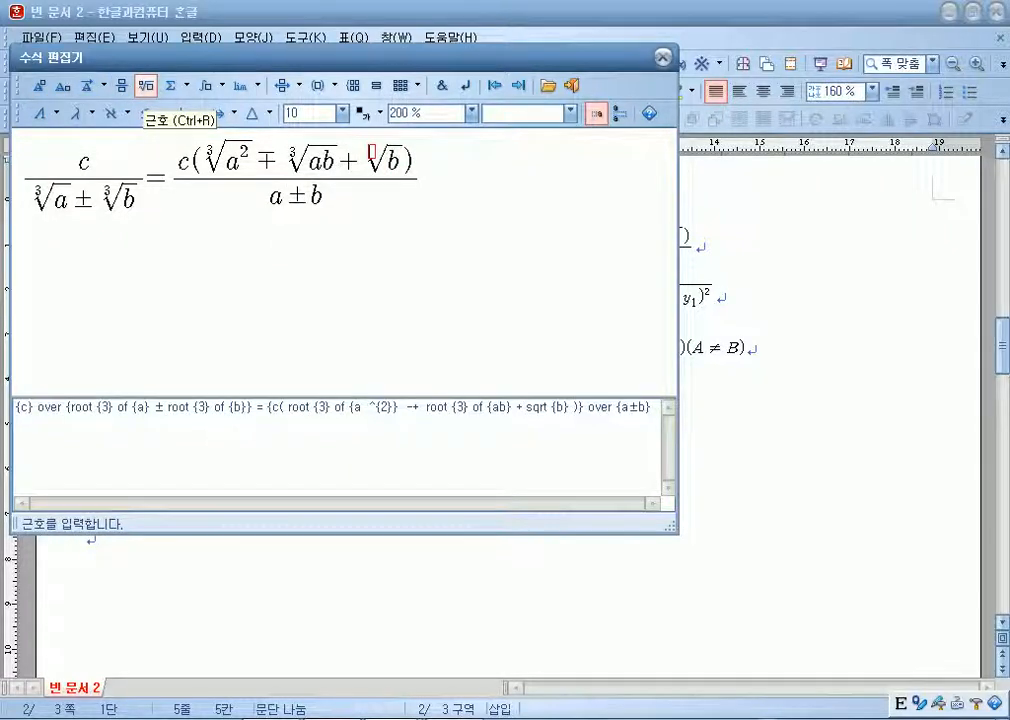
{"action": "type", "text": "3} of"}
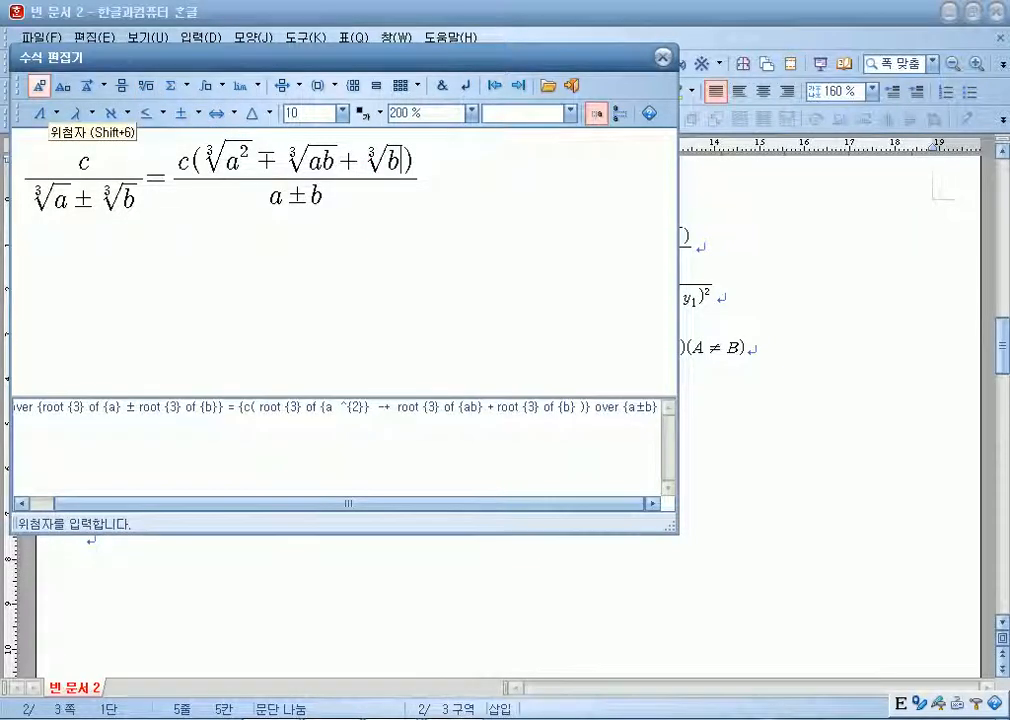
{"action": "left_click", "coordinate": [38, 86]}
{"action": "type", "text": "2"}
{"action": "key", "text": "shift+Escape"}
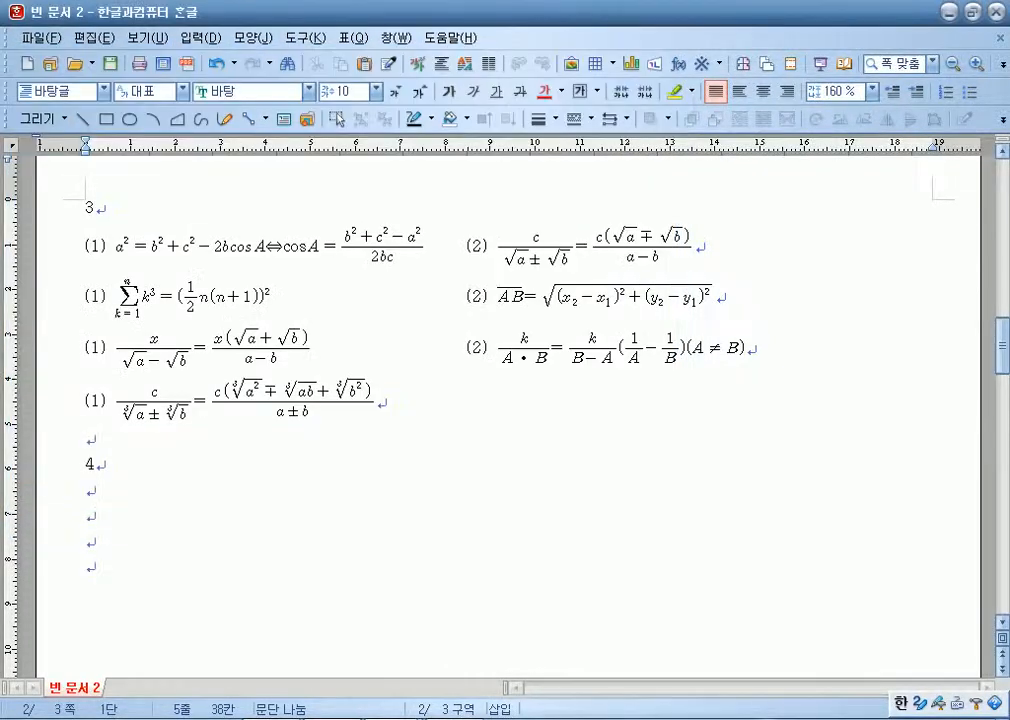
Add the label (2) in the second column of the fourth row.
{"action": "key", "text": "Tab"}
{"action": "type", "text": "(20"}
{"action": "key", "text": "BackSpace"}
{"action": "type", "text": ")"}
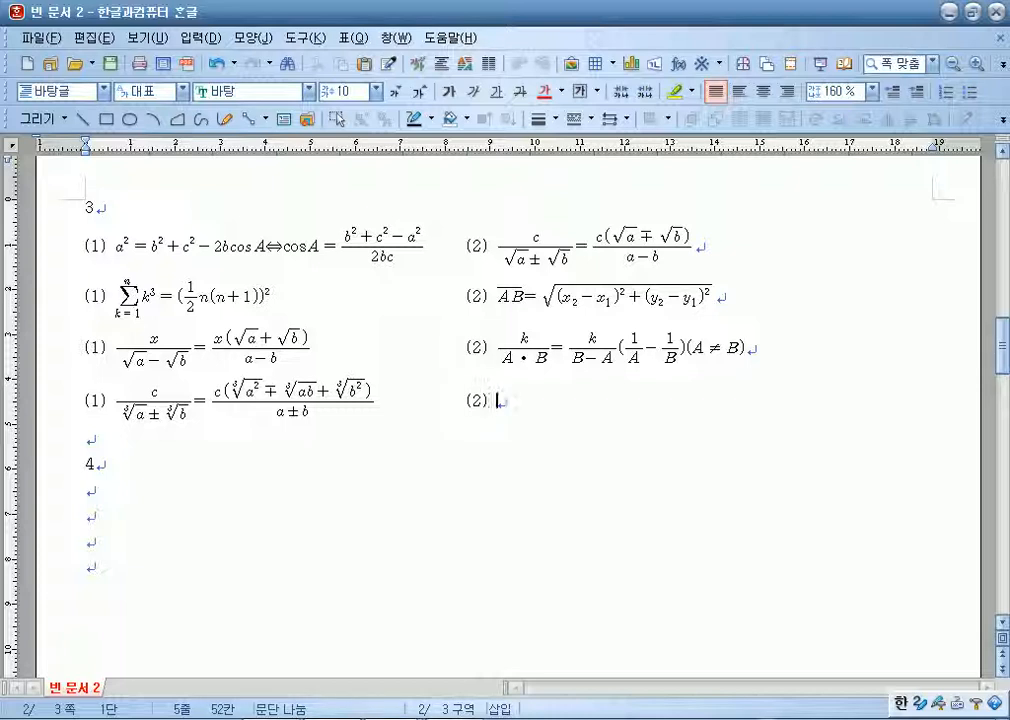
Start a new equation after the label (2) with l=rθ,s=.
{"action": "key", "text": "ctrl+n"}
{"action": "key", "text": "m"}
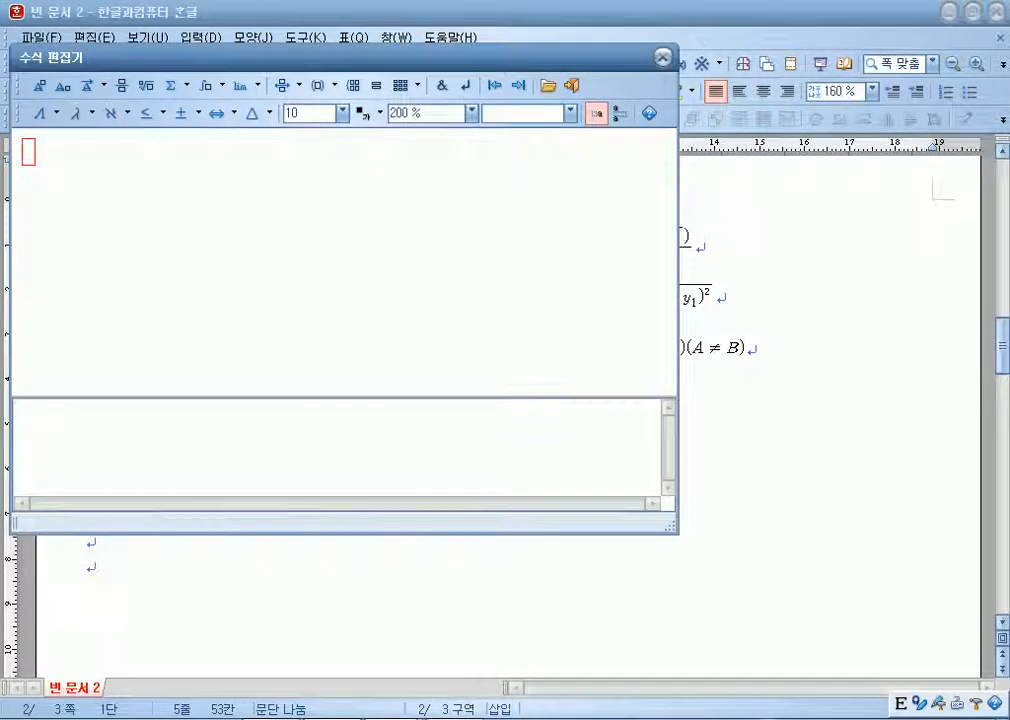
{"action": "type", "text": "l=r"}
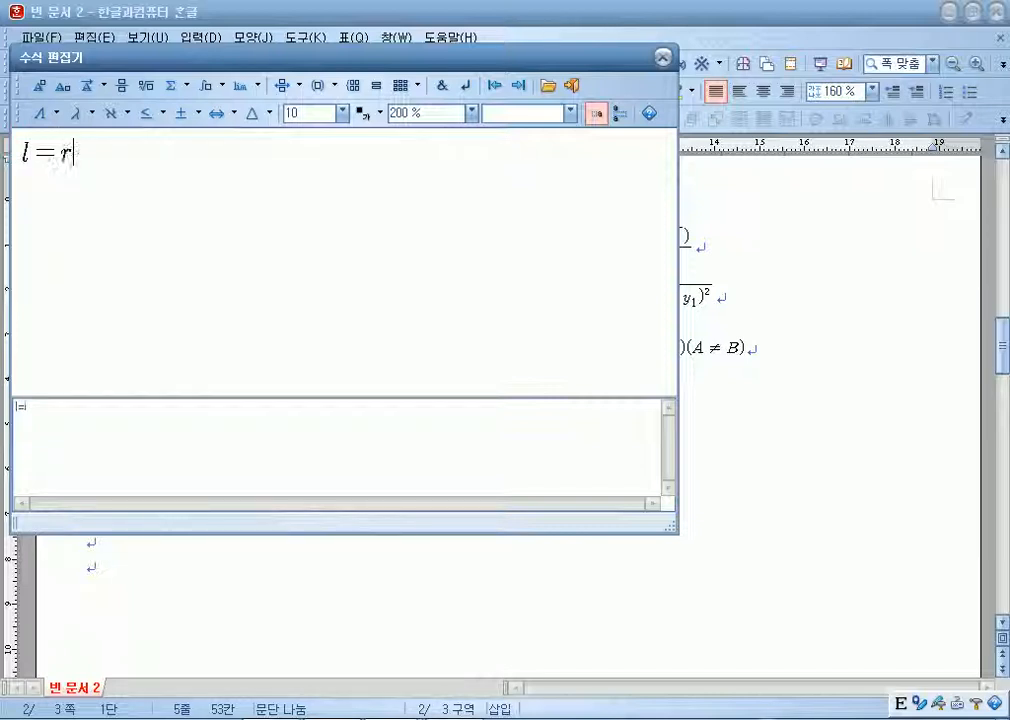
{"action": "left_click", "coordinate": [78, 113]}
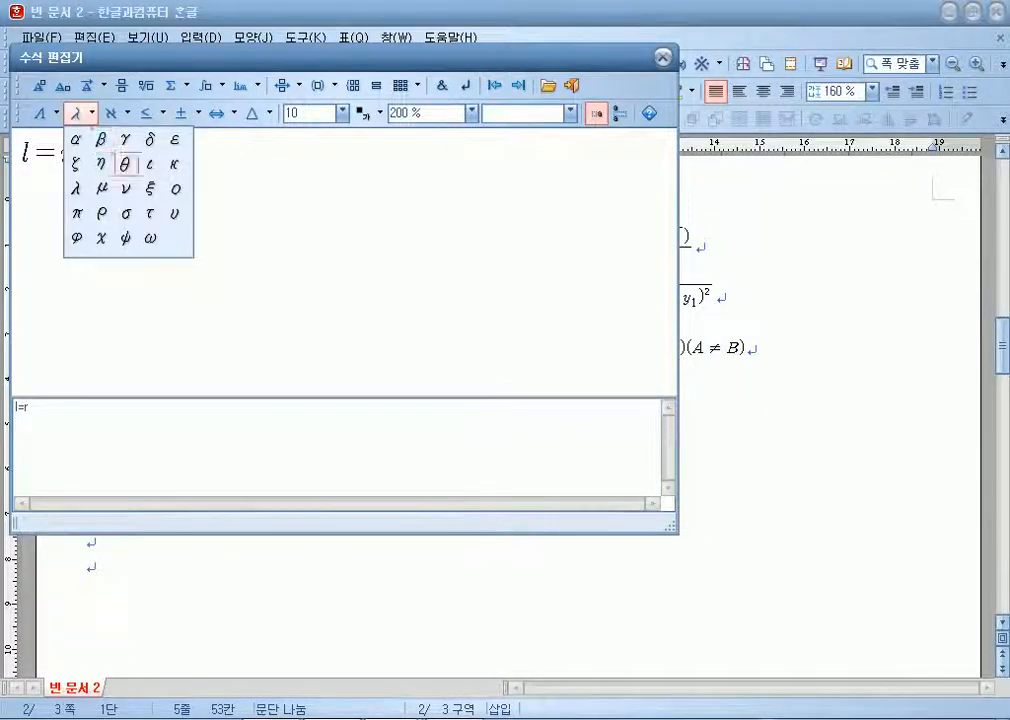
{"action": "left_click", "coordinate": [125, 163]}
{"action": "type", "text": ",s="}
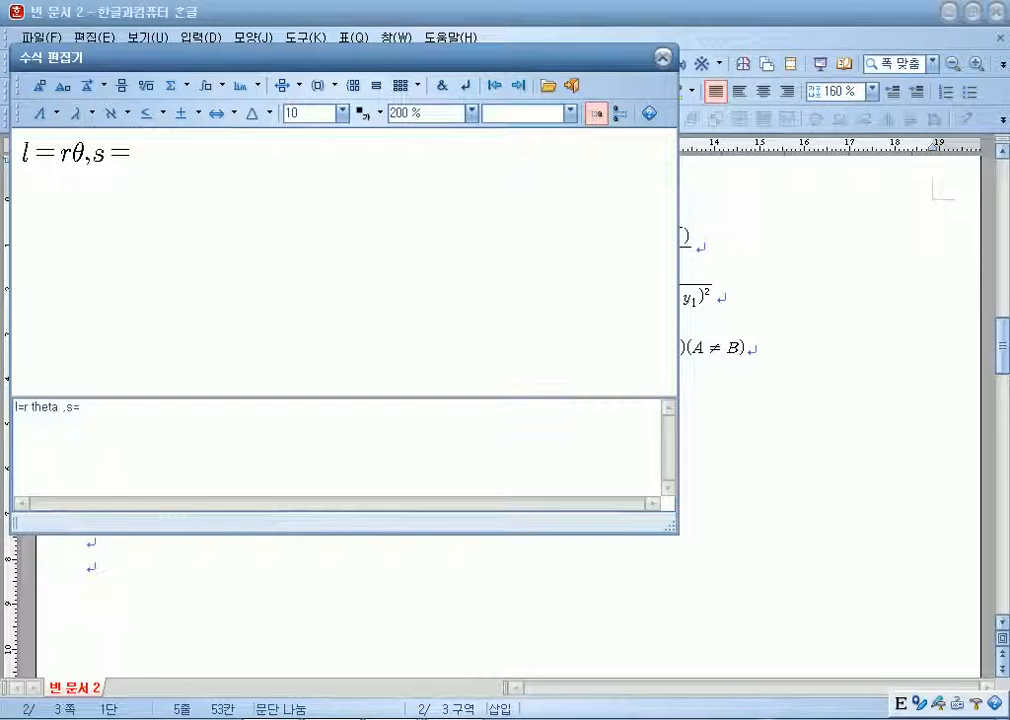
Append the fraction 1/2 followed by r squared and θ to the equation.
{"action": "left_click", "coordinate": [121, 85]}
{"action": "type", "text": "1} over {2} r"}
{"action": "key", "text": "Tab"}
{"action": "type", "text": "2"}
{"action": "key", "text": "Tab"}
{"action": "type", "text": "r"}
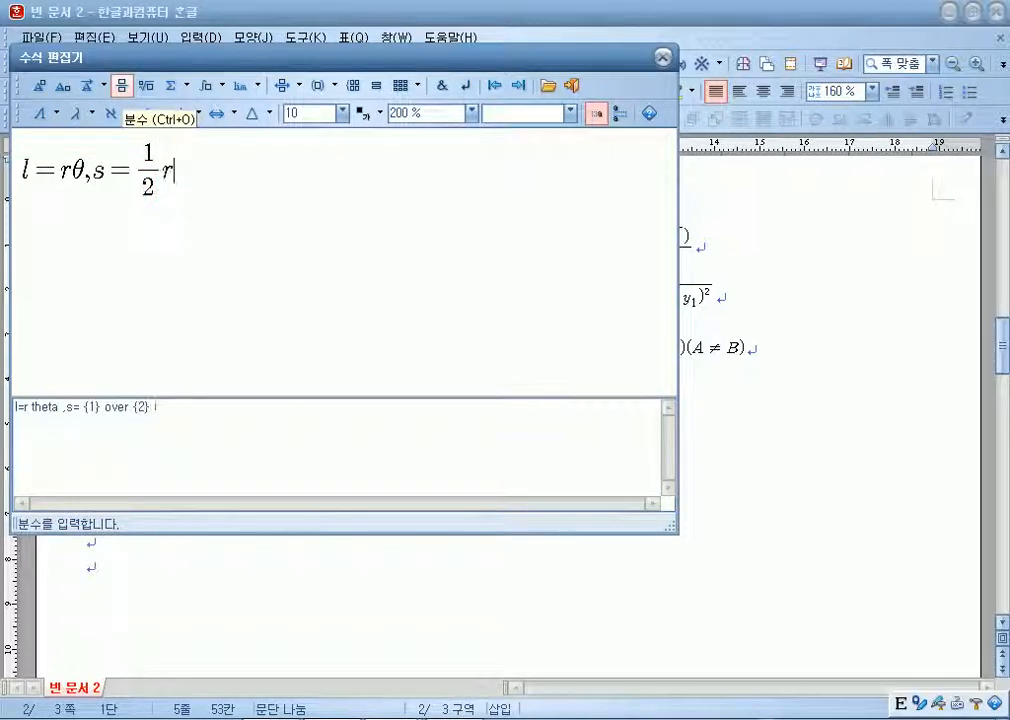
{"action": "left_click", "coordinate": [38, 85]}
{"action": "type", "text": "2"}
{"action": "key", "text": "Tab"}
{"action": "left_click", "coordinate": [78, 113]}
{"action": "left_click", "coordinate": [126, 162]}
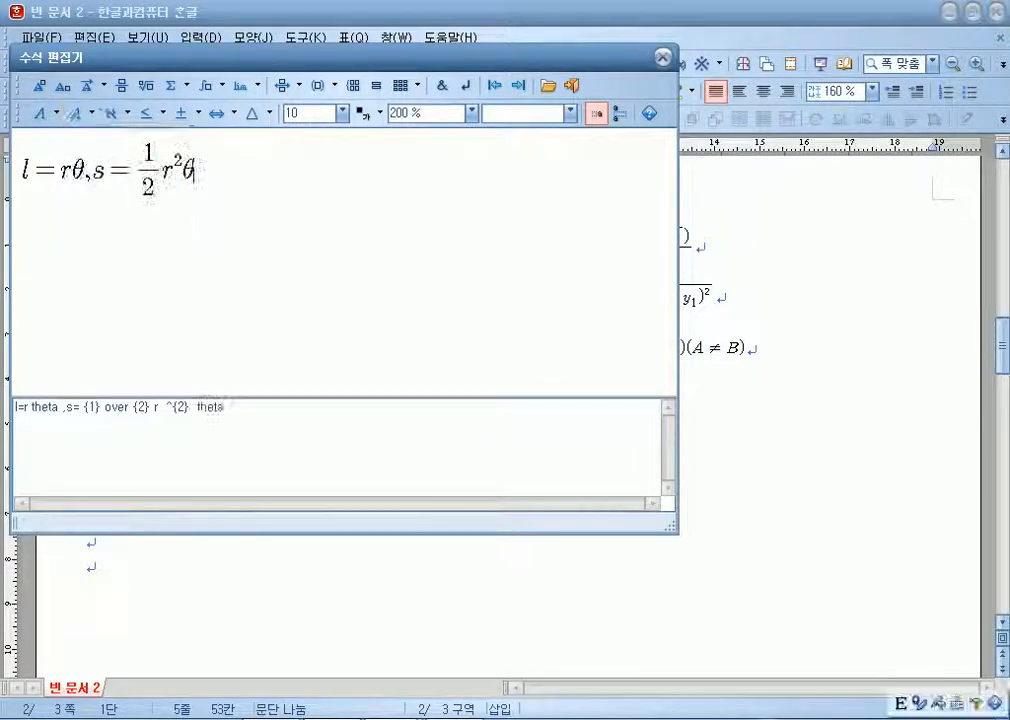
Append = and the fraction 1/2 followed by rl, and insert the equation into the document.
{"action": "type", "text": "="}
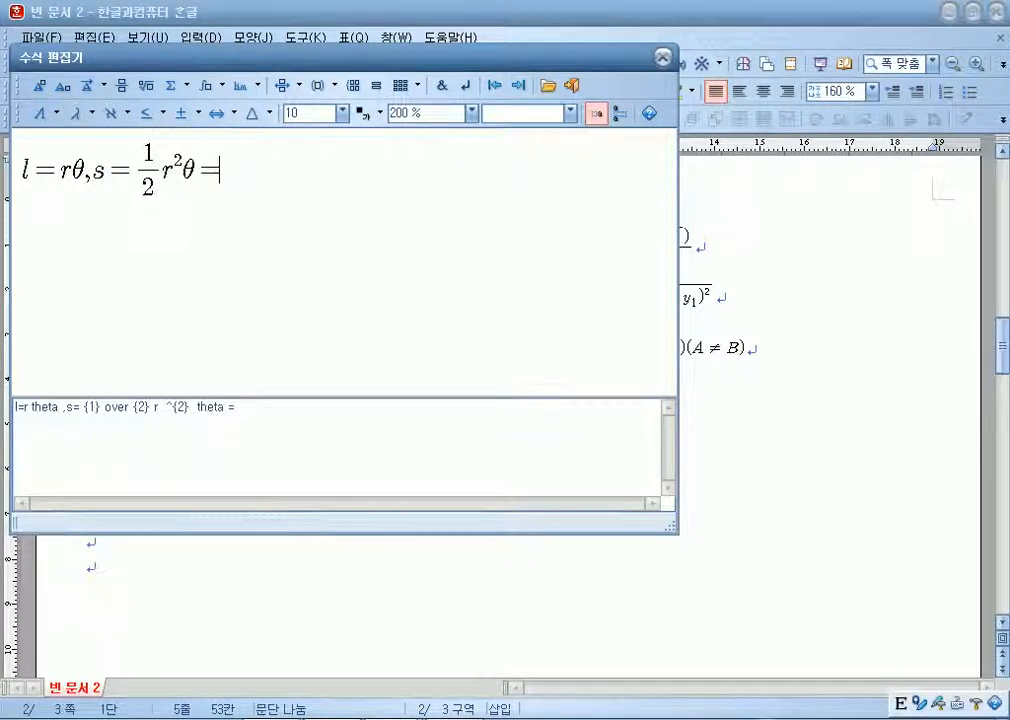
{"action": "left_click", "coordinate": [121, 85]}
{"action": "type", "text": "1"}
{"action": "key", "text": "Tab"}
{"action": "type", "text": "2"}
{"action": "key", "text": "Tab"}
{"action": "type", "text": "rl"}
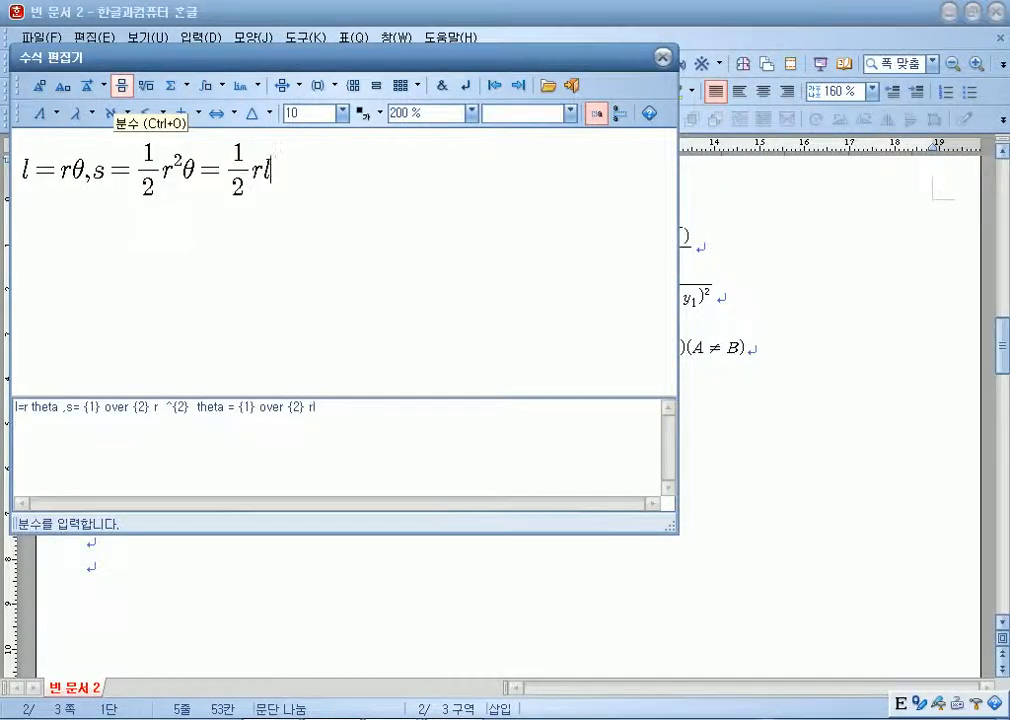
{"action": "key", "text": "shift+Escape"}
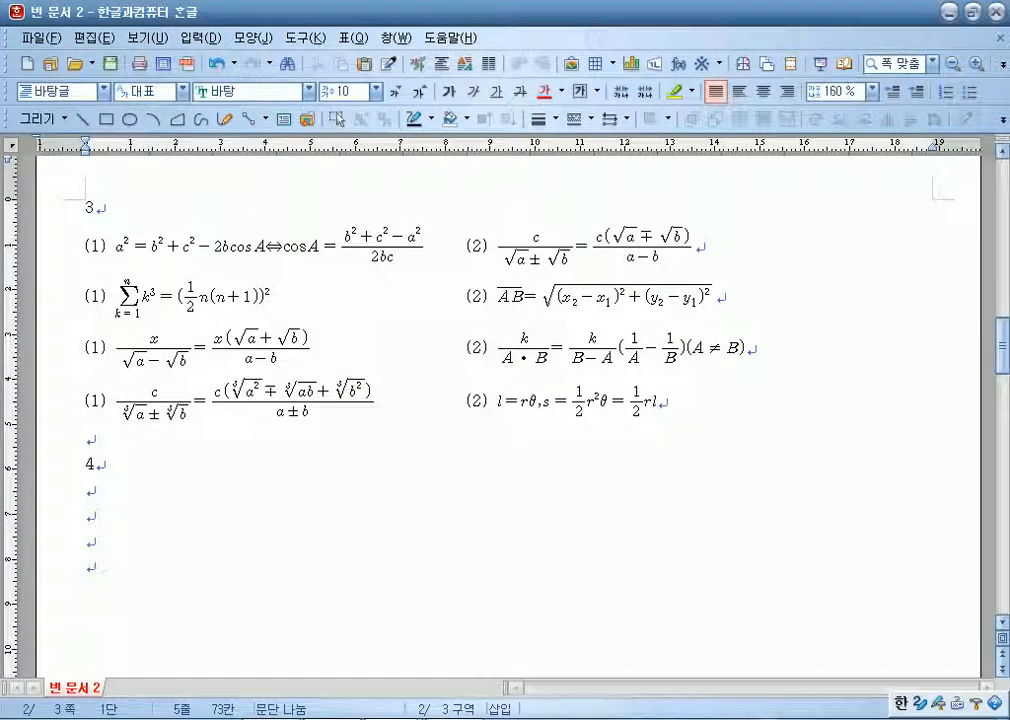
Insert three blank lines below the fourth row of equations and return to the first empty line.
{"action": "key", "text": "Return"}
{"action": "key", "text": "Return"}
{"action": "key", "text": "Return"}
{"action": "key", "text": "Up"}
{"action": "key", "text": "Up"}
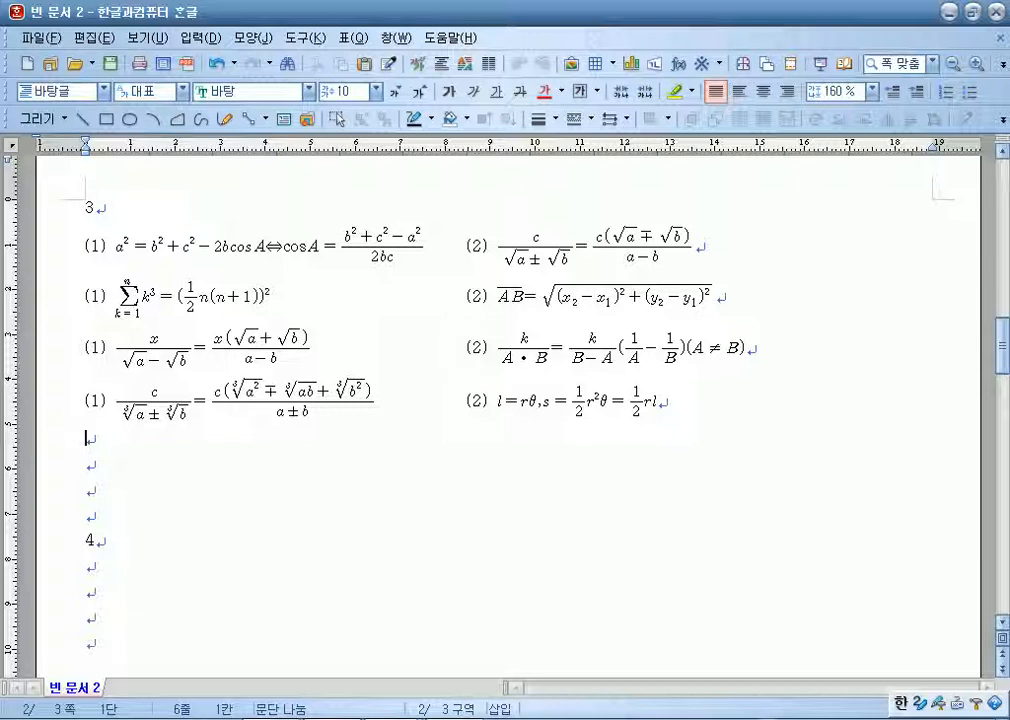
{"action": "left_click", "coordinate": [604, 297]}
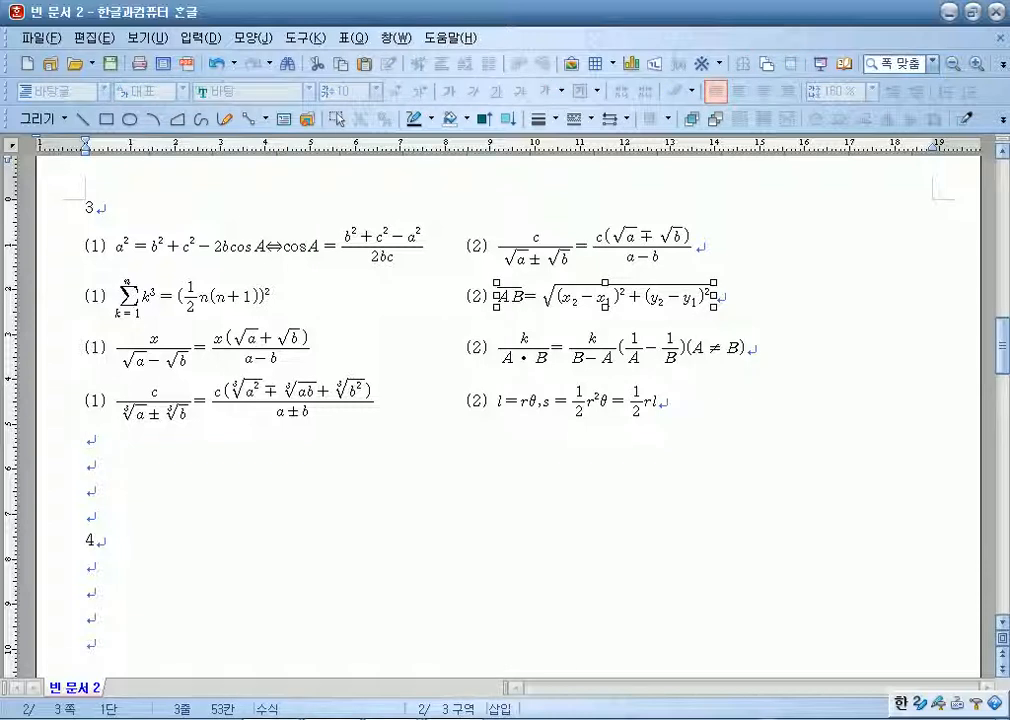
{"action": "key", "text": "Escape"}
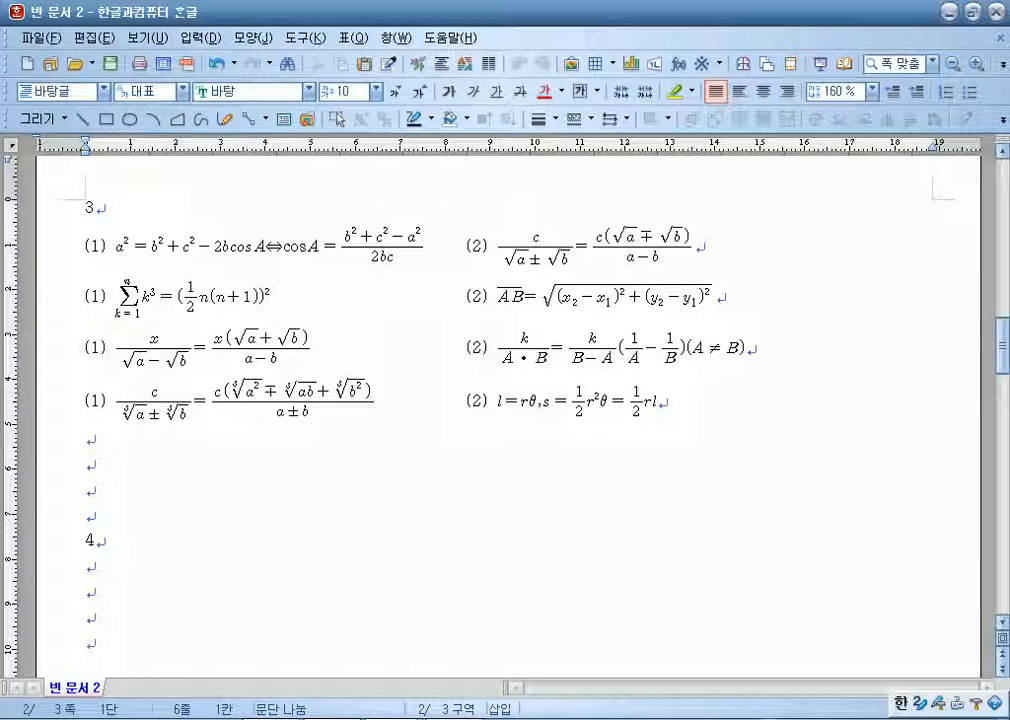
Add the label (1) on the fifth row and start a new equation with font size 20.
{"action": "type", "text": "(1)"}
{"action": "key", "text": "ctrl+n"}
{"action": "key", "text": "m"}
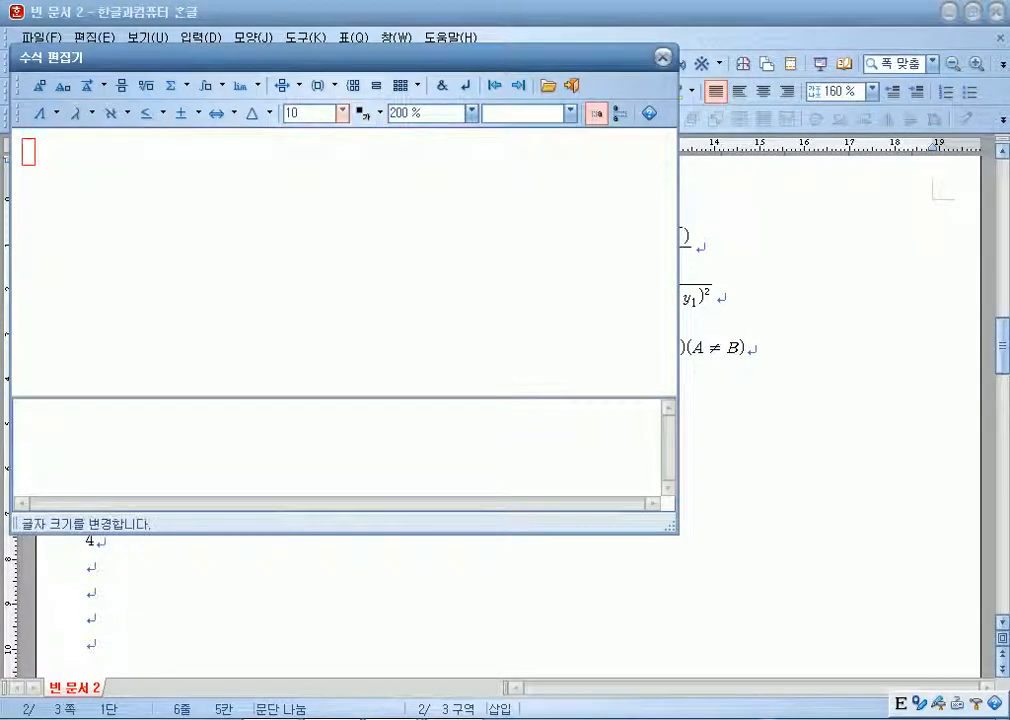
{"action": "left_click", "coordinate": [342, 113]}
{"action": "left_click", "coordinate": [316, 282]}
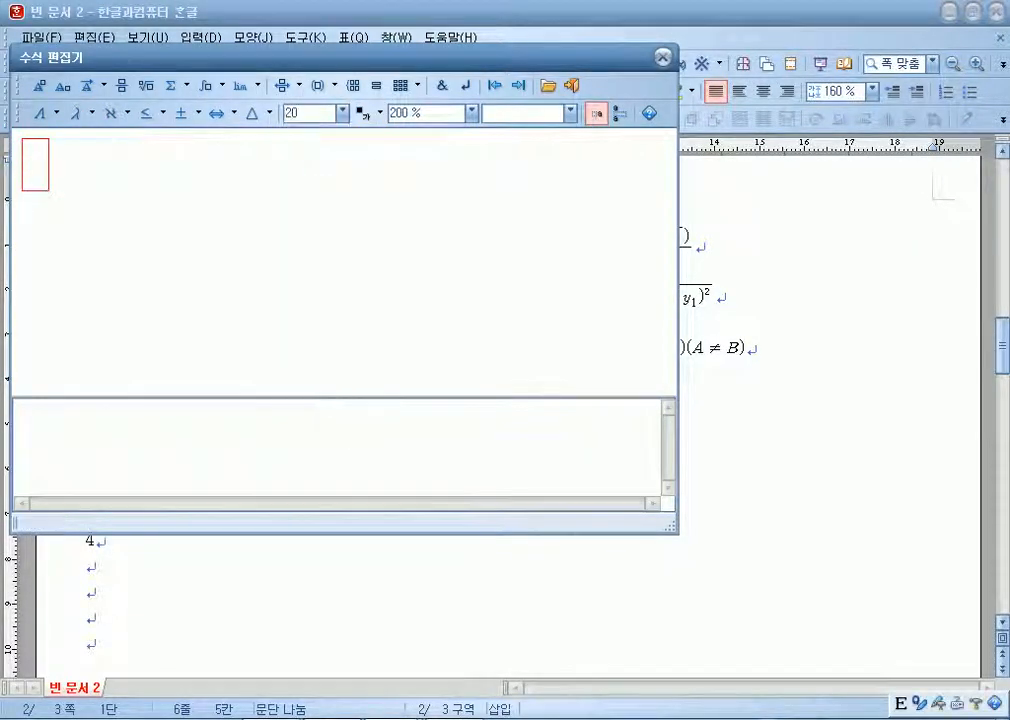
Enter the square root of a squared in the equation.
{"action": "left_click", "coordinate": [146, 85]}
{"action": "type", "text": "a"}
{"action": "left_click", "coordinate": [38, 85]}
{"action": "type", "text": "2"}
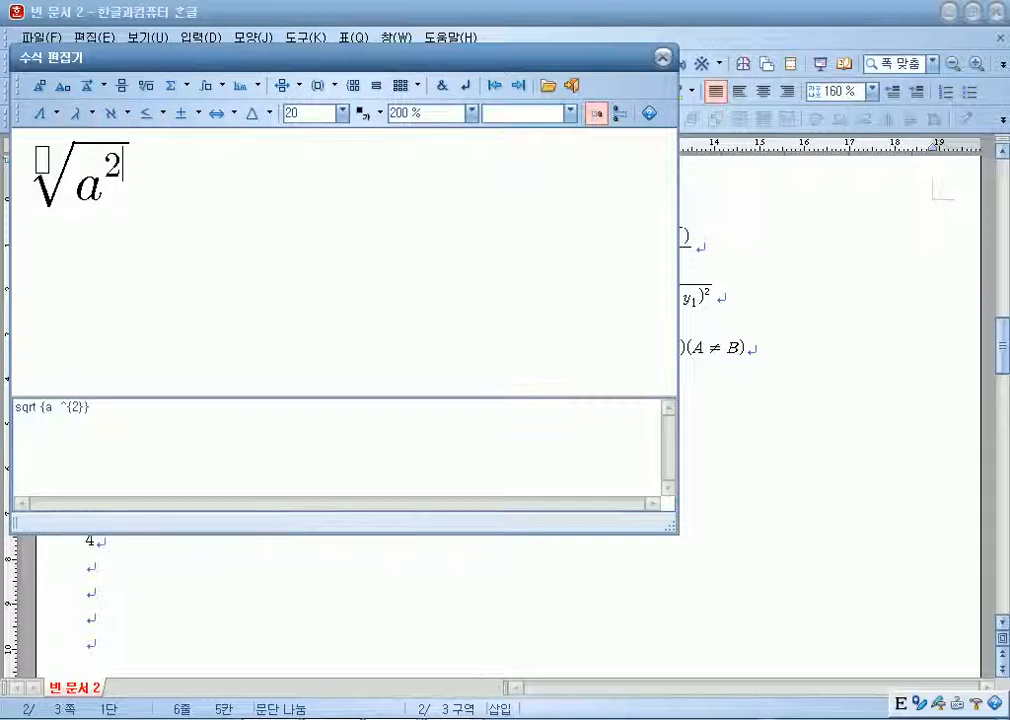
{"action": "type", "text": "="}
{"action": "key", "text": "Right"}
{"action": "type", "text": "="}
{"action": "key", "text": "Right"}
{"action": "type", "text": "="}
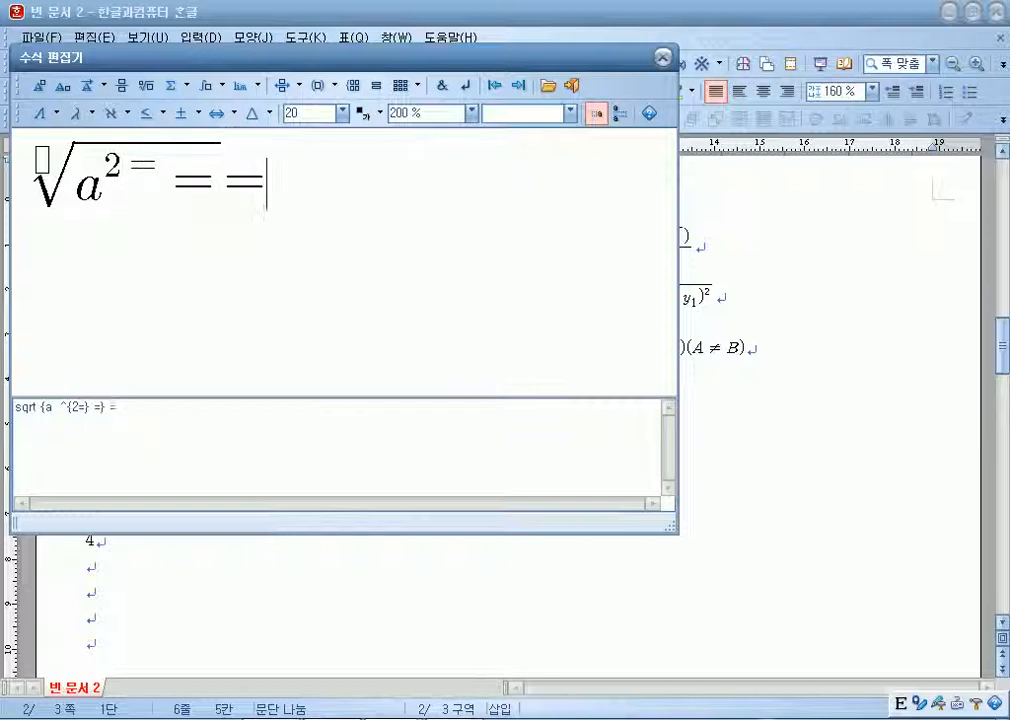
{"action": "key", "text": "Left"}
{"action": "key", "text": "Left"}
{"action": "key", "text": "Left"}
{"action": "key", "text": "BackSpace"}
{"action": "key", "text": "Right"}
{"action": "key", "text": "Delete"}
{"action": "key", "text": "Delete"}
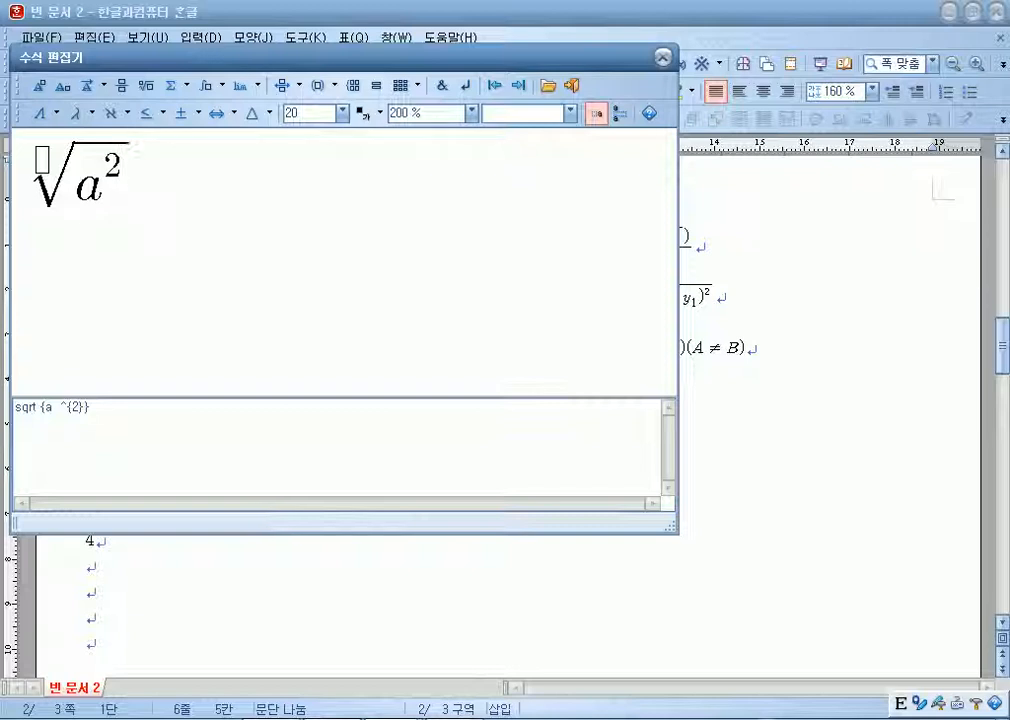
Append =|a|= after the square root.
{"action": "type", "text": "="}
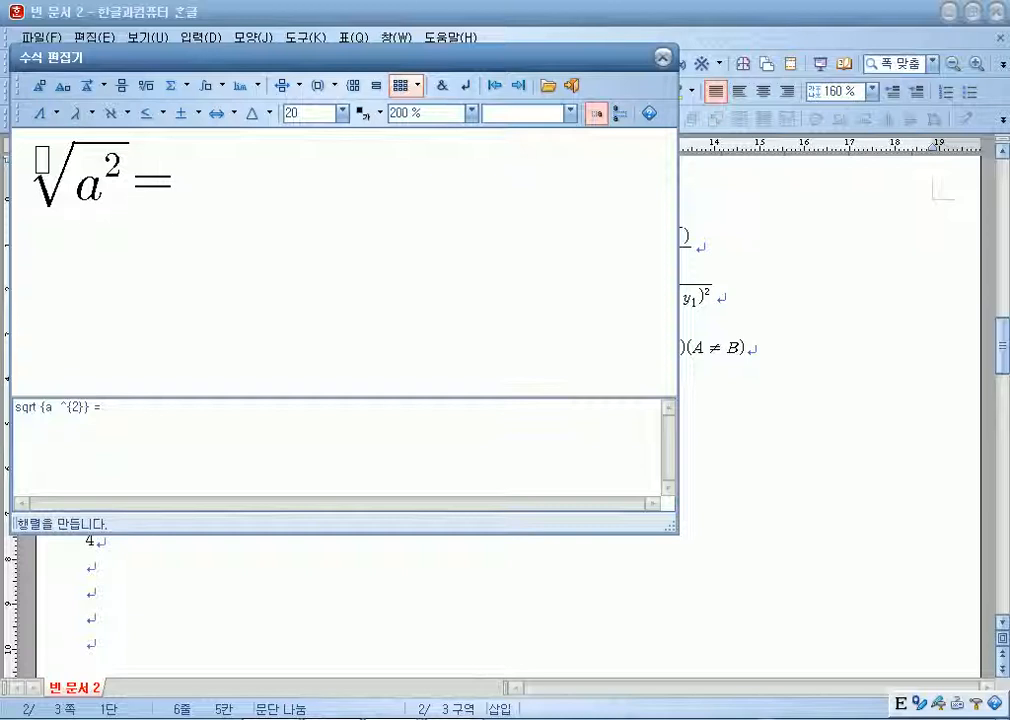
{"action": "type", "text": "||"}
{"action": "key", "text": "Left"}
{"action": "type", "text": "a"}
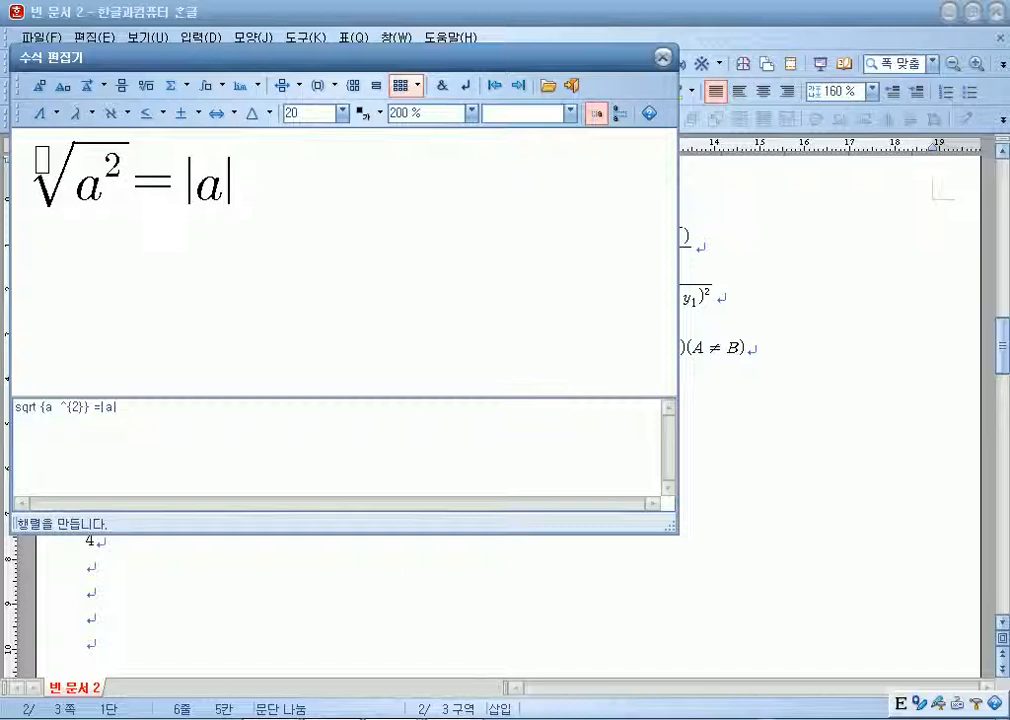
{"action": "type", "text": "=|a|="}
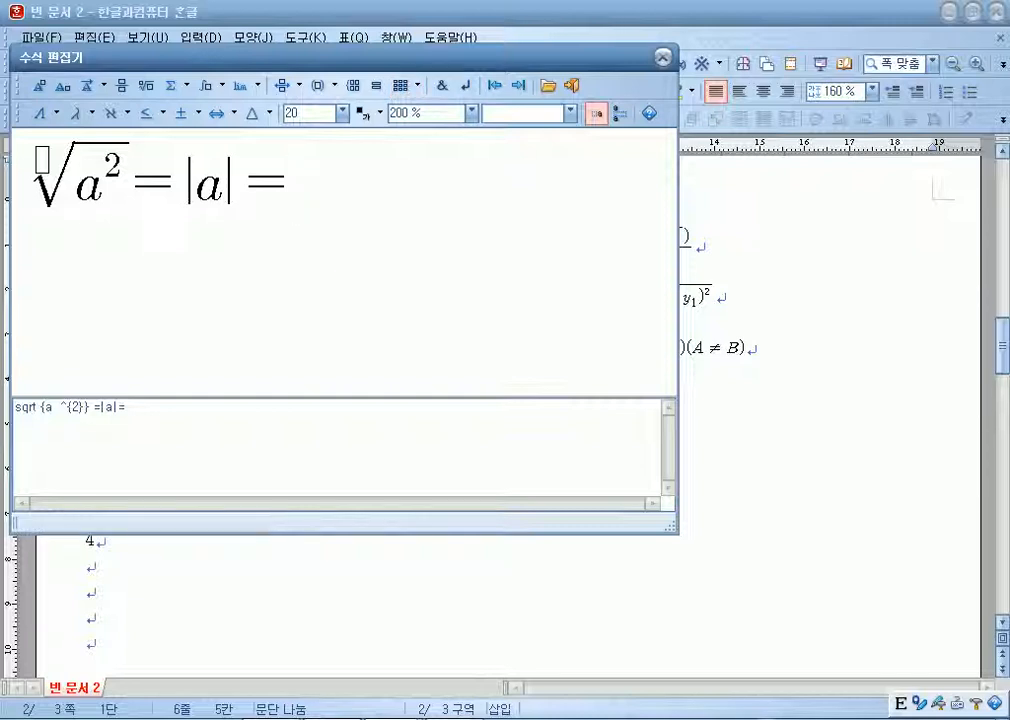
{"action": "type", "text": "{"}
{"action": "key", "text": "BackSpace"}
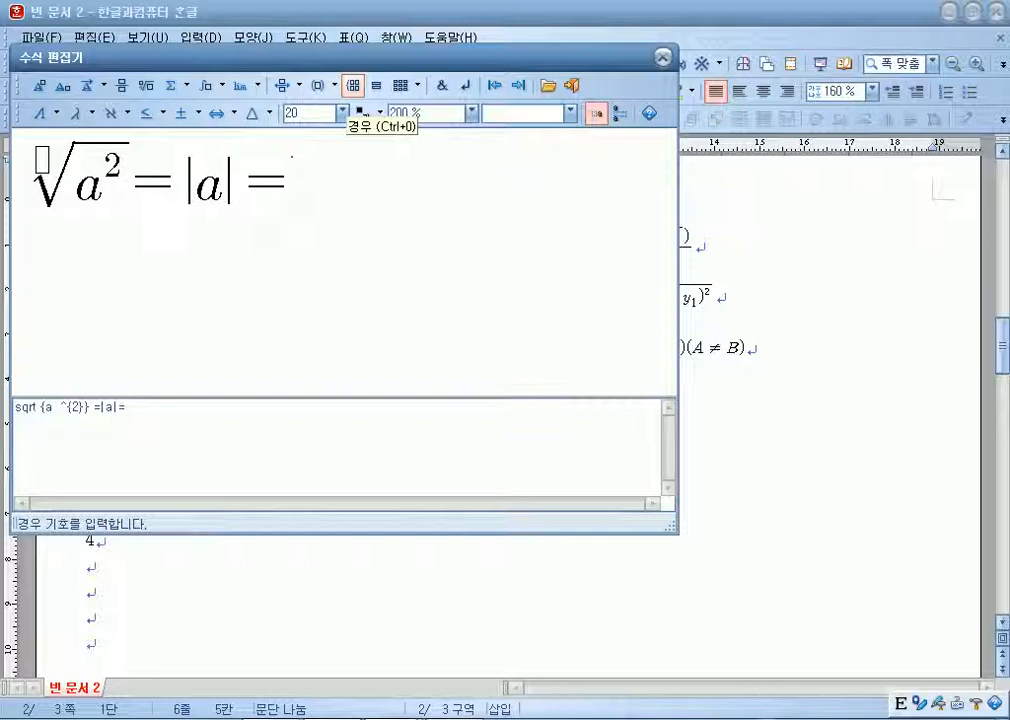
Add a cases structure after the last equals sign, with a in the first row and -a in the second.
{"action": "left_click", "coordinate": [352, 86]}
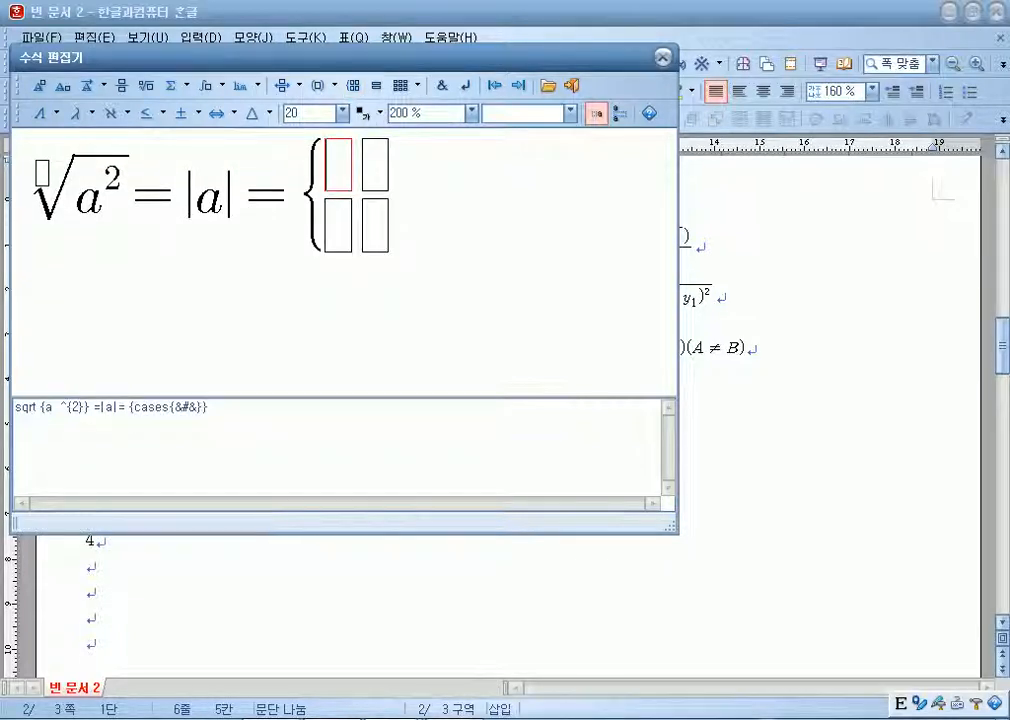
{"action": "type", "text": "a"}
{"action": "key", "text": "Down"}
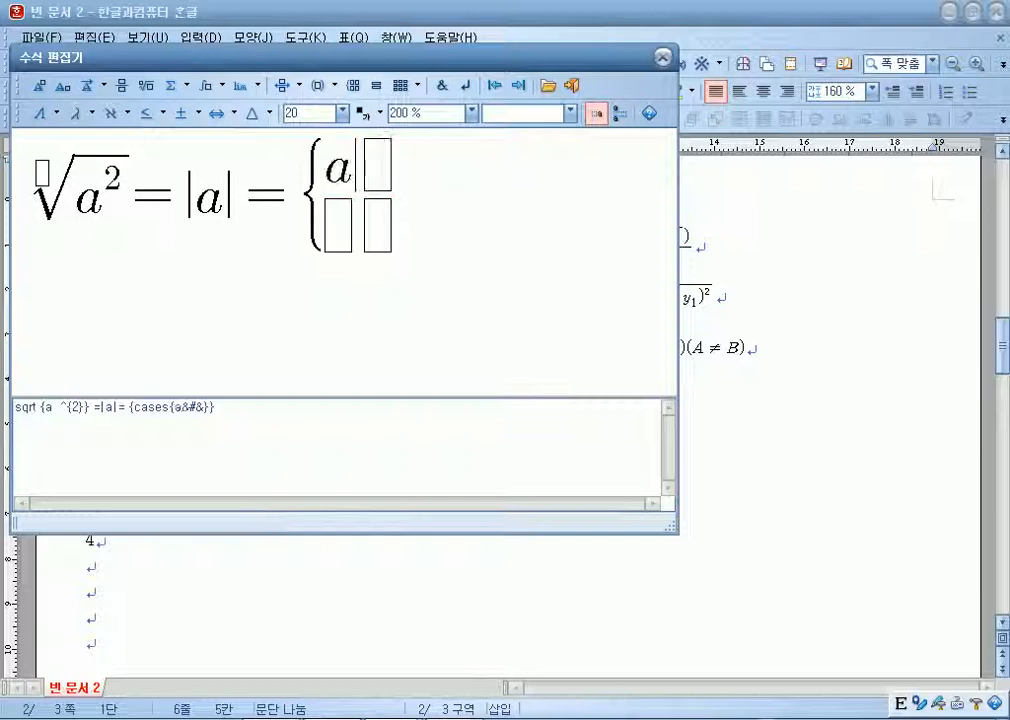
{"action": "type", "text": "-a"}
Enter the condition (a ≥ 0) beside a in the first row of the cases structure.
{"action": "key", "text": "Right"}
{"action": "key", "text": "Up"}
{"action": "type", "text": "(a"}
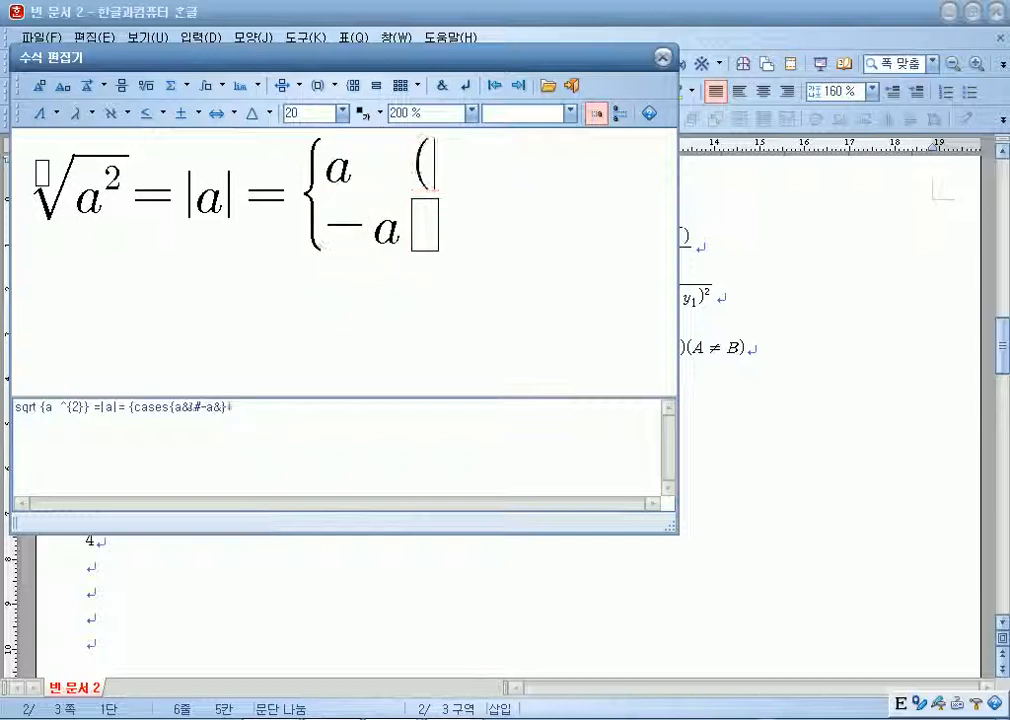
{"action": "type", "text": "0)"}
{"action": "key", "text": "Left"}
{"action": "key", "text": "Left"}
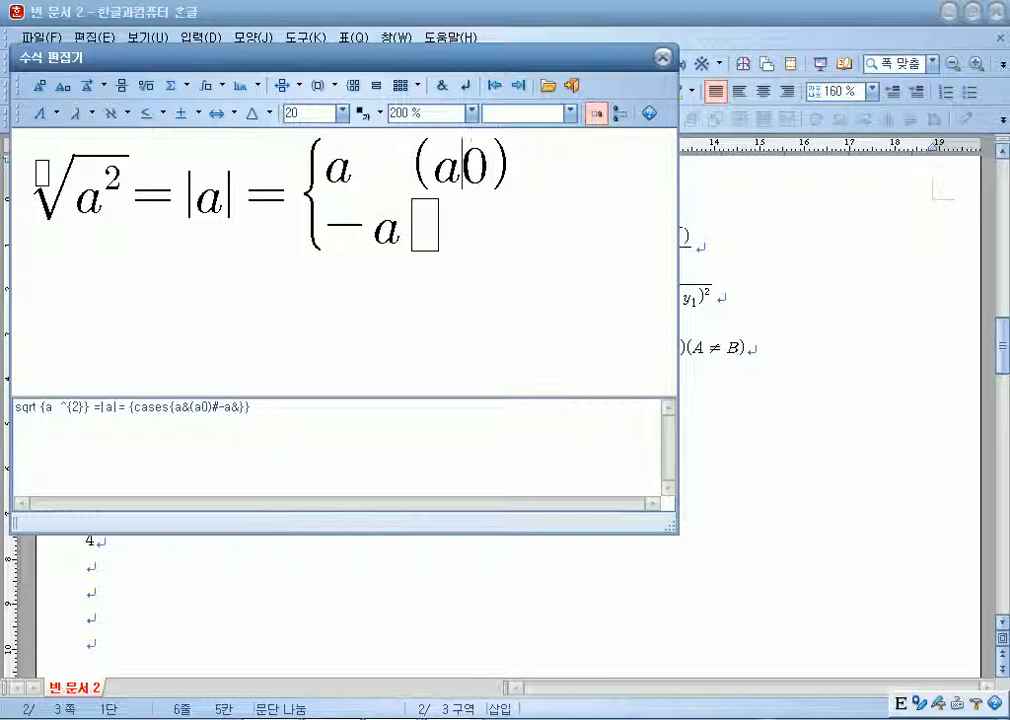
{"action": "left_click", "coordinate": [150, 112]}
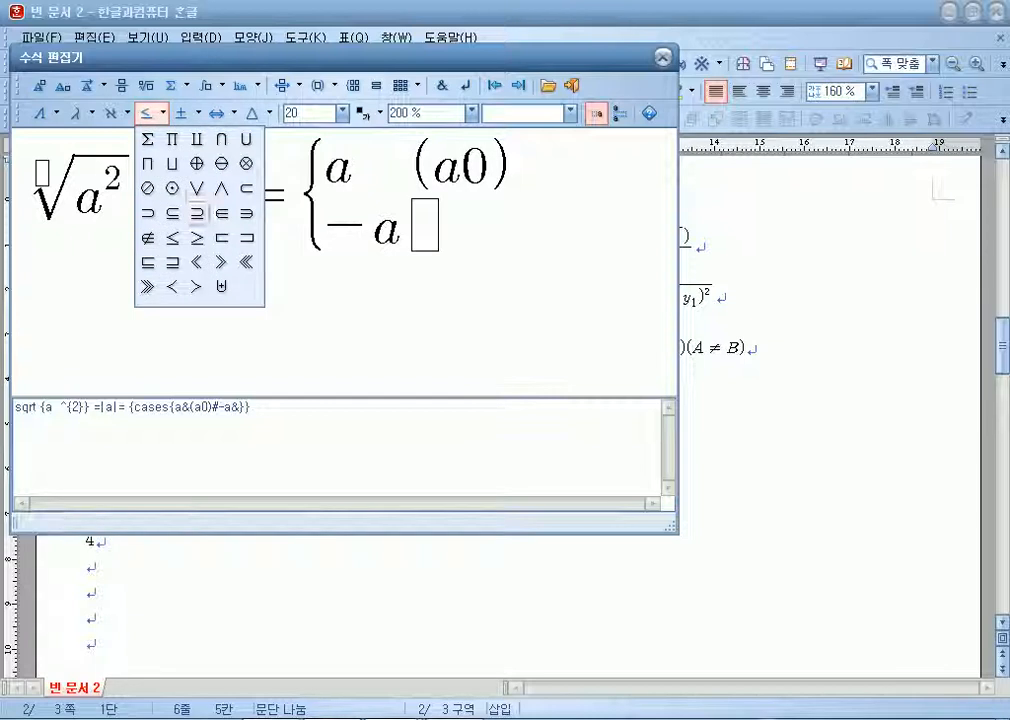
{"action": "left_click", "coordinate": [196, 237]}
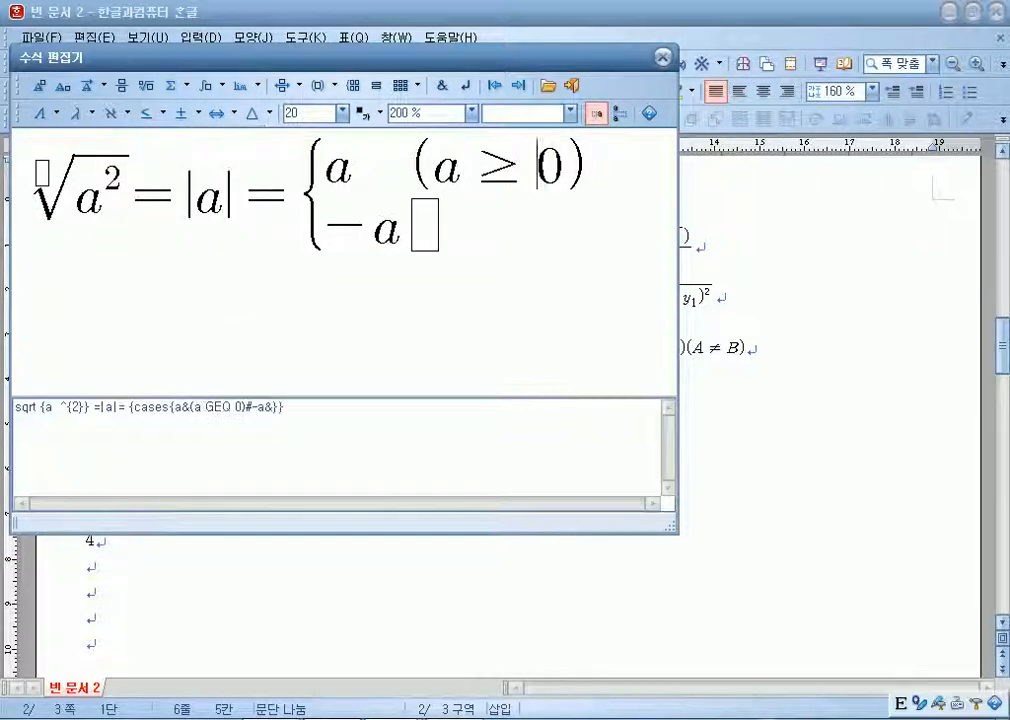
Enter the condition (a ≺ 0) beside -a in the second row of the cases structure, using the PREC symbol.
{"action": "type", "text": "()"}
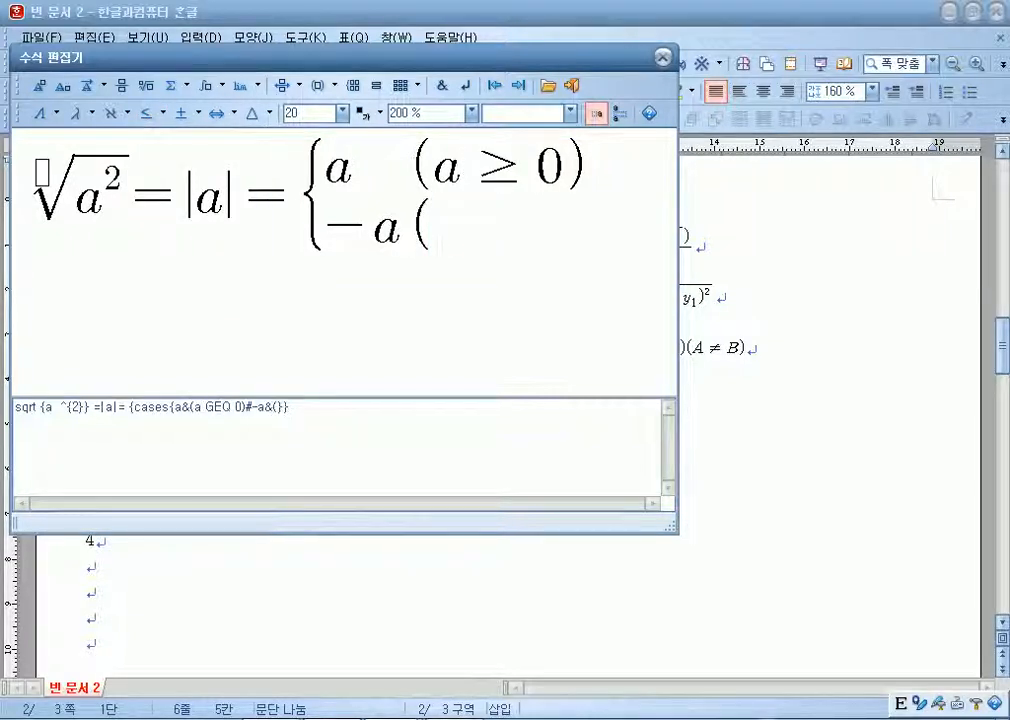
{"action": "key", "text": "Left"}
{"action": "type", "text": "a0"}
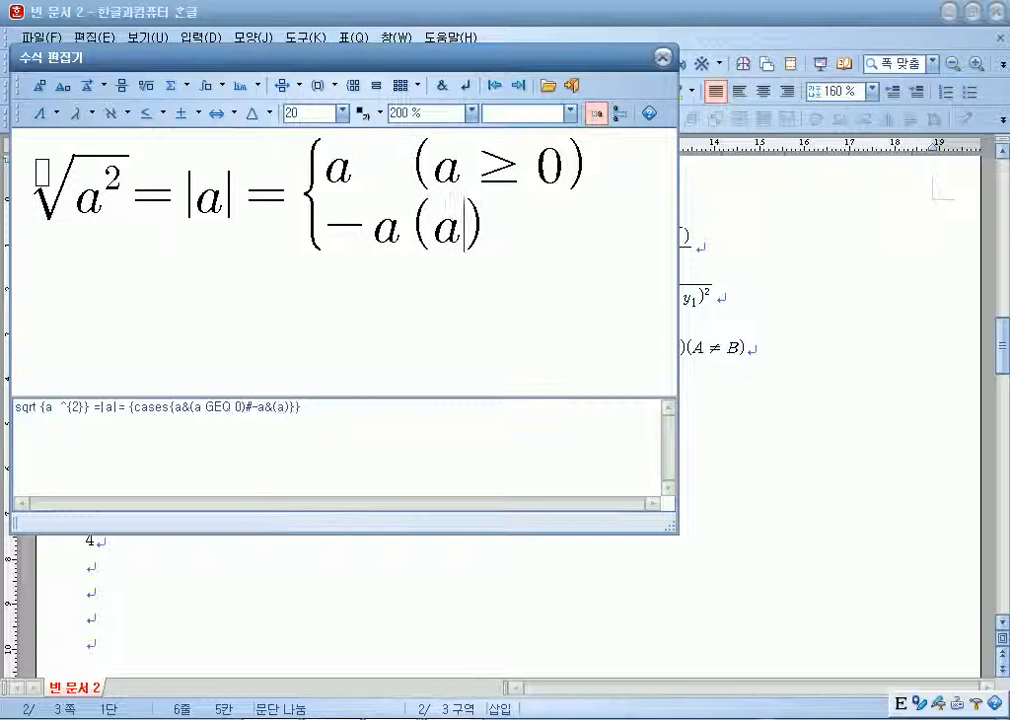
{"action": "key", "text": "Left"}
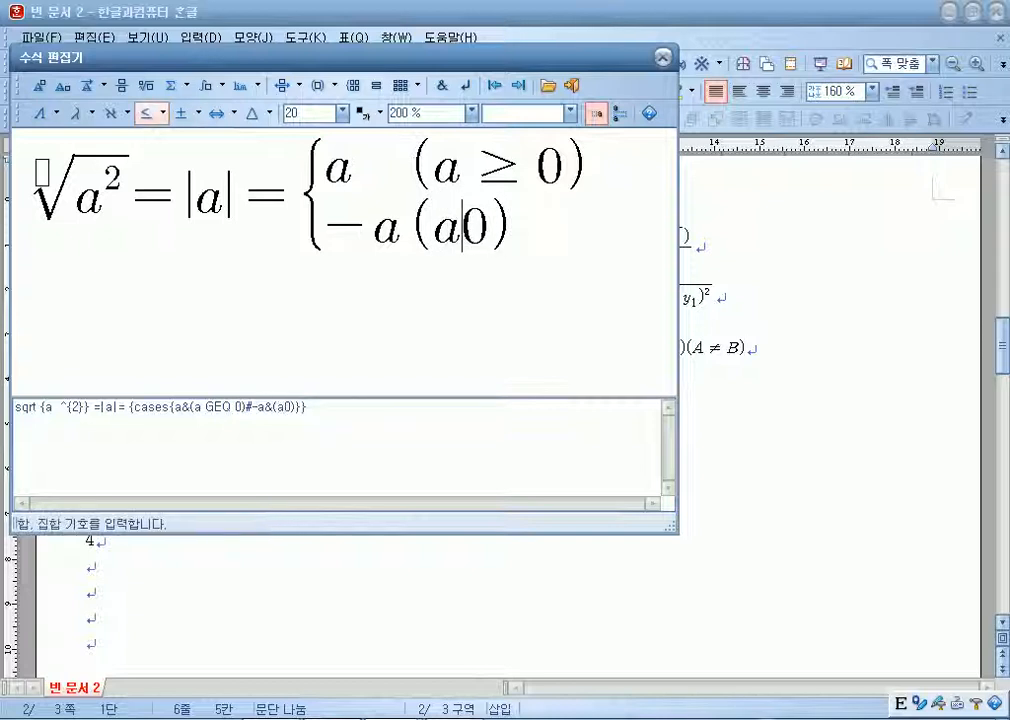
{"action": "left_click", "coordinate": [150, 112]}
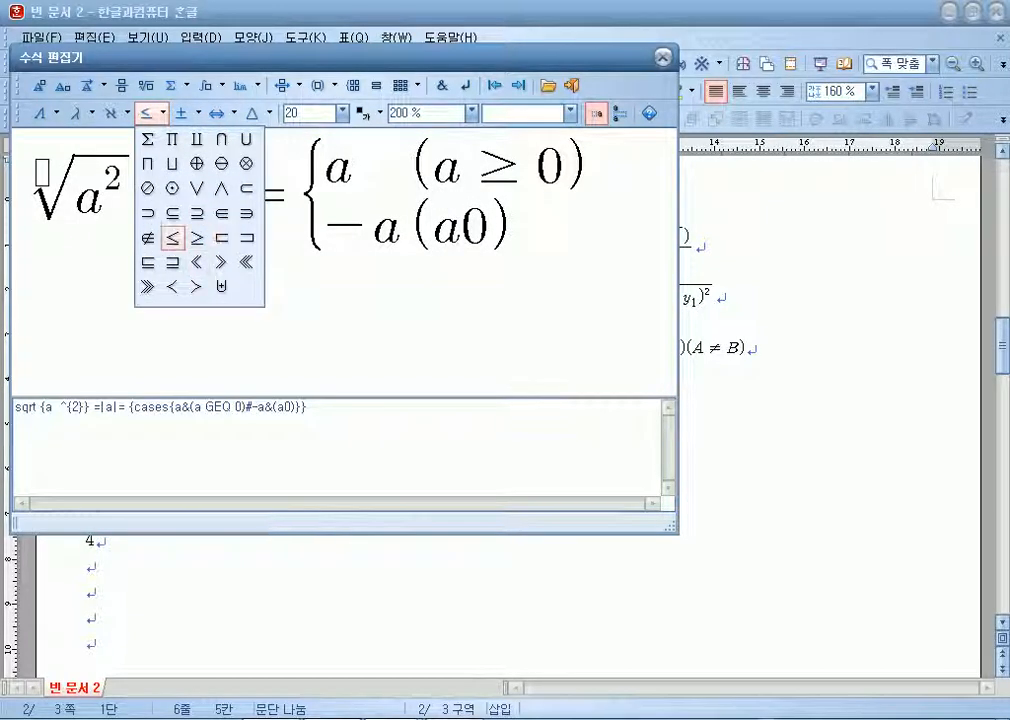
{"action": "left_click", "coordinate": [172, 286]}
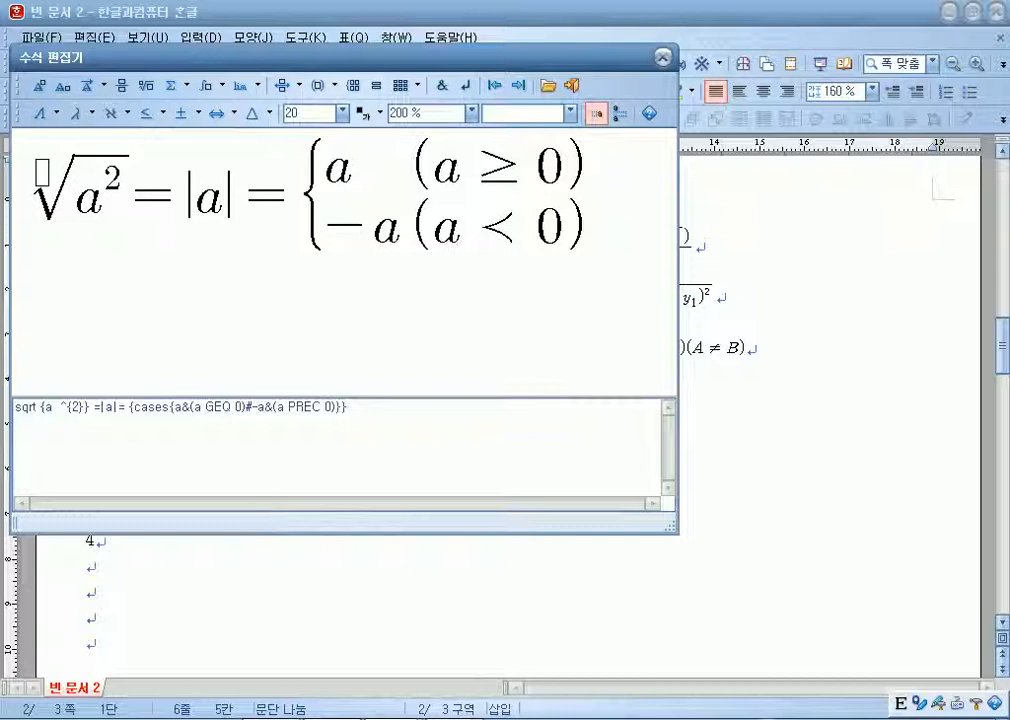
Leave the cases structure and set the equation's font size to 10.
{"action": "key", "text": "Right"}
{"action": "key", "text": "Right"}
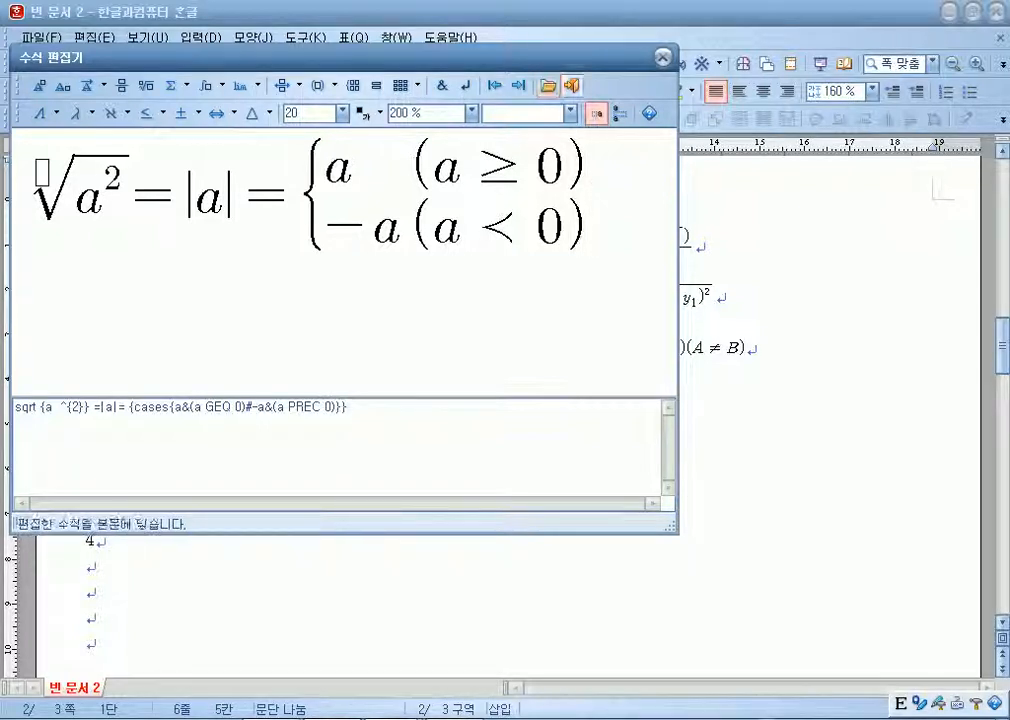
{"action": "left_click", "coordinate": [342, 113]}
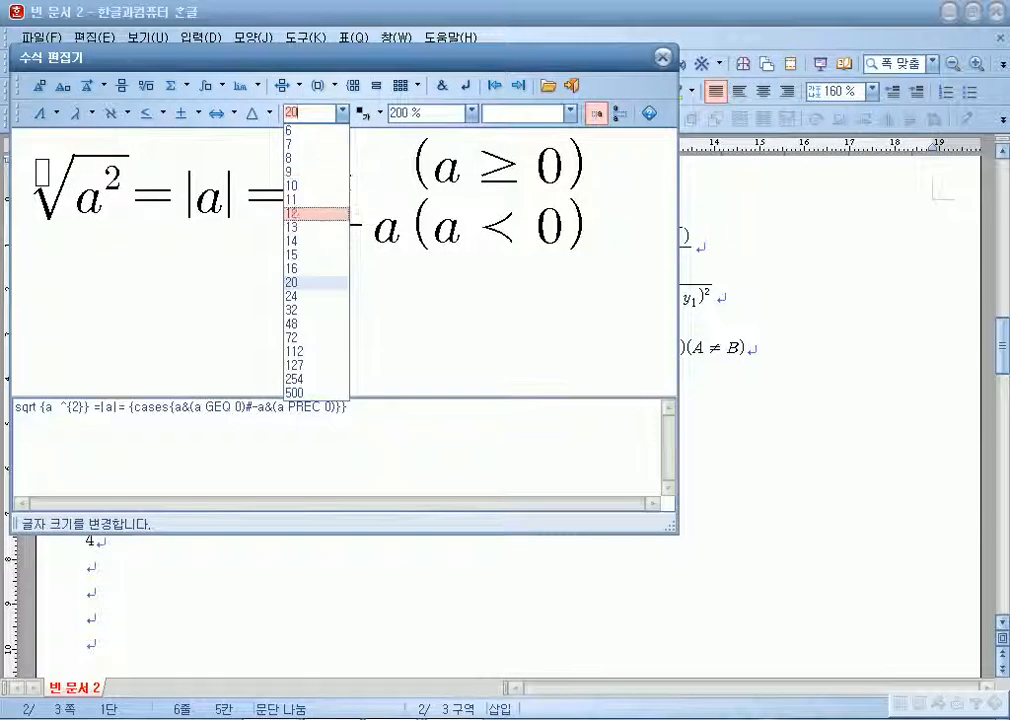
{"action": "left_click", "coordinate": [300, 185]}
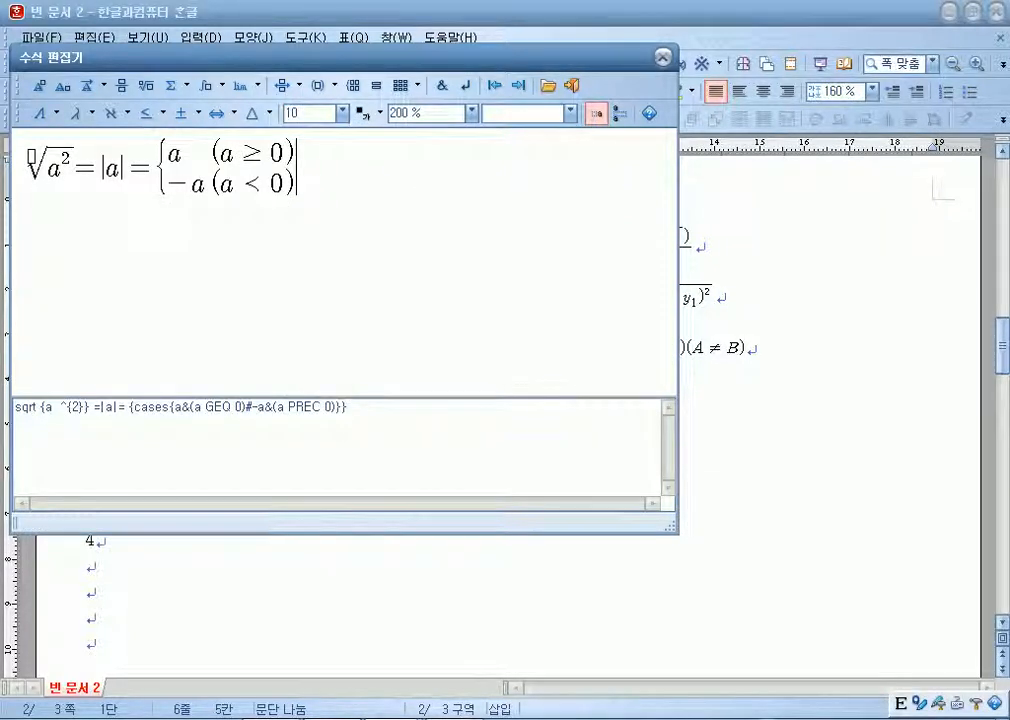
Try adding a second equation line with the square root of a squared followed by =|a|=.
{"action": "type", "text": "#"}
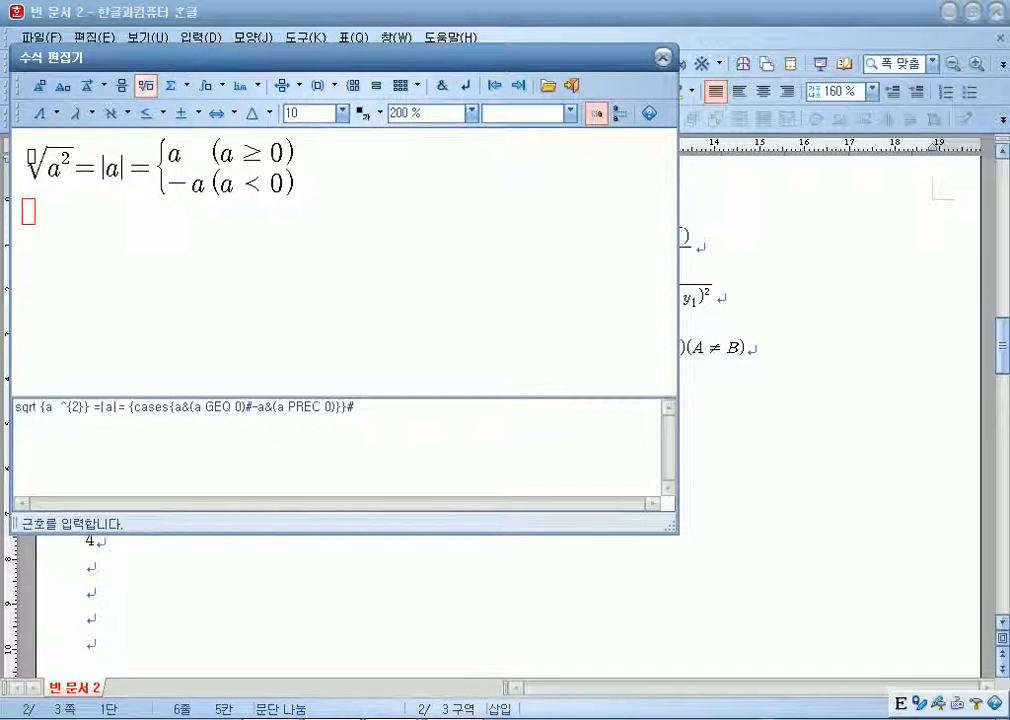
{"action": "left_click", "coordinate": [146, 85]}
{"action": "type", "text": "a"}
{"action": "left_click", "coordinate": [38, 85]}
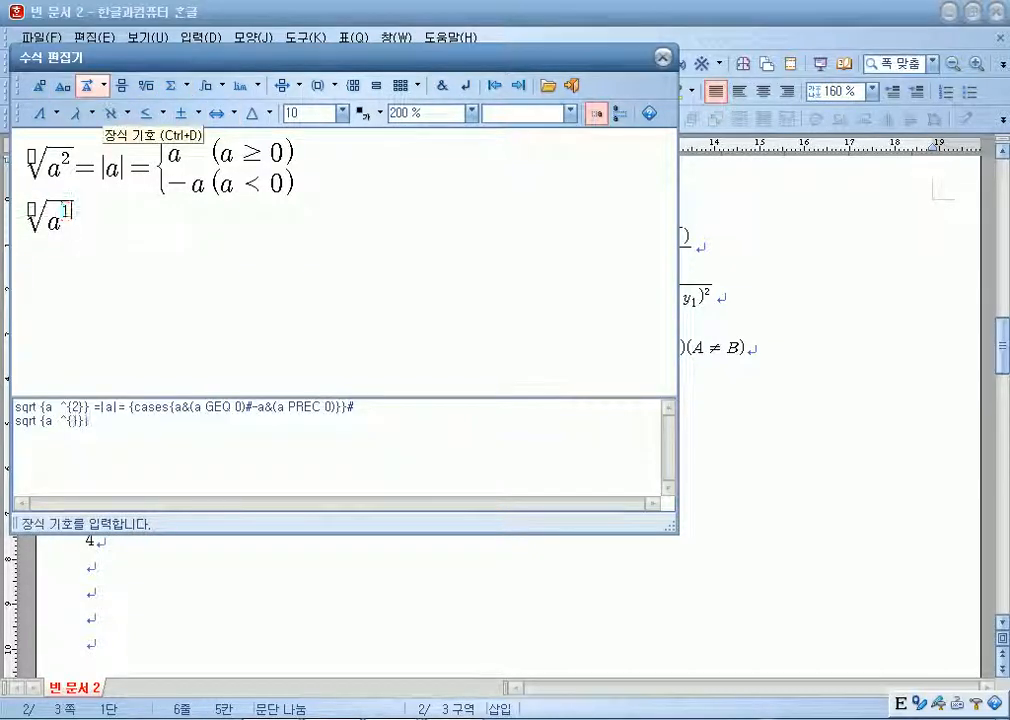
{"action": "type", "text": "22"}
{"action": "type", "text": "2"}
{"action": "key", "text": "BackSpace"}
{"action": "key", "text": "BackSpace"}
{"action": "key", "text": "Right"}
{"action": "type", "text": "=|a"}
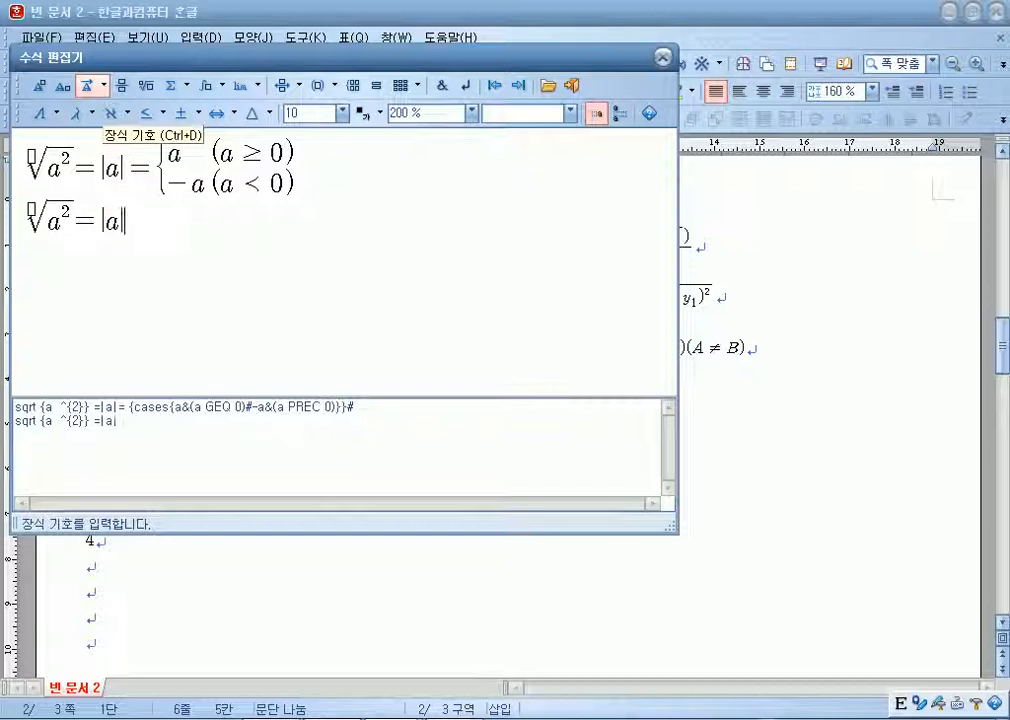
{"action": "type", "text": "|"}
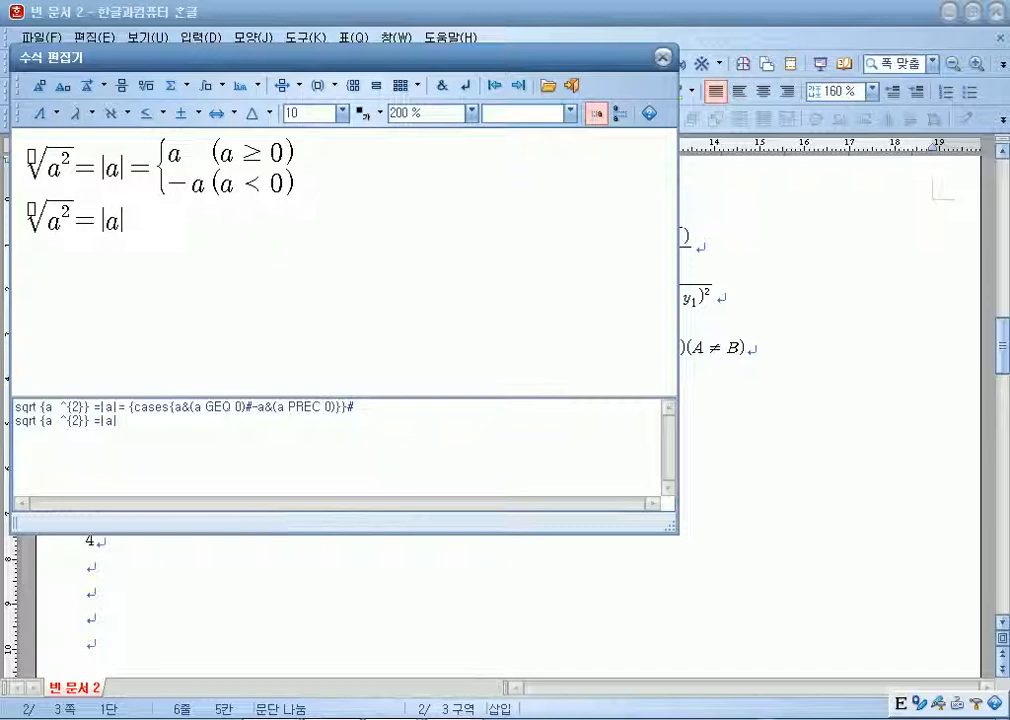
{"action": "type", "text": "="}
Try a plain opening brace and an empty cases structure after the second line's last equals sign.
{"action": "type", "text": "{"}
{"action": "key", "text": "BackSpace"}
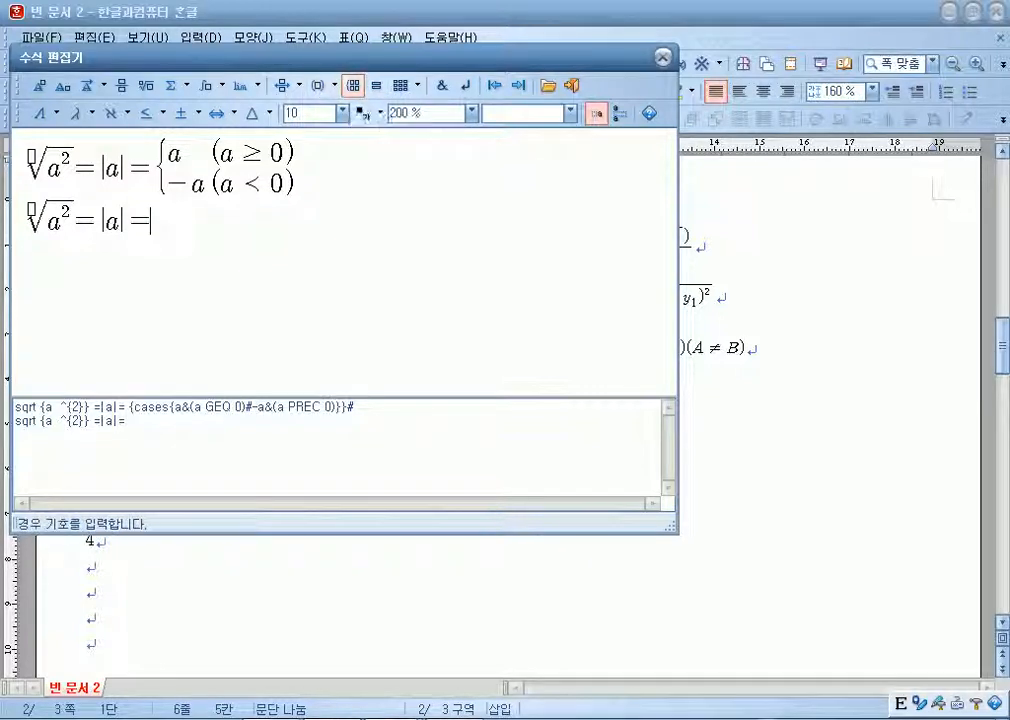
{"action": "left_click", "coordinate": [353, 85]}
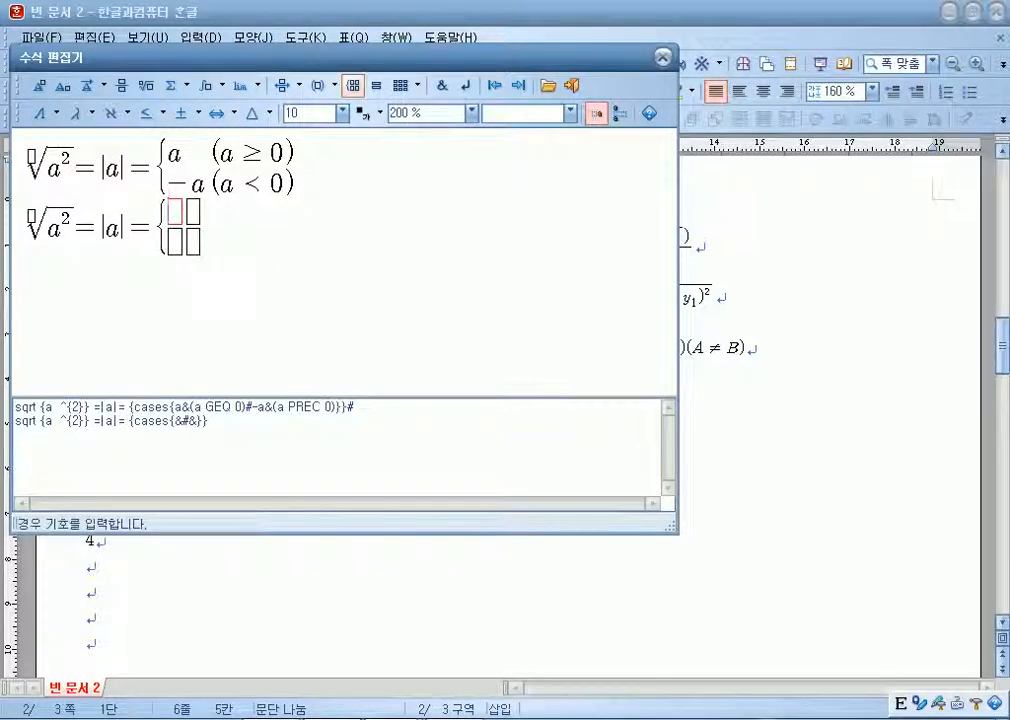
{"action": "key", "text": "Left"}
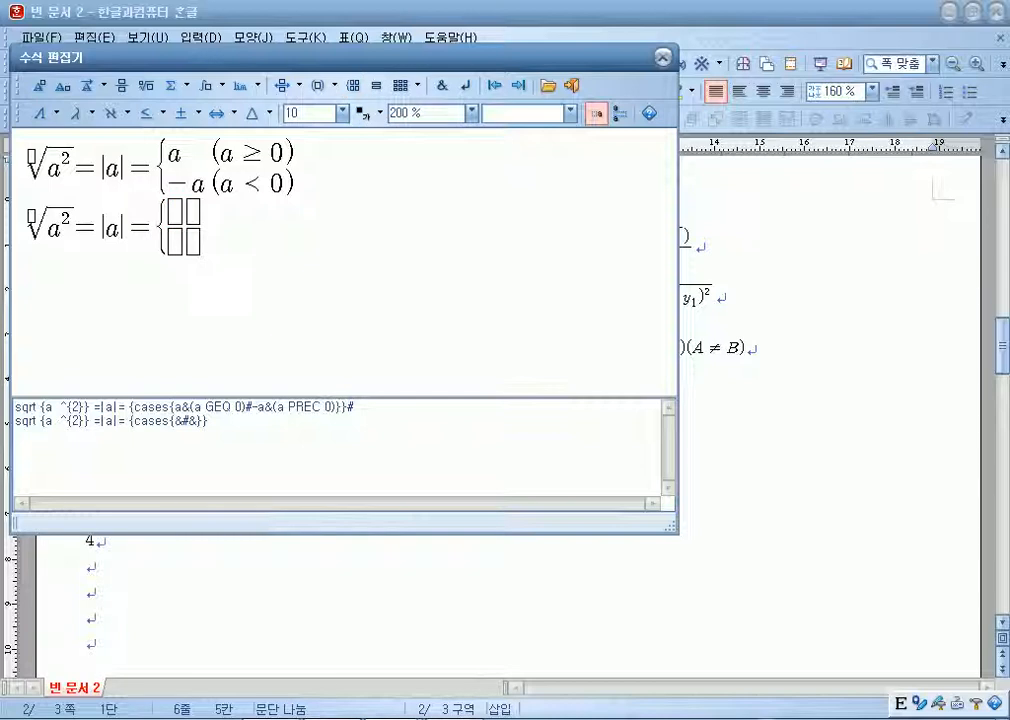
{"action": "key", "text": "Delete"}
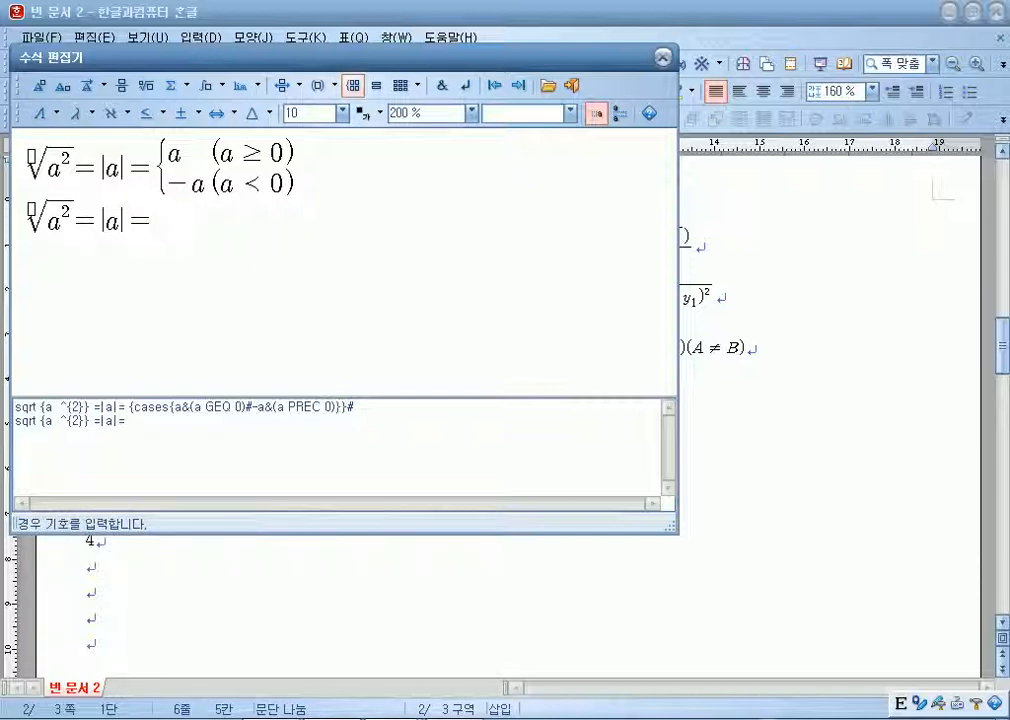
Add a cases structure to the second line with a and -a in its rows, each followed by an opening parenthesis.
{"action": "left_click", "coordinate": [353, 85]}
{"action": "type", "text": "ases{a&#&}}"}
{"action": "key", "text": "Down"}
{"action": "type", "text": "-a"}
{"action": "key", "text": "Up"}
{"action": "type", "text": "("}
{"action": "key", "text": "Down"}
{"action": "type", "text": "("}
{"action": "key", "text": "Up"}
{"action": "key", "text": "Left"}
{"action": "key", "text": "Right"}
{"action": "key", "text": "Down"}
{"action": "key", "text": "Up"}
{"action": "key", "text": "Left"}
{"action": "type", "text": "("}
{"action": "key", "text": "Left"}
{"action": "key", "text": "Delete"}
{"action": "key", "text": "Right"}
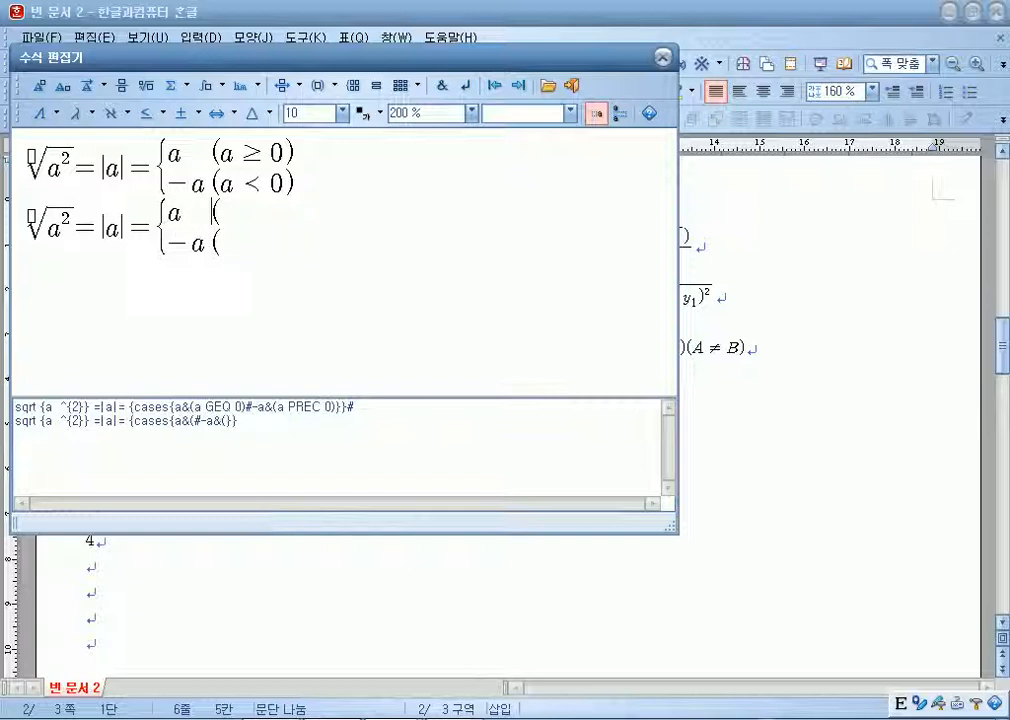
Delete the entire second line of the equation, keeping only the first line.
{"action": "left_click", "coordinate": [297, 168]}
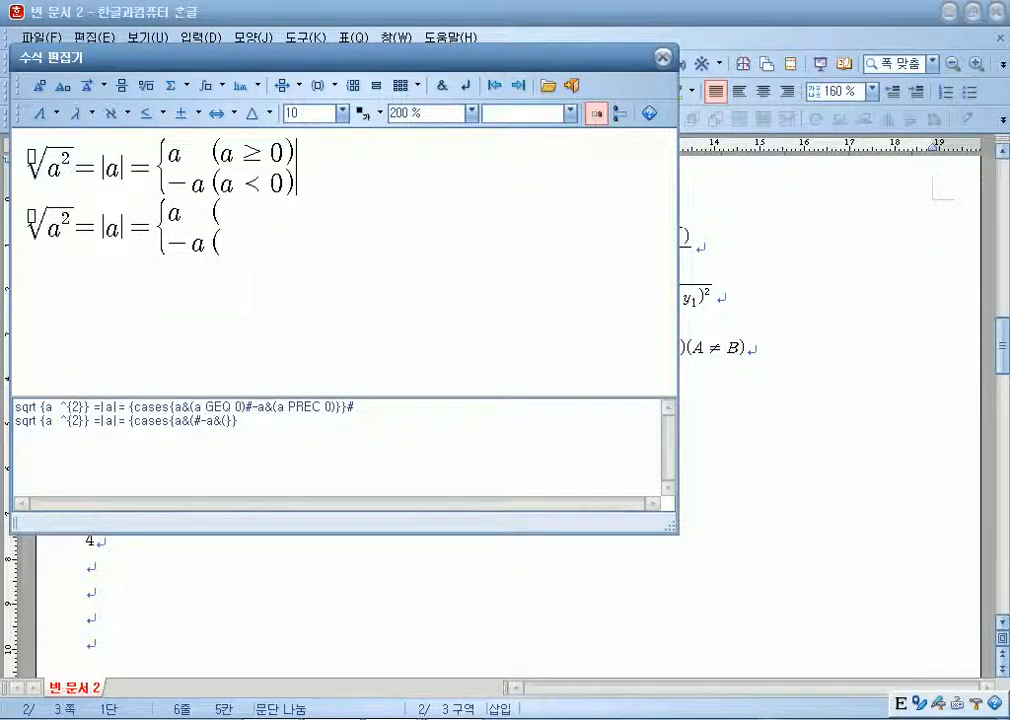
{"action": "key", "text": "Delete"}
{"action": "key", "text": "Delete"}
{"action": "key", "text": "Delete"}
{"action": "key", "text": "Delete"}
{"action": "key", "text": "Delete"}
{"action": "key", "text": "Delete"}
{"action": "key", "text": "Delete"}
{"action": "key", "text": "Delete"}
{"action": "key", "text": "Delete"}
{"action": "key", "text": "Delete"}
{"action": "key", "text": "Delete"}
{"action": "key", "text": "Delete"}
{"action": "key", "text": "Delete"}
{"action": "key", "text": "Delete"}
{"action": "key", "text": "Delete"}
{"action": "key", "text": "Delete"}
{"action": "key", "text": "Delete"}
{"action": "key", "text": "Delete"}
{"action": "key", "text": "Delete"}
{"action": "key", "text": "Delete"}
{"action": "key", "text": "Delete"}
{"action": "key", "text": "Delete"}
{"action": "key", "text": "Delete"}
{"action": "key", "text": "Delete"}
{"action": "key", "text": "Delete"}
{"action": "key", "text": "Delete"}
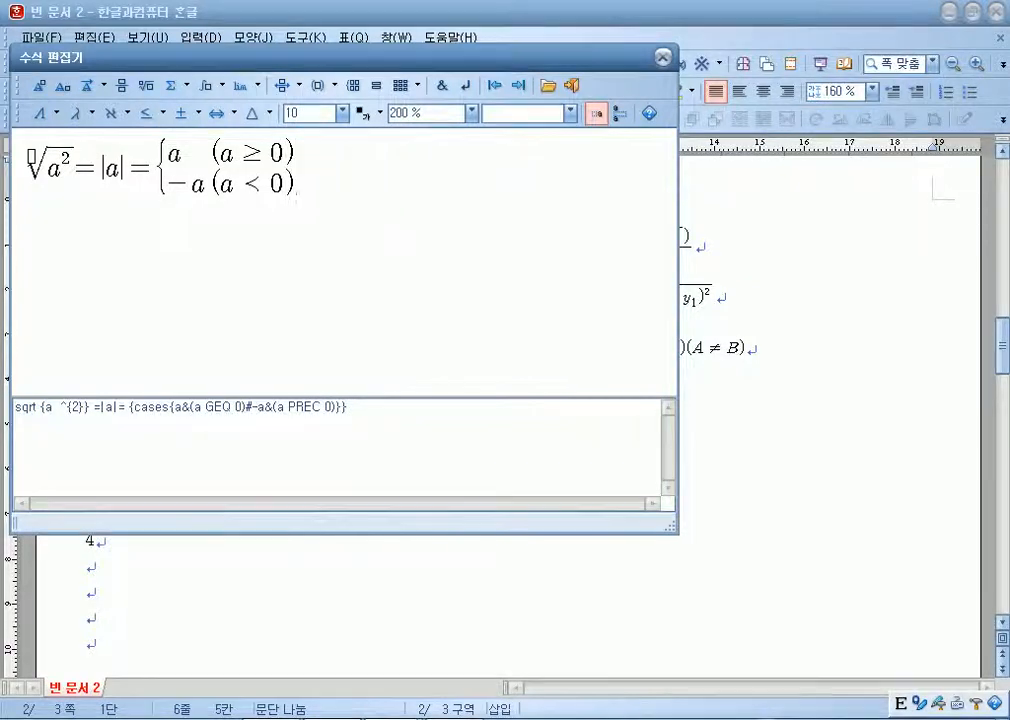
Insert the finished equation into the document and add the label (2) on the fifth row.
{"action": "key", "text": "shift+Escape"}
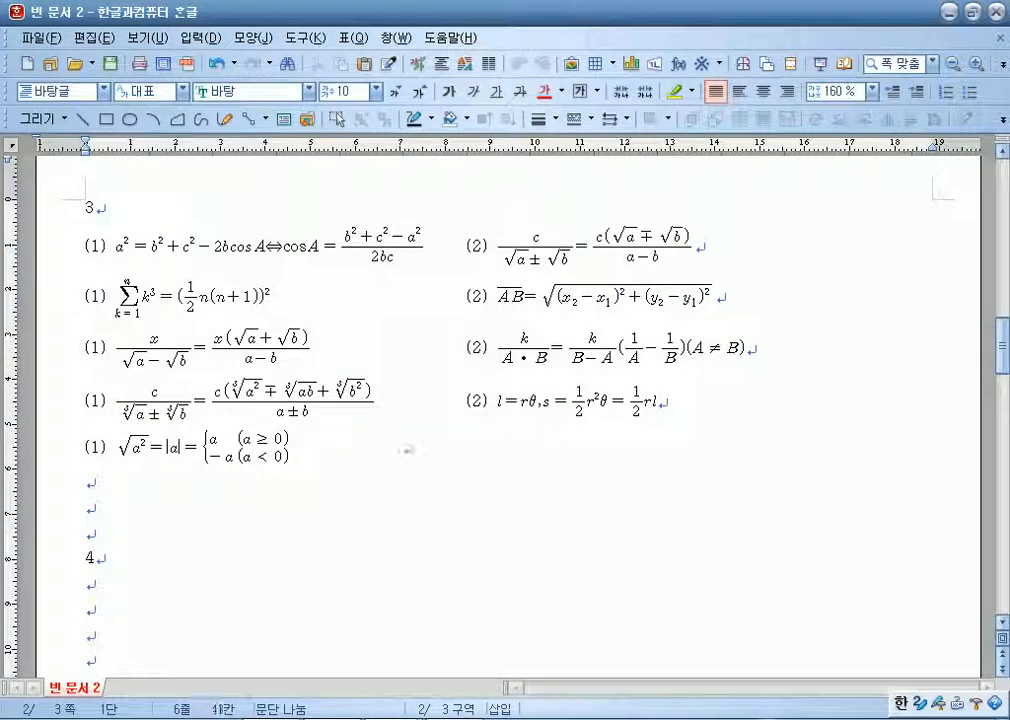
{"action": "type", "text": "(2)"}
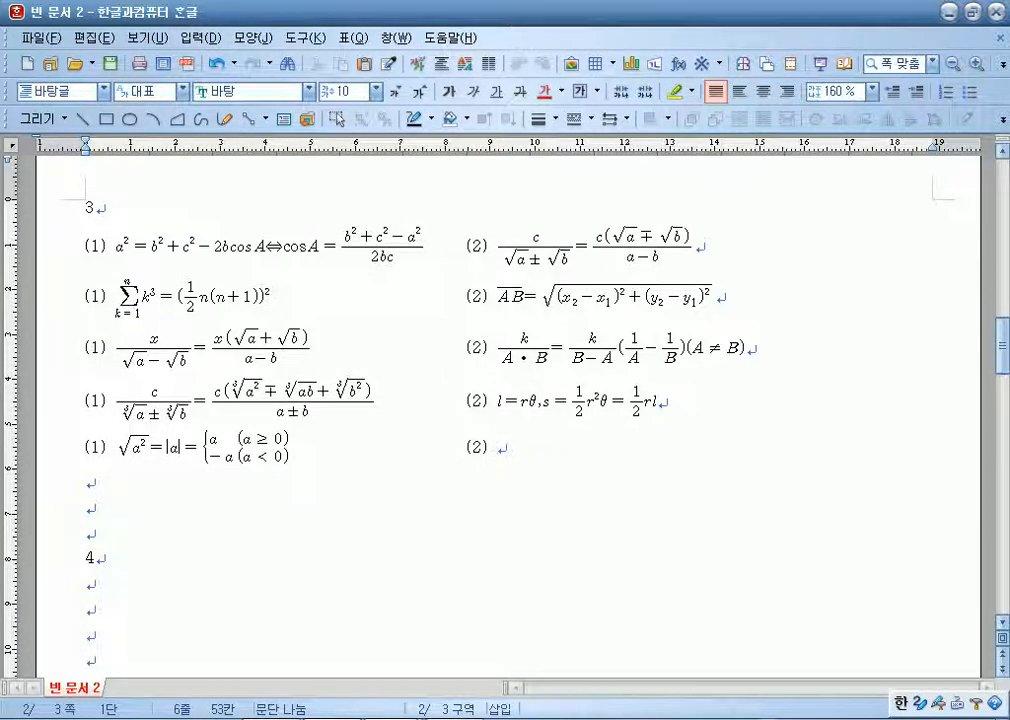
Start a new equation after the label (2) on the fifth row and shift the equation editor window slightly.
{"action": "key", "text": "ctrl+n"}
{"action": "key", "text": "n"}
{"action": "key", "text": "shift+Escape"}
{"action": "key", "text": "BackSpace"}
{"action": "key", "text": "BackSpace"}
{"action": "key", "text": "ctrl+n"}
{"action": "key", "text": "m"}
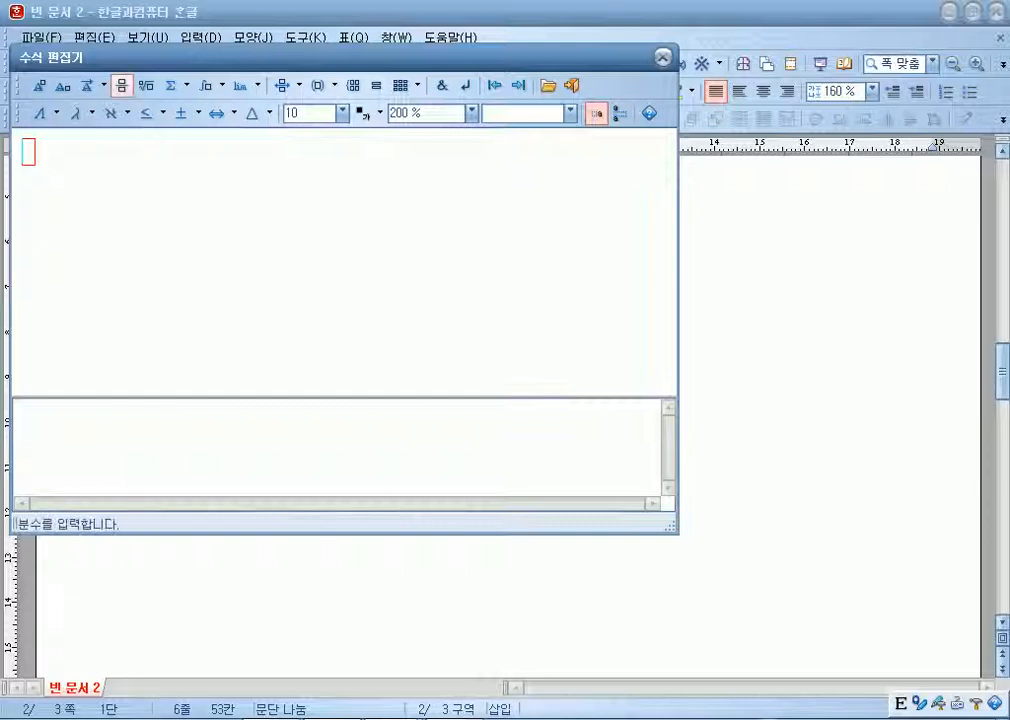
{"action": "left_click_drag", "start_coordinate": [160, 58], "coordinate": [194, 69]}
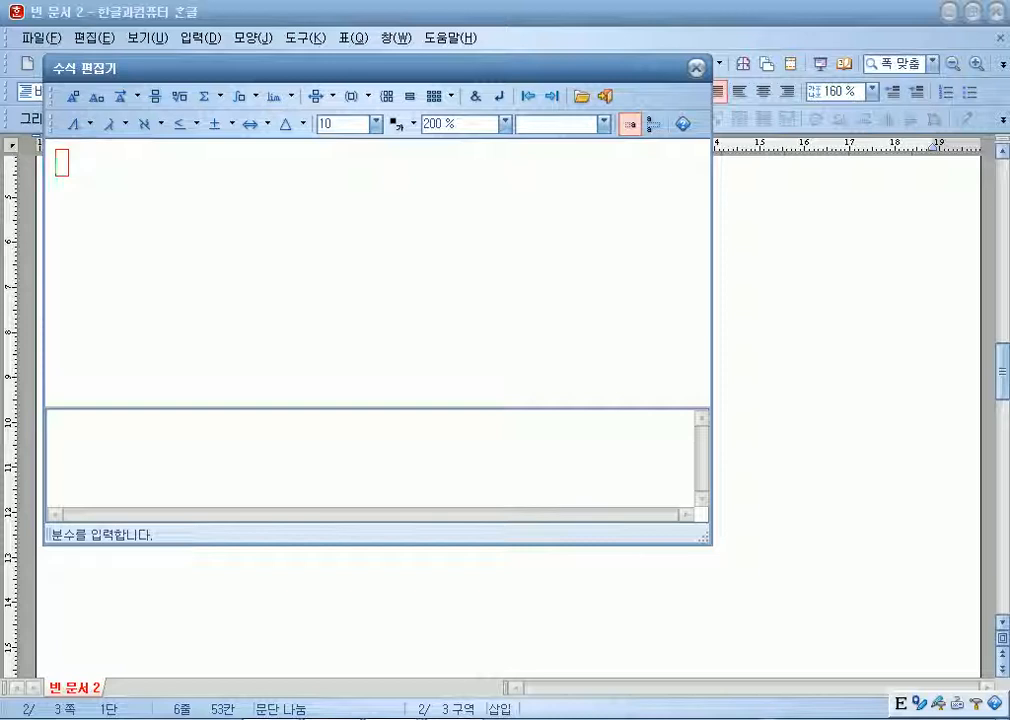
Try entering (a b c) as plain text with narrow spaces, and clear it from the equation.
{"action": "type", "text": "(a`b`c("}
{"action": "key", "text": "BackSpace"}
{"action": "type", "text": ")"}
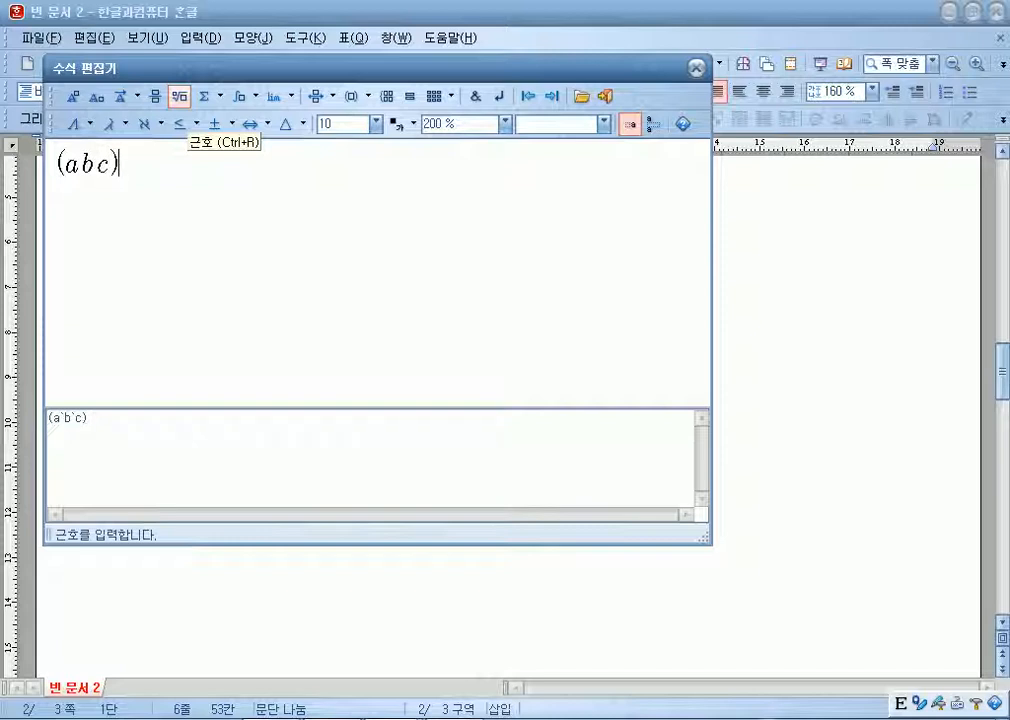
{"action": "key", "text": "BackSpace"}
{"action": "key", "text": "BackSpace"}
{"action": "key", "text": "BackSpace"}
{"action": "key", "text": "BackSpace"}
{"action": "key", "text": "BackSpace"}
{"action": "key", "text": "BackSpace"}
{"action": "key", "text": "BackSpace"}
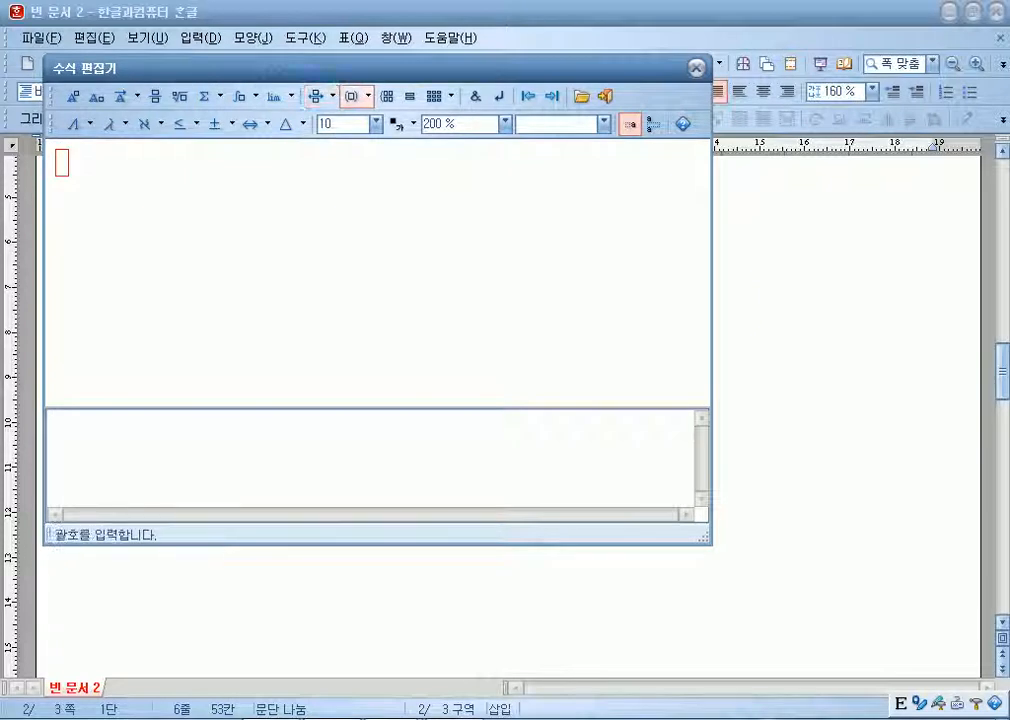
Insert an empty 3×3 matrix enclosed in round brackets into the equation.
{"action": "left_click", "coordinate": [368, 96]}
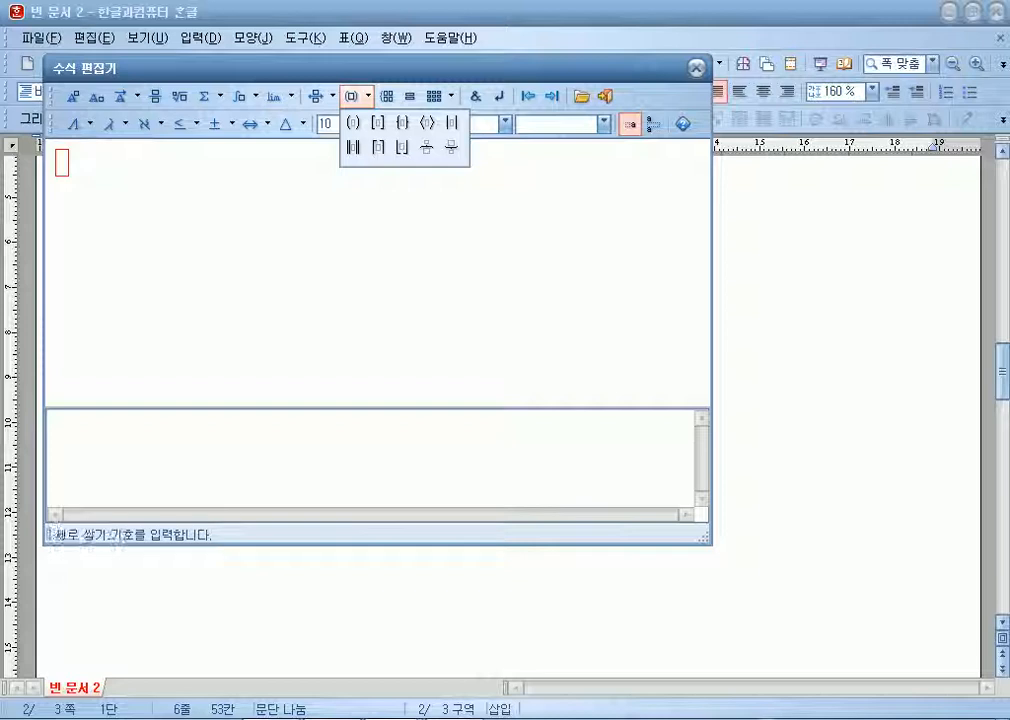
{"action": "left_click", "coordinate": [451, 96]}
{"action": "left_click", "coordinate": [451, 96]}
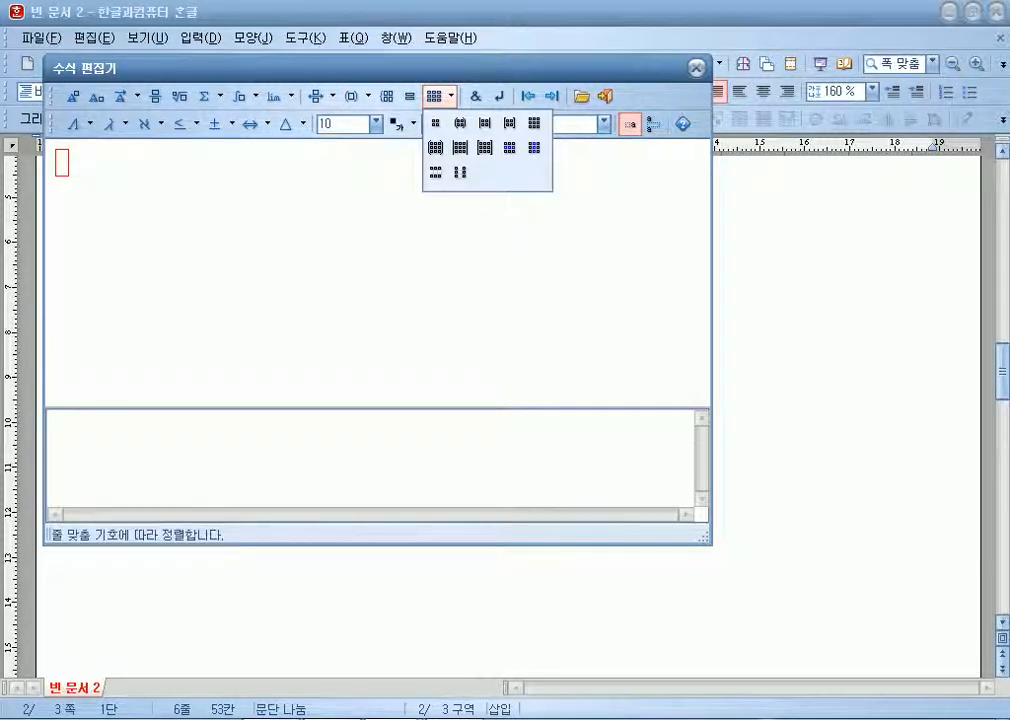
{"action": "left_click", "coordinate": [437, 96]}
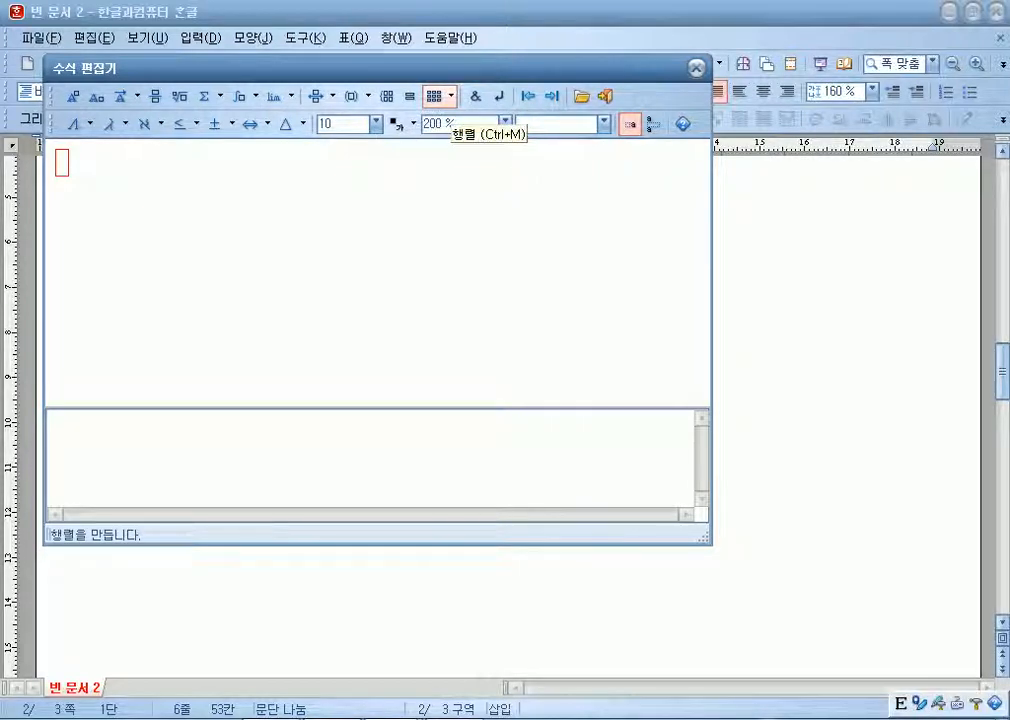
{"action": "left_click", "coordinate": [437, 96]}
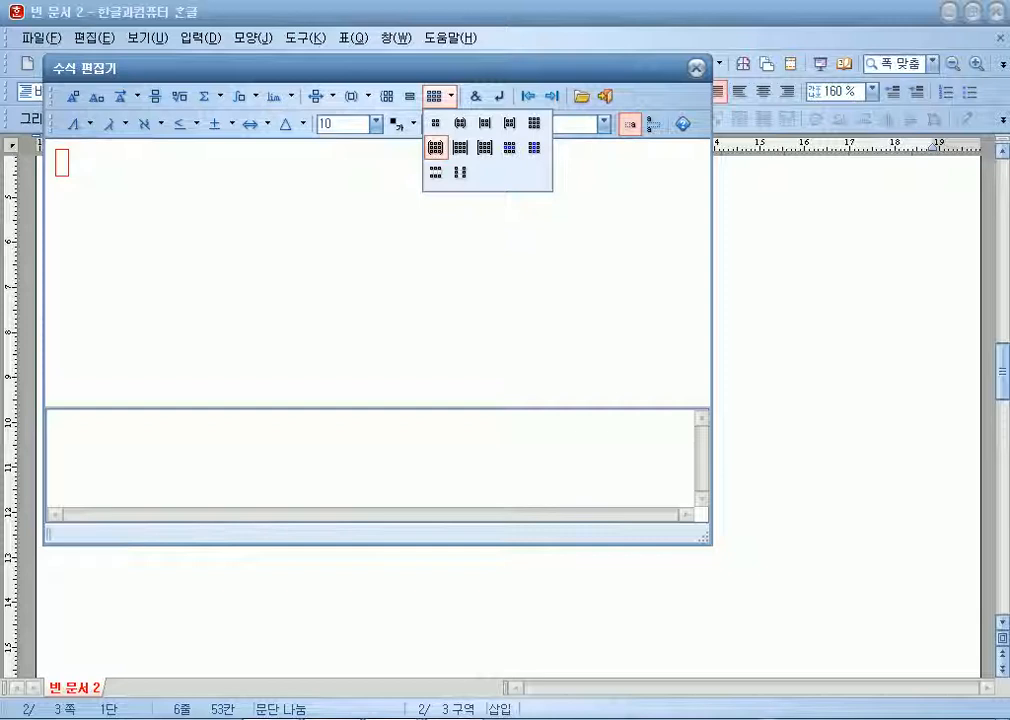
{"action": "left_click", "coordinate": [435, 147]}
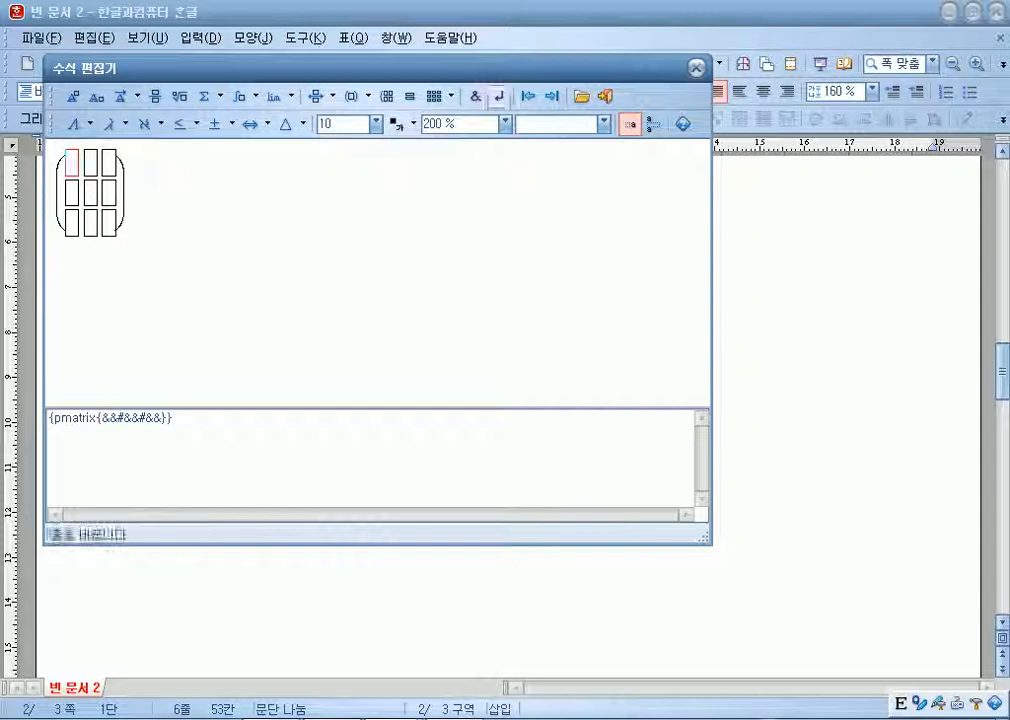
Reduce the round-bracketed matrix to a single row and fill its three cells with a, b and c.
{"action": "left_click", "coordinate": [451, 96]}
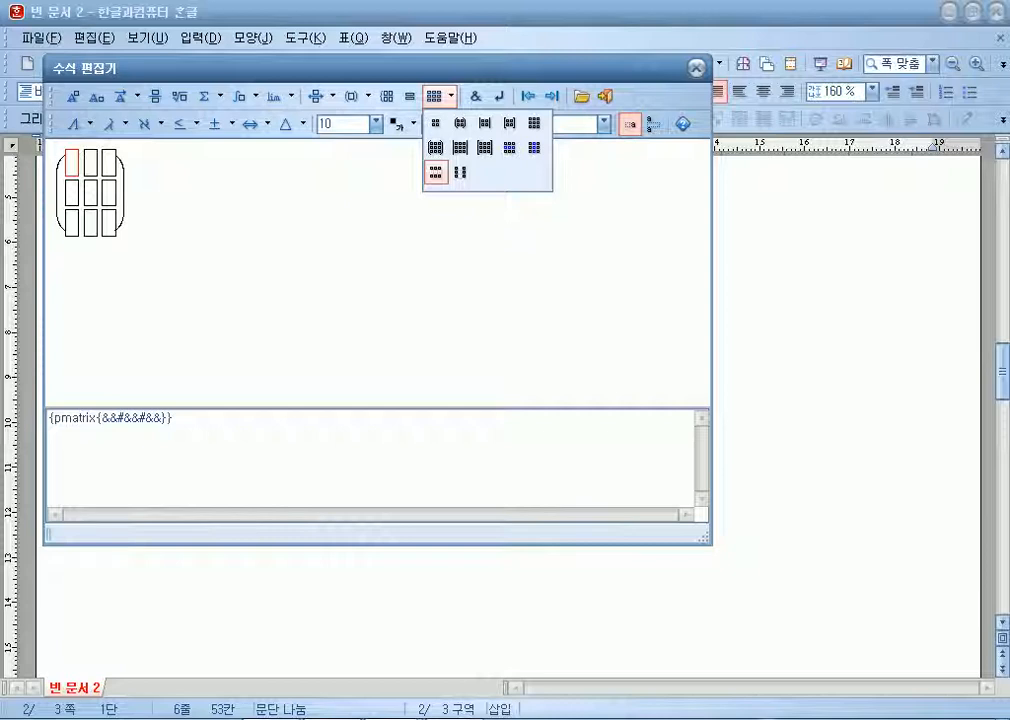
{"action": "left_click", "coordinate": [436, 172]}
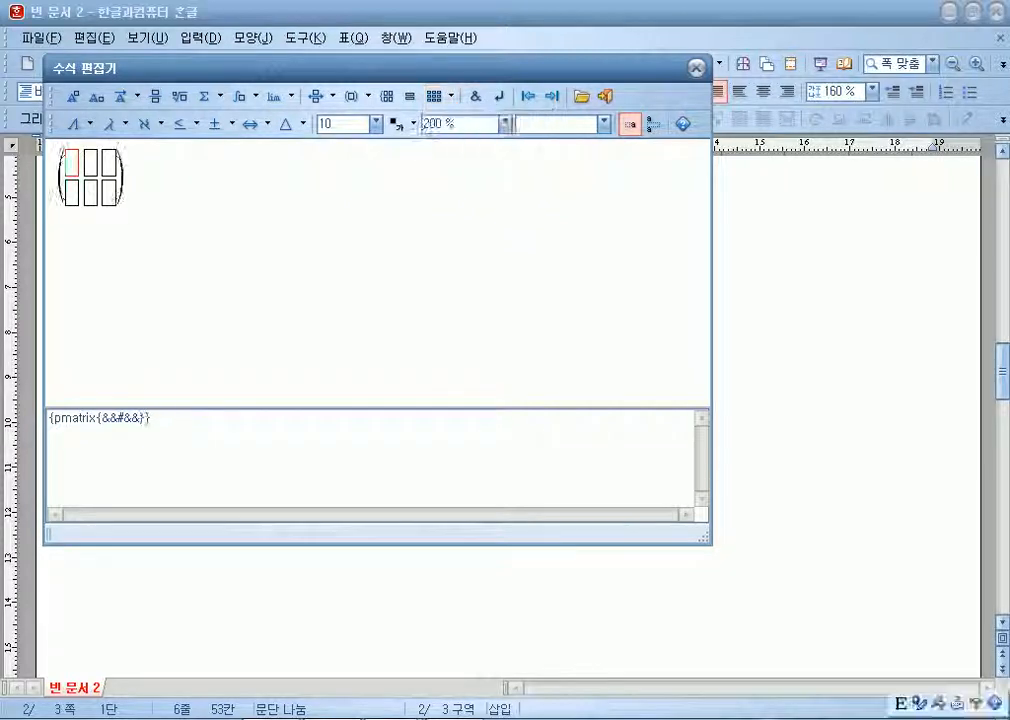
{"action": "left_click", "coordinate": [441, 97]}
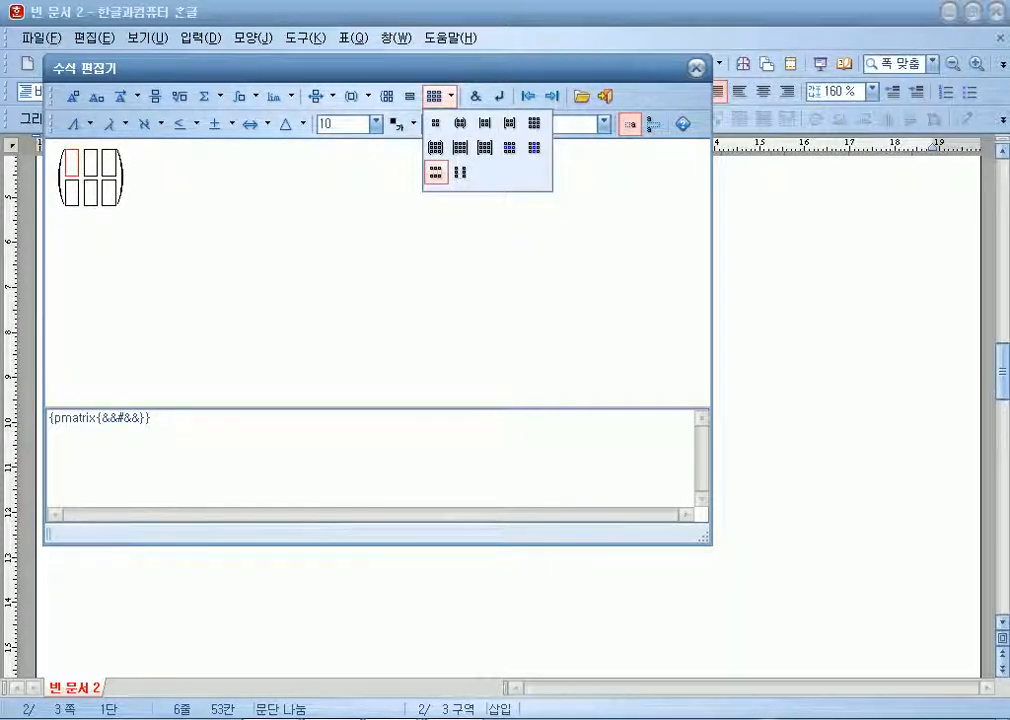
{"action": "left_click", "coordinate": [435, 172]}
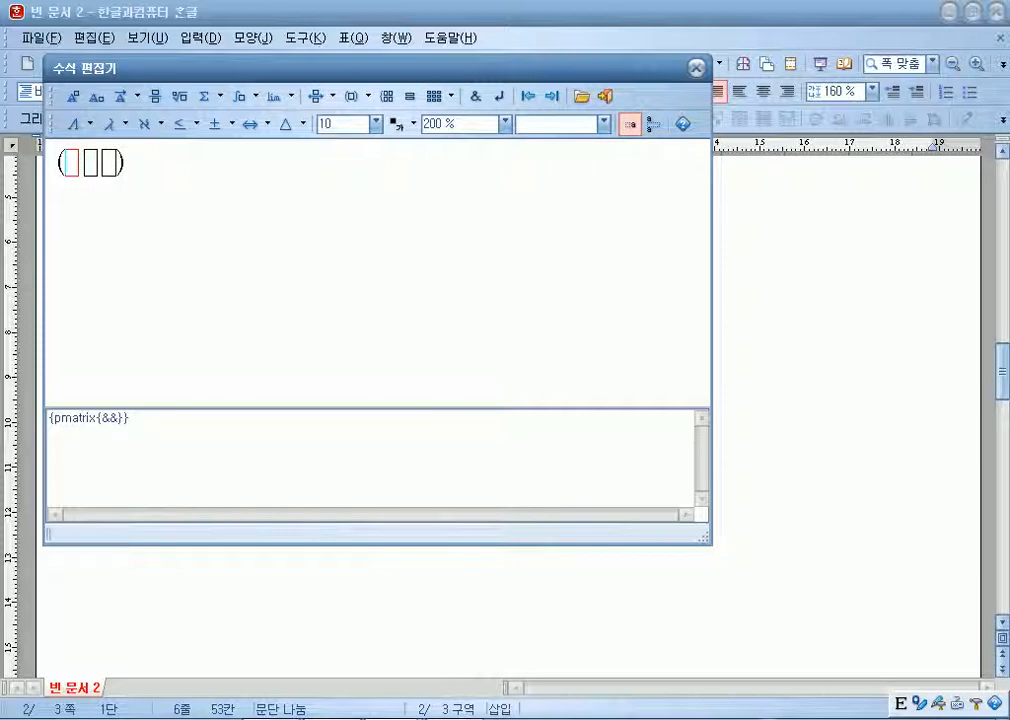
{"action": "type", "text": "a"}
{"action": "key", "text": "Tab"}
{"action": "type", "text": "b"}
{"action": "key", "text": "Tab"}
{"action": "type", "text": "c"}
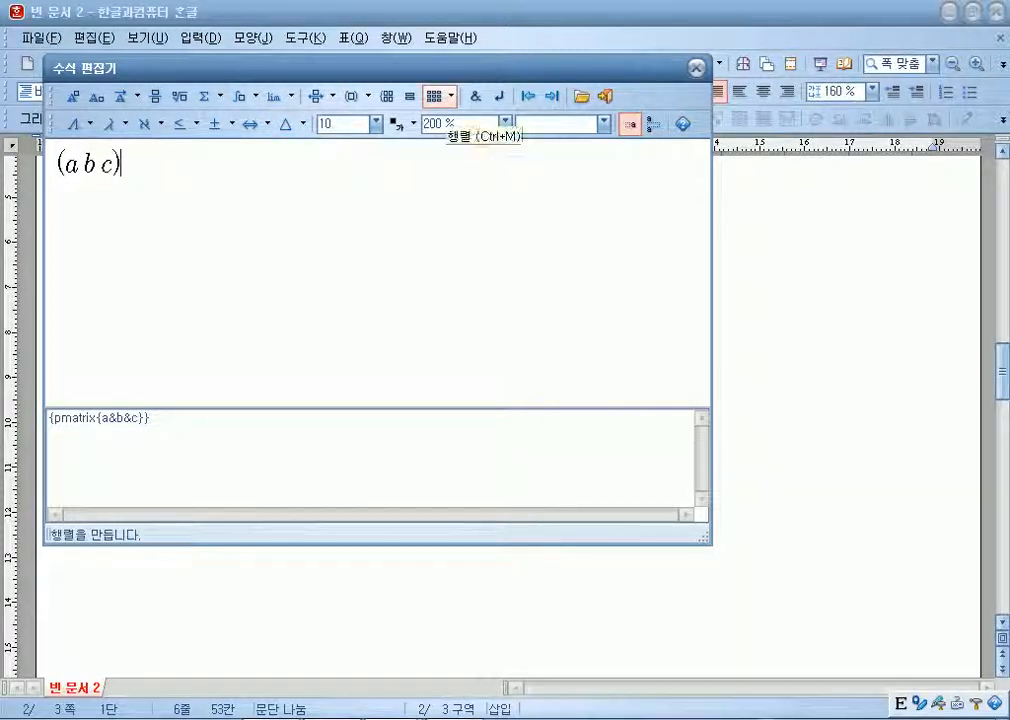
Insert a second round-bracketed matrix after (a b c) and reduce it to one column of three cells.
{"action": "left_click", "coordinate": [437, 97]}
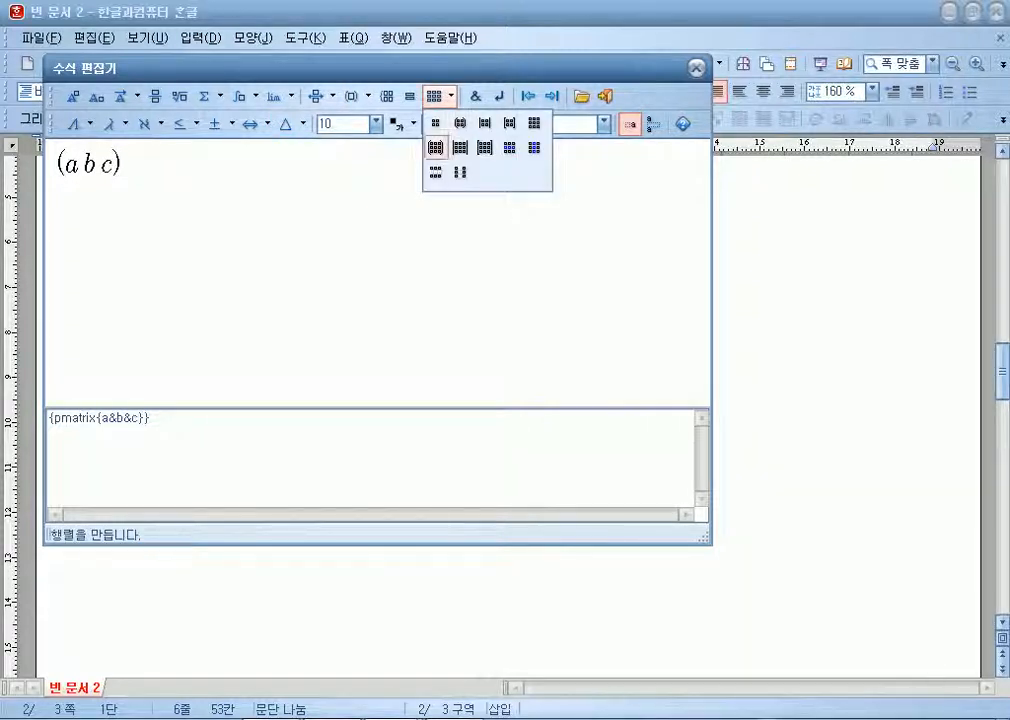
{"action": "left_click", "coordinate": [435, 147]}
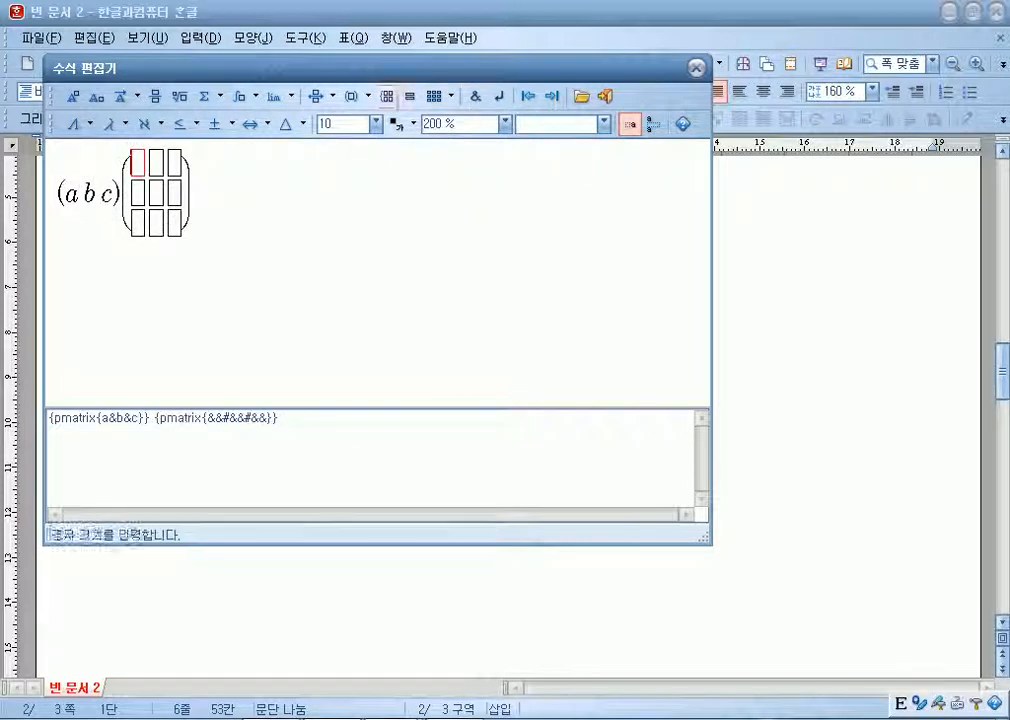
{"action": "left_click", "coordinate": [450, 97]}
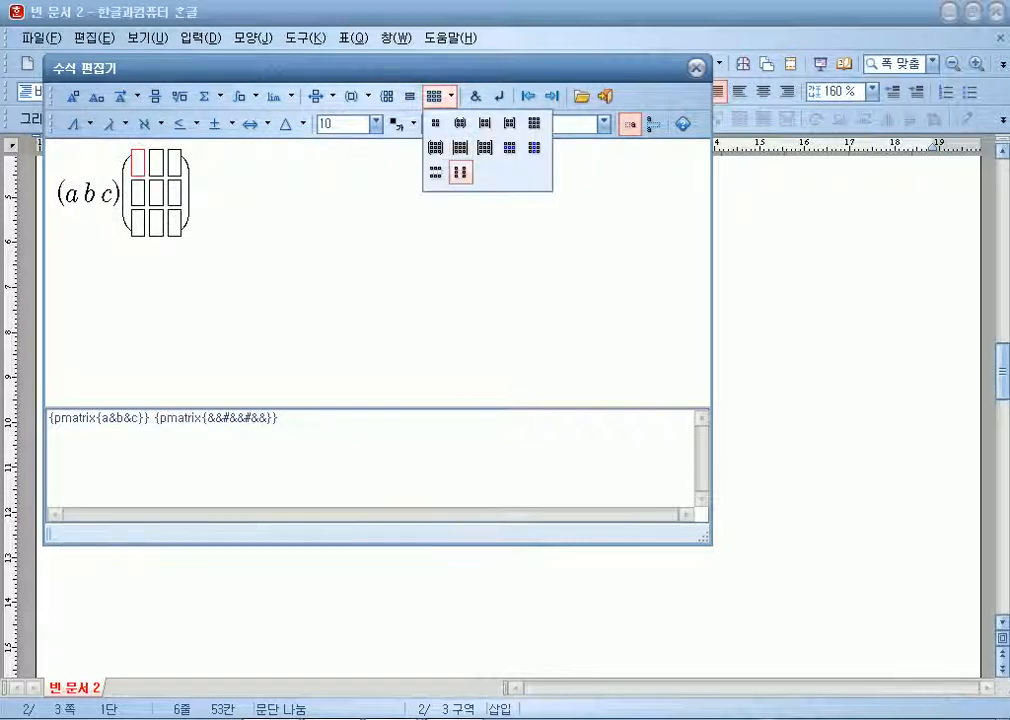
{"action": "left_click", "coordinate": [460, 172]}
{"action": "left_click", "coordinate": [450, 97]}
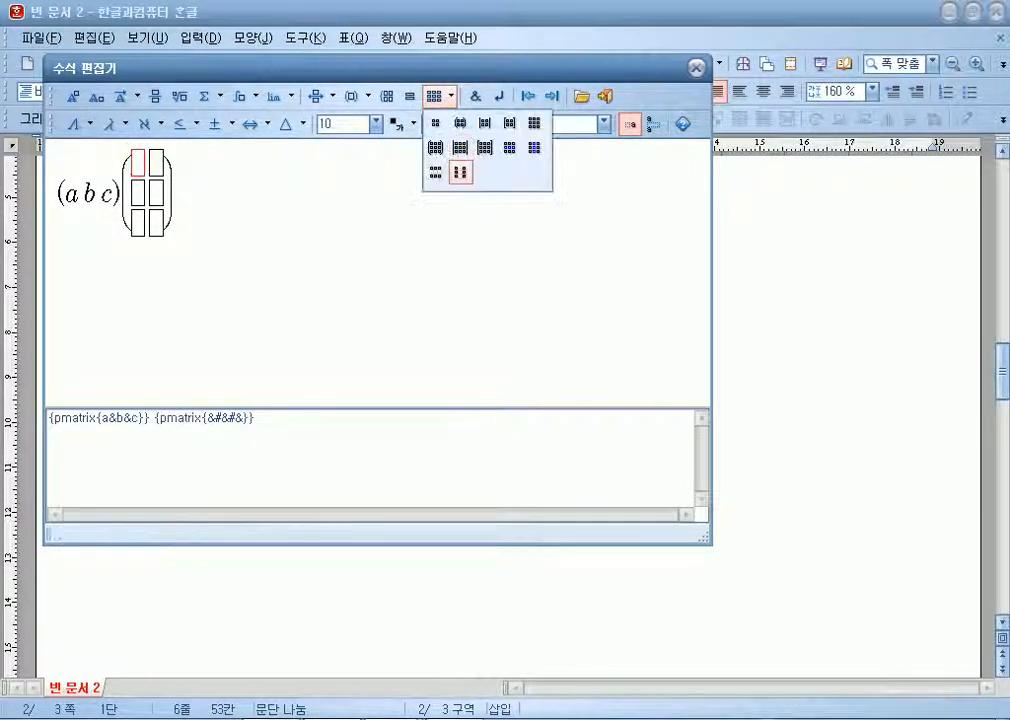
{"action": "left_click", "coordinate": [460, 172]}
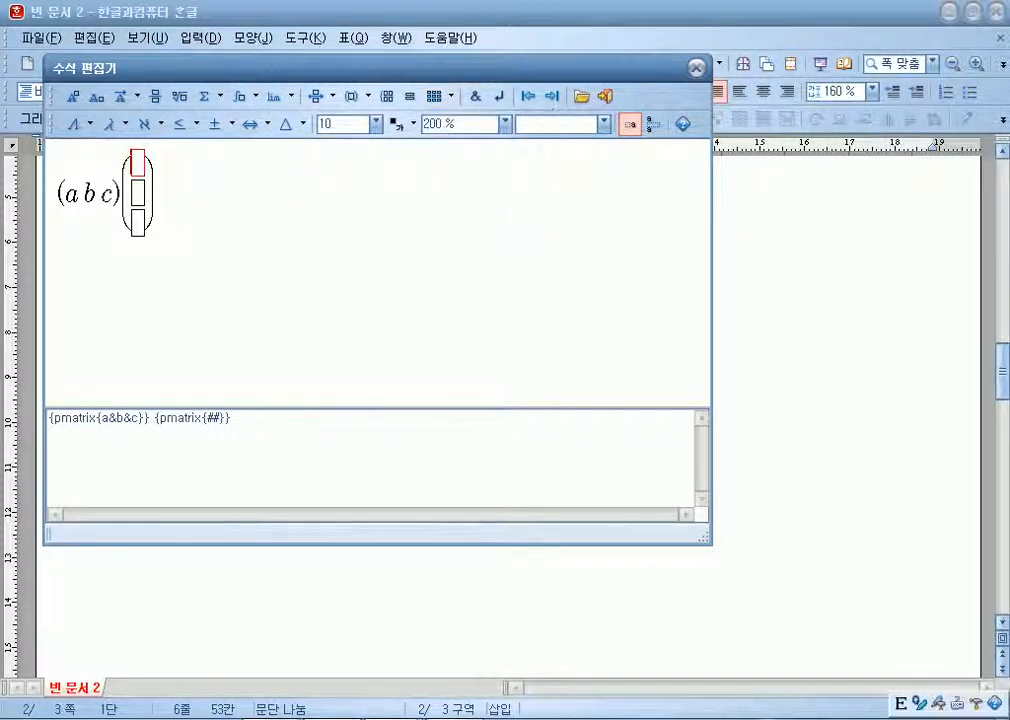
Fill the column matrix with p, q and r and leave the matrix.
{"action": "type", "text": "p"}
{"action": "key", "text": "Tab"}
{"action": "type", "text": "q"}
{"action": "key", "text": "Tab"}
{"action": "type", "text": "r"}
{"action": "key", "text": "Tab"}
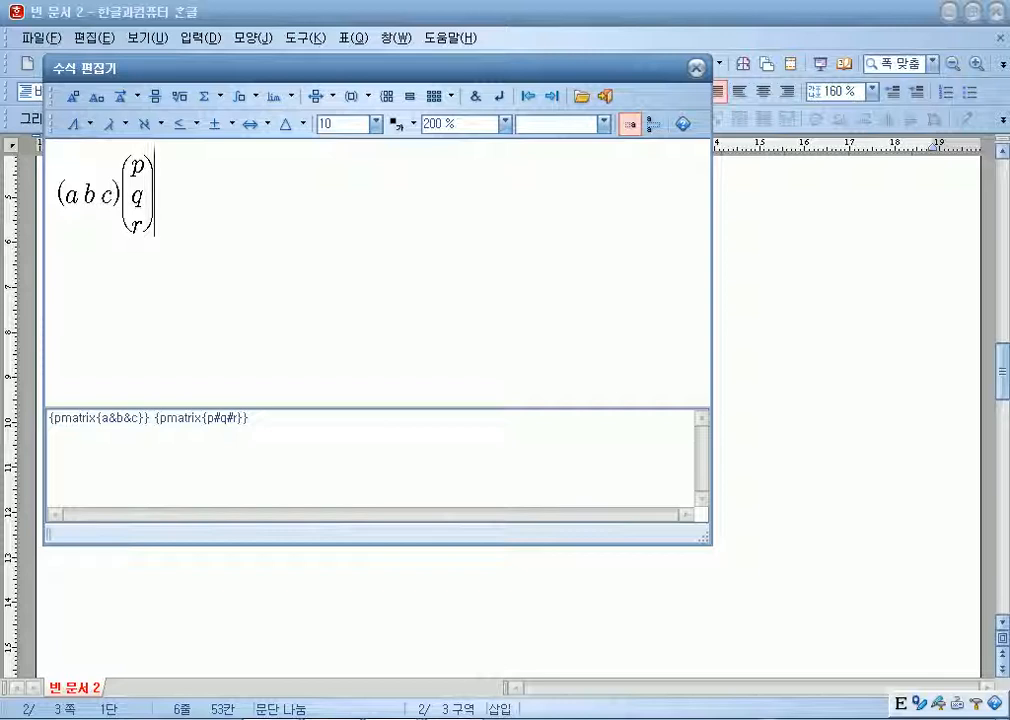
Add an equals sign and a round-bracketed matrix reshaped to a single row of five cells.
{"action": "type", "text": "="}
{"action": "left_click", "coordinate": [451, 96]}
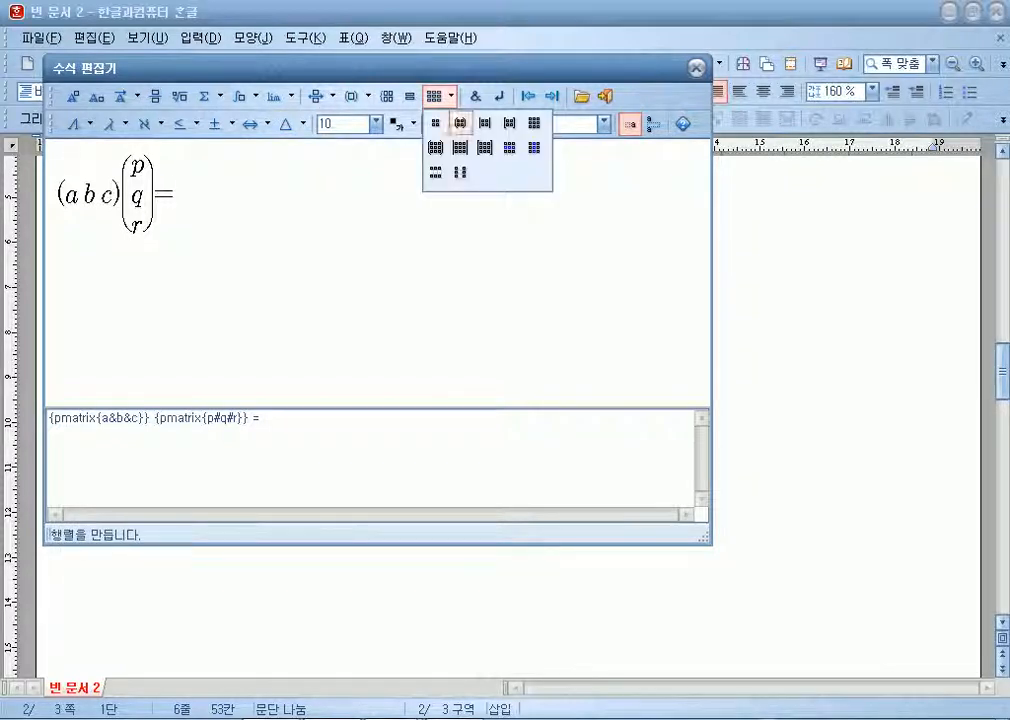
{"action": "left_click", "coordinate": [435, 146]}
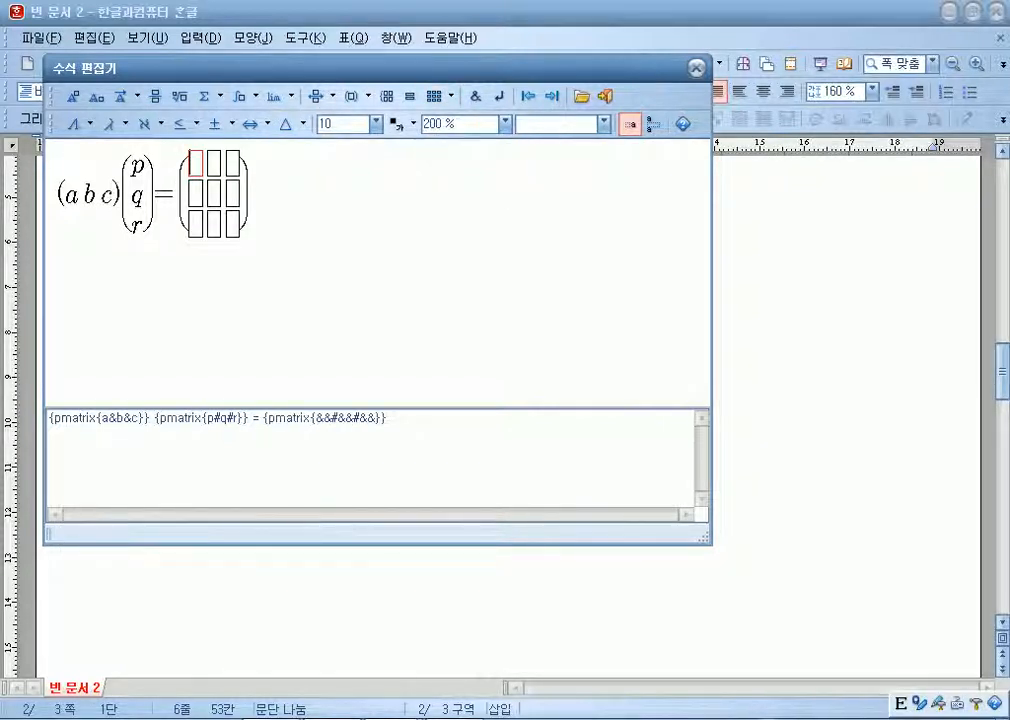
{"action": "left_click", "coordinate": [451, 96]}
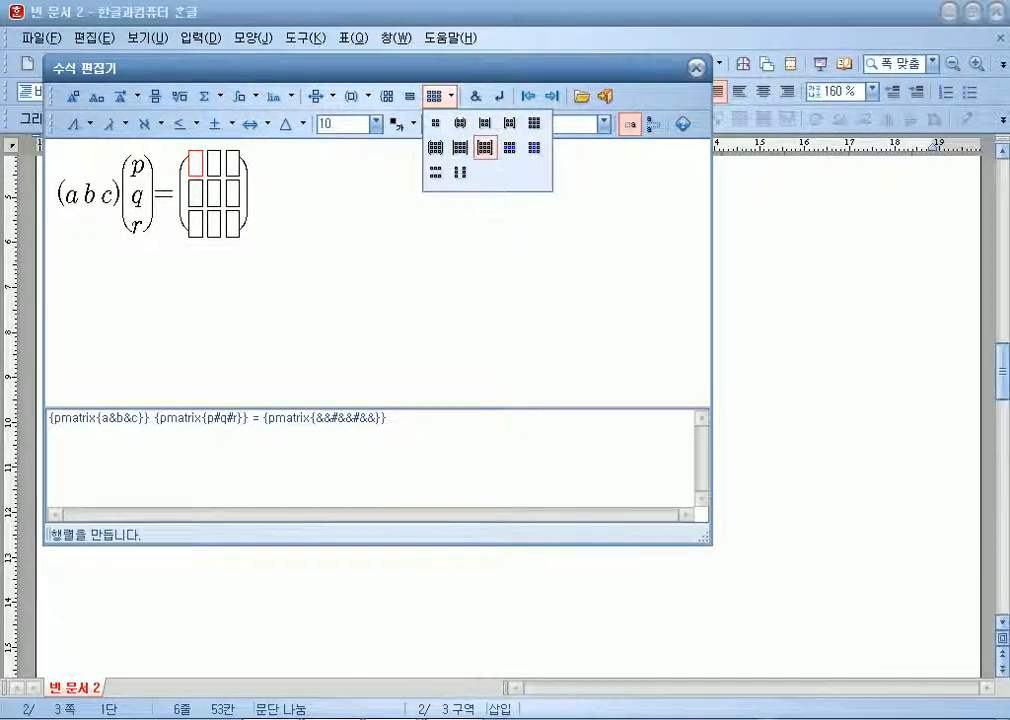
{"action": "left_click", "coordinate": [534, 147]}
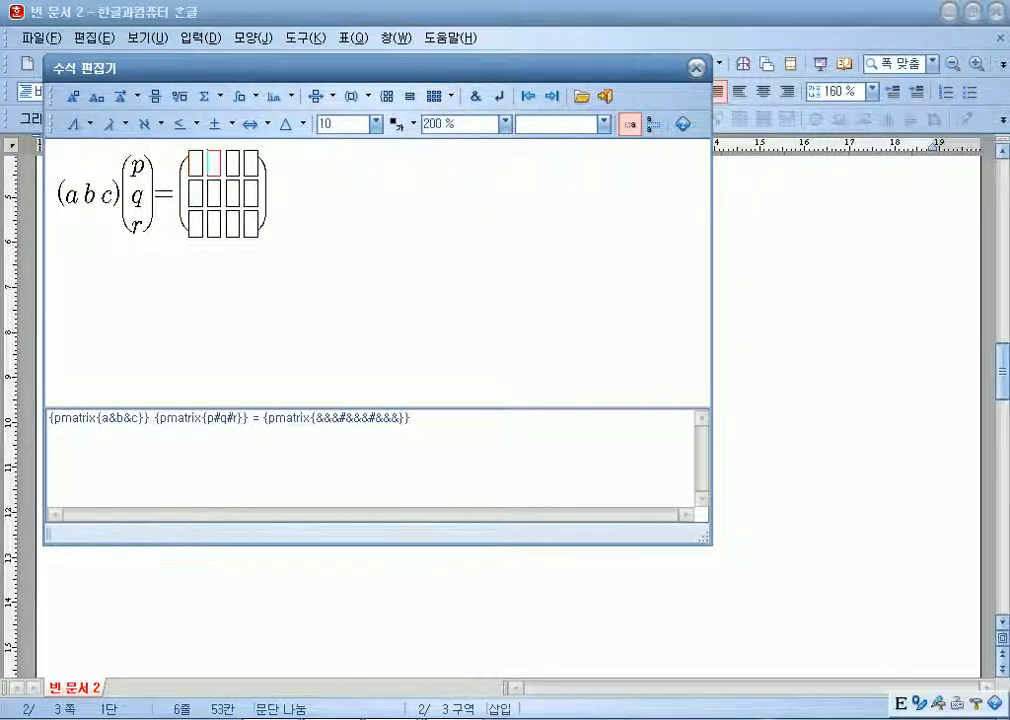
{"action": "left_click", "coordinate": [451, 96]}
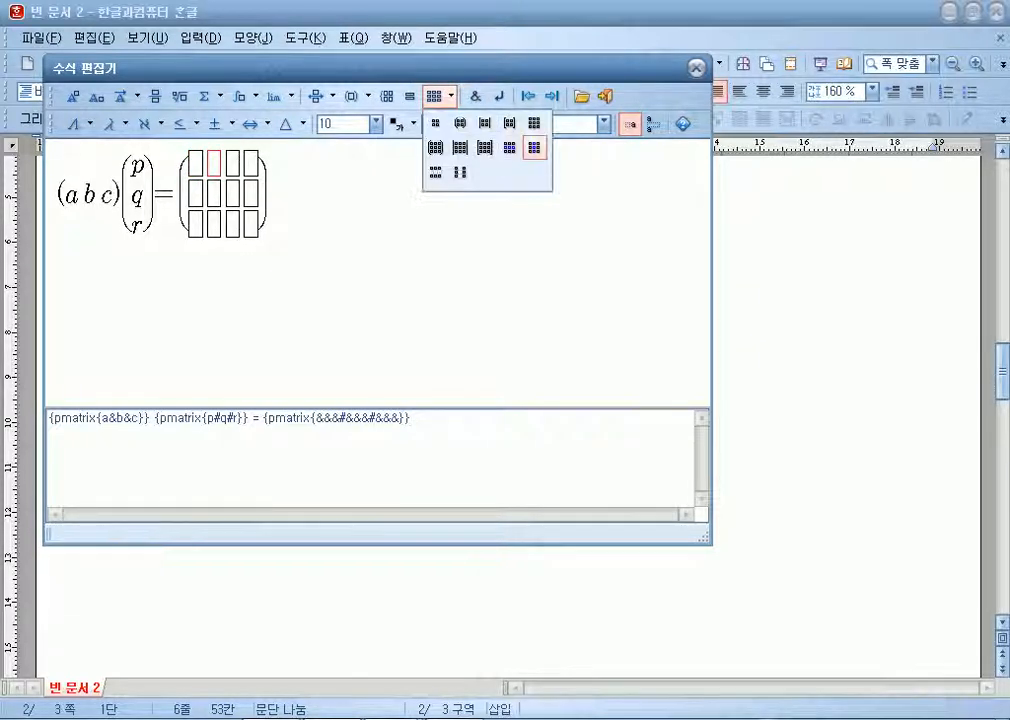
{"action": "left_click", "coordinate": [534, 147]}
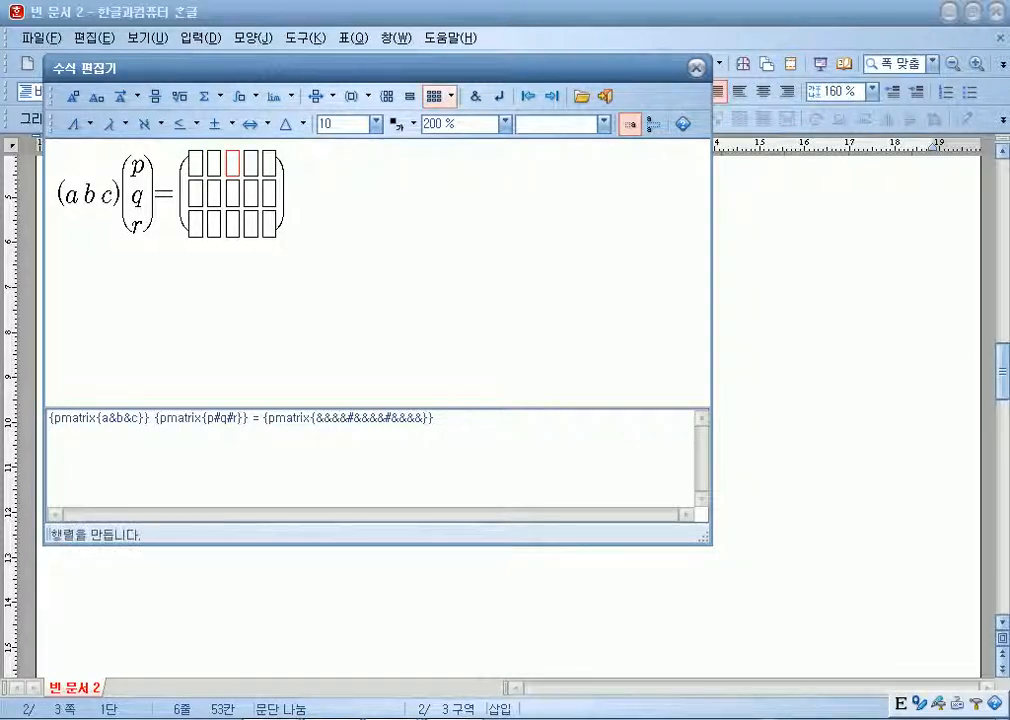
{"action": "left_click", "coordinate": [451, 96]}
{"action": "left_click", "coordinate": [435, 171]}
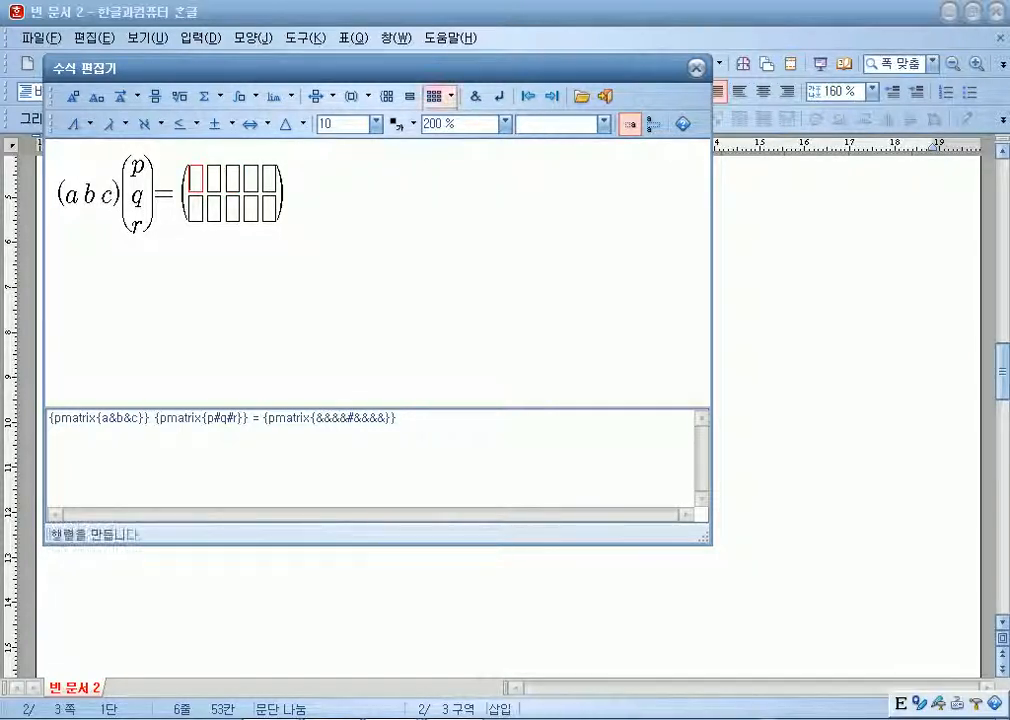
{"action": "left_click", "coordinate": [451, 96]}
{"action": "left_click", "coordinate": [451, 96]}
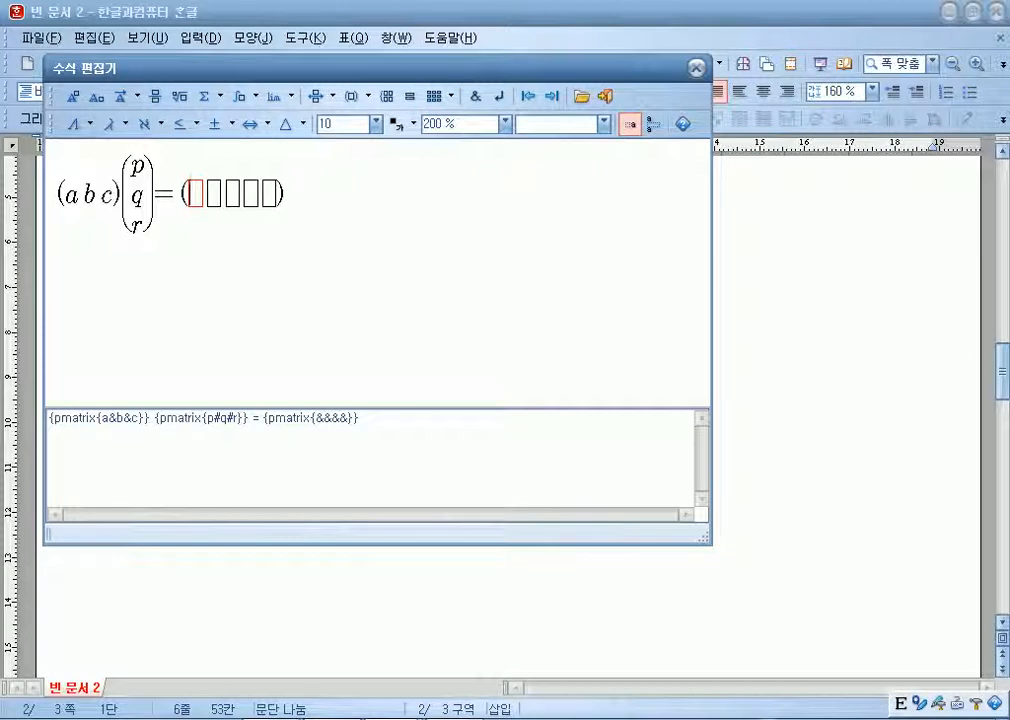
Fill the five cells of the right-hand matrix with ap, +, bp, + and cr.
{"action": "type", "text": "ap"}
{"action": "key", "text": "Tab"}
{"action": "type", "text": "+"}
{"action": "key", "text": "Tab"}
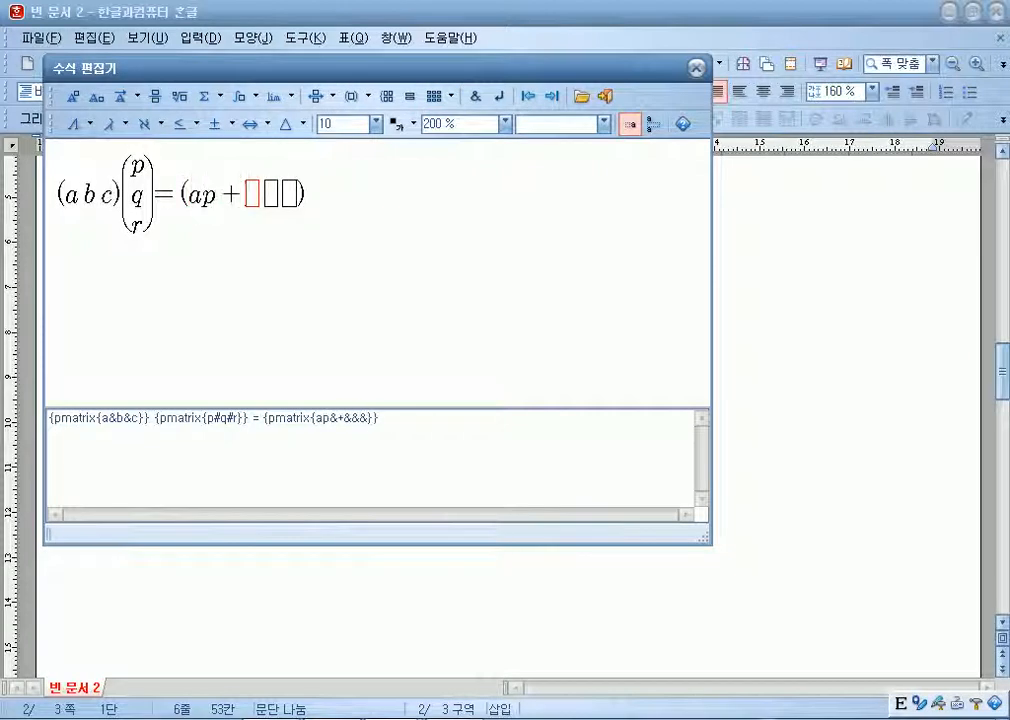
{"action": "type", "text": "bp"}
{"action": "key", "text": "Tab"}
{"action": "type", "text": "+"}
{"action": "key", "text": "Tab"}
{"action": "type", "text": "cr"}
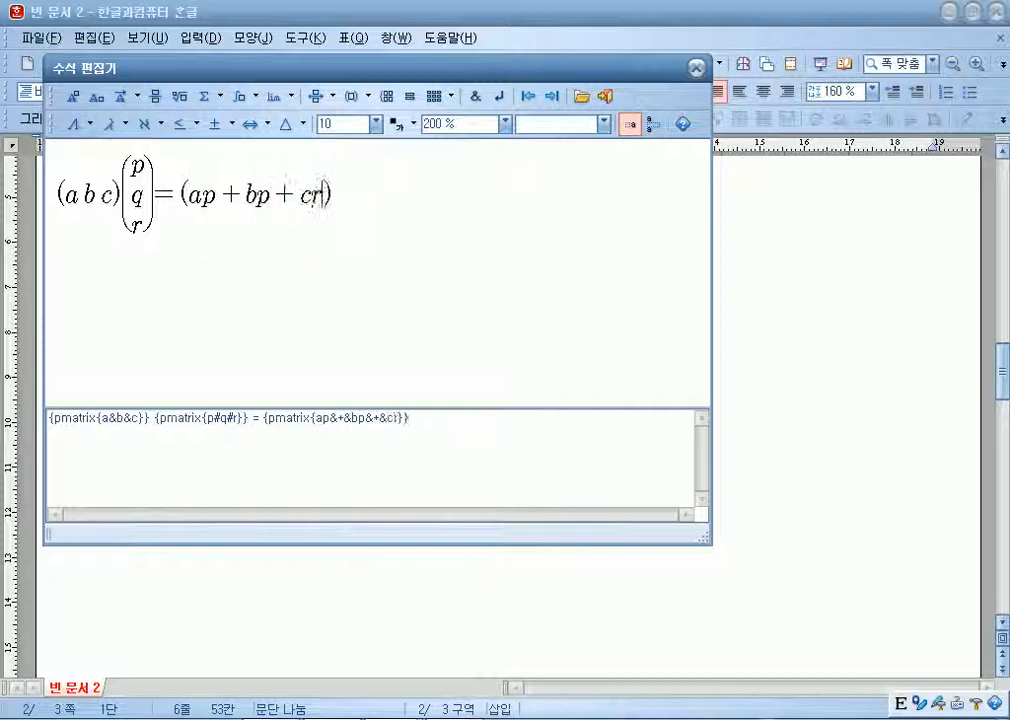
{"action": "left_click", "coordinate": [224, 208]}
{"action": "left_click", "coordinate": [274, 197]}
{"action": "key", "text": "Right"}
{"action": "key", "text": "Right"}
{"action": "key", "text": "Right"}
{"action": "key", "text": "Right"}
{"action": "type", "text": "(a"}
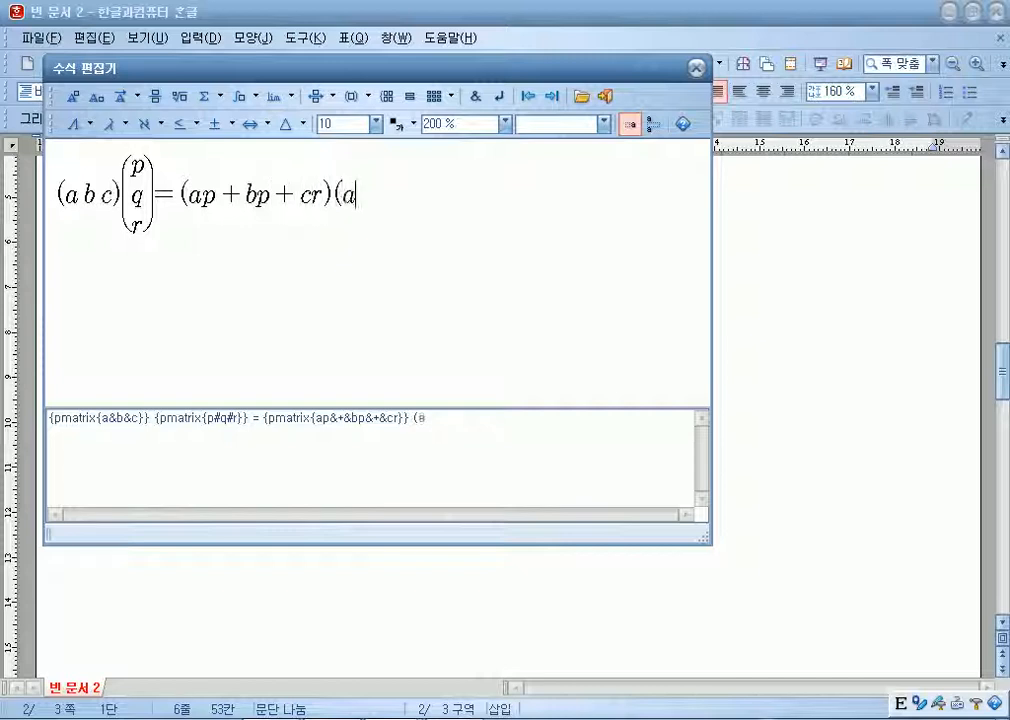
{"action": "key", "text": "BackSpace"}
{"action": "key", "text": "BackSpace"}
{"action": "key", "text": "BackSpace"}
Write (ap + bp + cr) as plain text on a second line, indented with narrow spaces beneath the right-hand matrix.
{"action": "type", "text": "#("}
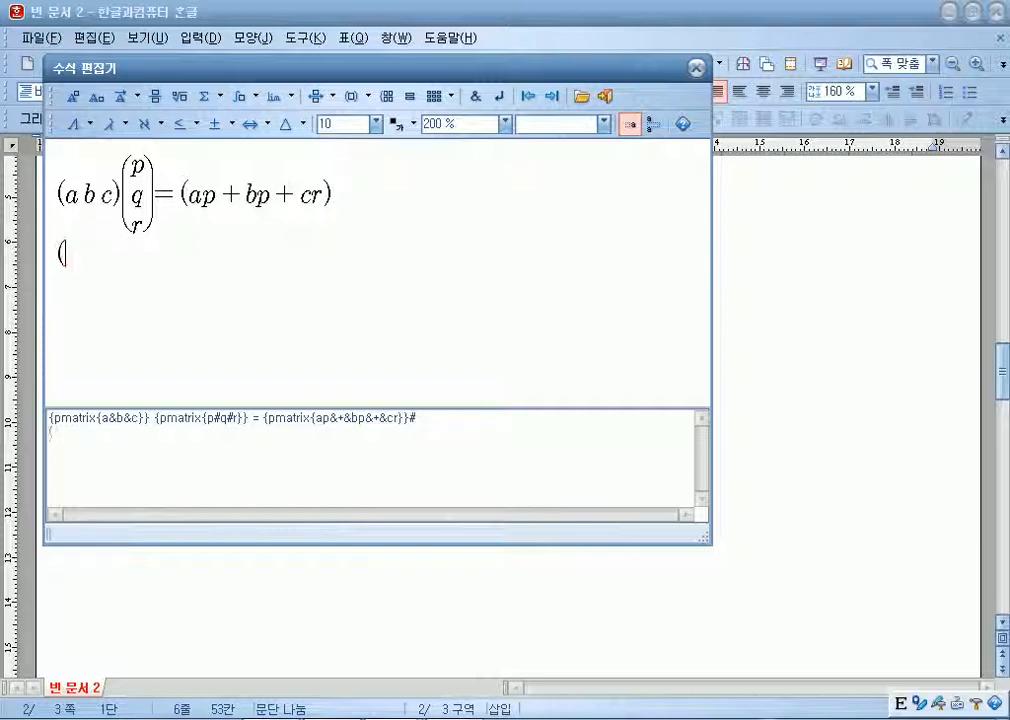
{"action": "type", "text": "a+"}
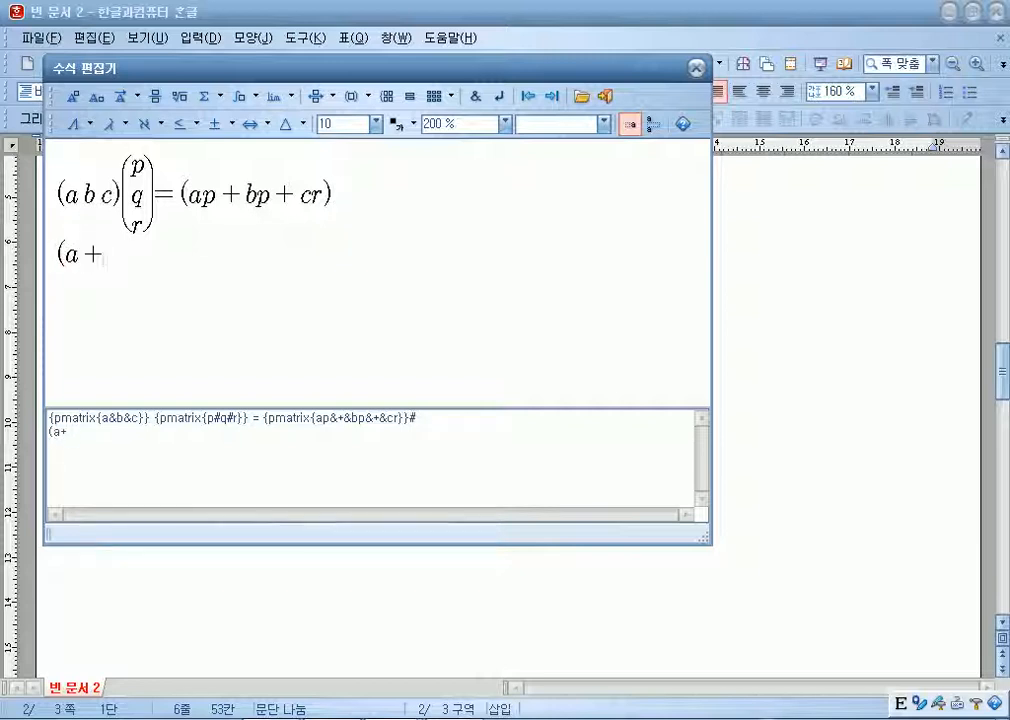
{"action": "key", "text": "BackSpace"}
{"action": "type", "text": "p`+`bp`+"}
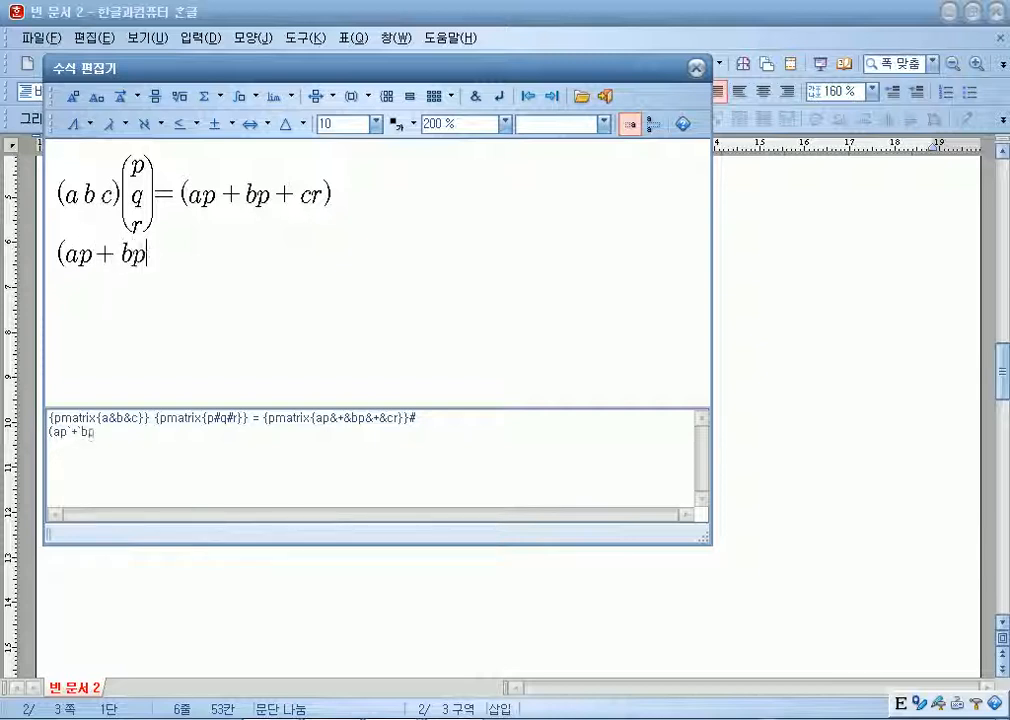
{"action": "type", "text": "`cr)"}
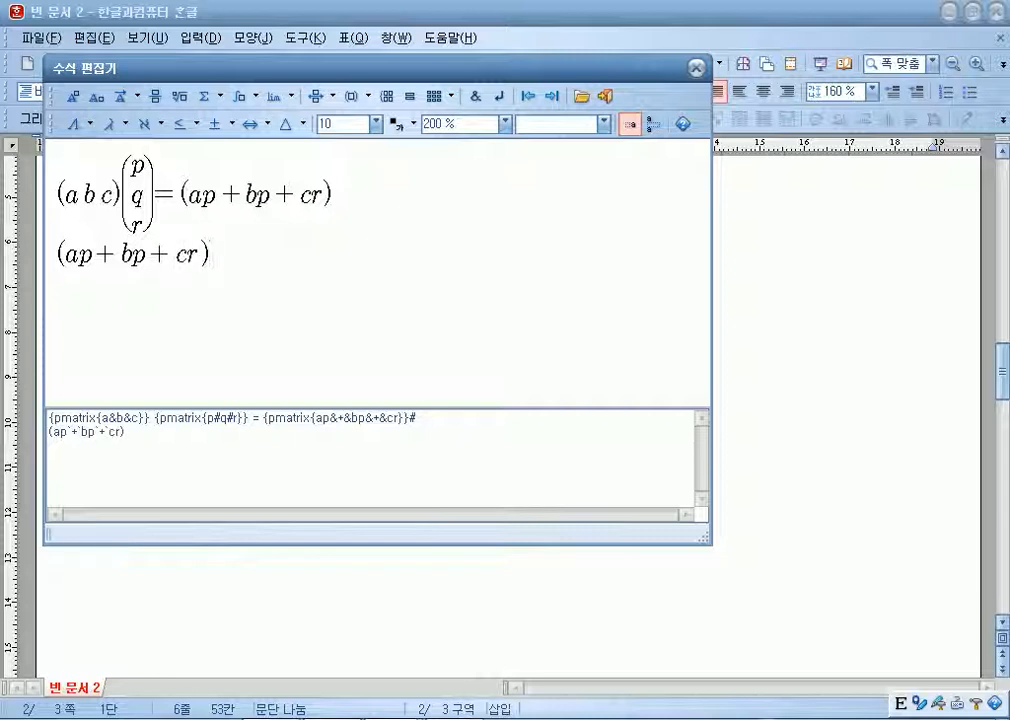
{"action": "key", "text": "Home"}
{"action": "type", "text": "````````````````````````````````````````"}
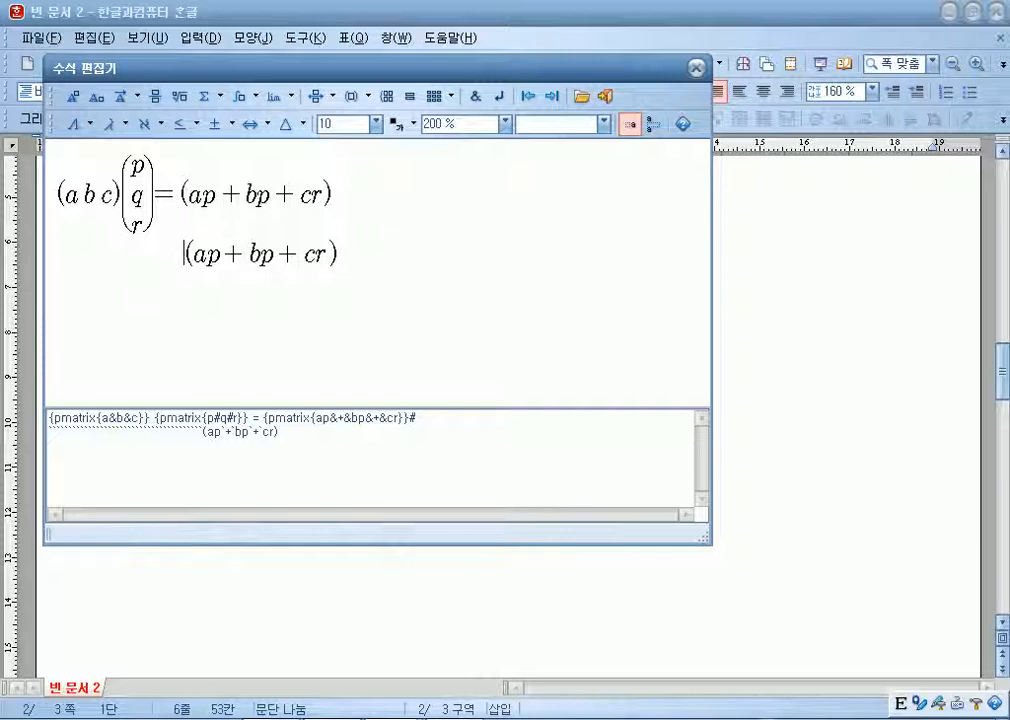
Examine the selection extent of each matrix in the first line against the plain-text expression on the second line.
{"action": "left_click", "coordinate": [138, 194]}
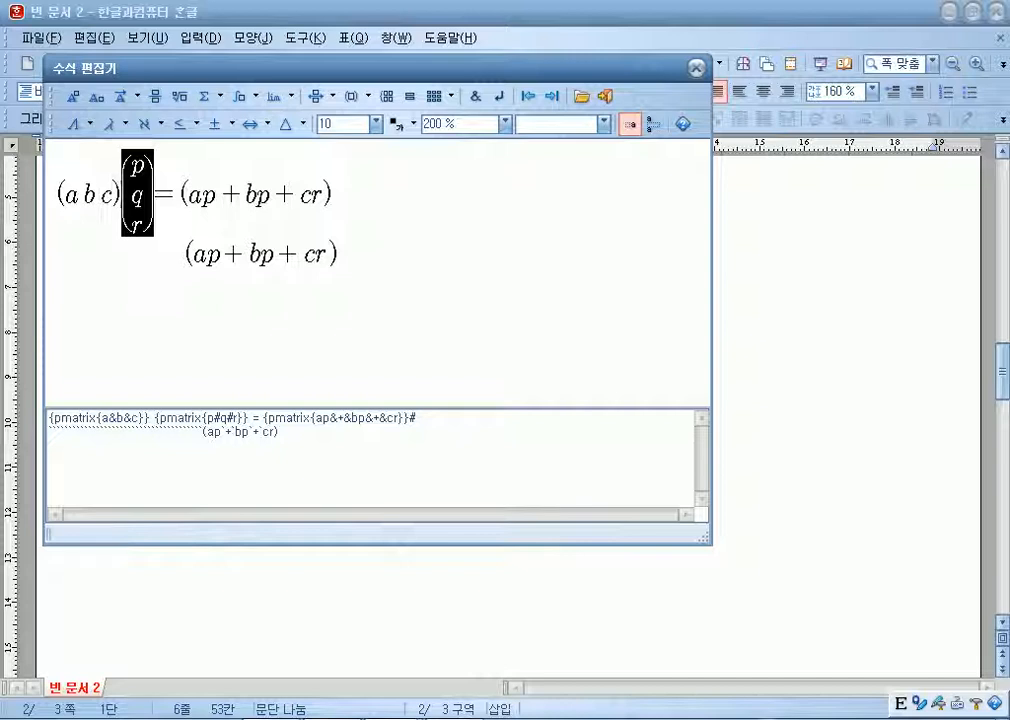
{"action": "key", "text": "shift+Left"}
{"action": "key", "text": "shift+Left"}
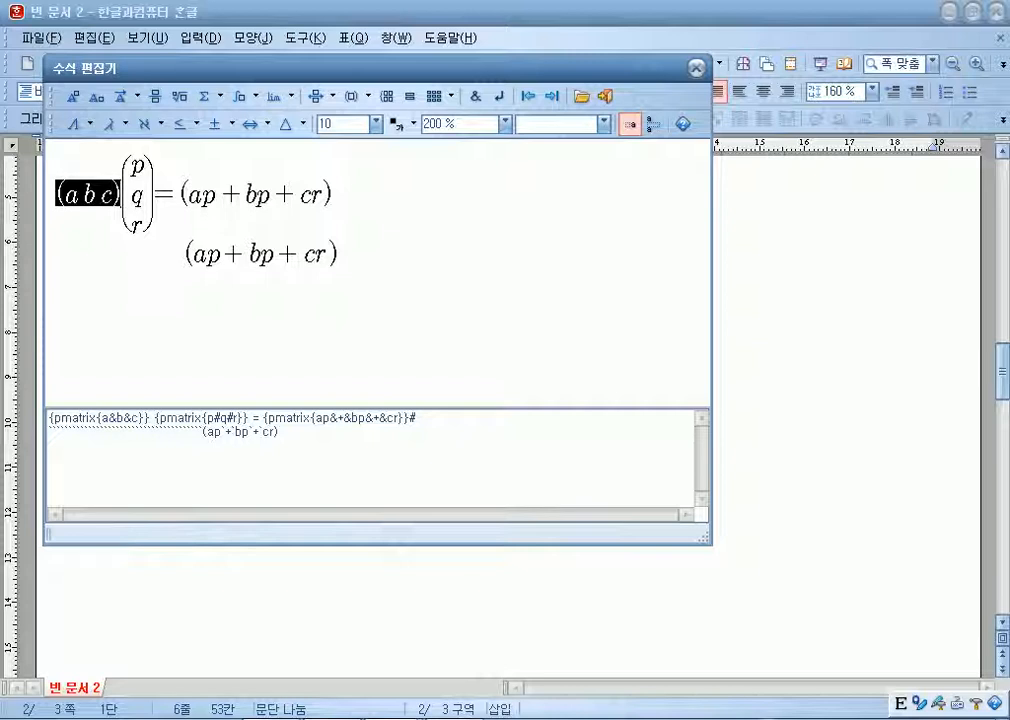
{"action": "key", "text": "shift+Right"}
{"action": "key", "text": "shift+Right"}
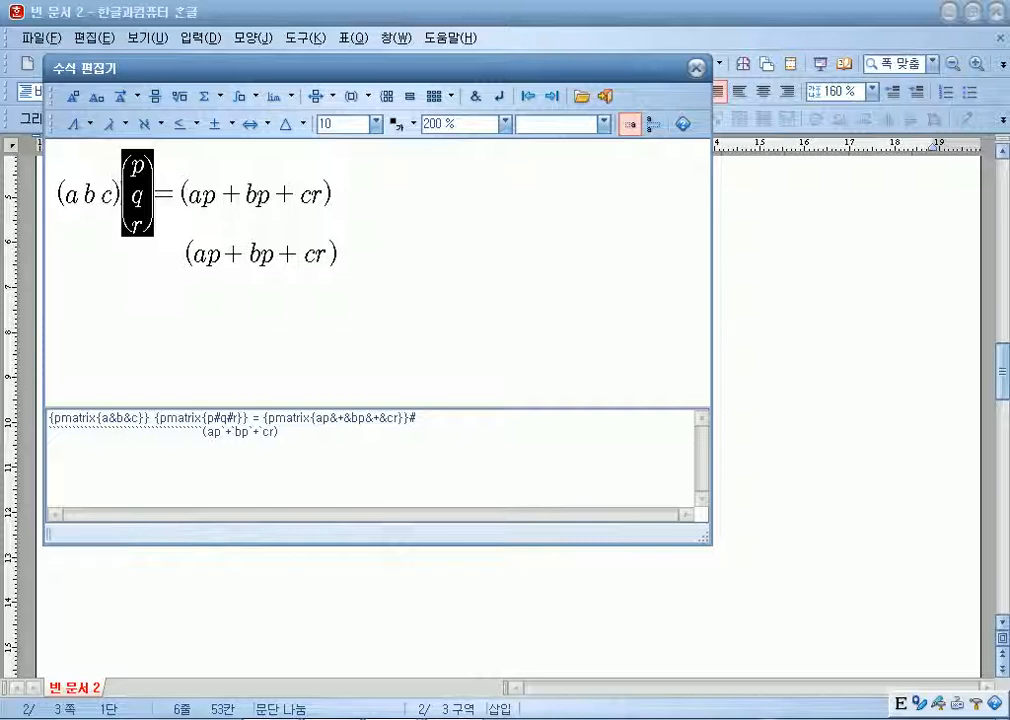
{"action": "key", "text": "shift+Right"}
{"action": "key", "text": "shift+Right"}
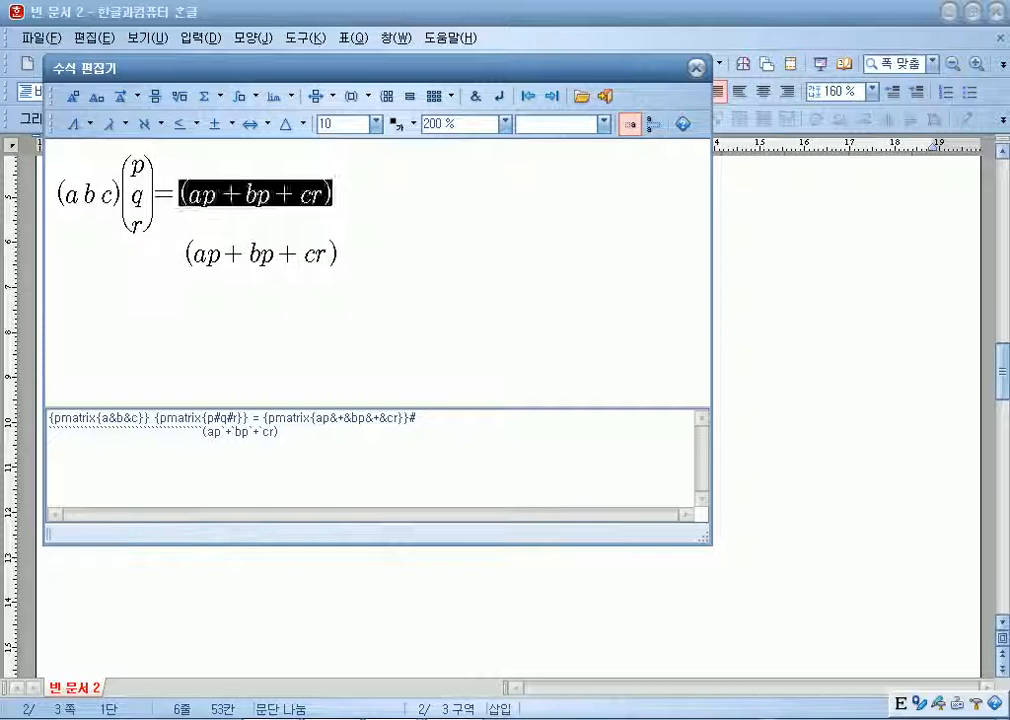
{"action": "left_click_drag", "start_coordinate": [182, 258], "coordinate": [336, 258]}
{"action": "left_click", "coordinate": [338, 254]}
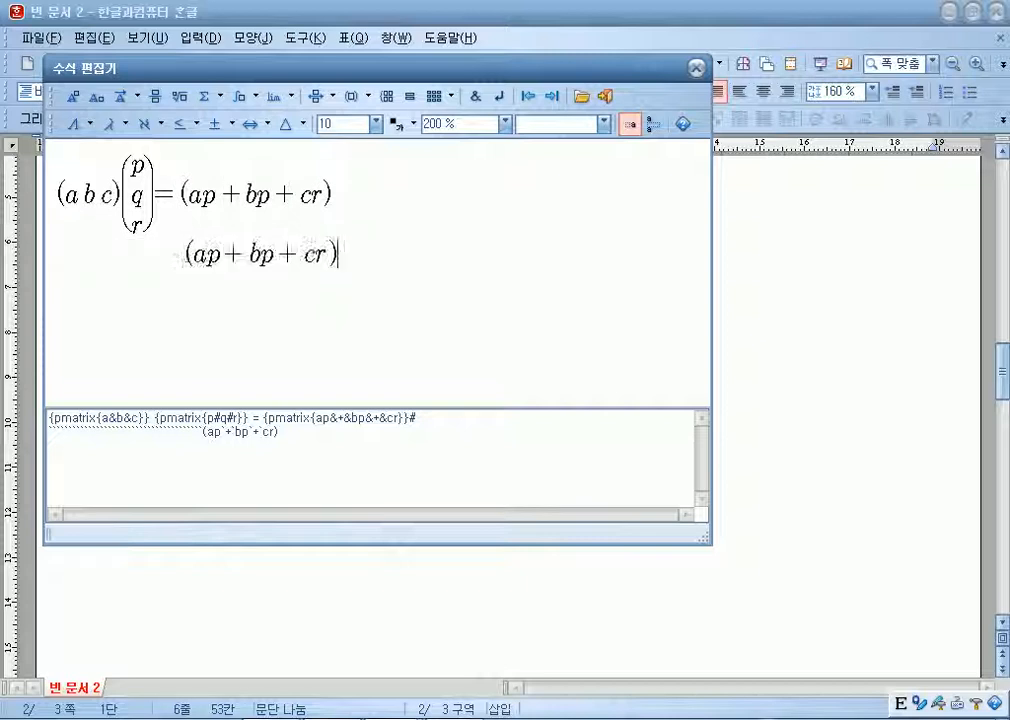
Delete the plain-text second line and its line break from the equation.
{"action": "left_click", "coordinate": [338, 195]}
{"action": "key", "text": "shift+Home"}
{"action": "left_click", "coordinate": [337, 196]}
{"action": "key", "text": "Right"}
{"action": "key", "text": "shift+End"}
{"action": "key", "text": "Delete"}
{"action": "key", "text": "Left"}
{"action": "key", "text": "Delete"}
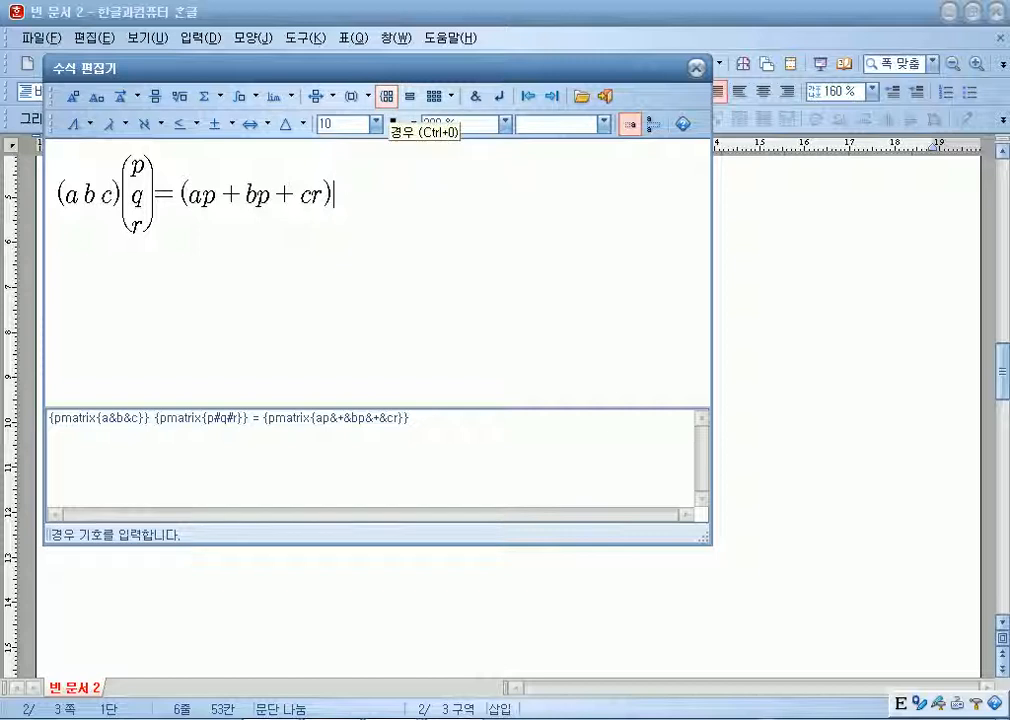
Insert the finished matrix equation into the document and open fifth-row equation (1) in the equation editor.
{"action": "key", "text": "shift+Escape"}
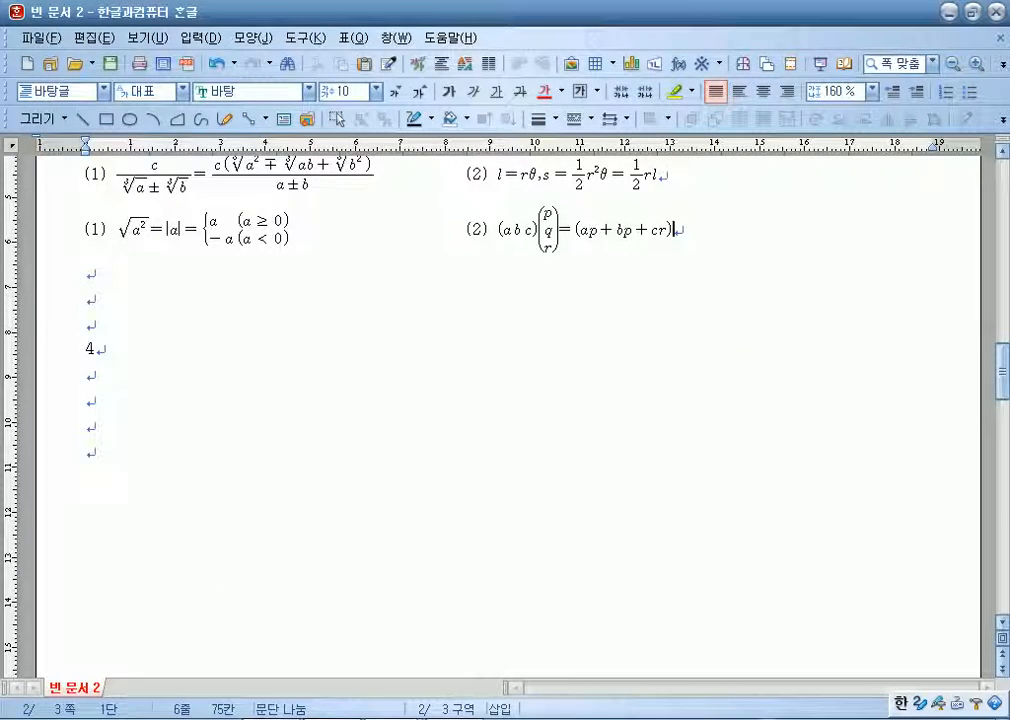
{"action": "left_click", "coordinate": [203, 229]}
{"action": "double_click", "coordinate": [203, 229]}
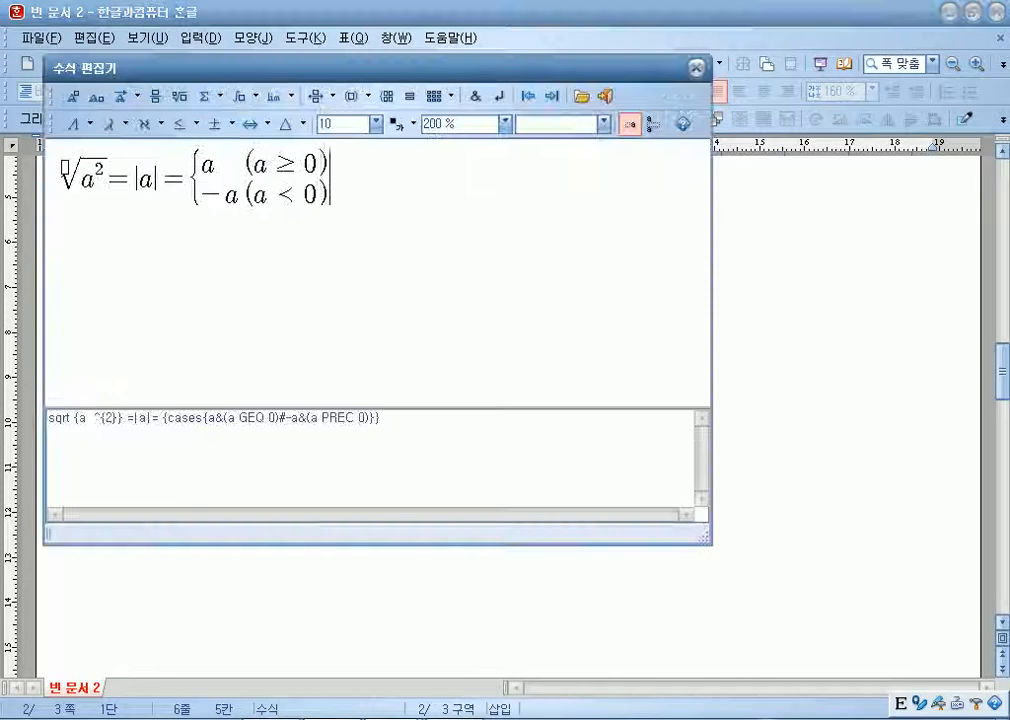
Try adding a second cases template before the piecewise expression in fifth-row equation (1), undo it and close the equation editor.
{"action": "left_click", "coordinate": [188, 180]}
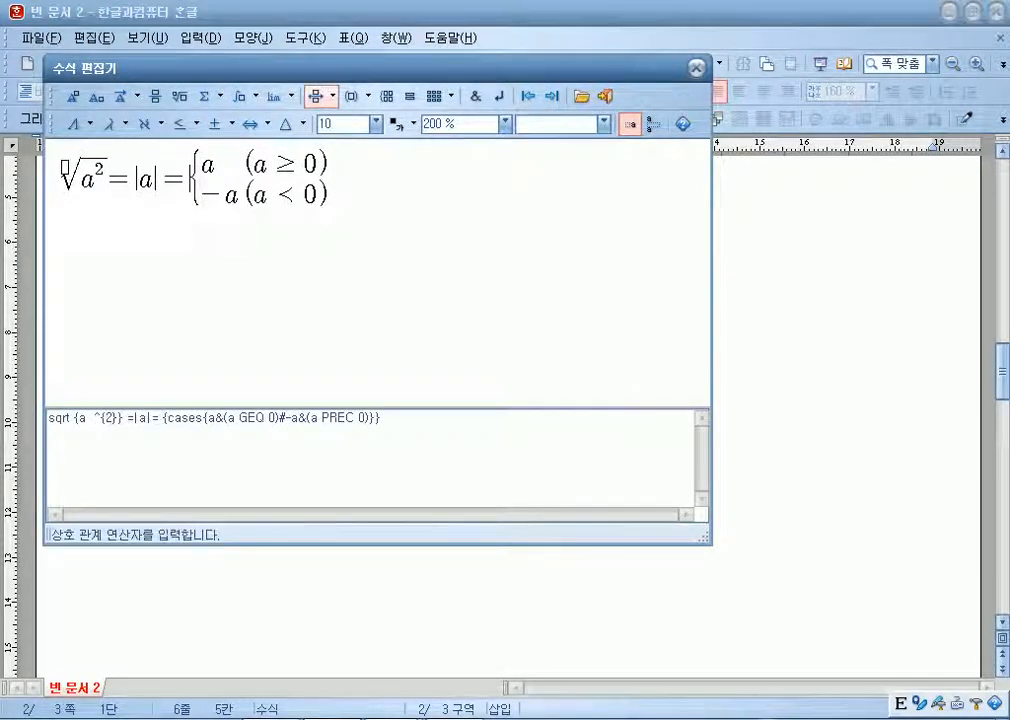
{"action": "left_click", "coordinate": [386, 96]}
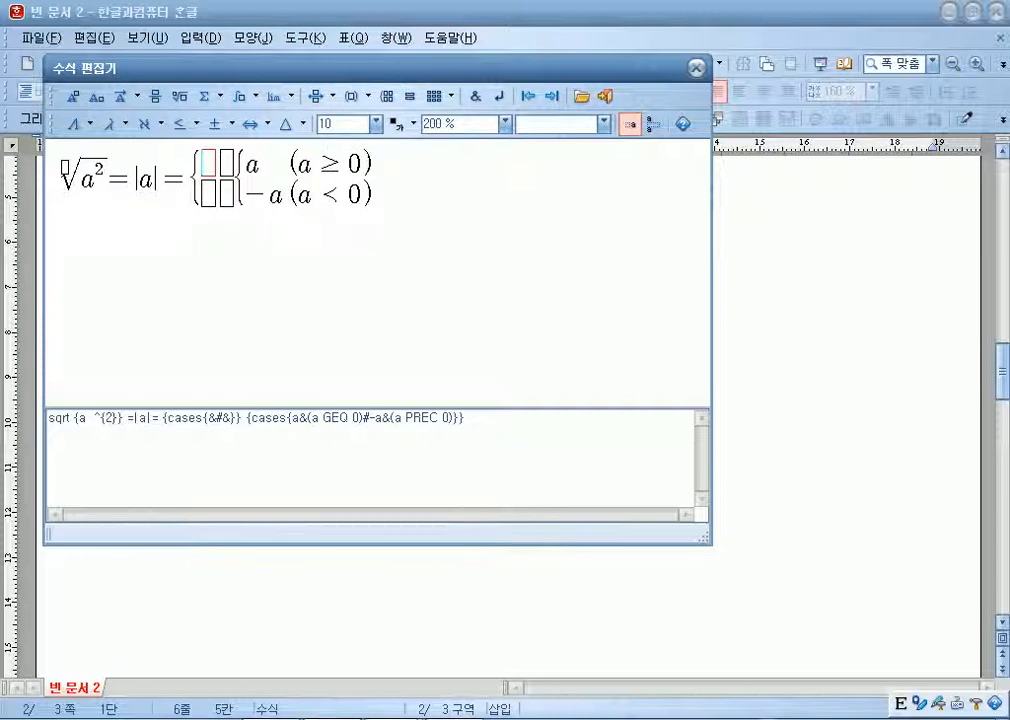
{"action": "key", "text": "ctrl+z"}
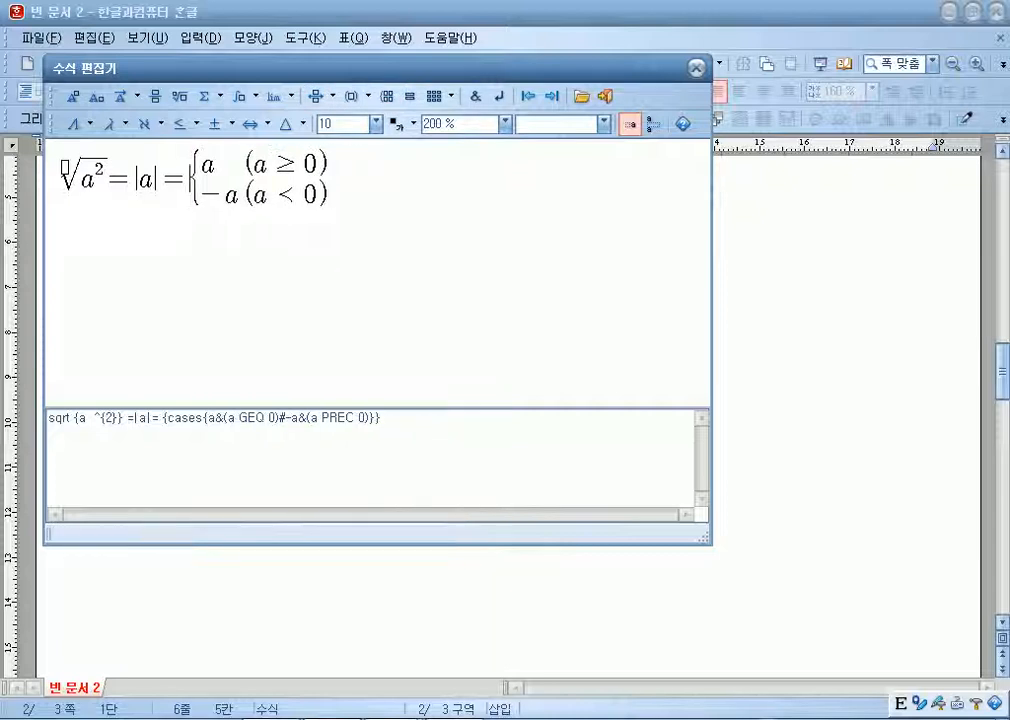
{"action": "key", "text": "shift+Escape"}
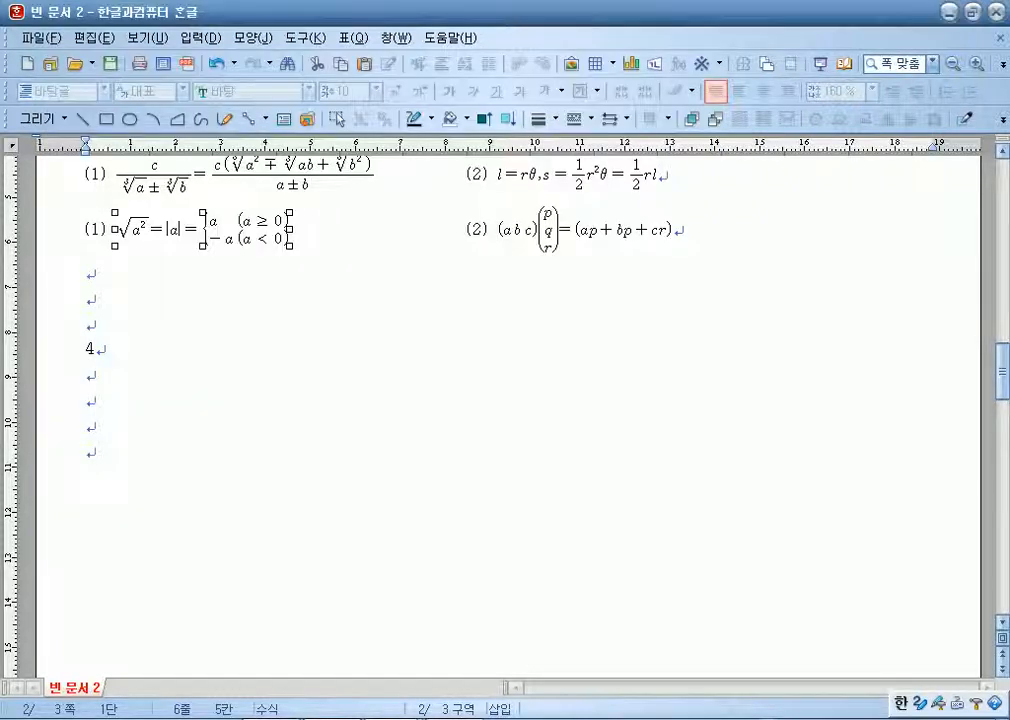
{"action": "left_click", "coordinate": [676, 230]}
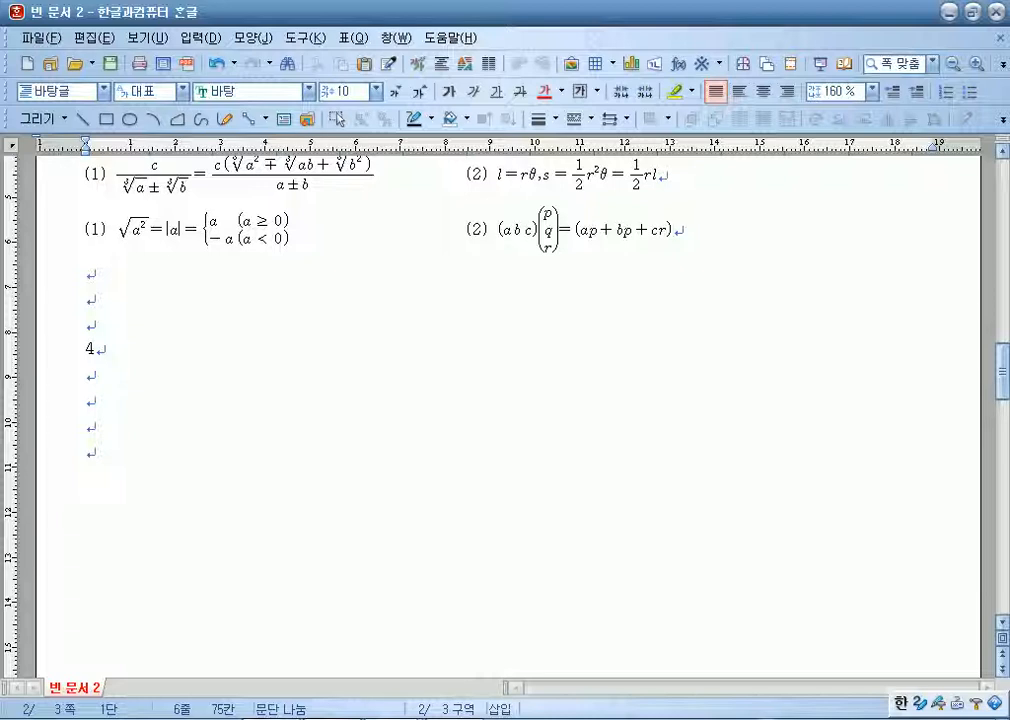
Start a new equation on the empty line below the fifth row with a font size of 24.
{"action": "left_click", "coordinate": [86, 273]}
{"action": "key", "text": "ctrl+n"}
{"action": "key", "text": "m"}
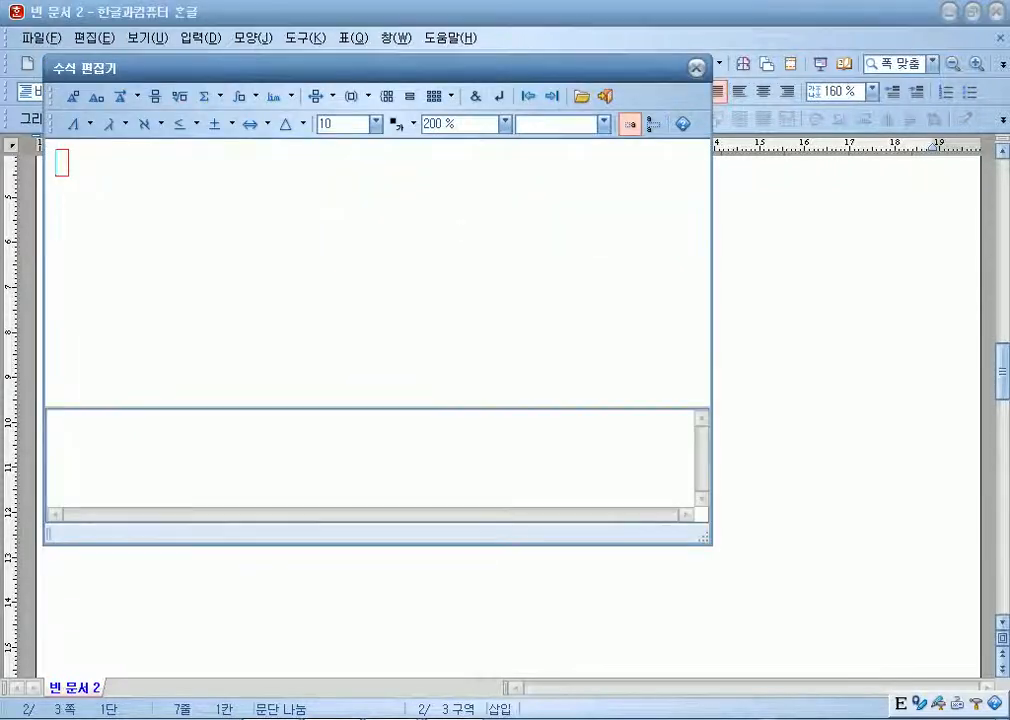
{"action": "left_click", "coordinate": [376, 124]}
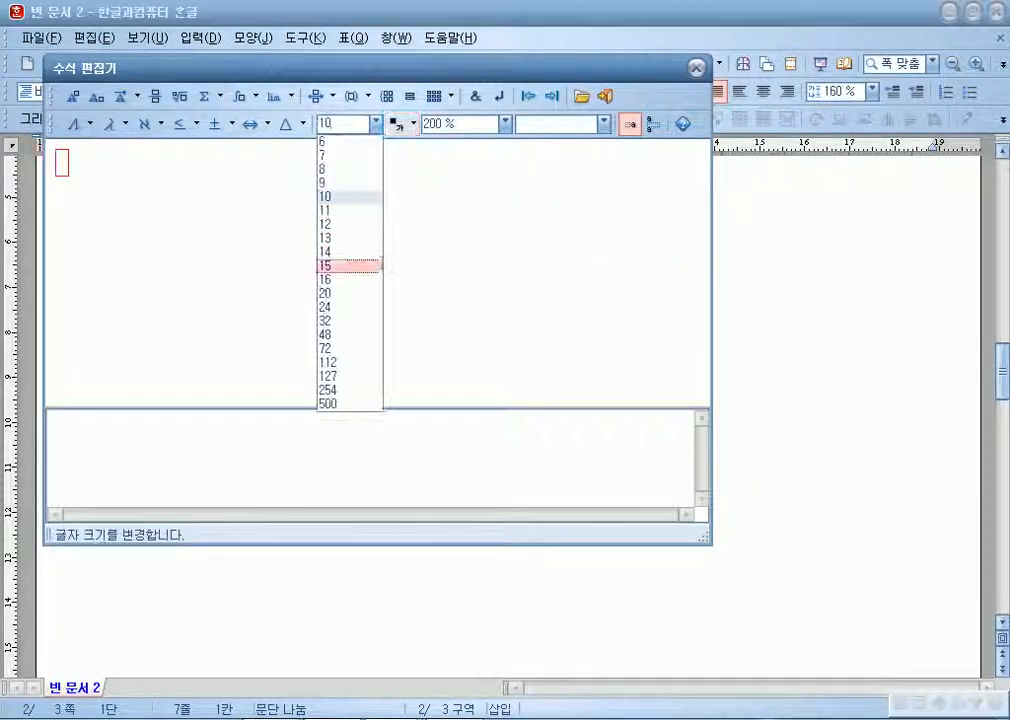
{"action": "left_click", "coordinate": [349, 307]}
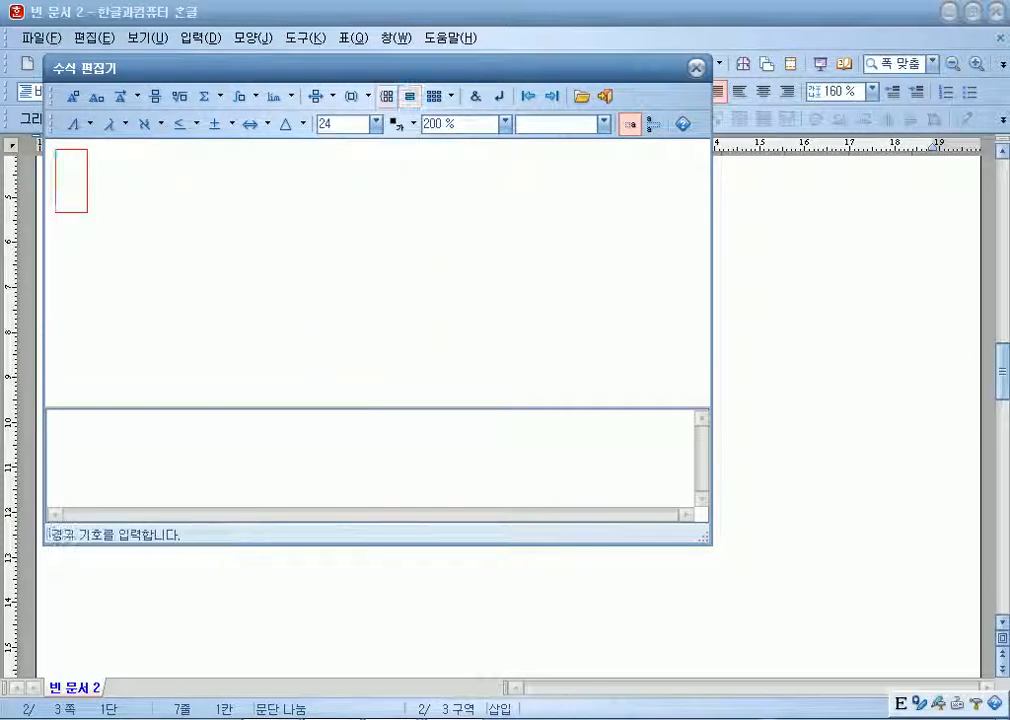
Insert auto-sizing parentheses containing the fraction 1/2 into the new equation.
{"action": "left_click", "coordinate": [368, 96]}
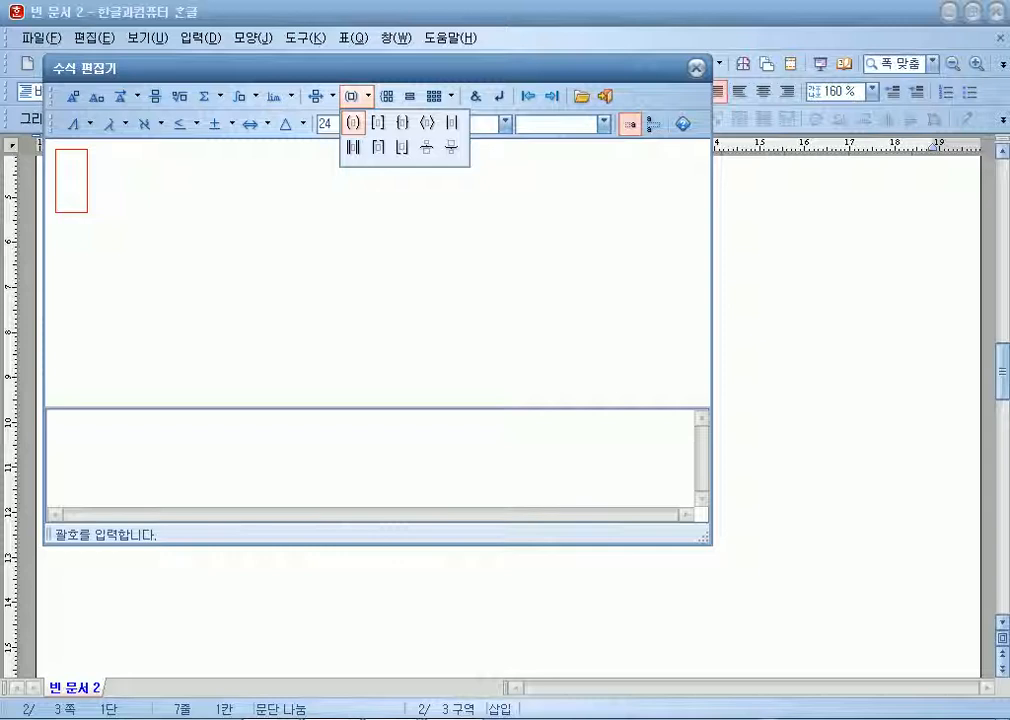
{"action": "key", "text": "Return"}
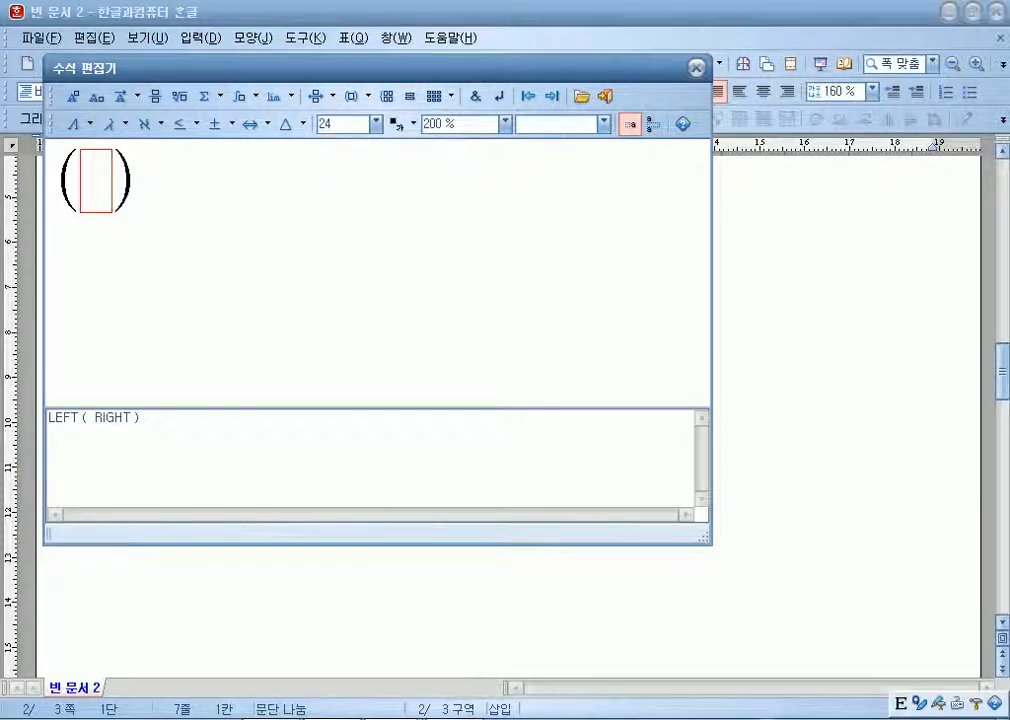
{"action": "left_click", "coordinate": [155, 96]}
{"action": "type", "text": "2} over {}"}
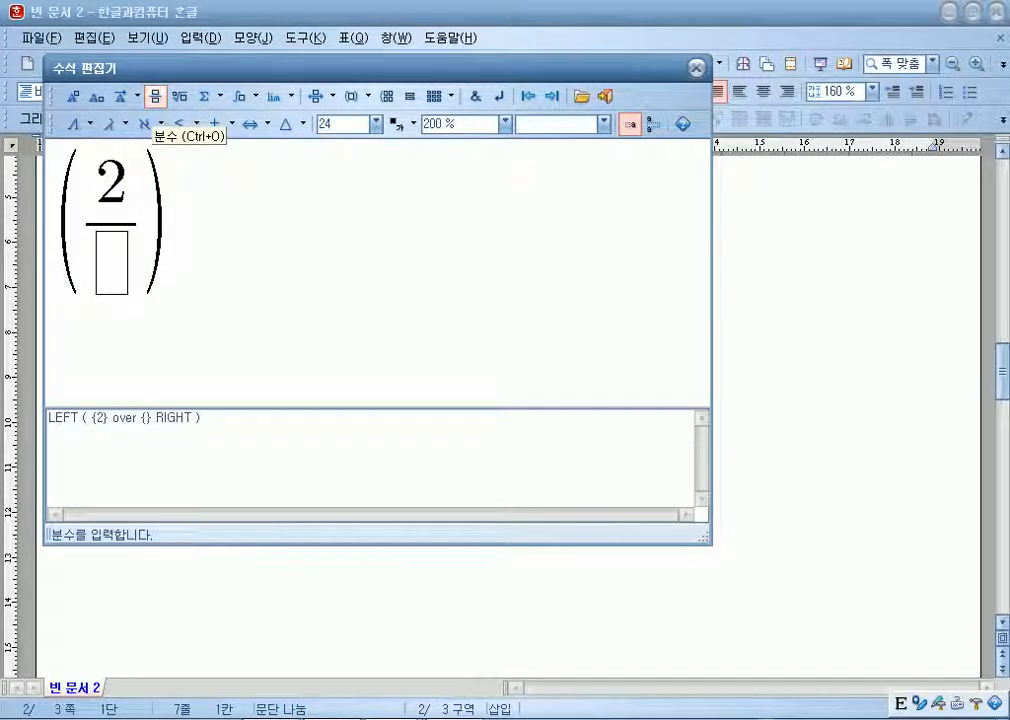
{"action": "key", "text": "BackSpace"}
{"action": "type", "text": "1"}
{"action": "key", "text": "Tab"}
{"action": "type", "text": "2"}
{"action": "key", "text": "Tab"}
{"action": "key", "text": "Tab"}
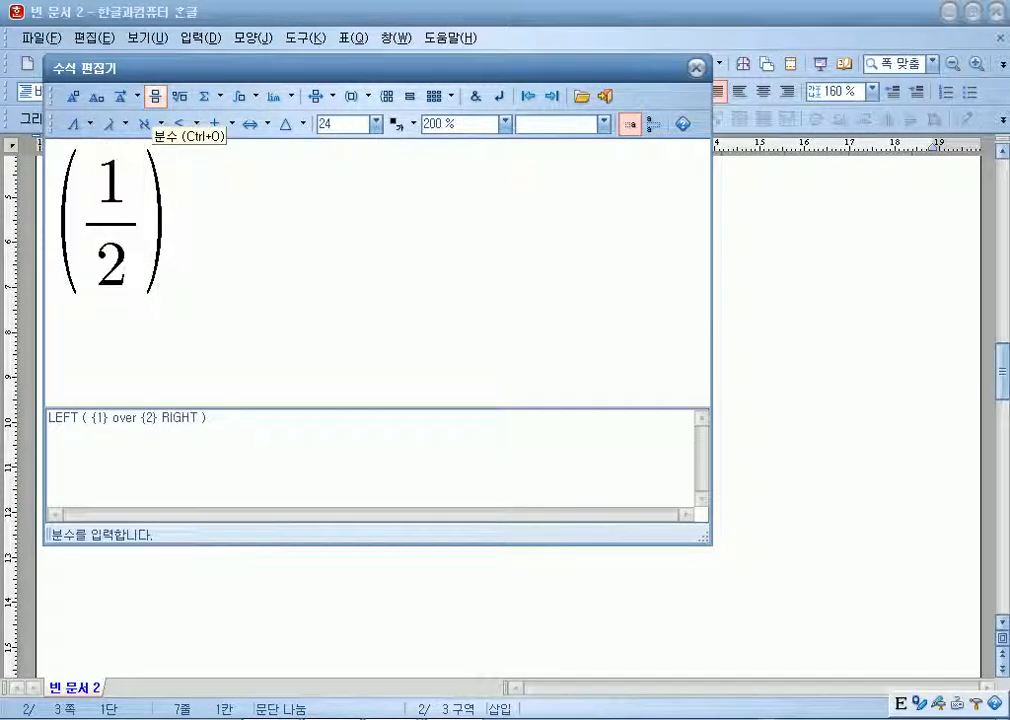
Write n(n+1) and move it inside the large parentheses directly after the fraction 1/2.
{"action": "type", "text": "n("}
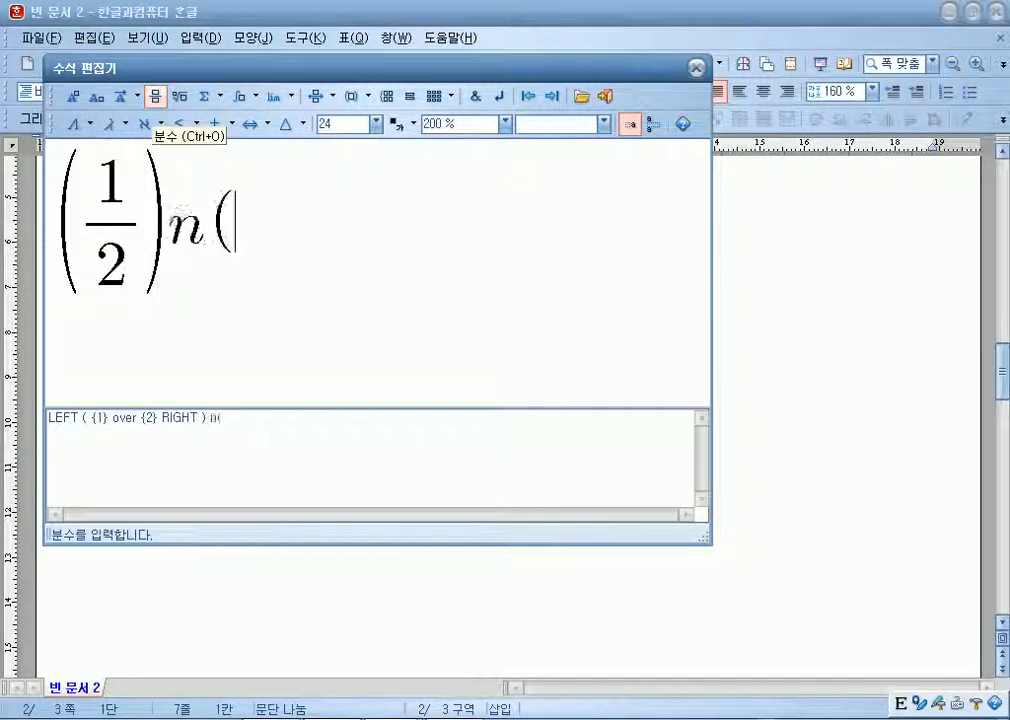
{"action": "type", "text": "n+1)"}
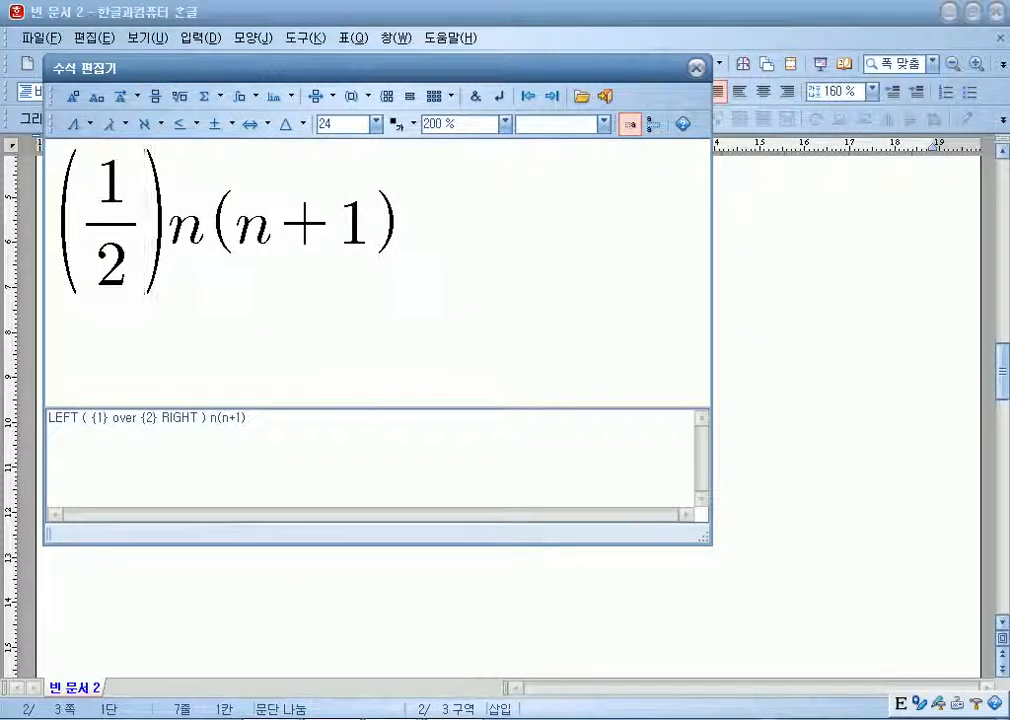
{"action": "key", "text": "ctrl+a"}
{"action": "left_click", "coordinate": [282, 225]}
{"action": "left_click_drag", "start_coordinate": [170, 225], "coordinate": [398, 225]}
{"action": "key", "text": "Delete"}
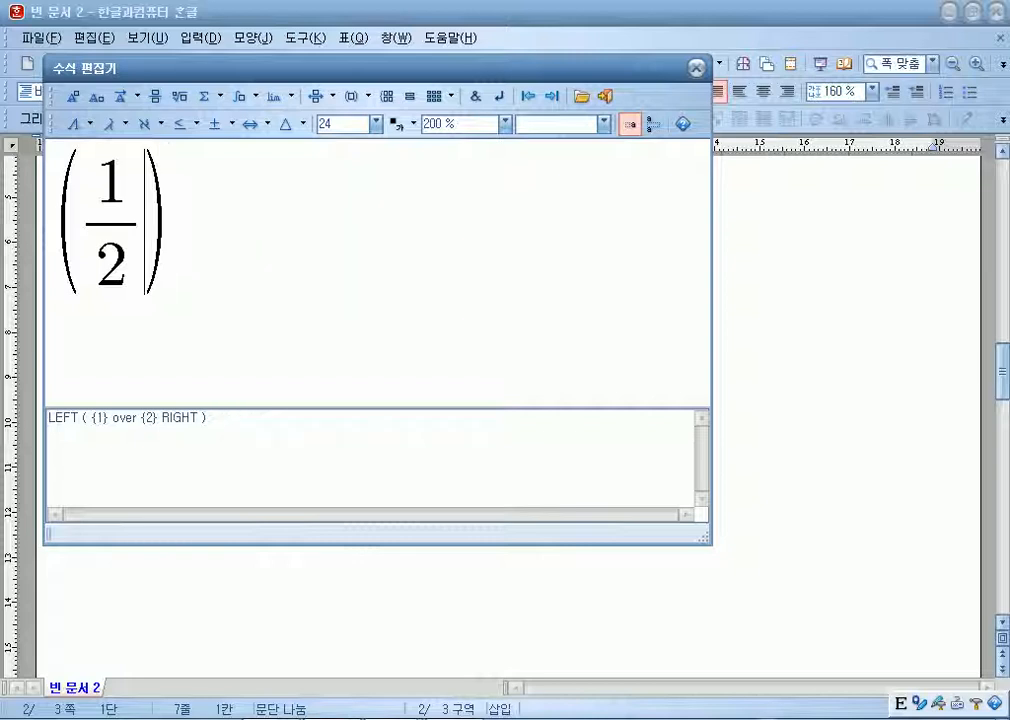
{"action": "key", "text": "ctrl+z"}
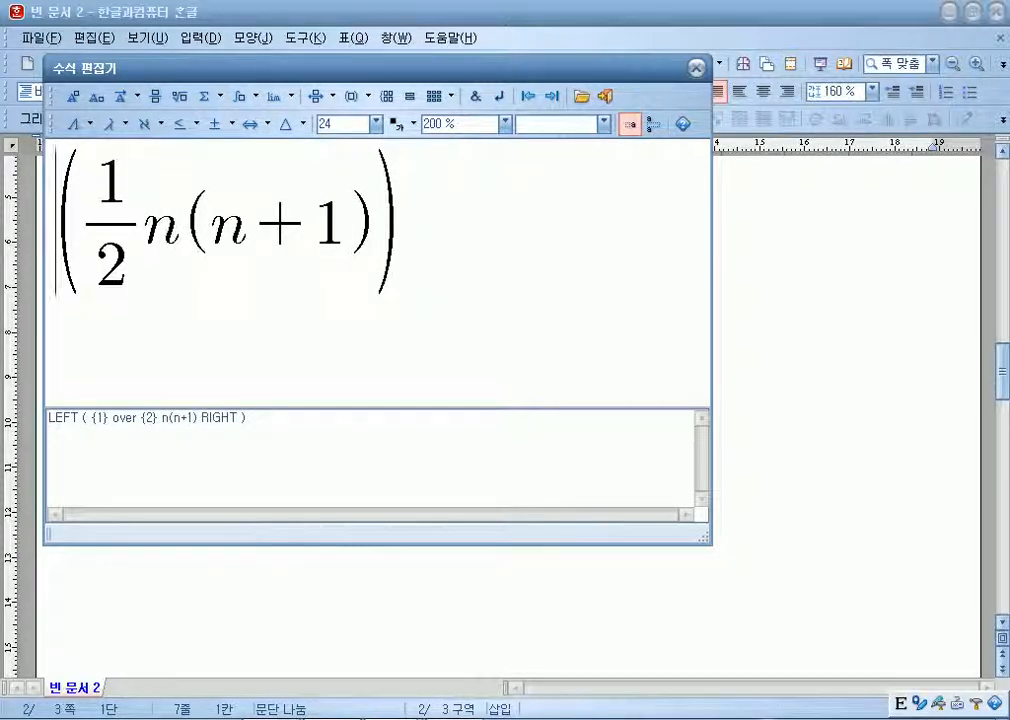
Examine the plain inner parentheses around n+1 against the auto-sizing outer pair and the available bracket templates.
{"action": "key", "text": "shift+Right"}
{"action": "key", "text": "Left"}
{"action": "key", "text": "Home"}
{"action": "left_click", "coordinate": [197, 221]}
{"action": "left_click", "coordinate": [362, 222]}
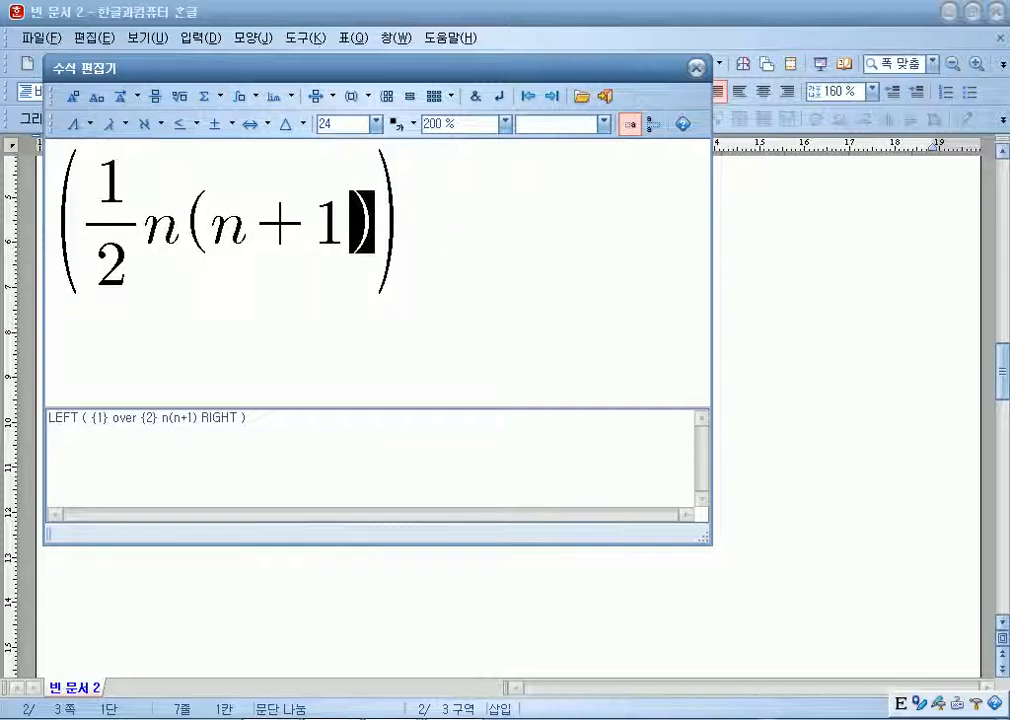
{"action": "left_click", "coordinate": [402, 225]}
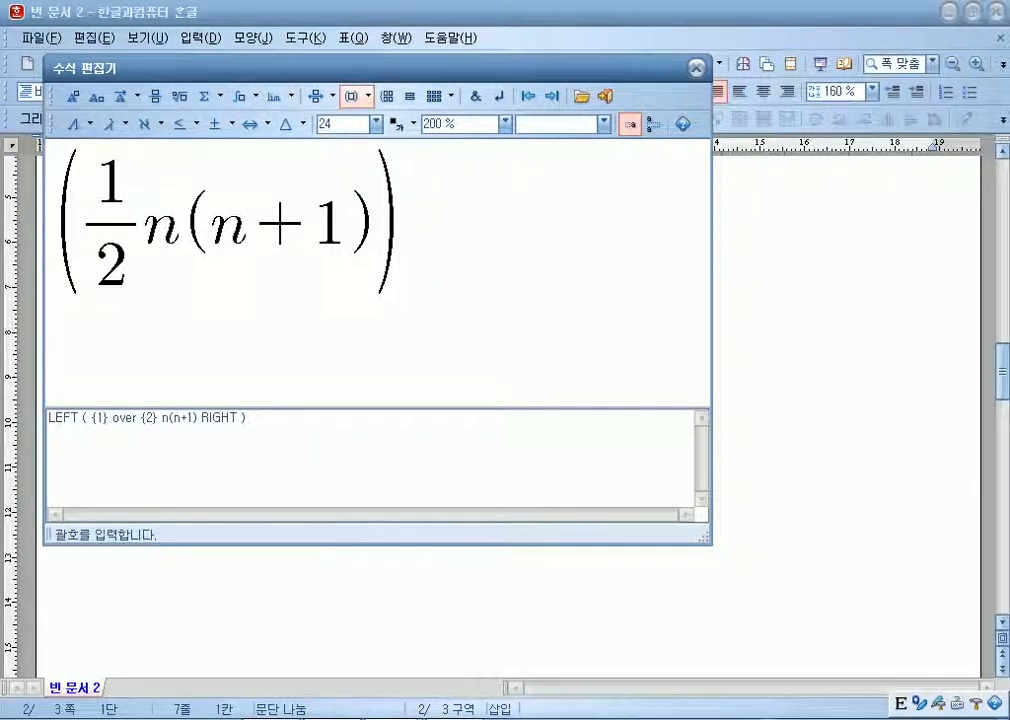
{"action": "left_click", "coordinate": [352, 96]}
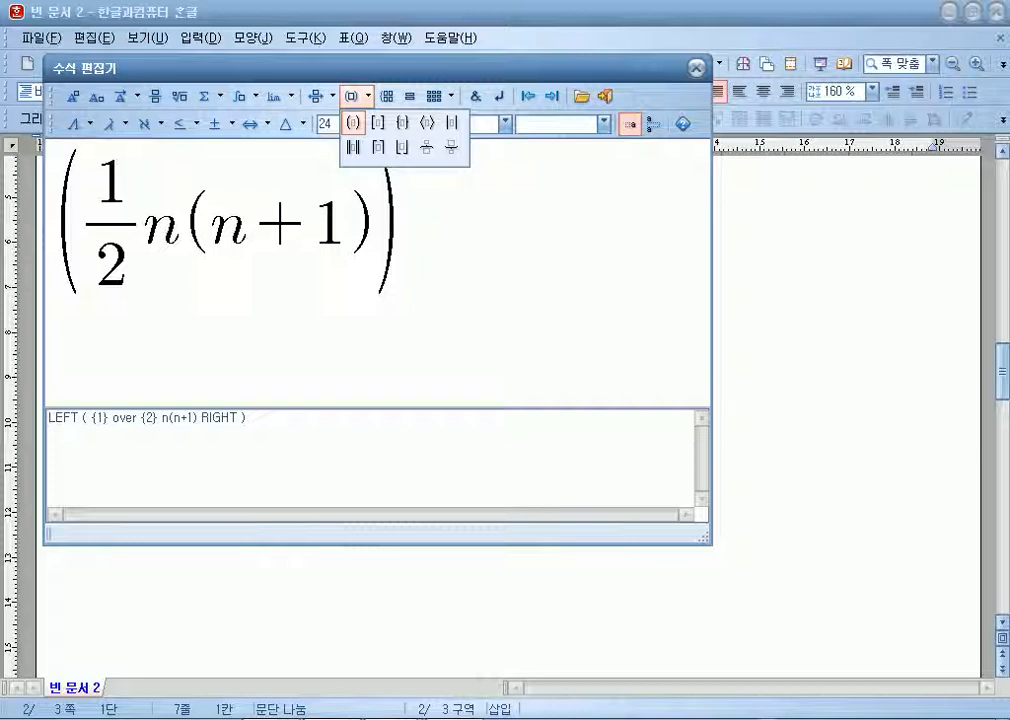
{"action": "left_click", "coordinate": [402, 225]}
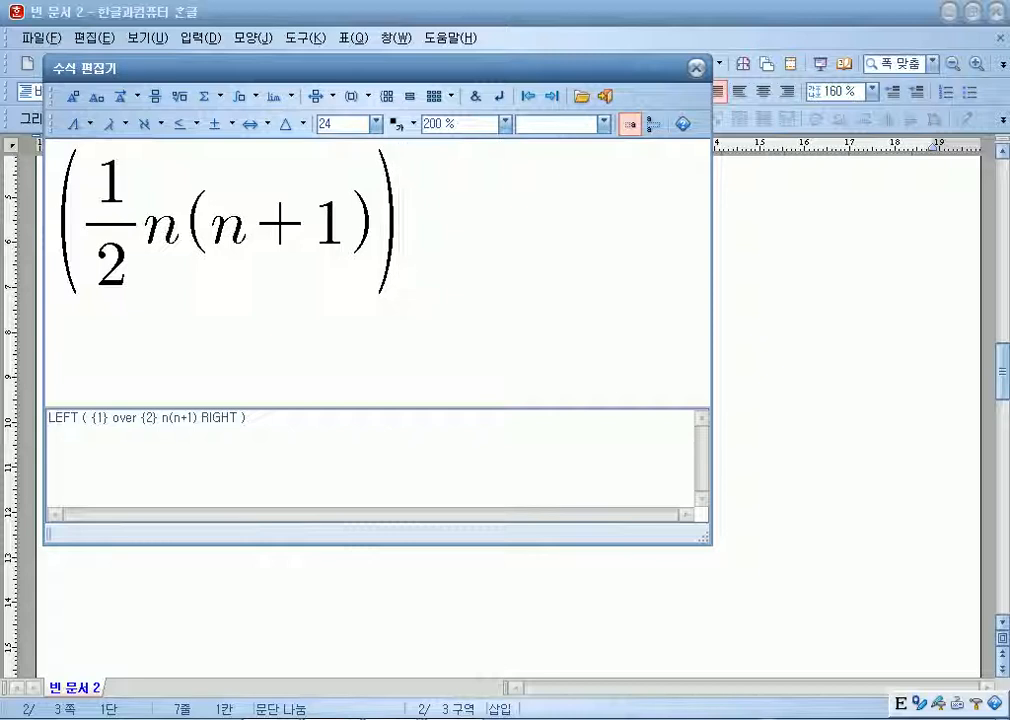
Add a second line with a parenthesised 2×2 matrix template and enlarge the equation preview area to fit it.
{"action": "key", "text": "Return"}
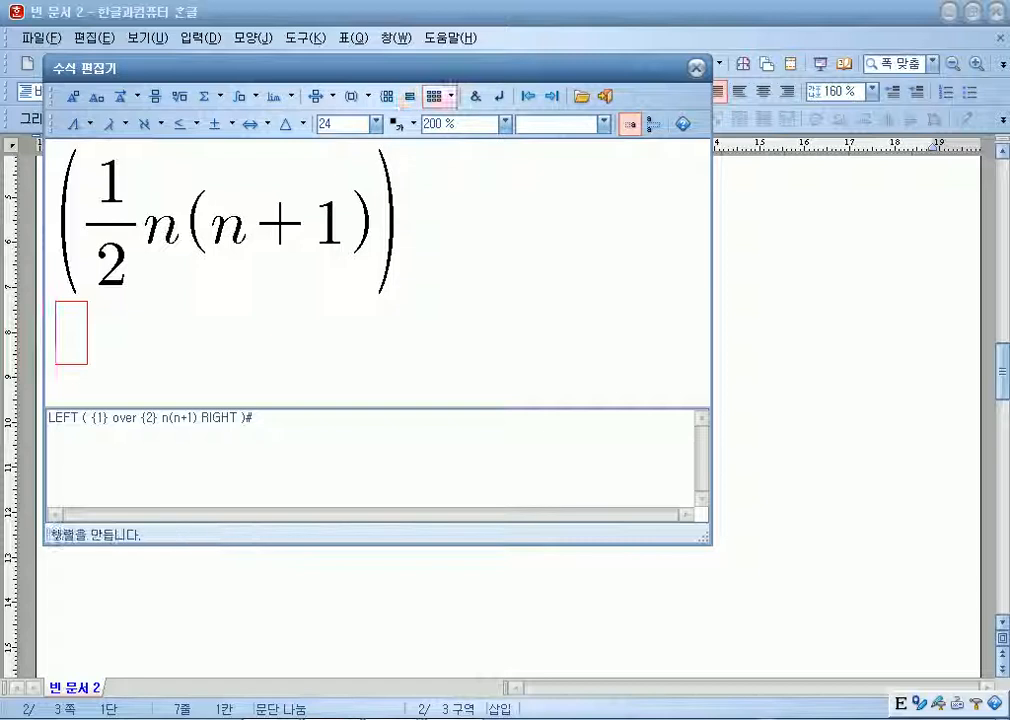
{"action": "left_click", "coordinate": [436, 96]}
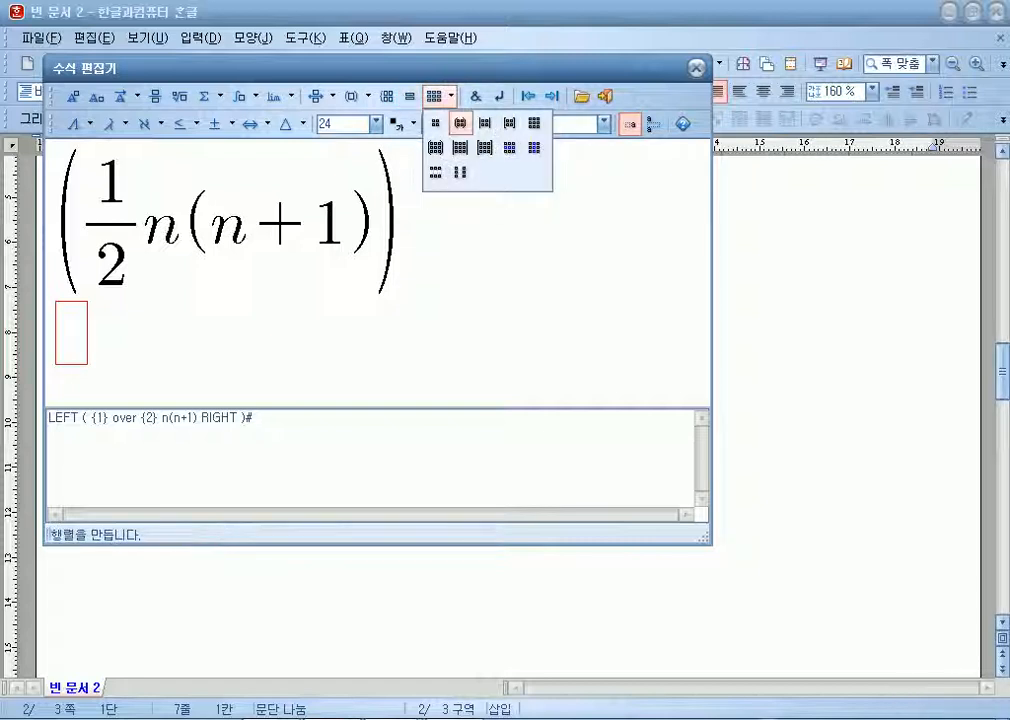
{"action": "left_click", "coordinate": [460, 122]}
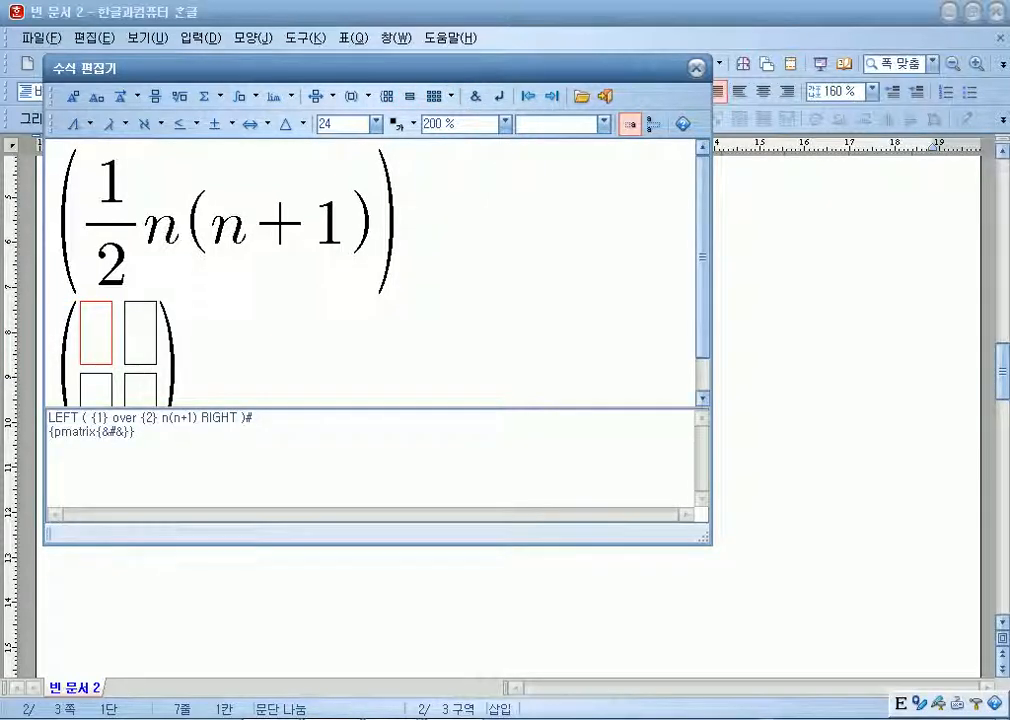
{"action": "left_click_drag", "start_coordinate": [400, 408], "coordinate": [400, 481]}
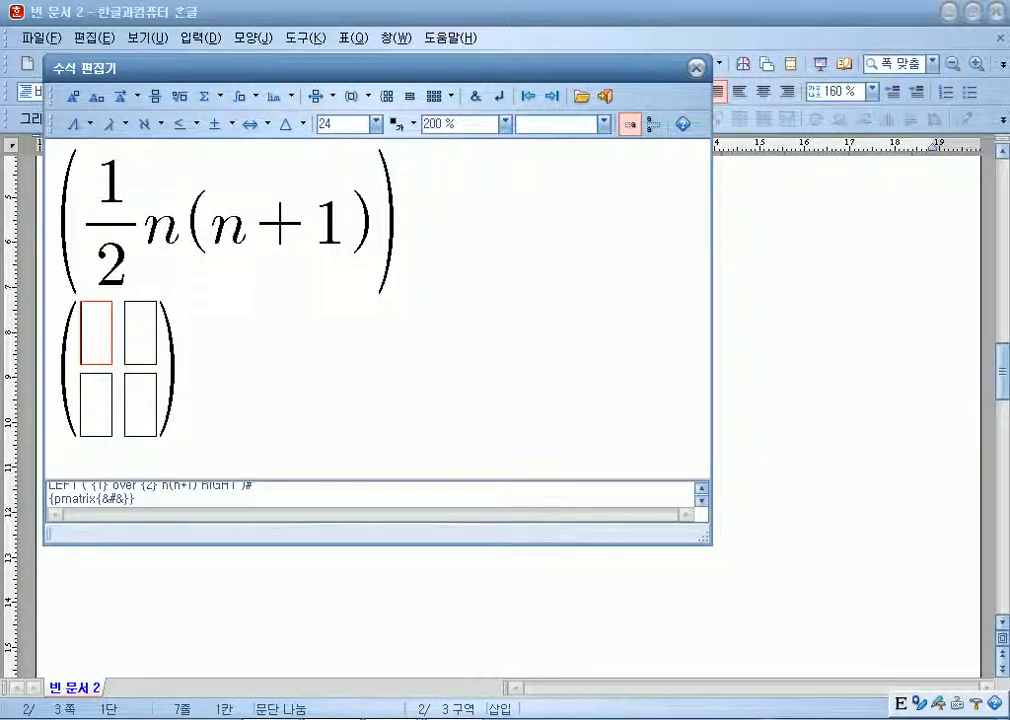
Fill the 2×2 matrix with d and -b in the first row and -c and a in the second.
{"action": "type", "text": "d"}
{"action": "key", "text": "Tab"}
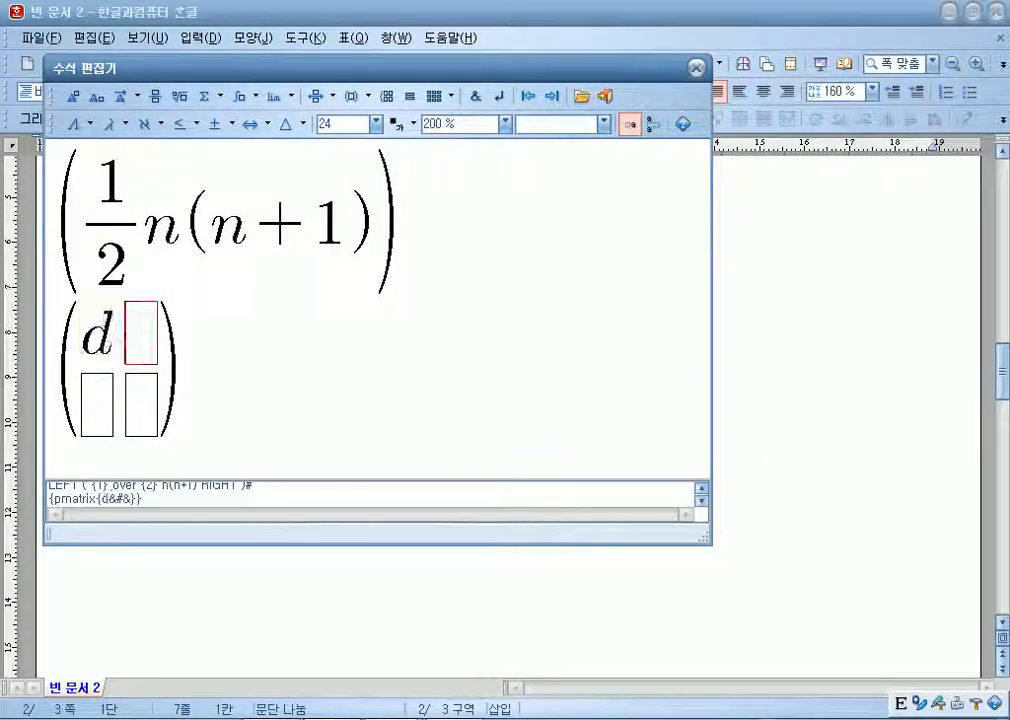
{"action": "type", "text": "-b"}
{"action": "key", "text": "Tab"}
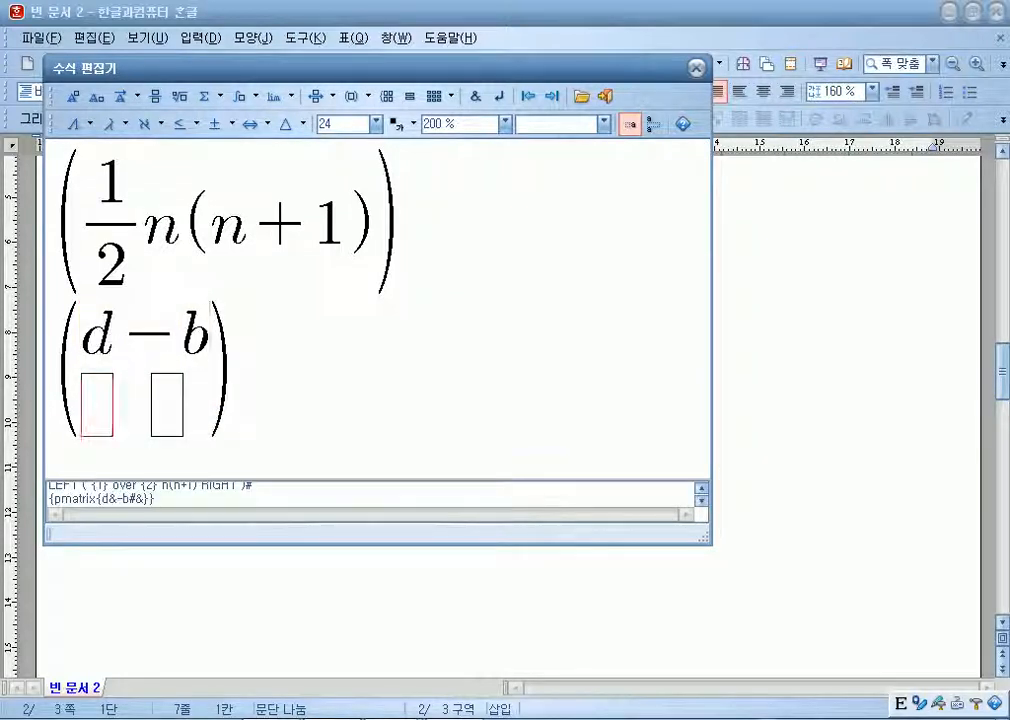
{"action": "type", "text": "-c"}
{"action": "key", "text": "Tab"}
{"action": "type", "text": "a"}
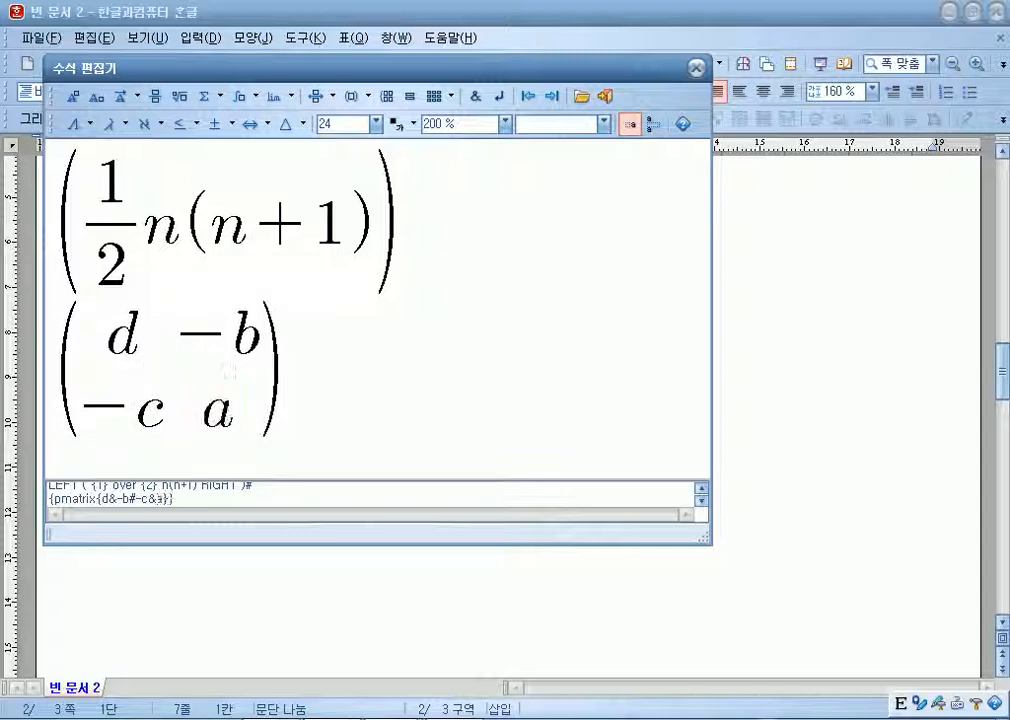
{"action": "key", "text": "Tab"}
{"action": "key", "text": "End"}
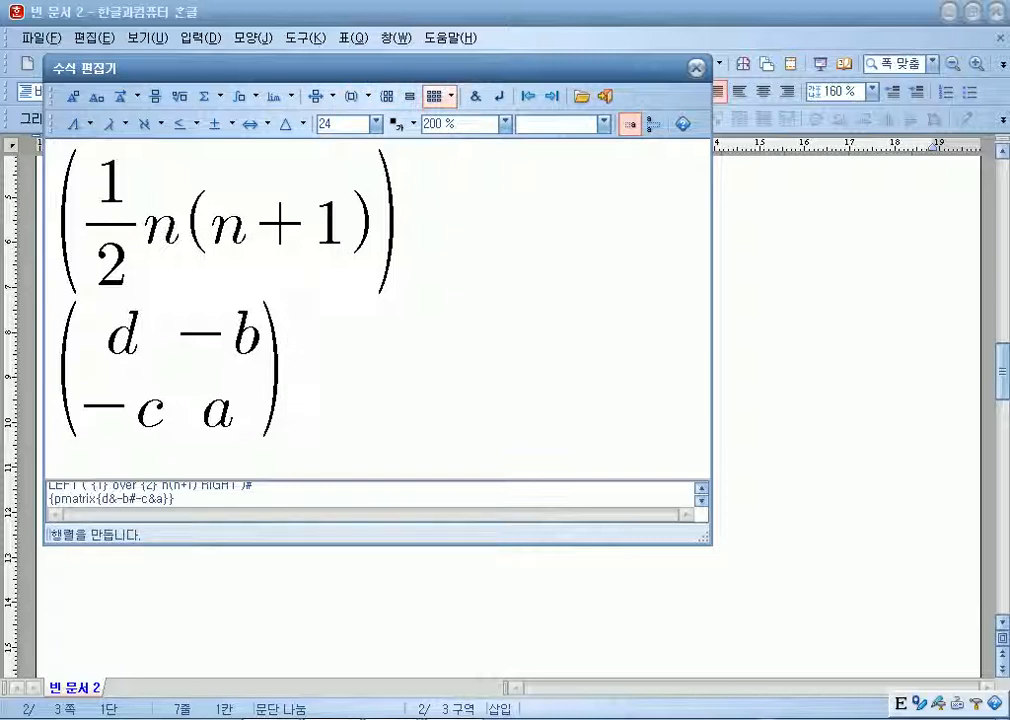
Insert the finished two-line equation into the document and place the cursor on the empty line below number 4.
{"action": "left_click", "coordinate": [436, 96]}
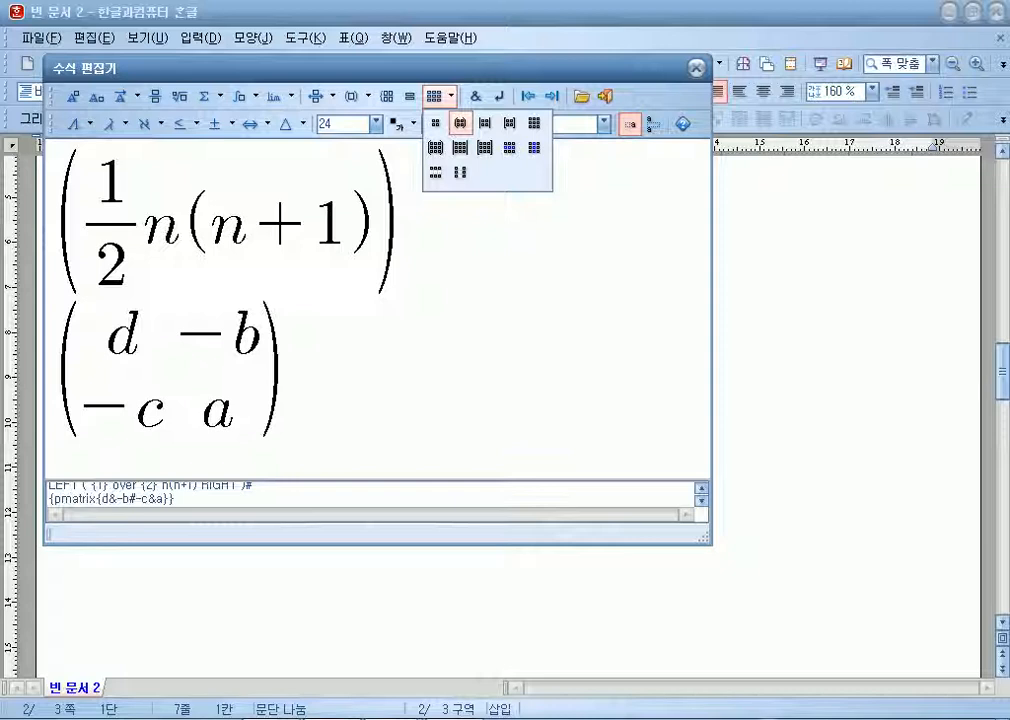
{"action": "left_click", "coordinate": [285, 369]}
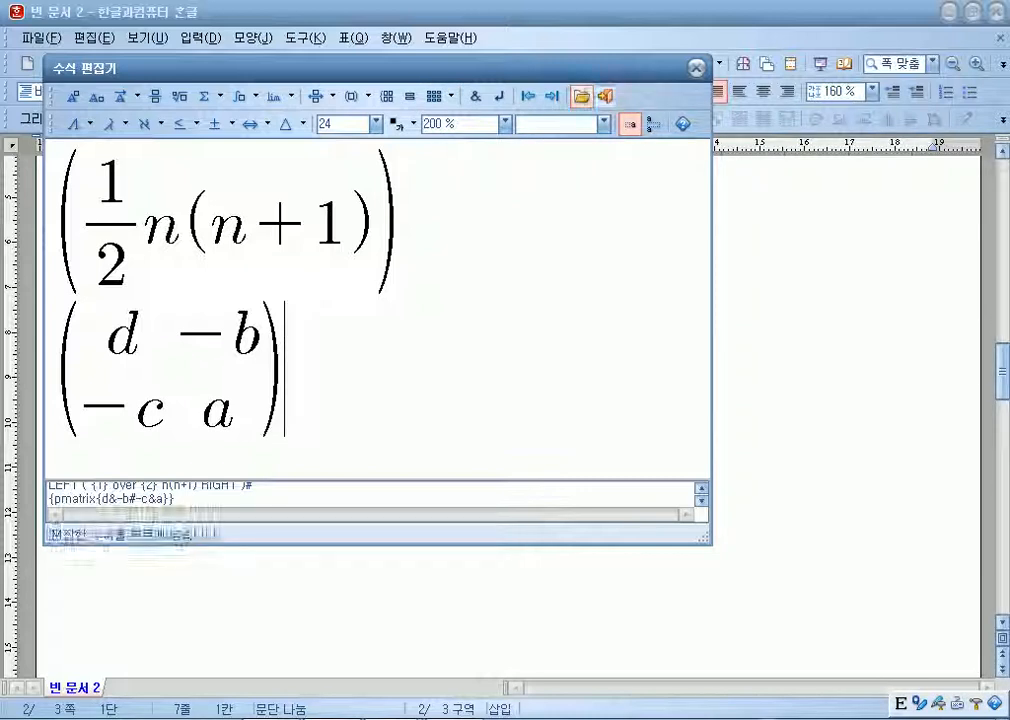
{"action": "left_click", "coordinate": [629, 123]}
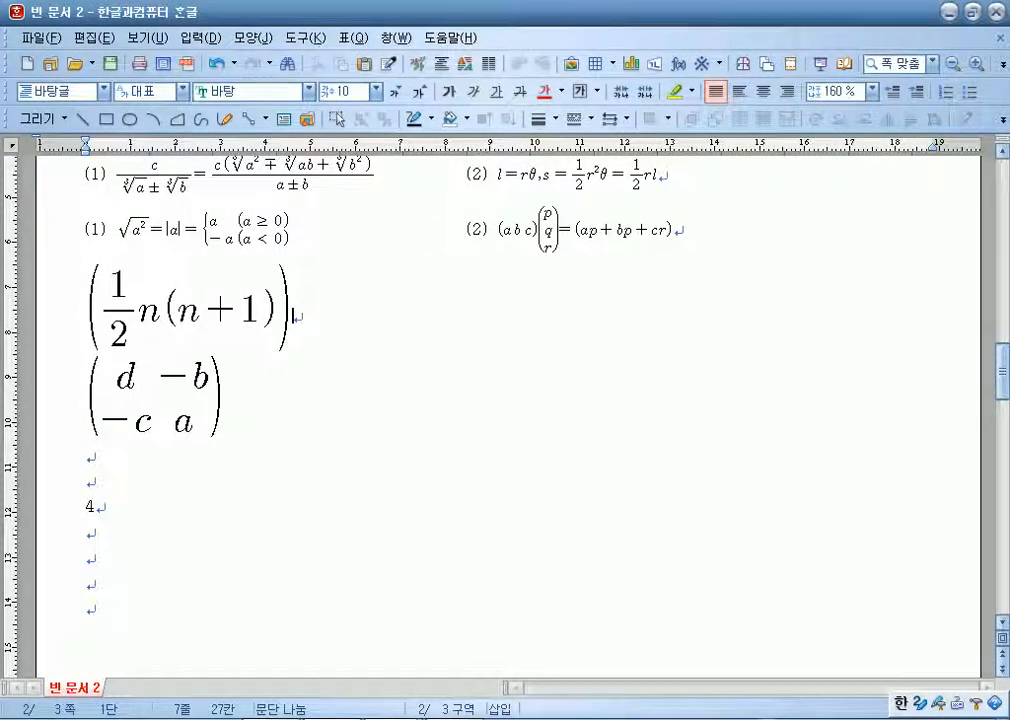
{"action": "left_click", "coordinate": [86, 531]}
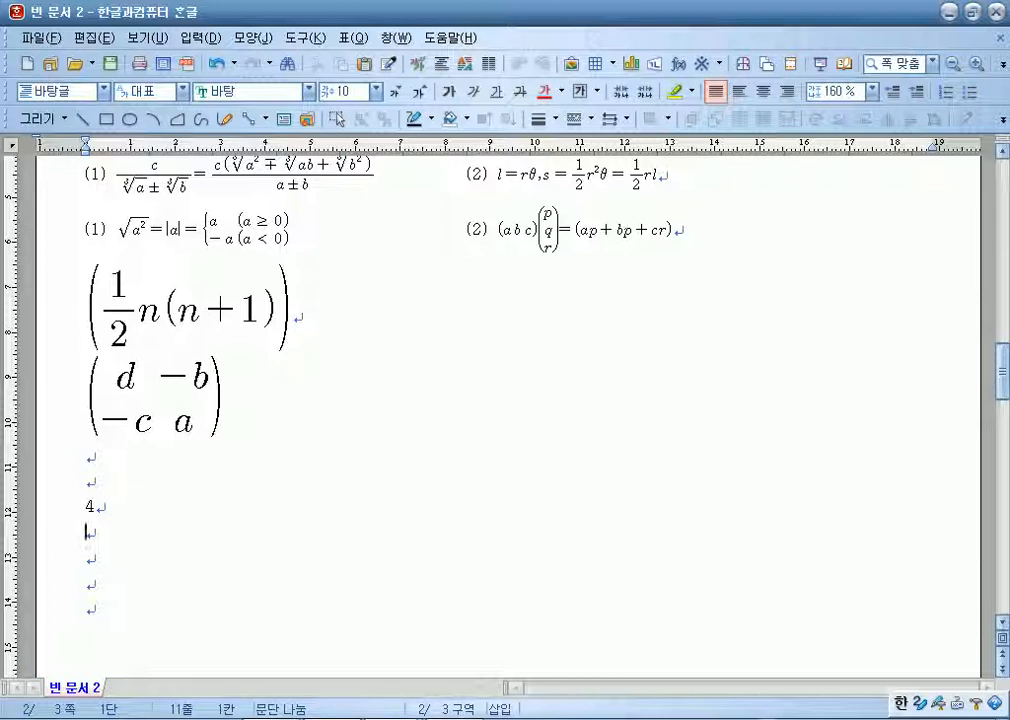